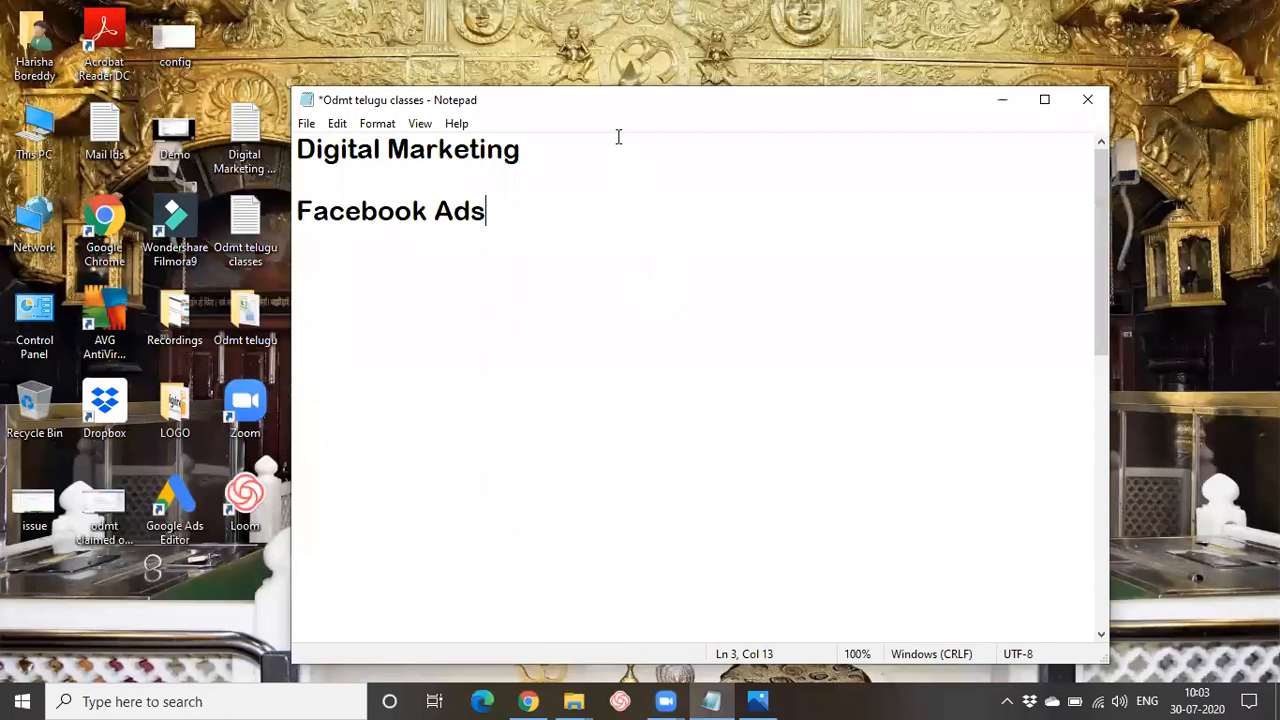
# Step: Switch to Facebook in Chrome and look through the news feed to examine the sponsored Vimeo post
pyautogui.moveTo(517, 100); pyautogui.dragTo(483, 83)
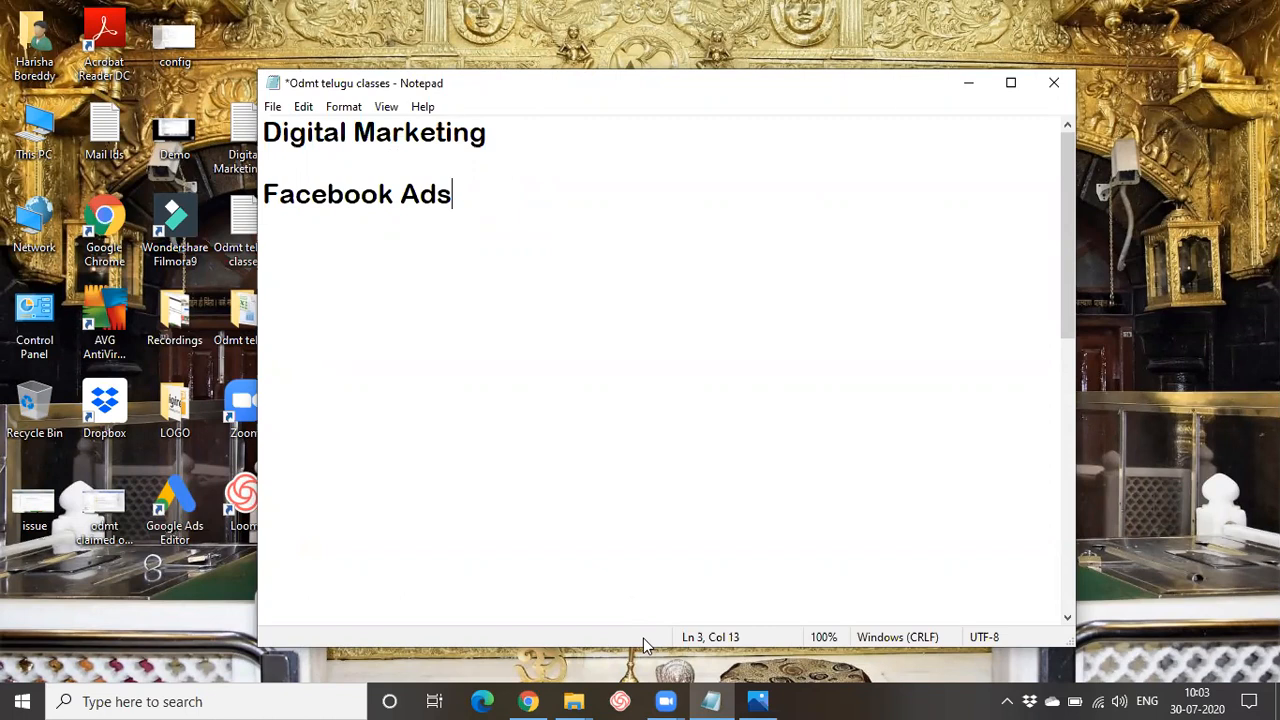
pyautogui.click(530, 700)
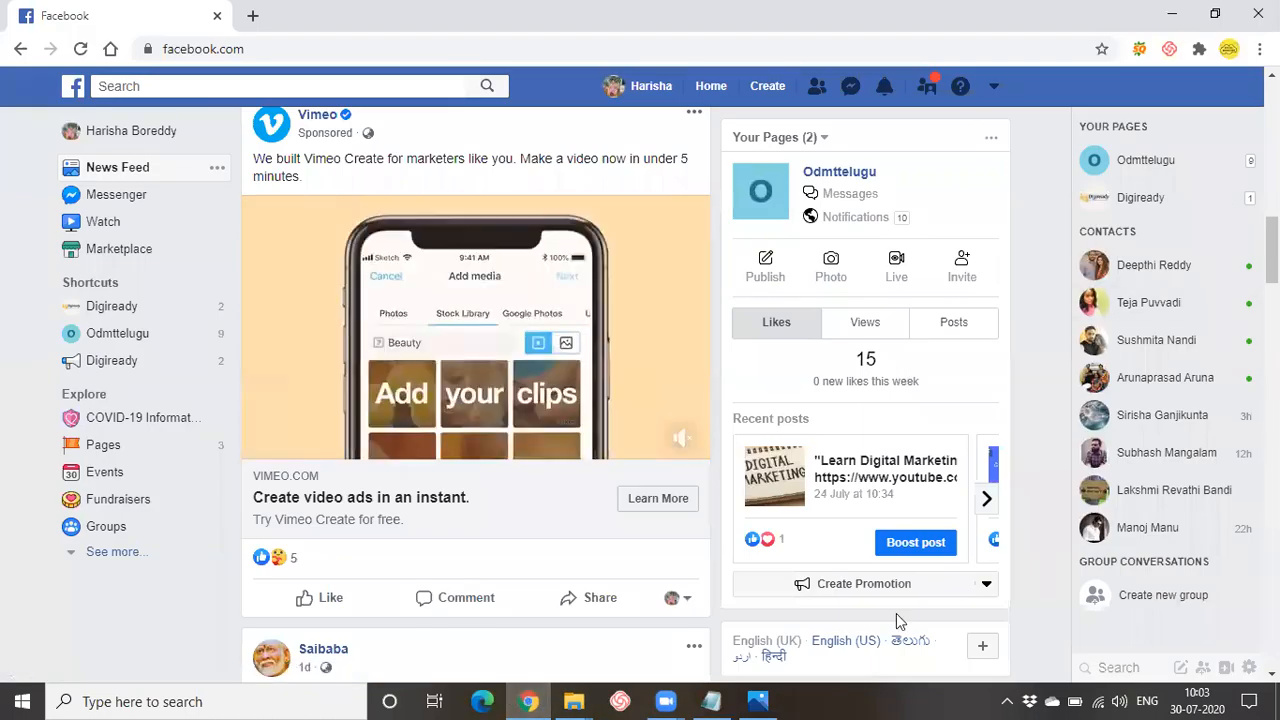
pyautogui.scroll(-5, 477, 432)
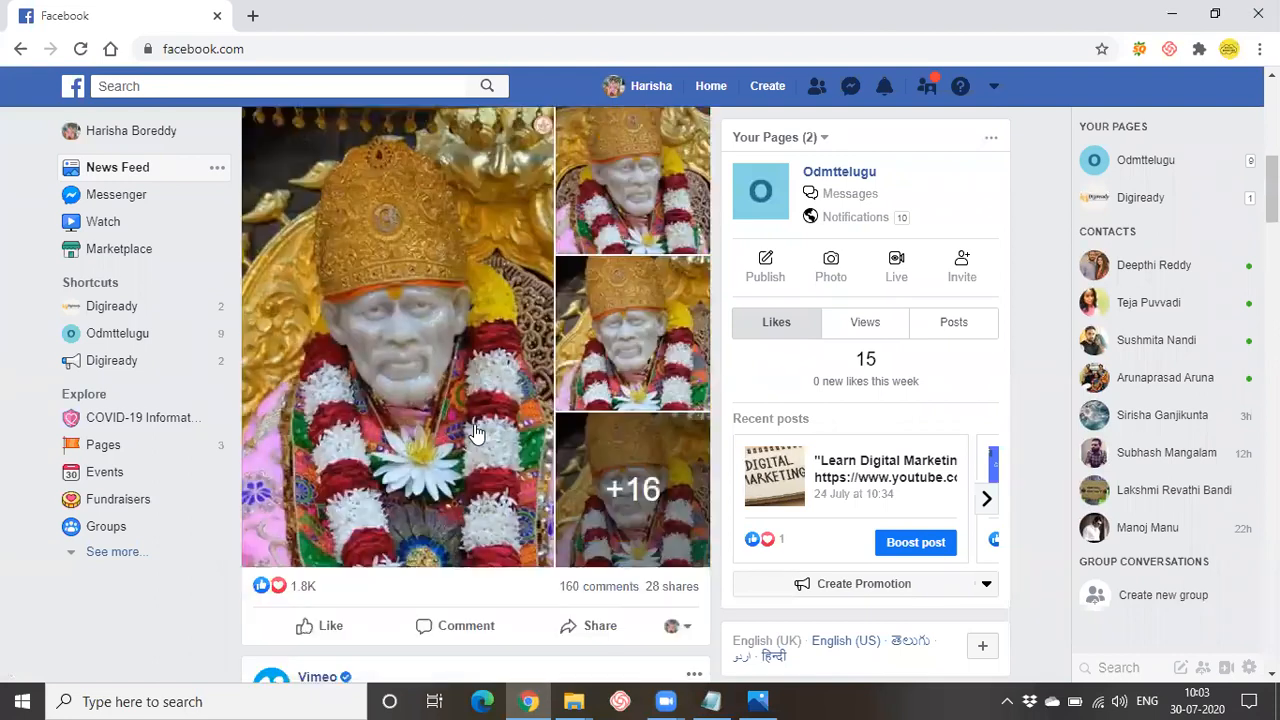
pyautogui.scroll(8, 477, 432)
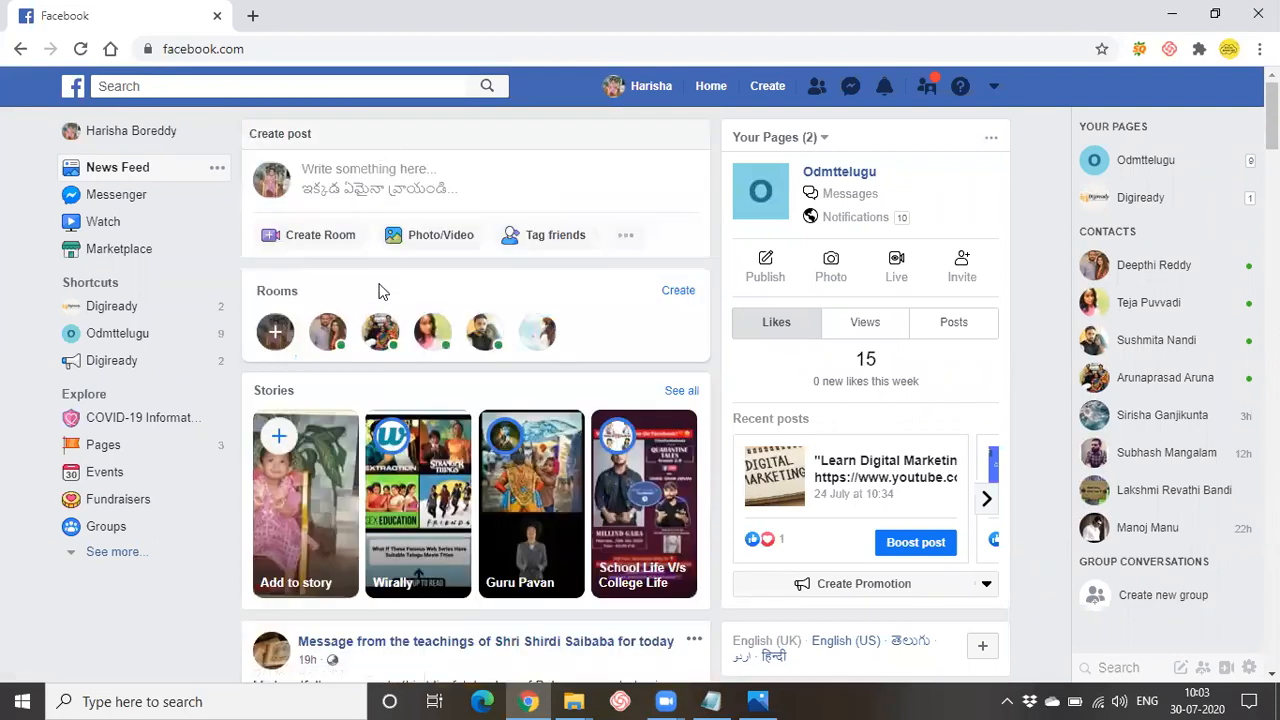
pyautogui.scroll(-1, 420, 236)
pyautogui.scroll(-2, 420, 236)
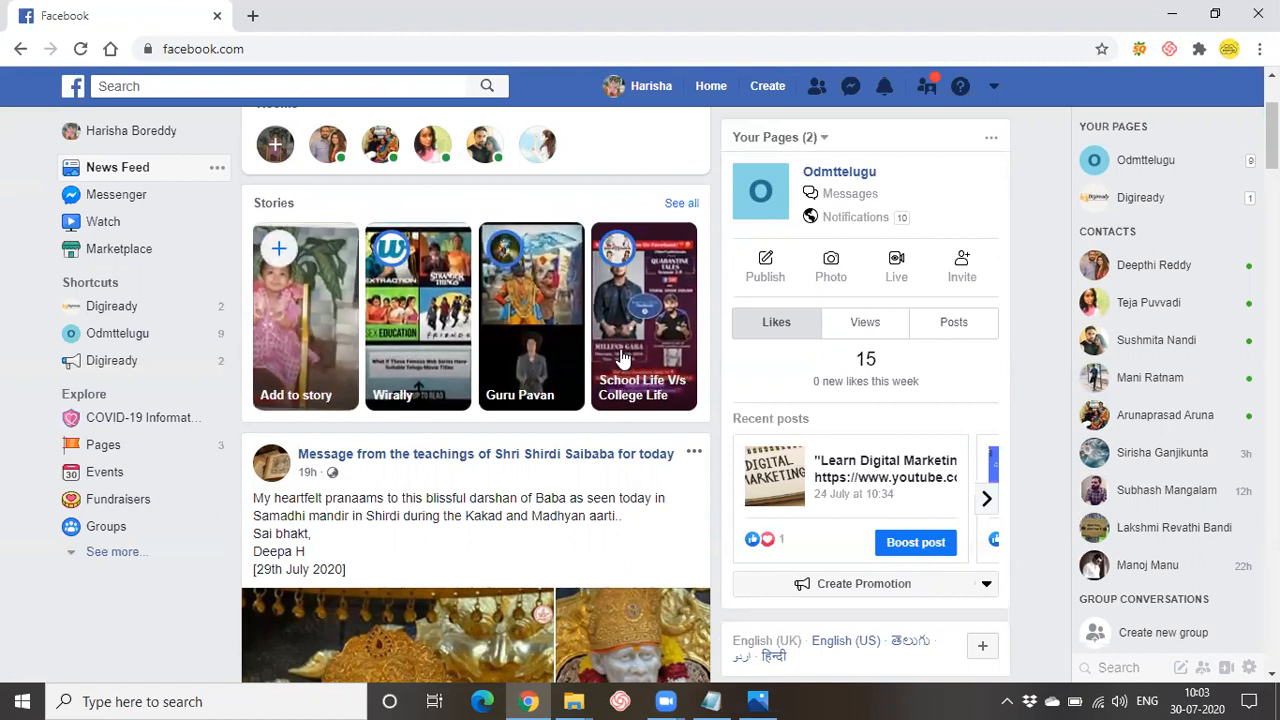
pyautogui.scroll(-1, 590, 352)
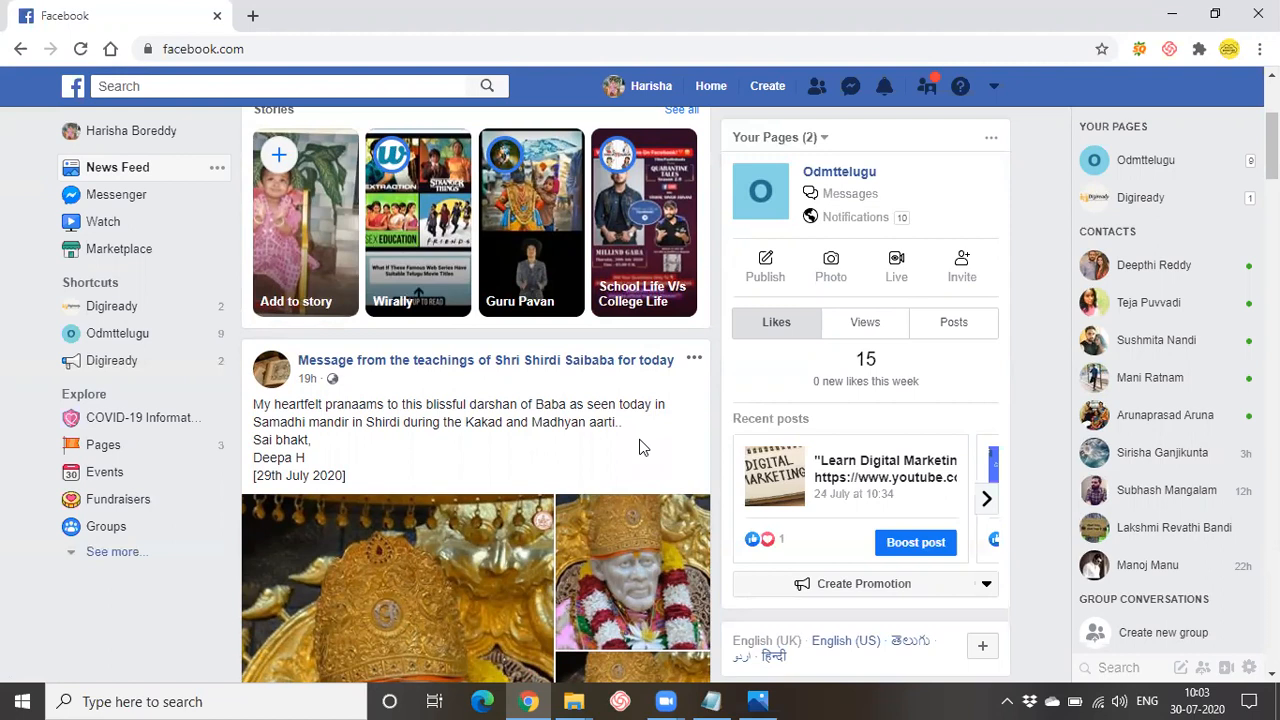
pyautogui.scroll(-1, 422, 336)
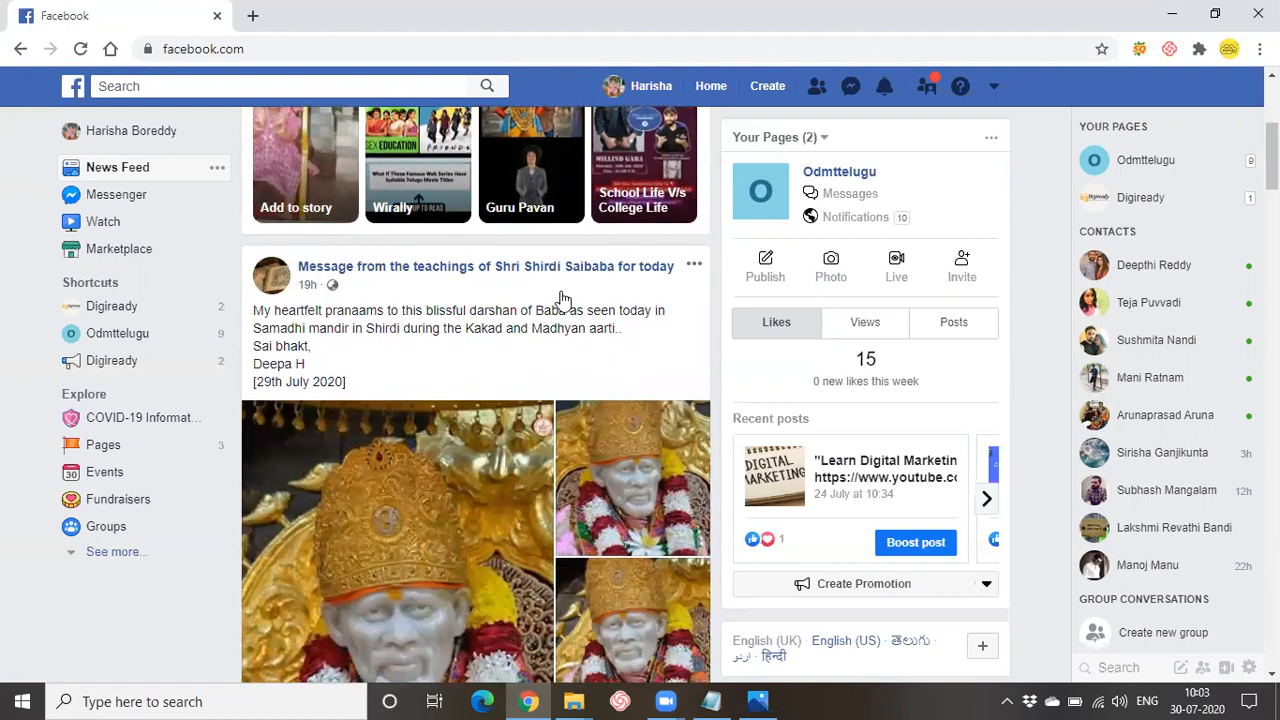
pyautogui.scroll(-4, 420, 232)
pyautogui.scroll(-4, 418, 234)
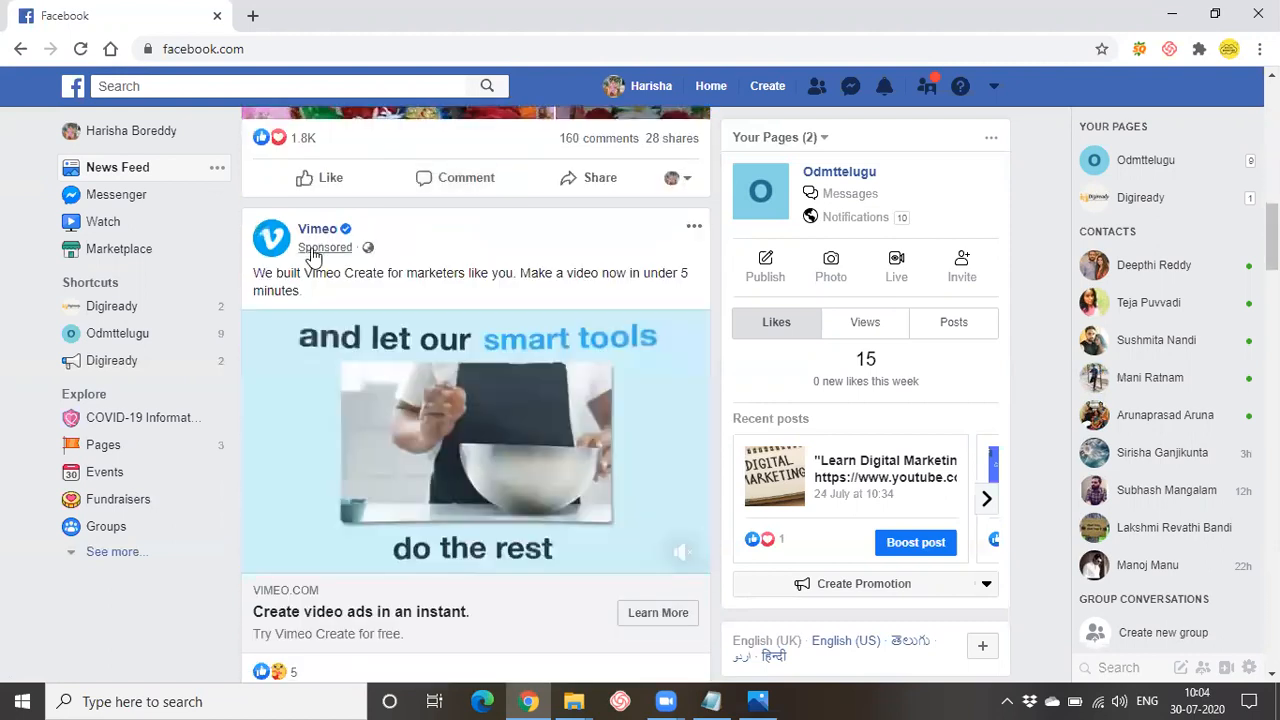
pyautogui.scroll(-2, 339, 258)
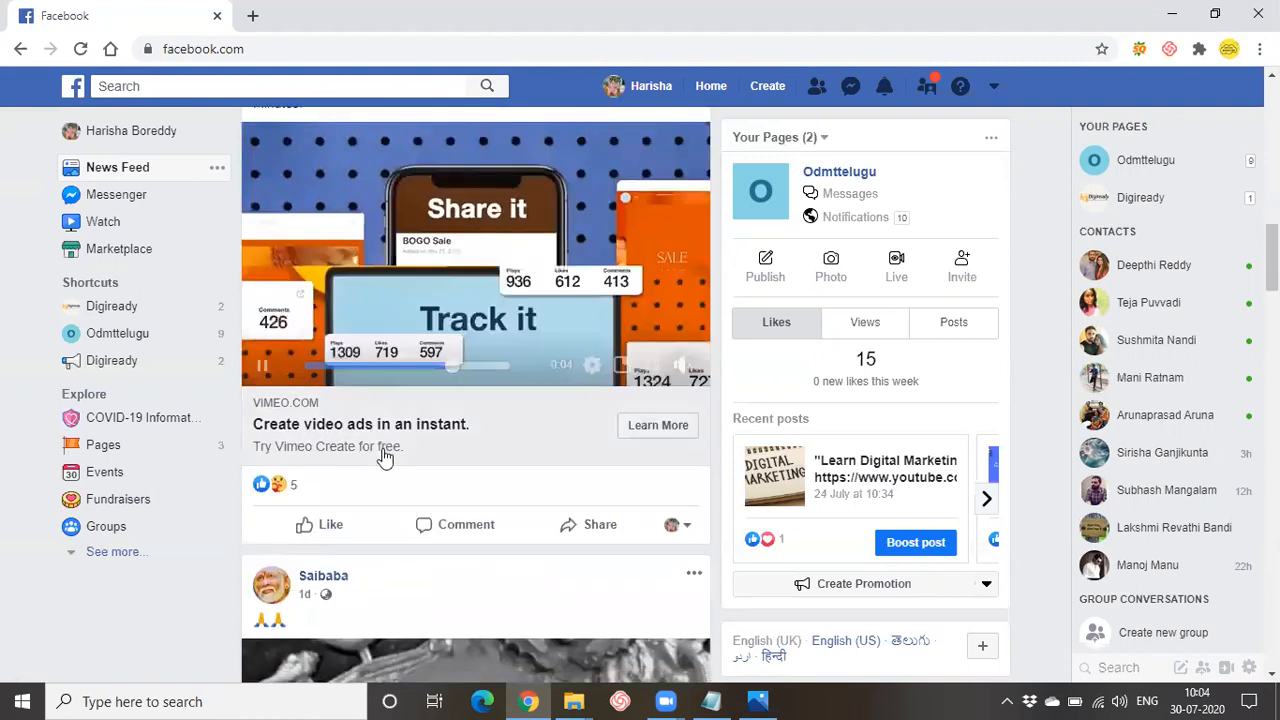
pyautogui.scroll(1, 337, 330)
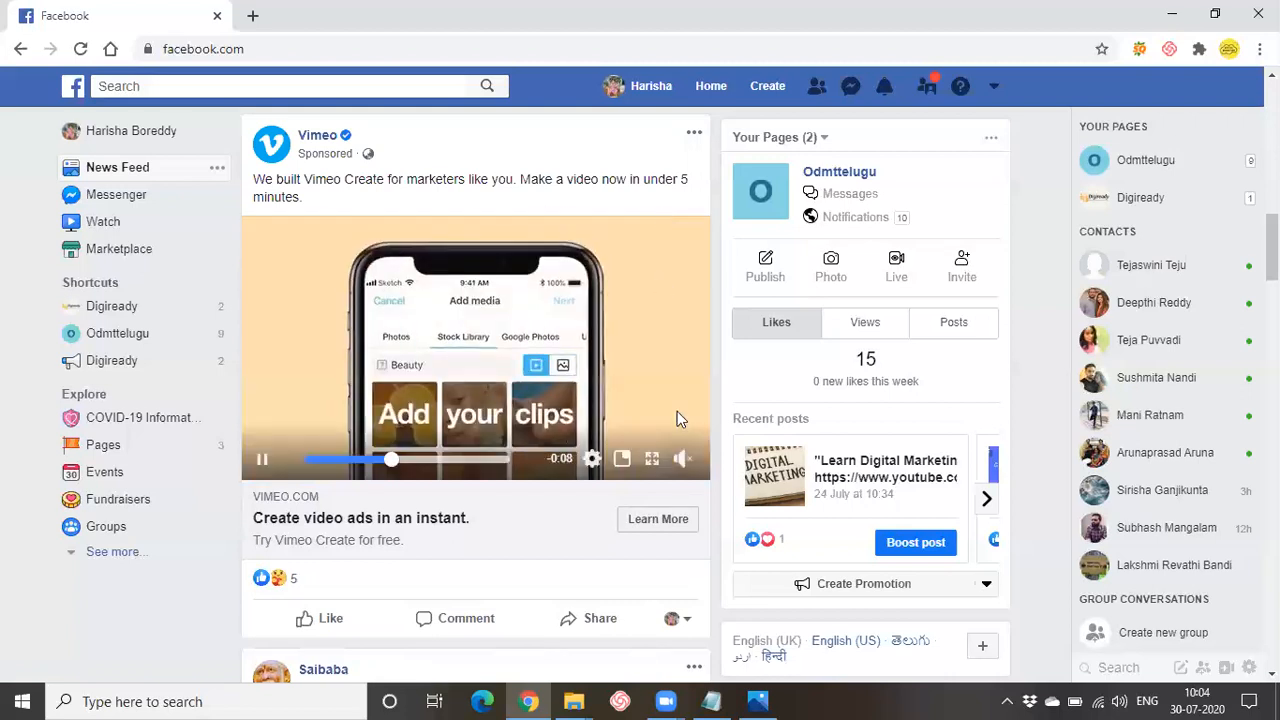
# Step: Look further down the news feed and examine the sponsored Google Ads post
pyautogui.scroll(-6, 677, 415)
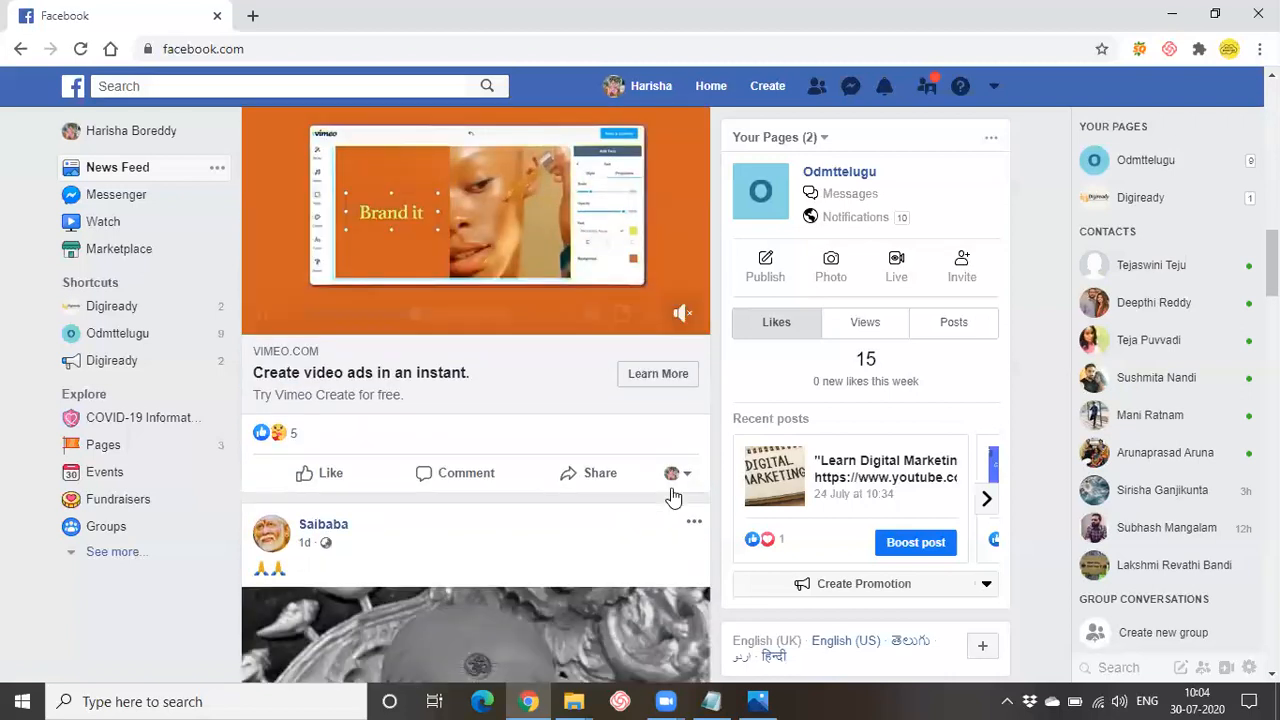
pyautogui.scroll(-9, 566, 472)
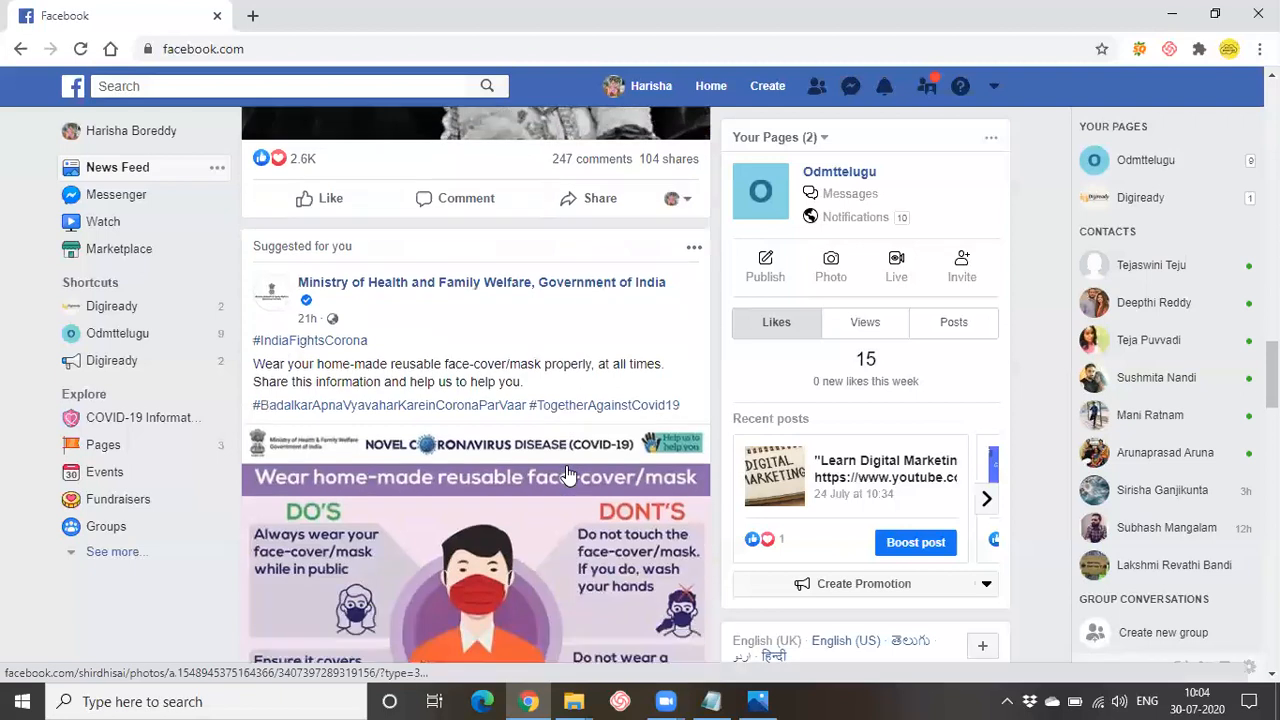
pyautogui.scroll(-8, 523, 270)
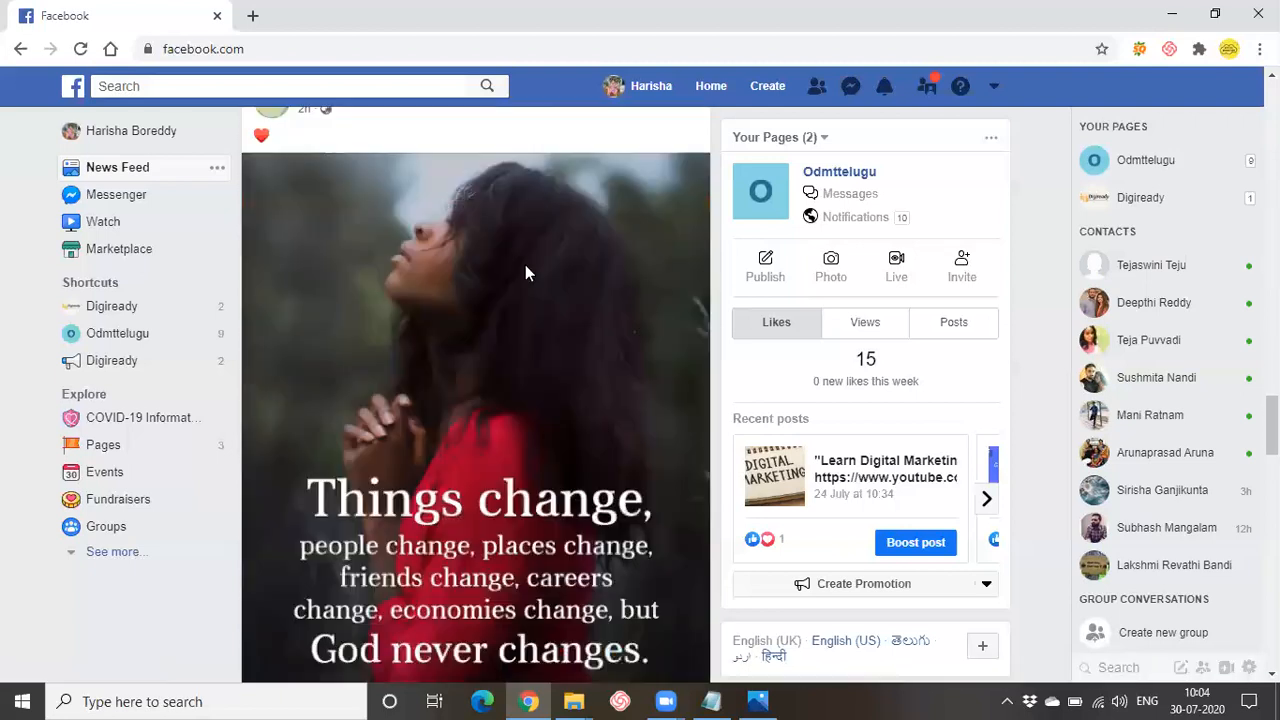
pyautogui.scroll(-8, 522, 262)
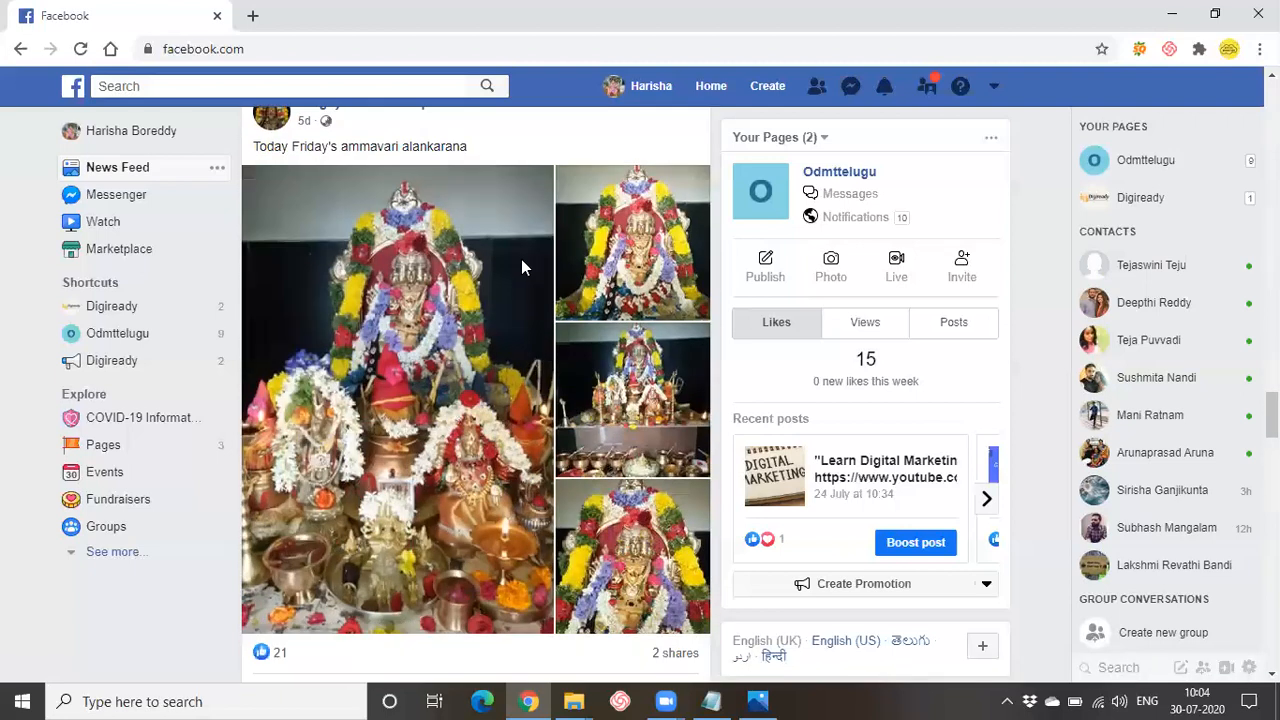
pyautogui.scroll(-1, 522, 259)
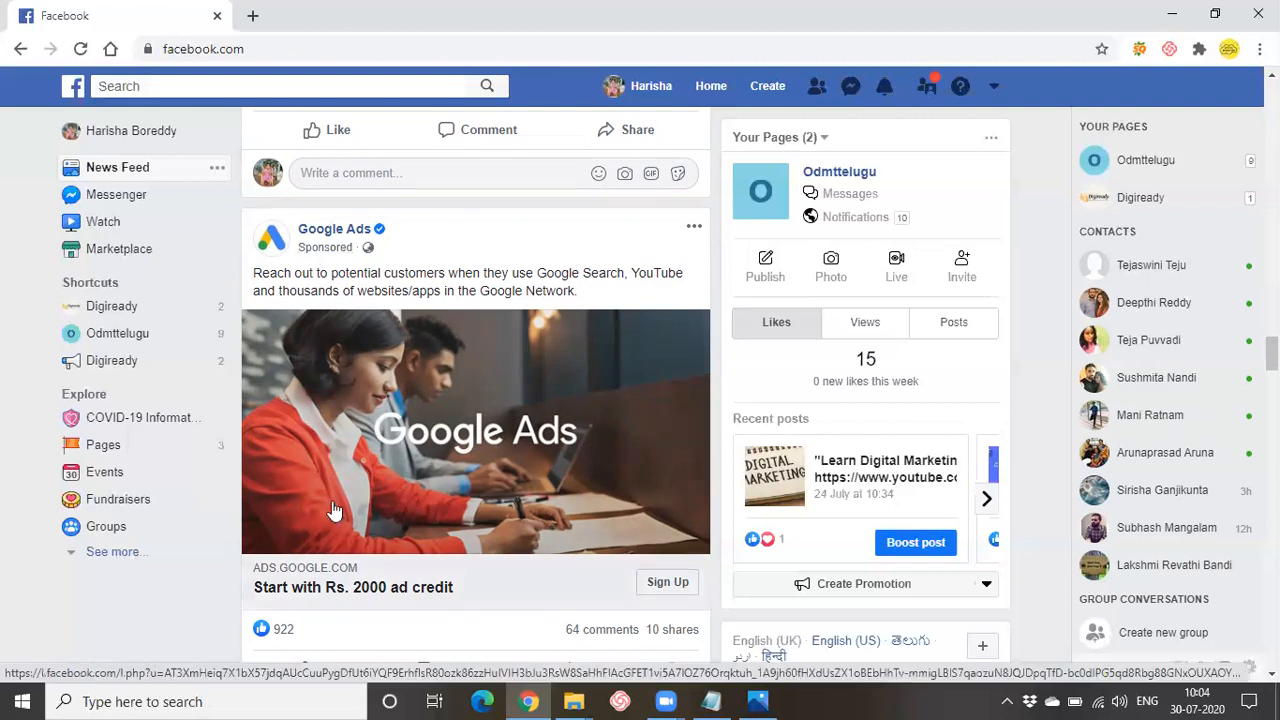
pyautogui.scroll(-5, 319, 619)
pyautogui.scroll(5, 319, 627)
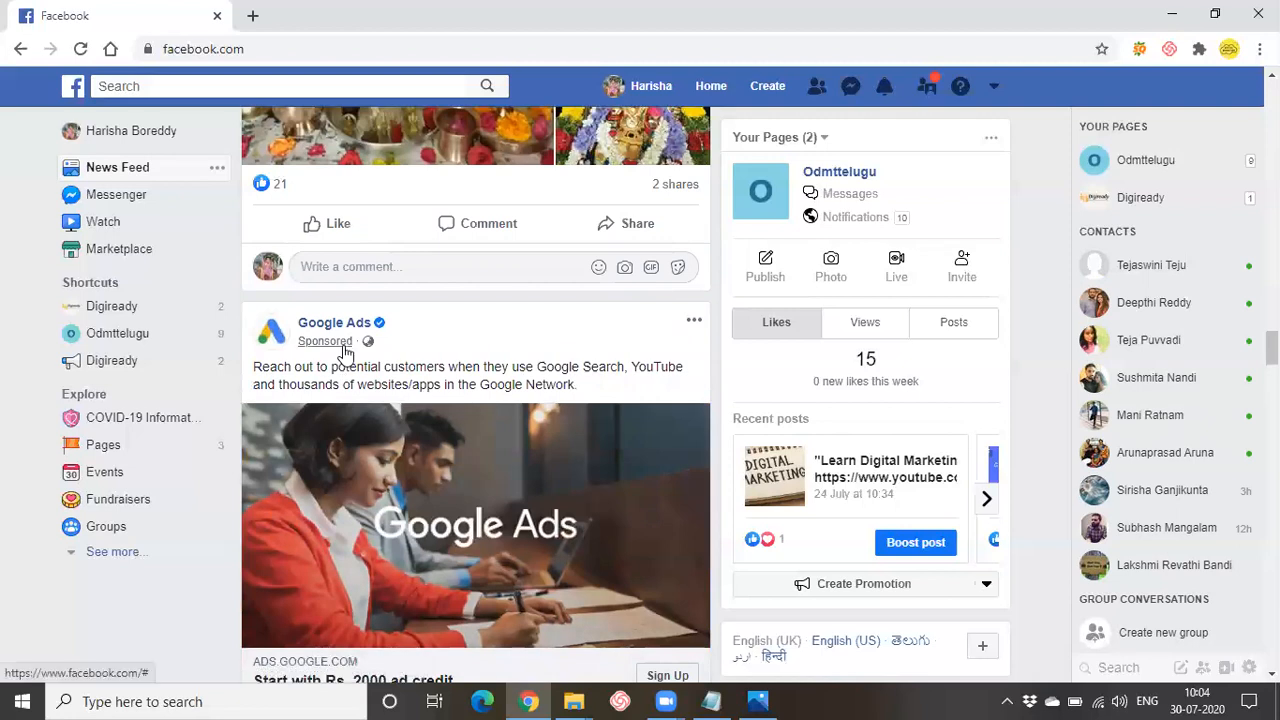
# Step: Continue through the news feed and examine the sponsored Toonly post and its offer
pyautogui.scroll(-12, 403, 512)
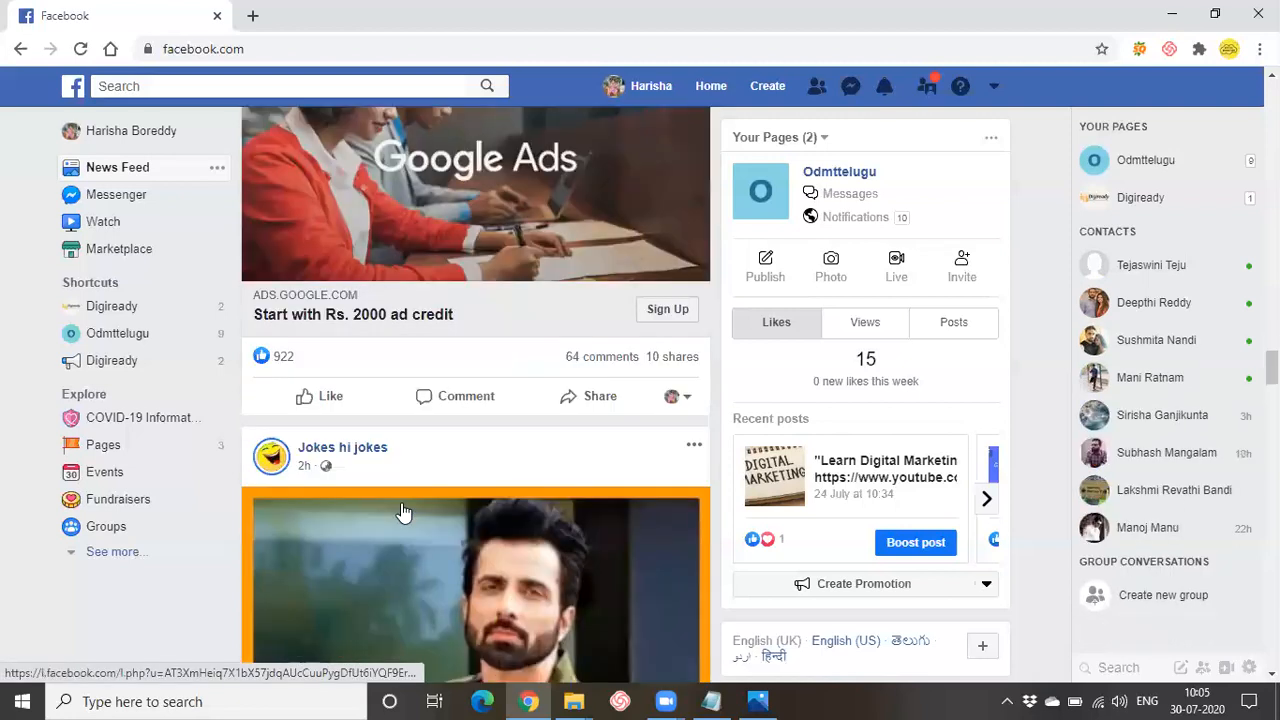
pyautogui.scroll(-10, 403, 512)
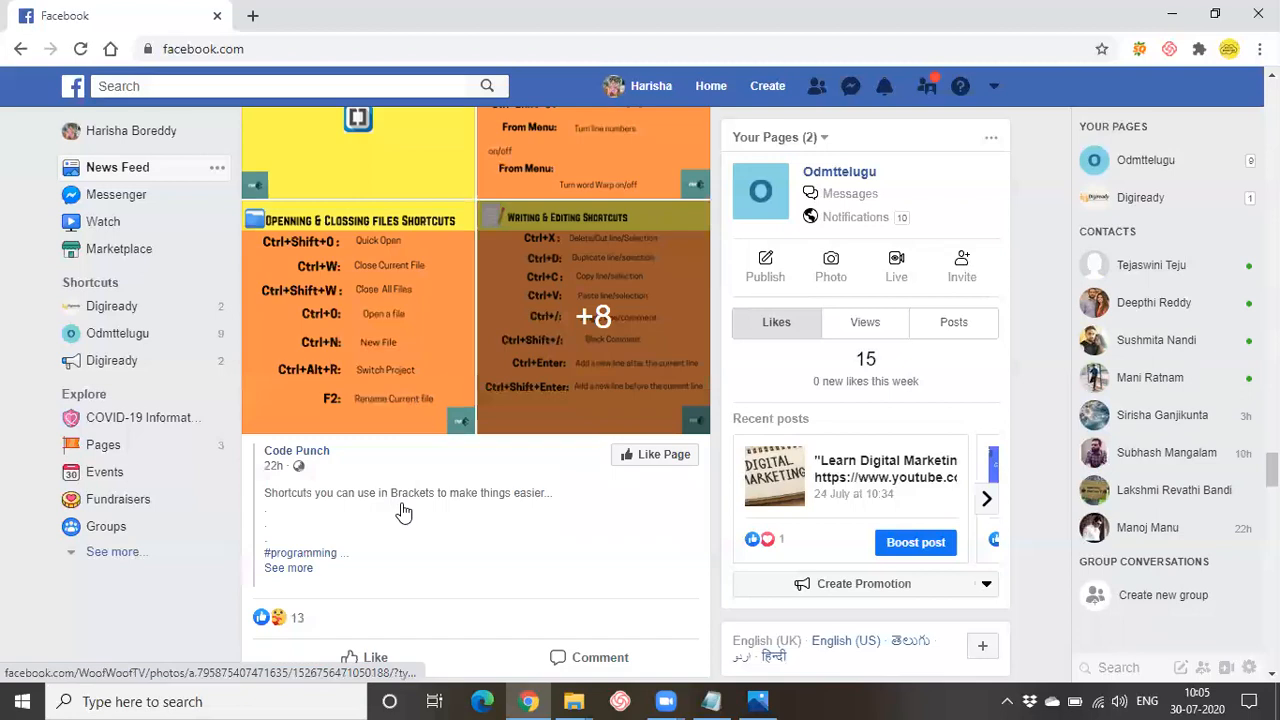
pyautogui.scroll(5, 403, 512)
pyautogui.scroll(-7, 448, 521)
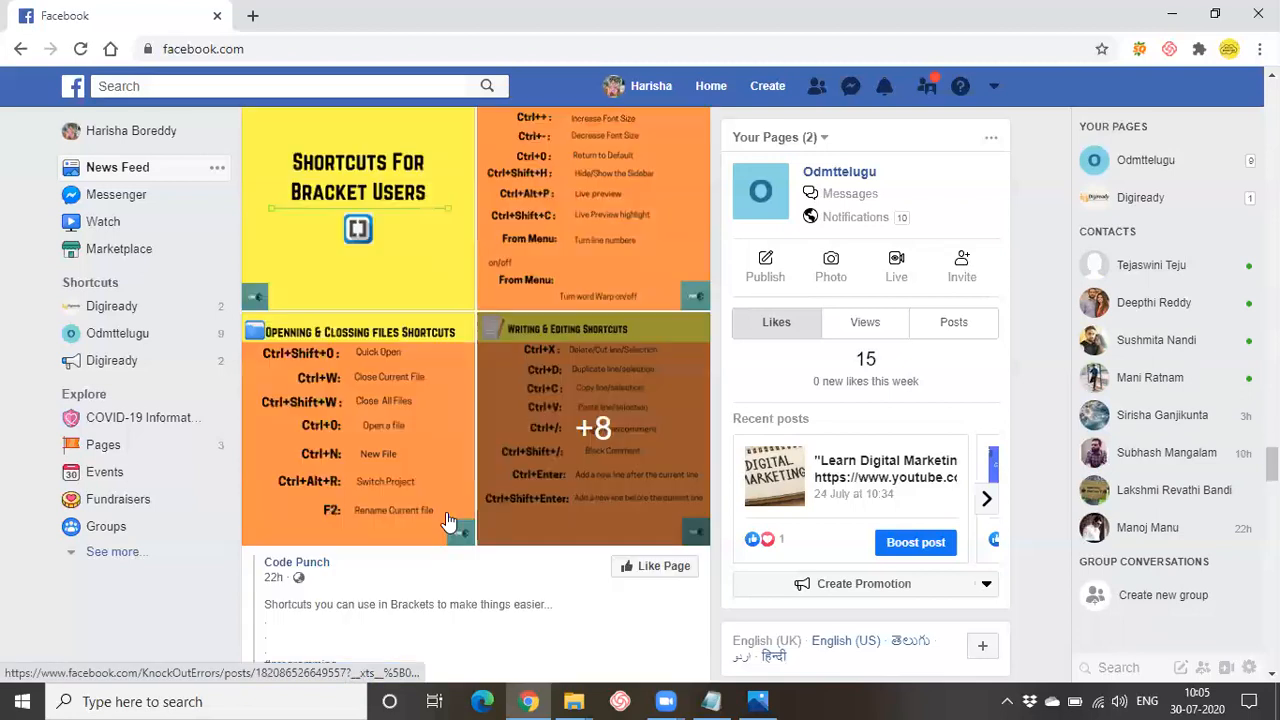
pyautogui.scroll(-9, 448, 521)
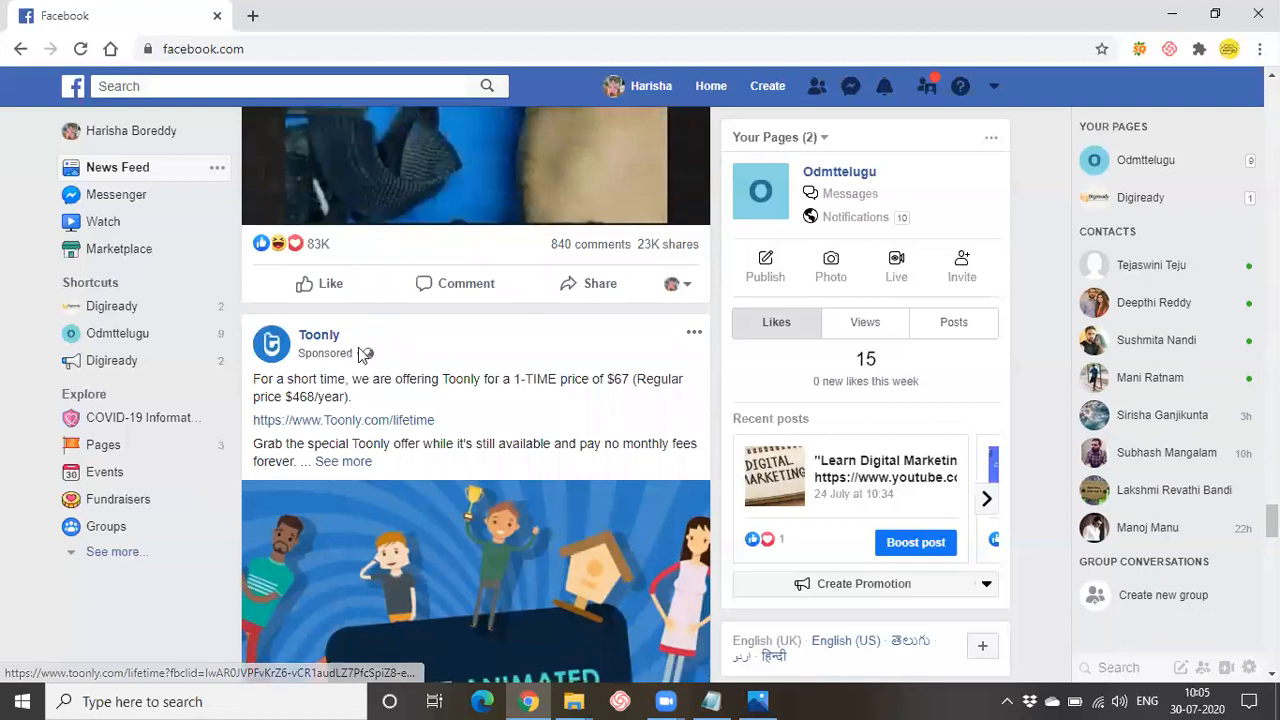
pyautogui.scroll(-1, 543, 531)
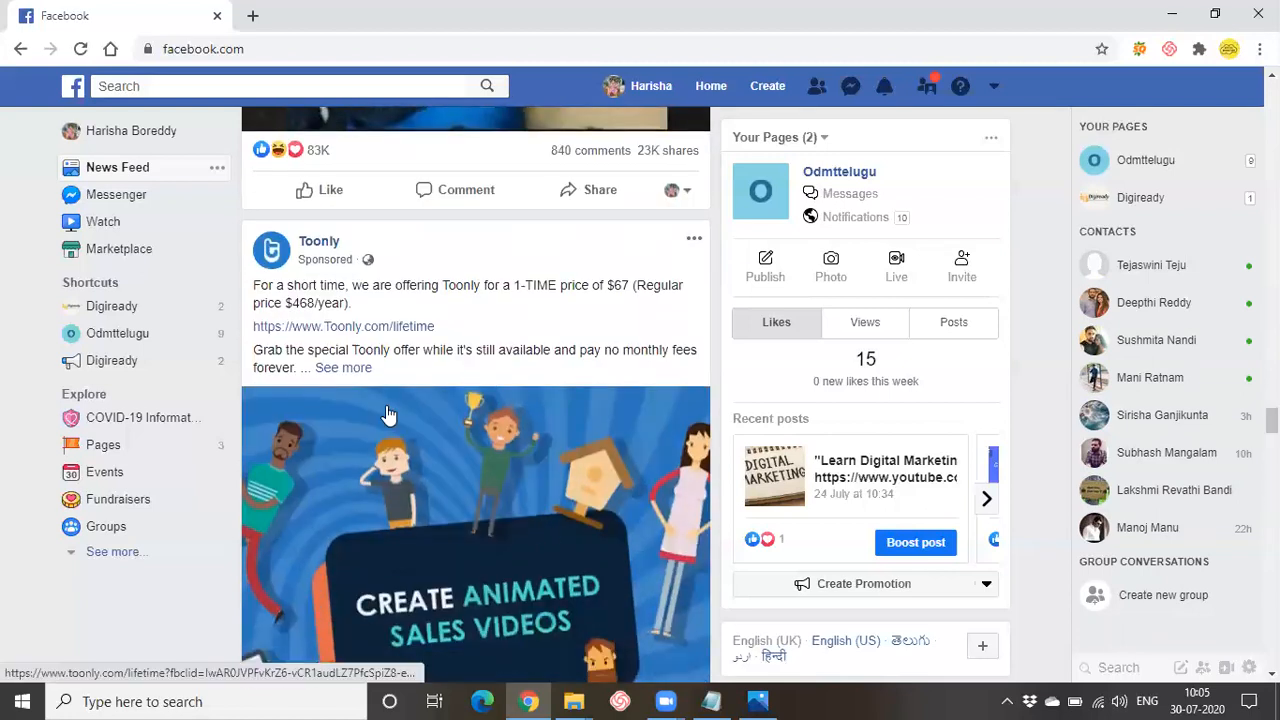
# Step: Open the advertiser's Toonly page from its sponsored post in a new tab and look over the page
pyautogui.middleClick(314, 245)
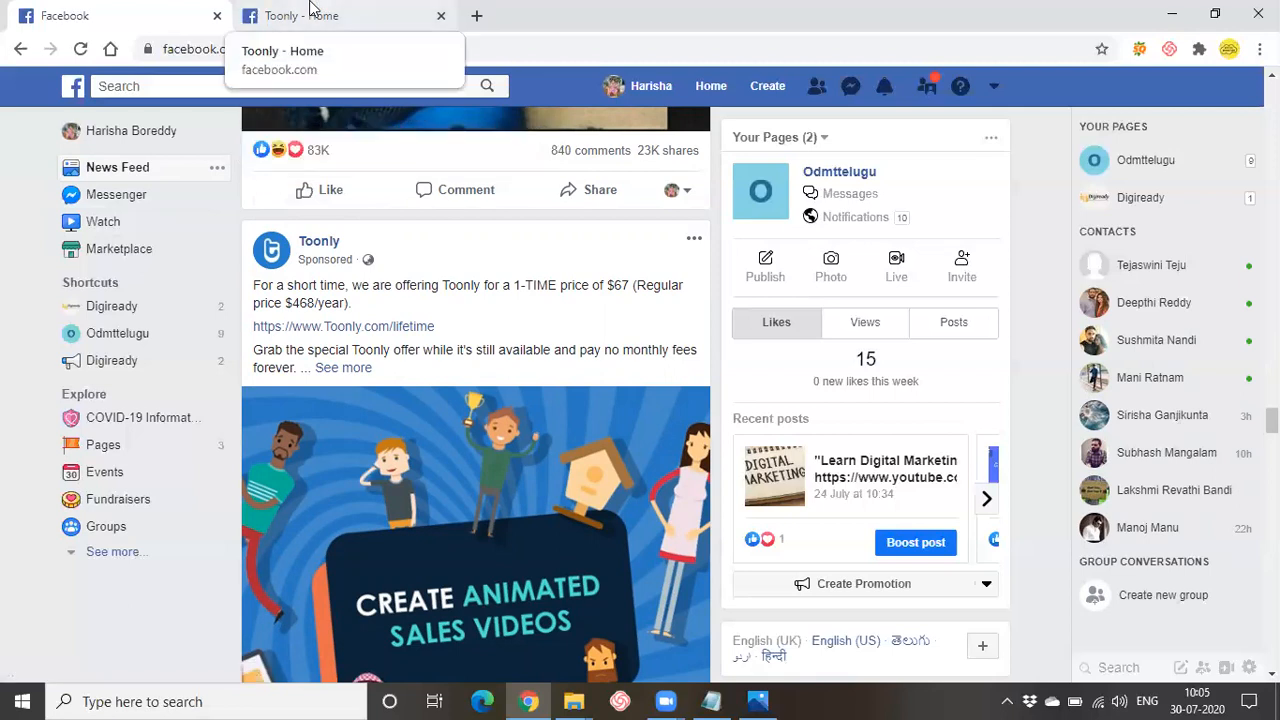
pyautogui.click(310, 8)
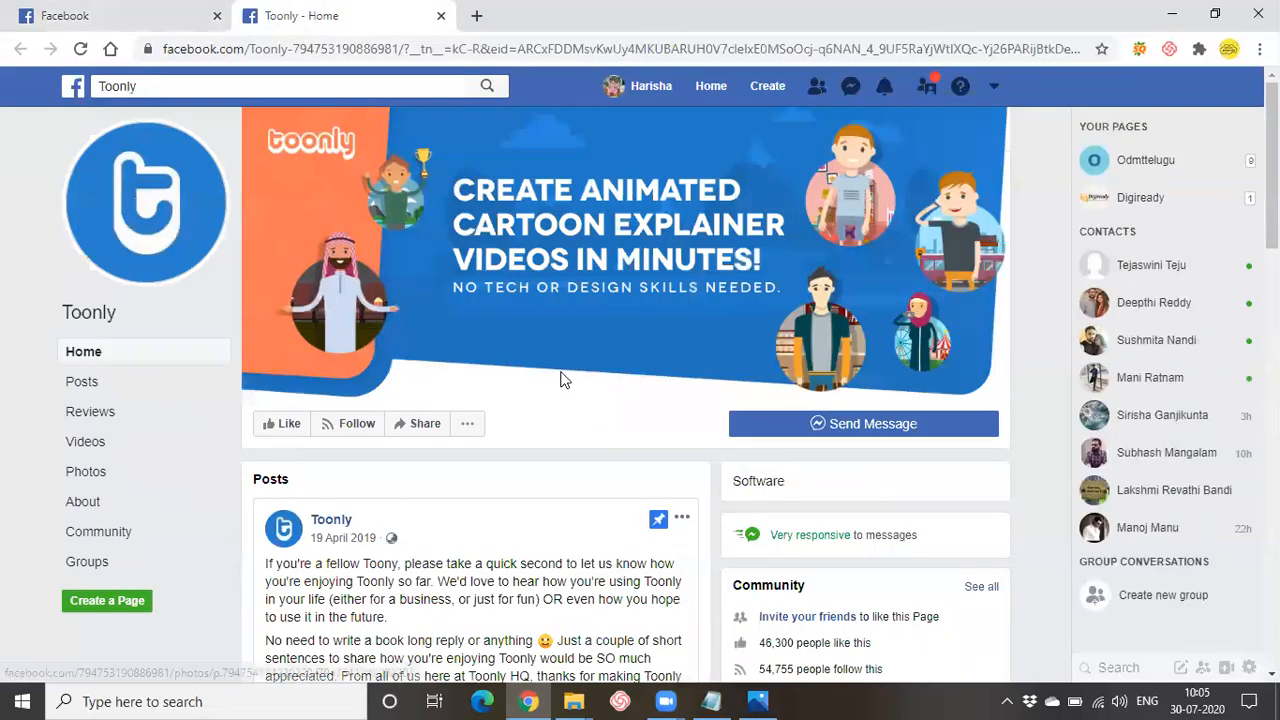
pyautogui.scroll(-10, 531, 363)
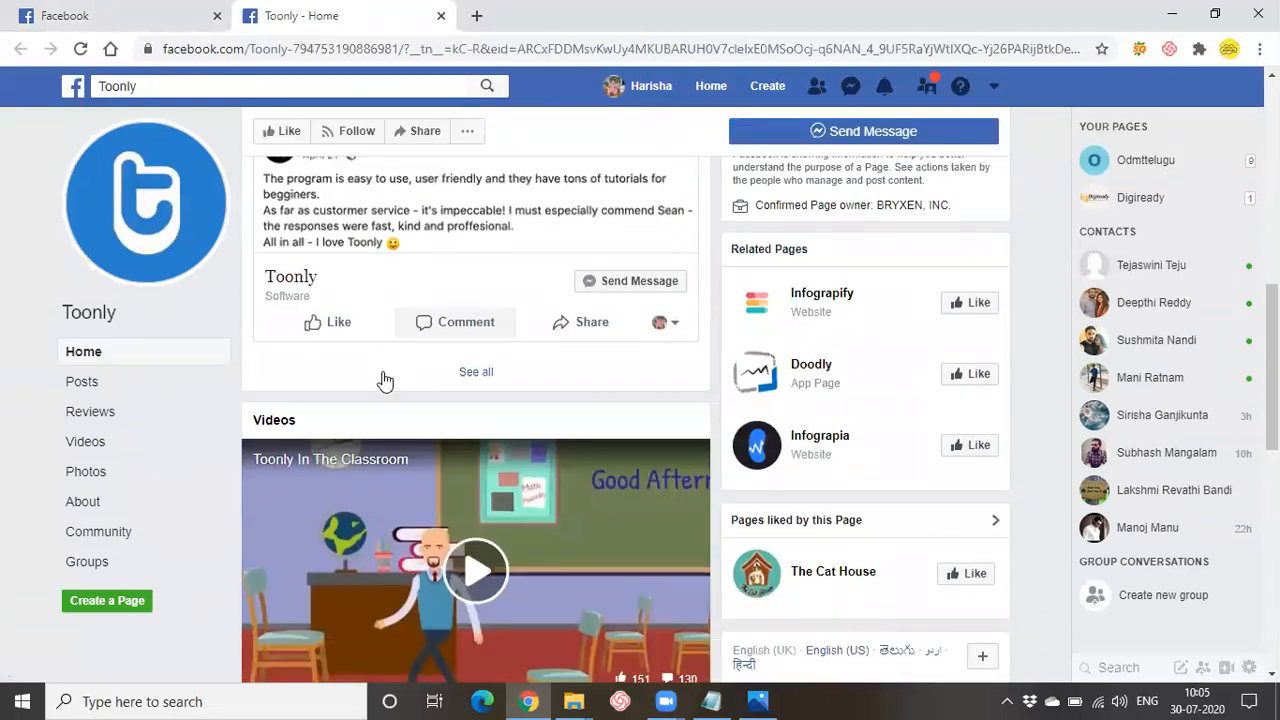
# Step: Open Toonly's full page transparency details and review its page history, the people and the organisations that manage it
pyautogui.scroll(3, 385, 380)
pyautogui.scroll(-2, 310, 385)
pyautogui.scroll(3, 826, 457)
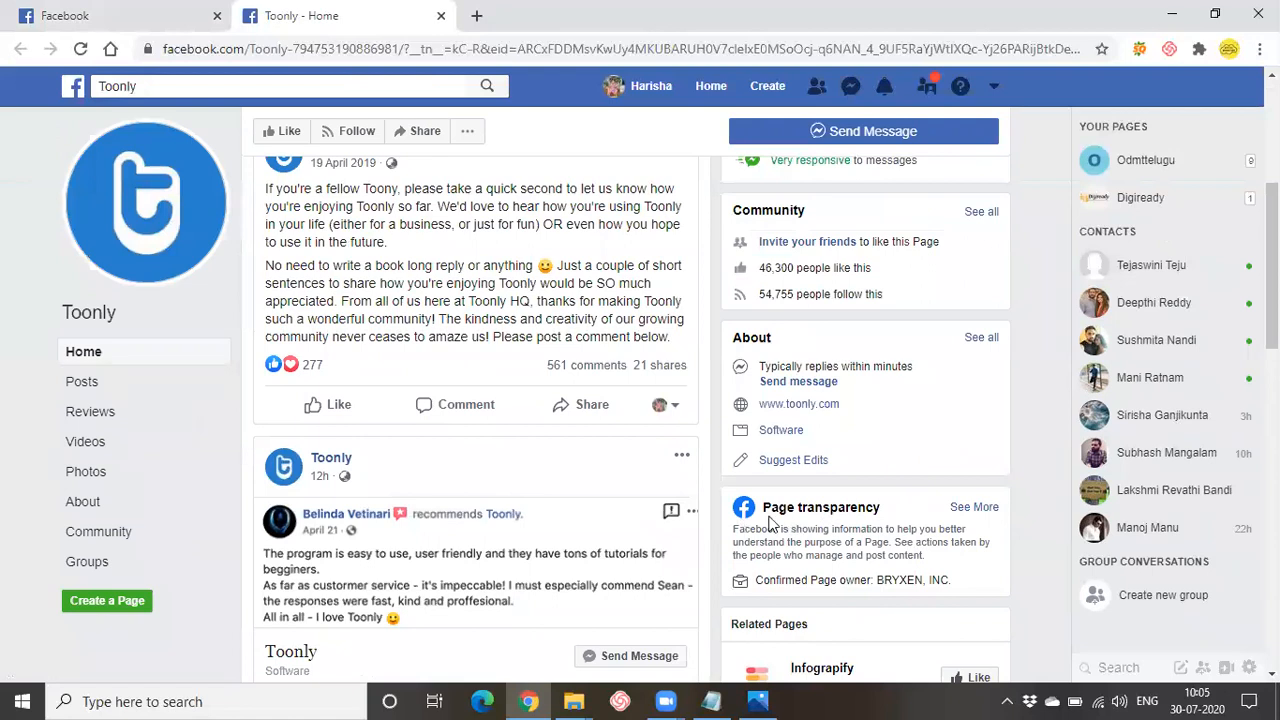
pyautogui.click(975, 510)
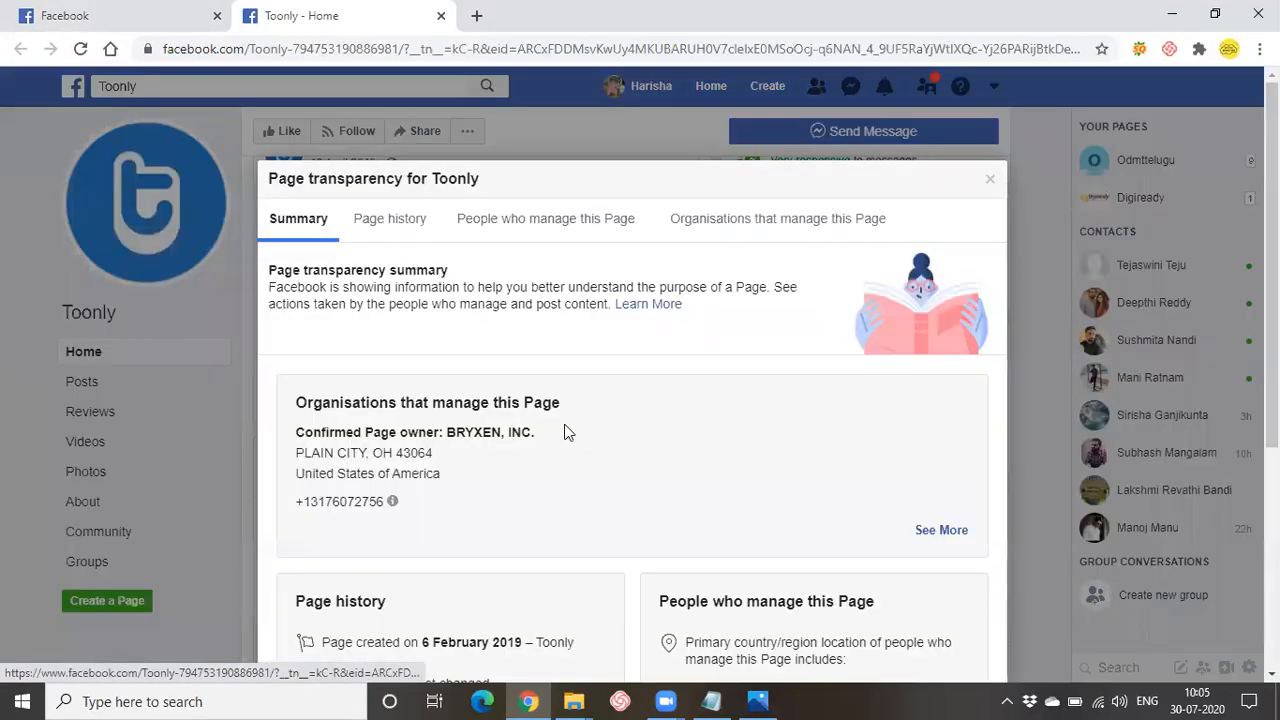
pyautogui.click(367, 221)
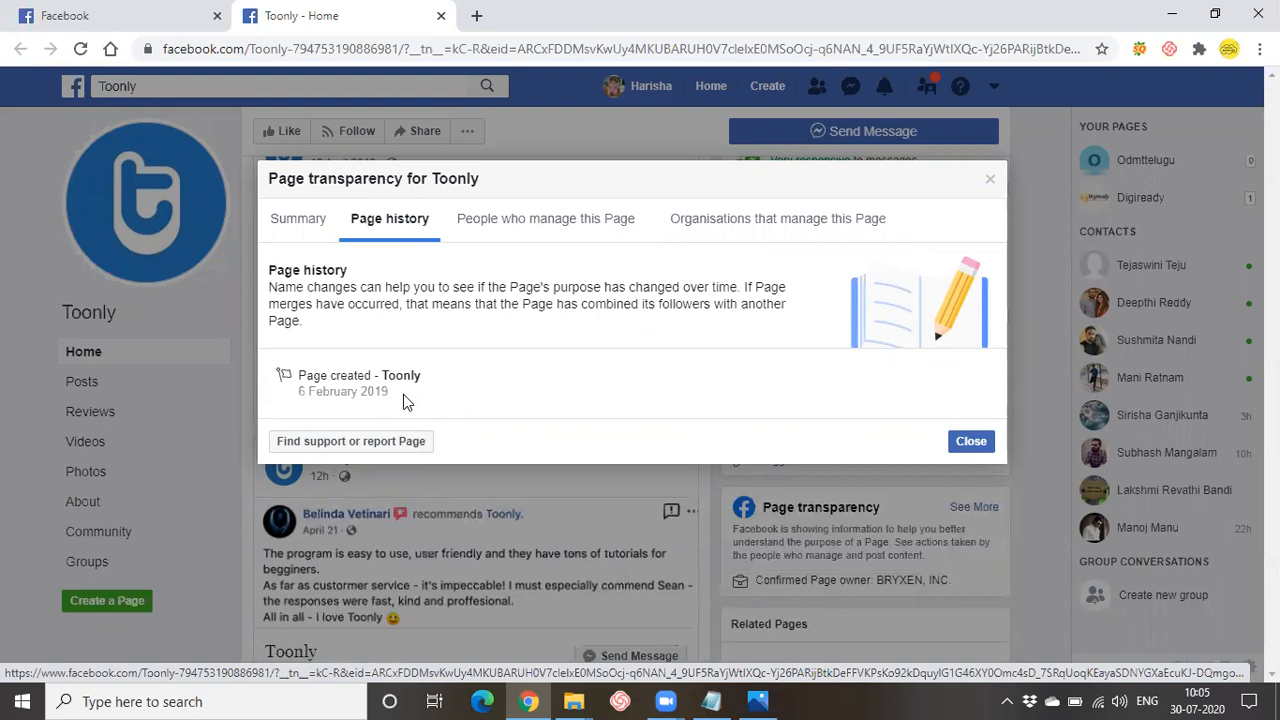
pyautogui.click(533, 225)
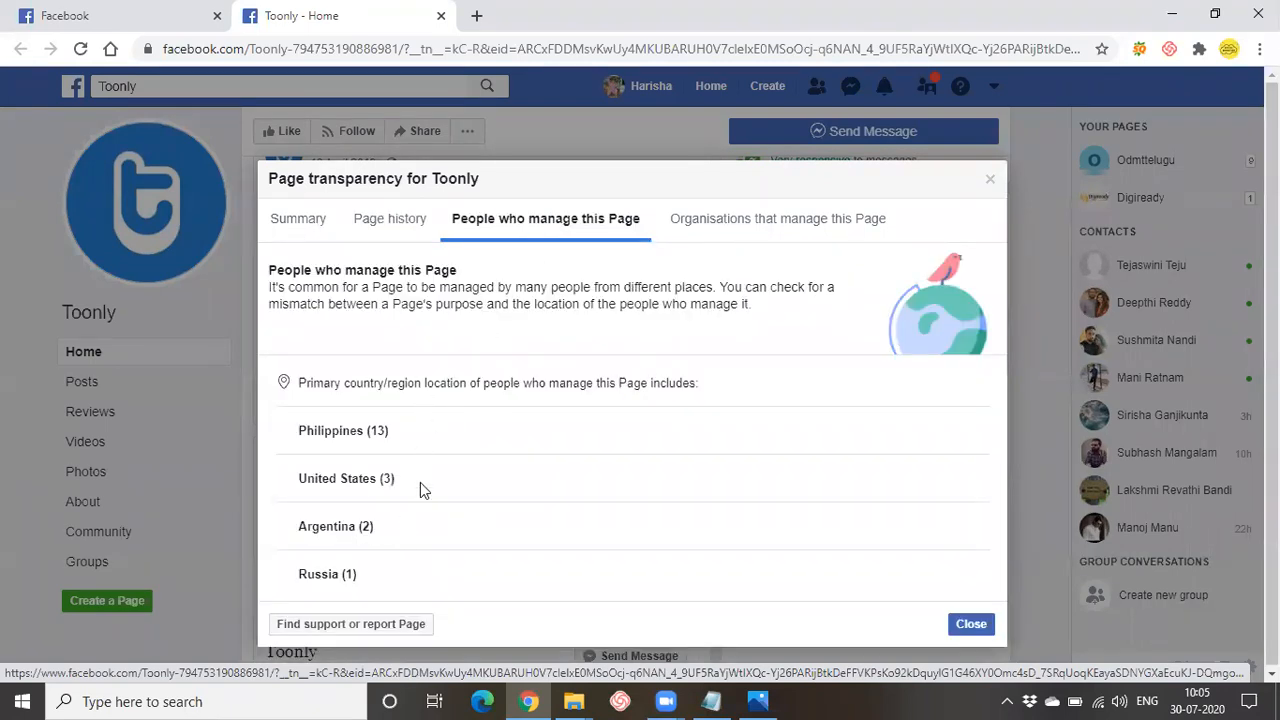
pyautogui.click(749, 226)
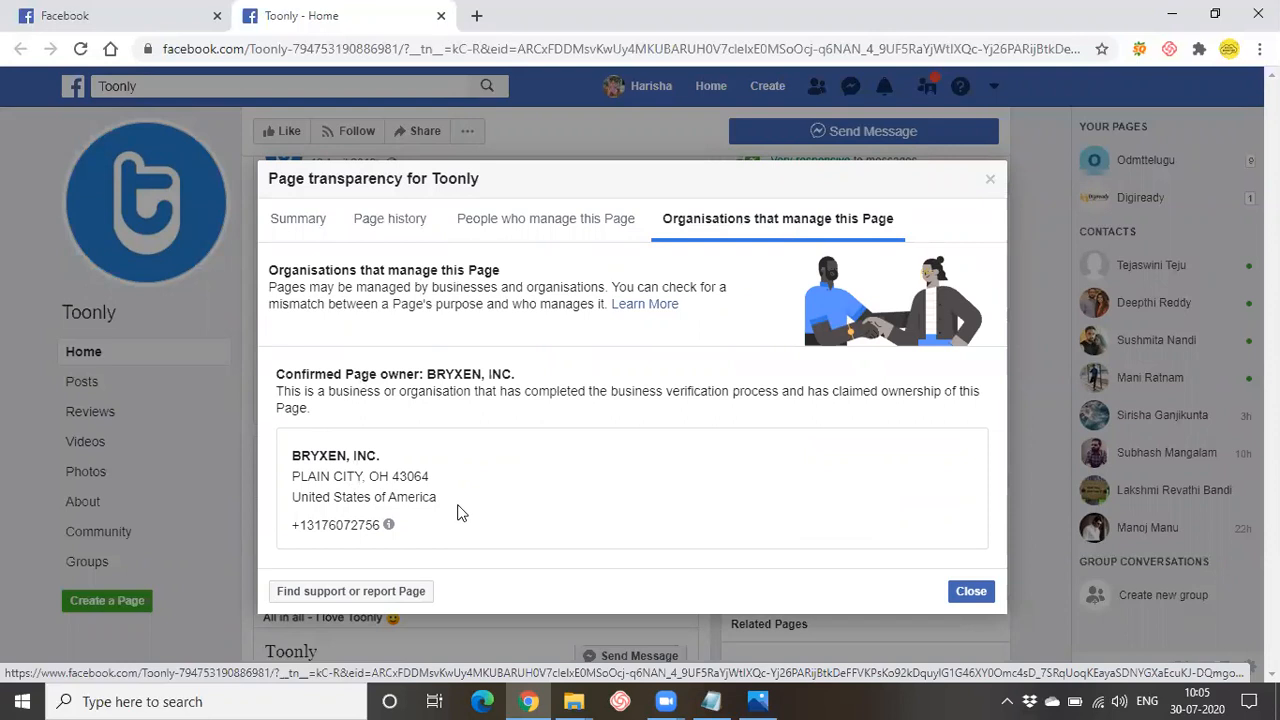
# Step: Return to the page transparency summary and examine the advertising status under Ads from this Page
pyautogui.click(320, 220)
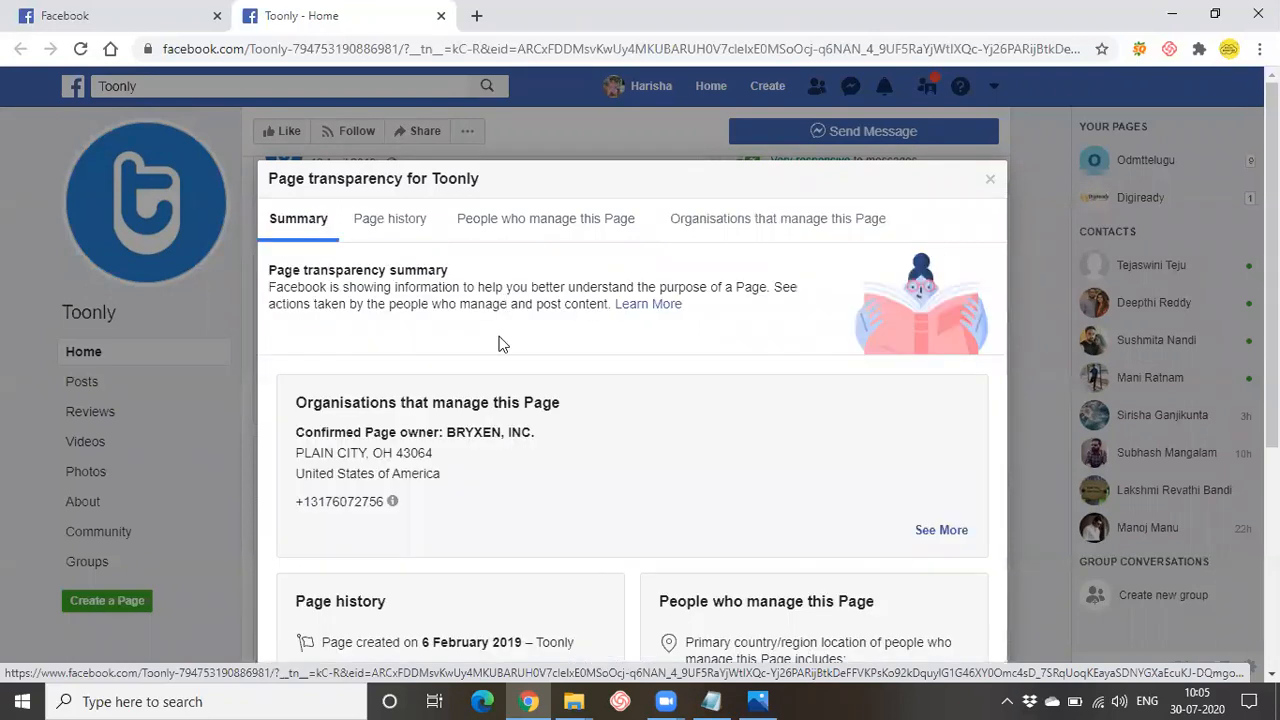
pyautogui.scroll(-4, 502, 350)
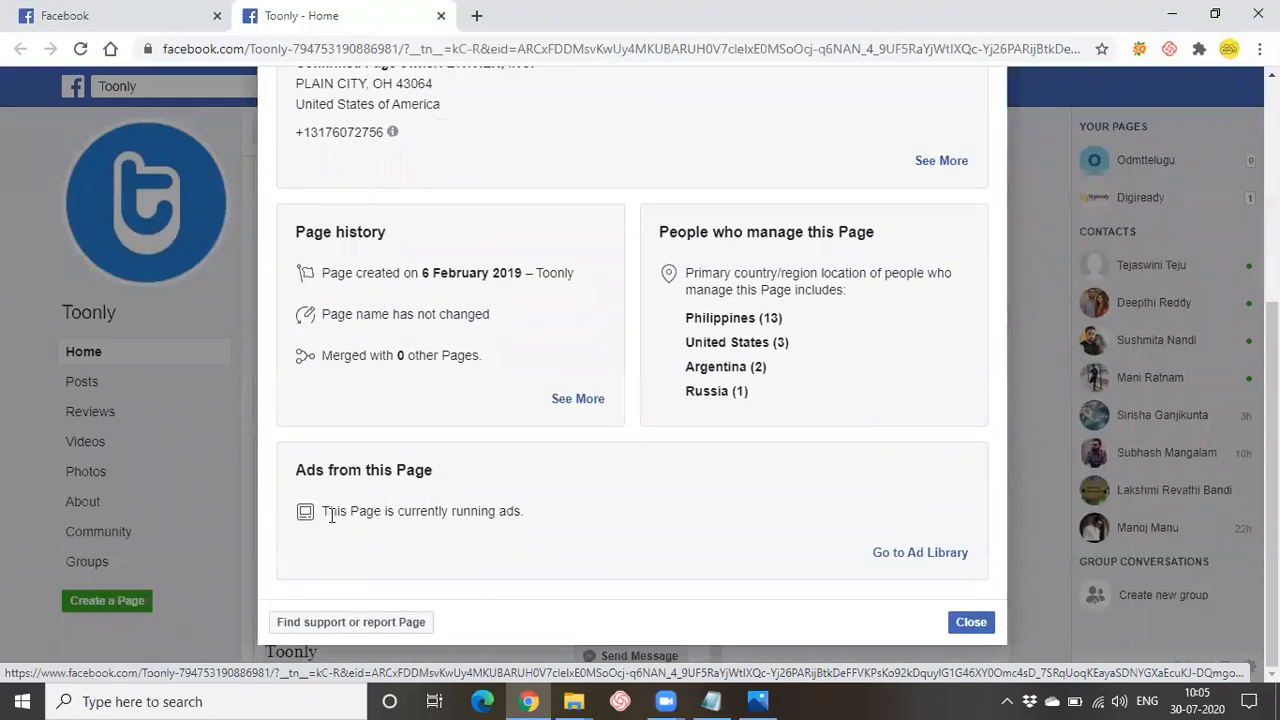
pyautogui.moveTo(324, 513); pyautogui.dragTo(536, 512)
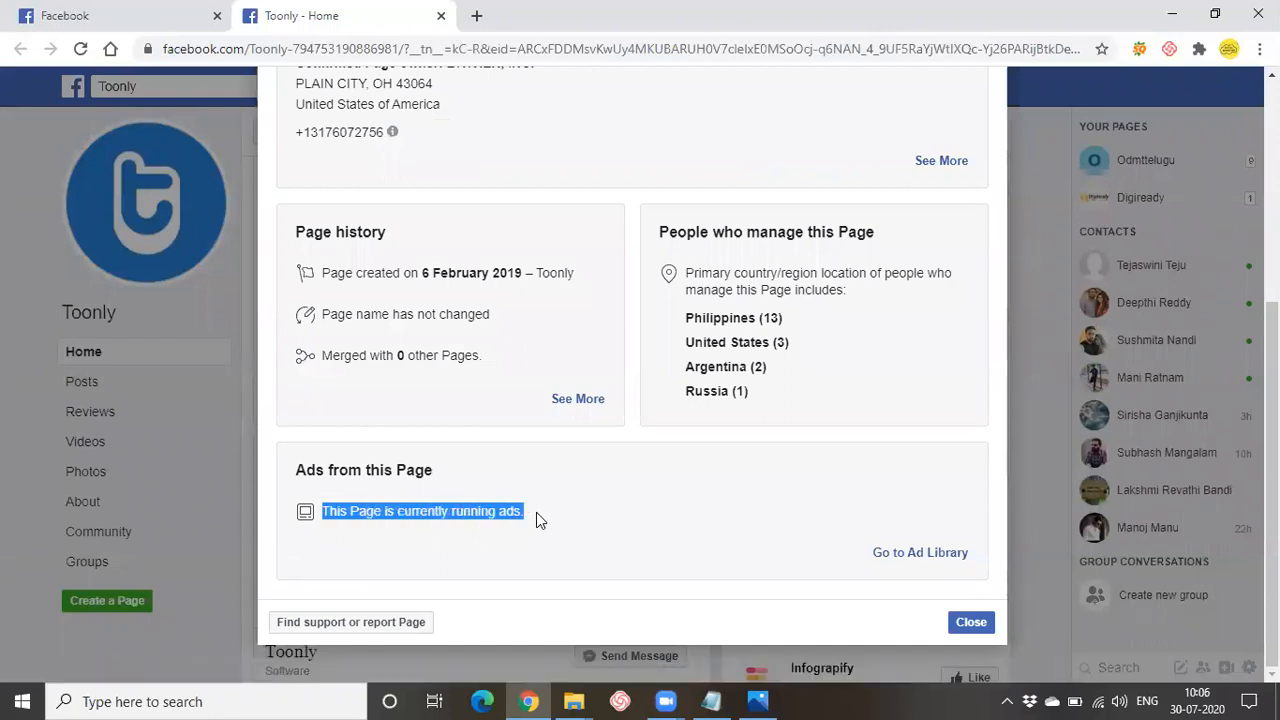
pyautogui.click(632, 500)
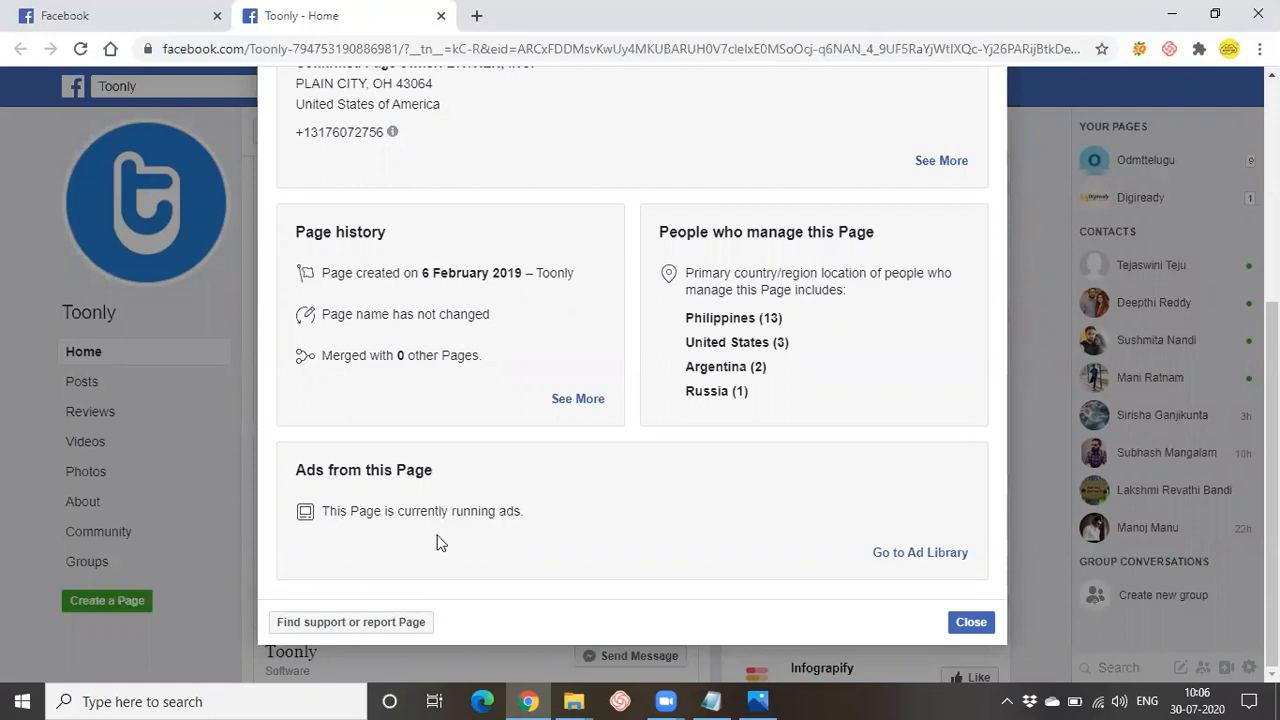
pyautogui.moveTo(393, 517); pyautogui.dragTo(555, 523)
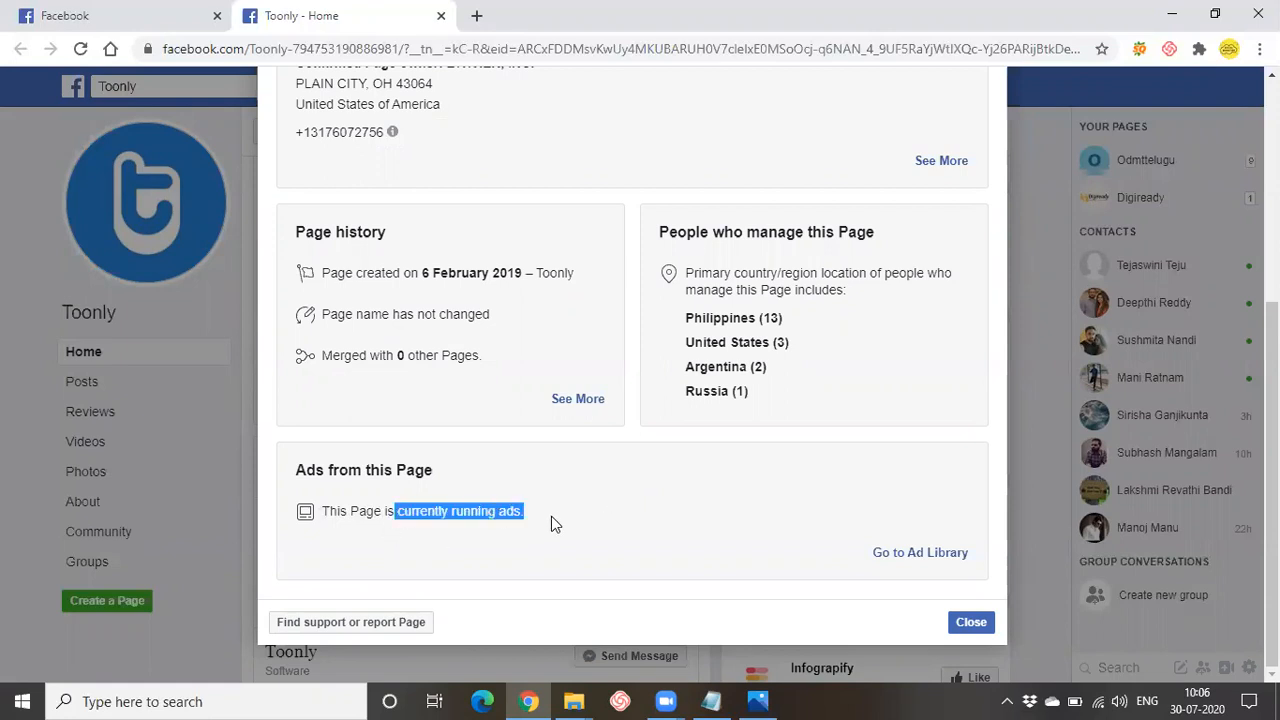
pyautogui.click(534, 540)
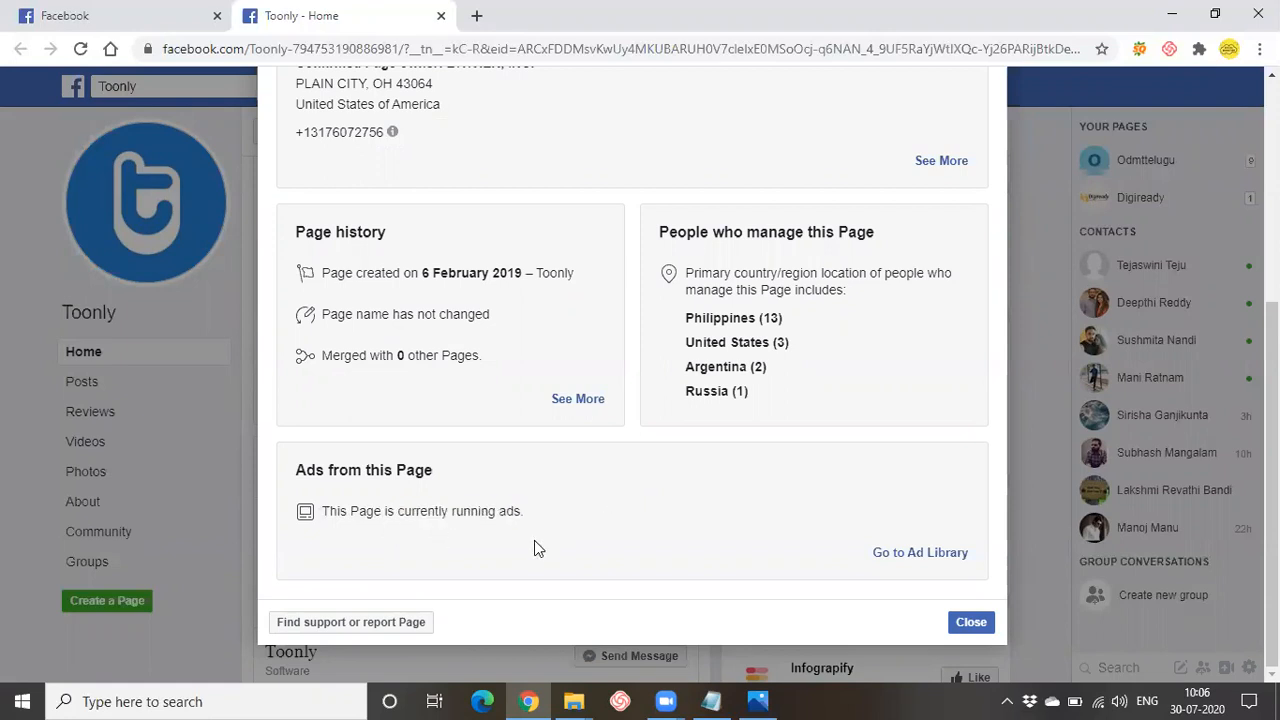
# Step: Open the Ad Library from Toonly's page transparency details and look over the ads launched in July 2020
pyautogui.tripleClick(333, 517)
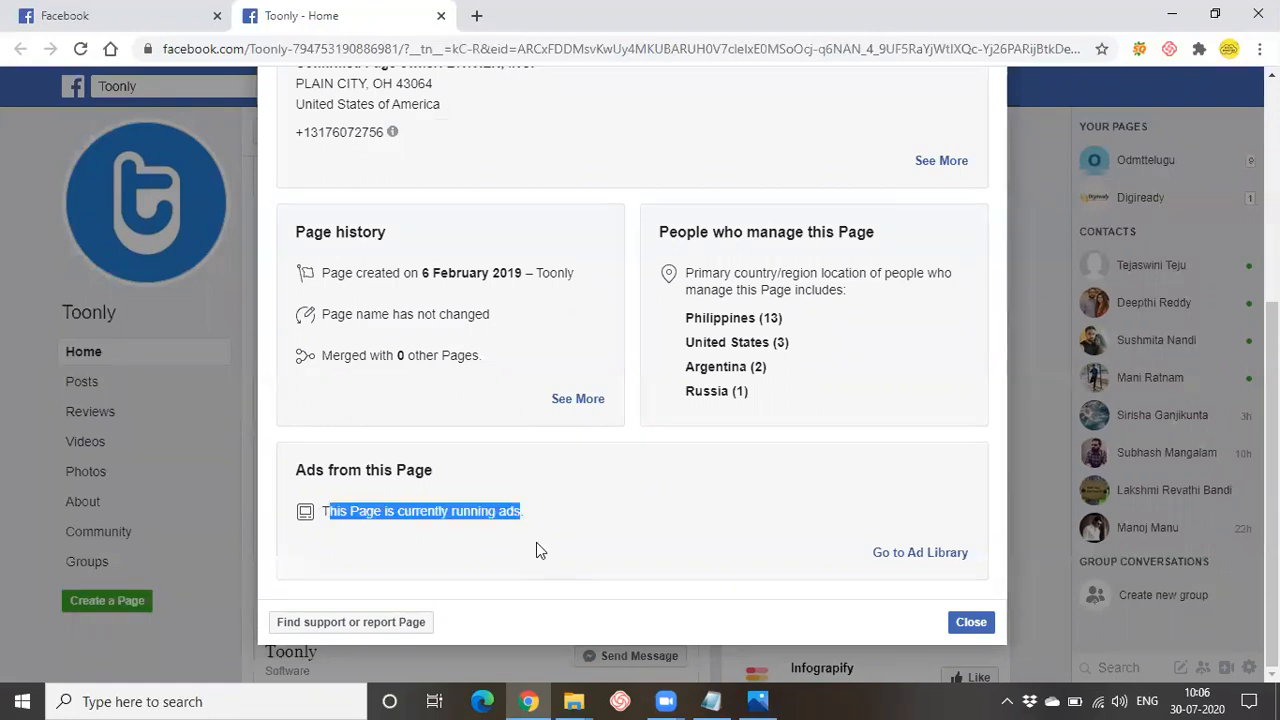
pyautogui.click(536, 542)
pyautogui.click(912, 560)
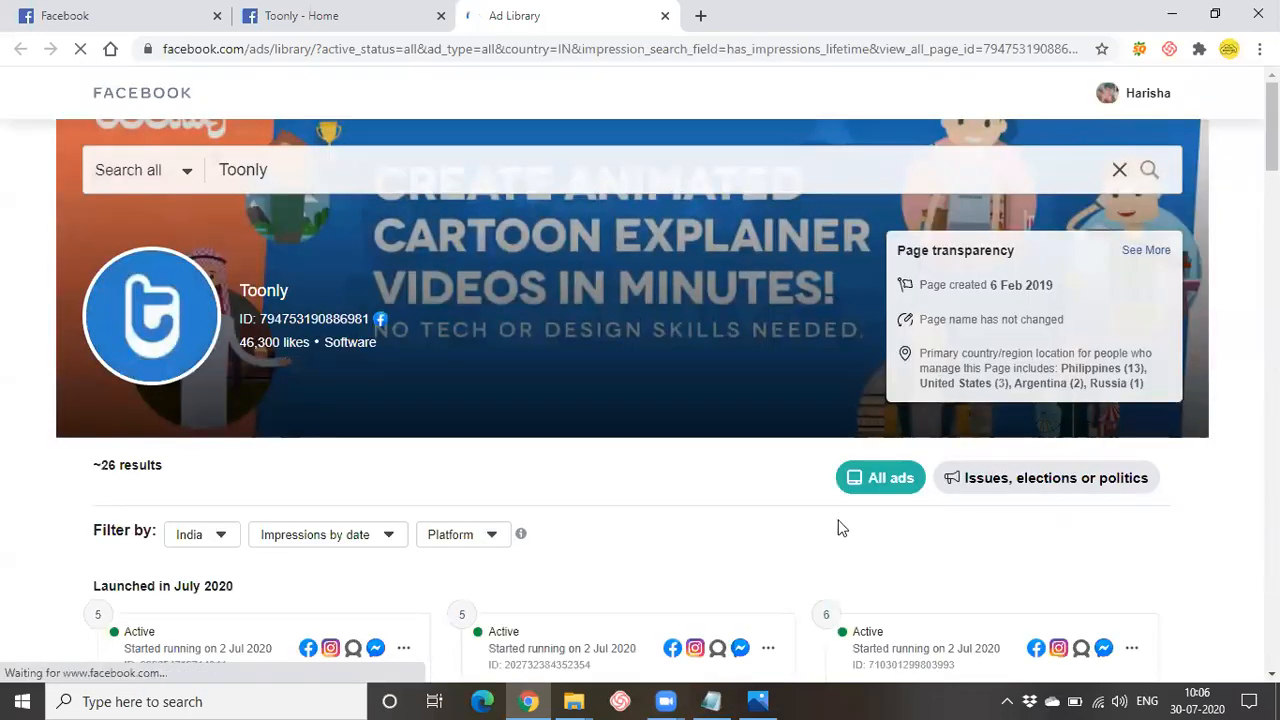
pyautogui.scroll(-4, 423, 395)
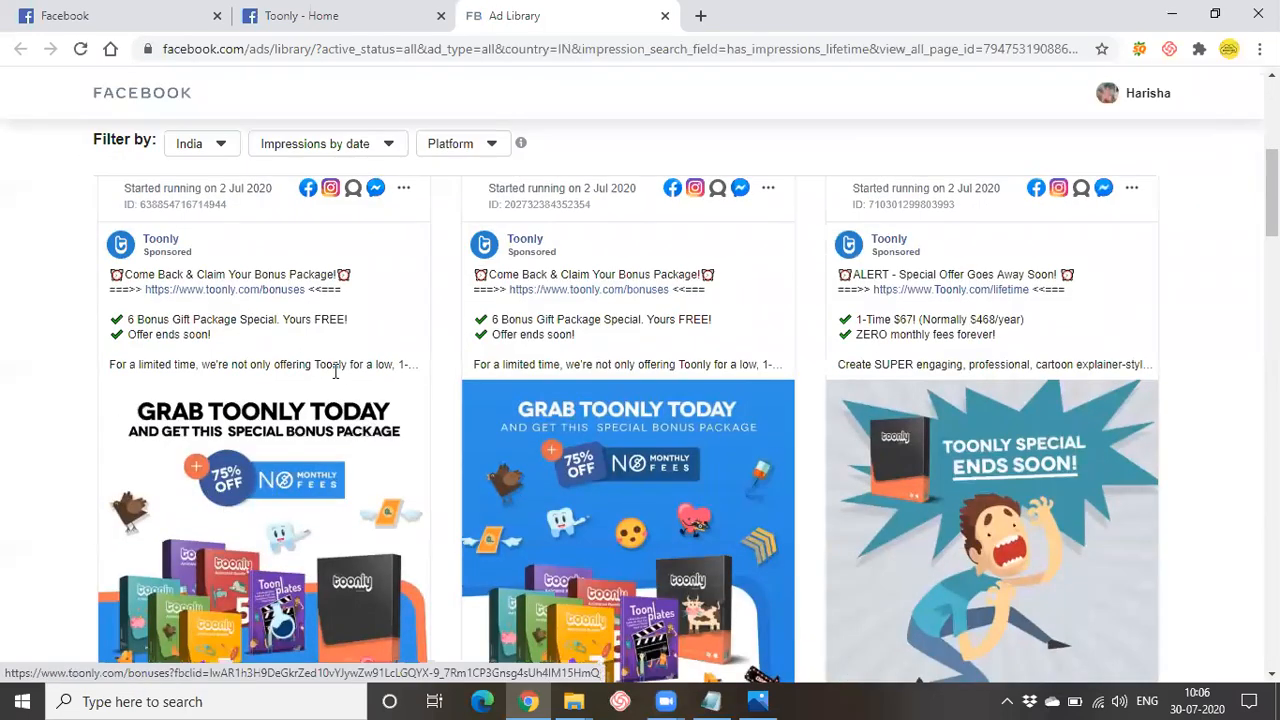
pyautogui.scroll(-8, 893, 405)
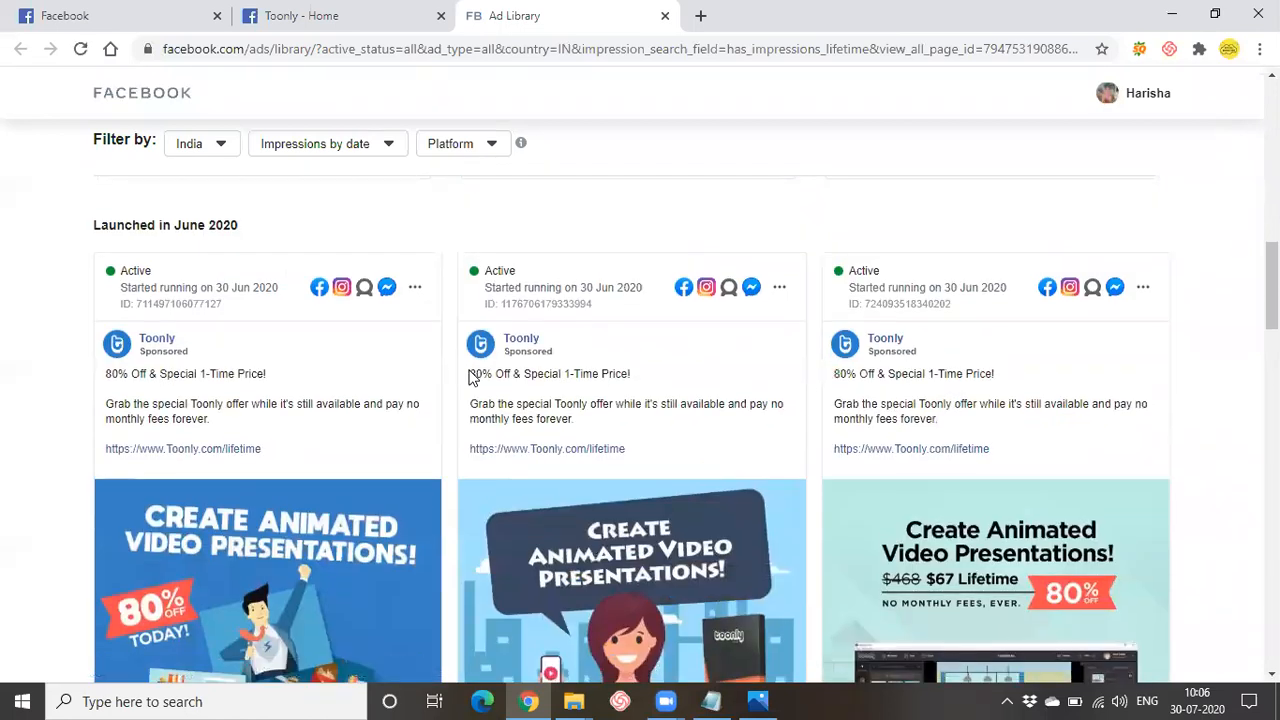
# Step: Examine Toonly's active ads launched in June 2020 and continue through the older ones to the end of the list
pyautogui.moveTo(472, 377); pyautogui.dragTo(706, 381)
pyautogui.moveTo(562, 418); pyautogui.dragTo(436, 412)
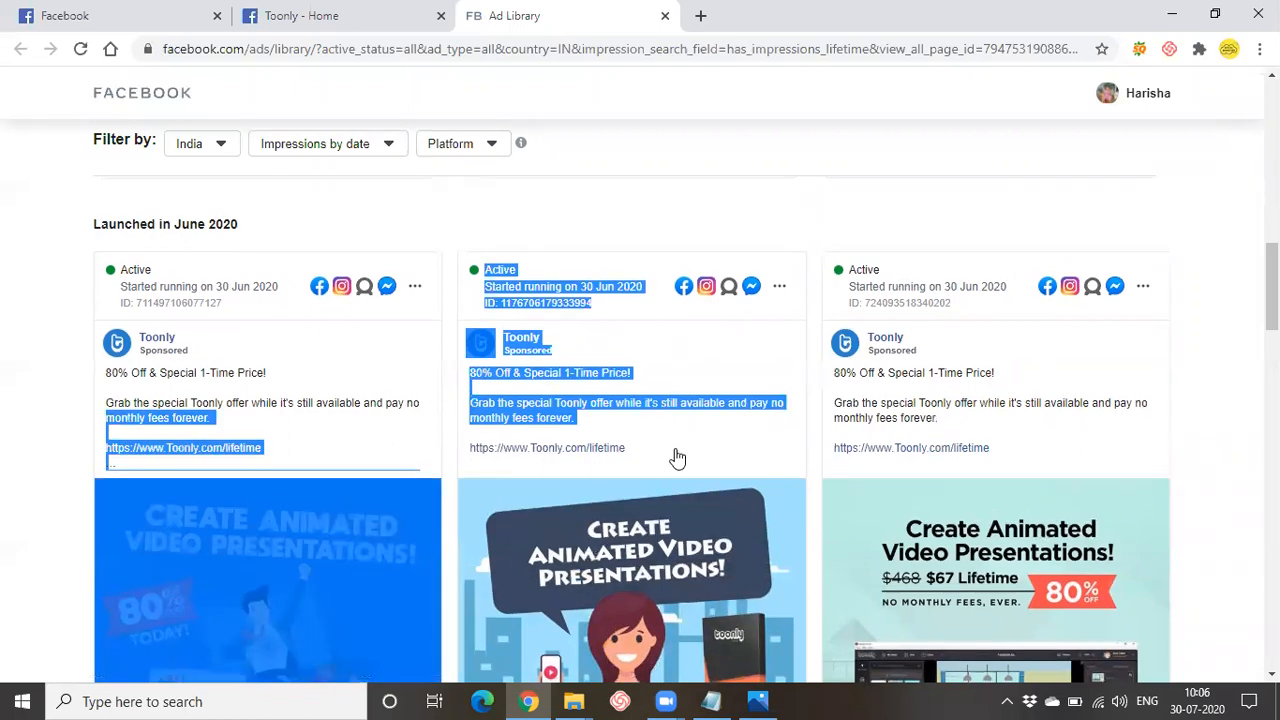
pyautogui.scroll(-6, 677, 457)
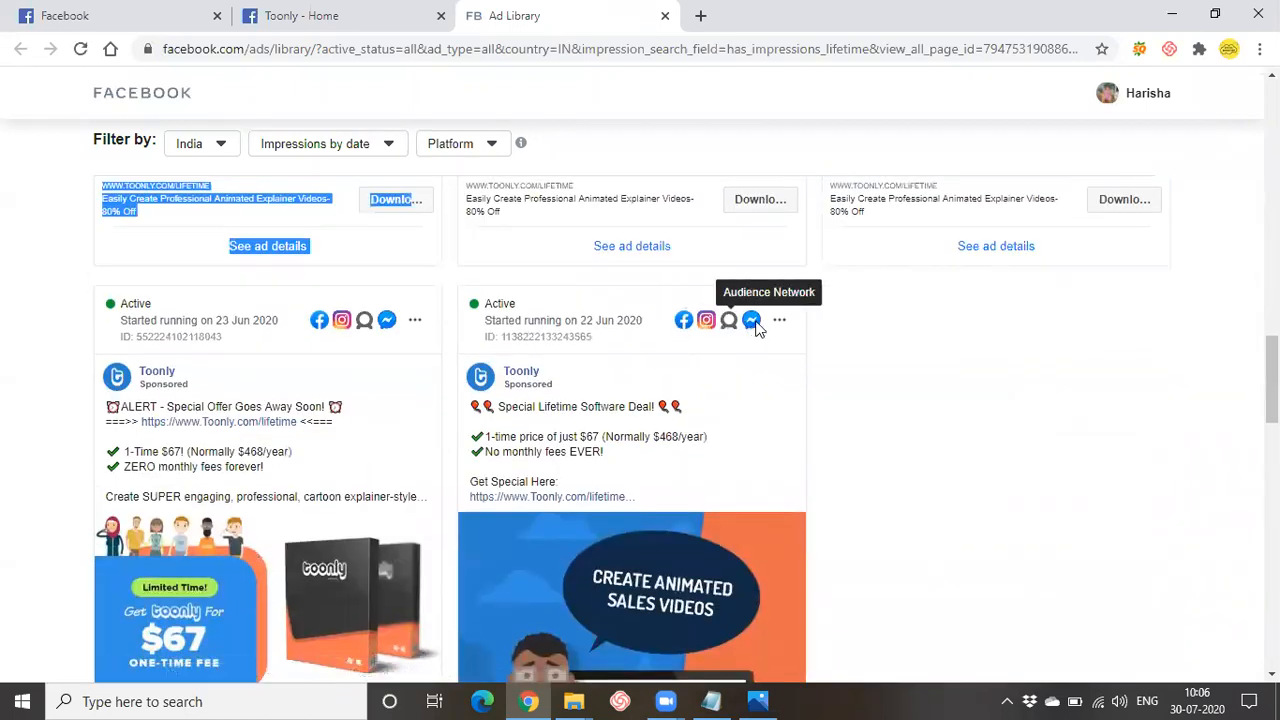
pyautogui.scroll(-10, 1006, 423)
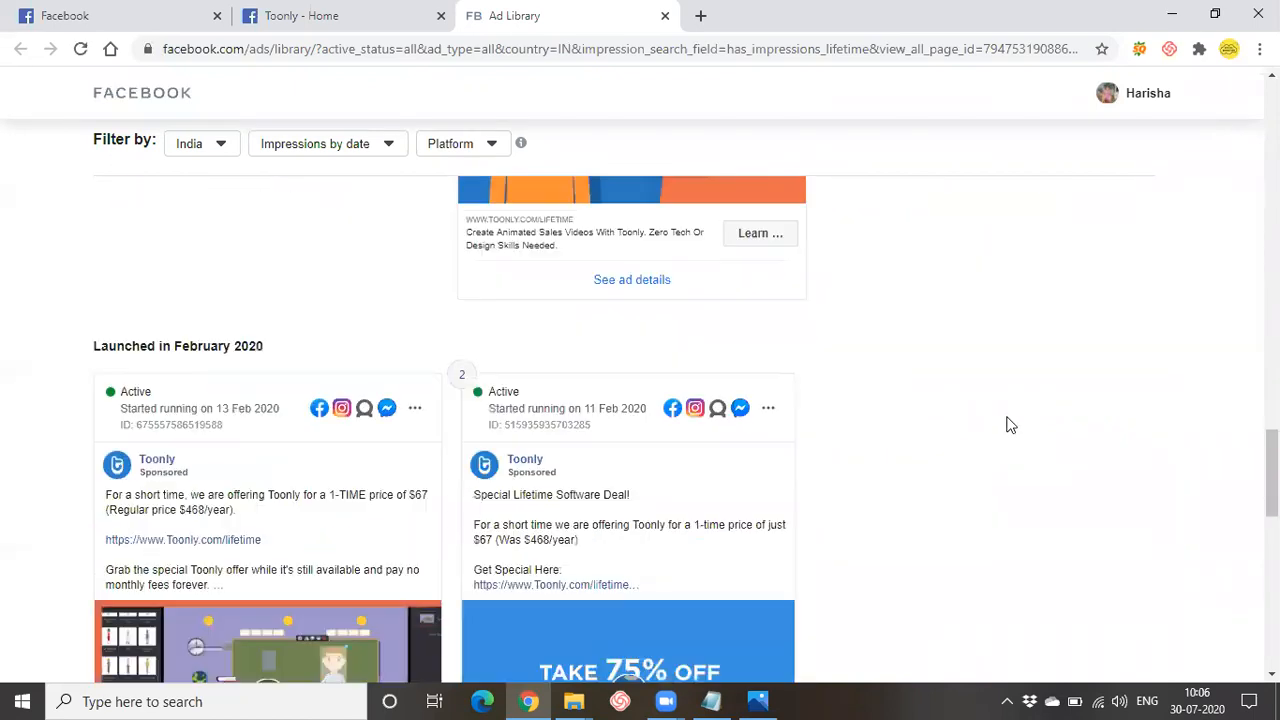
pyautogui.scroll(-4, 960, 424)
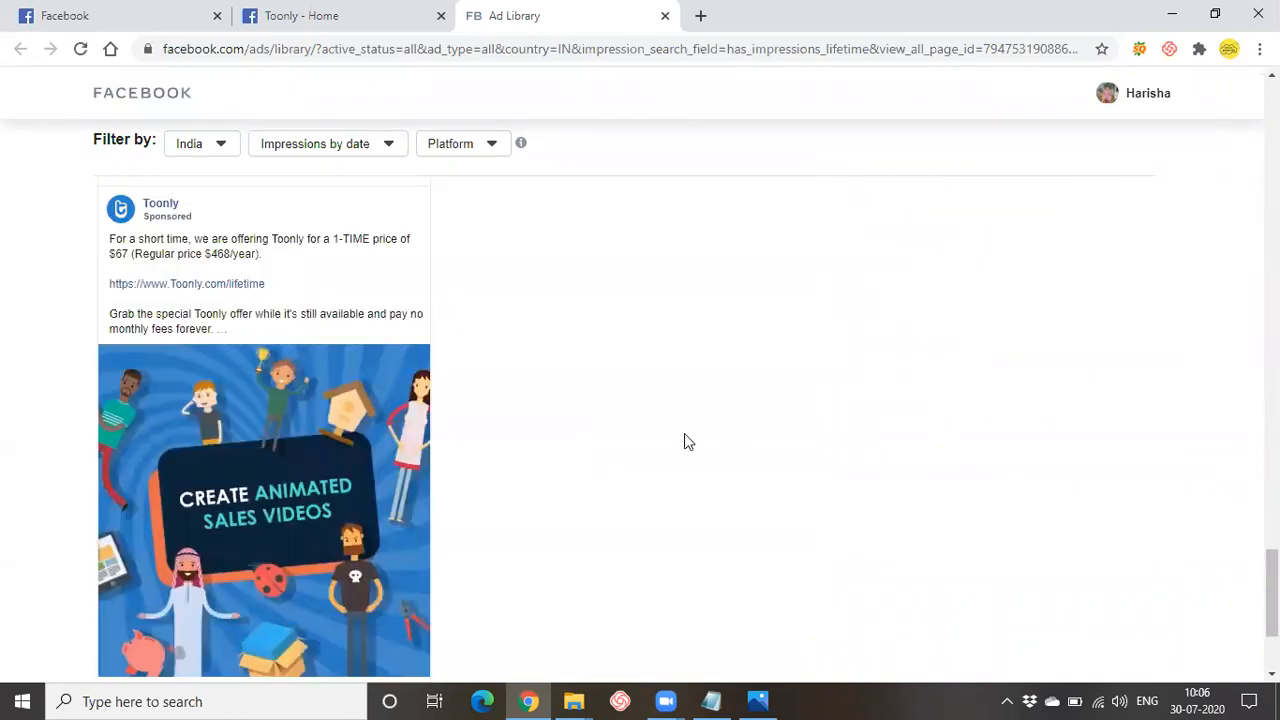
pyautogui.scroll(1, 620, 415)
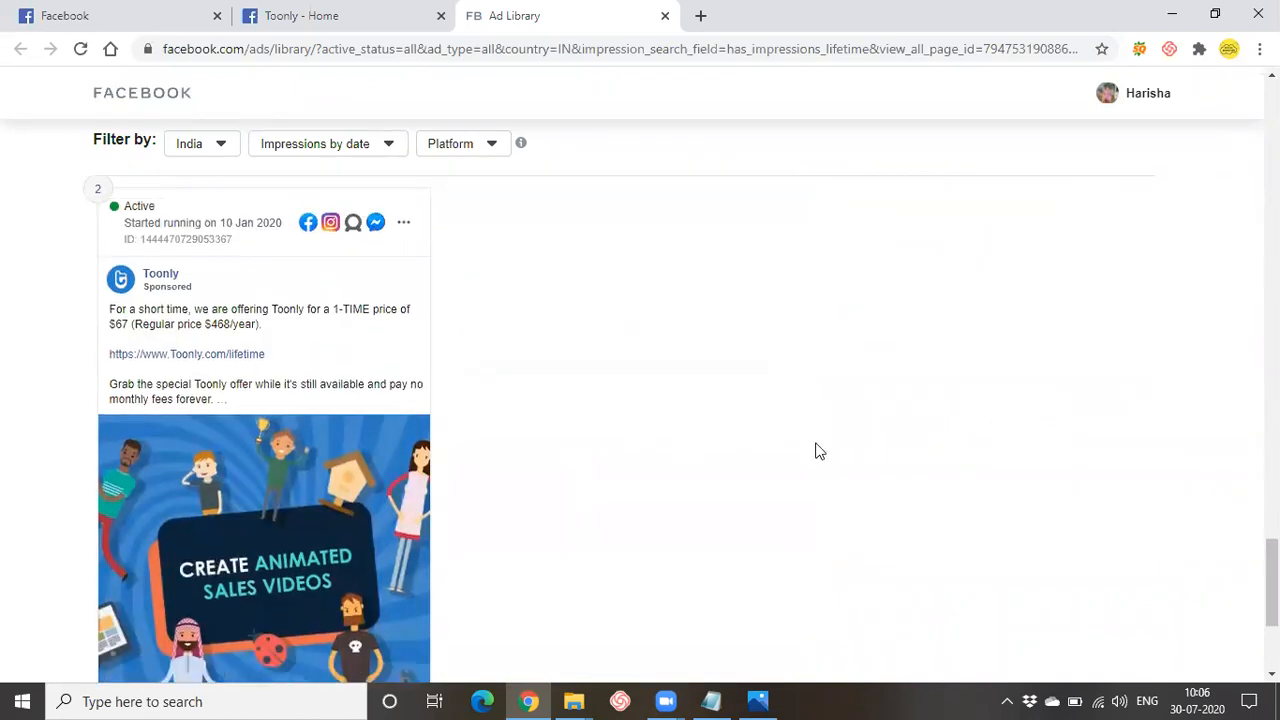
pyautogui.scroll(-3, 817, 448)
# Step: Go back through the Ad Library results to the July 2020 ads and review their start dates and platforms
pyautogui.scroll(6, 810, 477)
pyautogui.scroll(10, 808, 477)
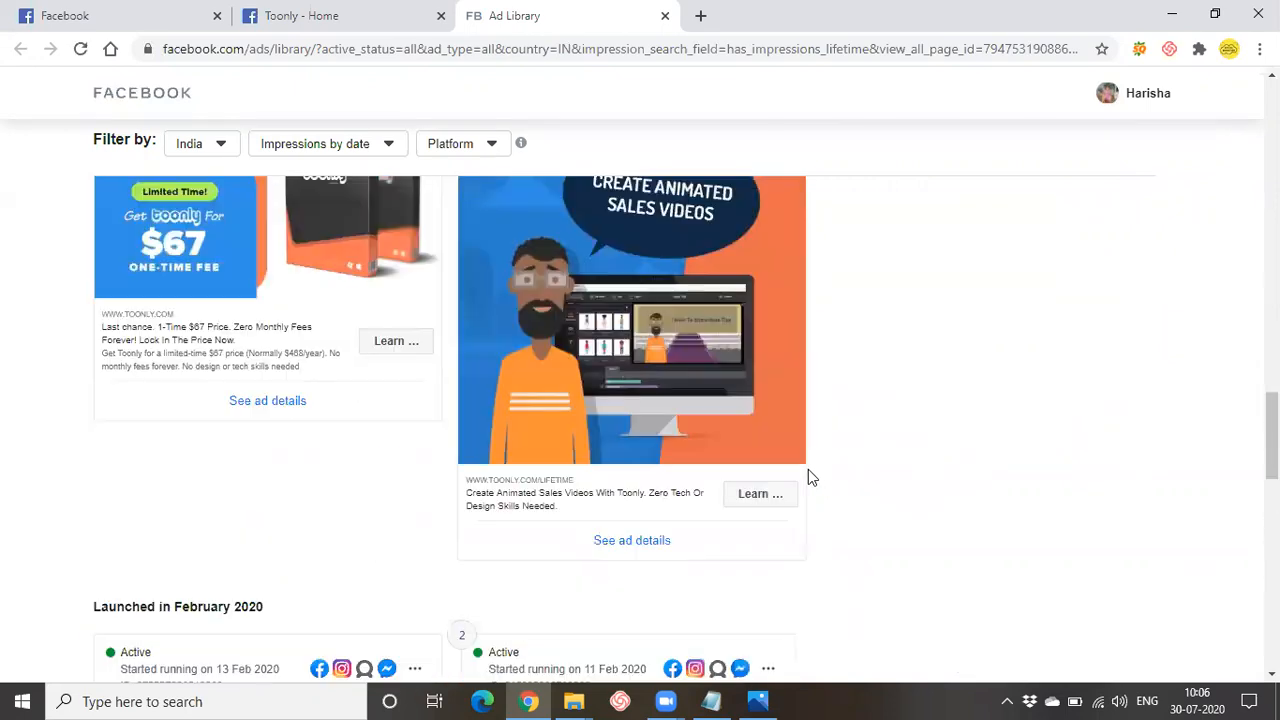
pyautogui.scroll(5, 810, 477)
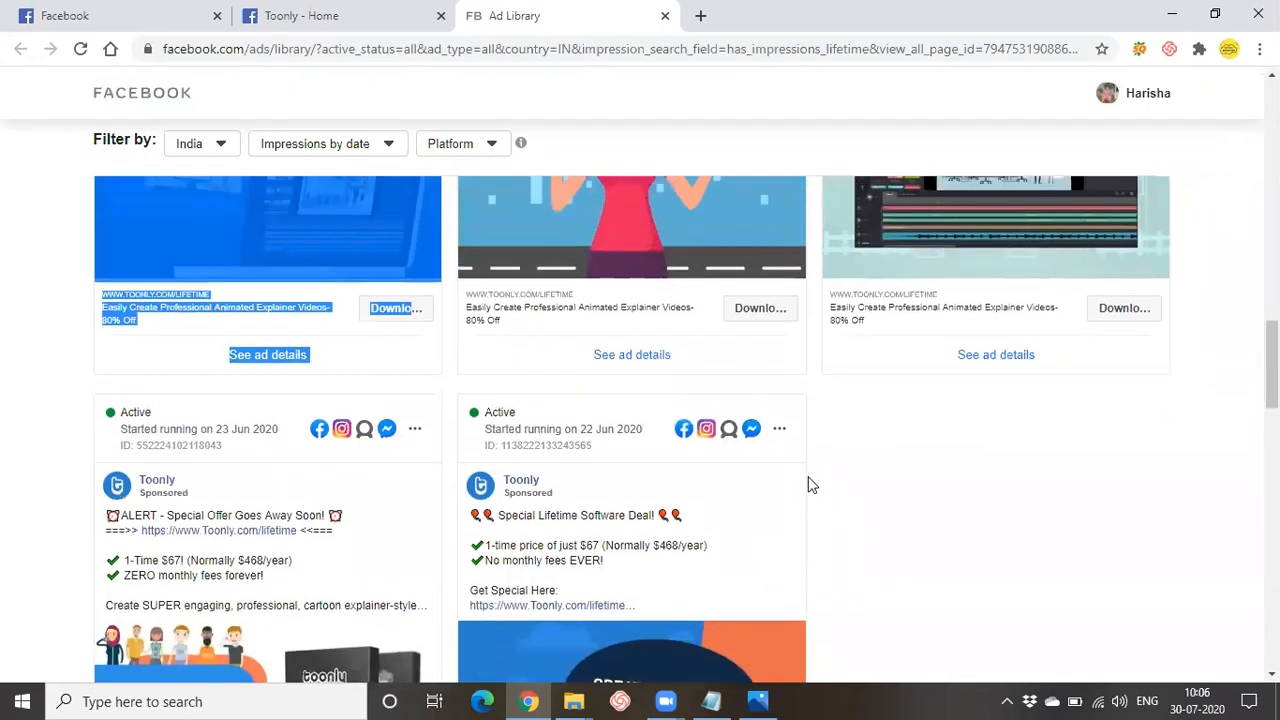
pyautogui.scroll(3, 810, 485)
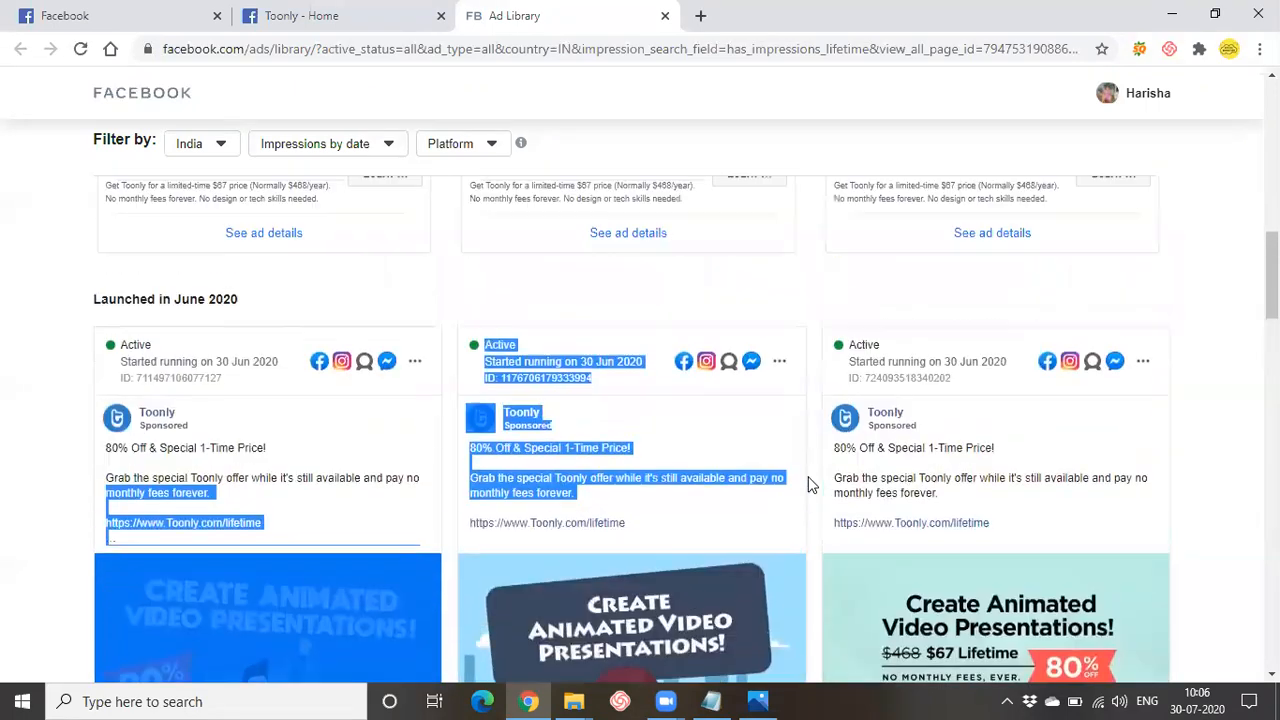
pyautogui.click(757, 393)
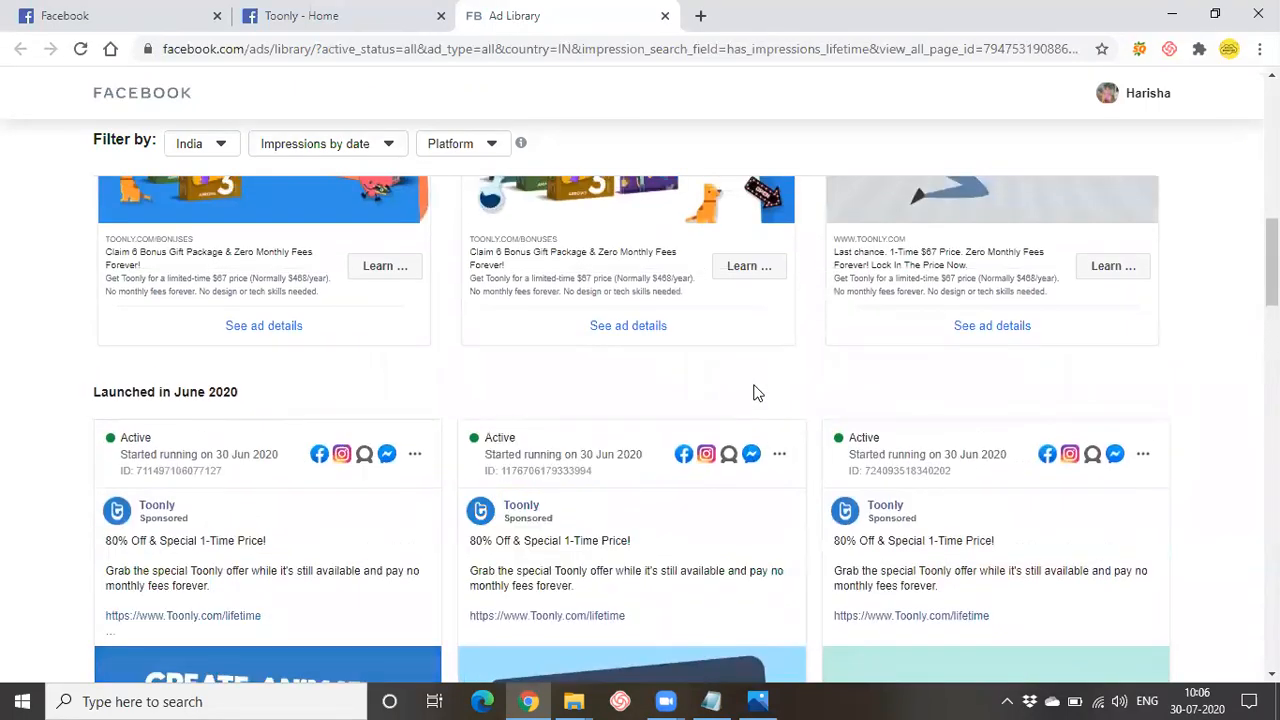
pyautogui.scroll(4, 757, 393)
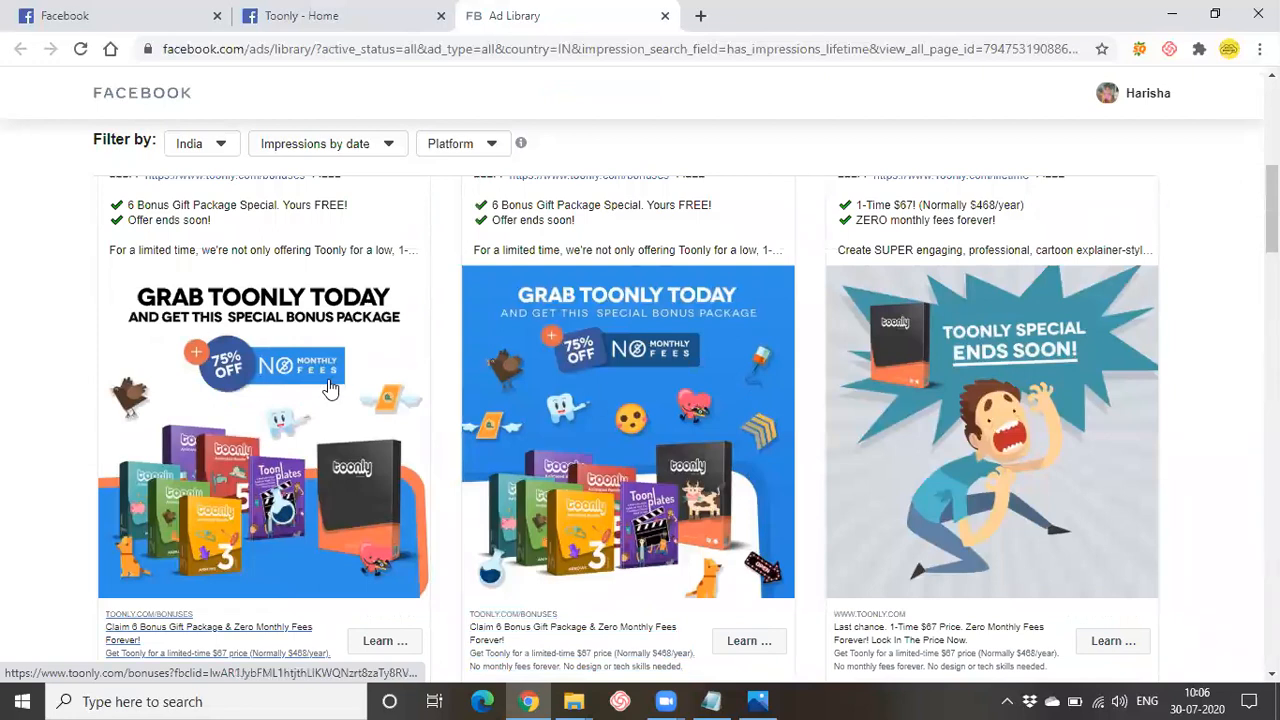
pyautogui.scroll(4, 330, 400)
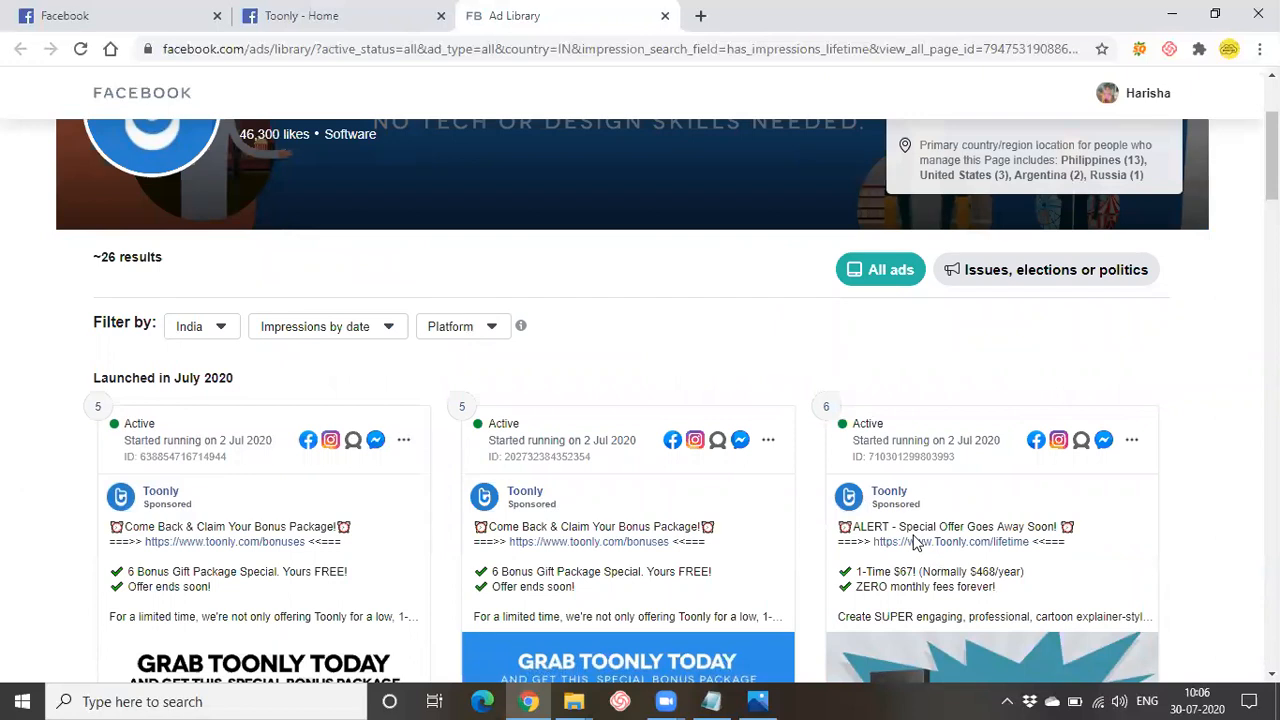
# Step: Compare the texts, images and offers of the three July 2020 ads, then continue to the earlier ads
pyautogui.scroll(-2, 913, 541)
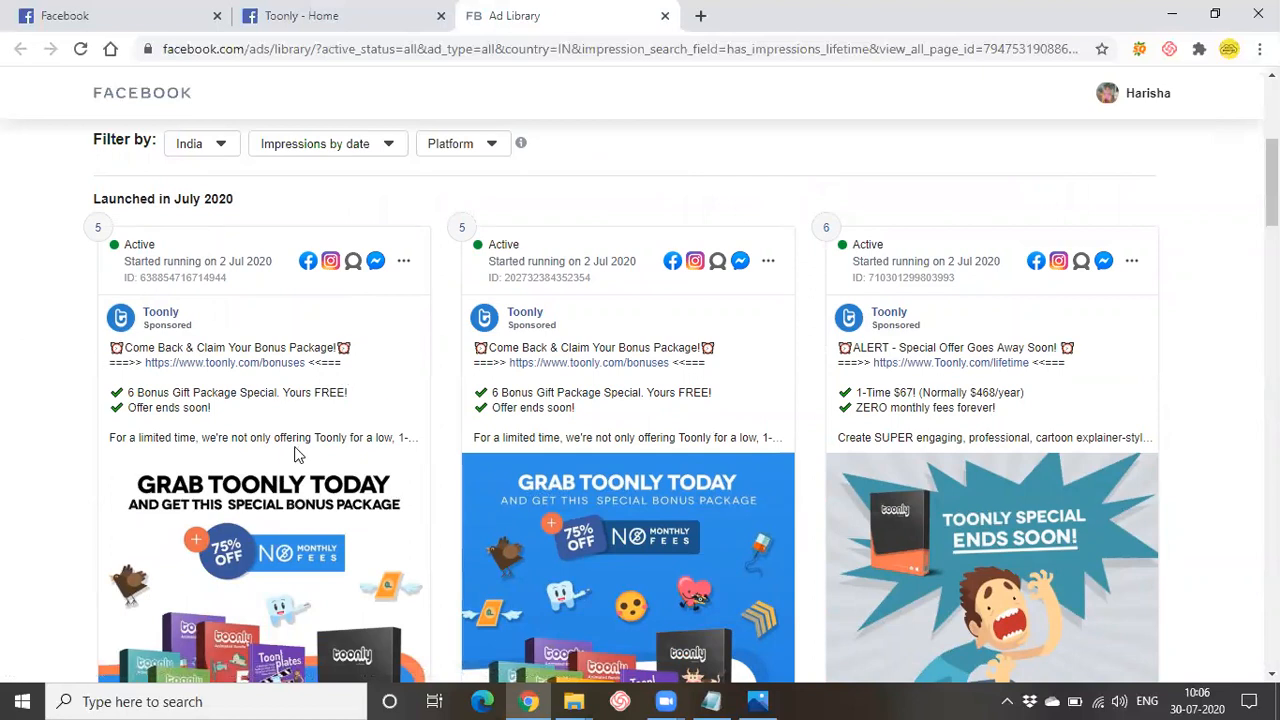
pyautogui.scroll(-4, 270, 520)
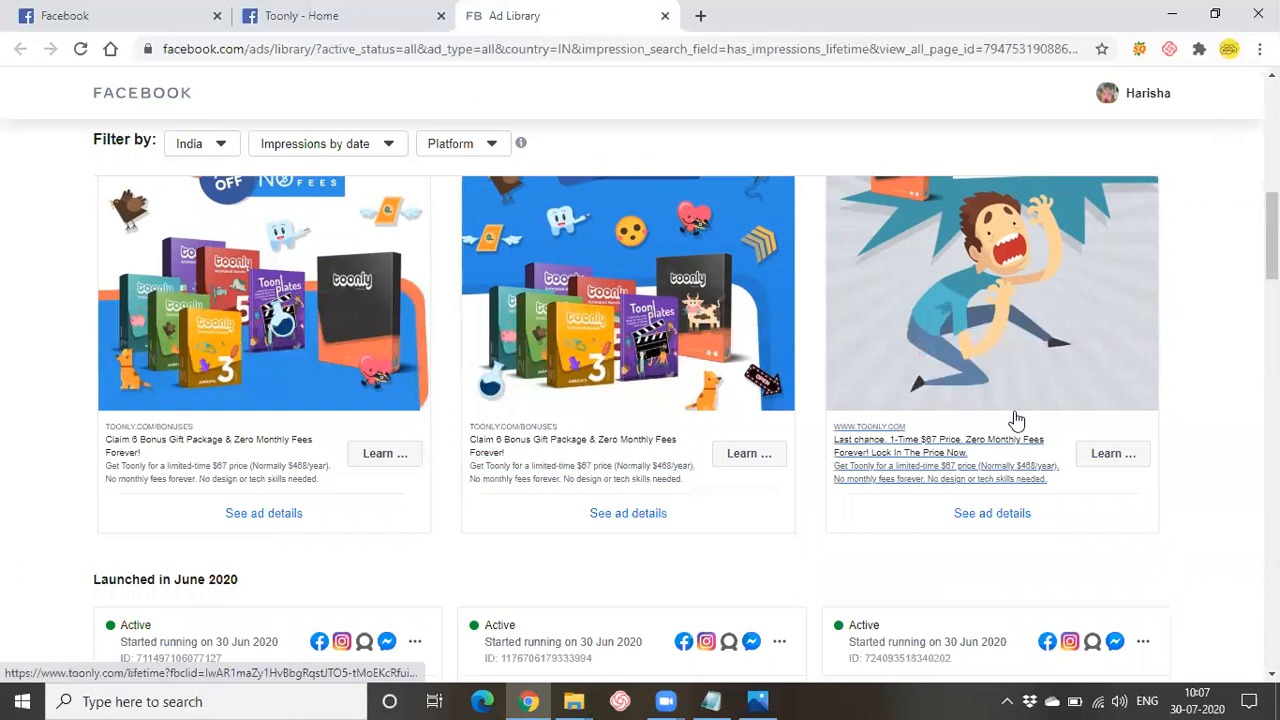
pyautogui.scroll(1, 996, 426)
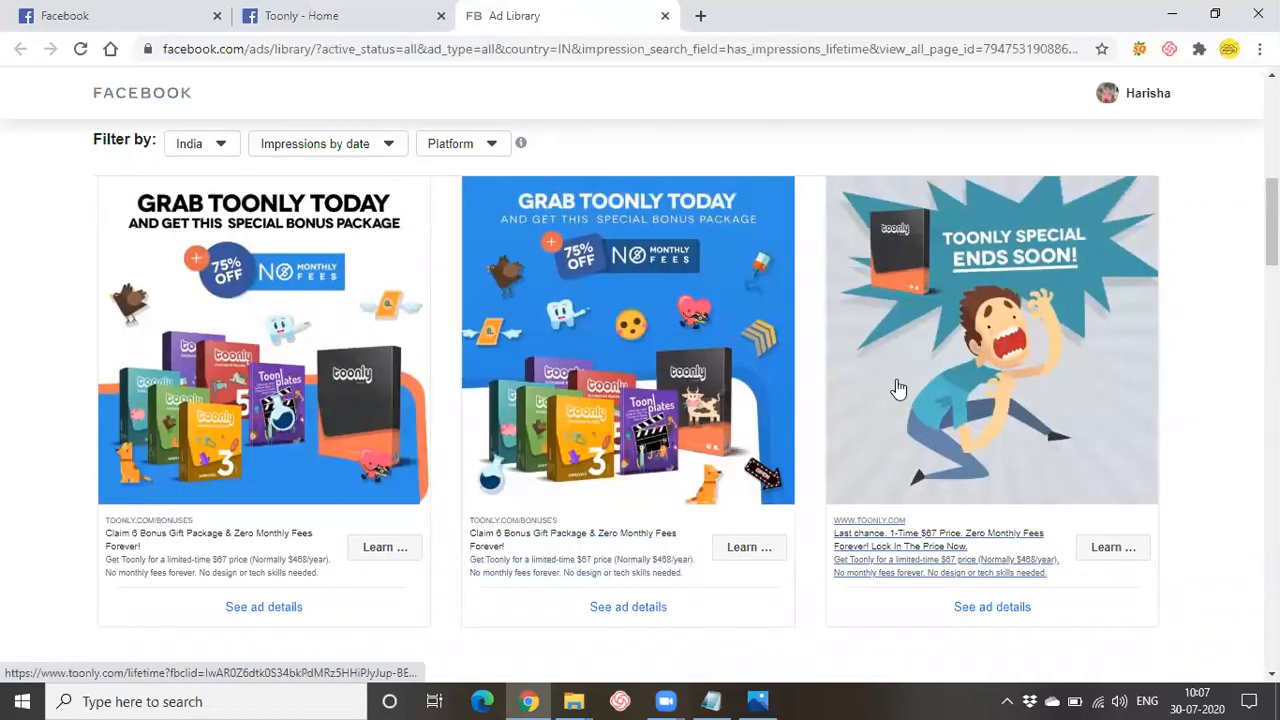
pyautogui.scroll(-5, 1066, 386)
pyautogui.scroll(-8, 180, 385)
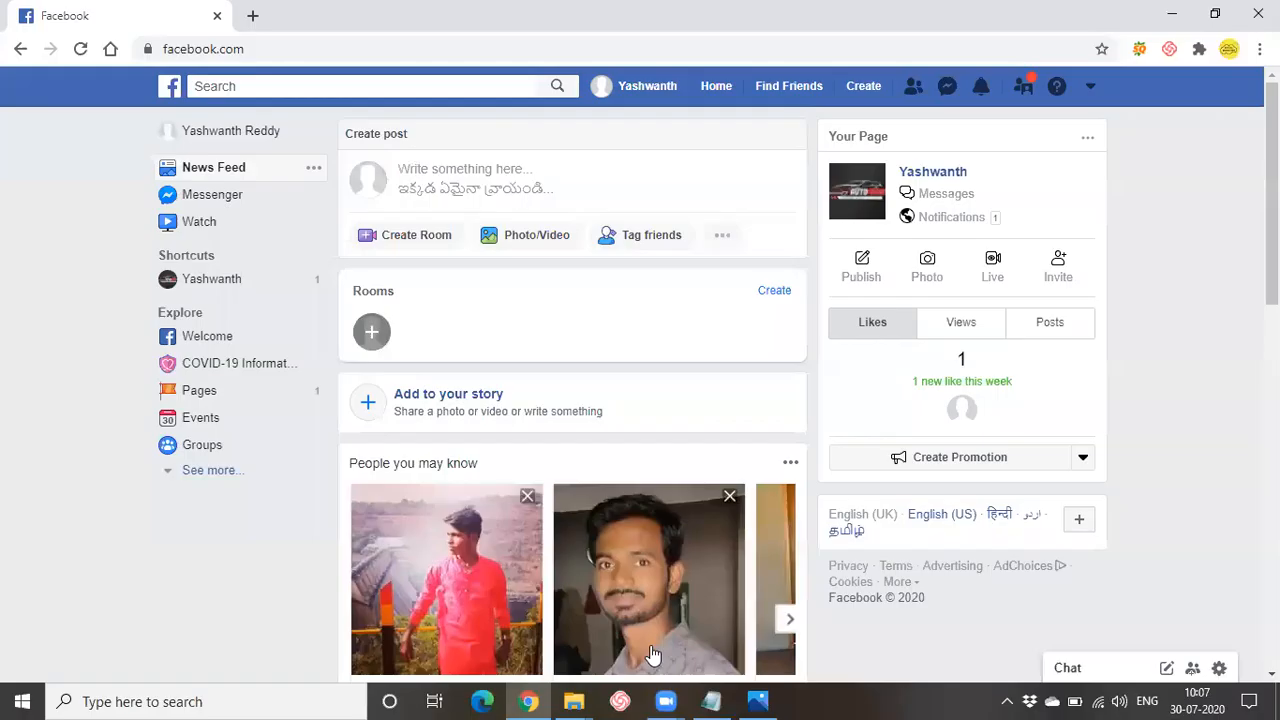
# Step: Show Facebook's Create options, then switch to Notepad and add the line "facebook.com/ads manager" below "Facebook Ads"
pyautogui.click(858, 89)
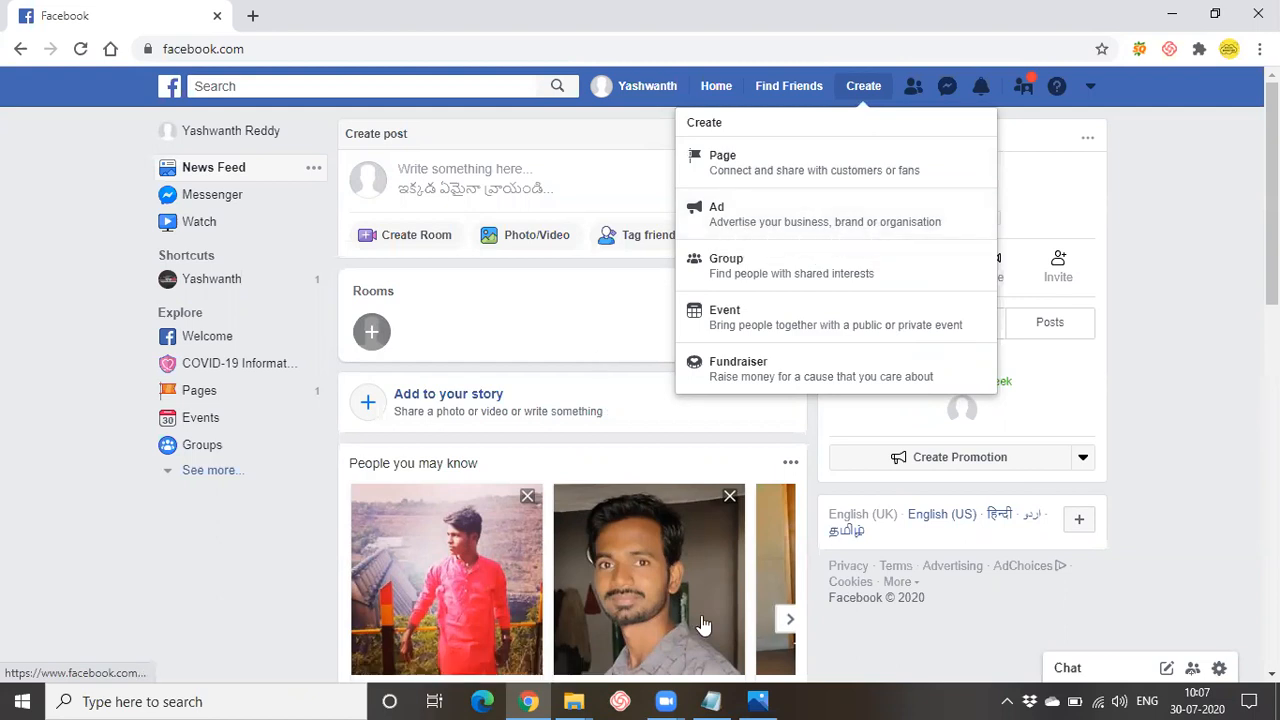
pyautogui.click(711, 701)
pyautogui.press('Return')
pyautogui.press('Return')
pyautogui.write('facebook.com/ads')
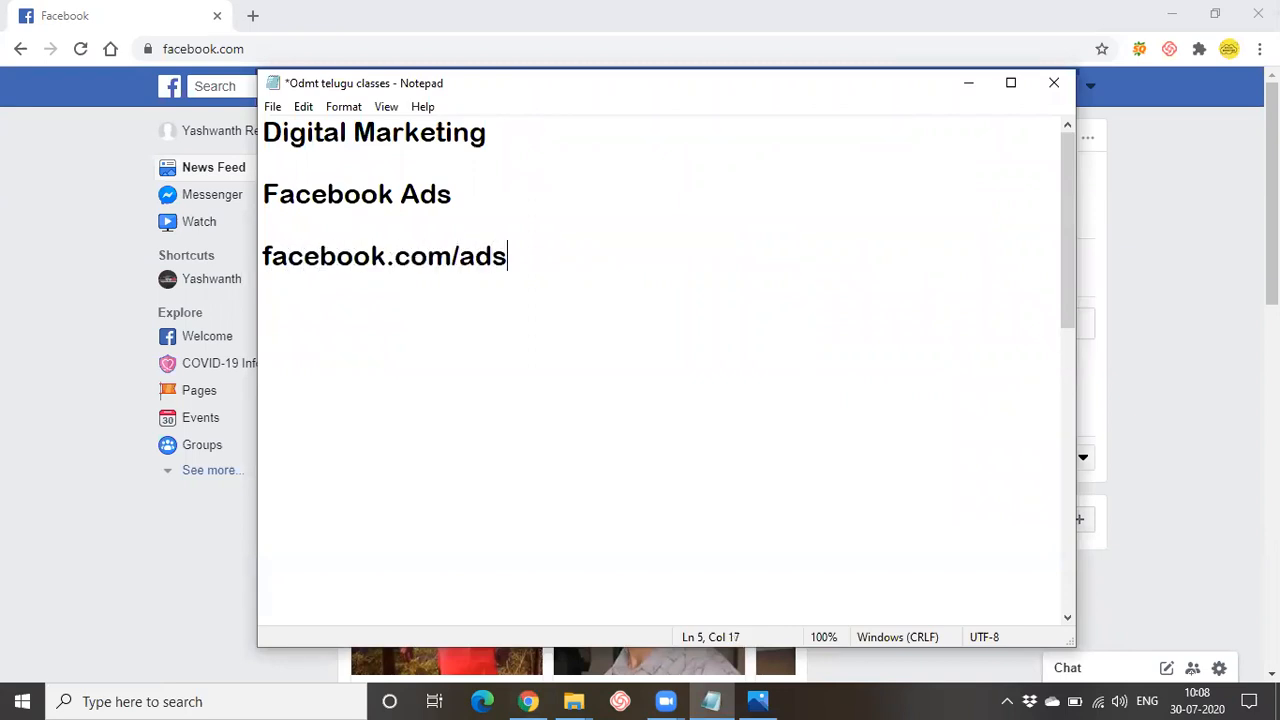
pyautogui.write(' manager')
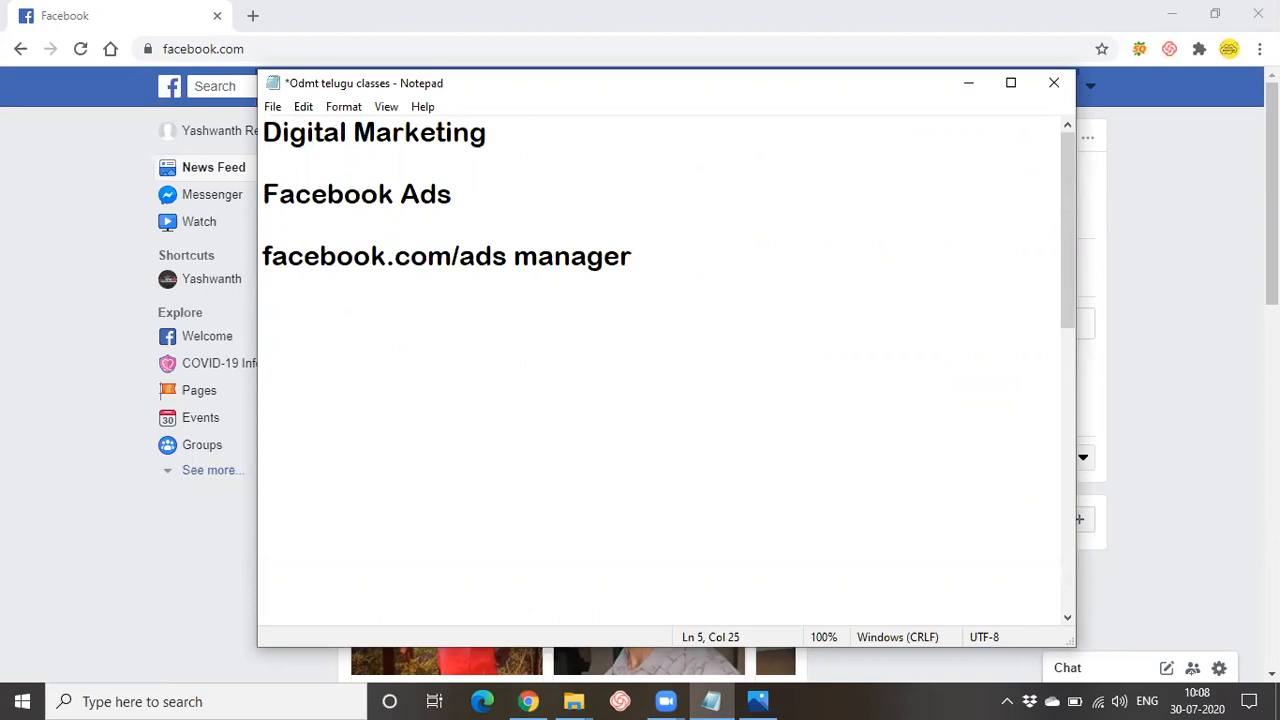
pyautogui.click(969, 96)
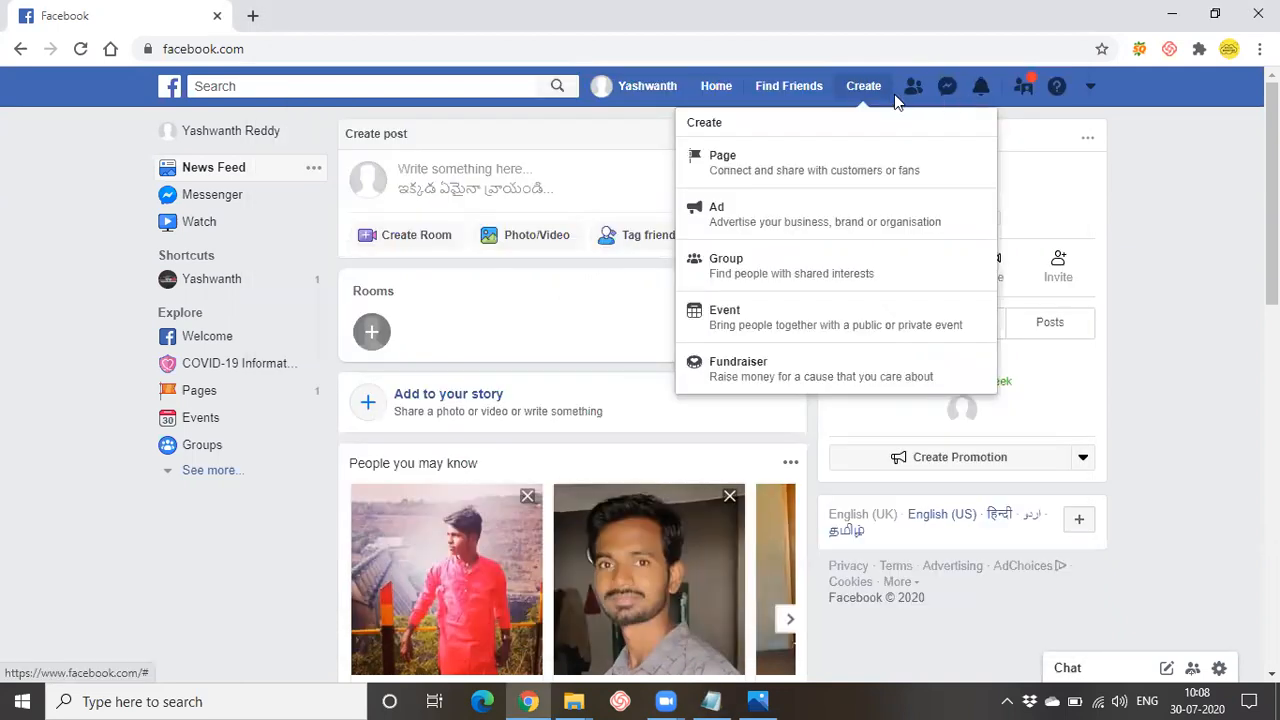
# Step: Start creating an ad in a new tab from the Create options and examine the Ads Manager address
pyautogui.middleClick(752, 226)
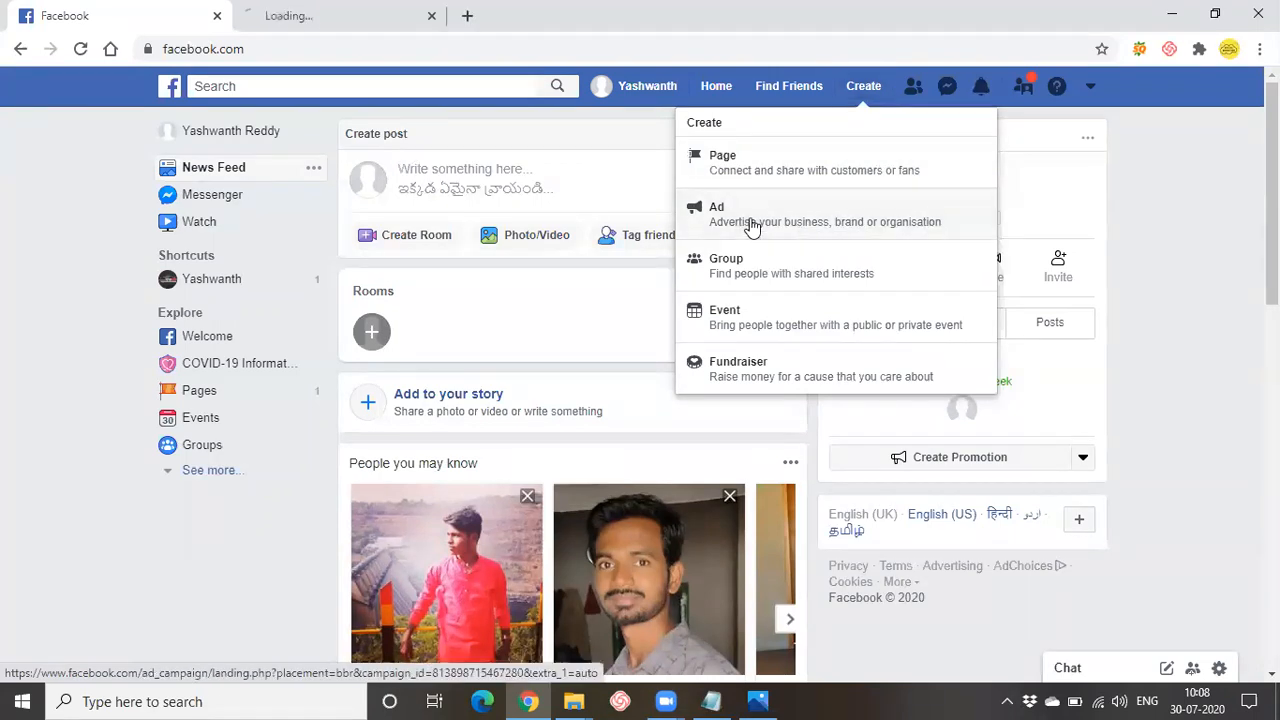
pyautogui.click(330, 14)
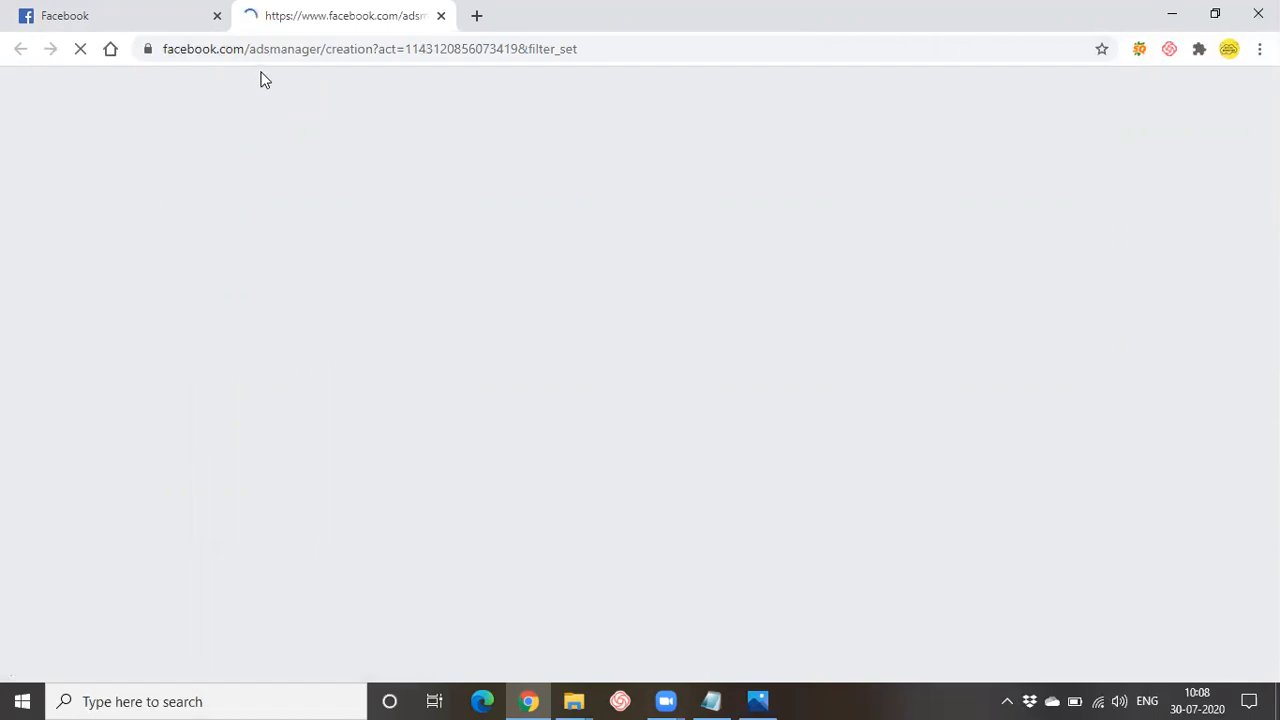
pyautogui.moveTo(163, 49); pyautogui.dragTo(323, 49)
pyautogui.click(323, 49)
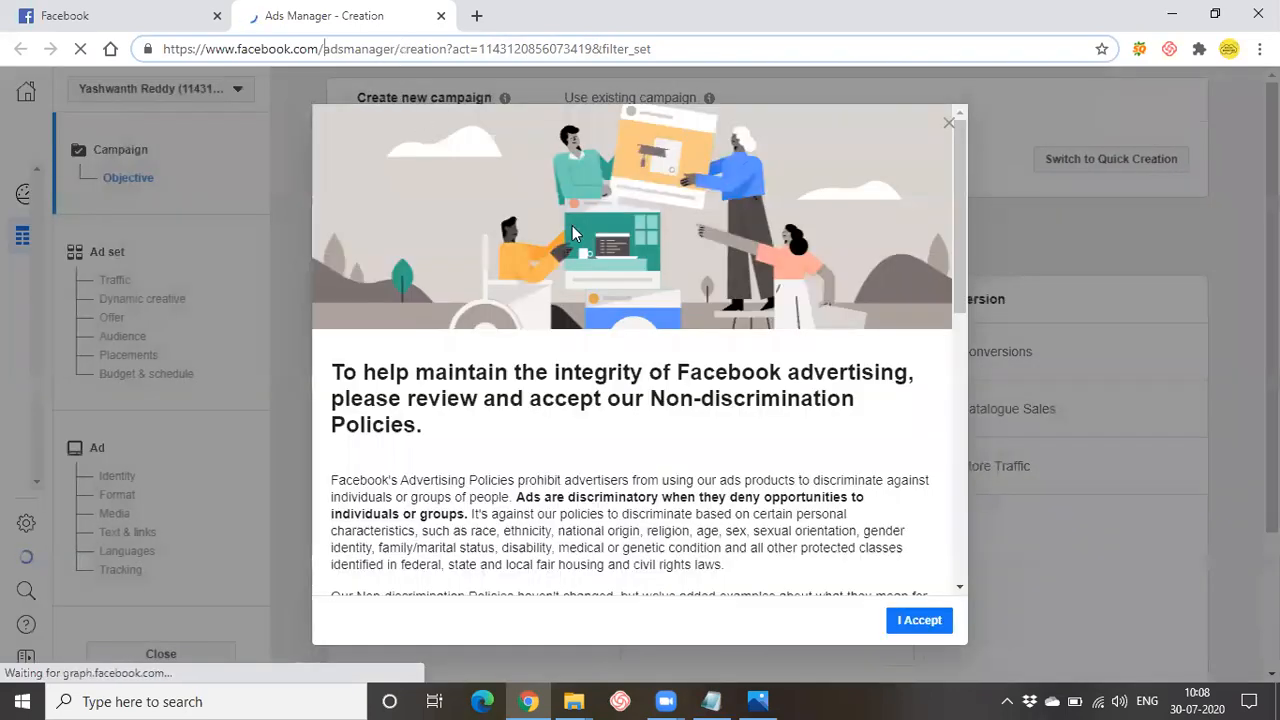
# Step: Review and accept the Non-discrimination Policies, dismiss the confirmation and look over the campaign's marketing objectives
pyautogui.scroll(-10, 590, 416)
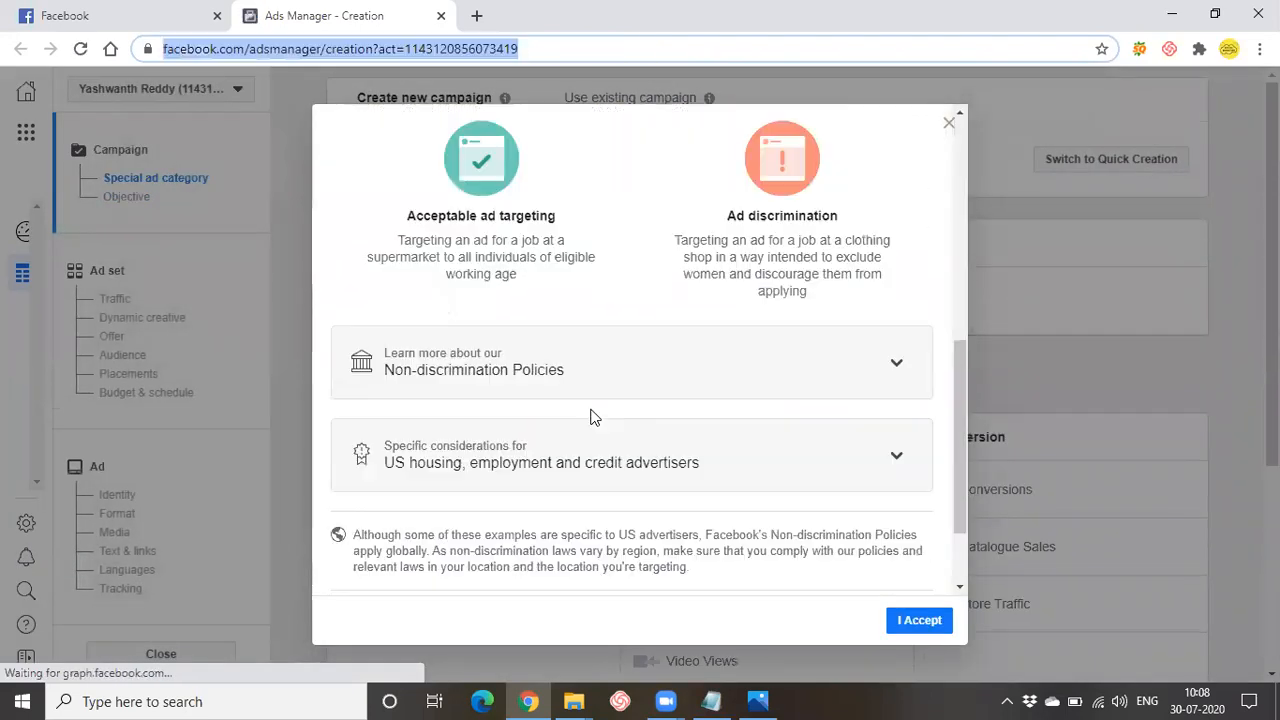
pyautogui.scroll(-2, 590, 416)
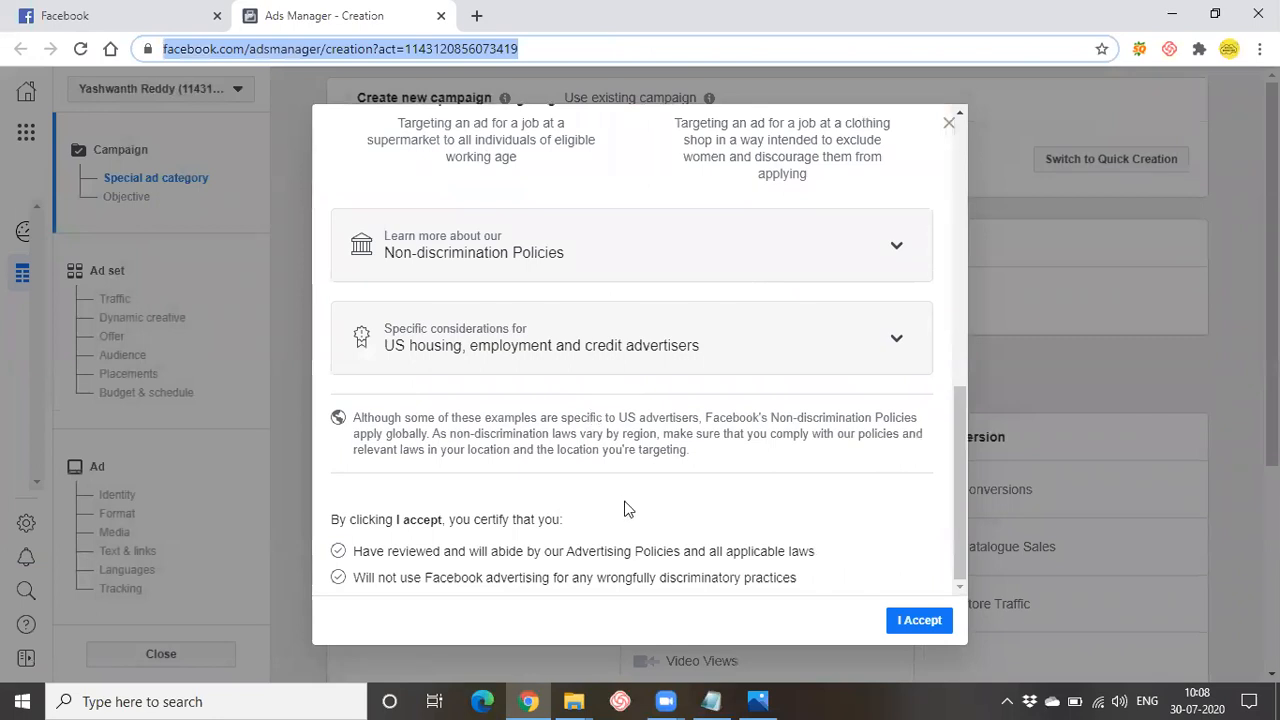
pyautogui.scroll(10, 624, 510)
pyautogui.scroll(3, 624, 510)
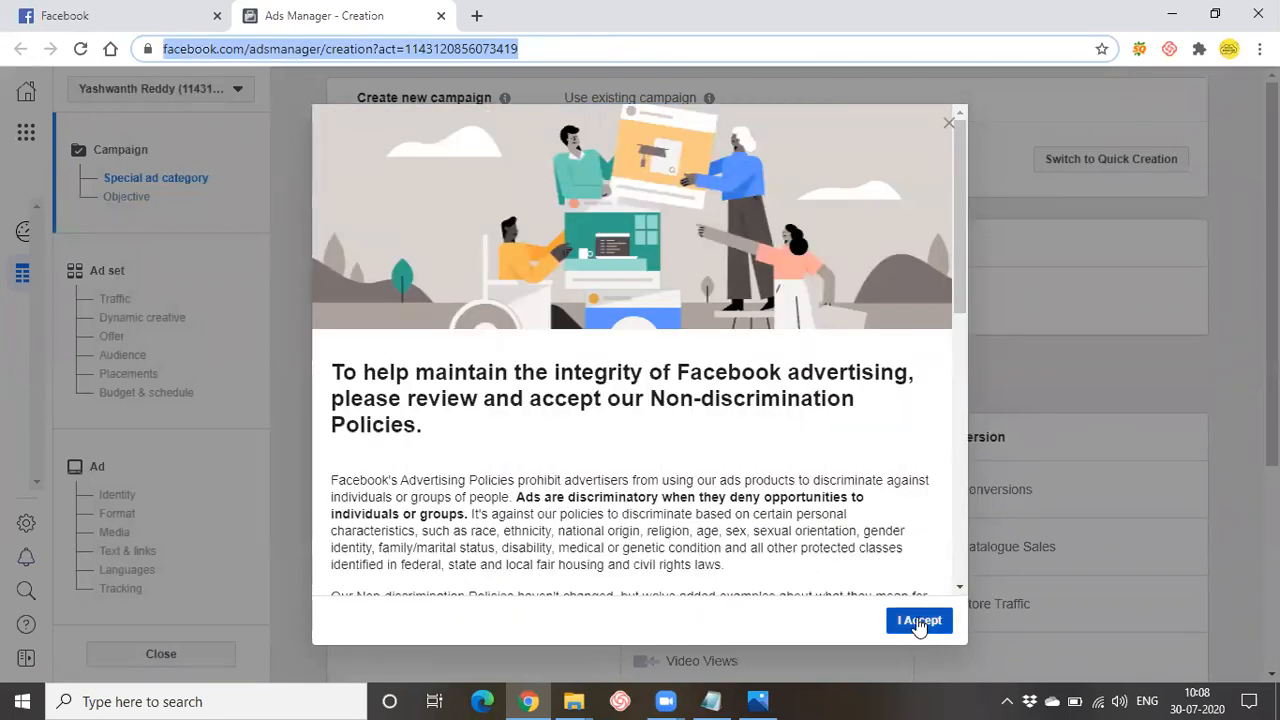
pyautogui.click(918, 621)
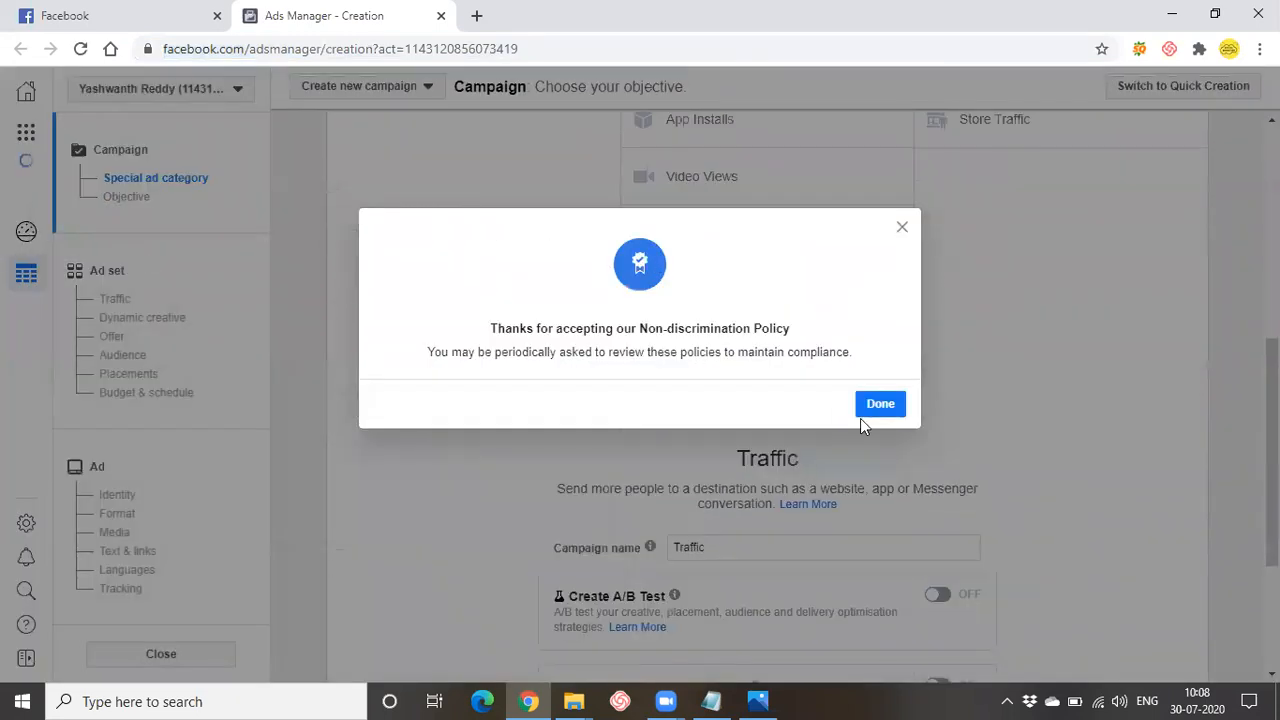
pyautogui.click(873, 408)
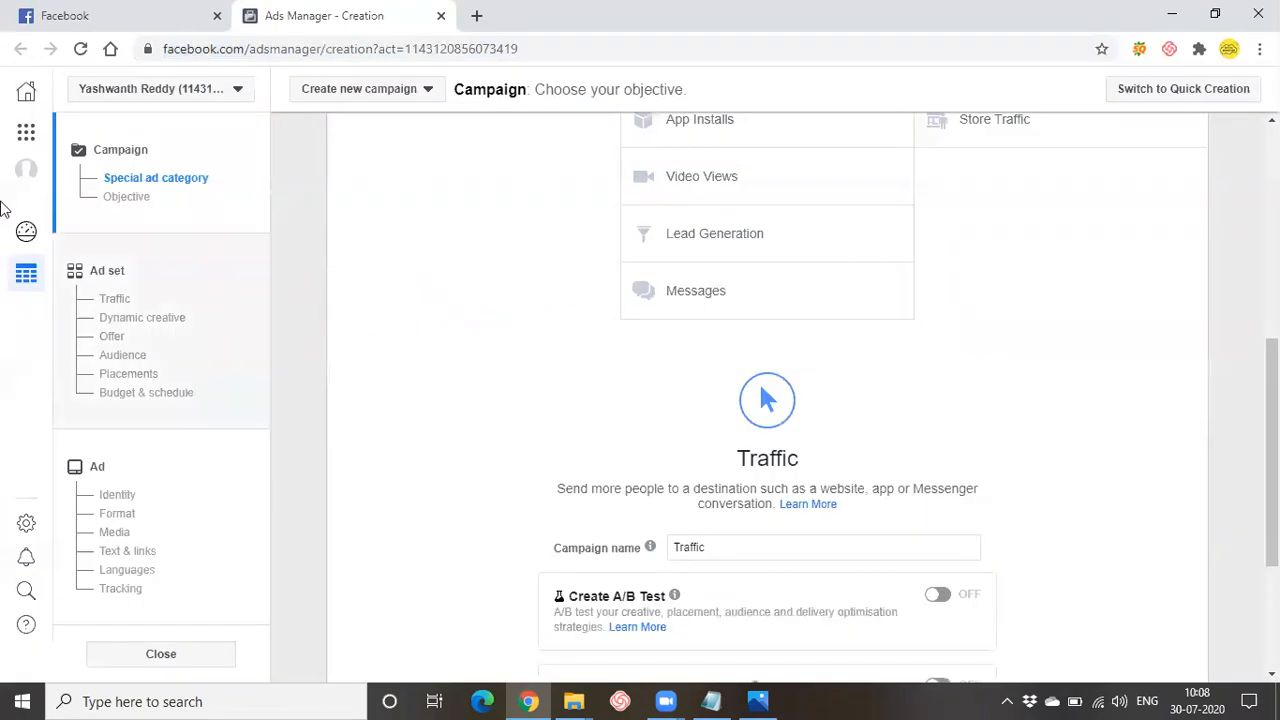
pyautogui.scroll(4, 503, 463)
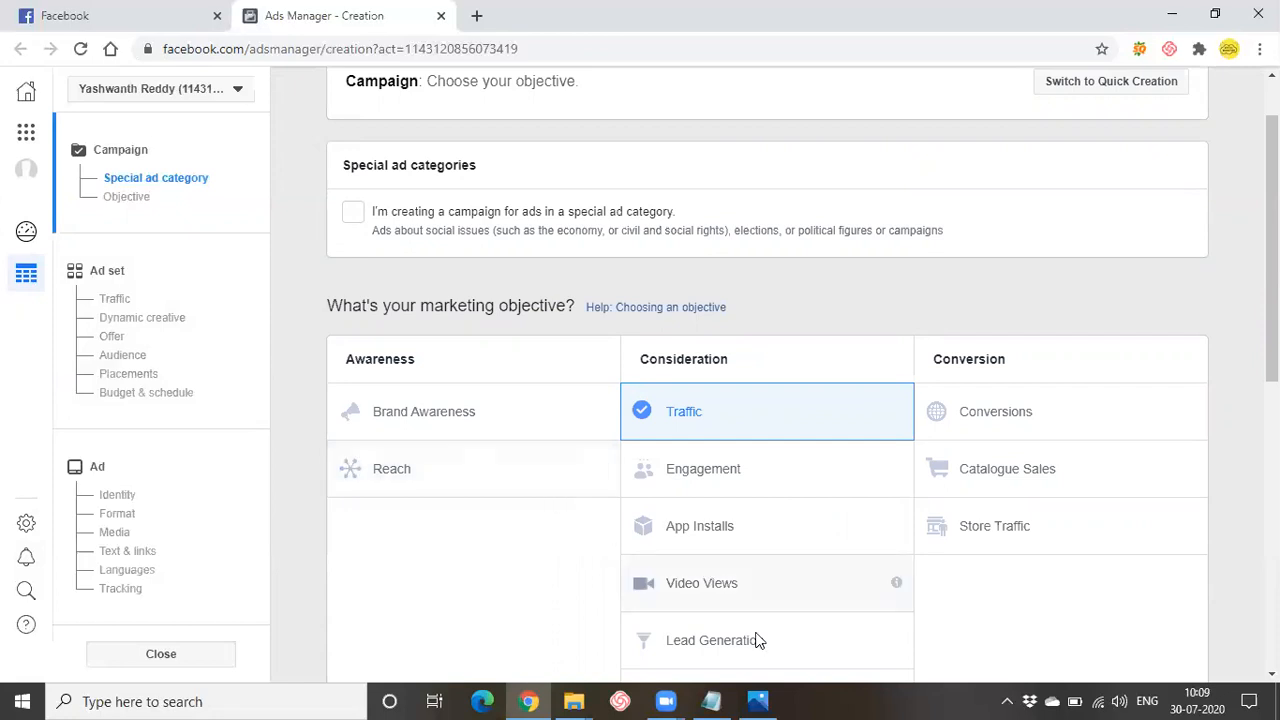
# Step: Switch to the Photos app and enlarge the "FB Ads Account Structure.jpg" diagram to examine the campaign, ad set and ad levels
pyautogui.click(758, 701)
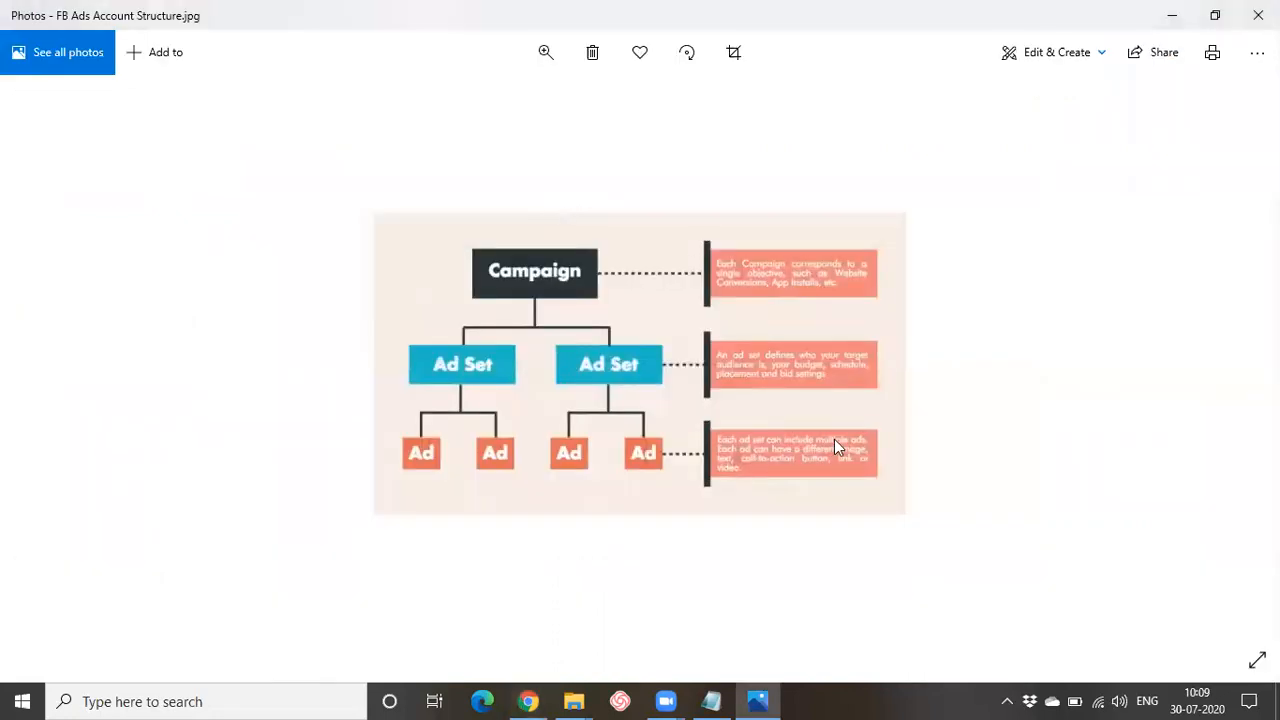
pyautogui.scroll(4, 744, 440)
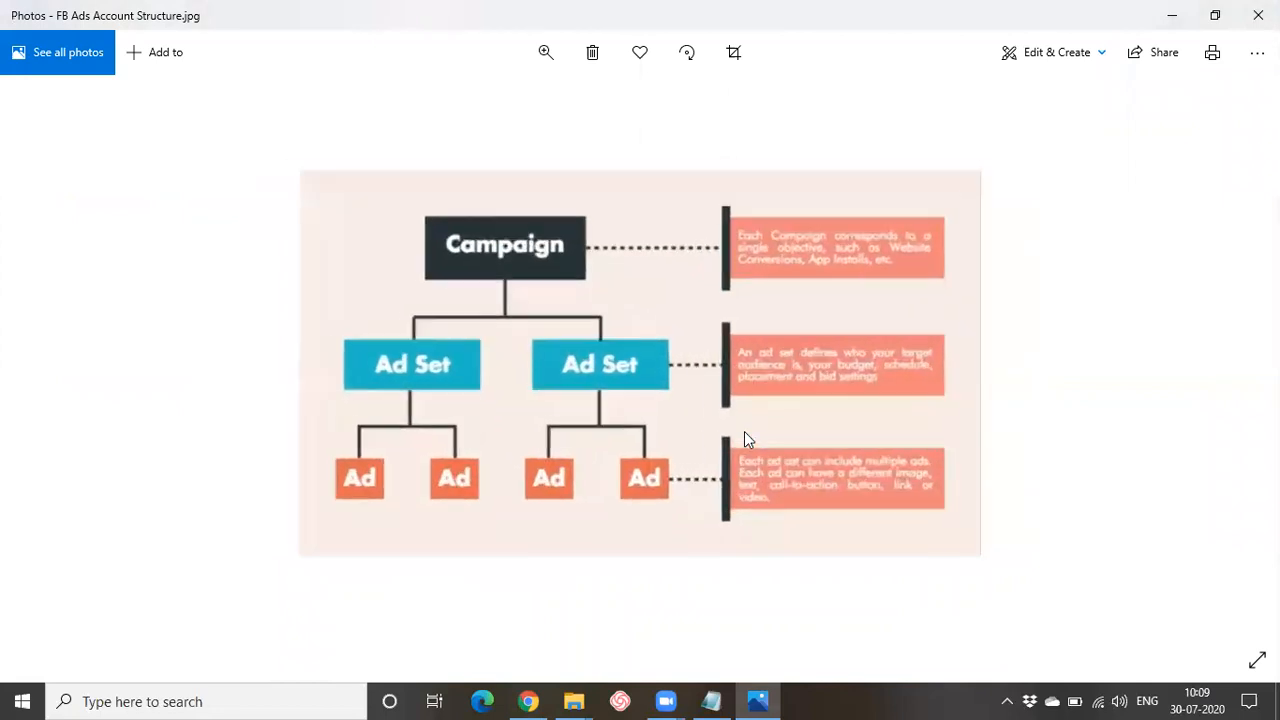
pyautogui.scroll(1, 744, 431)
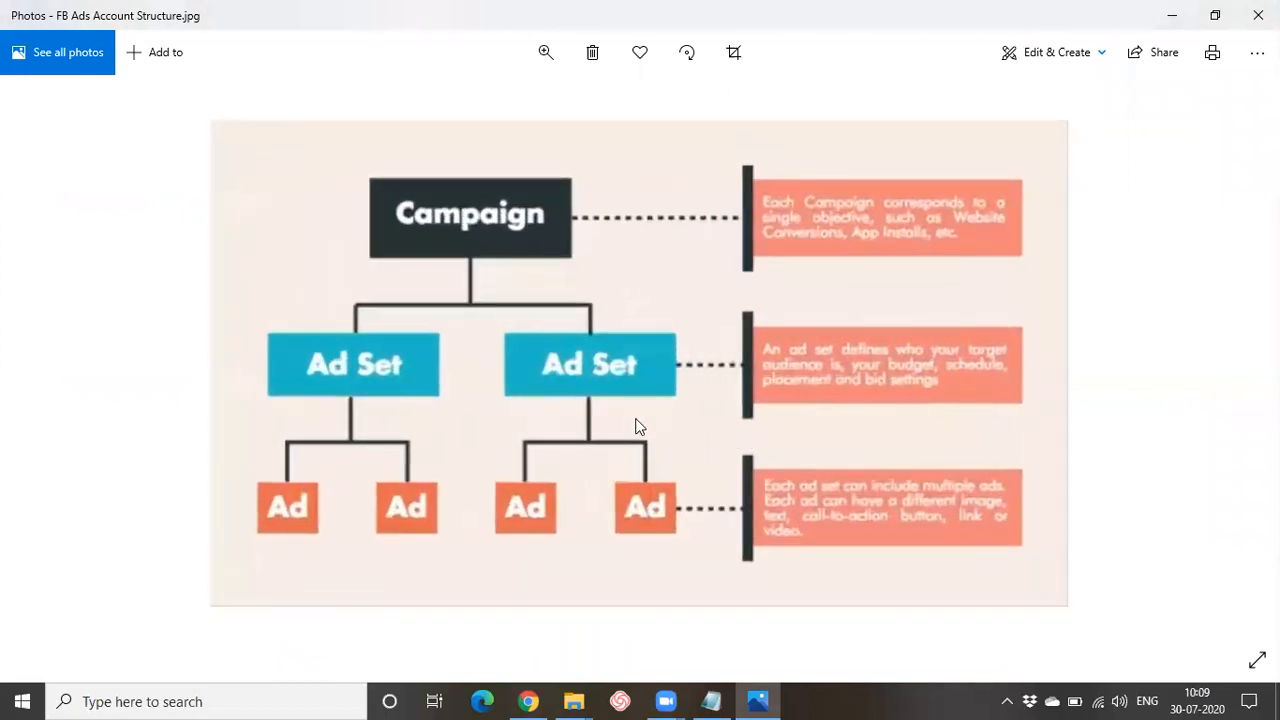
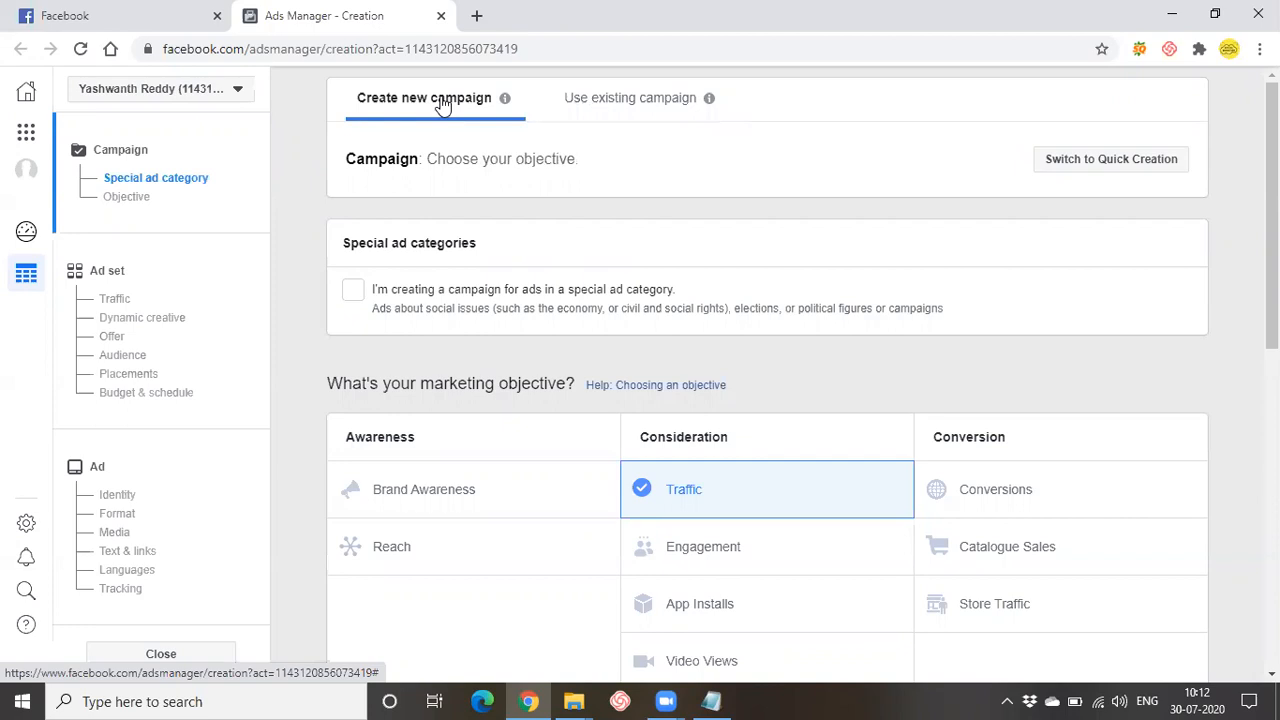
# Step: Look over the campaign's special ad category and marketing objective sections, and highlight the Awareness heading
pyautogui.scroll(-3, 500, 282)
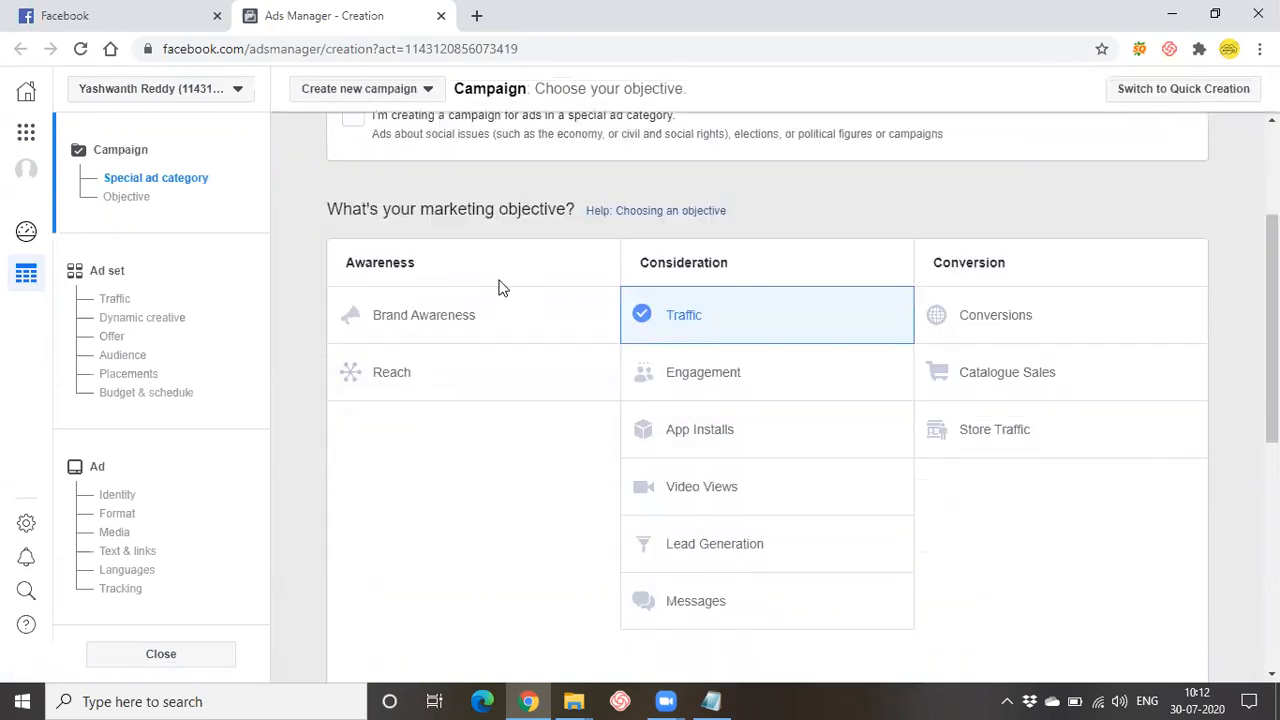
pyautogui.scroll(2, 502, 288)
pyautogui.moveTo(352, 282); pyautogui.dragTo(534, 283)
pyautogui.click(534, 282)
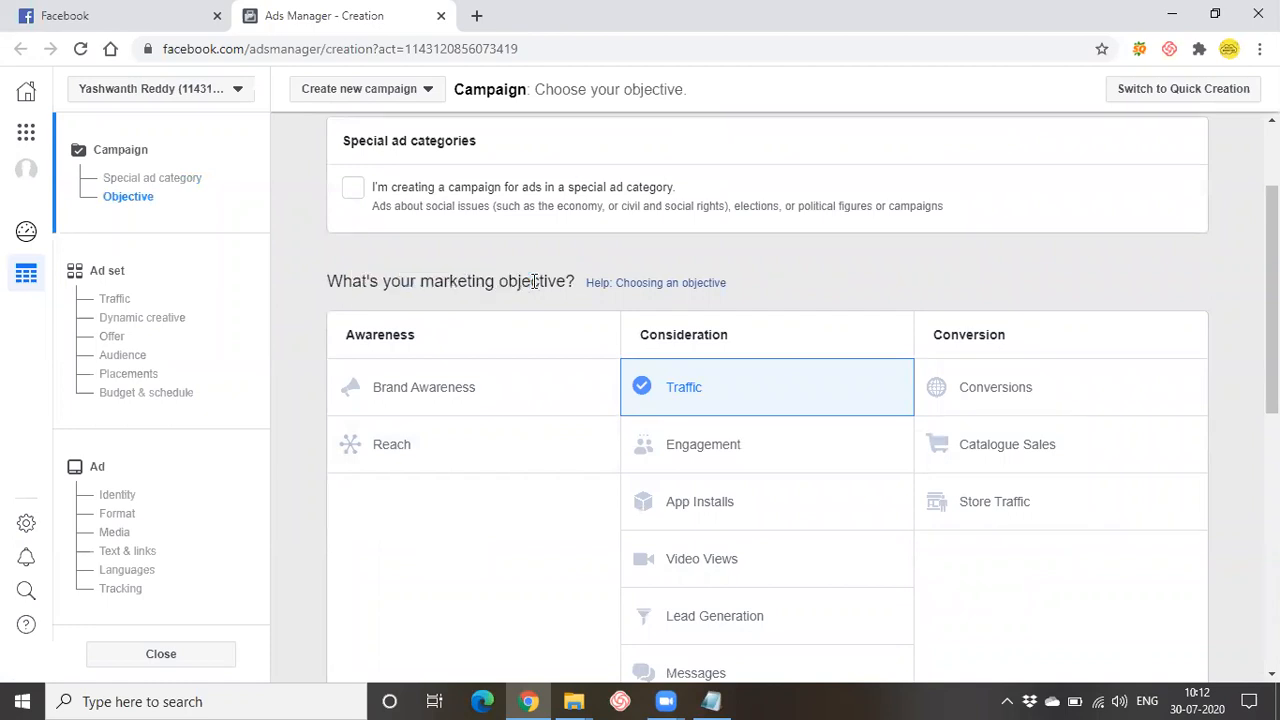
pyautogui.moveTo(455, 336); pyautogui.dragTo(324, 338)
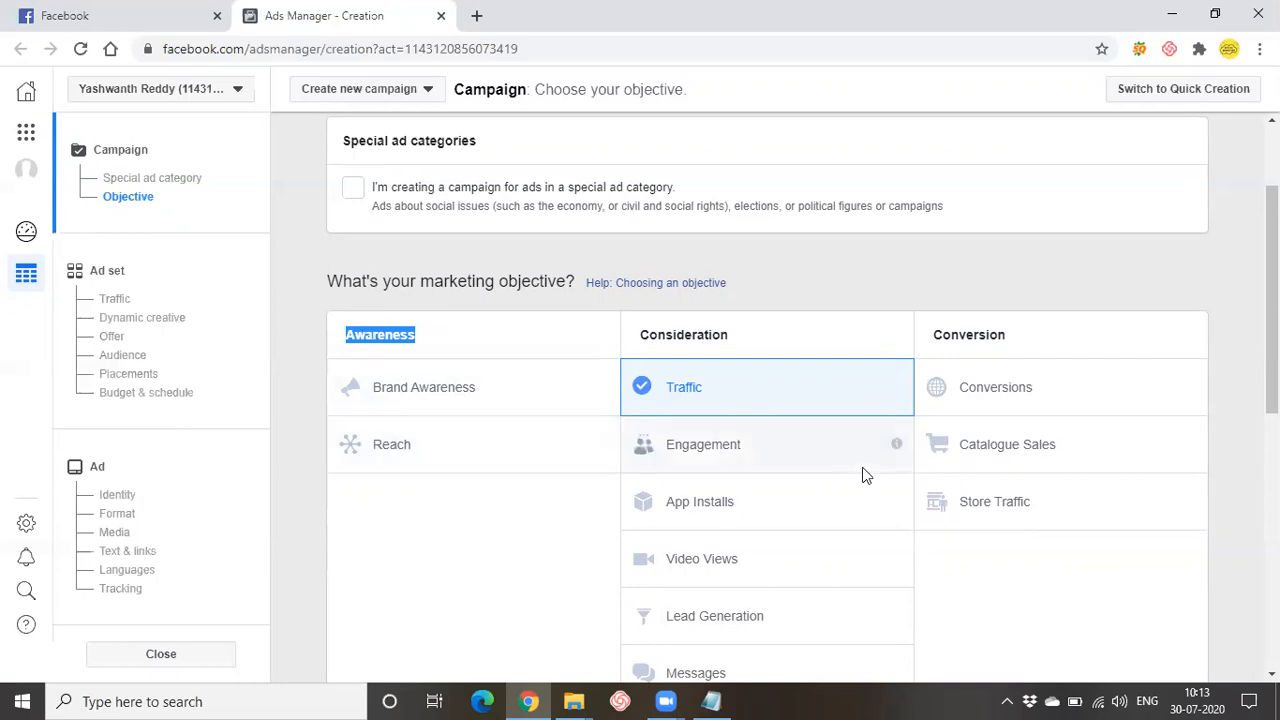
# Step: Read the descriptions of the Consideration objectives: Traffic, Engagement, App Installs, Video Views, Lead Generation and Messages
pyautogui.scroll(-2, 864, 472)
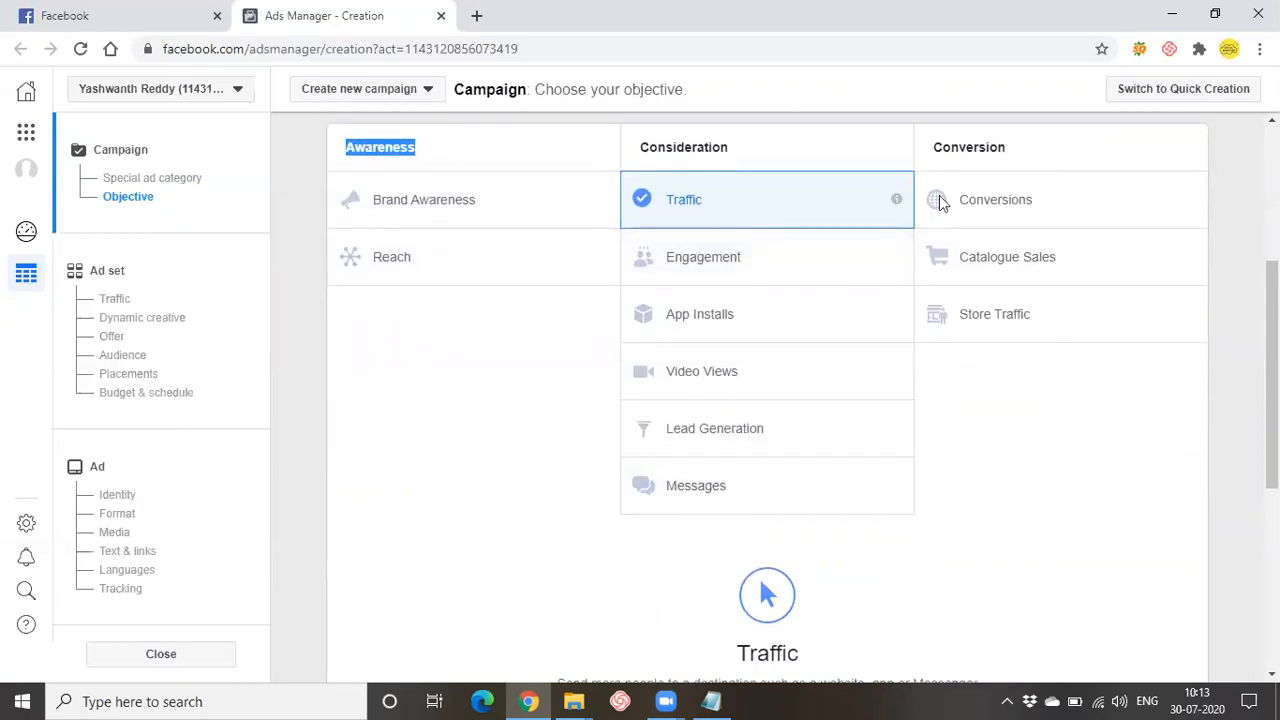
pyautogui.moveTo(897, 200)
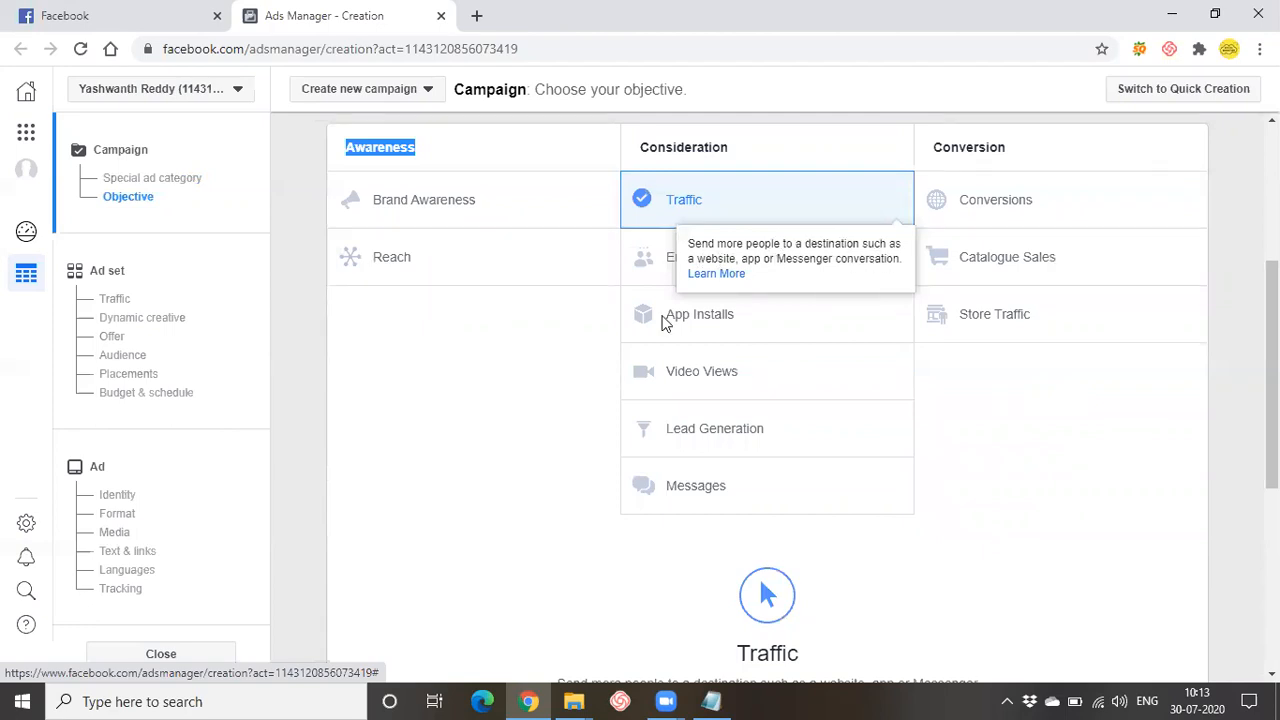
pyautogui.scroll(1, 483, 502)
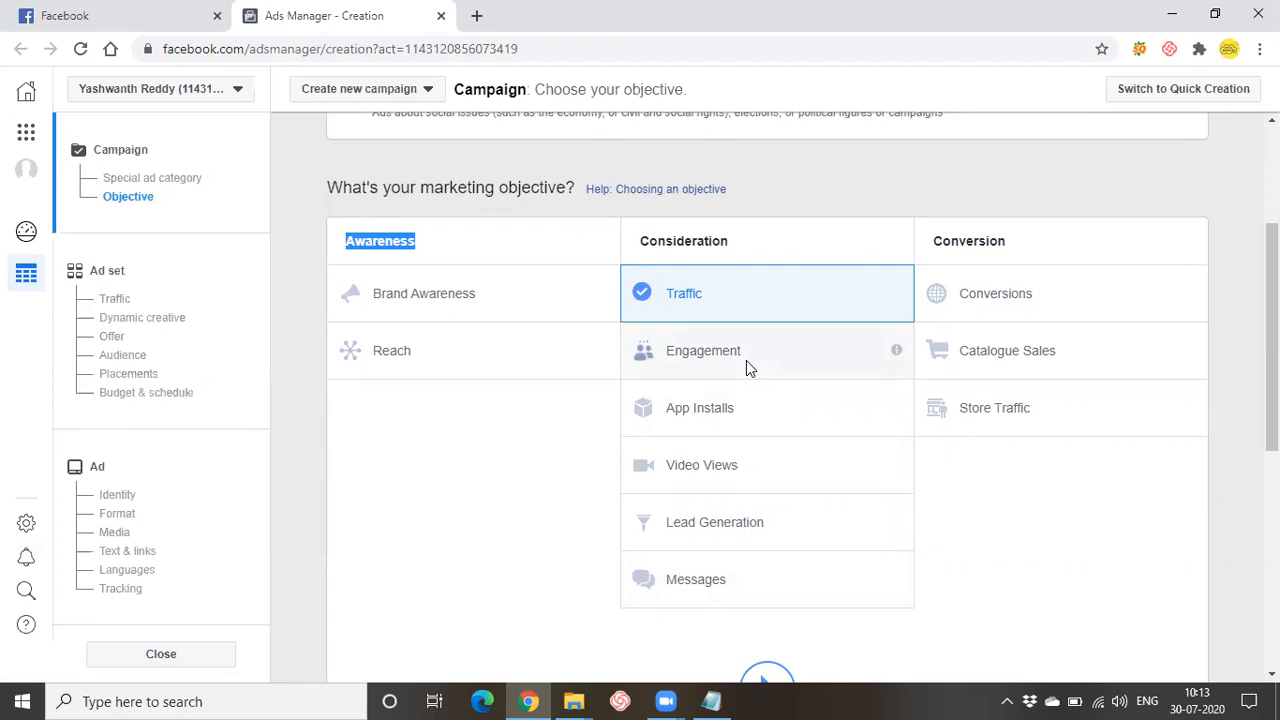
pyautogui.moveTo(896, 351)
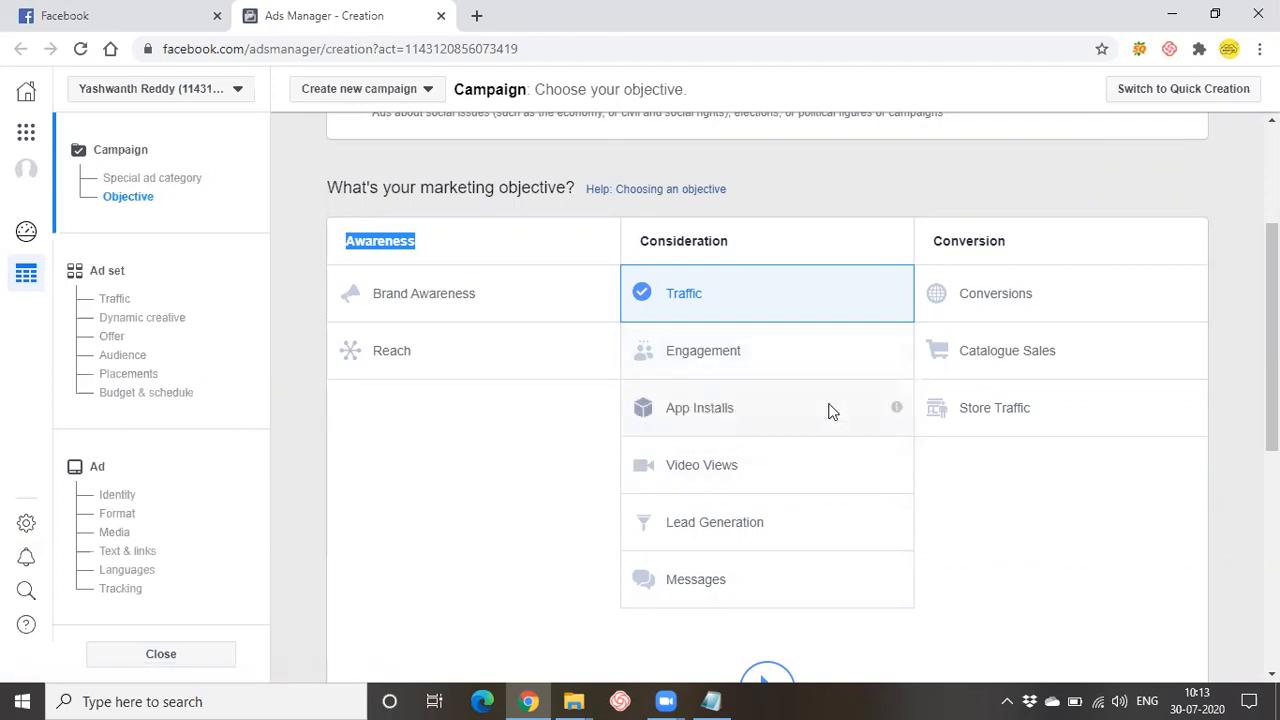
pyautogui.moveTo(898, 410)
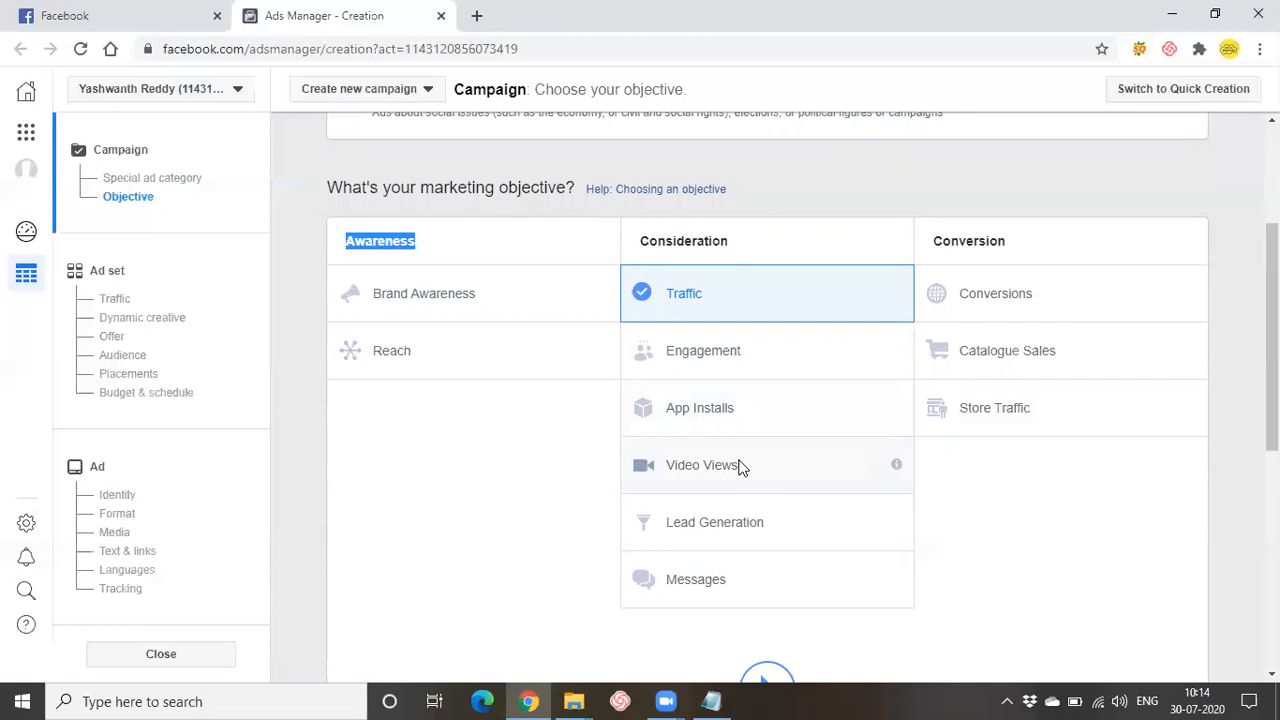
pyautogui.moveTo(897, 467)
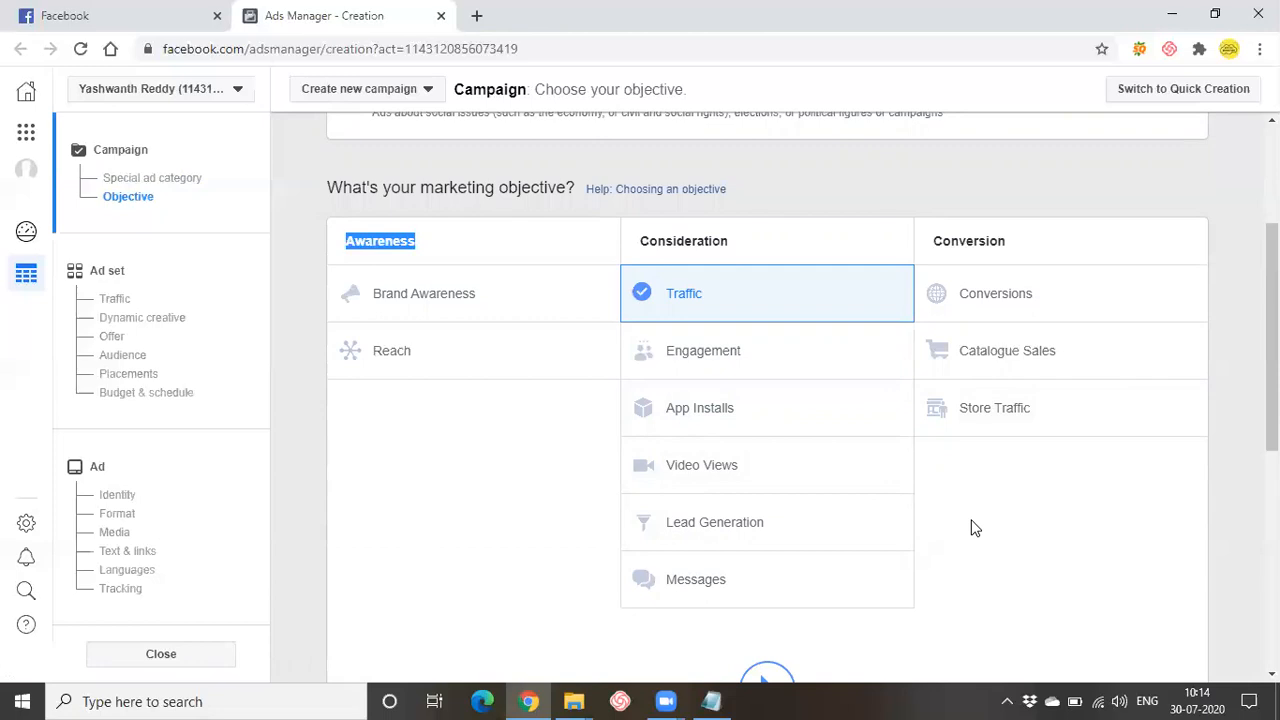
pyautogui.moveTo(897, 521)
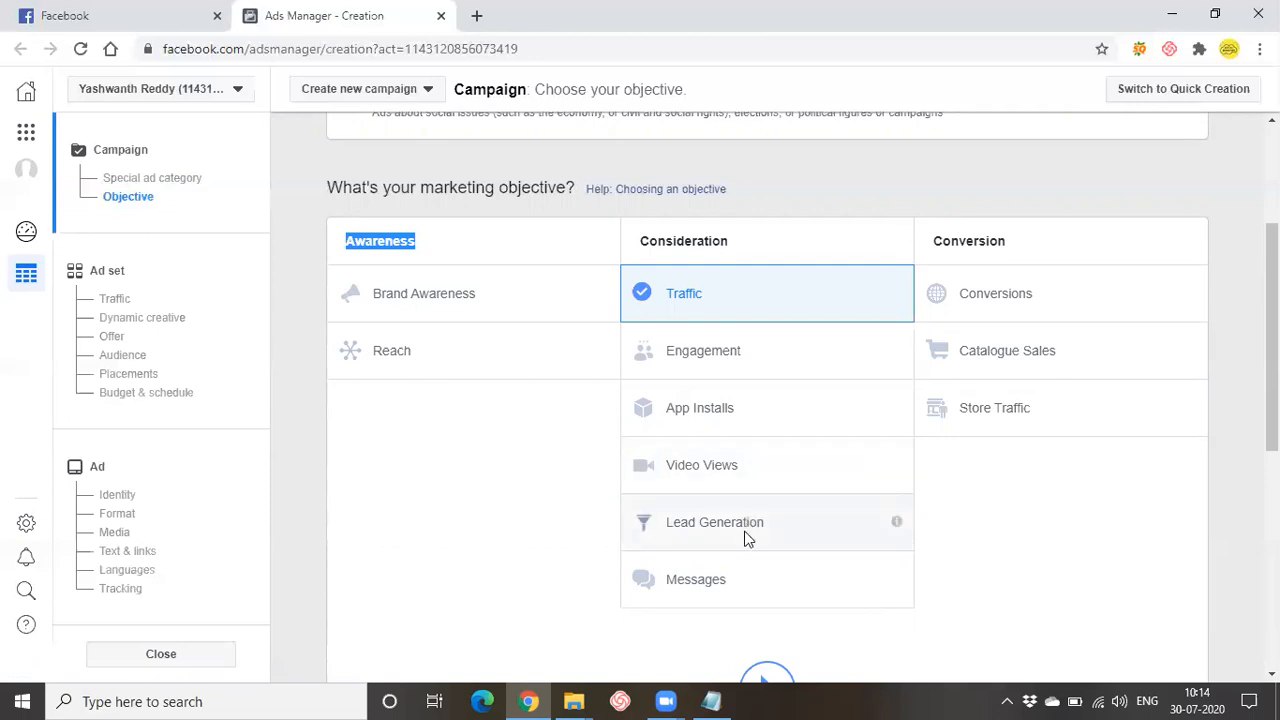
pyautogui.moveTo(897, 581)
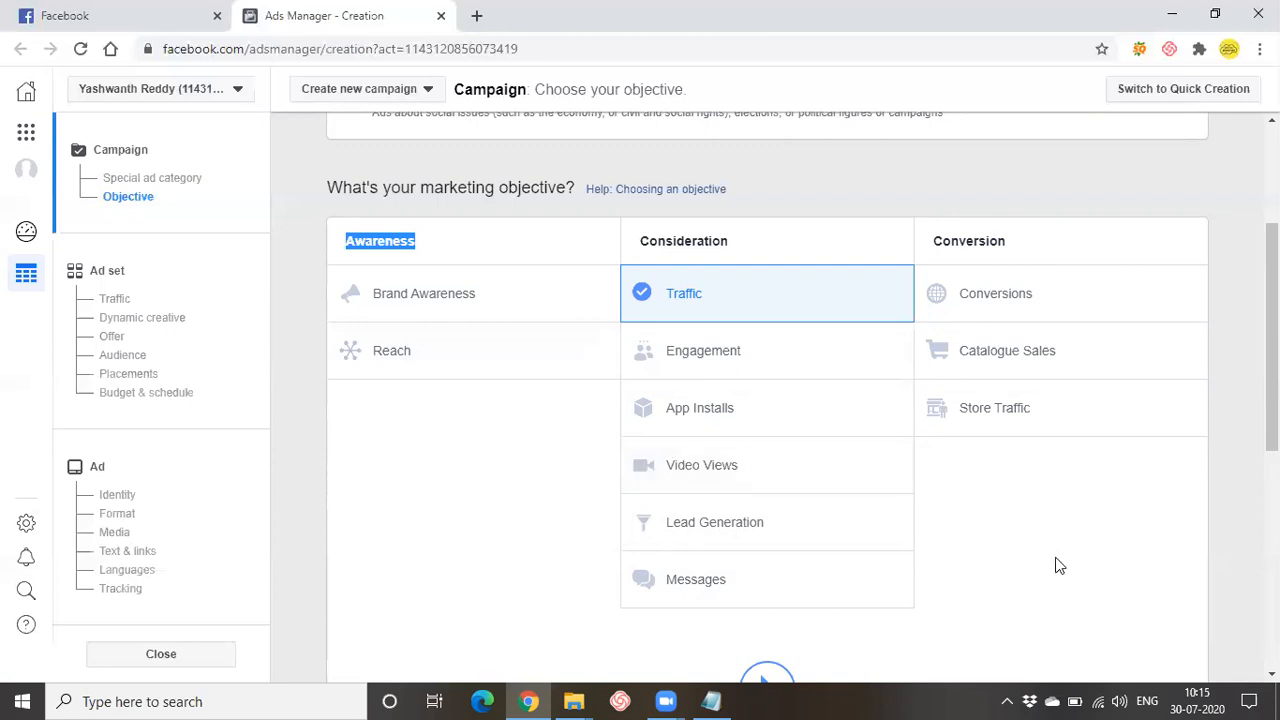
# Step: Read the descriptions of the Conversion objectives: Conversions, Catalogue Sales and Store Traffic
pyautogui.scroll(-1, 1016, 585)
pyautogui.scroll(2, 1016, 585)
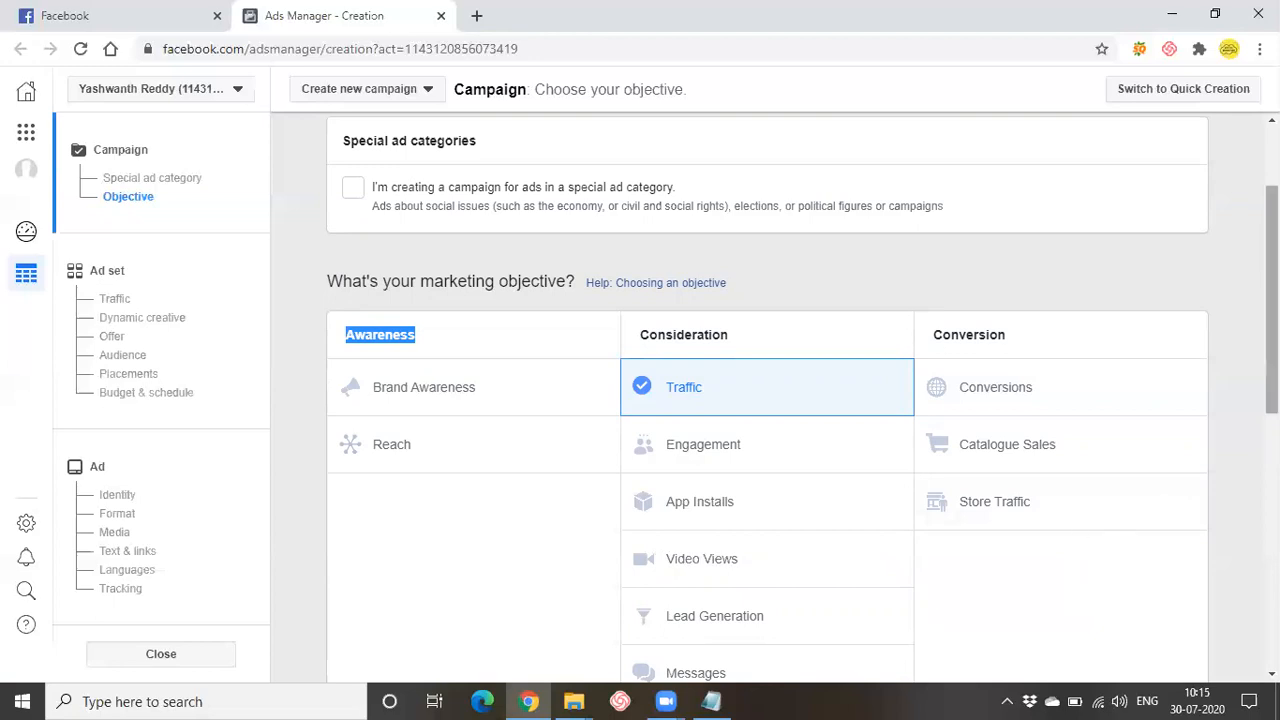
pyautogui.moveTo(1186, 398)
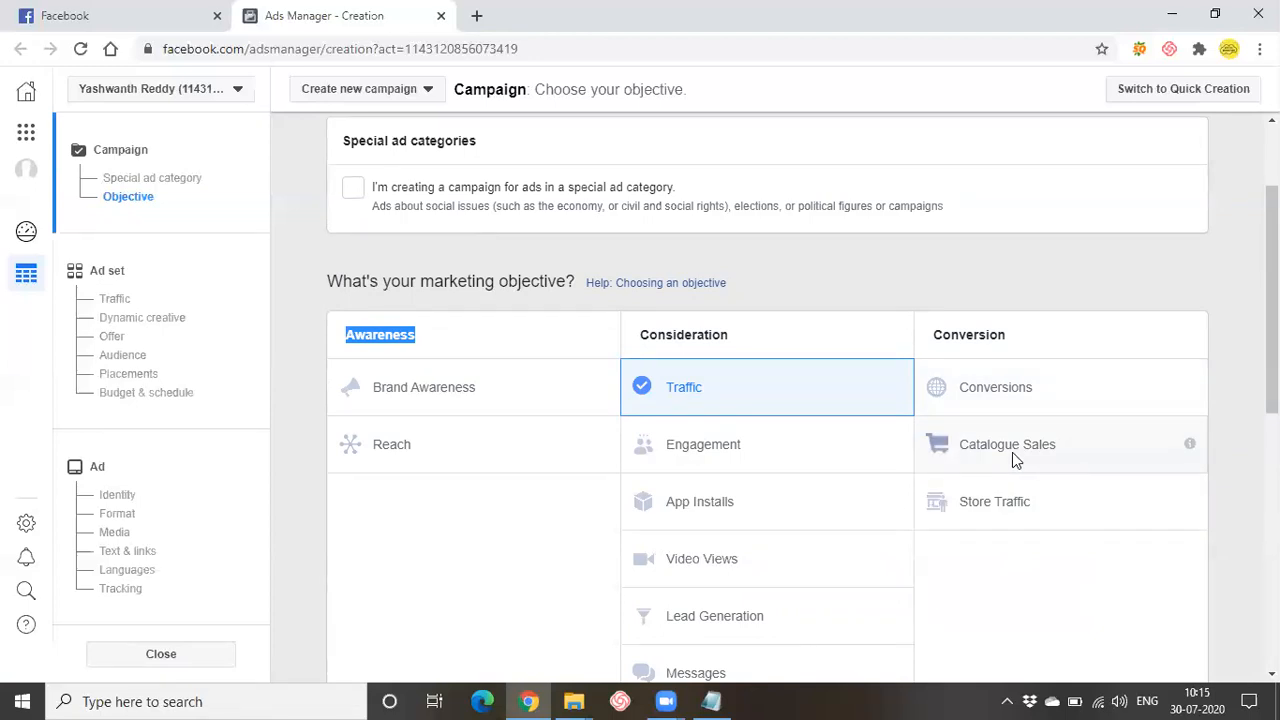
pyautogui.moveTo(1190, 444)
pyautogui.moveTo(1191, 446)
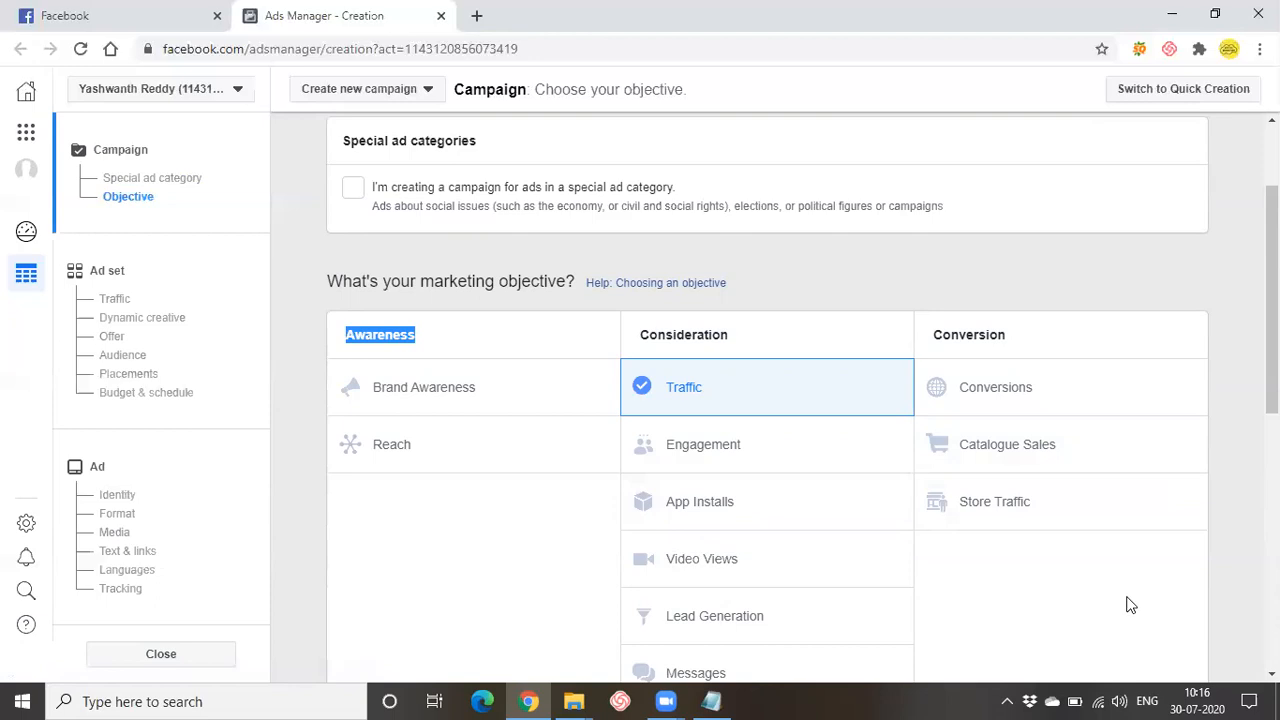
pyautogui.moveTo(1190, 511)
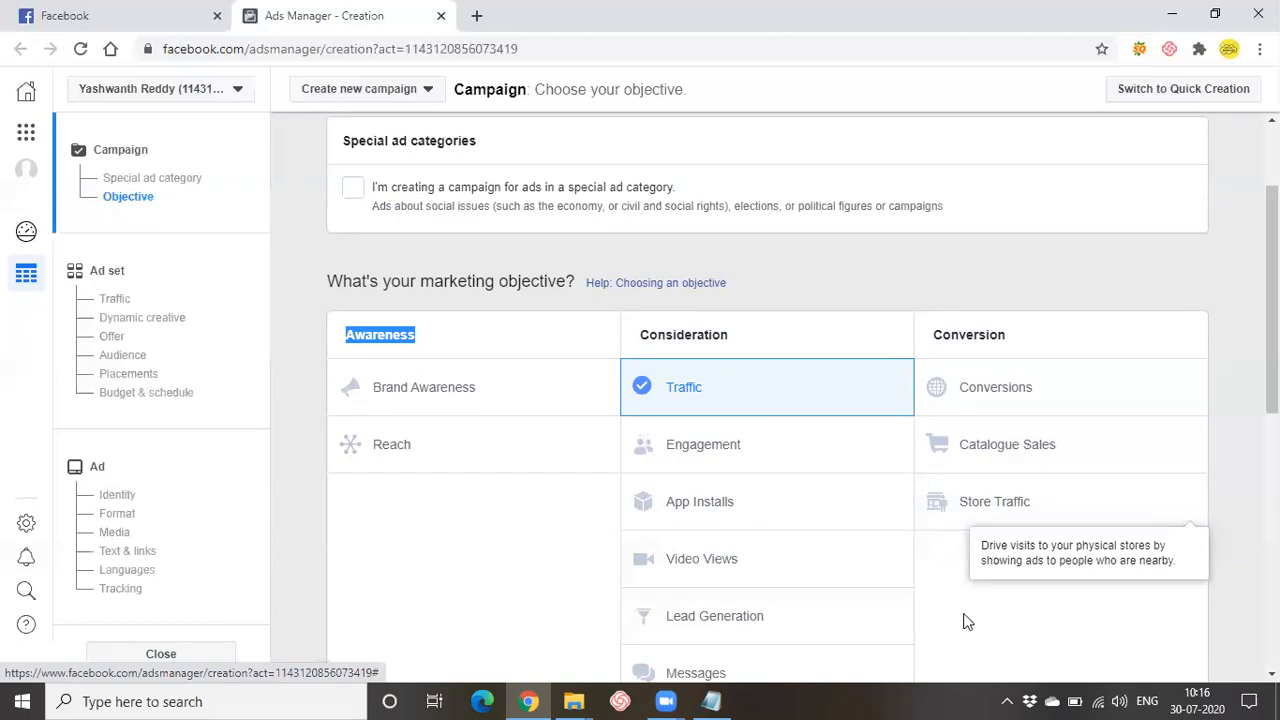
# Step: Look over the full objective list again and reread the description of the Engagement objective
pyautogui.scroll(-2, 868, 615)
pyautogui.scroll(2, 868, 615)
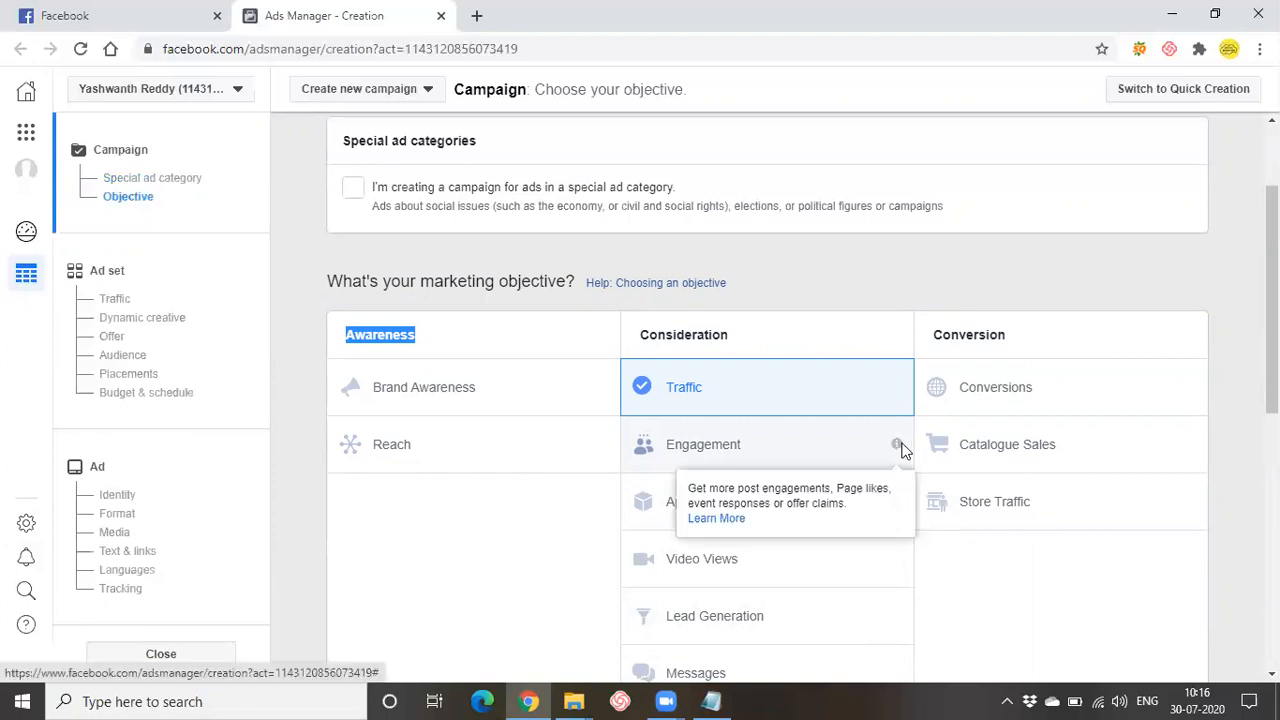
pyautogui.moveTo(897, 447)
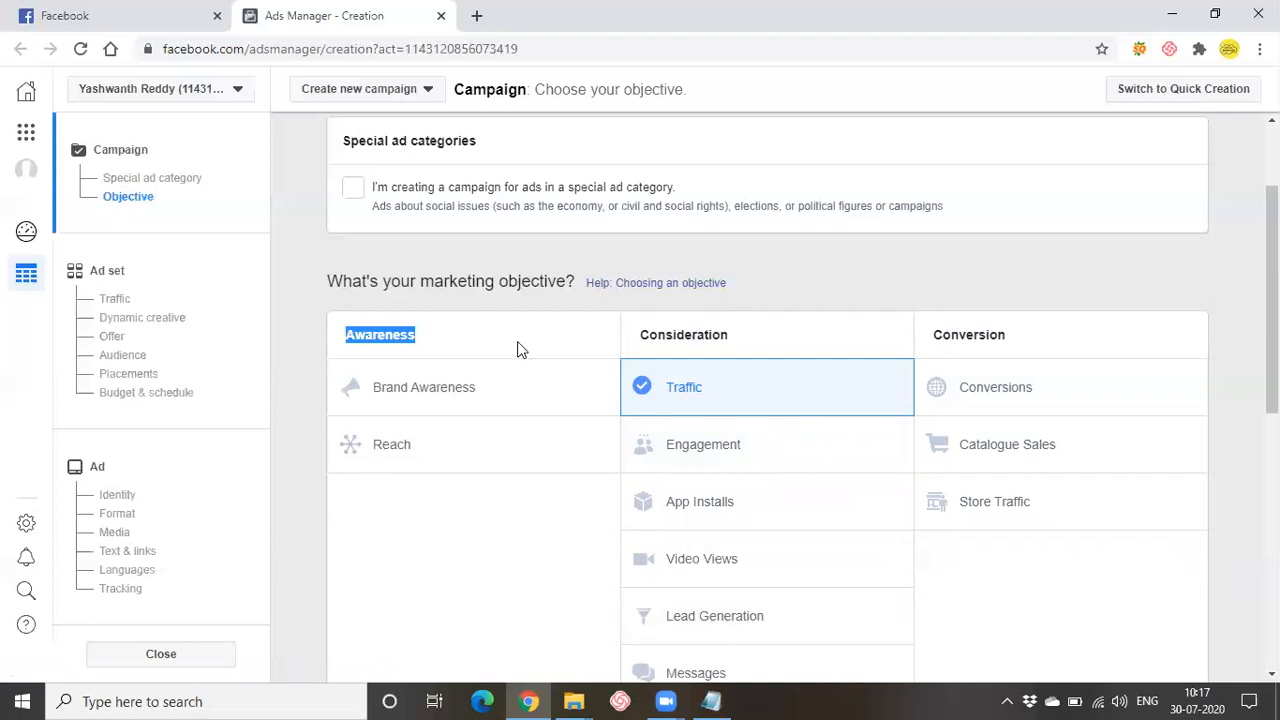
# Step: Examine the description and campaign settings shown for the selected Traffic objective
pyautogui.scroll(-1, 522, 508)
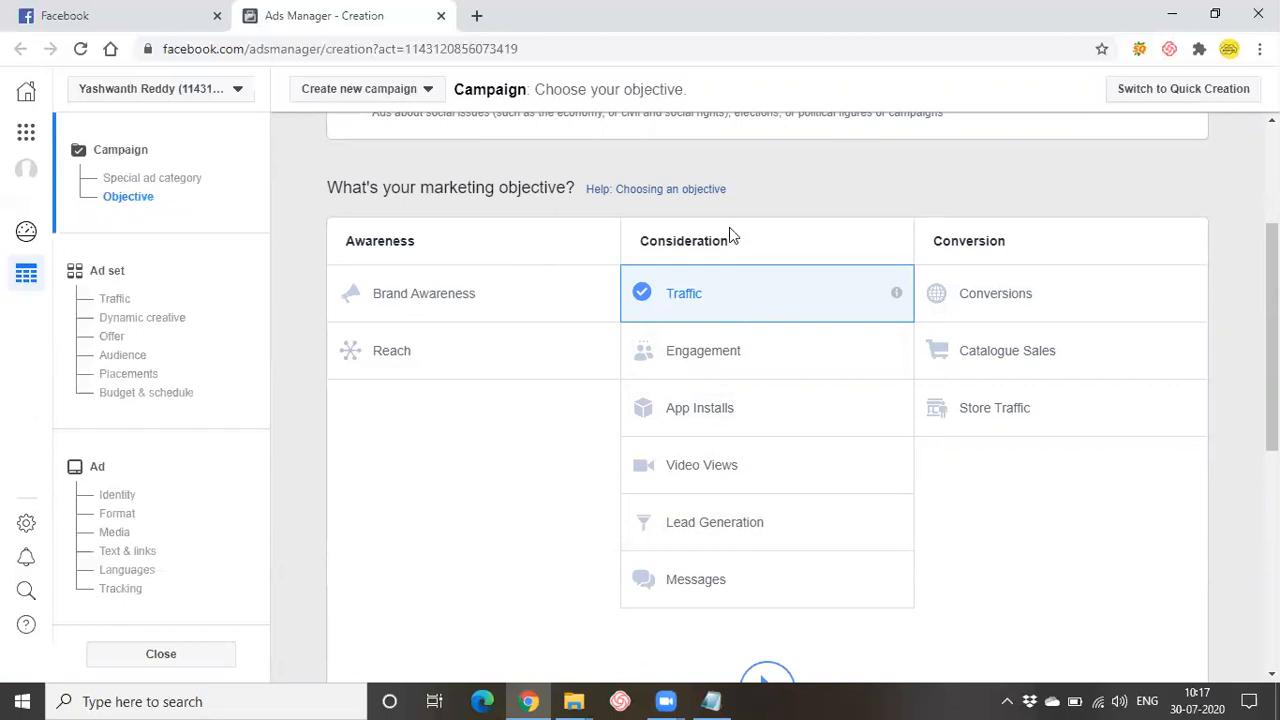
pyautogui.scroll(-5, 700, 300)
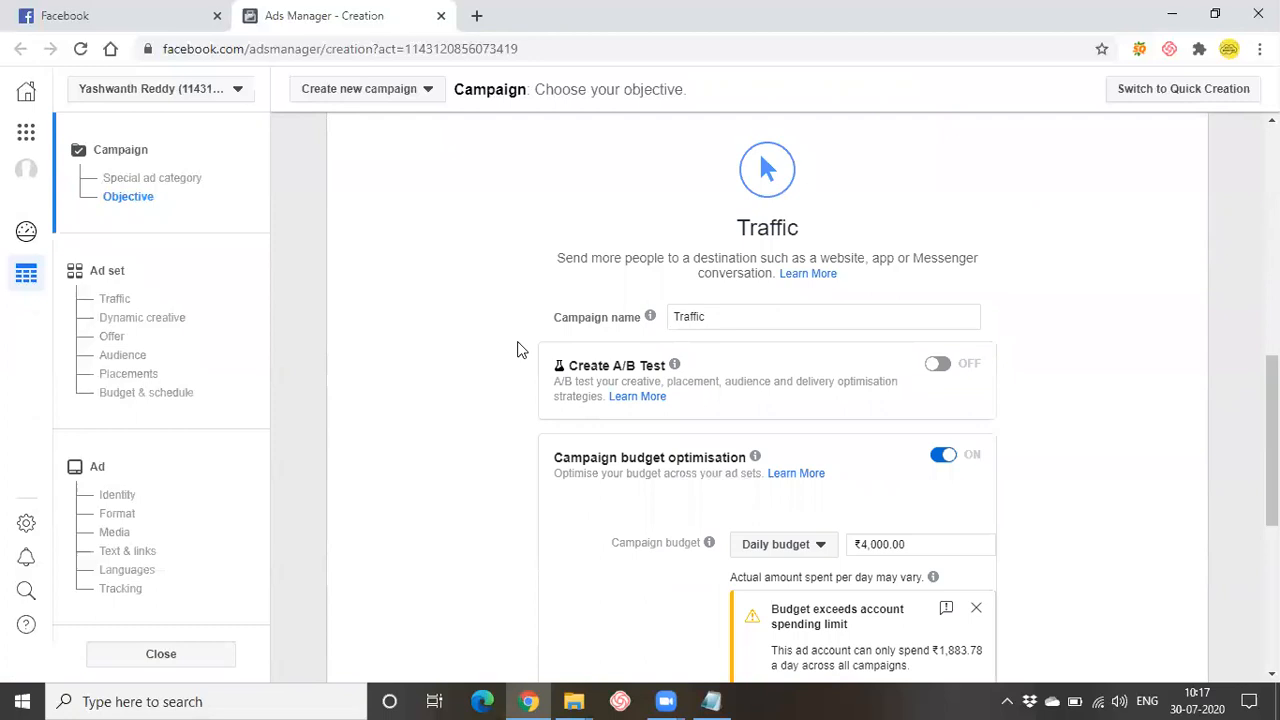
pyautogui.scroll(1, 518, 349)
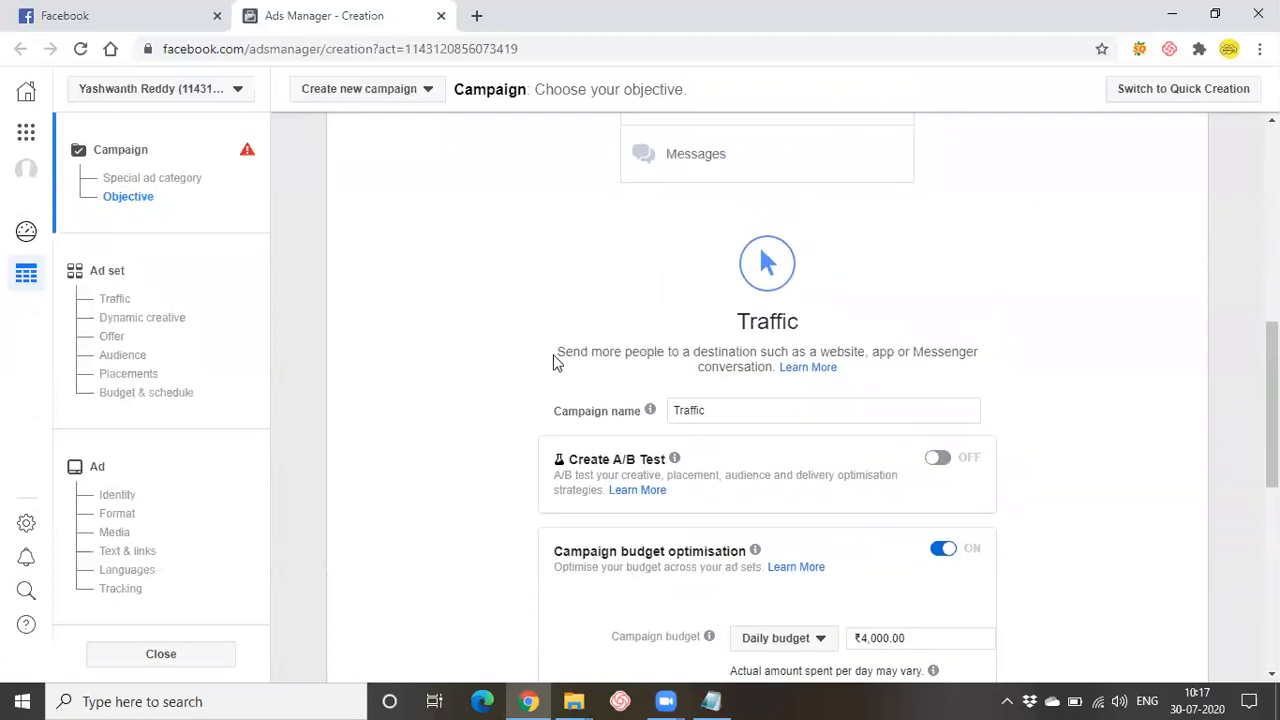
pyautogui.moveTo(556, 356); pyautogui.dragTo(756, 350)
pyautogui.click(752, 346)
# Step: Rename the campaign as Digiready
pyautogui.click(747, 405)
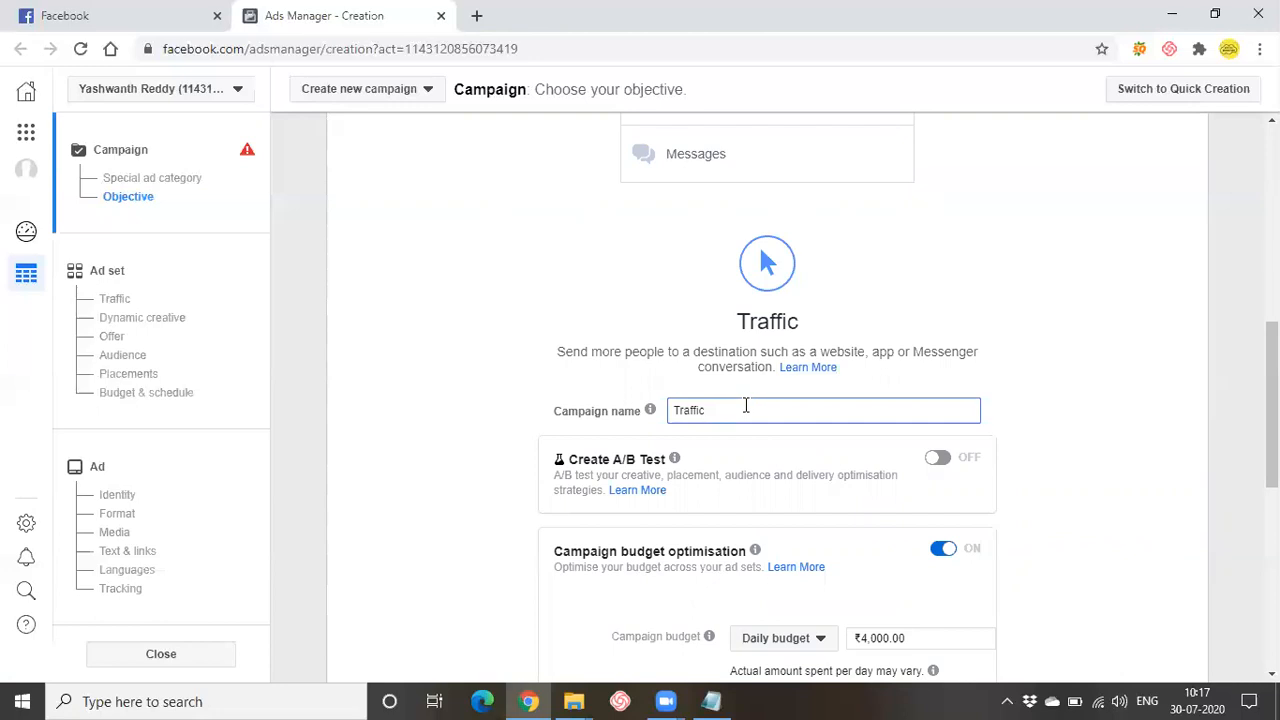
pyautogui.press('BackSpace')
pyautogui.press('BackSpace')
pyautogui.press('BackSpace')
pyautogui.press('BackSpace')
pyautogui.press('BackSpace')
pyautogui.press('BackSpace')
pyautogui.press('BackSpace')
pyautogui.write('Digiready')
# Step: Turn on Create A/B Test to show its variable option, and turn it off again
pyautogui.scroll(-1, 745, 405)
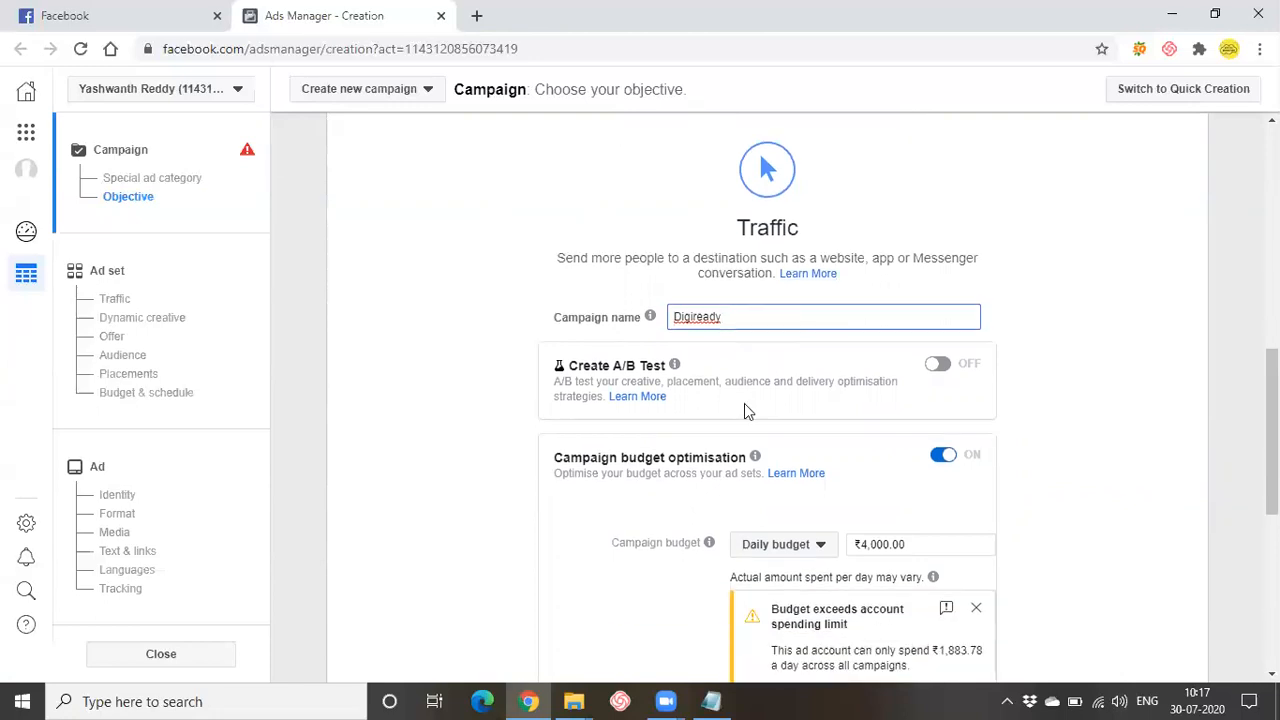
pyautogui.scroll(-1, 742, 403)
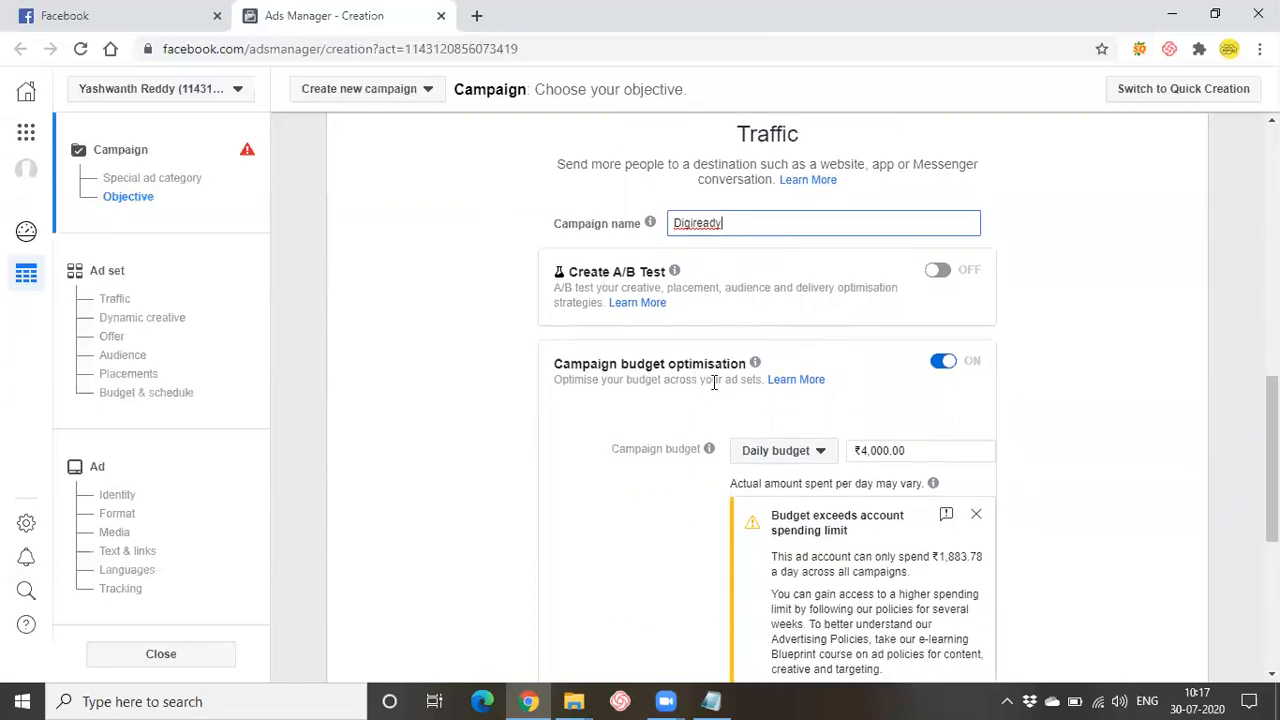
pyautogui.scroll(1, 713, 420)
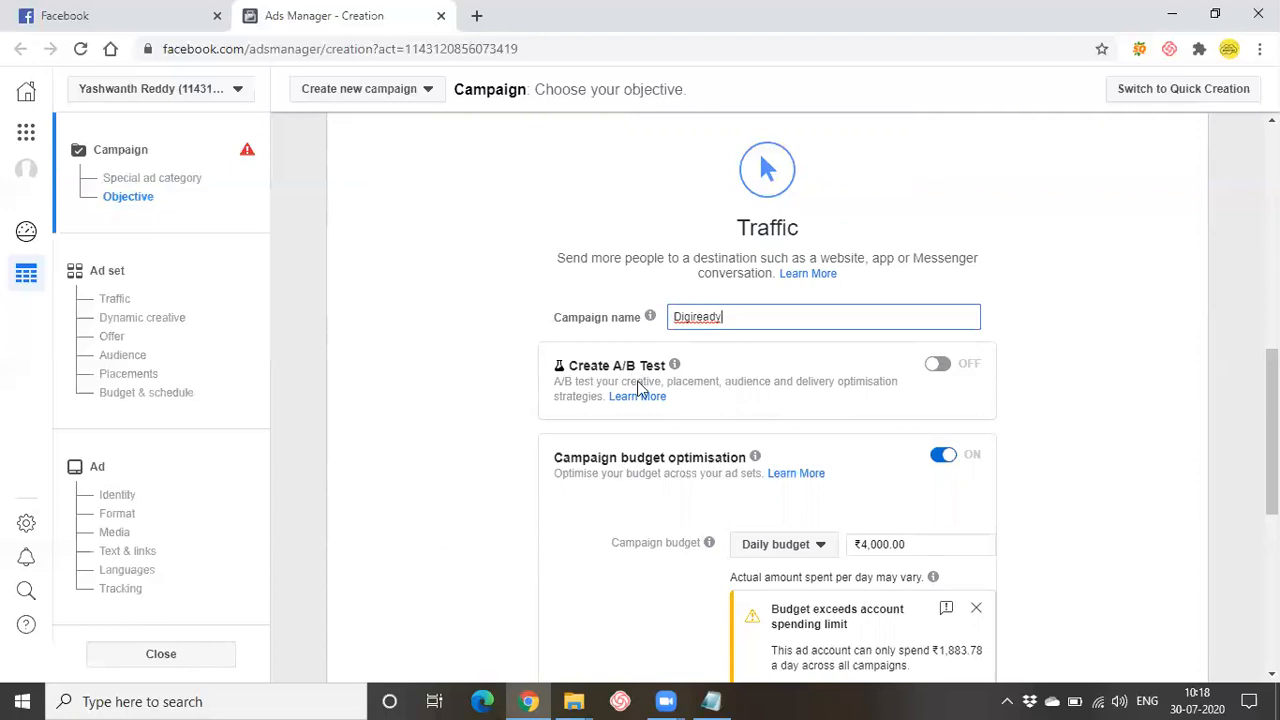
pyautogui.click(938, 366)
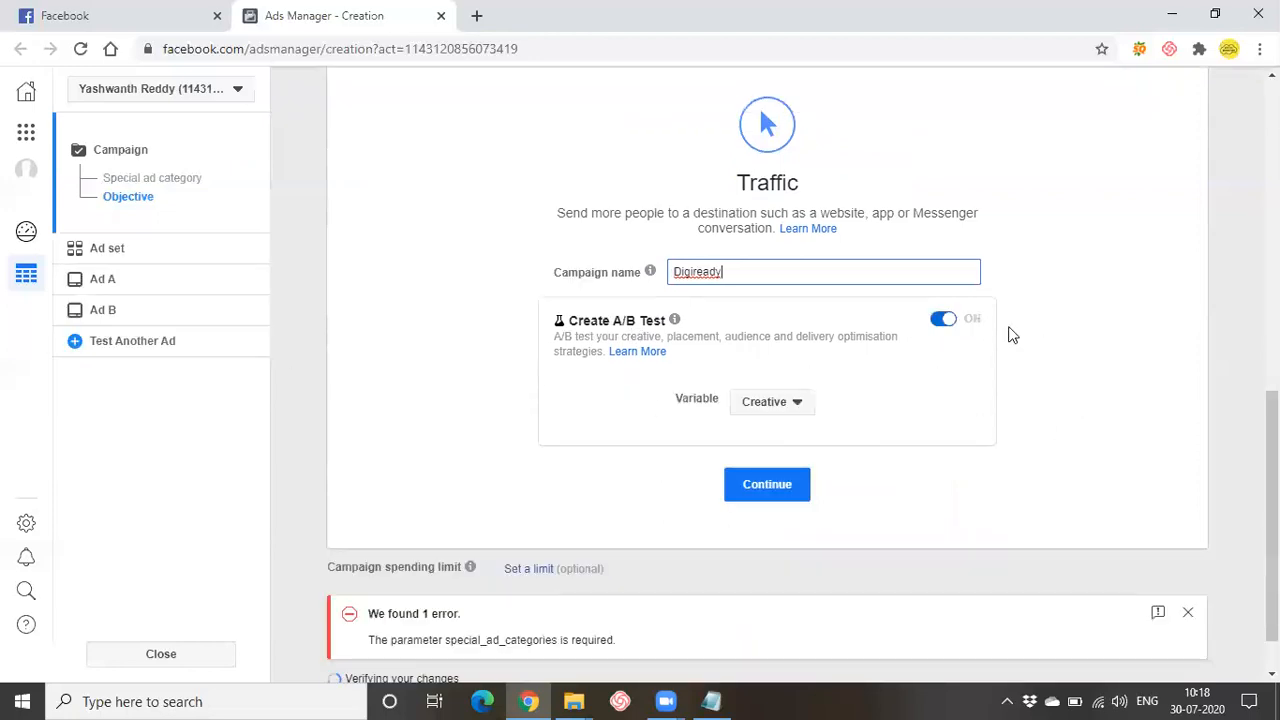
pyautogui.click(948, 320)
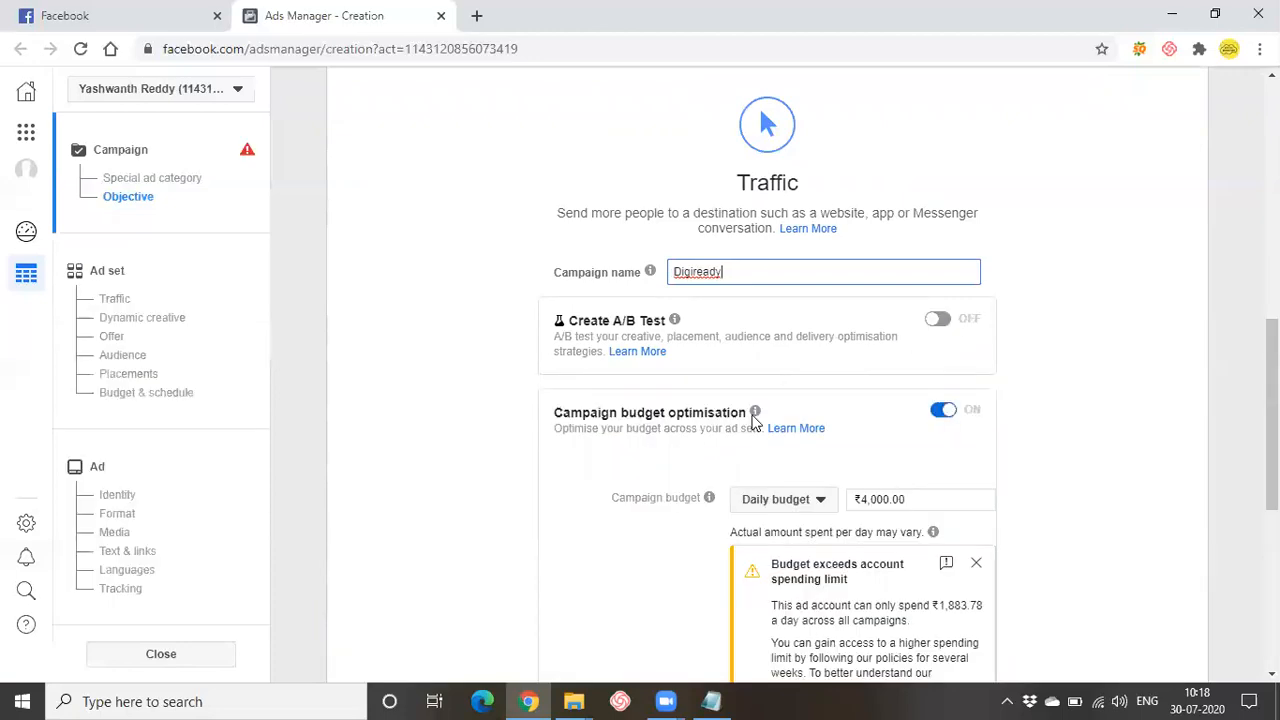
# Step: Review the campaign budget optimisation section, read the account spending limit warning and dismiss it
pyautogui.scroll(-1, 660, 482)
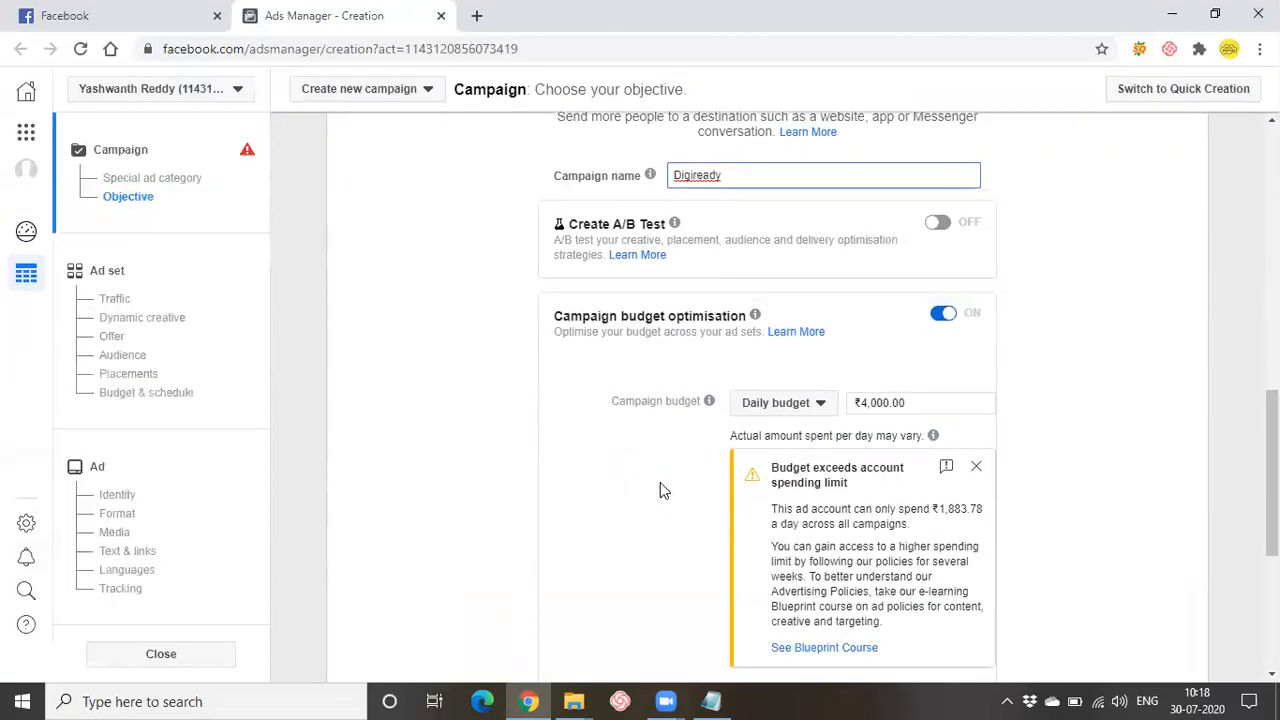
pyautogui.moveTo(622, 317); pyautogui.dragTo(638, 322)
pyautogui.click(676, 320)
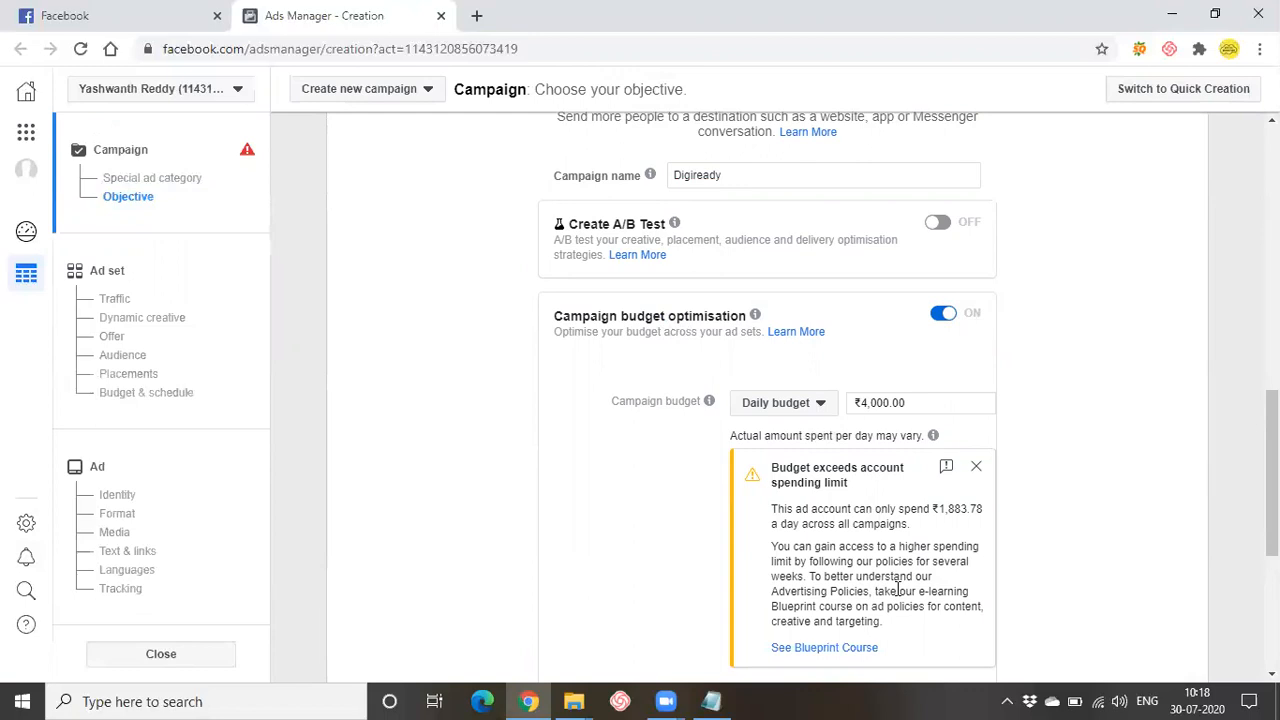
pyautogui.scroll(-1, 810, 470)
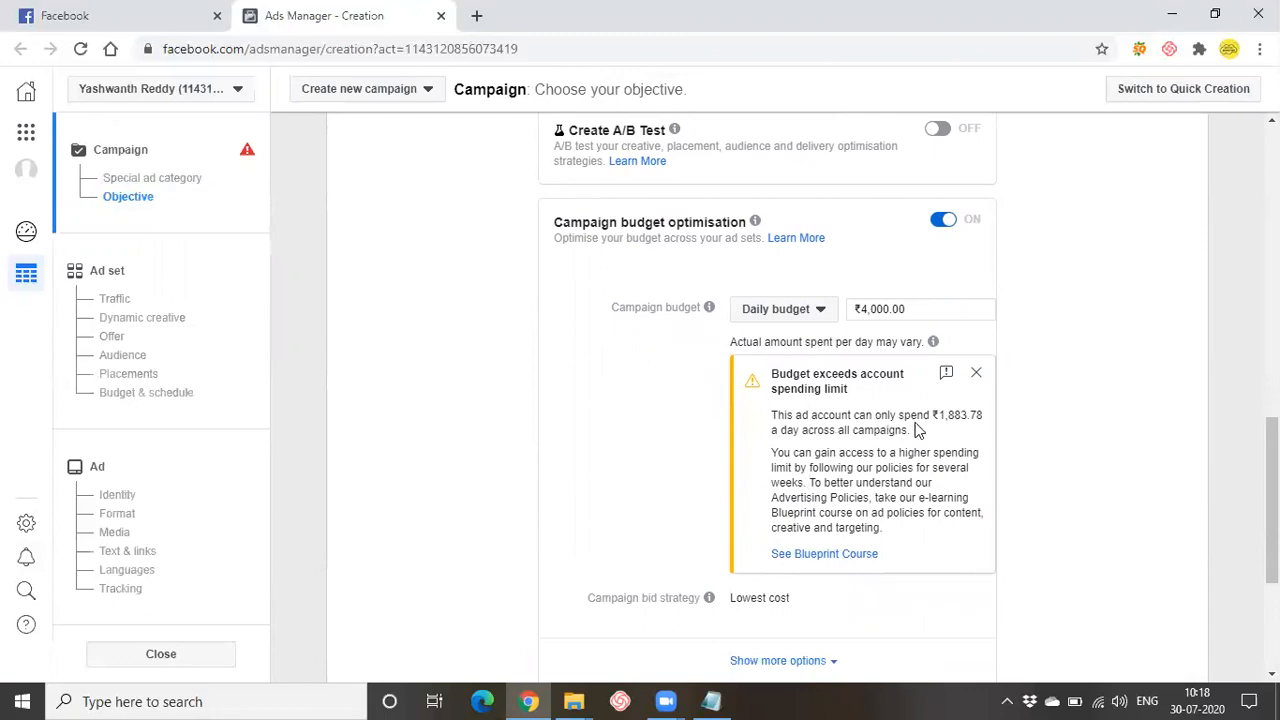
pyautogui.moveTo(857, 420); pyautogui.dragTo(936, 420)
pyautogui.click(961, 421)
pyautogui.moveTo(772, 430); pyautogui.dragTo(1036, 458)
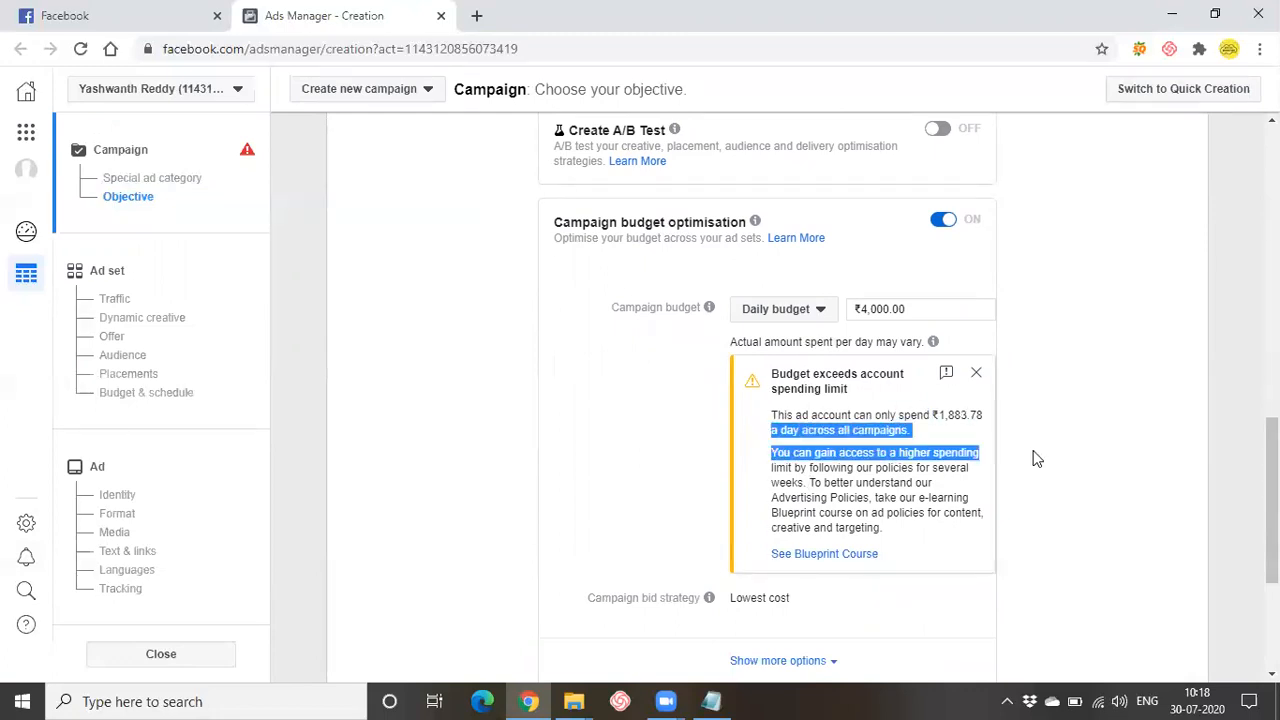
pyautogui.click(976, 372)
# Step: Set the campaign's daily budget to ₹1,000
pyautogui.scroll(2, 821, 505)
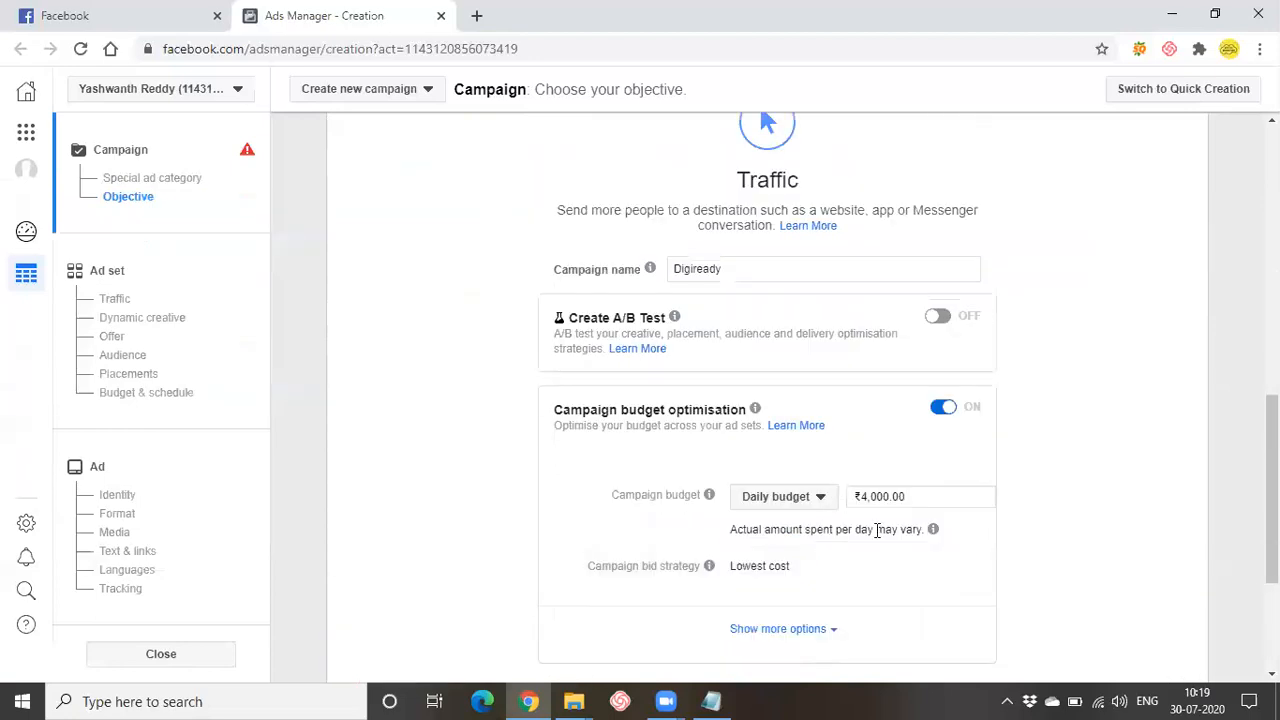
pyautogui.moveTo(860, 497); pyautogui.dragTo(1015, 505)
pyautogui.click(1014, 497)
pyautogui.click(893, 497)
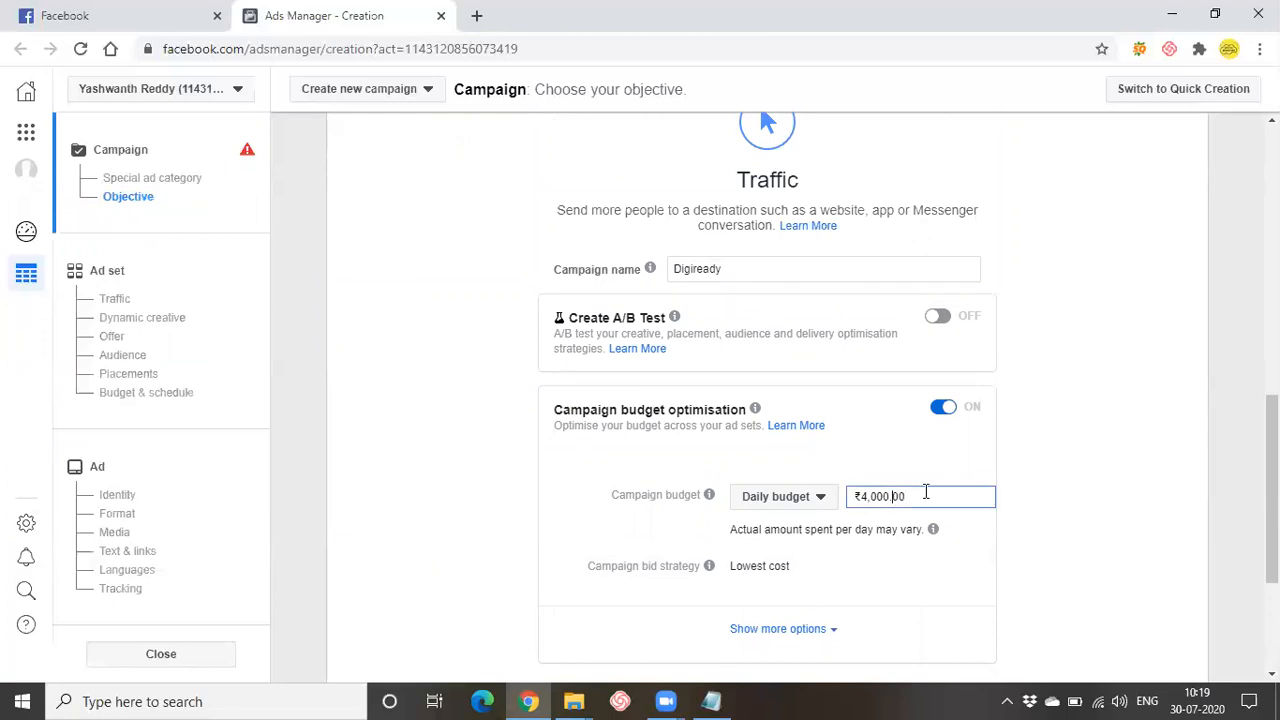
pyautogui.press('BackSpace')
pyautogui.press('BackSpace')
pyautogui.press('BackSpace')
pyautogui.press('BackSpace')
pyautogui.press('BackSpace')
pyautogui.press('BackSpace')
pyautogui.press('BackSpace')
pyautogui.press('BackSpace')
pyautogui.write('1000')
pyautogui.click(950, 572)
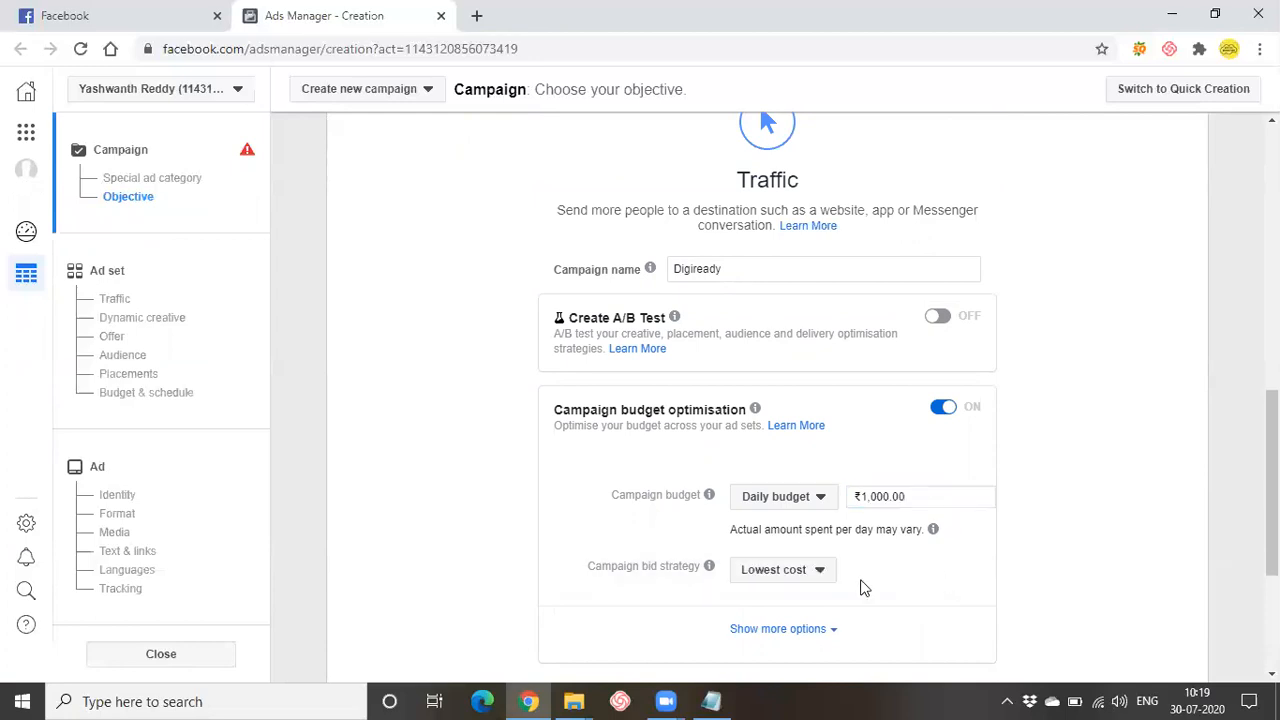
# Step: Review the campaign budget types and the Cost cap and Bid cap bid strategies, keeping Daily budget and Lowest cost
pyautogui.click(818, 498)
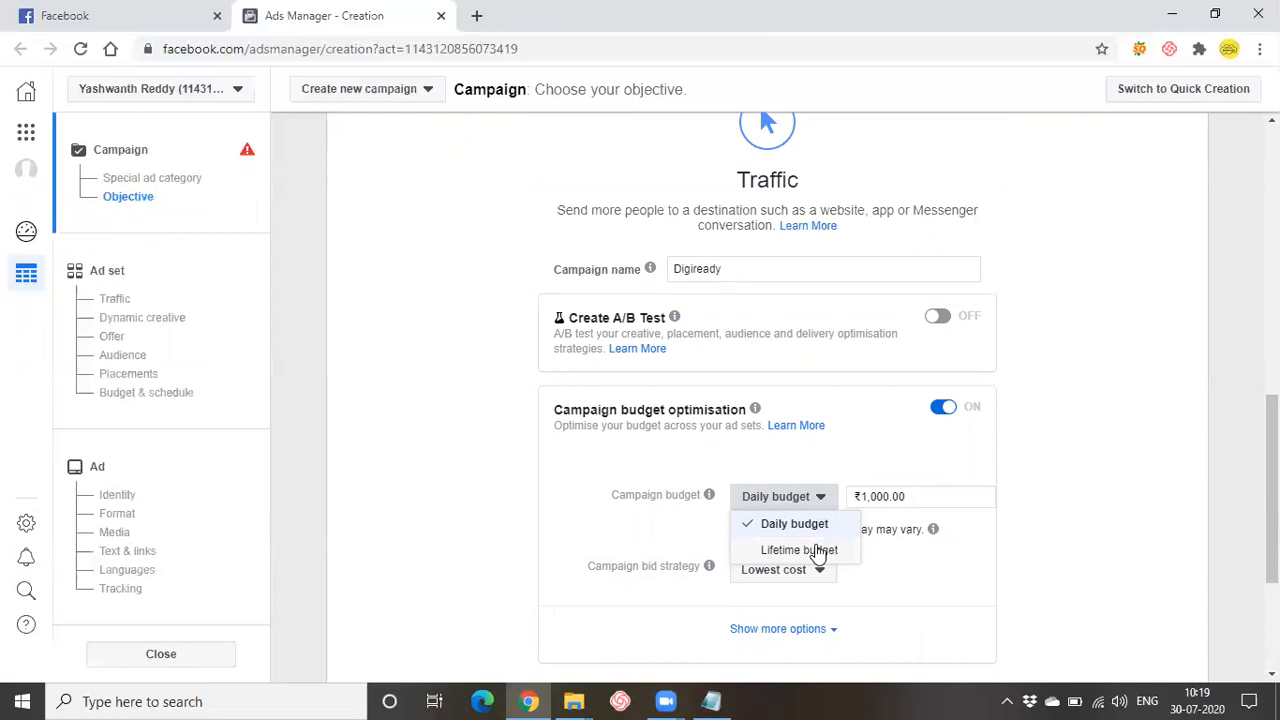
pyautogui.click(1061, 529)
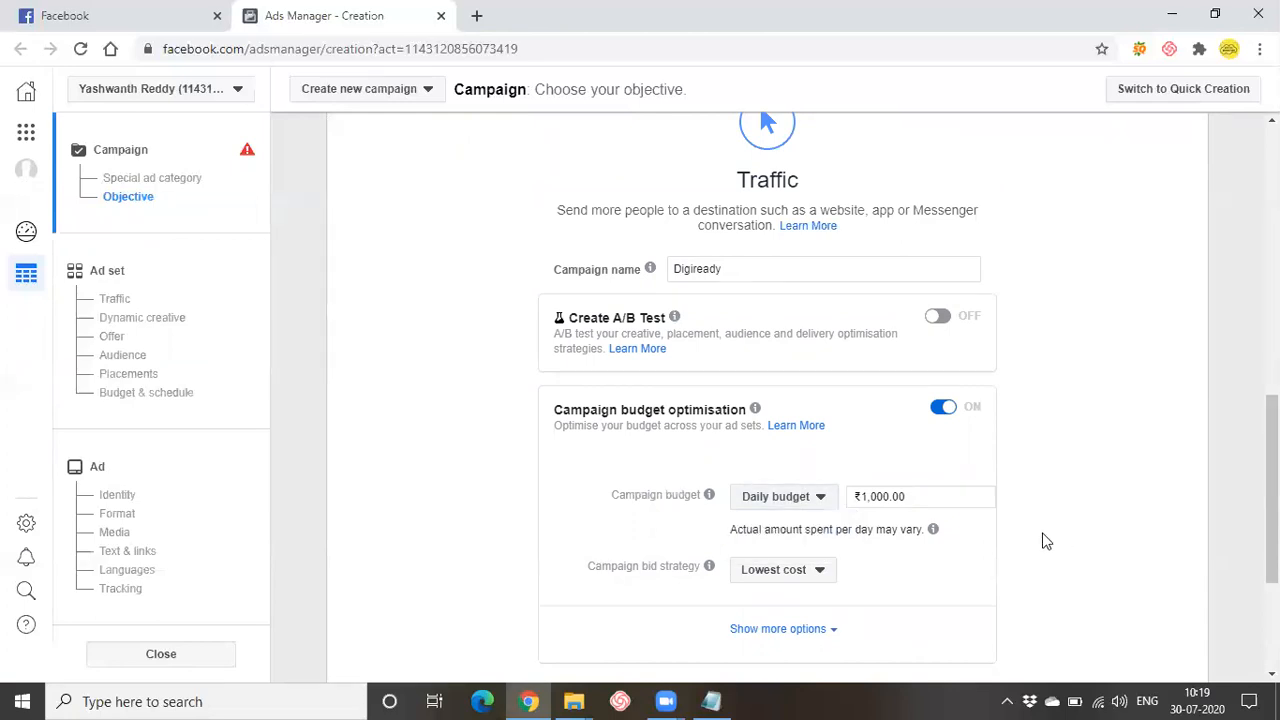
pyautogui.scroll(-2, 967, 536)
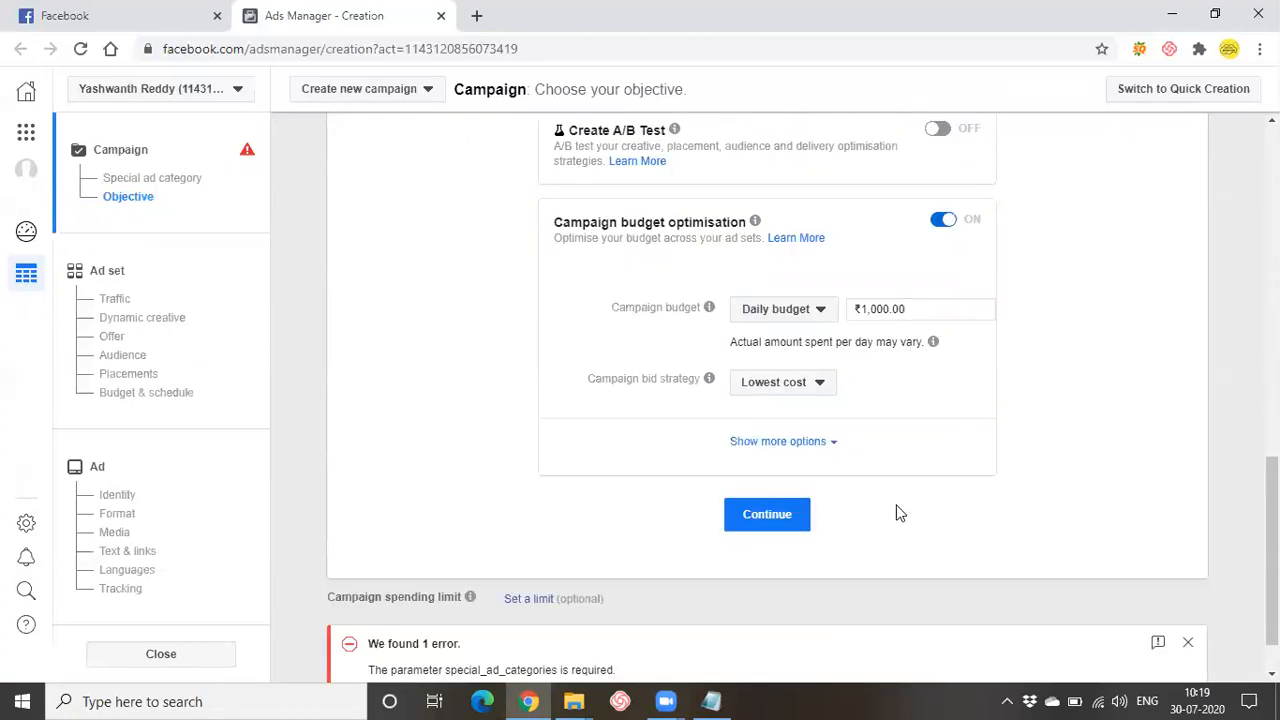
pyautogui.click(826, 389)
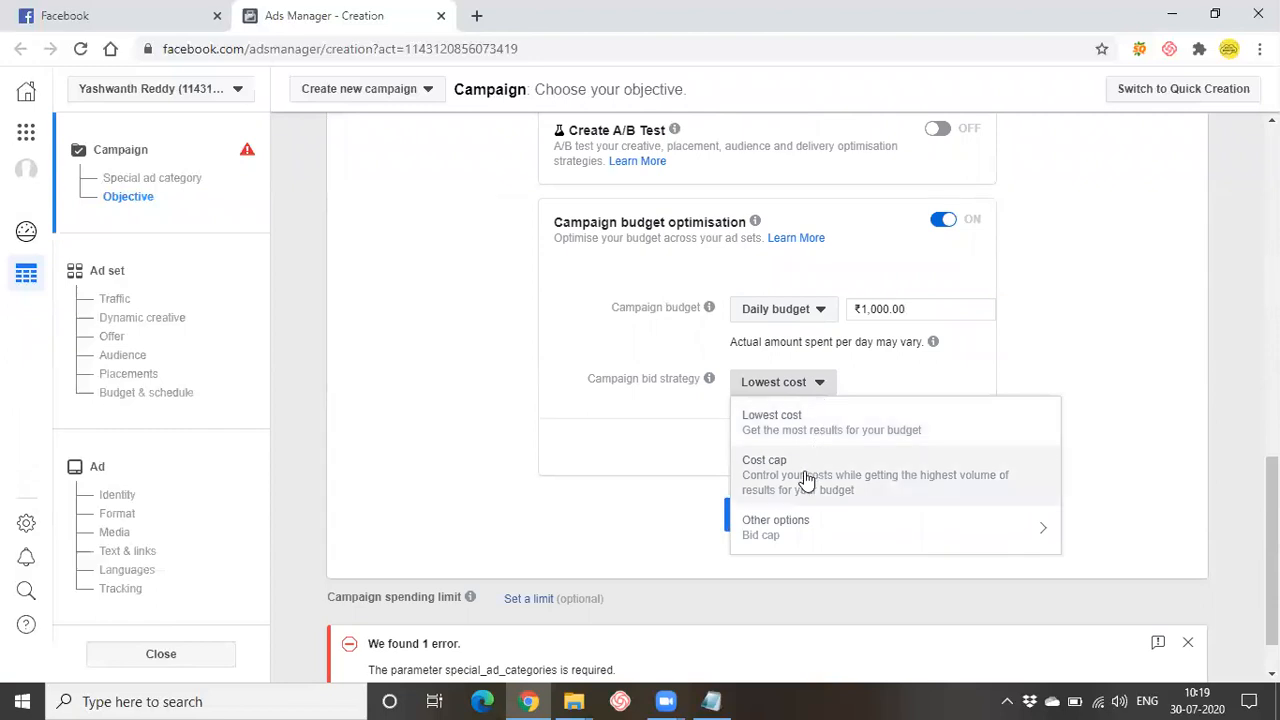
pyautogui.moveTo(795, 529)
pyautogui.moveTo(840, 522)
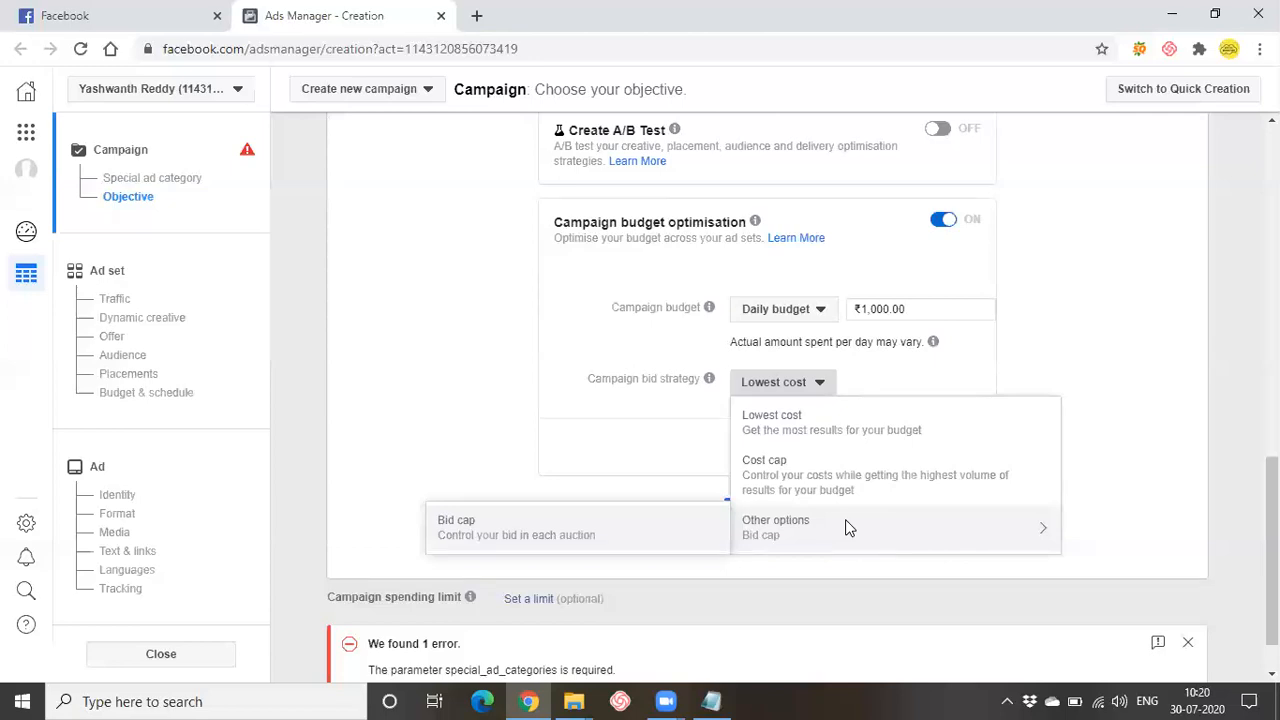
pyautogui.click(798, 437)
# Step: Show the additional campaign budget options and read the ad scheduling and delivery type settings
pyautogui.click(810, 444)
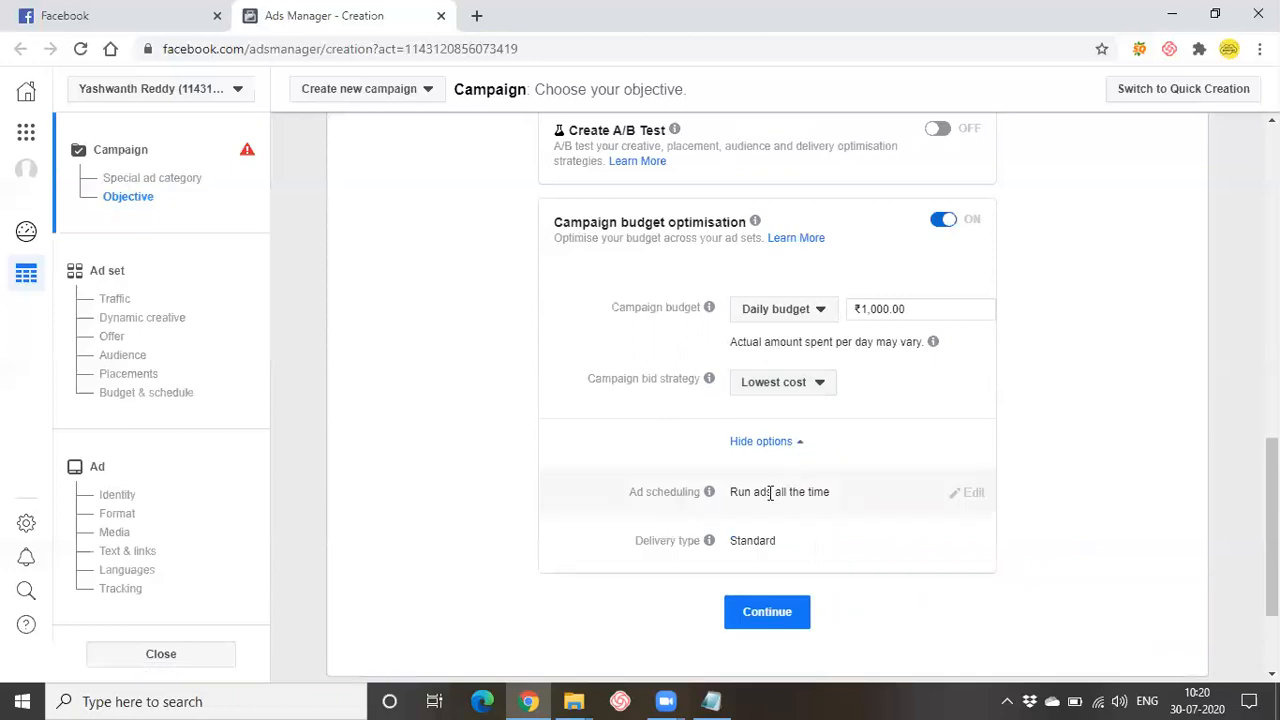
pyautogui.moveTo(733, 497); pyautogui.dragTo(866, 506)
pyautogui.click(924, 525)
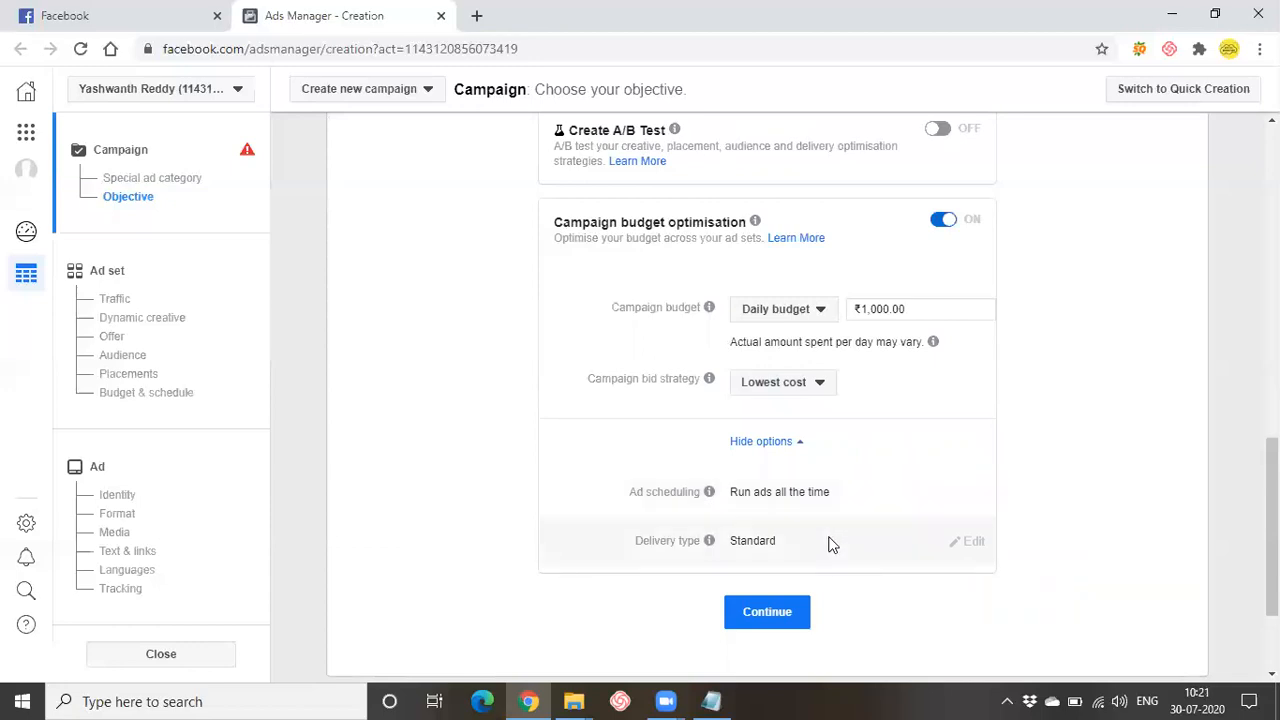
# Step: Switch the campaign budget from daily to Lifetime budget
pyautogui.click(810, 318)
pyautogui.click(813, 364)
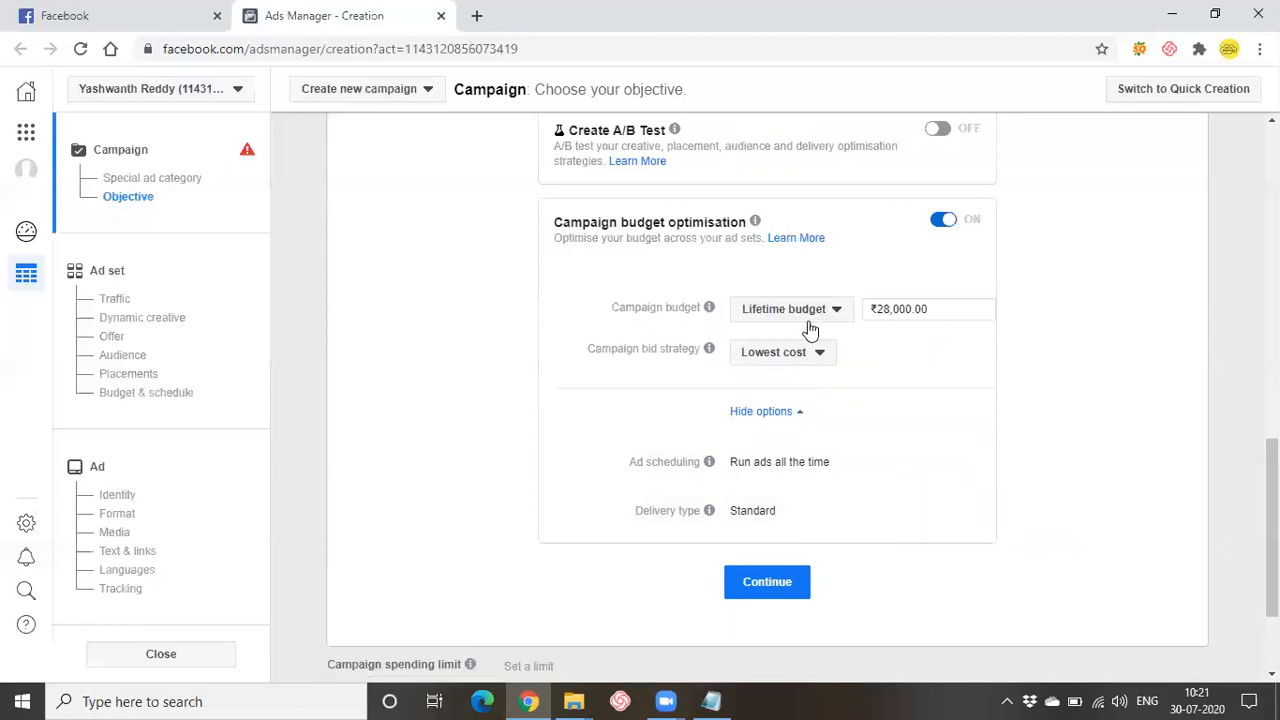
pyautogui.moveTo(877, 317); pyautogui.dragTo(916, 317)
pyautogui.click(908, 445)
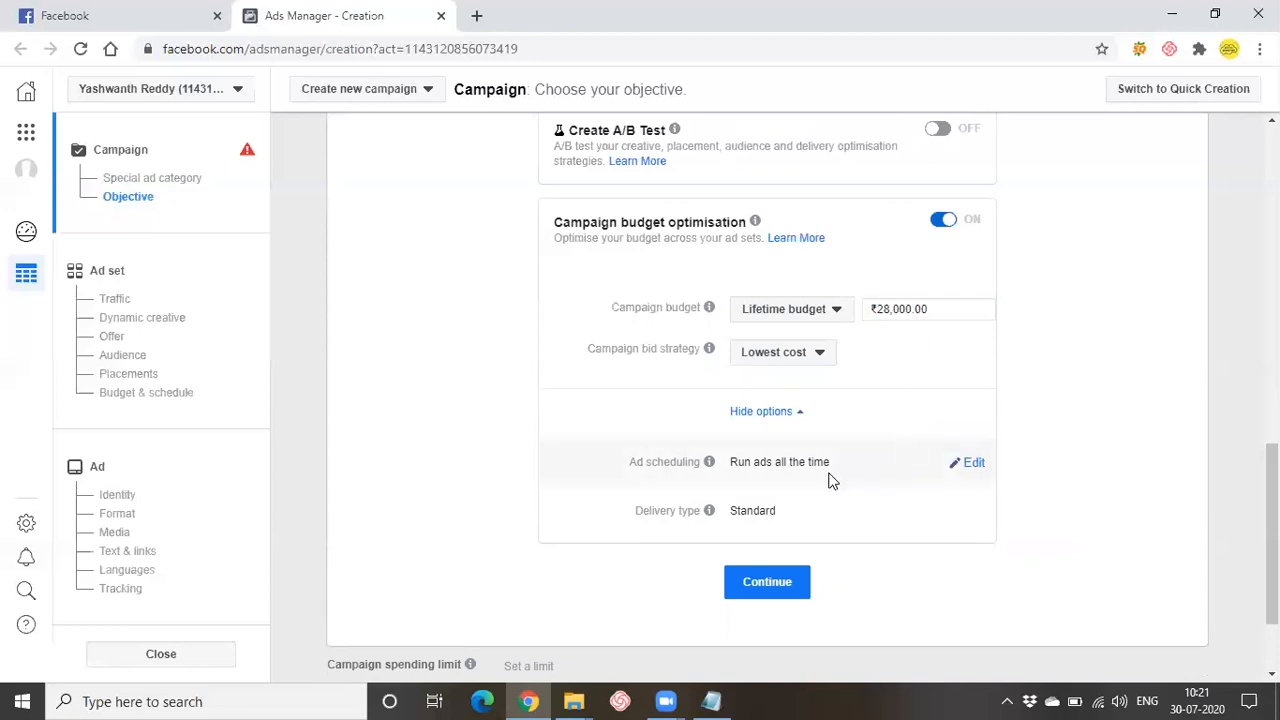
# Step: Open ad scheduling for editing, try Run ads on a schedule, and return to Run ads all the time
pyautogui.click(963, 464)
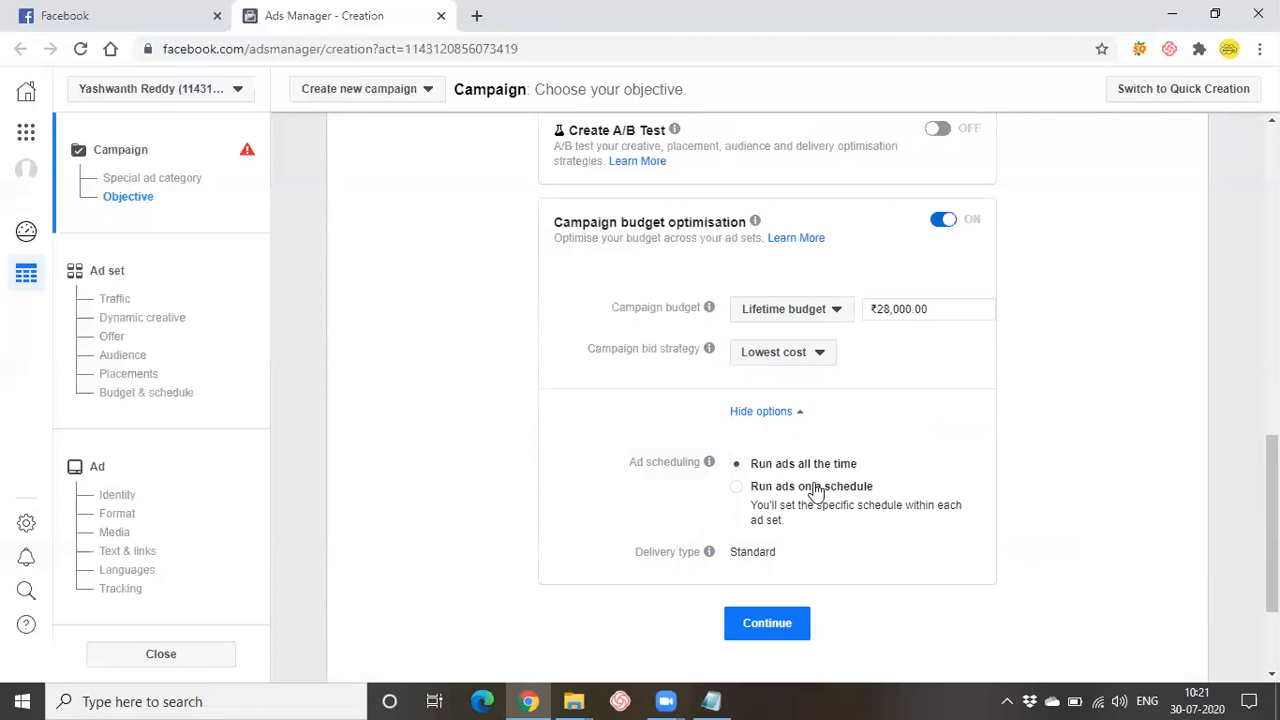
pyautogui.click(771, 495)
pyautogui.moveTo(796, 506); pyautogui.dragTo(912, 512)
pyautogui.click(737, 464)
# Step: Check the delivery type restriction, and change the campaign bid strategy to Cost cap and on to Bid cap, accepting the amount reset
pyautogui.moveTo(709, 552)
pyautogui.moveTo(958, 552)
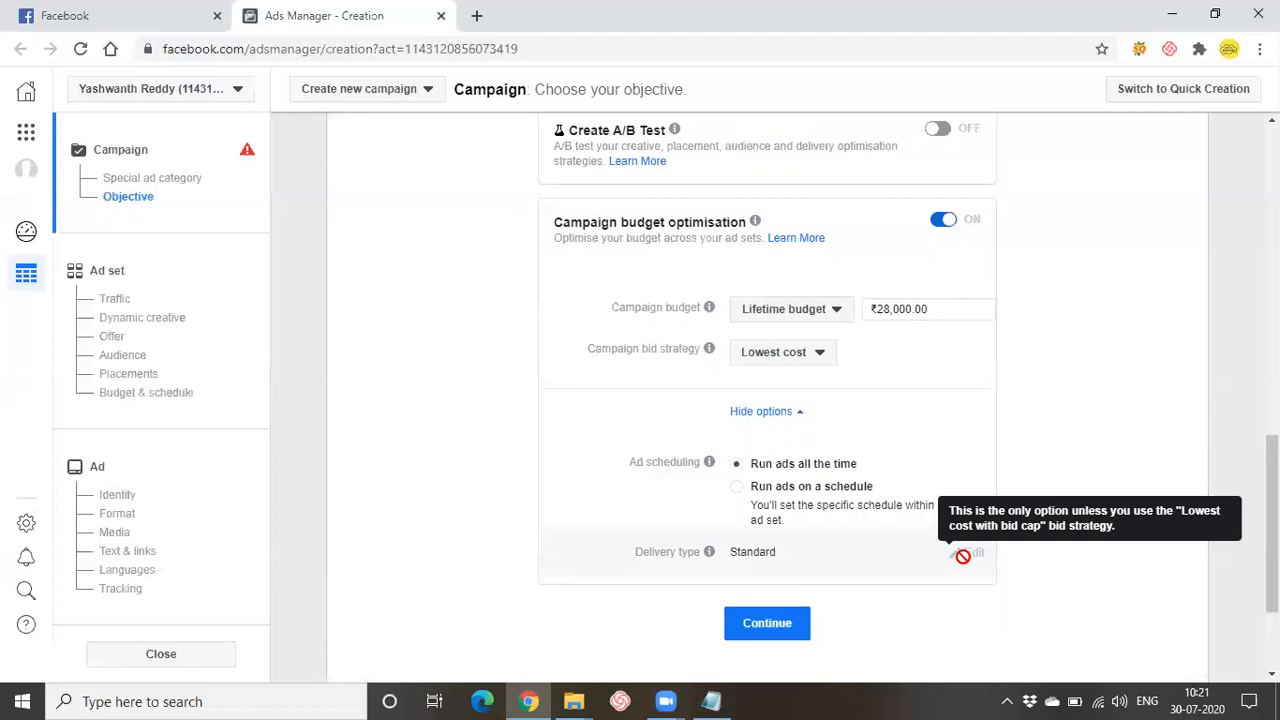
pyautogui.click(800, 354)
pyautogui.click(800, 440)
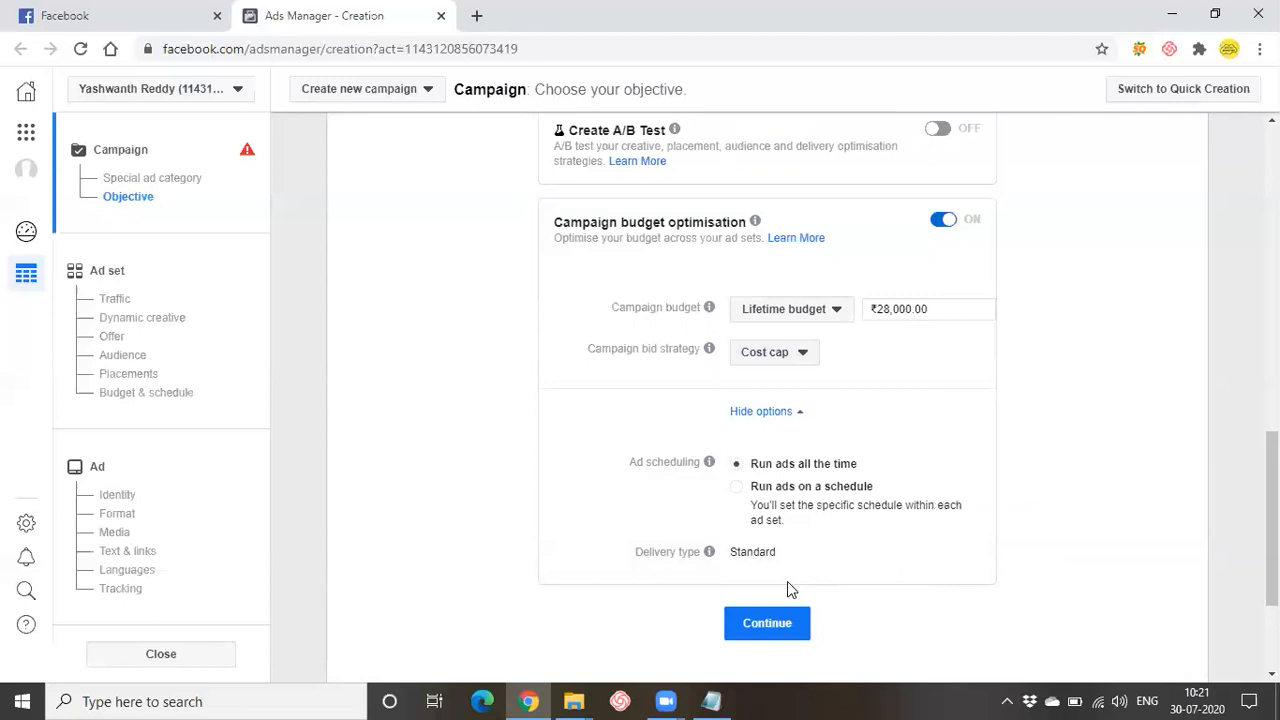
pyautogui.click(797, 358)
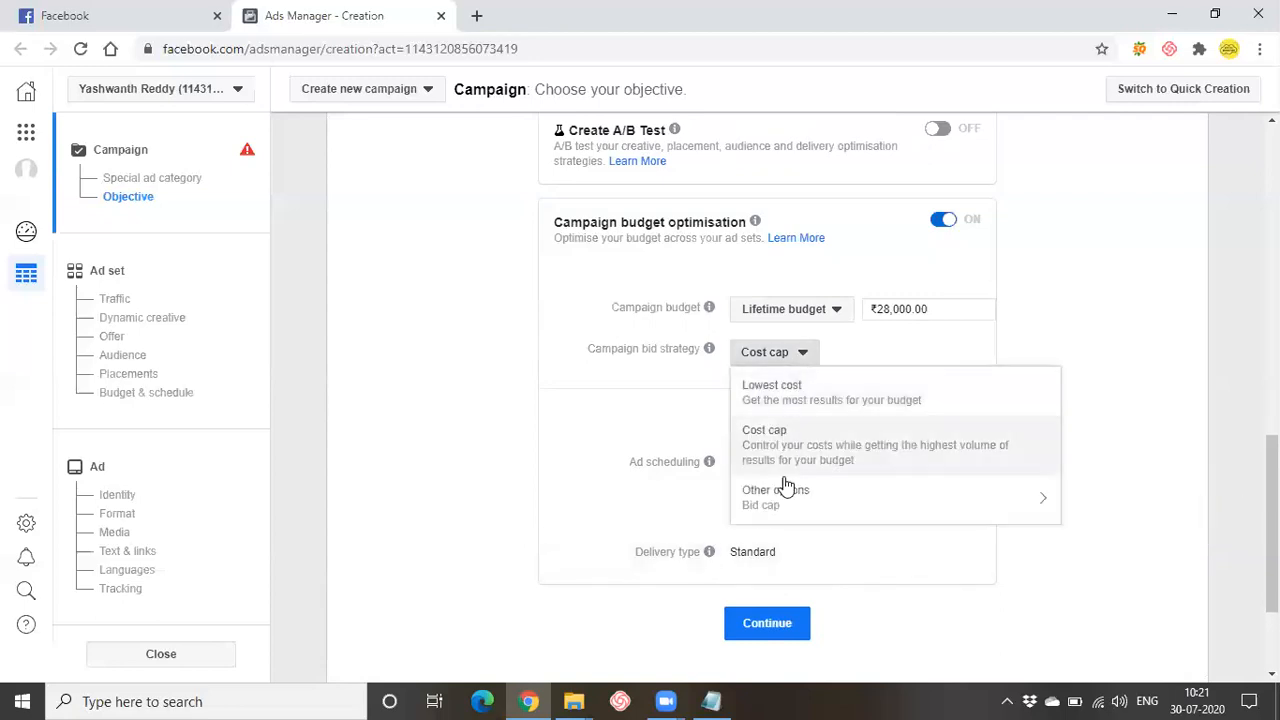
pyautogui.moveTo(775, 497)
pyautogui.click(668, 497)
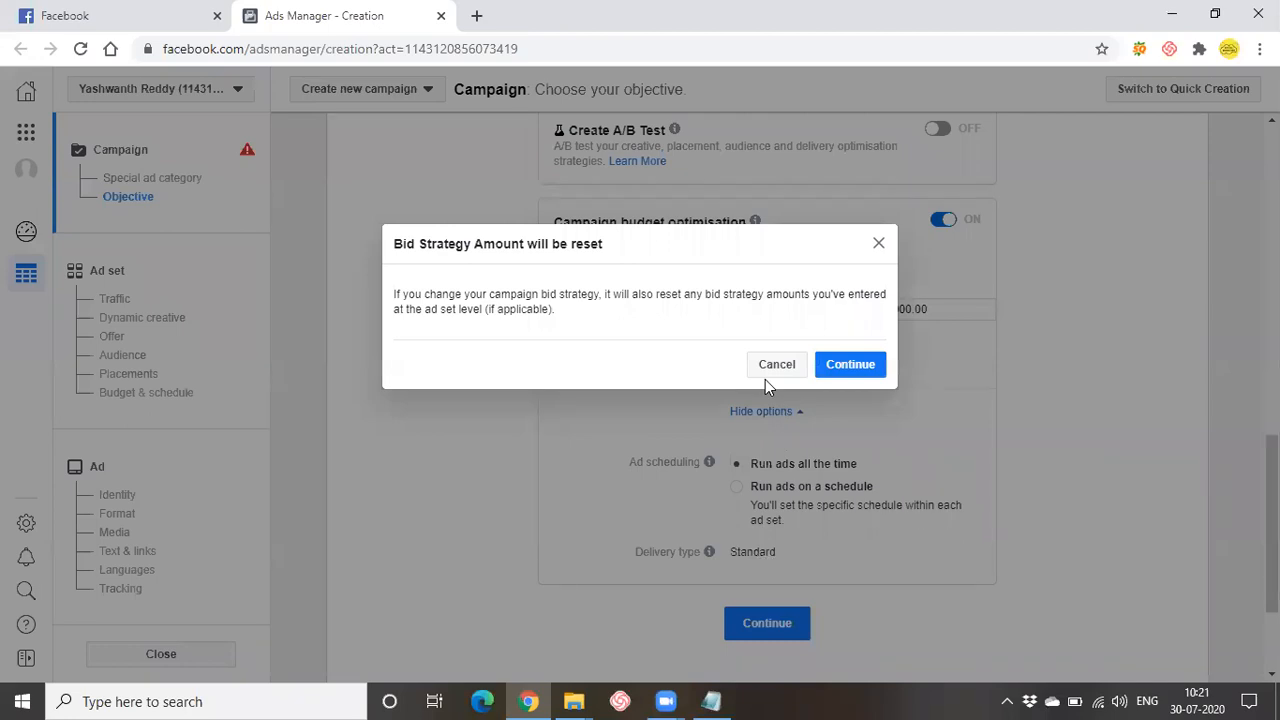
pyautogui.click(845, 368)
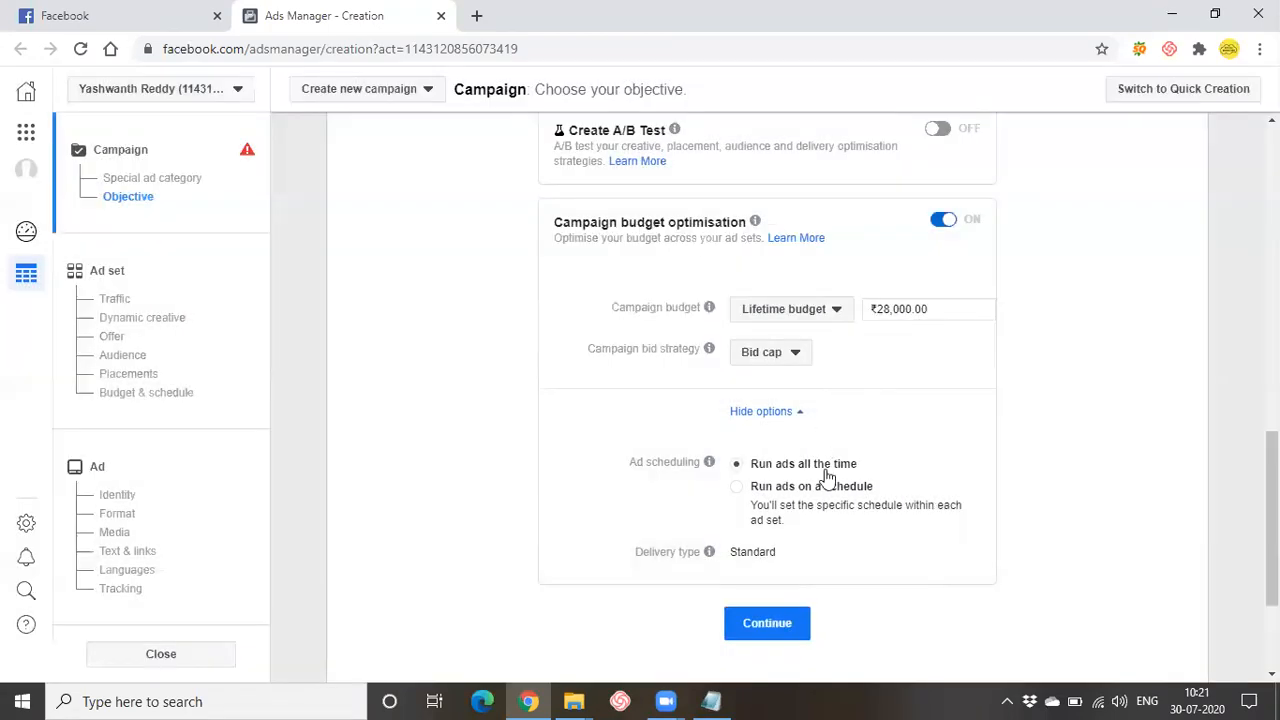
# Step: Open the delivery type for editing and compare the Standard and Accelerated options
pyautogui.click(970, 555)
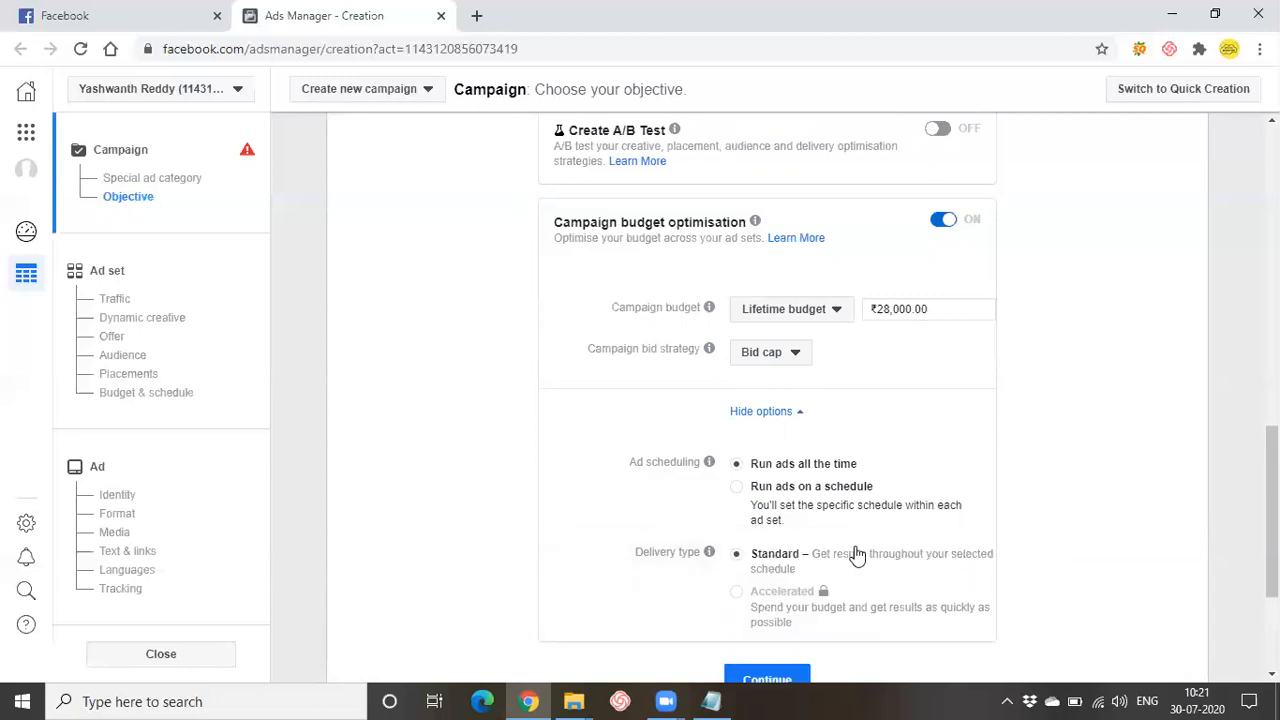
pyautogui.scroll(-1, 845, 550)
pyautogui.moveTo(776, 509)
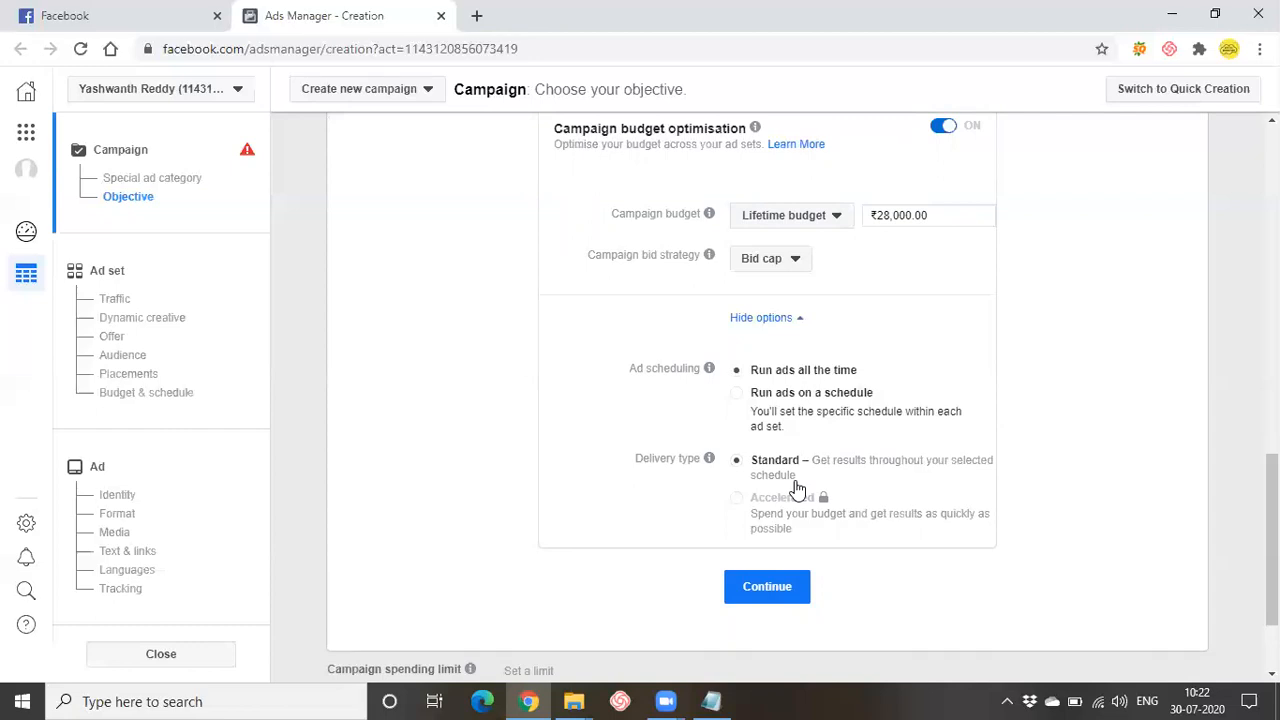
# Step: Return the campaign bid strategy to Lowest cost, accepting the bid strategy amount reset
pyautogui.click(780, 258)
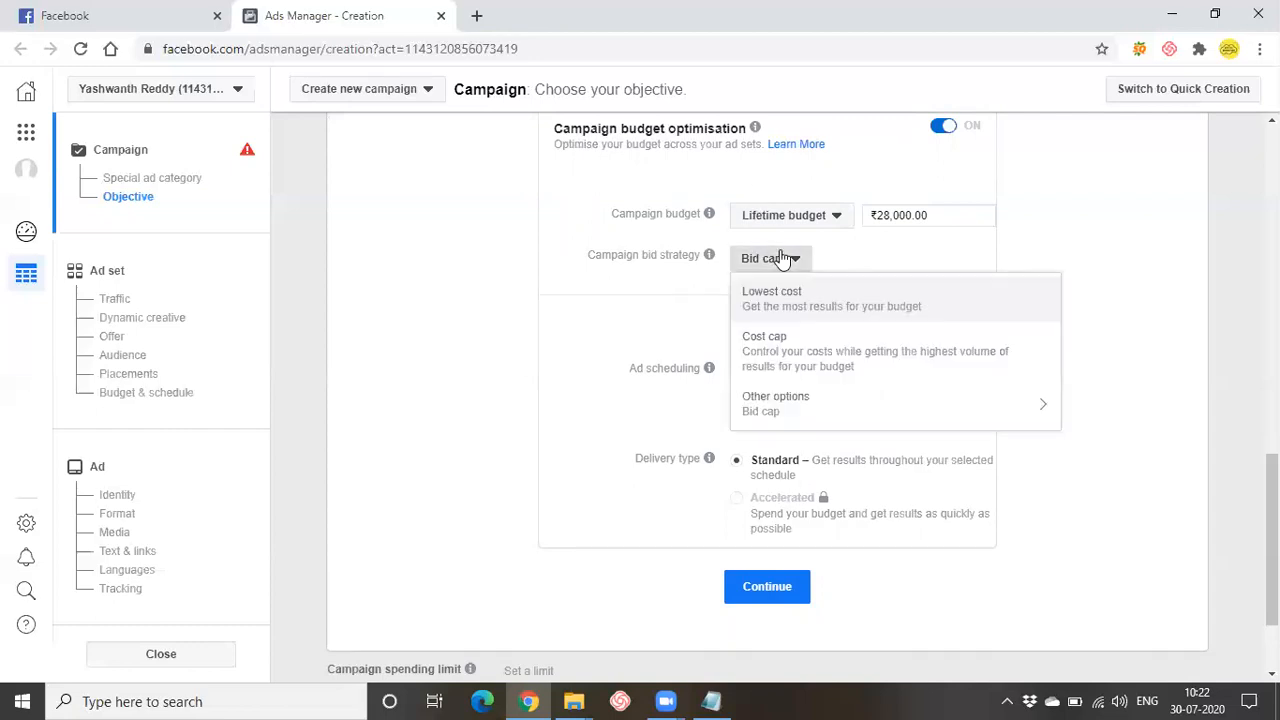
pyautogui.click(778, 297)
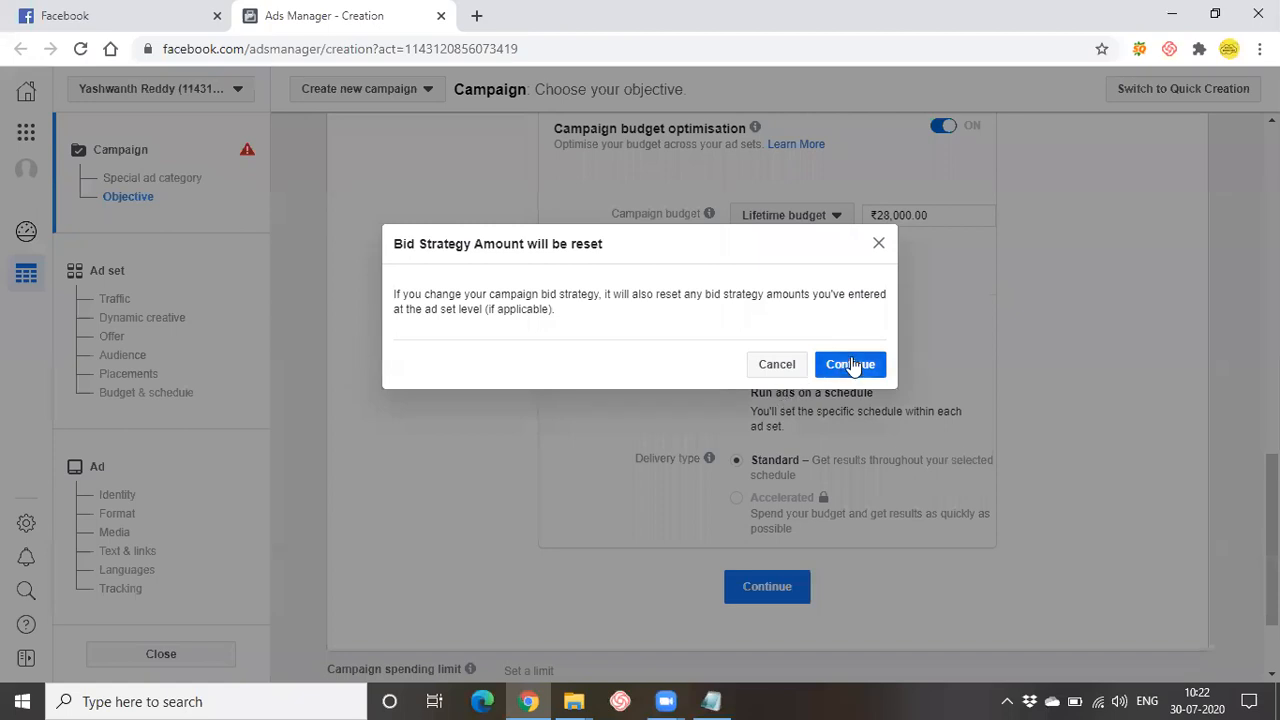
pyautogui.click(851, 366)
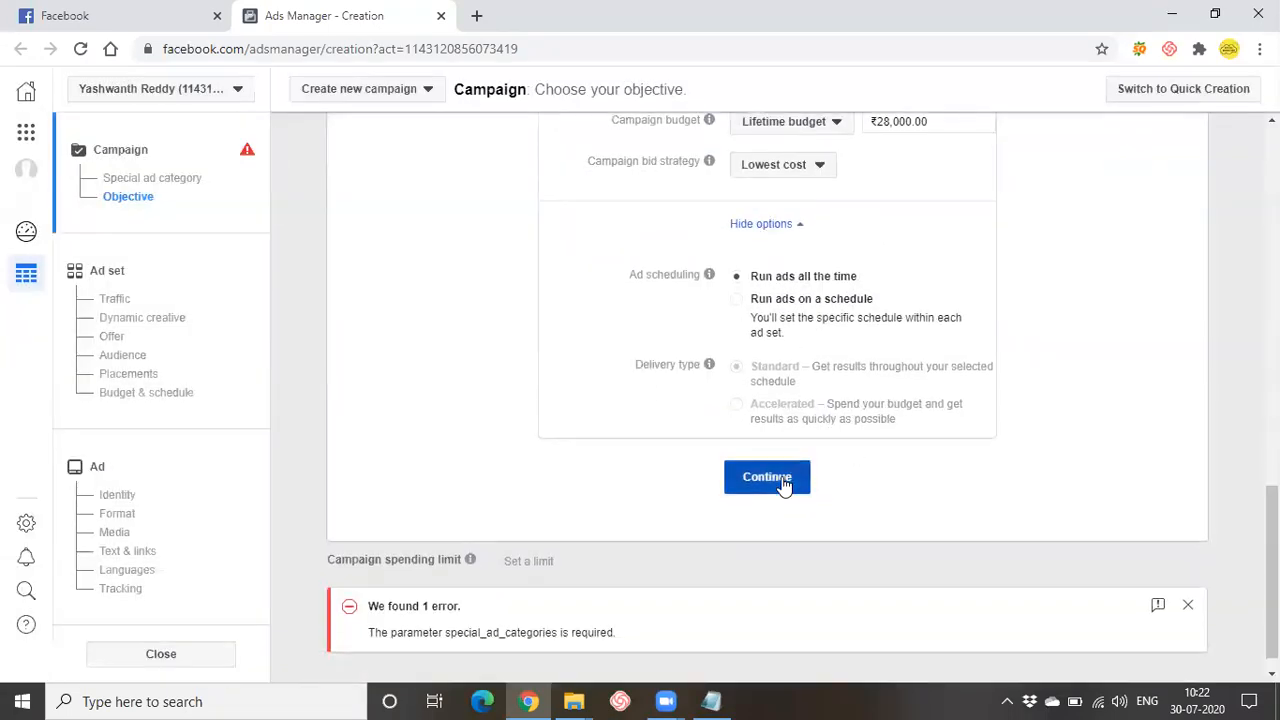
# Step: Dismiss the special ad category error and continue to the ad set setup
pyautogui.scroll(-1, 782, 486)
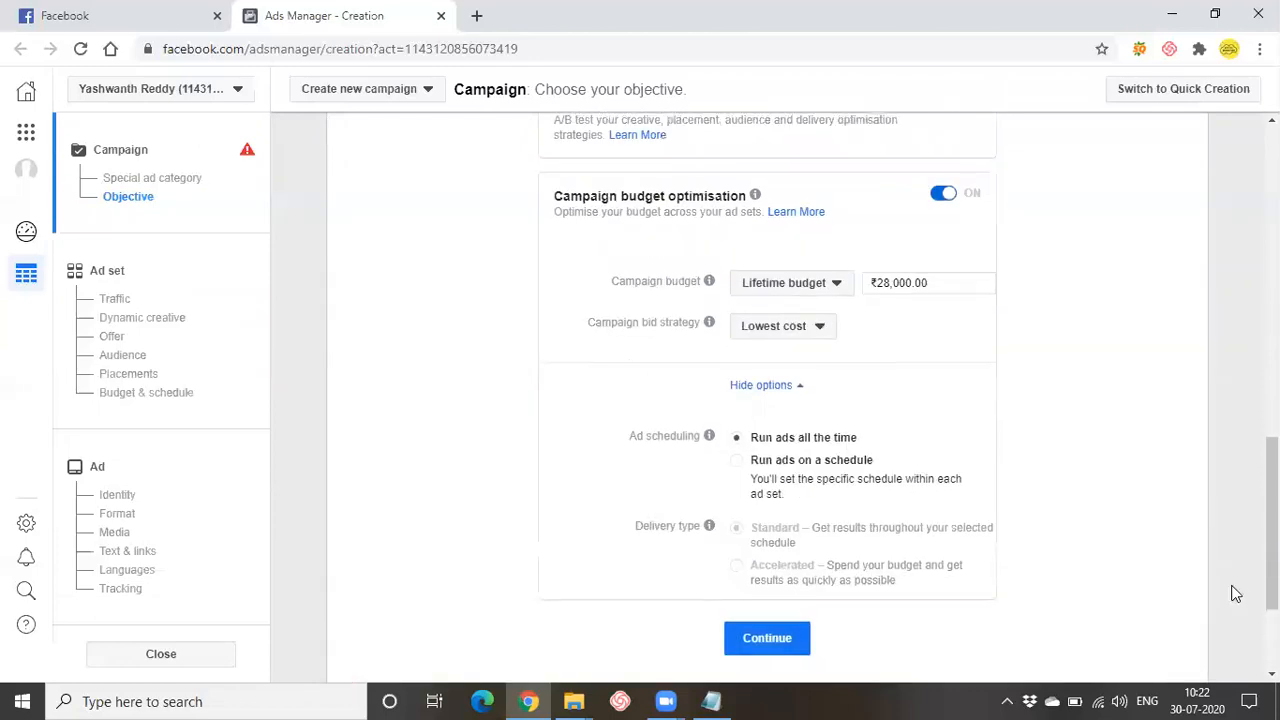
pyautogui.click(1187, 598)
pyautogui.click(763, 522)
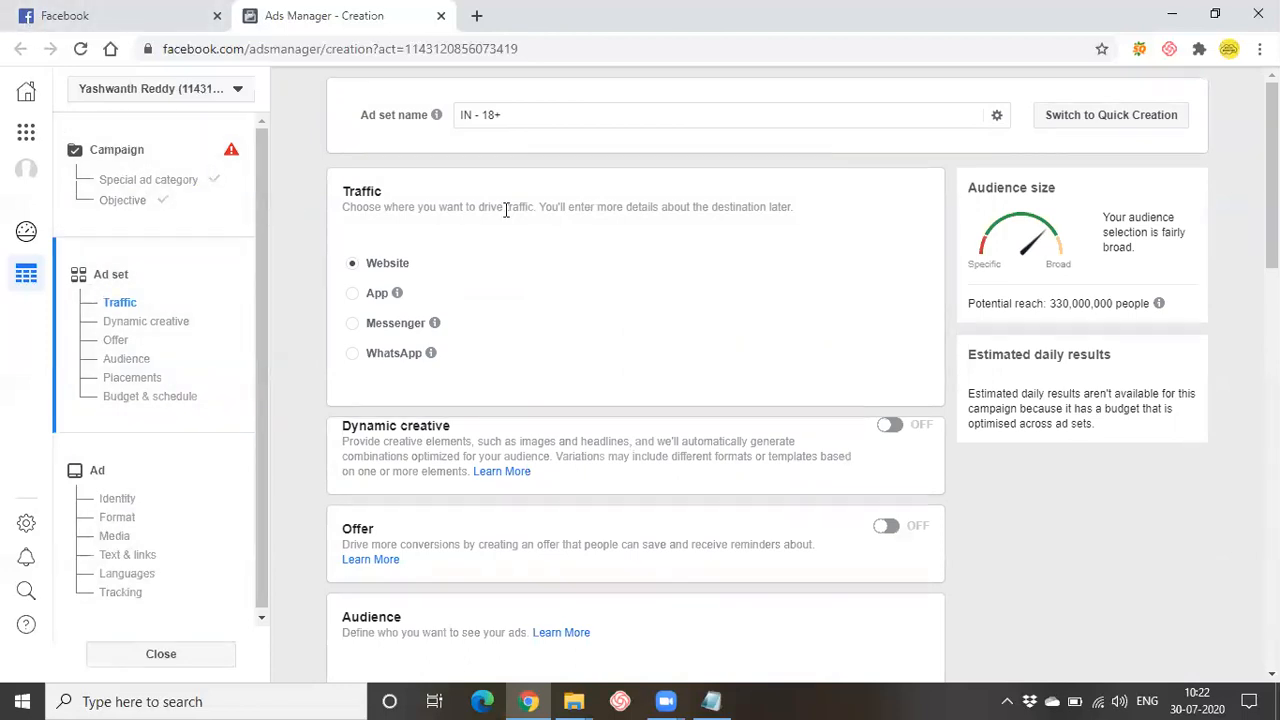
# Step: Rename the ad set as IN - Digiready website visits
pyautogui.click(545, 121)
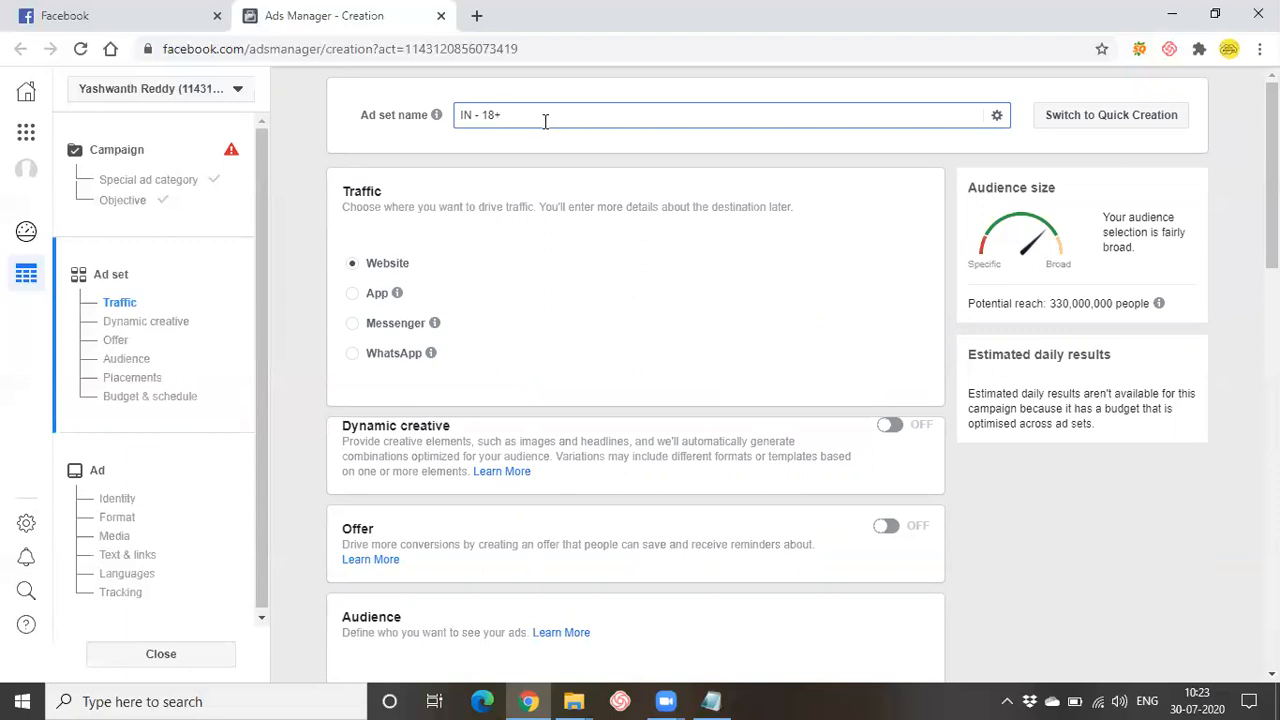
pyautogui.press('BackSpace')
pyautogui.press('BackSpace')
pyautogui.write('Digiready website visits')
# Step: Try App, Messenger and WhatsApp as the traffic destination, and return the selection to Website
pyautogui.moveTo(434, 207); pyautogui.dragTo(552, 207)
pyautogui.click(591, 307)
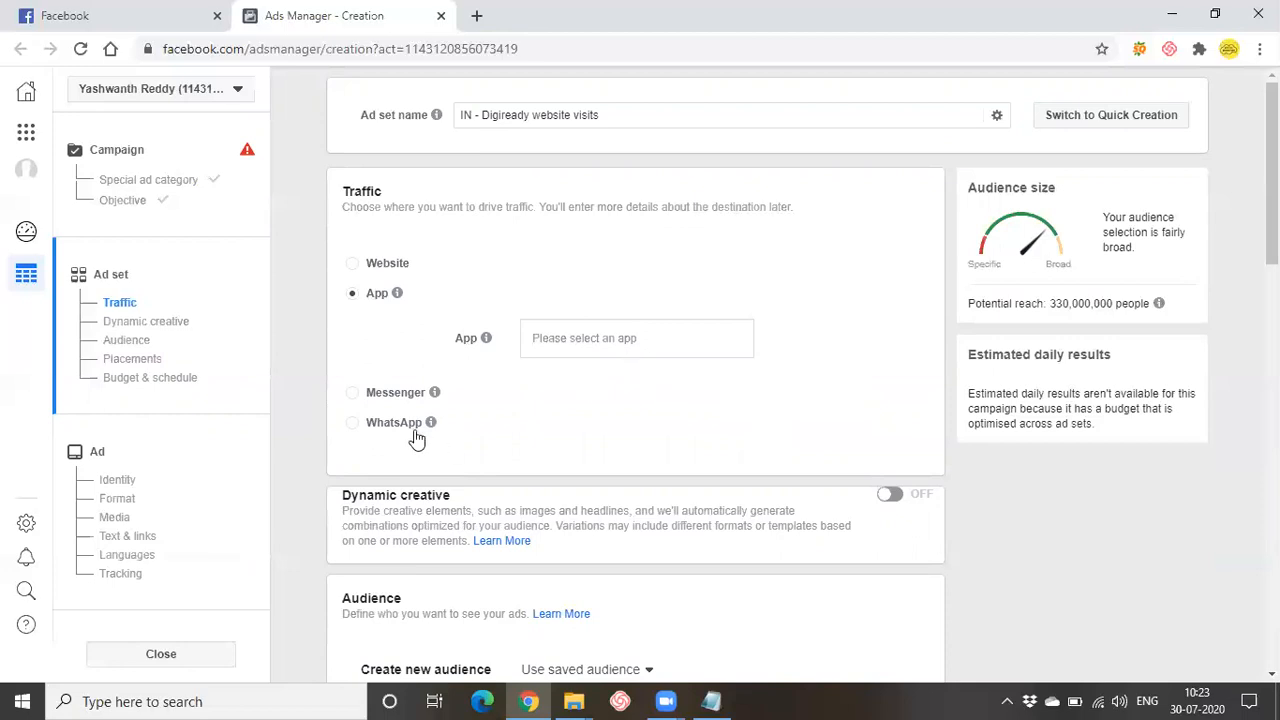
pyautogui.click(391, 394)
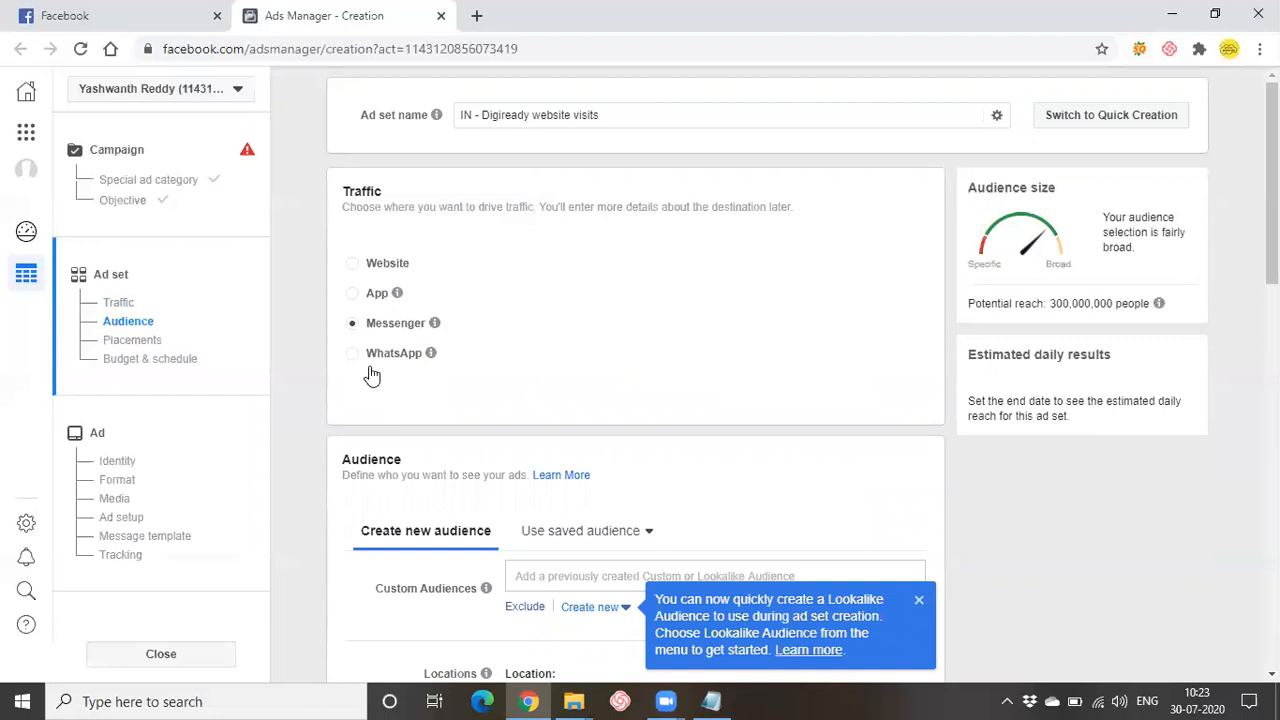
pyautogui.click(371, 360)
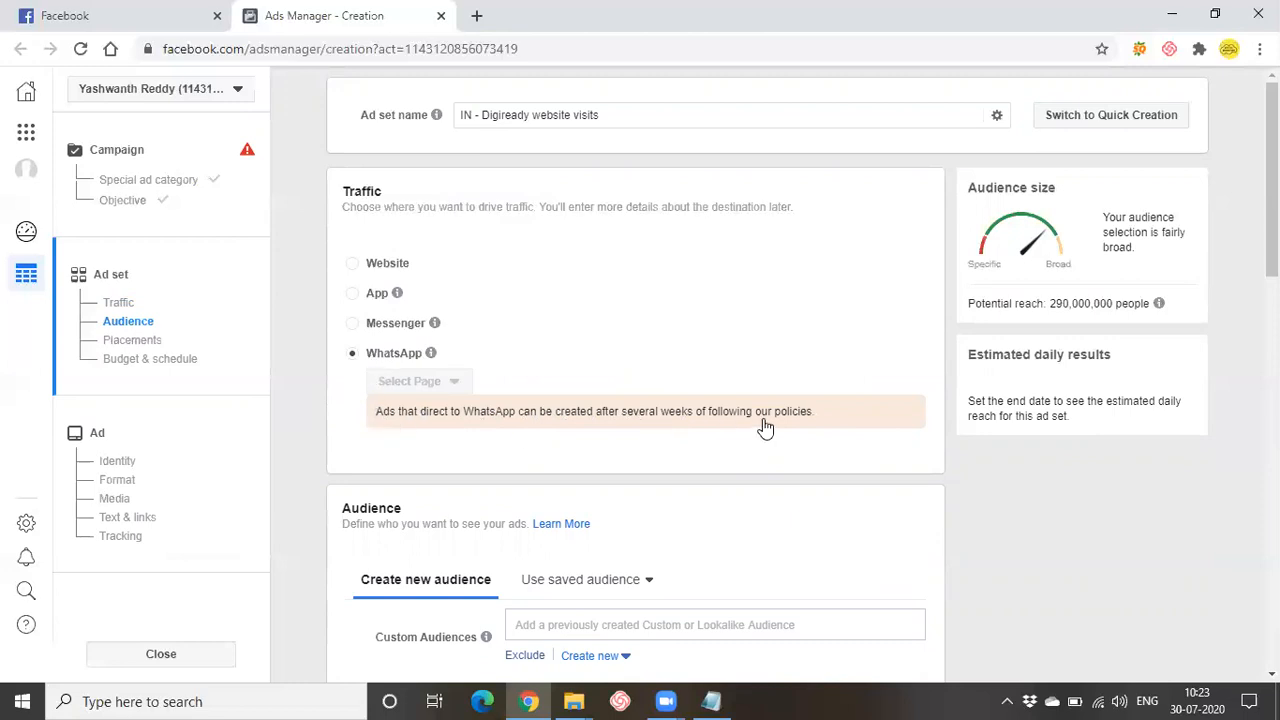
pyautogui.click(366, 273)
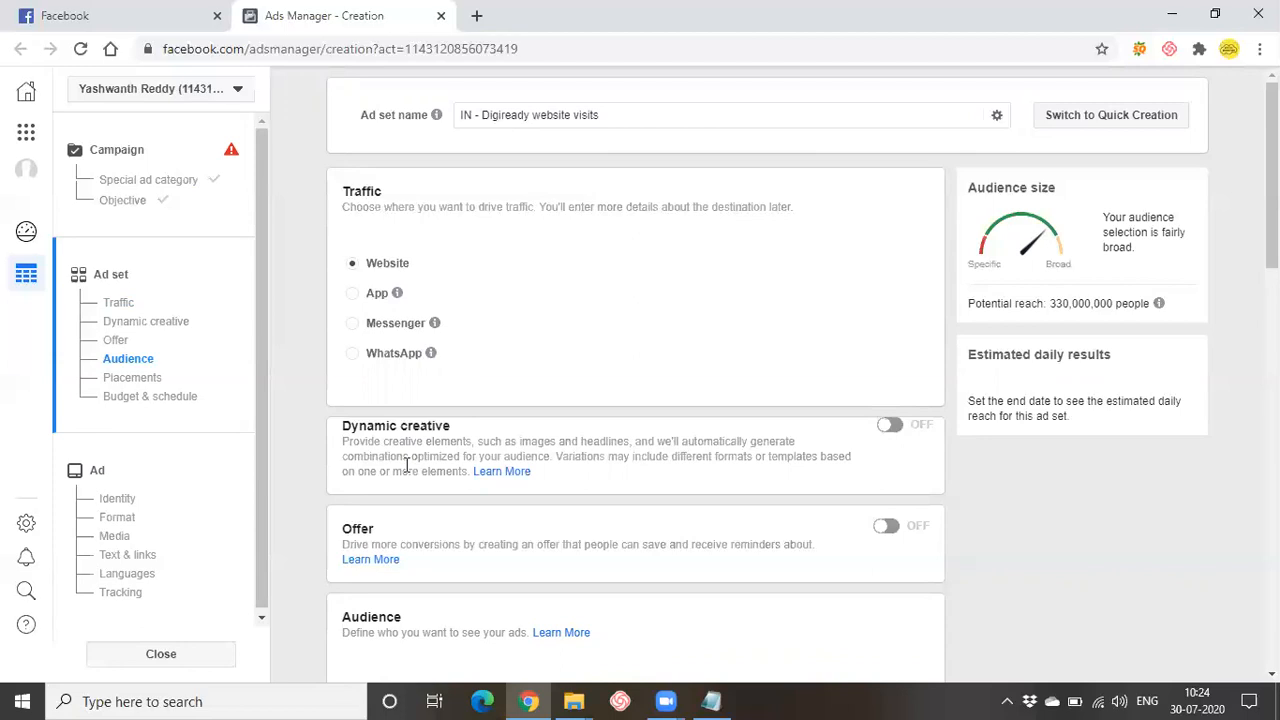
# Step: Review the Dynamic creative and Offer descriptions and the default audience settings of the ad set
pyautogui.scroll(-2, 480, 474)
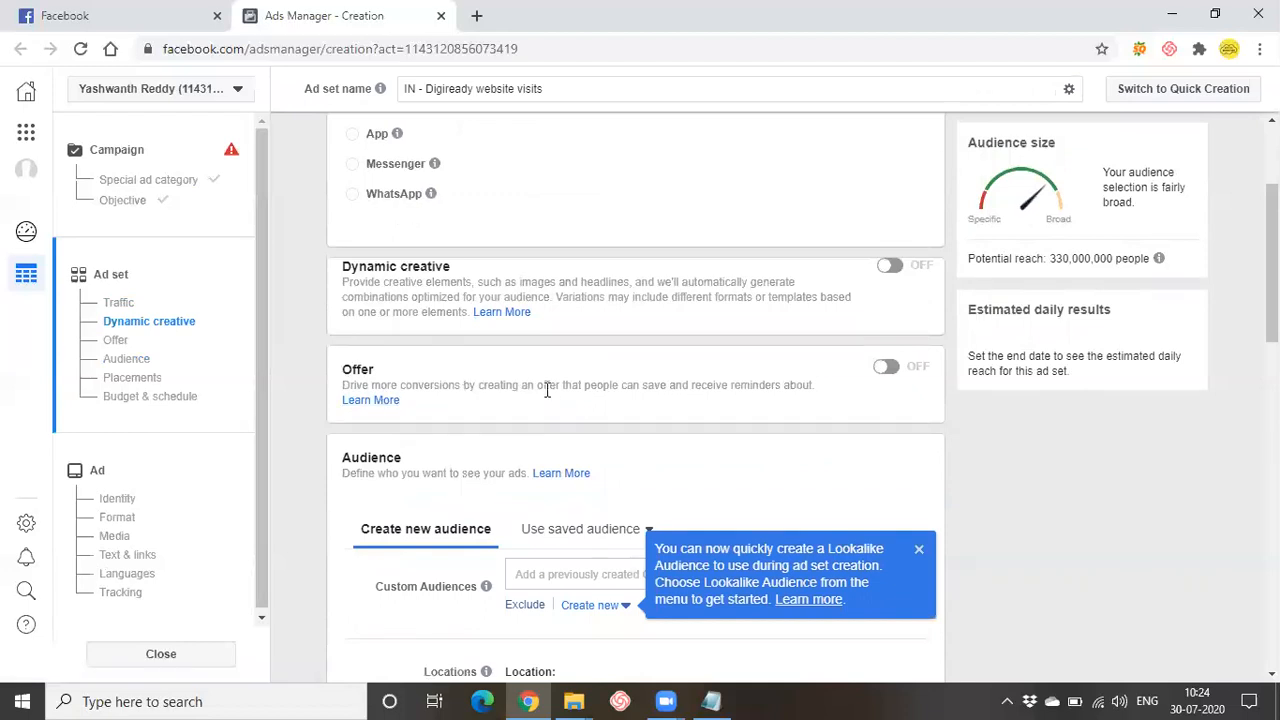
pyautogui.moveTo(547, 391); pyautogui.dragTo(709, 400)
pyautogui.click(705, 410)
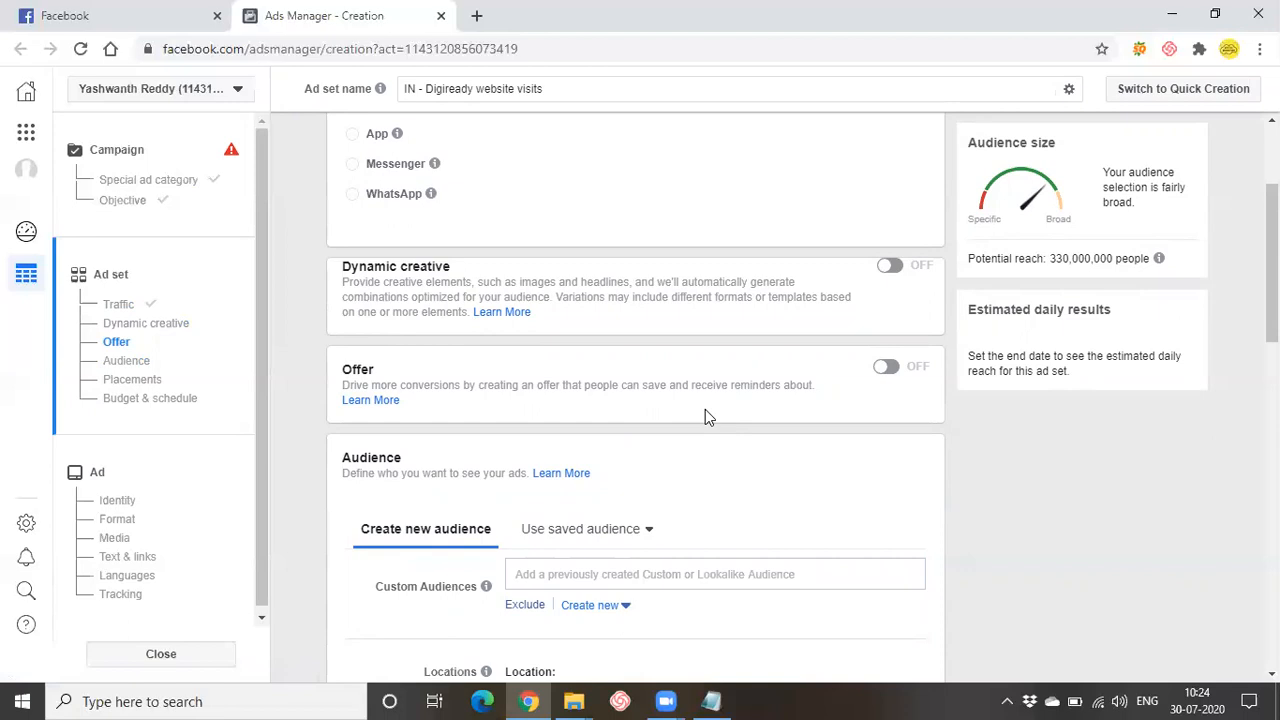
pyautogui.scroll(1, 705, 409)
pyautogui.scroll(-2, 705, 409)
pyautogui.scroll(-2, 705, 417)
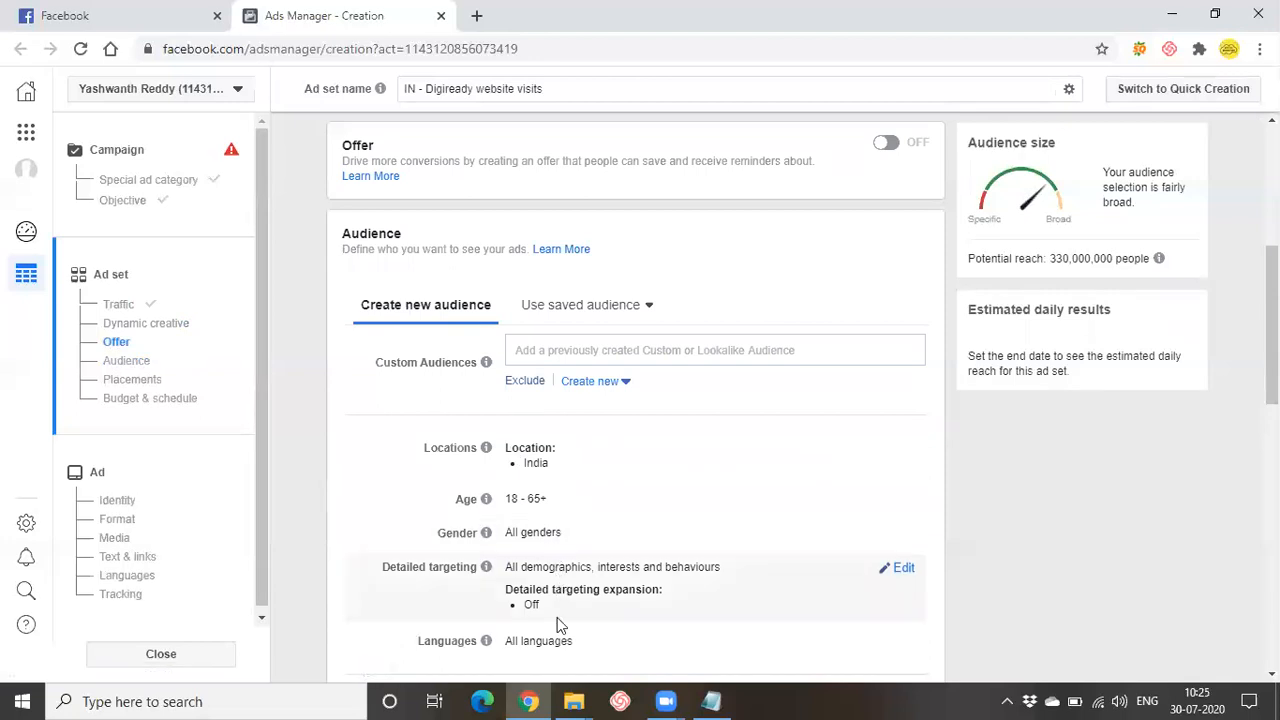
# Step: Check the saved audiences available for the ad set and close the list
pyautogui.click(557, 311)
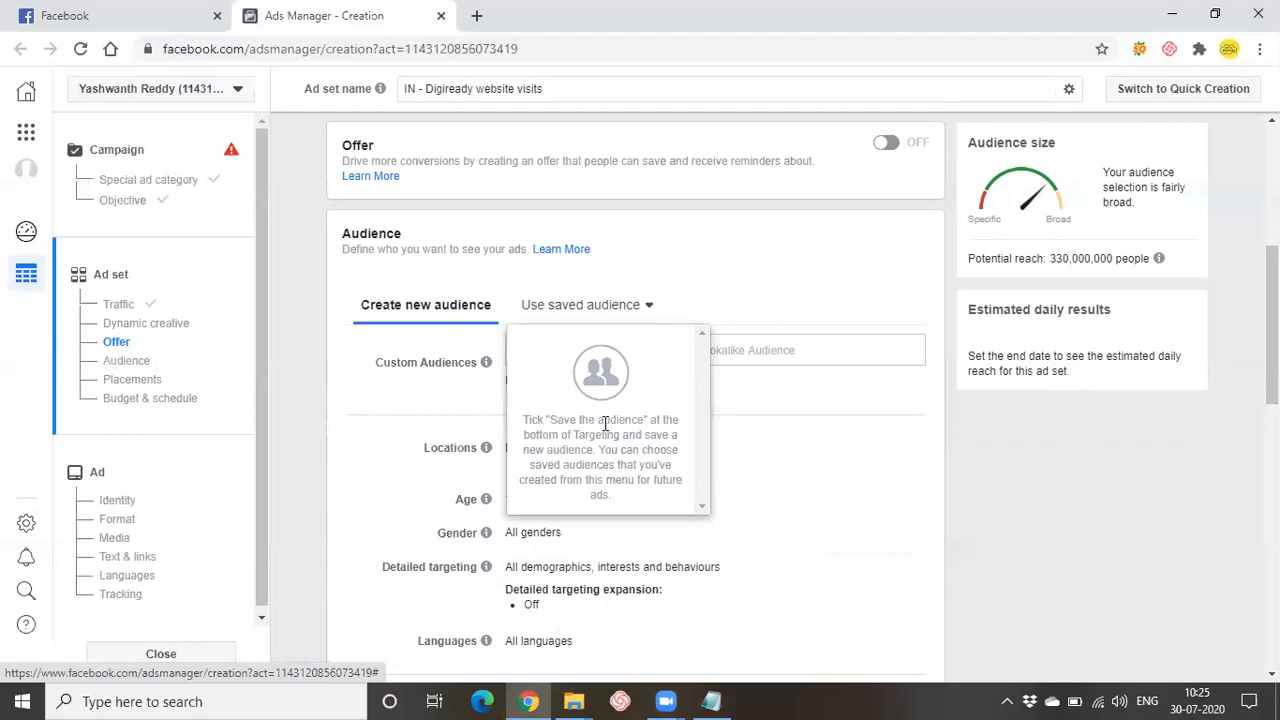
pyautogui.scroll(-3, 600, 440)
pyautogui.scroll(3, 595, 400)
pyautogui.click(770, 487)
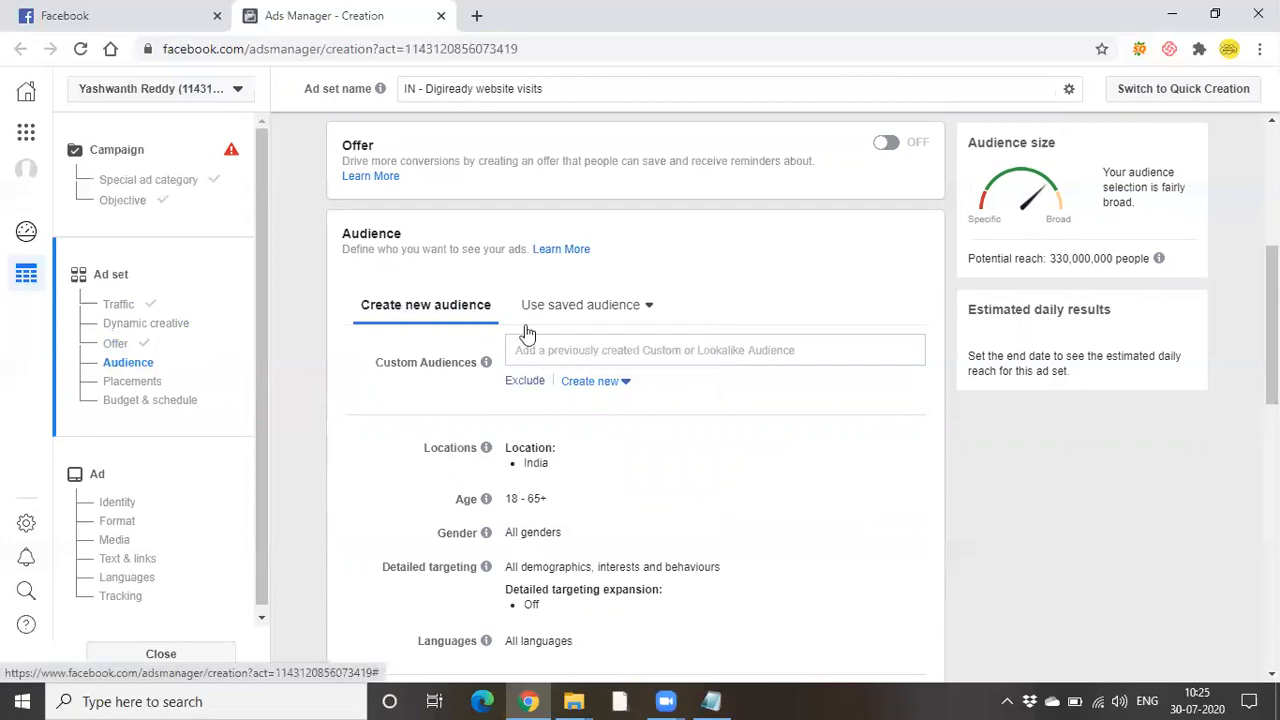
# Step: Search the custom and lookalike audiences for Digiready Audience and close the list
pyautogui.click(597, 355)
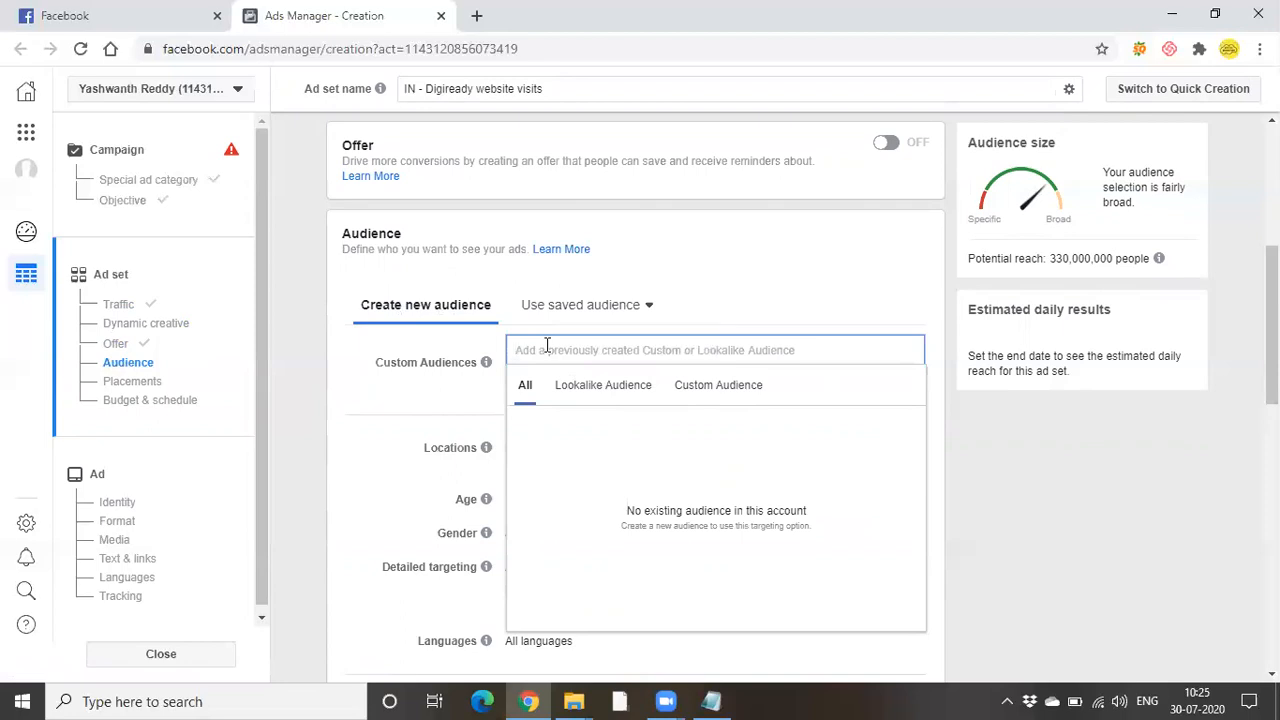
pyautogui.write('Digiready Audience')
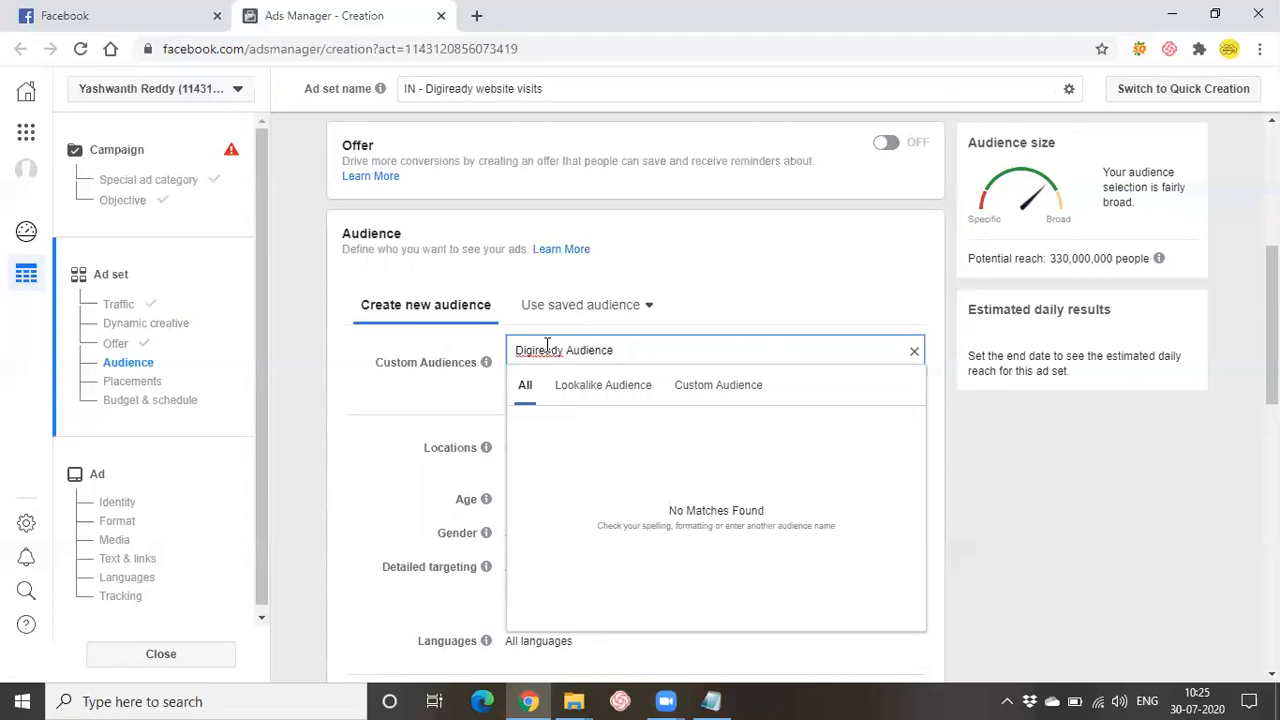
pyautogui.click(691, 323)
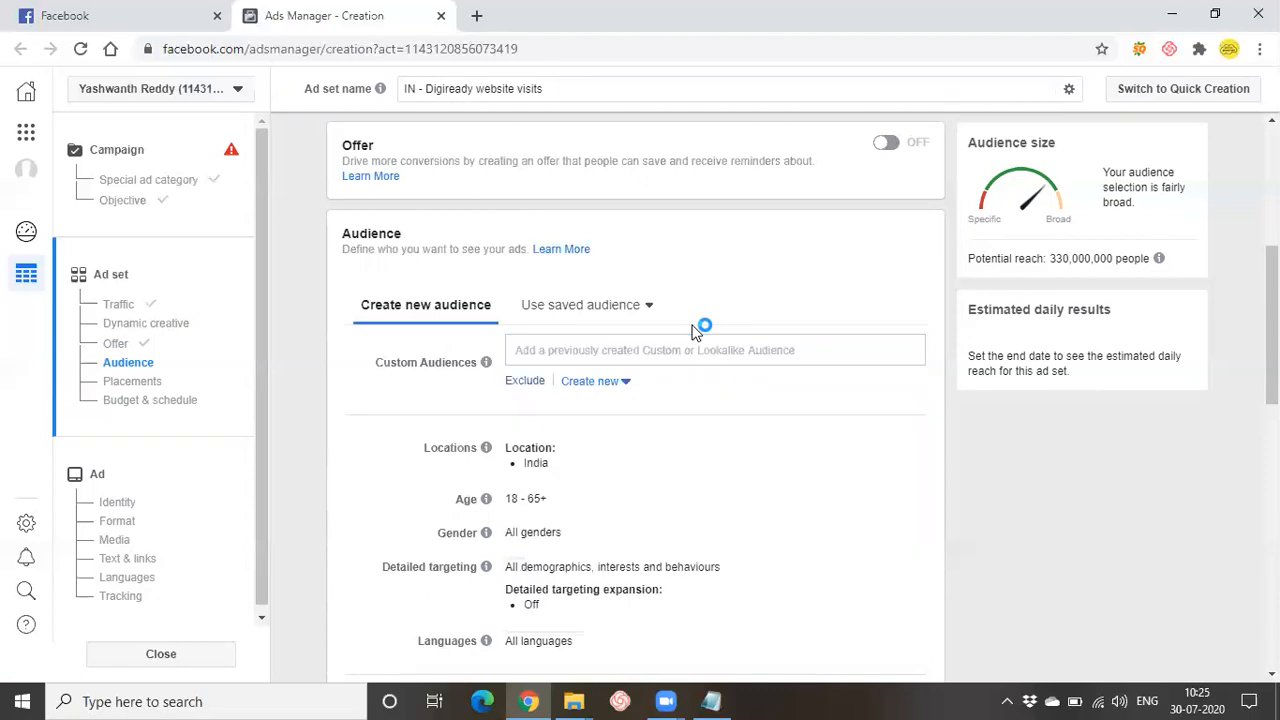
# Step: Check the options for creating a new custom or lookalike audience and close them
pyautogui.click(592, 387)
pyautogui.click(617, 428)
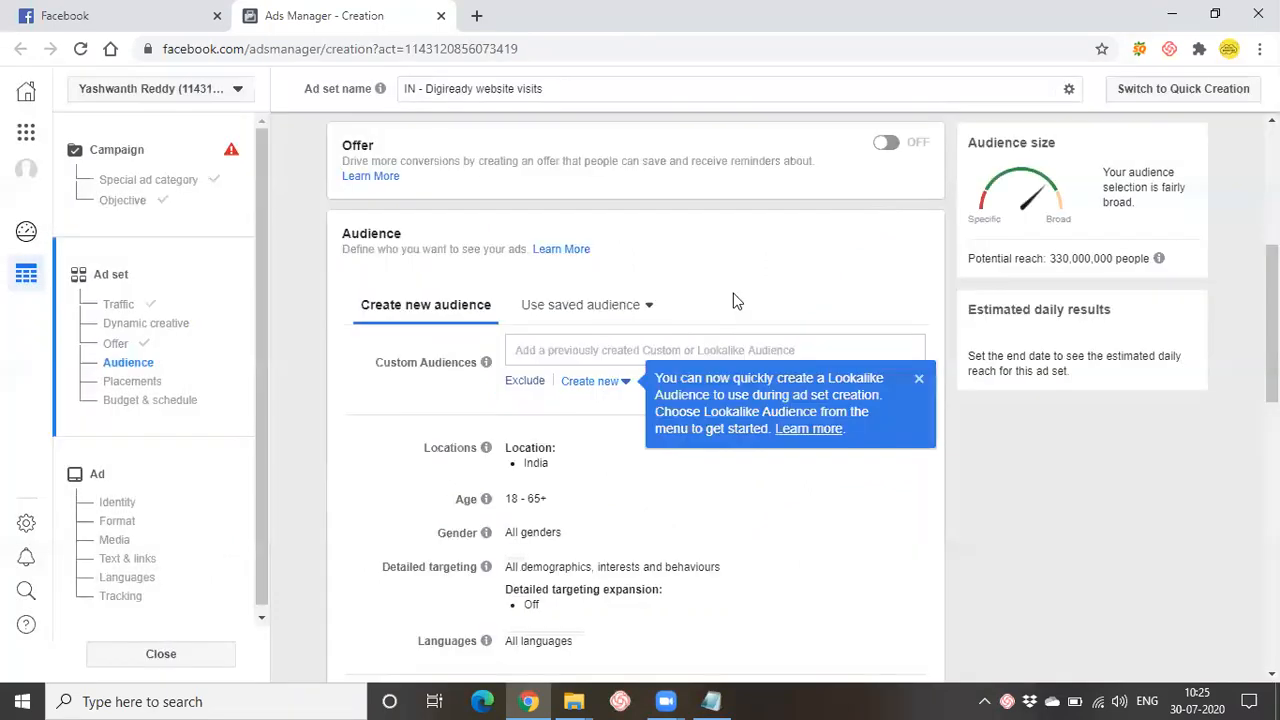
pyautogui.click(1060, 127)
# Step: Look up "digiready Audience" among the previously created audiences and close the list
pyautogui.click(520, 350)
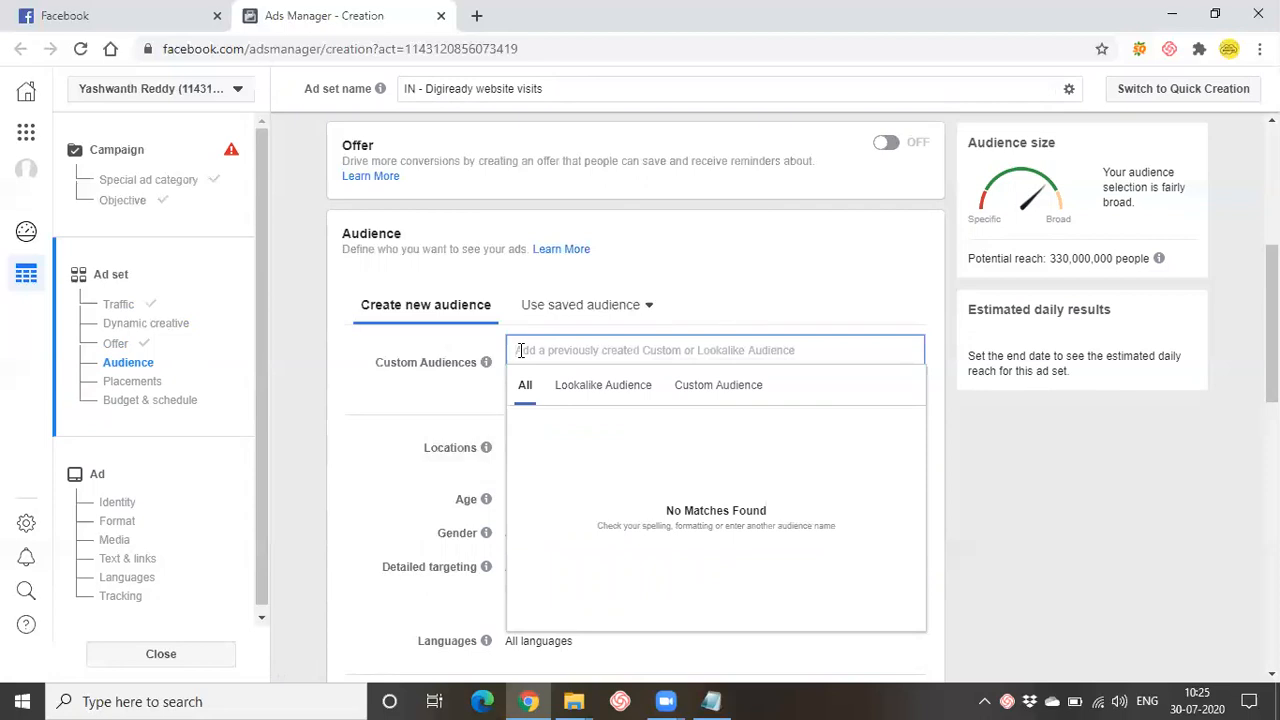
pyautogui.write('d')
pyautogui.press('BackSpace')
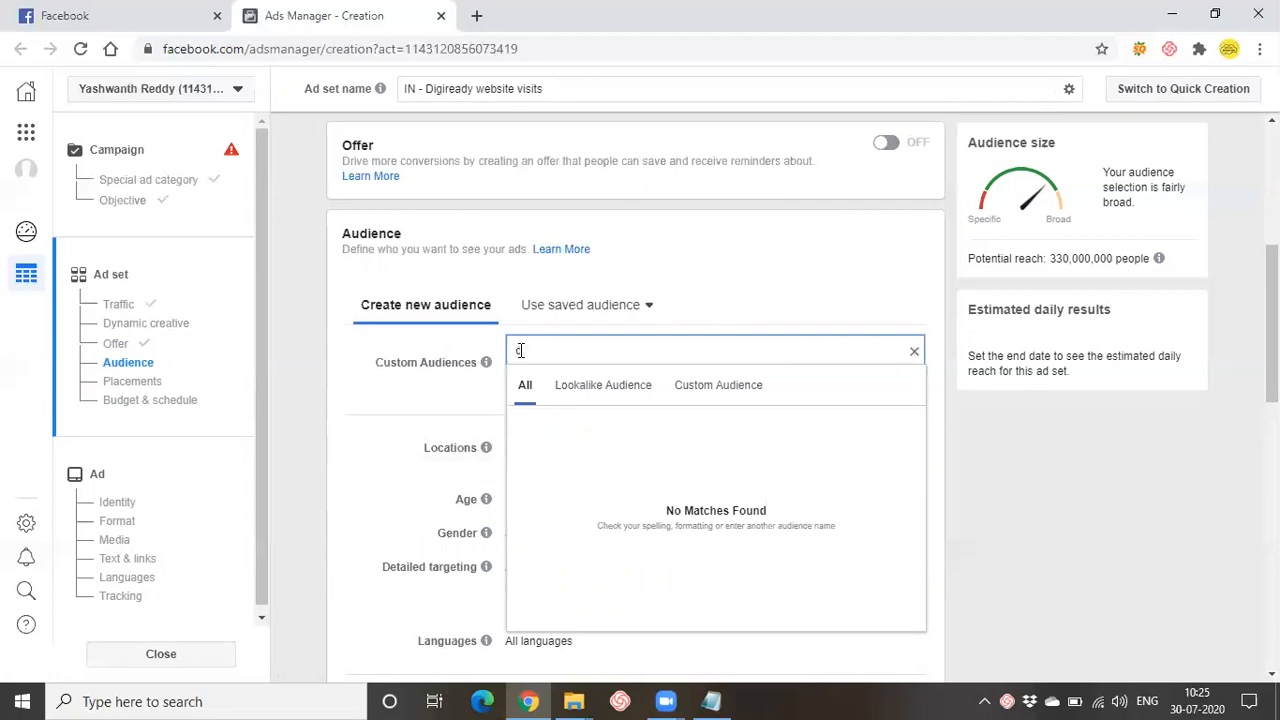
pyautogui.write('igiready Audienc')
pyautogui.write('ence')
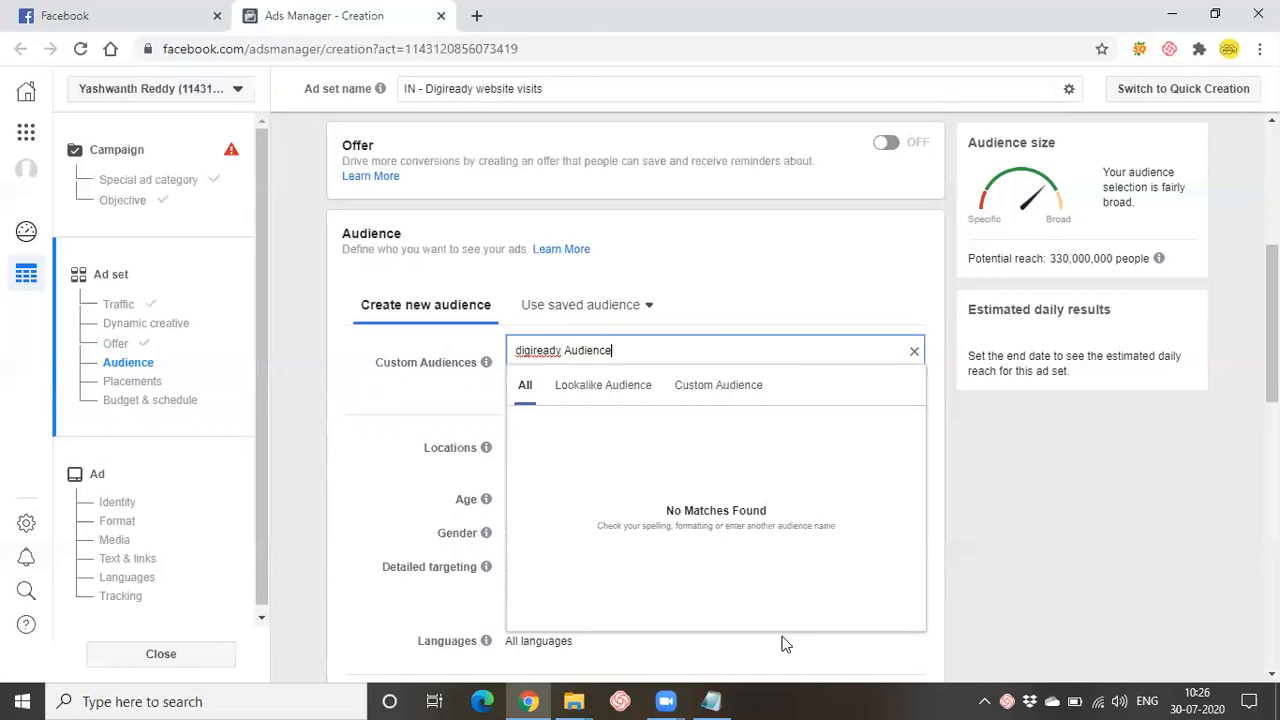
pyautogui.click(785, 644)
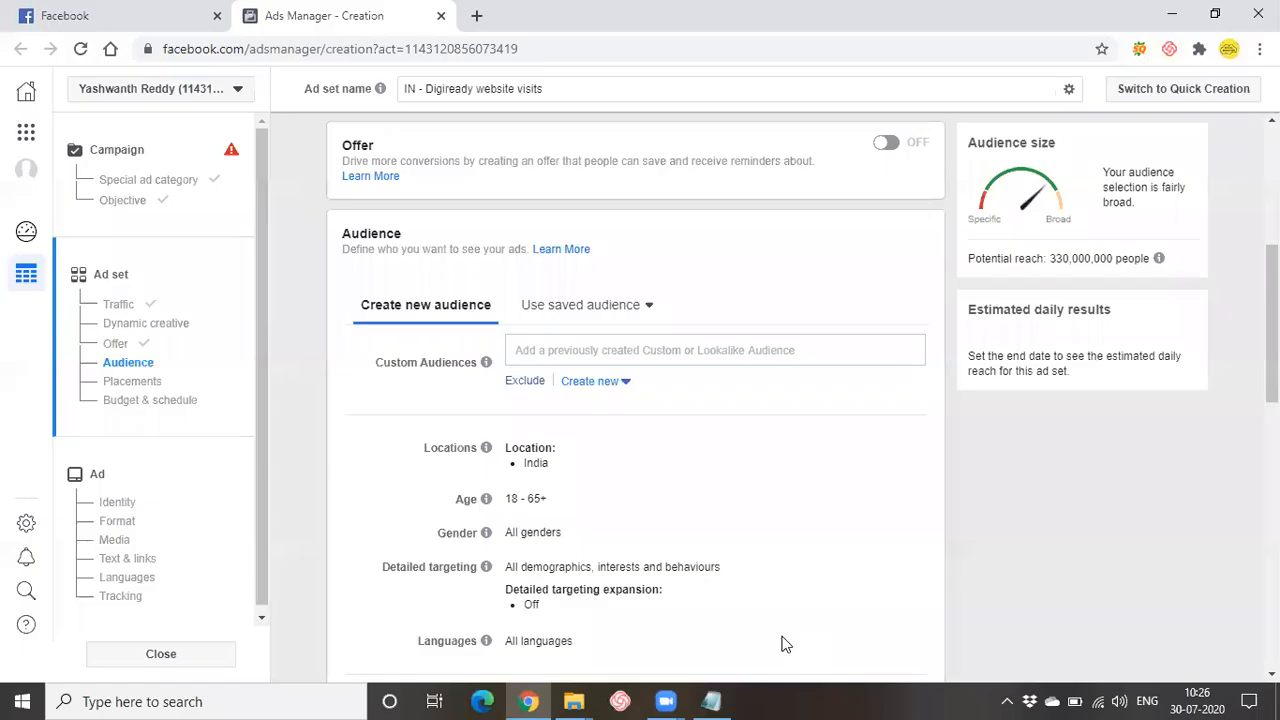
# Step: Review the ad set's default audience settings and check the custom audience list again
pyautogui.scroll(-1, 785, 644)
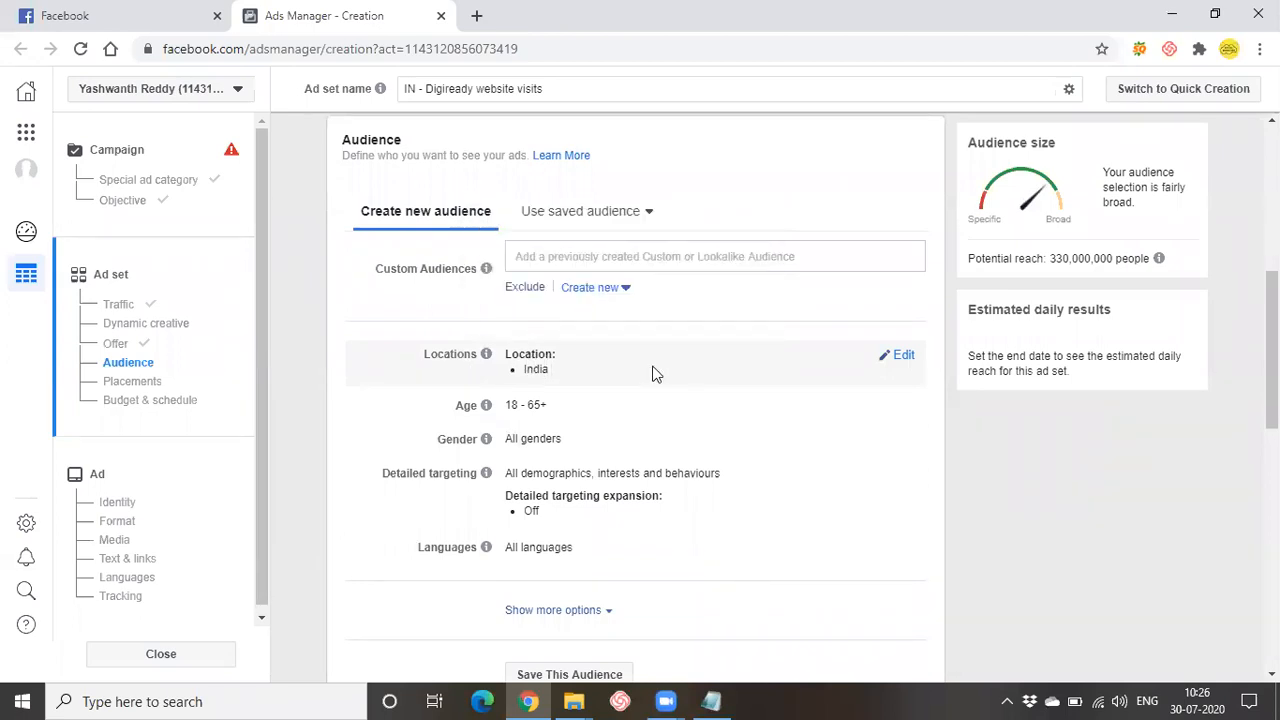
pyautogui.scroll(-3, 655, 375)
pyautogui.scroll(4, 611, 432)
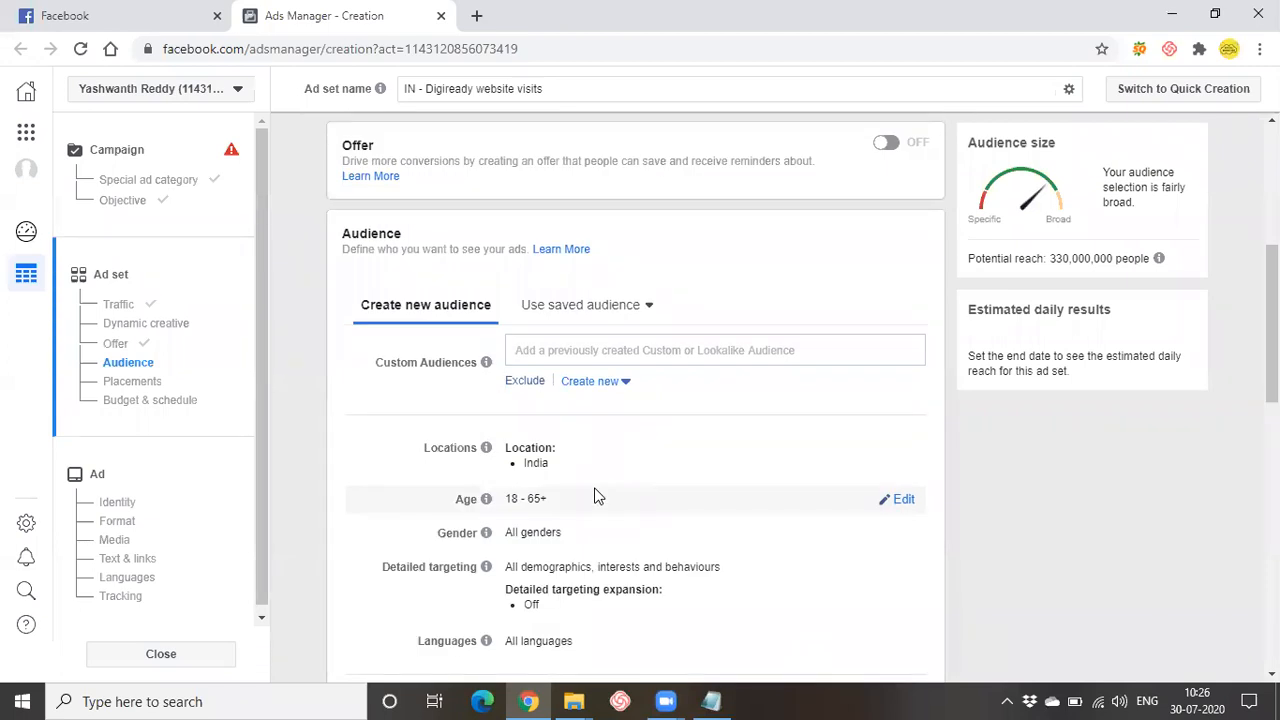
pyautogui.click(607, 352)
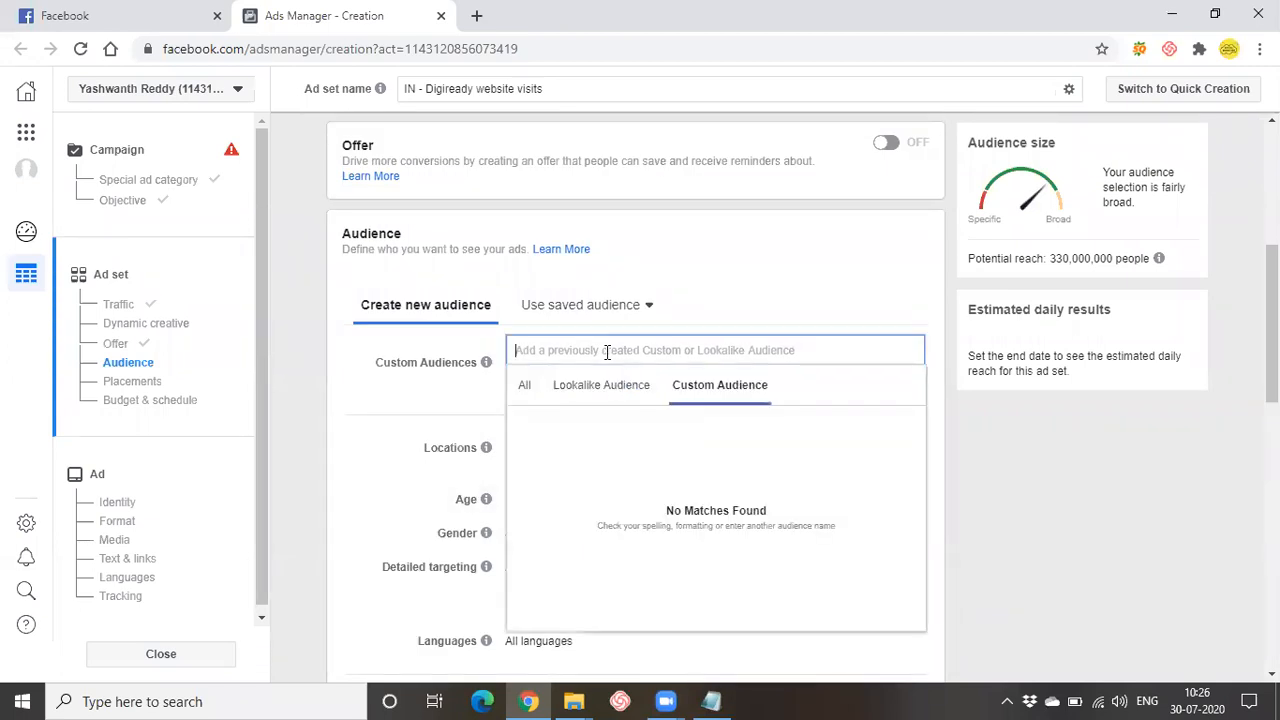
pyautogui.click(455, 400)
# Step: Edit the audience locations to include the city Hyderabad, Telangana, India
pyautogui.scroll(-1, 500, 420)
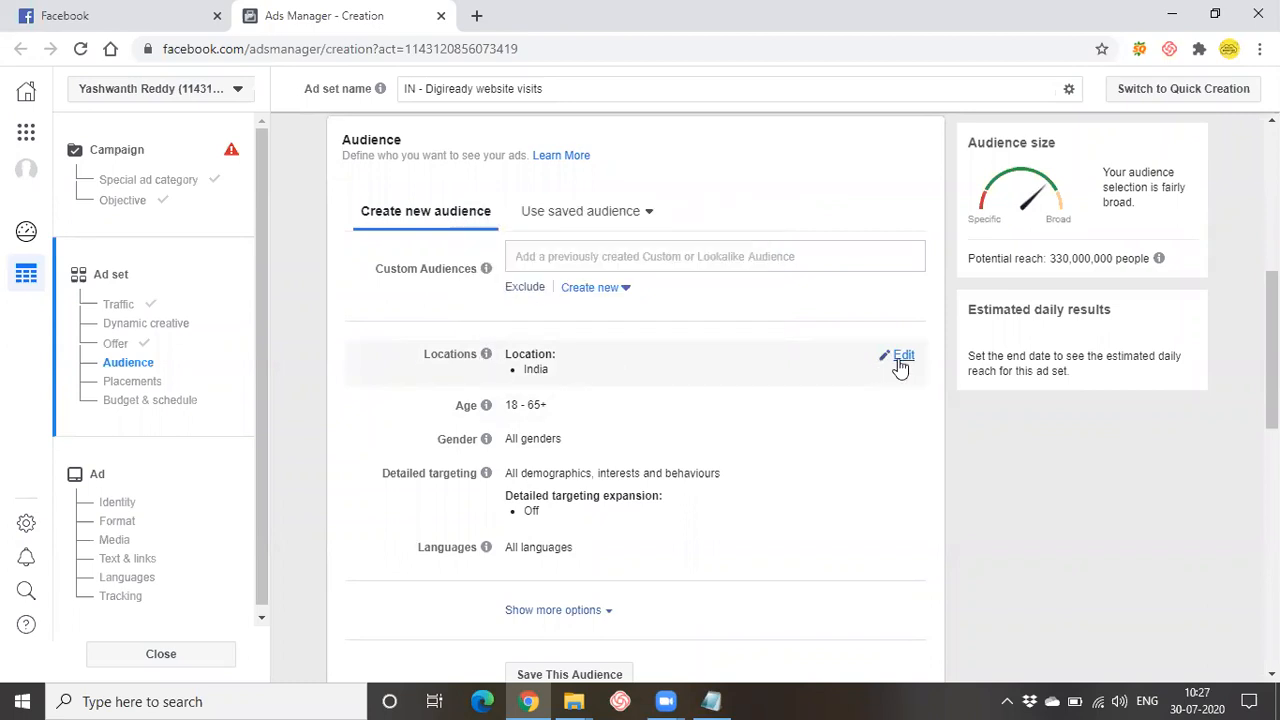
pyautogui.click(901, 357)
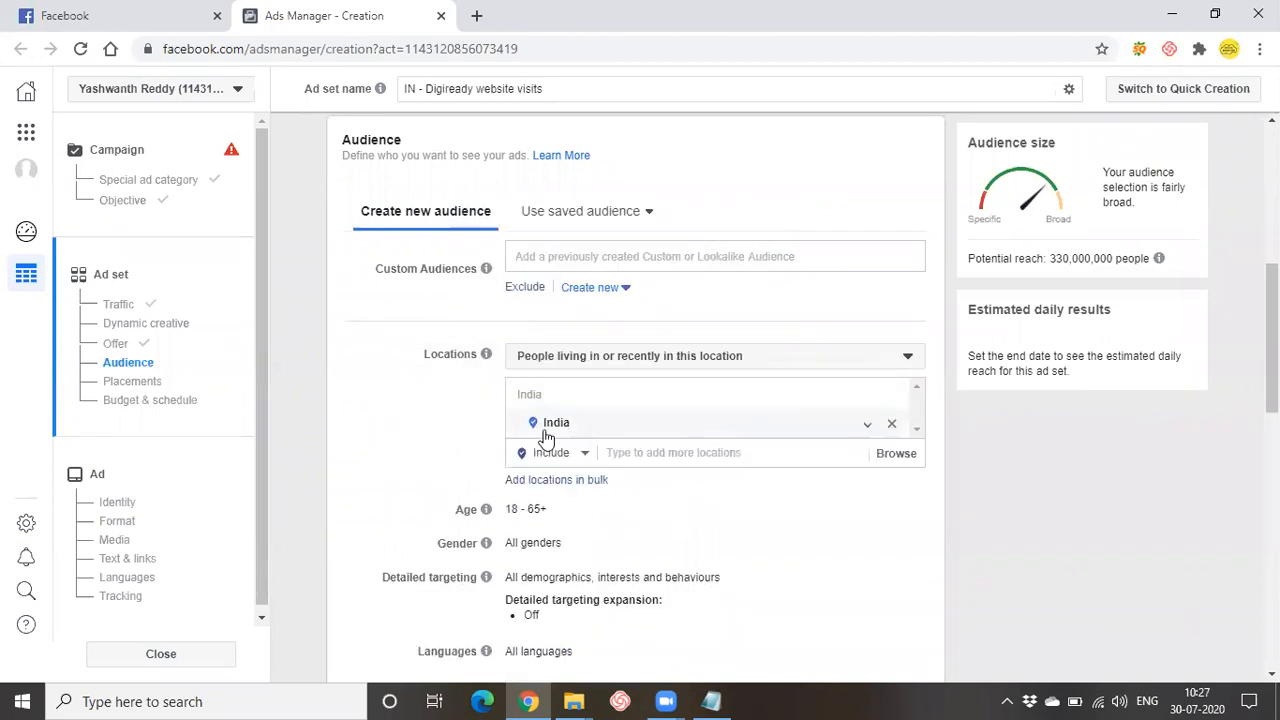
pyautogui.click(610, 451)
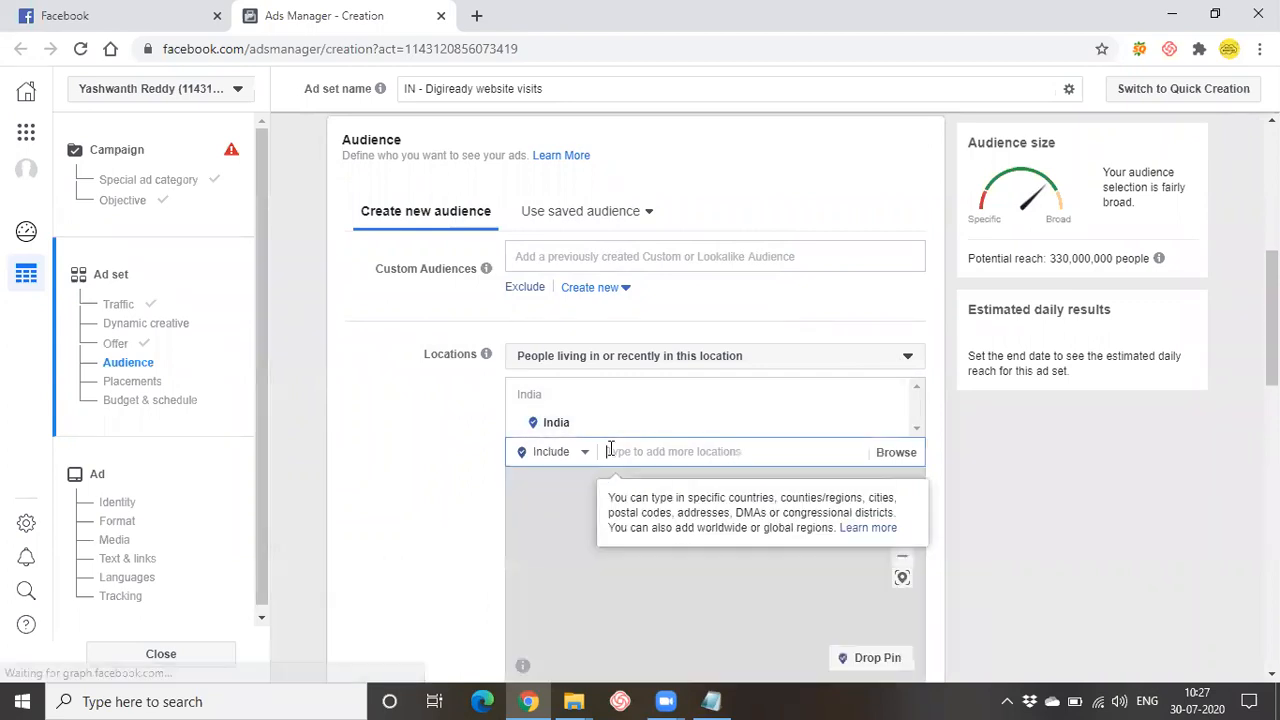
pyautogui.write('c')
pyautogui.write('ydera')
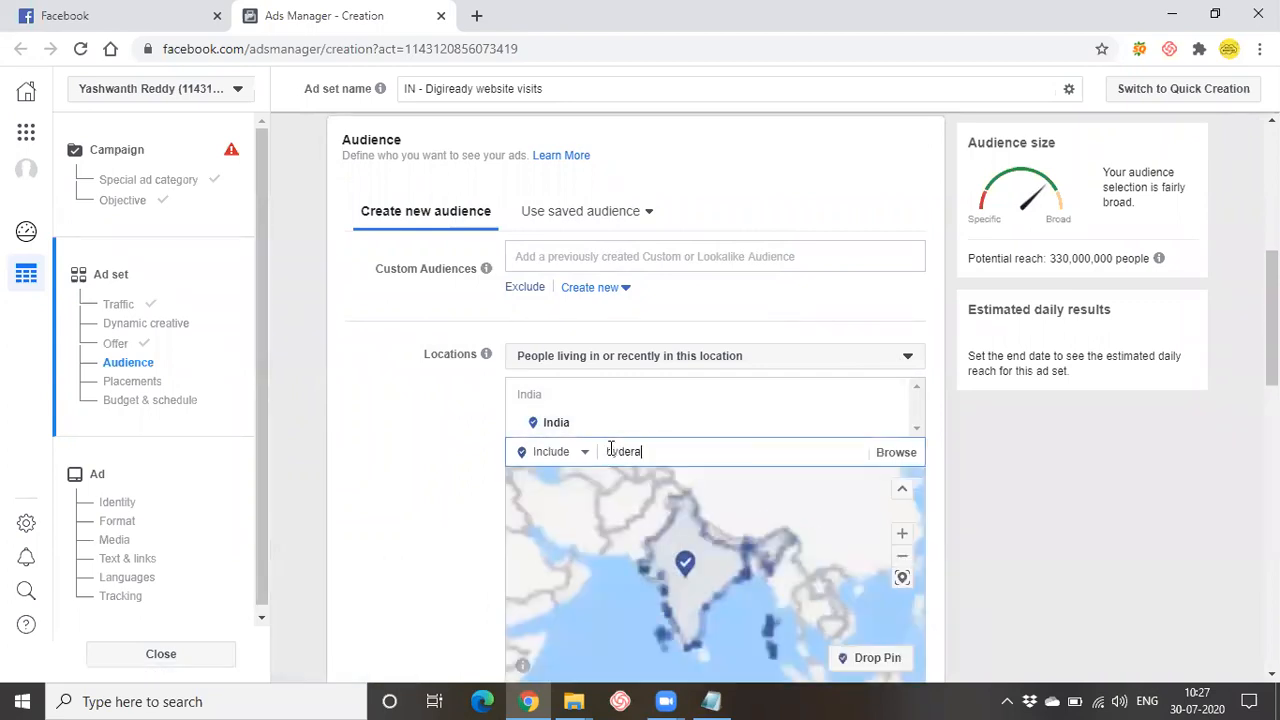
pyautogui.write('bad')
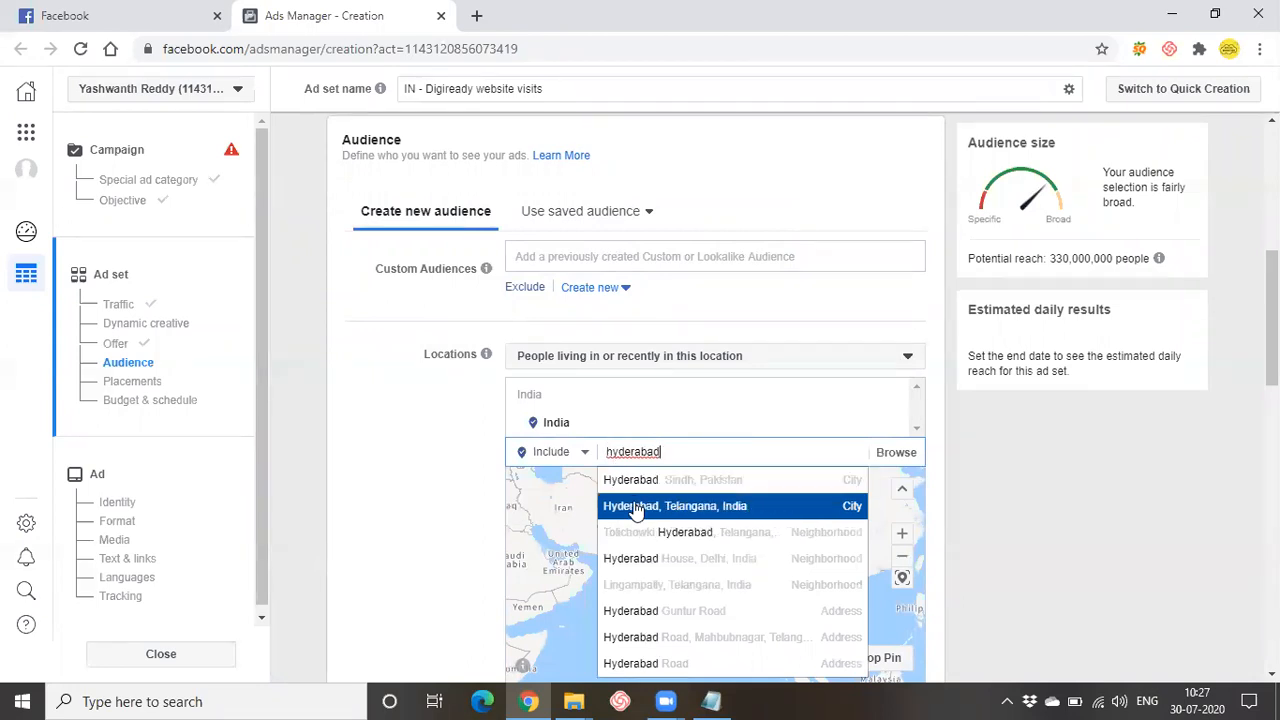
pyautogui.click(636, 510)
# Step: Set the radius around Hyderabad to 26 km
pyautogui.scroll(-2, 1052, 498)
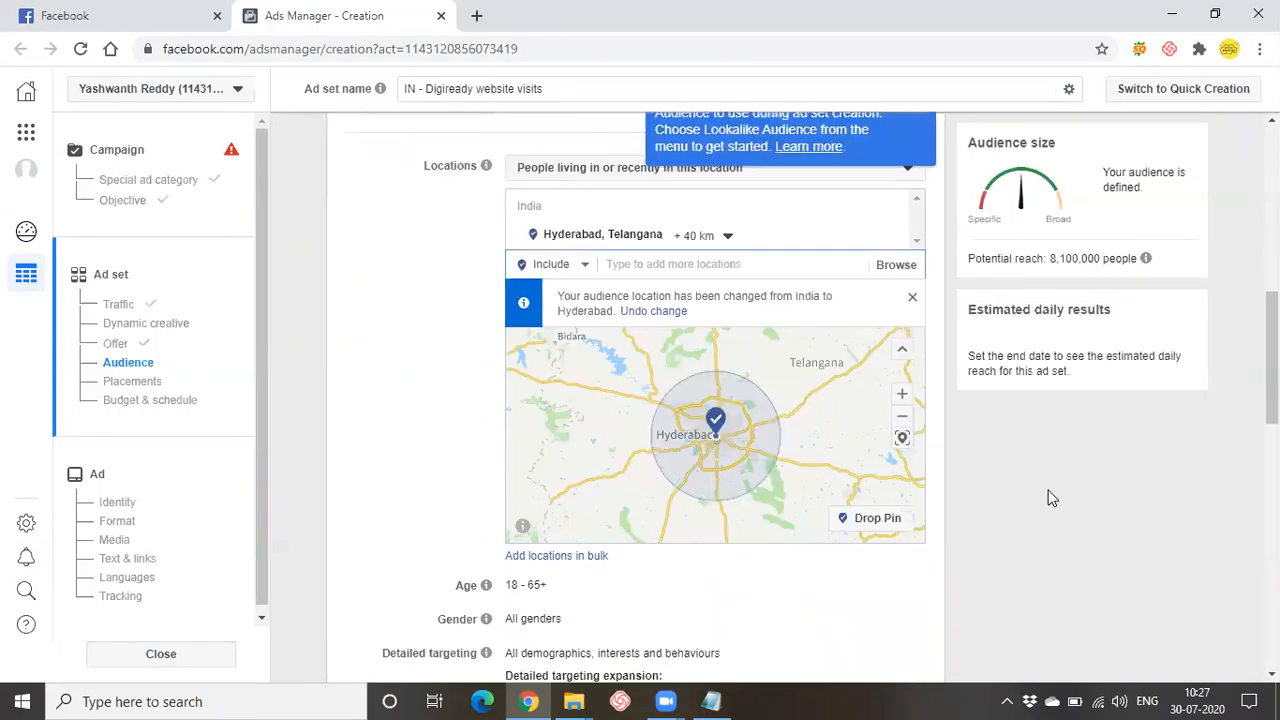
pyautogui.click(718, 240)
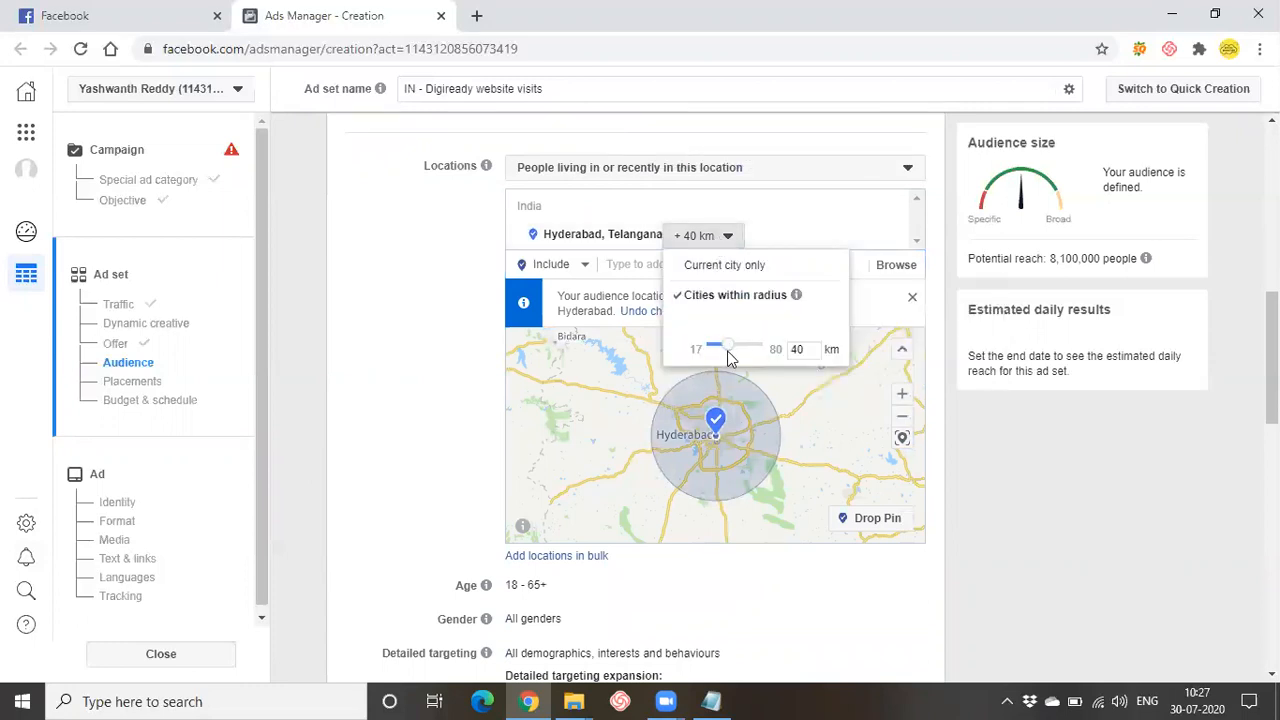
pyautogui.moveTo(720, 349); pyautogui.dragTo(716, 348)
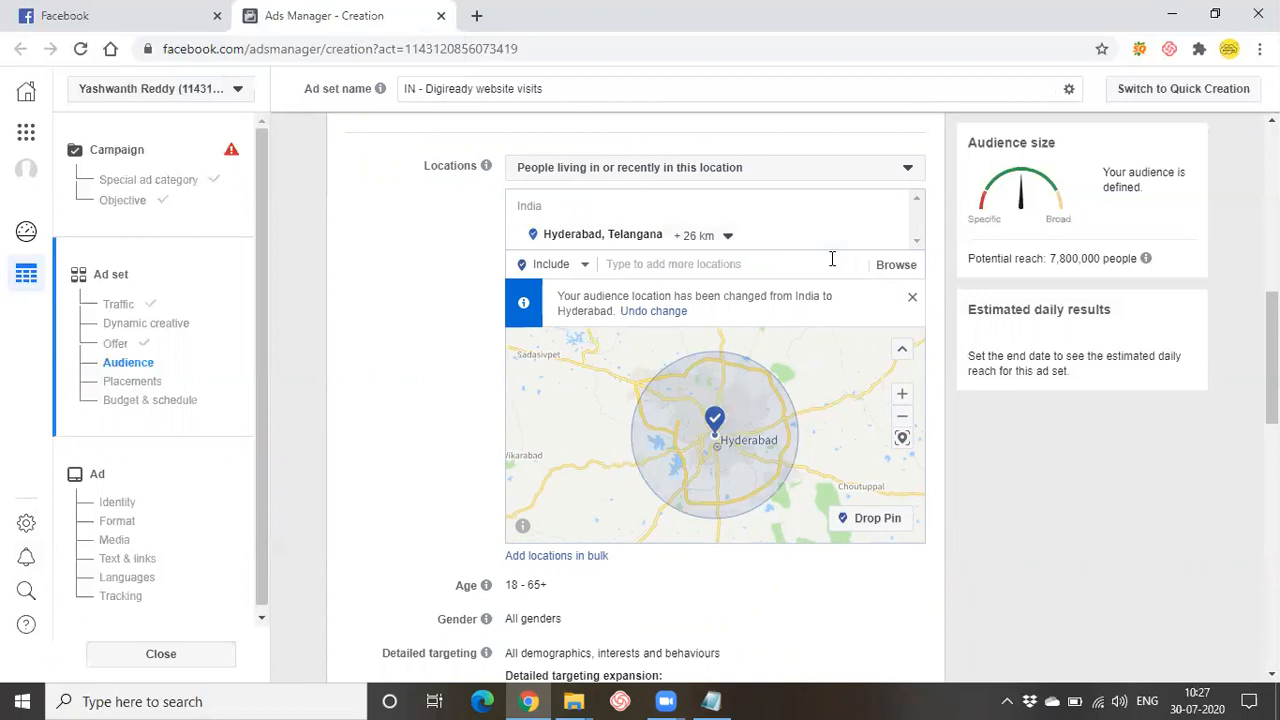
# Step: Add the city Kadapa, Andhra Pradesh, India to the included audience locations
pyautogui.click(710, 267)
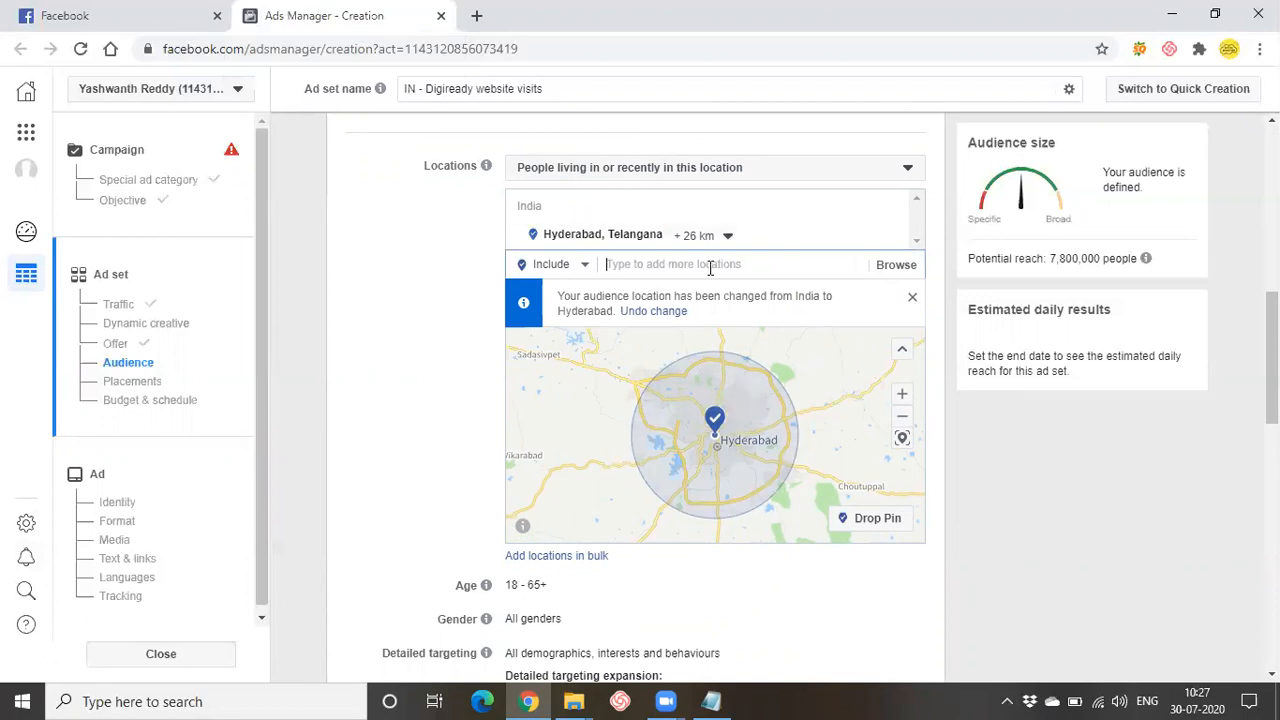
pyautogui.write('kadapa')
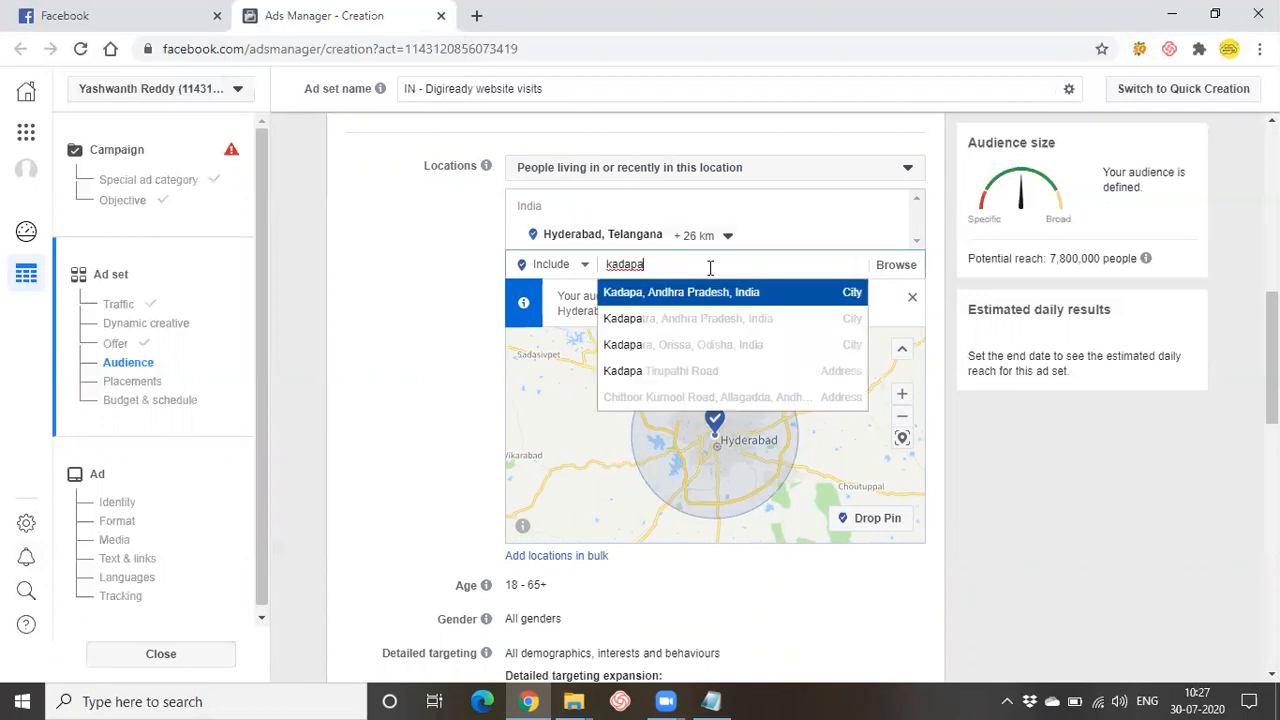
pyautogui.click(720, 300)
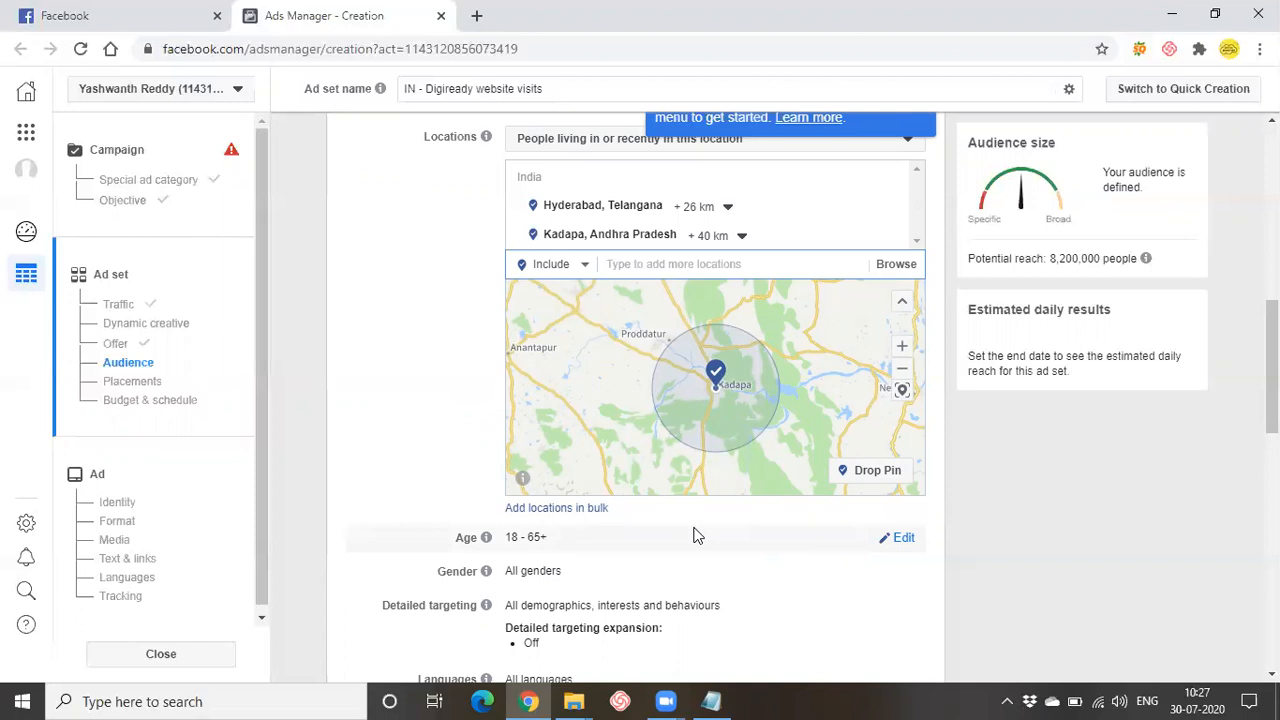
# Step: Set the audience age range to 18 to 35, keeping 18 as the minimum age
pyautogui.scroll(-2, 695, 535)
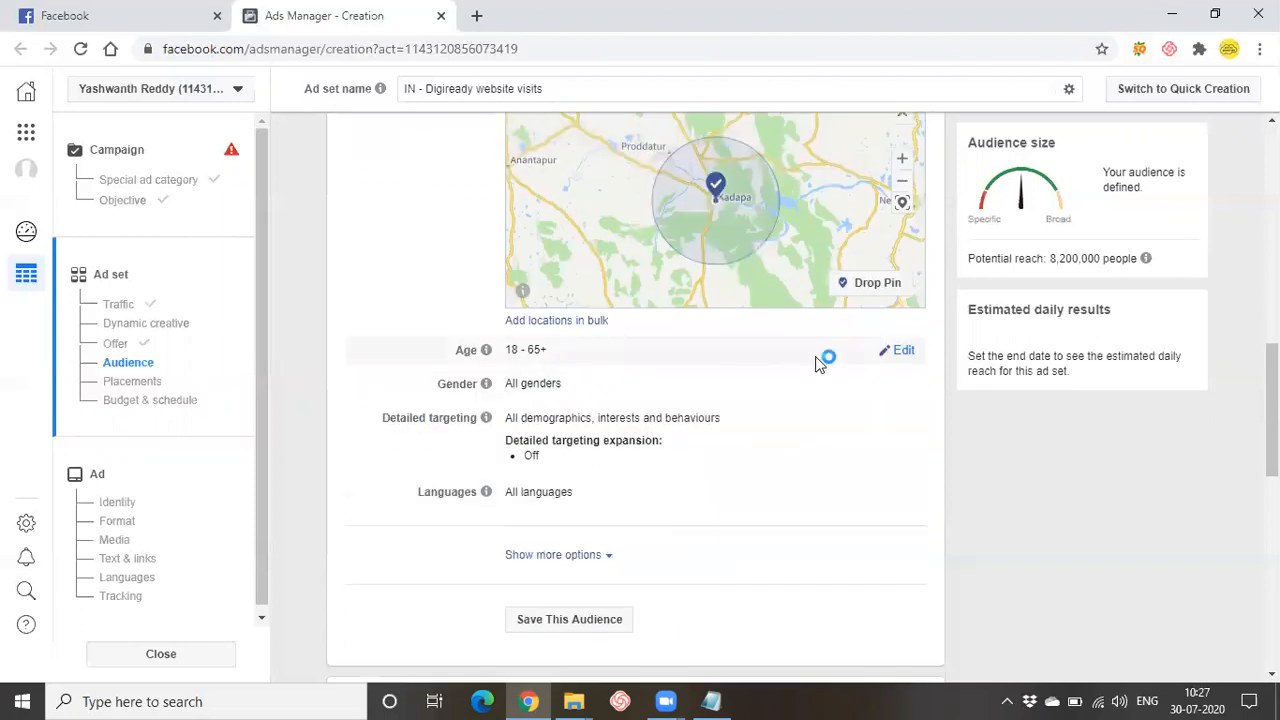
pyautogui.click(899, 350)
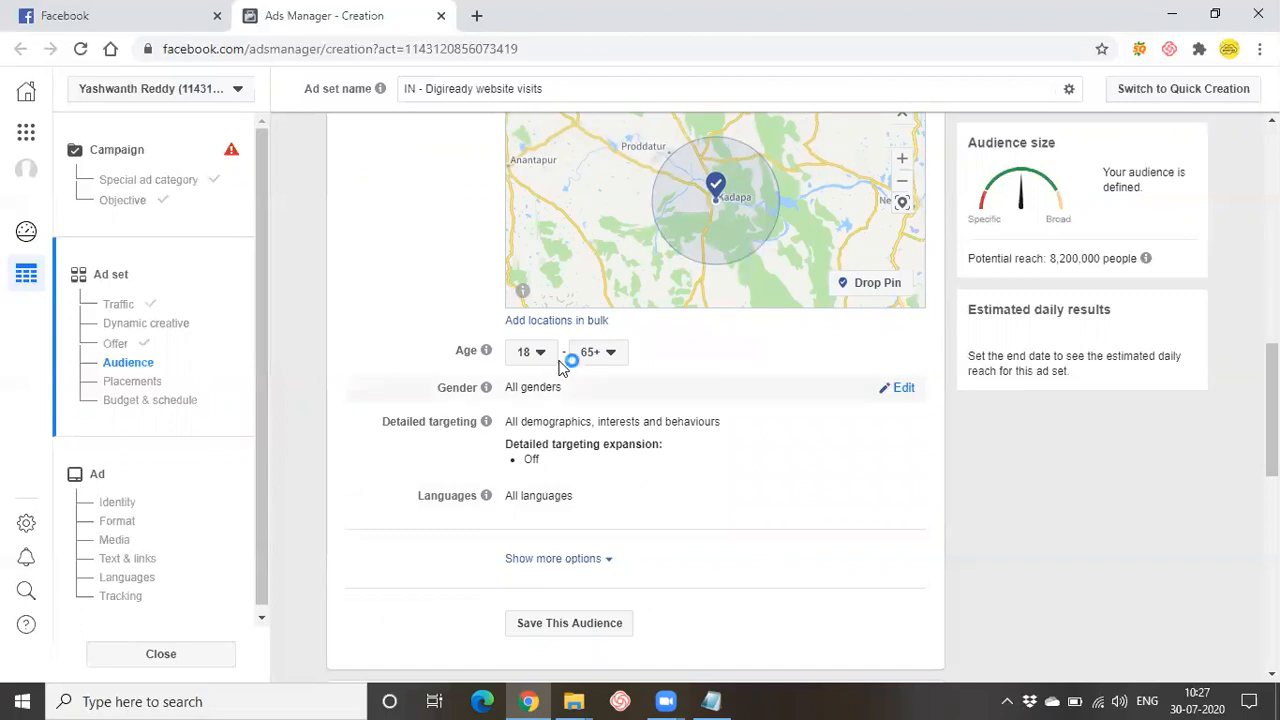
pyautogui.click(535, 356)
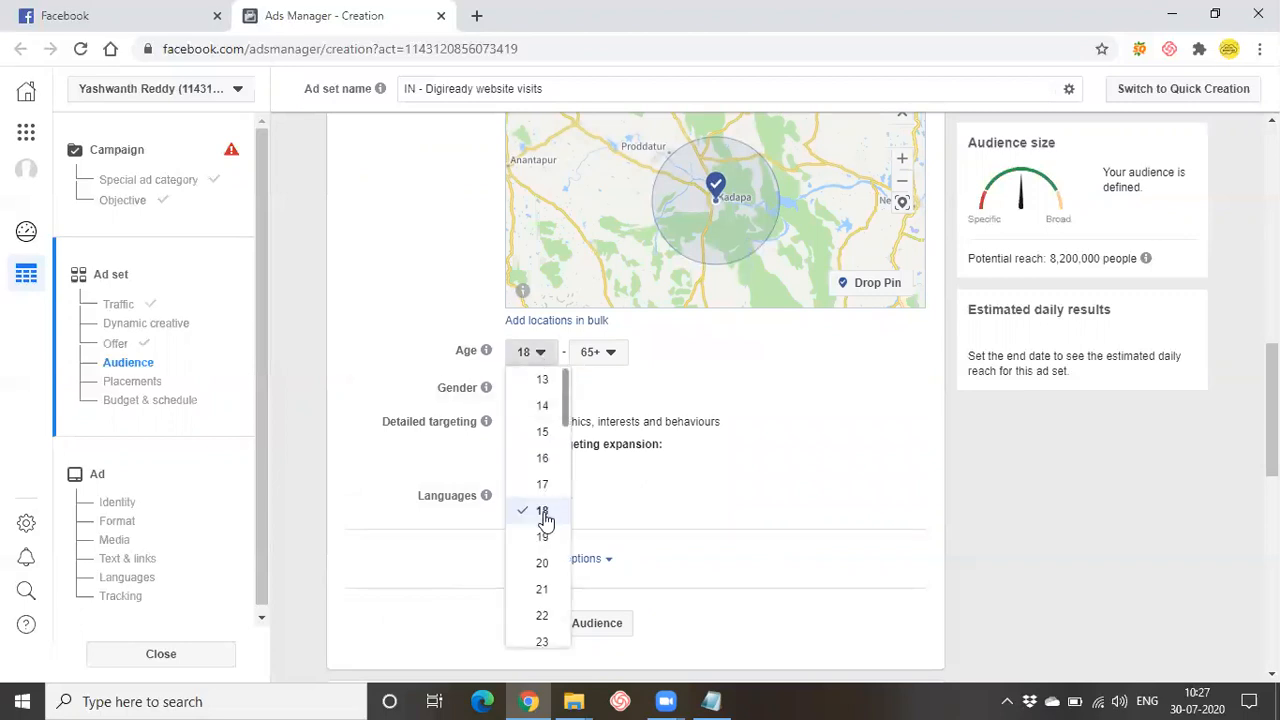
pyautogui.click(611, 356)
pyautogui.scroll(5, 608, 448)
pyautogui.scroll(3, 610, 448)
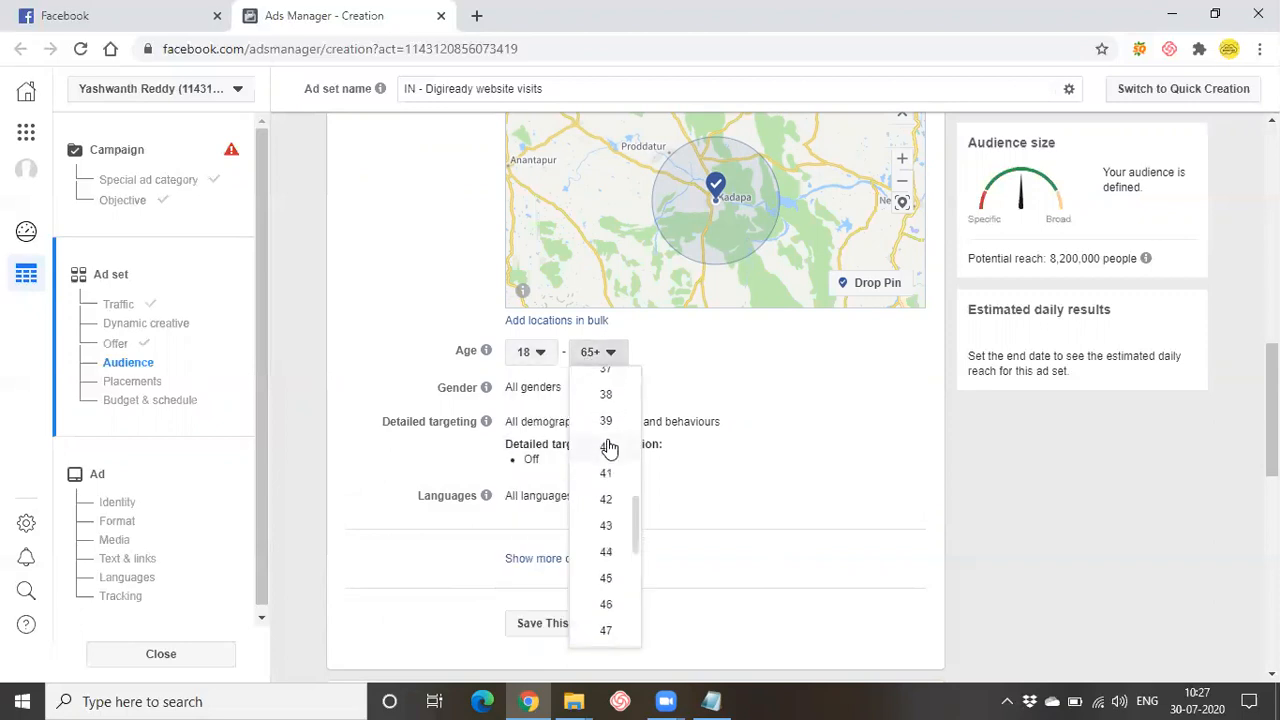
pyautogui.click(607, 412)
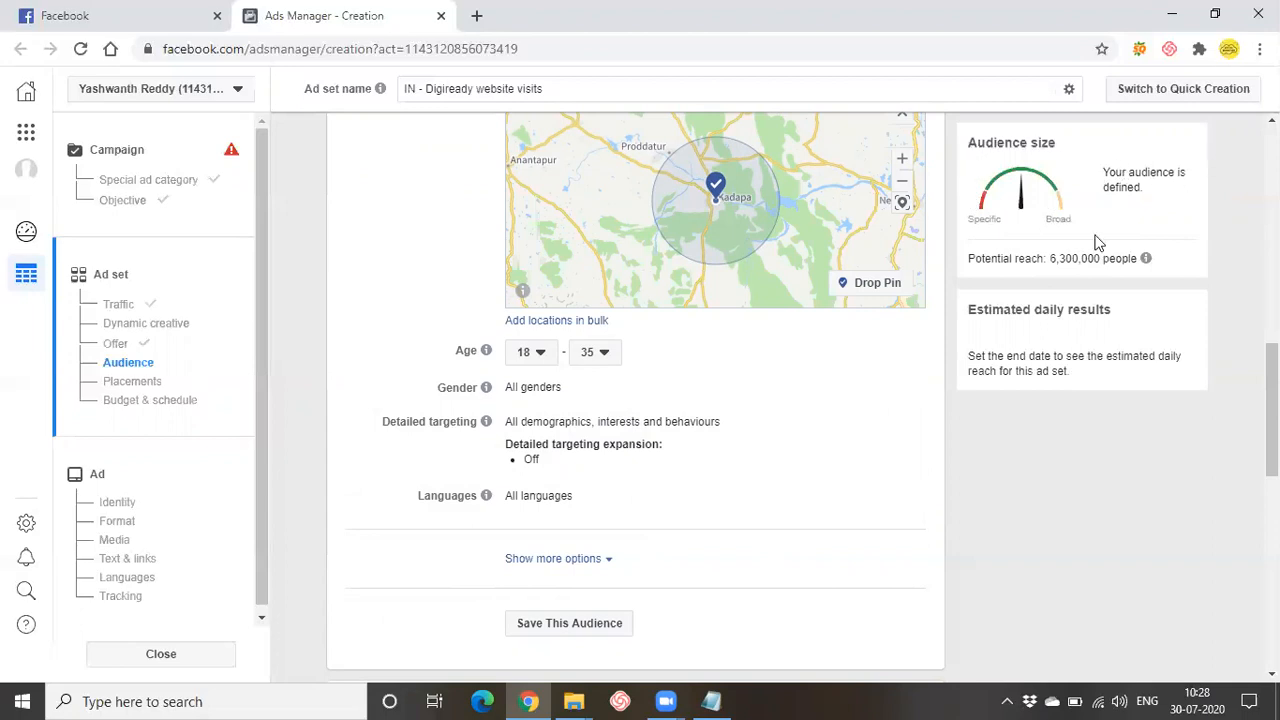
# Step: Examine the potential reach figure of the audience and the explanation of how it is estimated
pyautogui.moveTo(1043, 260); pyautogui.dragTo(1135, 263)
pyautogui.click(1070, 272)
pyautogui.moveTo(1051, 260); pyautogui.dragTo(1151, 262)
pyautogui.click(1073, 274)
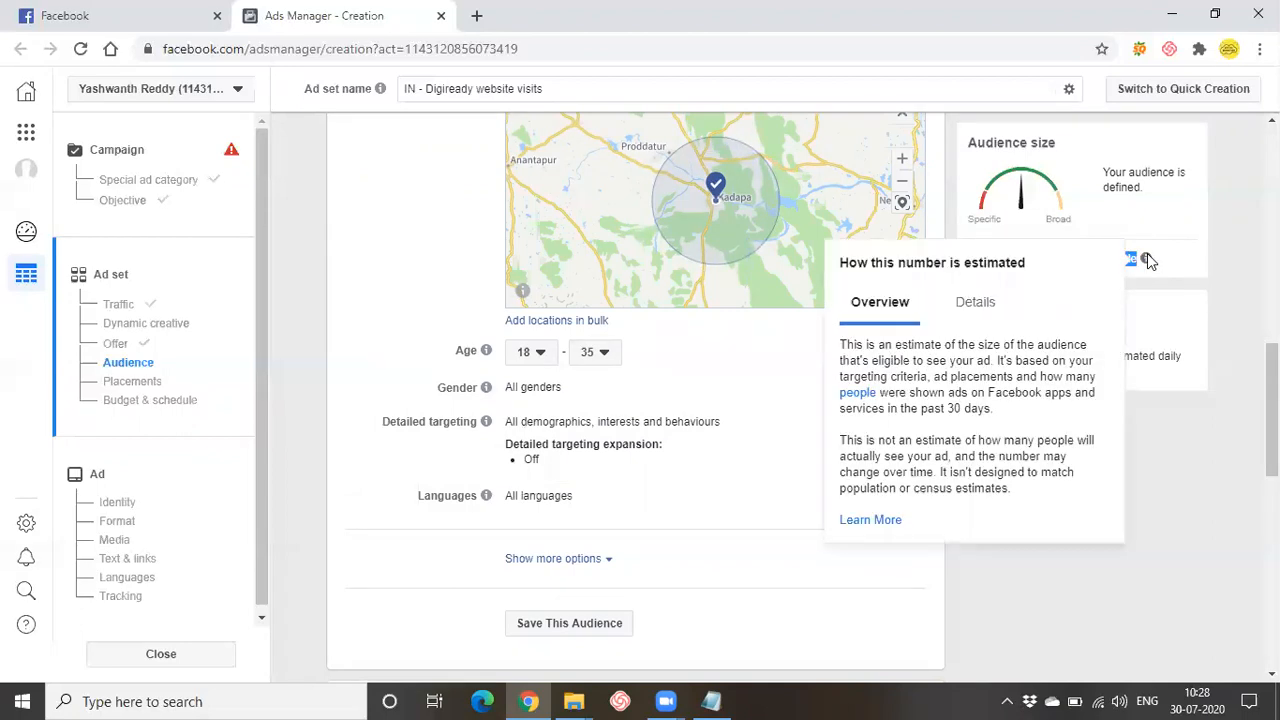
pyautogui.click(1190, 460)
pyautogui.doubleClick(1095, 262)
pyautogui.click(1051, 409)
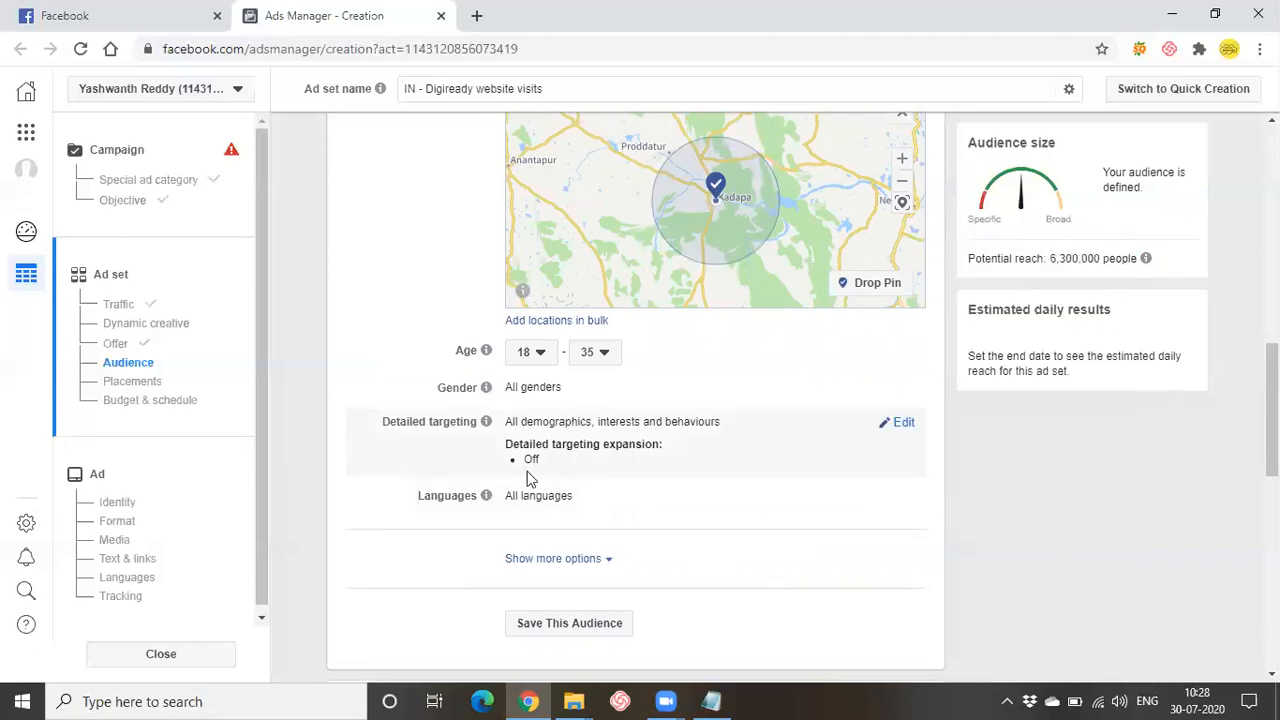
# Step: Open the gender and detailed targeting settings of the audience for editing, leaving the gender on All
pyautogui.click(899, 391)
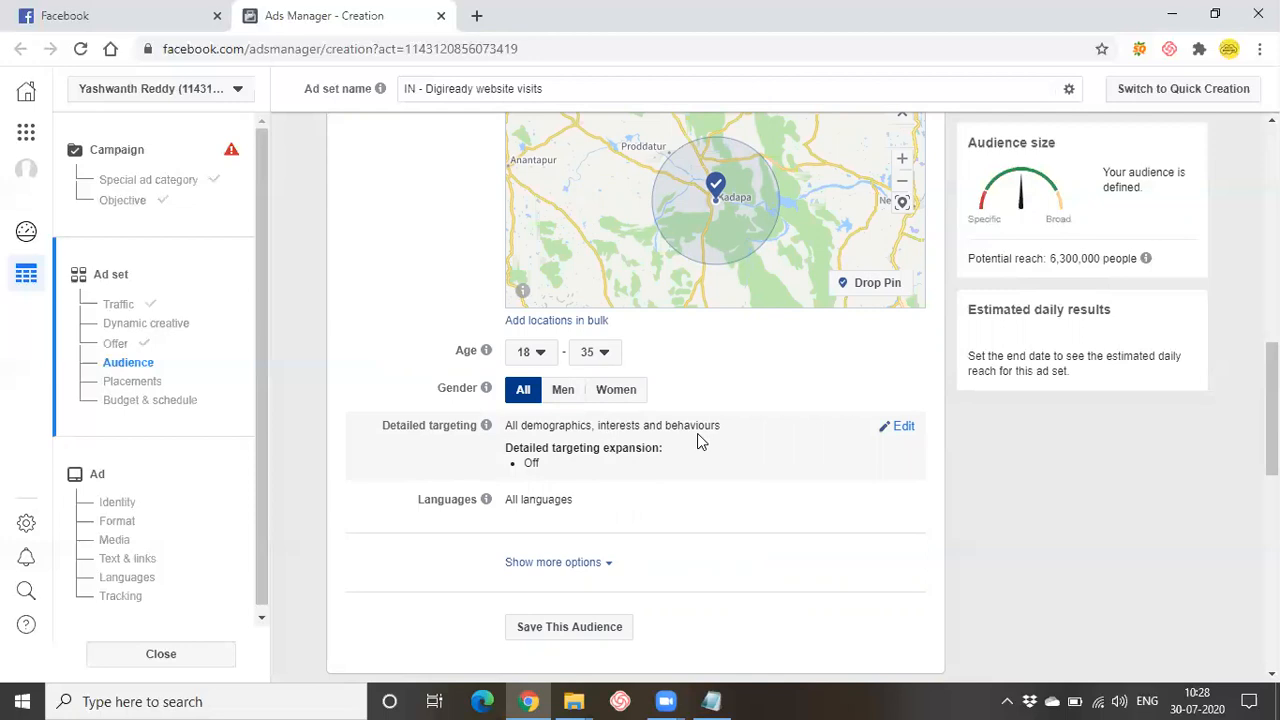
pyautogui.click(903, 428)
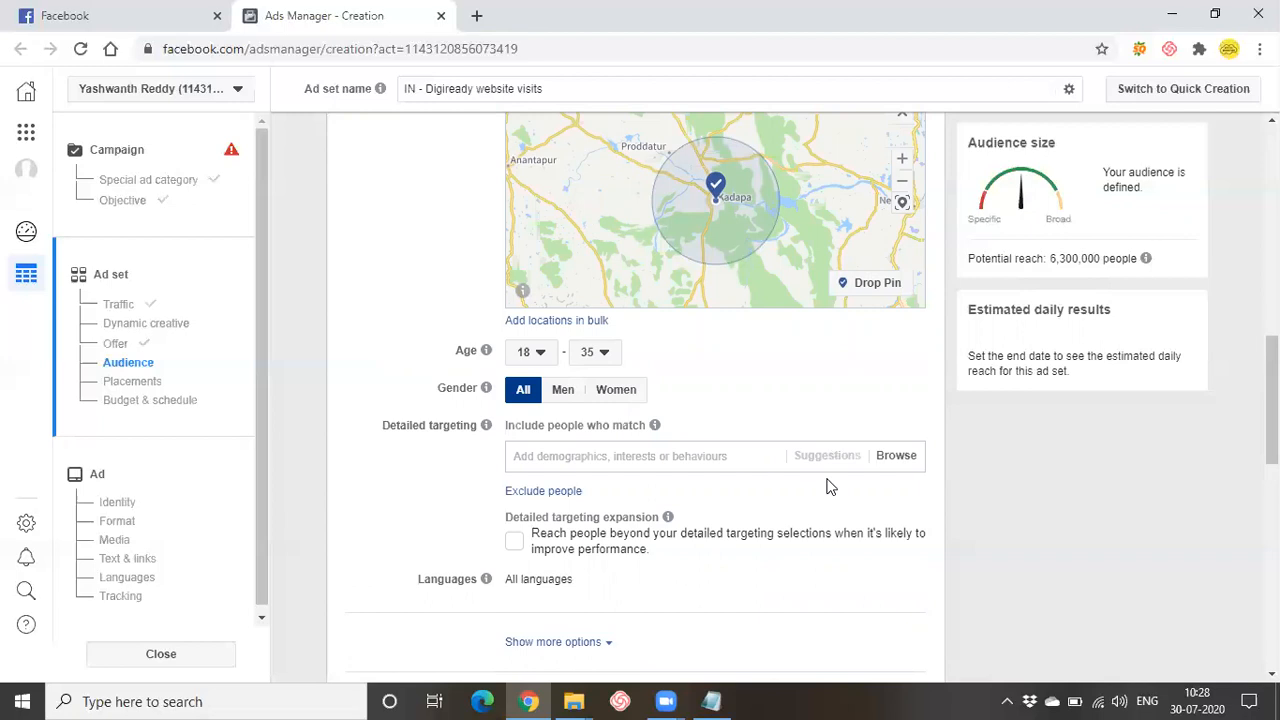
pyautogui.scroll(-1, 813, 516)
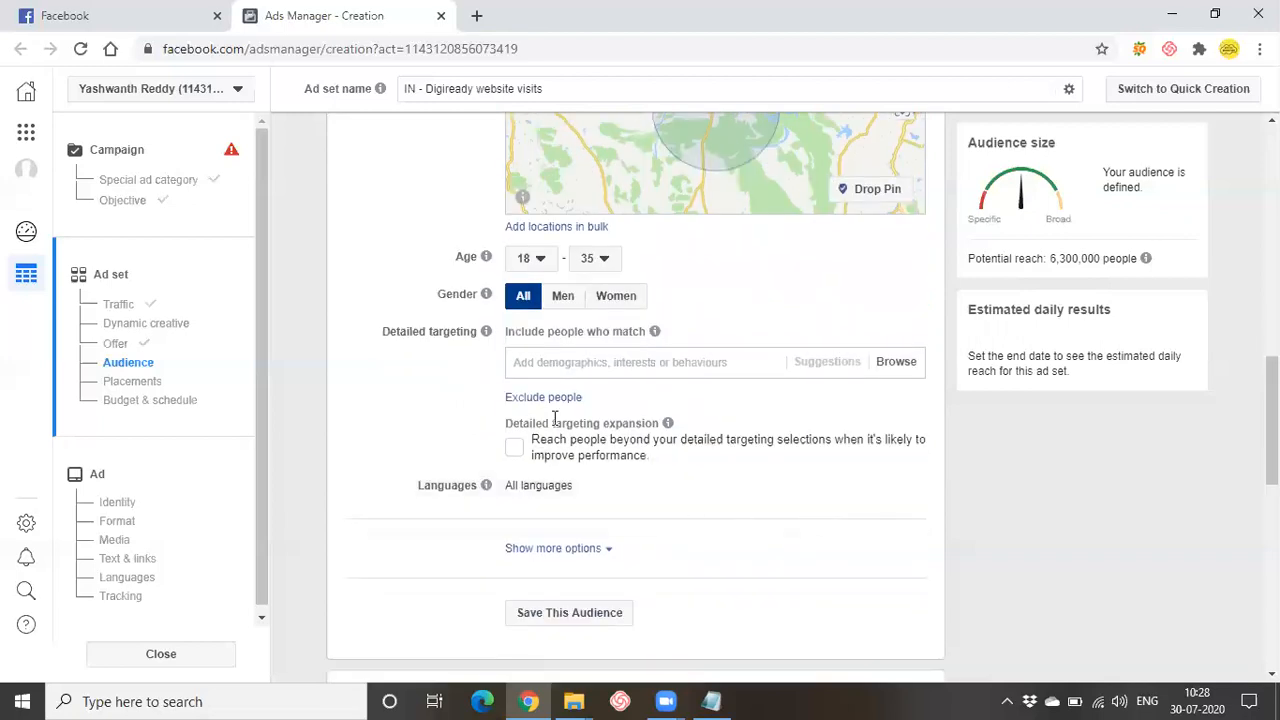
# Step: Add the education levels Professional degree and University graduate from the demographics to the audience's detailed targeting
pyautogui.click(577, 360)
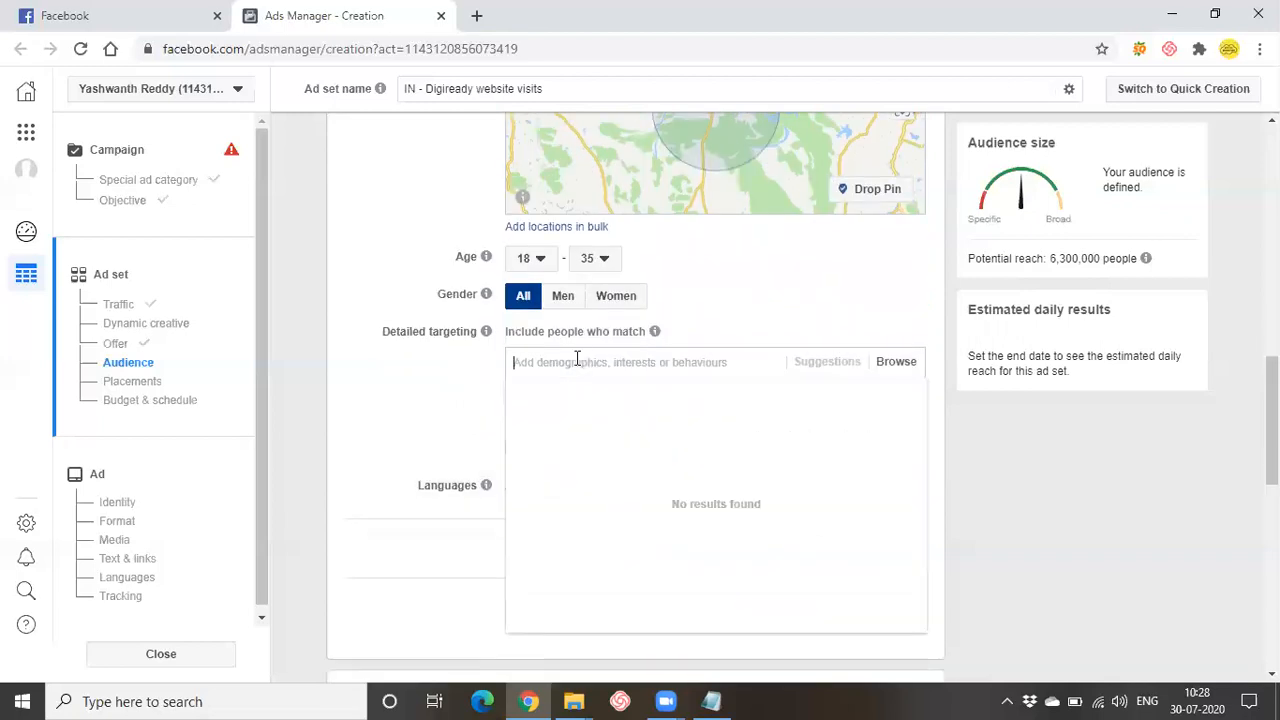
pyautogui.click(905, 362)
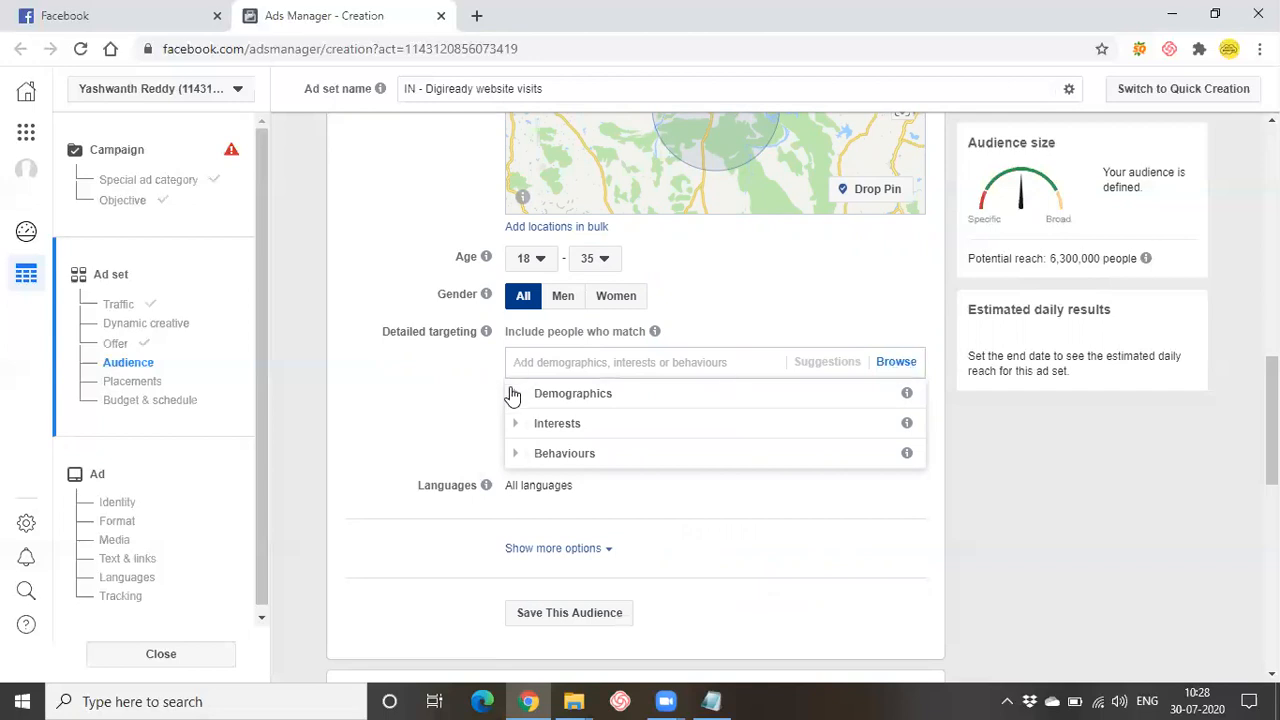
pyautogui.click(623, 400)
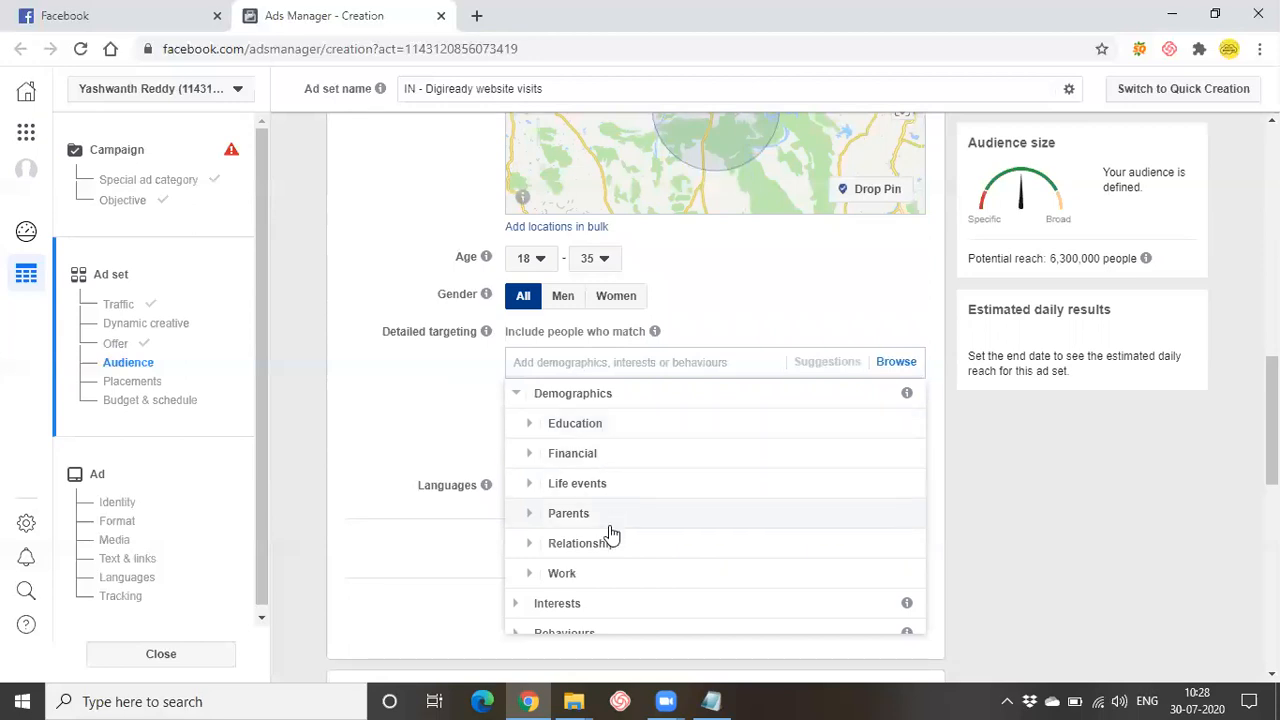
pyautogui.scroll(-1, 608, 551)
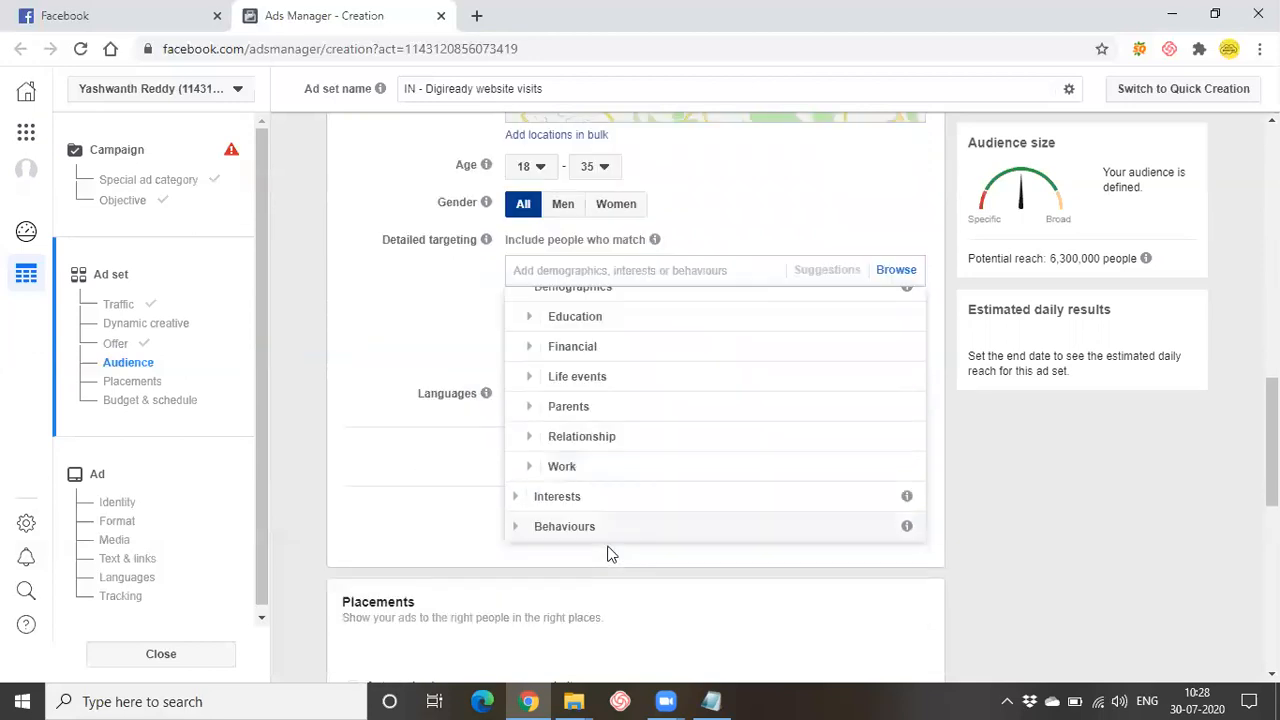
pyautogui.click(586, 333)
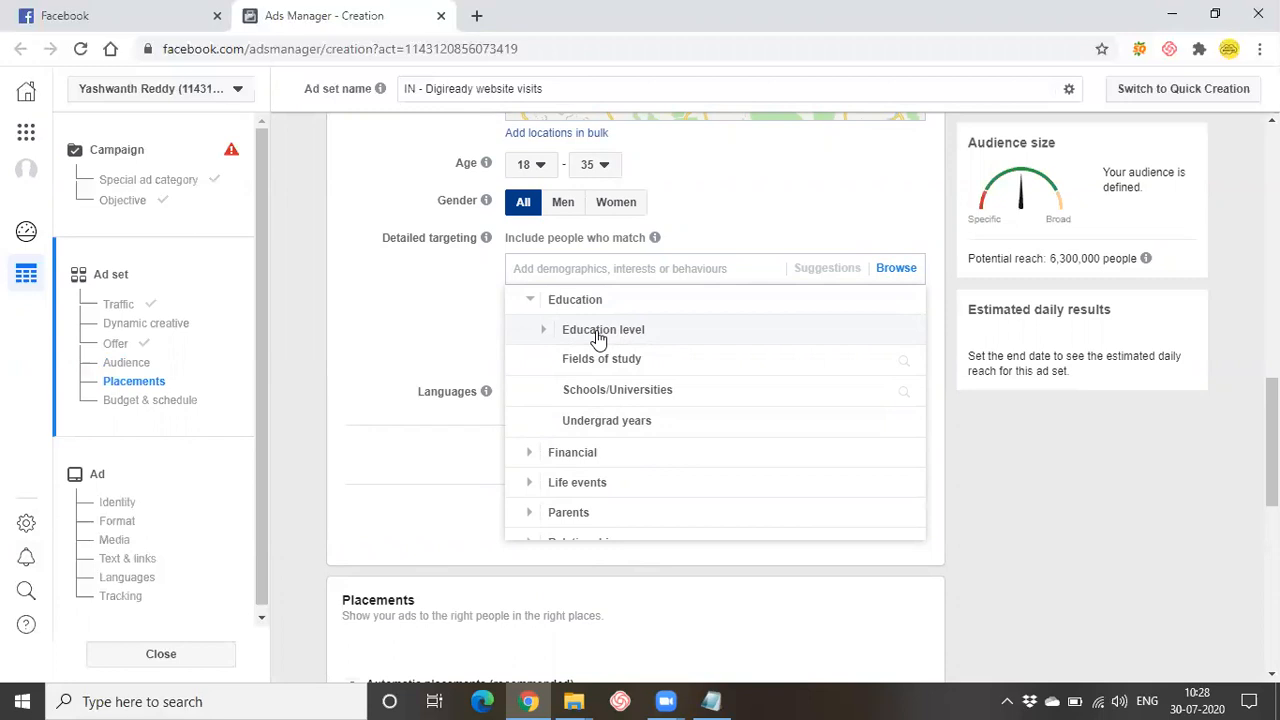
pyautogui.click(598, 332)
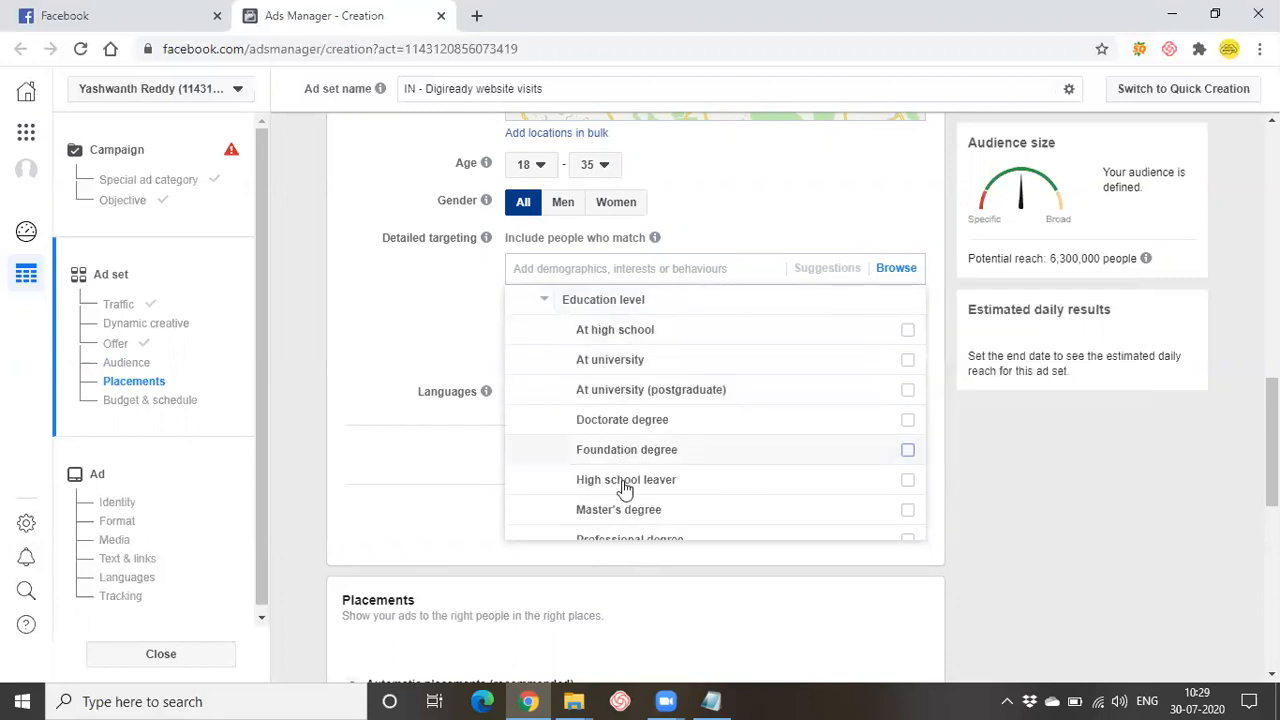
pyautogui.scroll(-1, 628, 457)
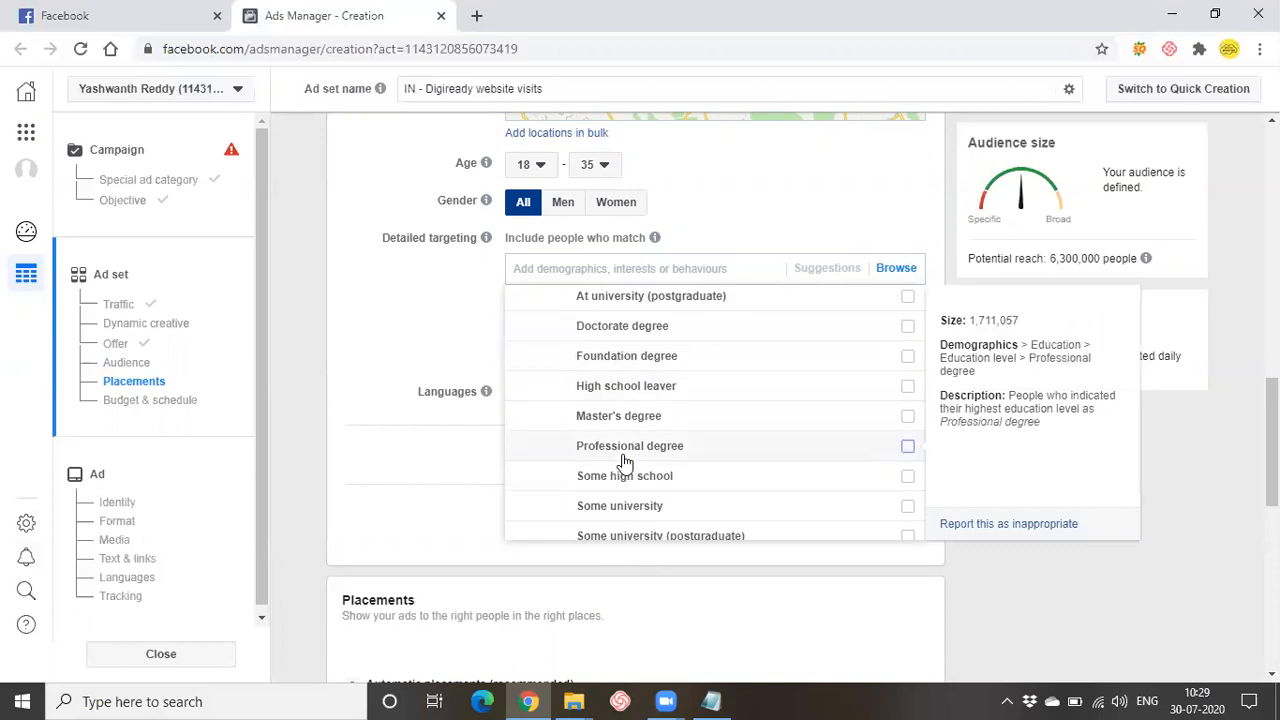
pyautogui.click(906, 449)
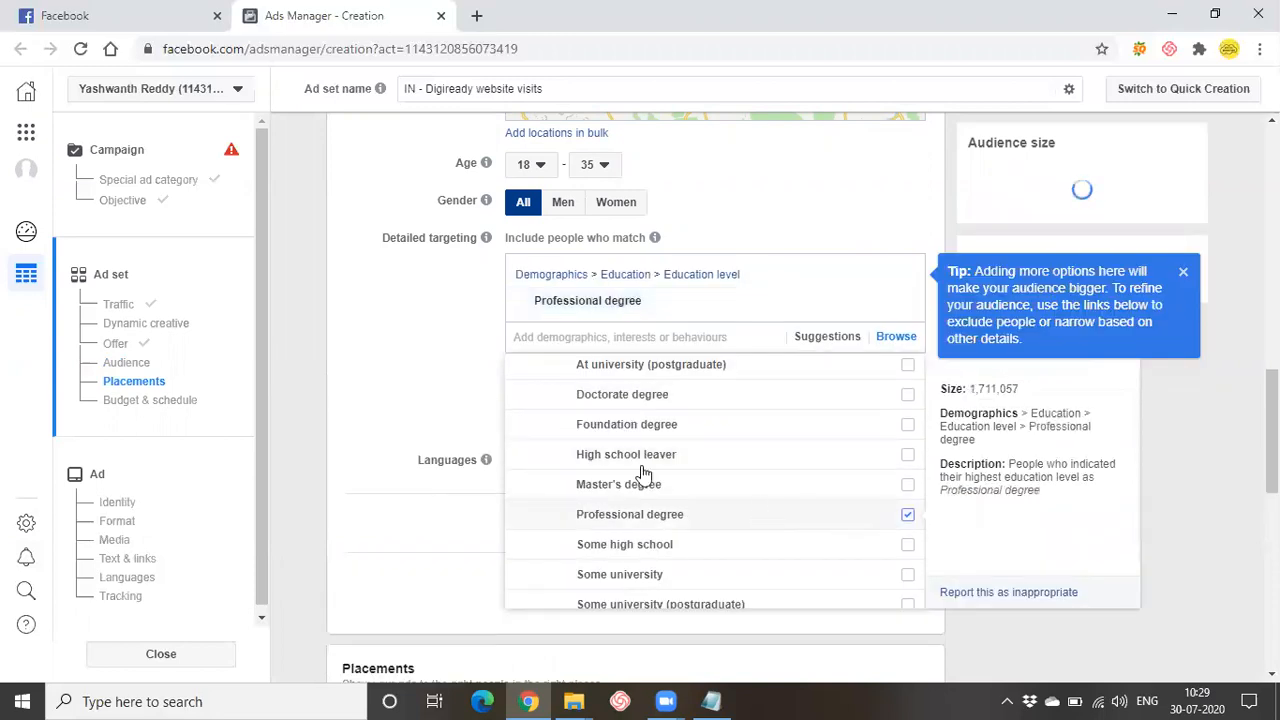
pyautogui.scroll(-2, 908, 480)
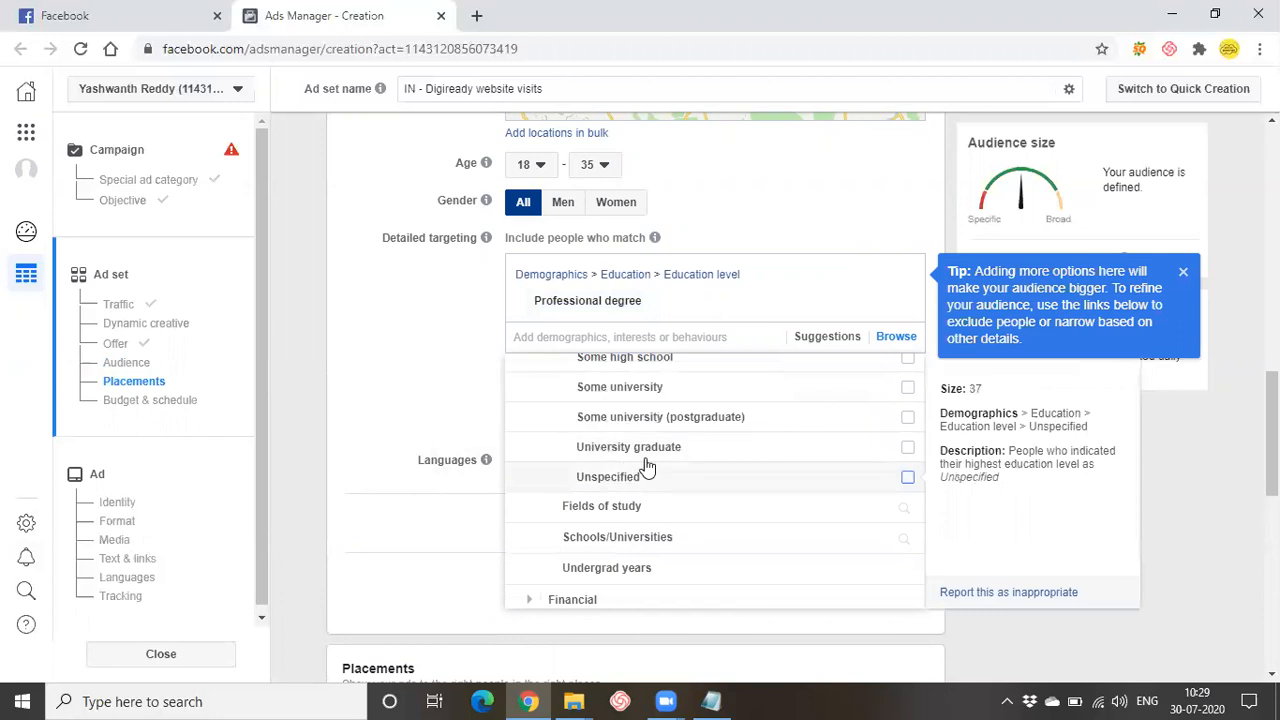
pyautogui.click(908, 450)
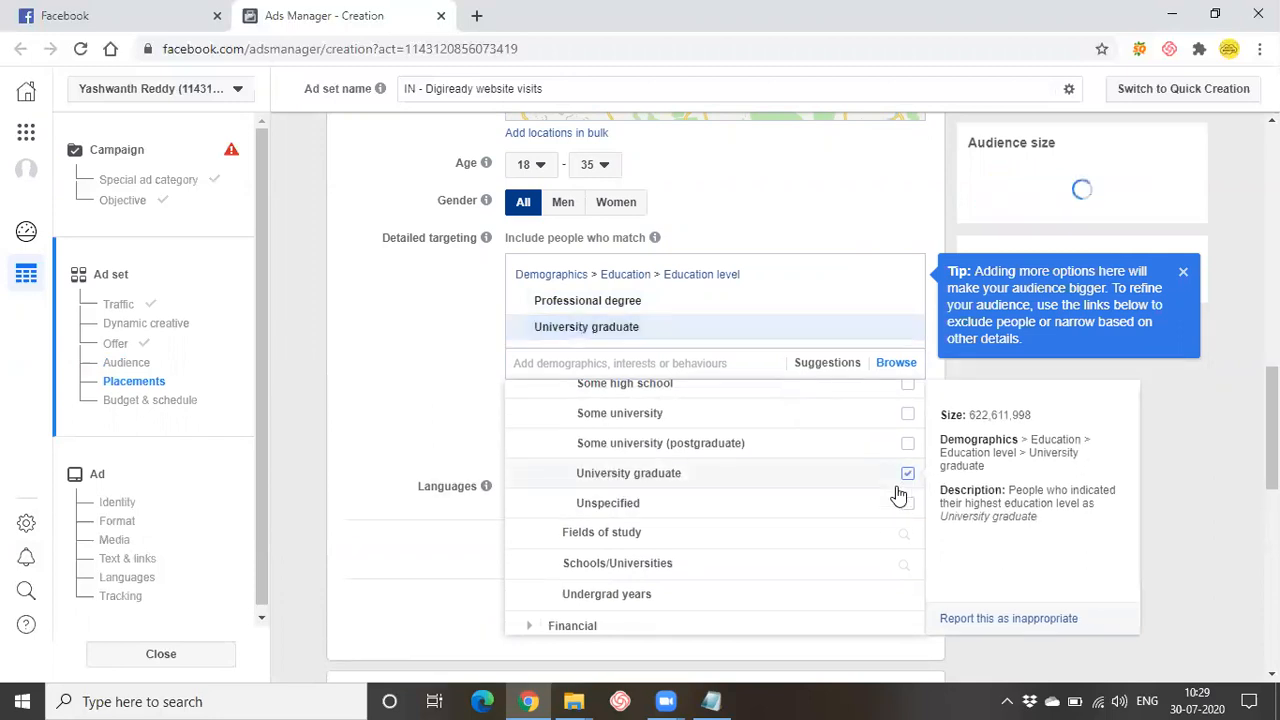
# Step: Search the fields of study for "master of" and add Master of Business Administration to the detailed targeting
pyautogui.click(605, 539)
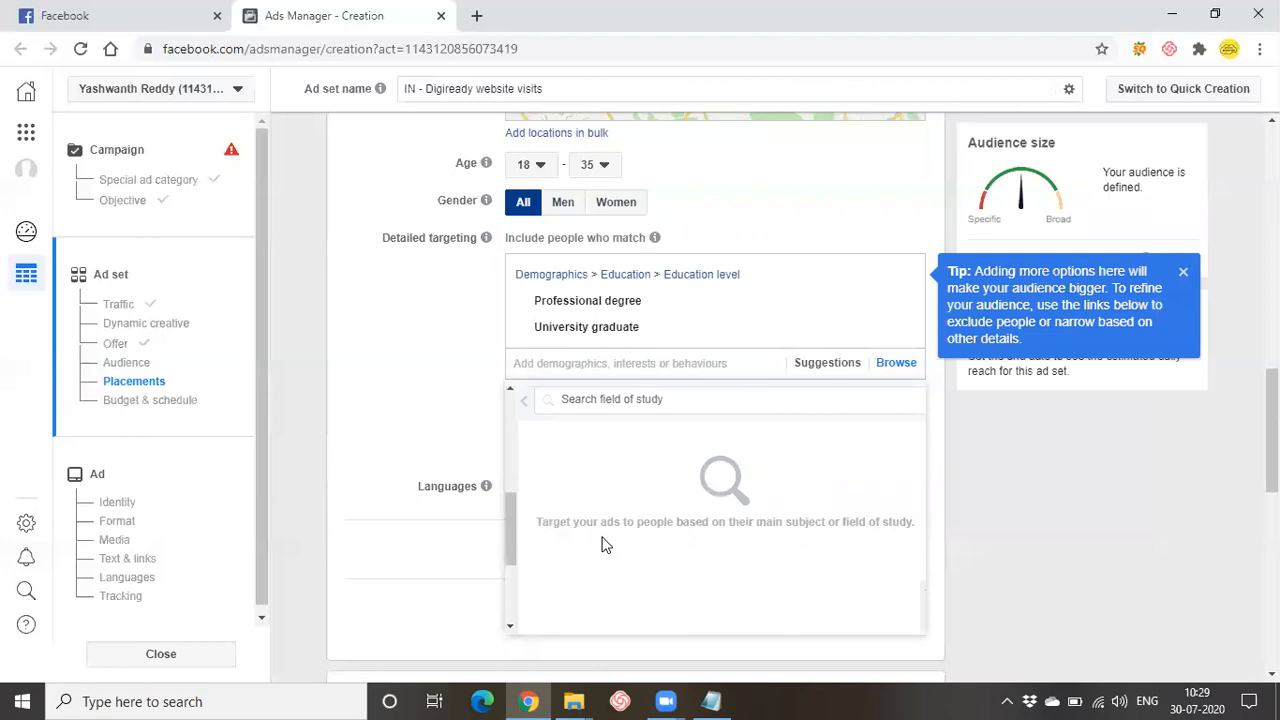
pyautogui.click(513, 406)
pyautogui.scroll(5, 590, 510)
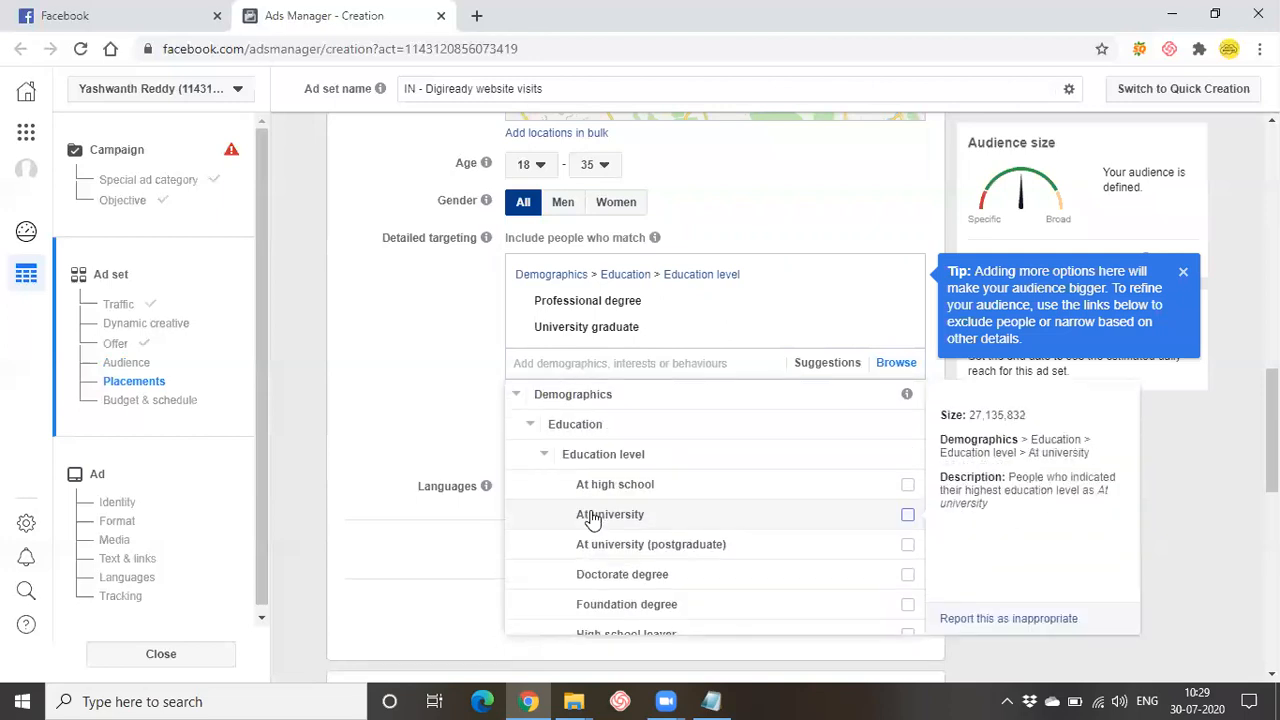
pyautogui.click(540, 454)
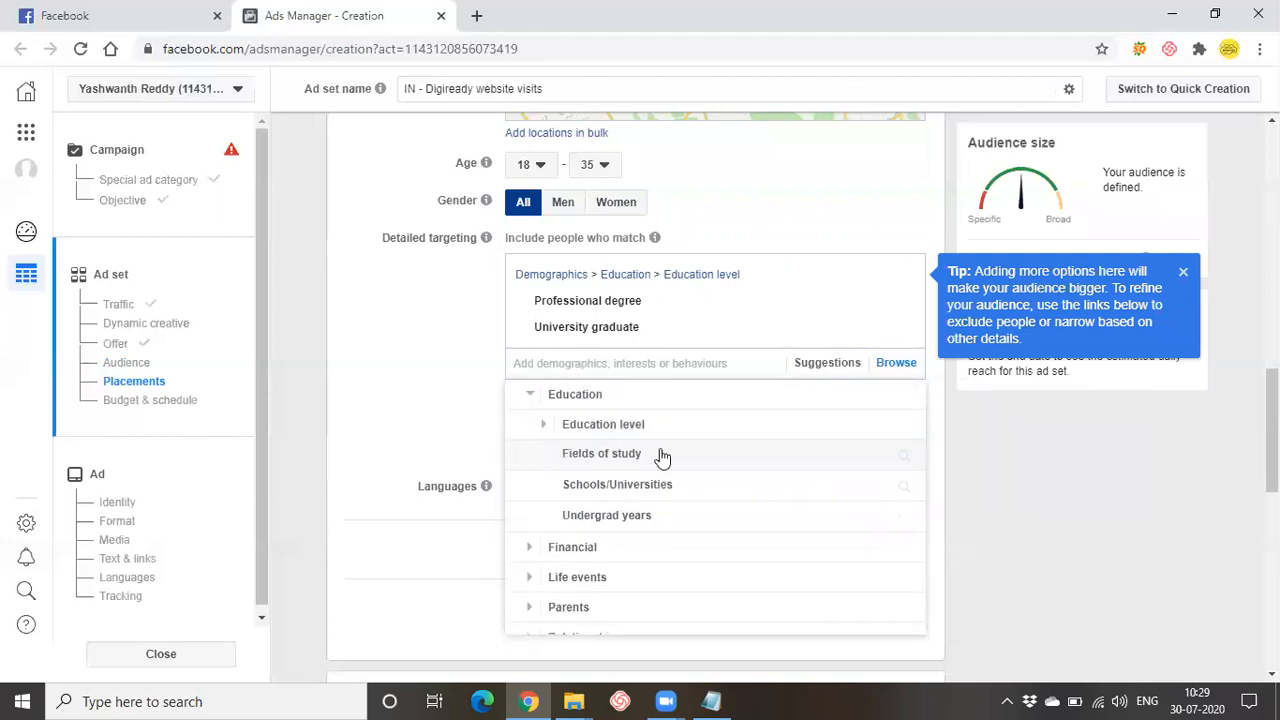
pyautogui.click(731, 456)
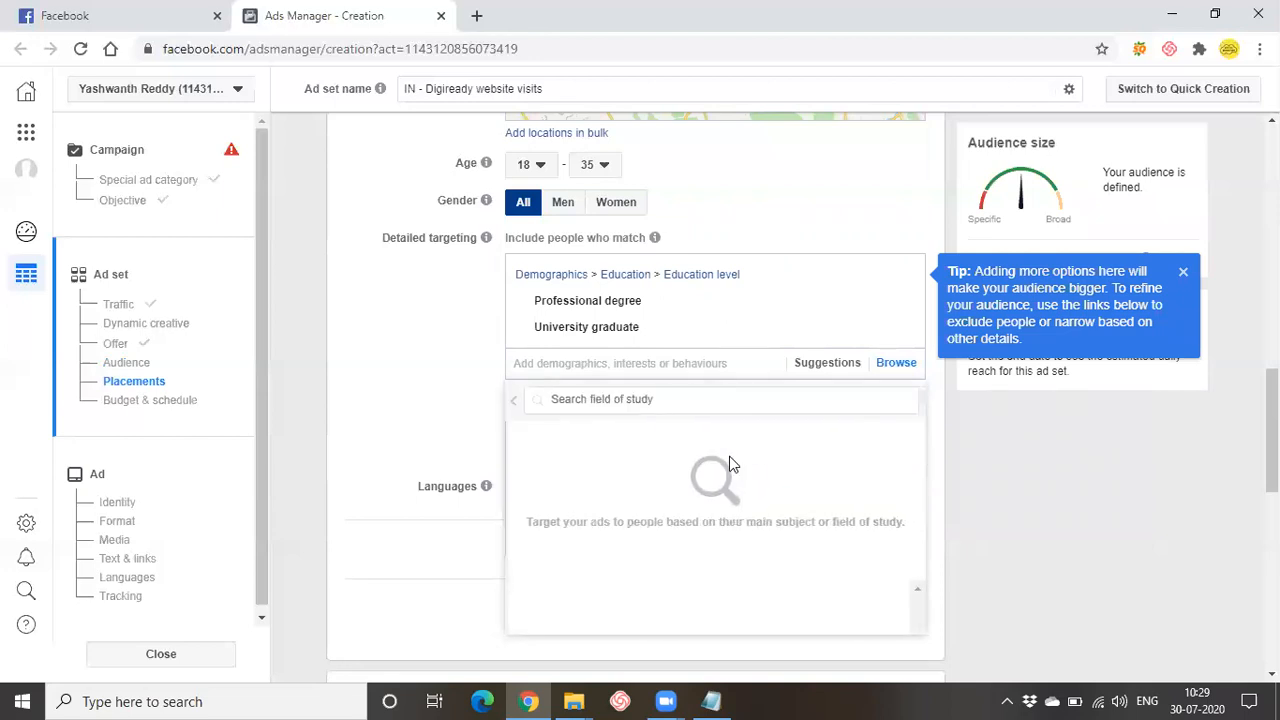
pyautogui.click(653, 399)
pyautogui.write('m')
pyautogui.write('aster of')
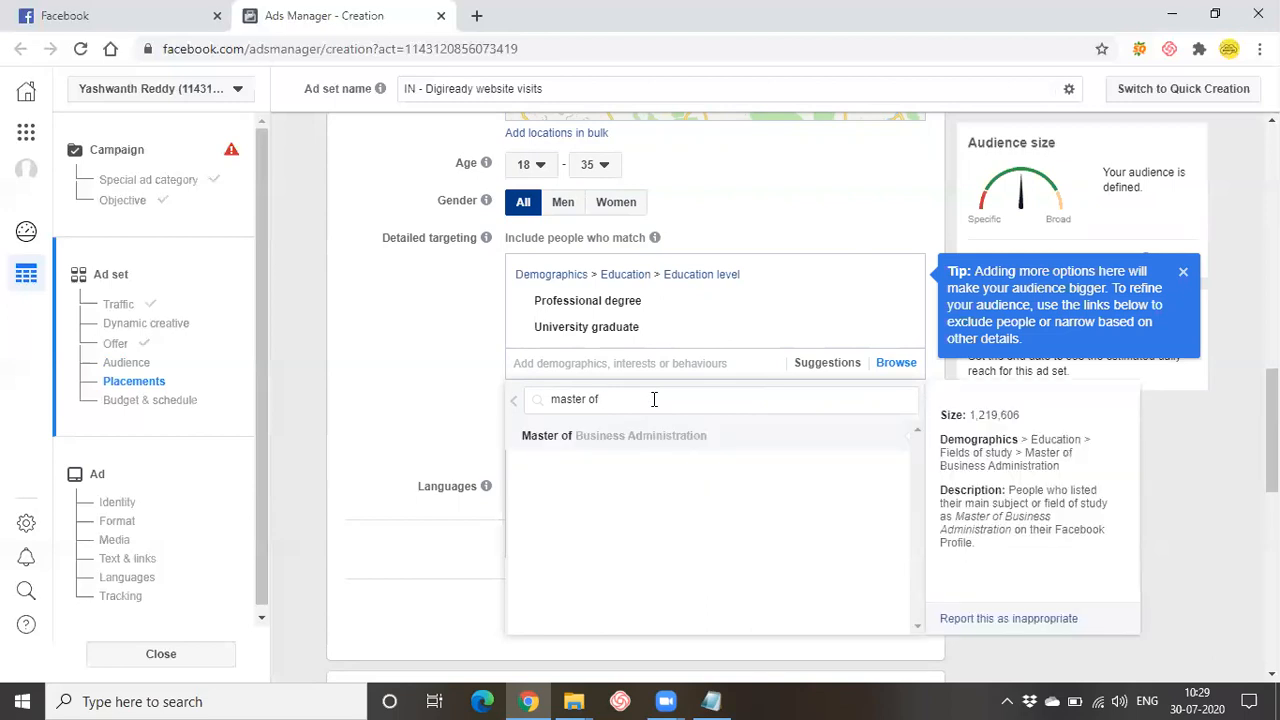
pyautogui.click(636, 456)
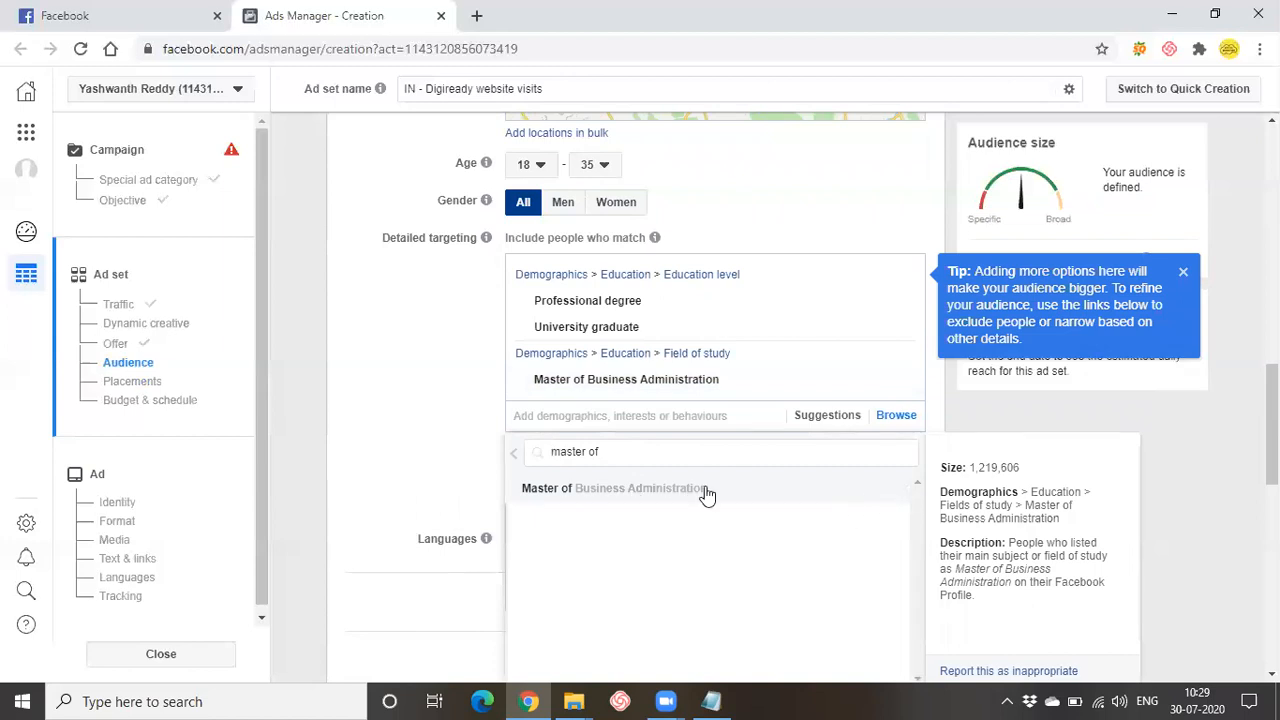
pyautogui.click(516, 453)
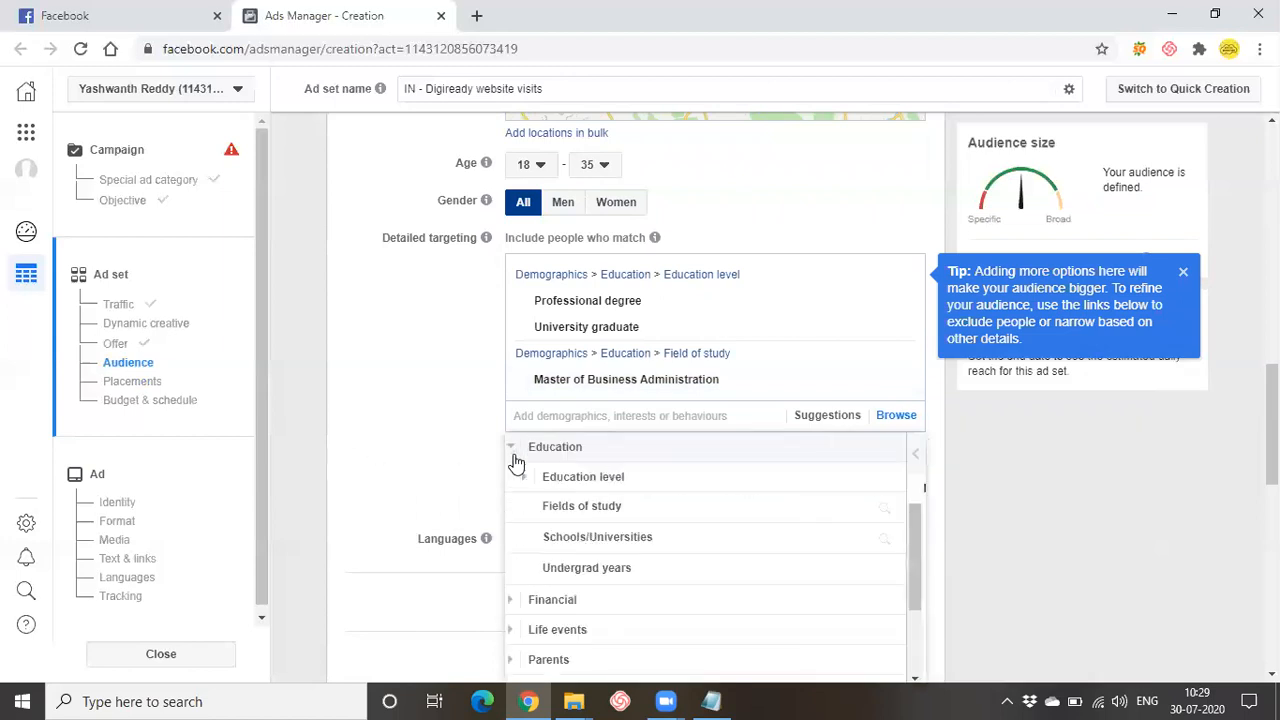
# Step: Add undergrad years 2020 to 2024 from the Education demographics to the detailed targeting and collapse the Demographics category
pyautogui.scroll(-1, 632, 524)
pyautogui.scroll(1, 626, 517)
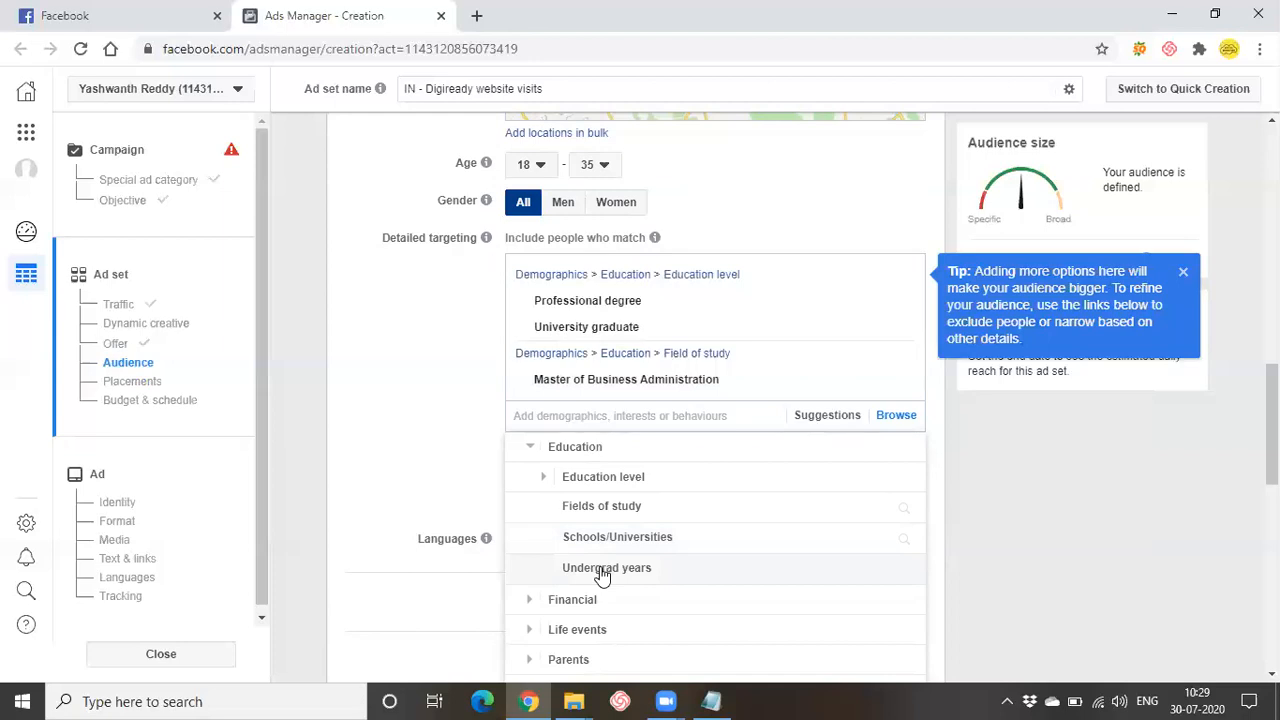
pyautogui.click(603, 570)
pyautogui.scroll(-2, 640, 557)
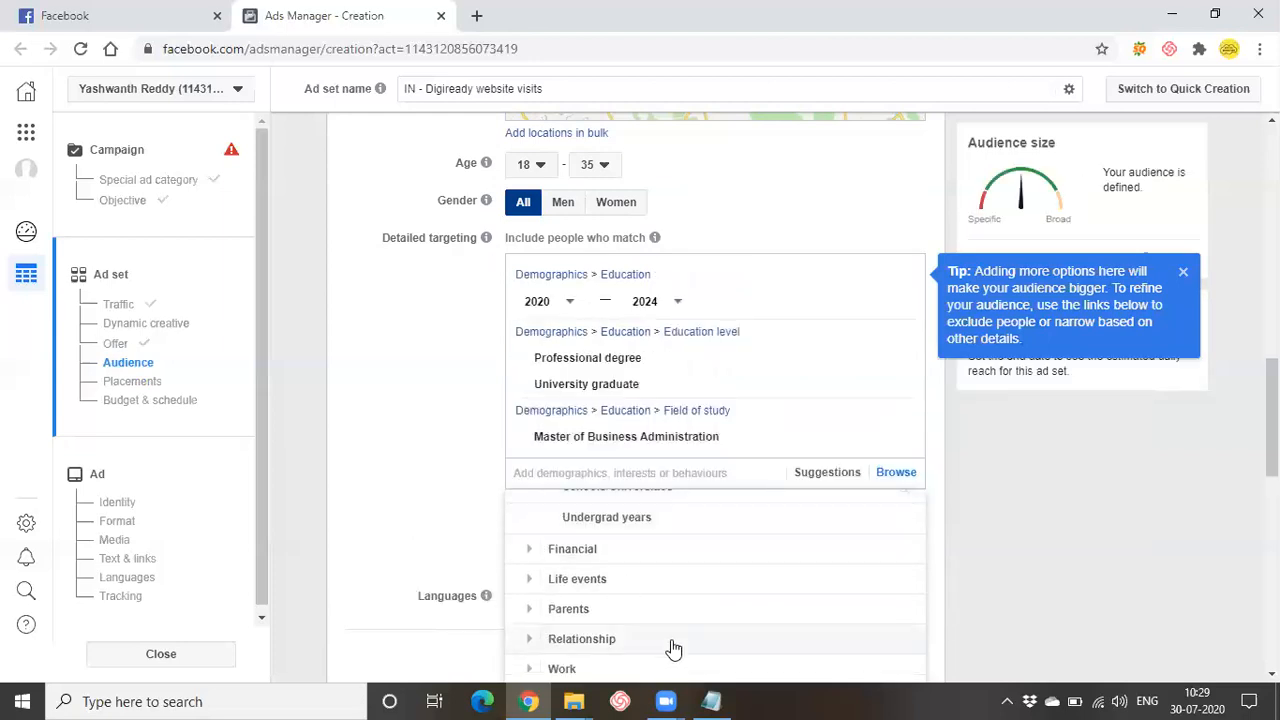
pyautogui.moveTo(590, 438)
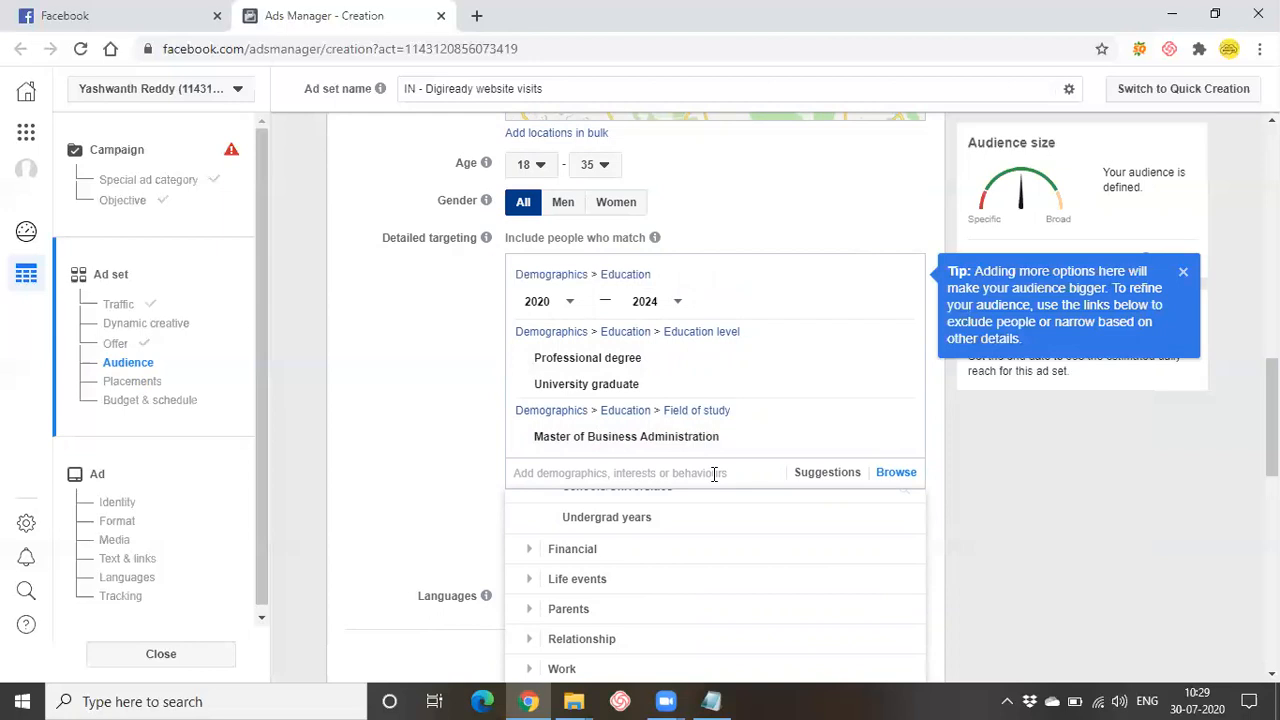
pyautogui.scroll(6, 715, 484)
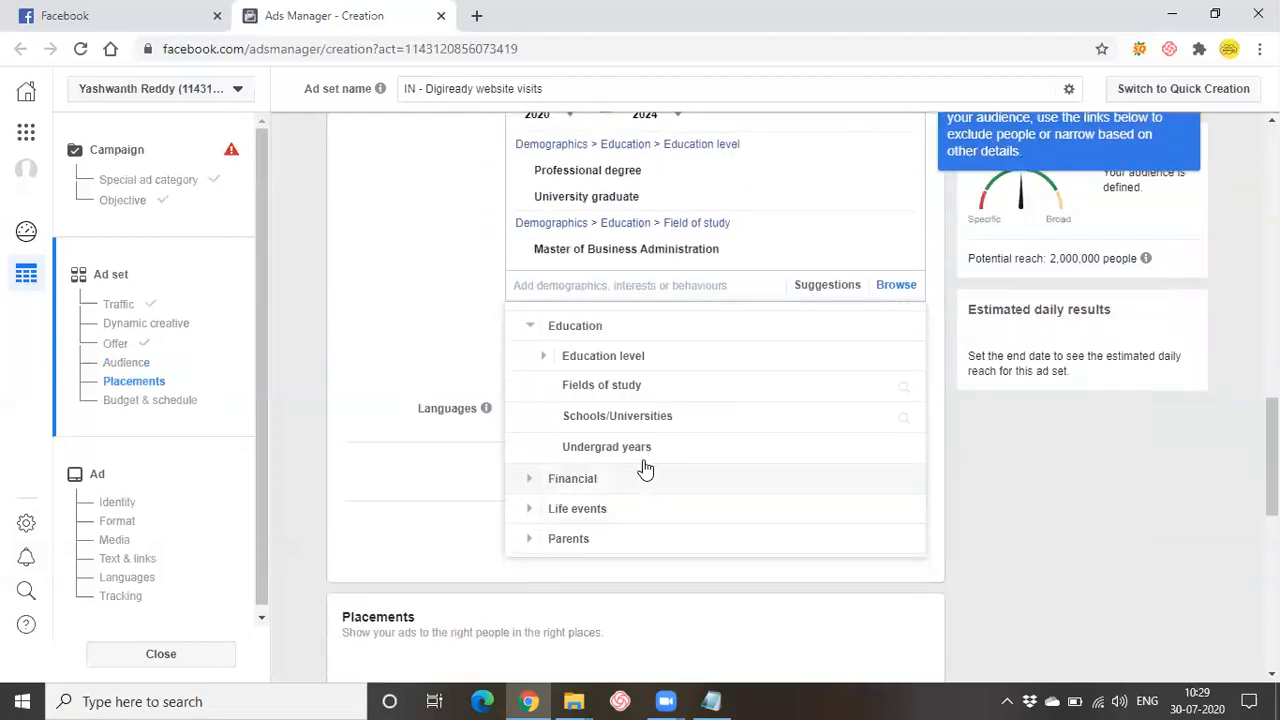
pyautogui.click(517, 508)
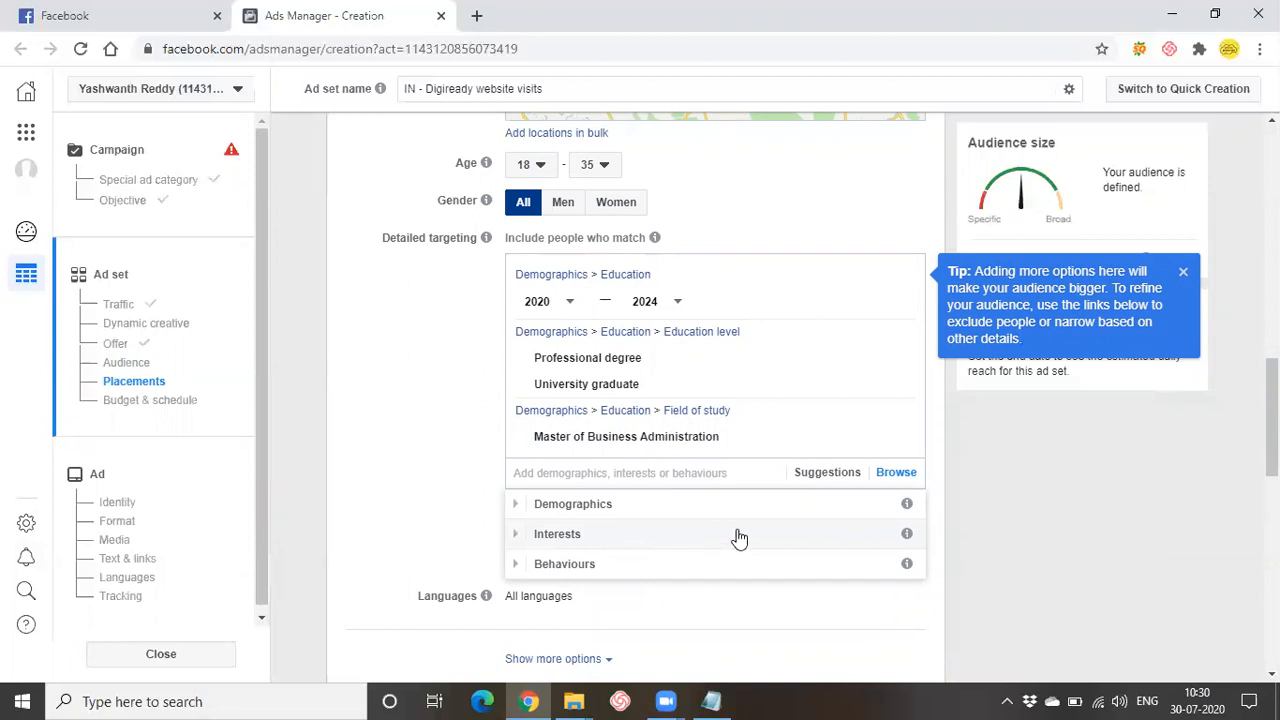
# Step: Include the entire Technology category from the interests in the detailed targeting, and collapse the Interests category
pyautogui.moveTo(908, 504)
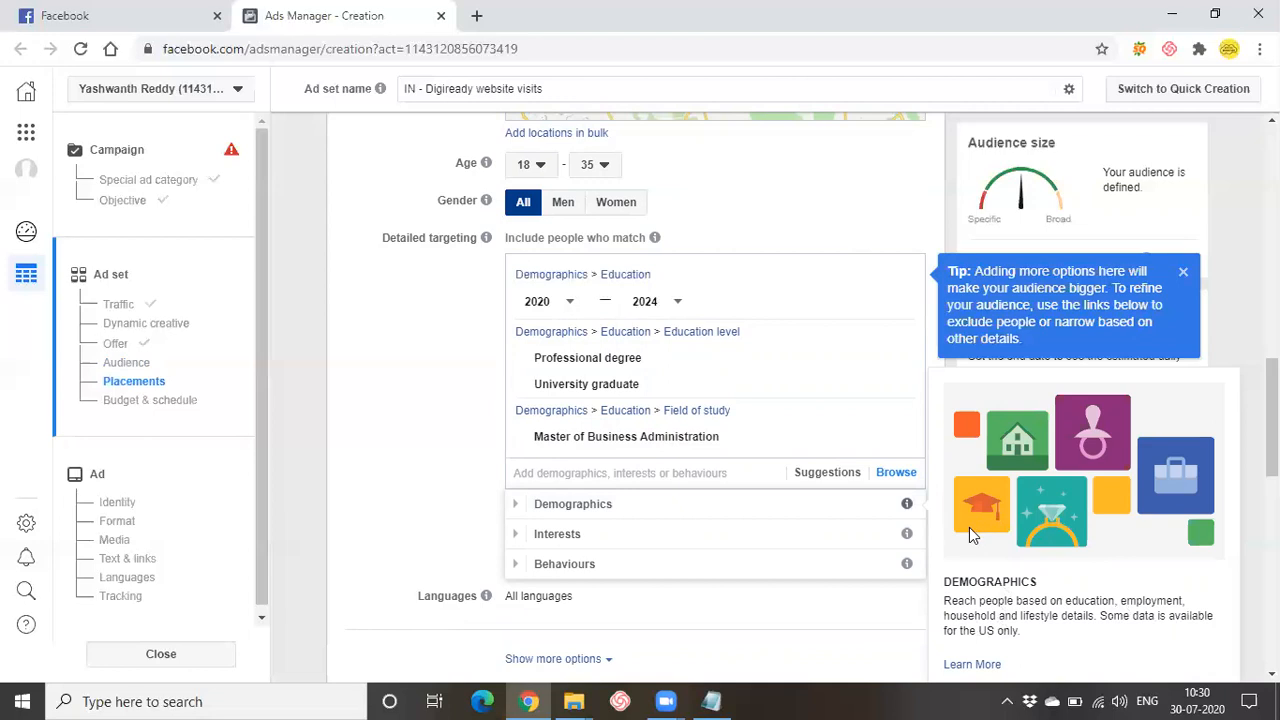
pyautogui.moveTo(906, 540)
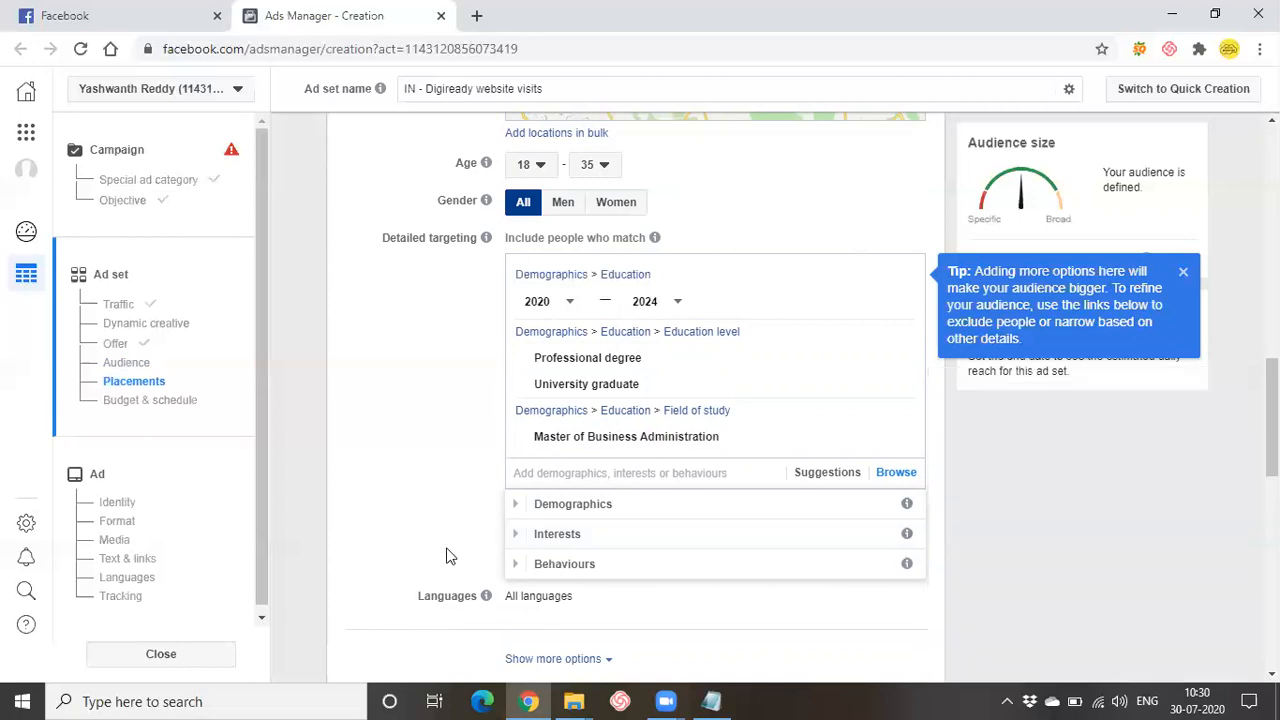
pyautogui.click(516, 538)
pyautogui.scroll(-1, 610, 543)
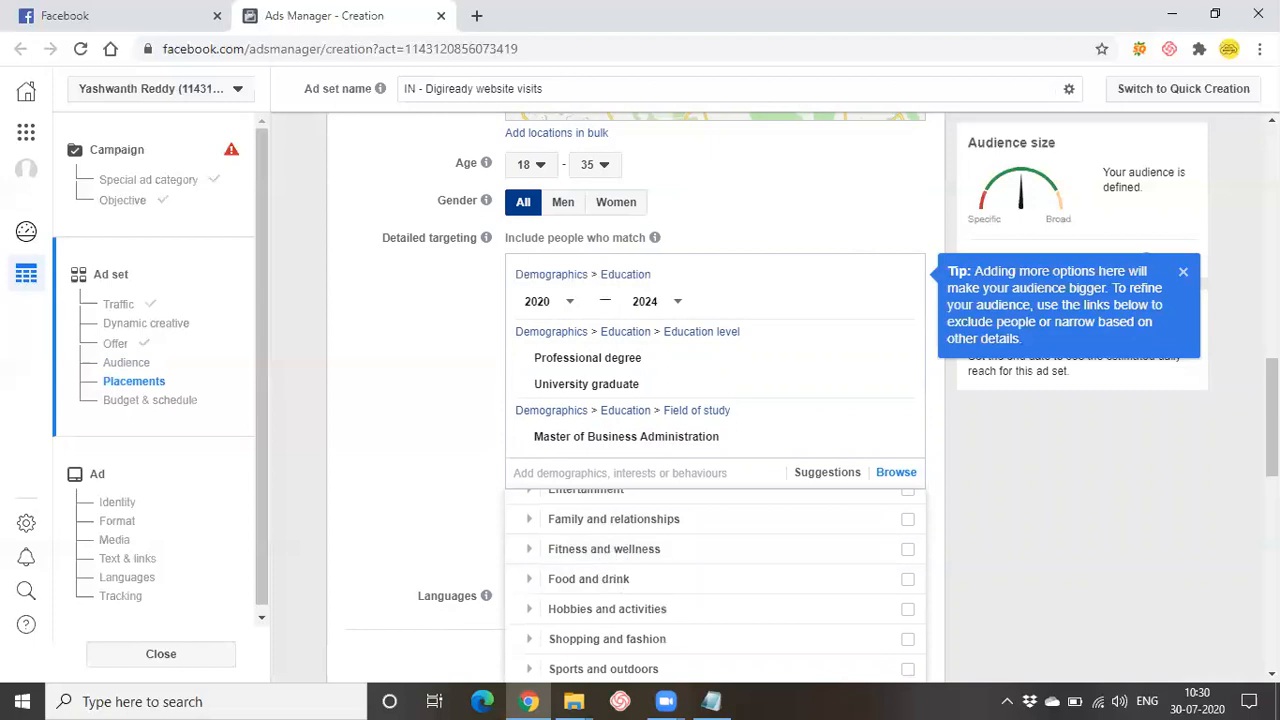
pyautogui.scroll(-3, 652, 285)
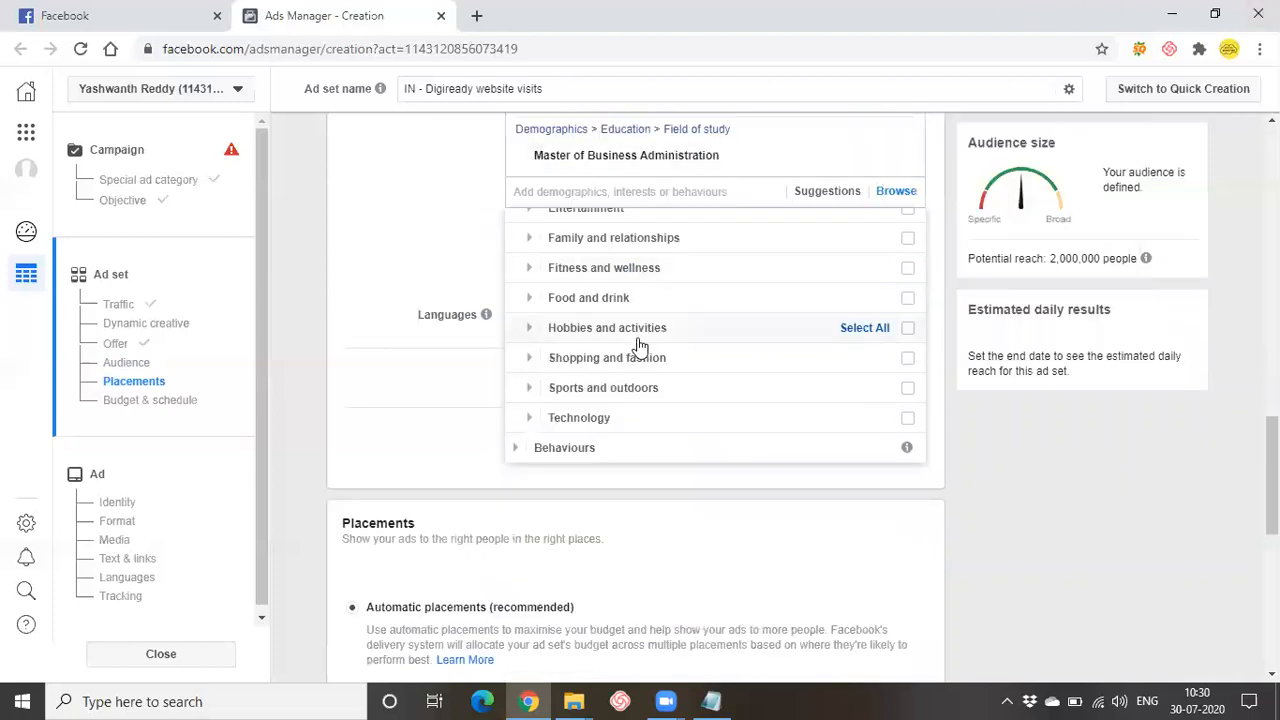
pyautogui.click(530, 419)
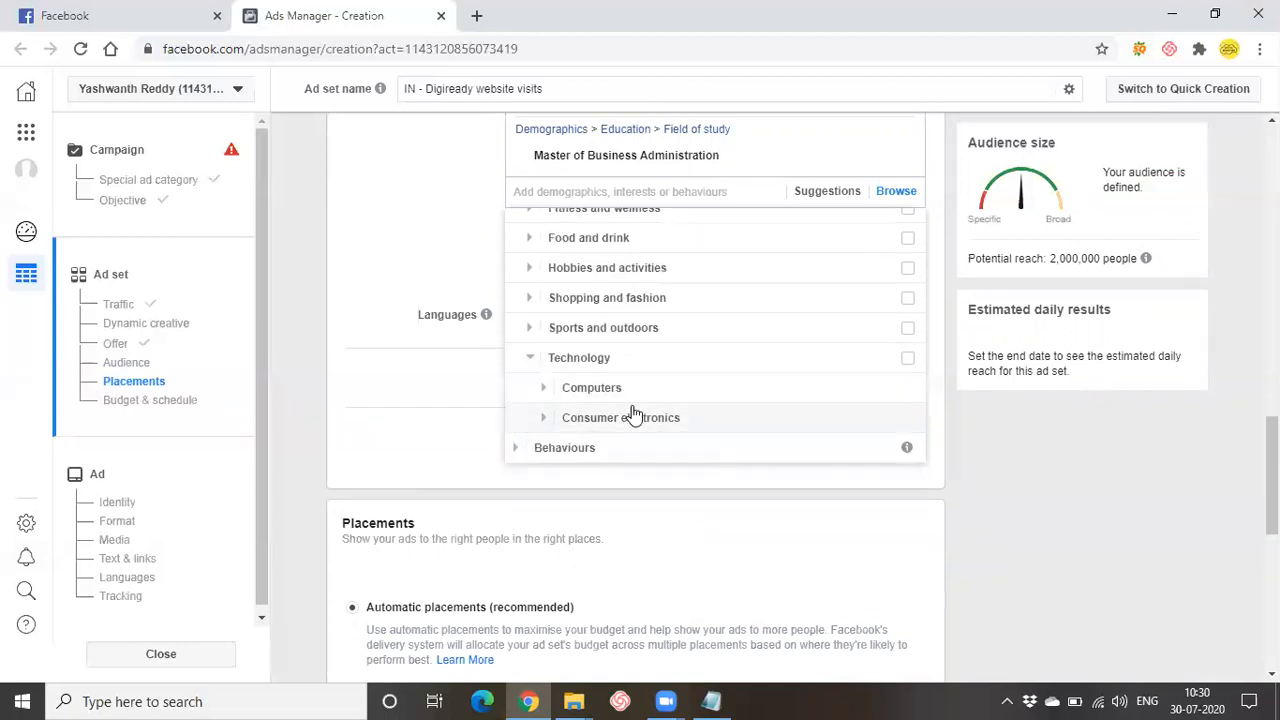
pyautogui.click(906, 360)
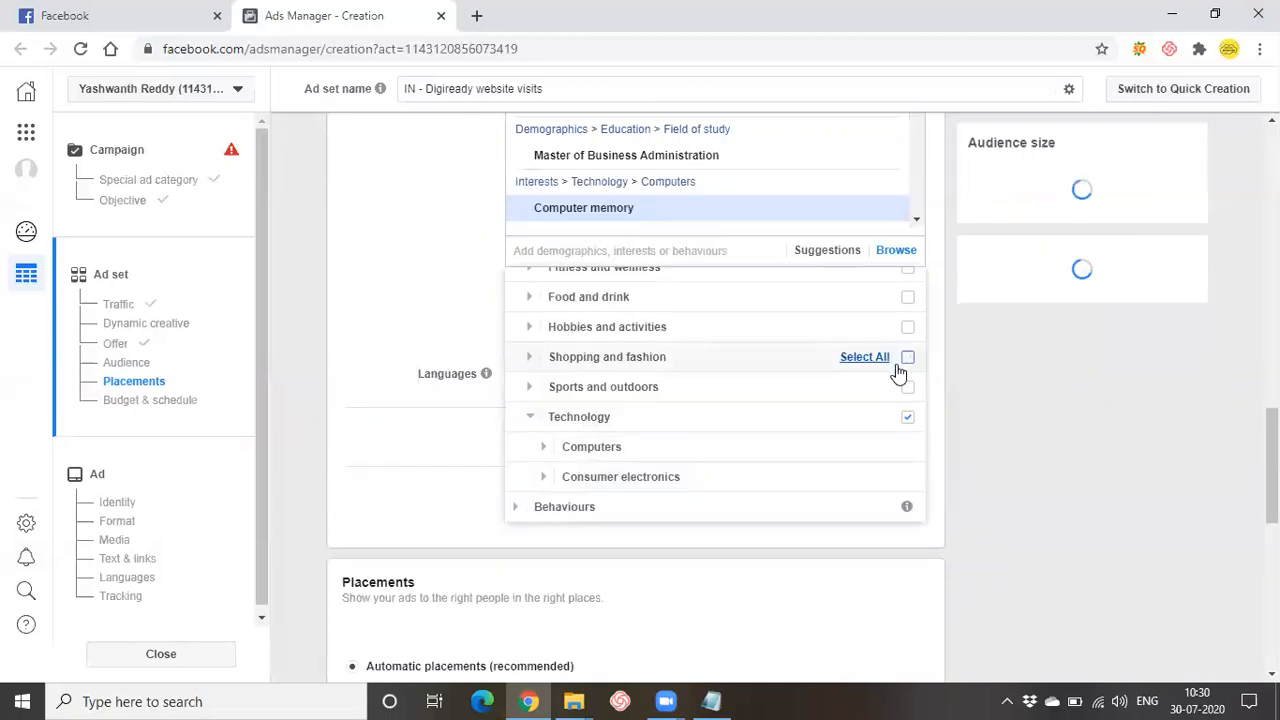
pyautogui.scroll(-2, 590, 475)
pyautogui.scroll(1, 600, 430)
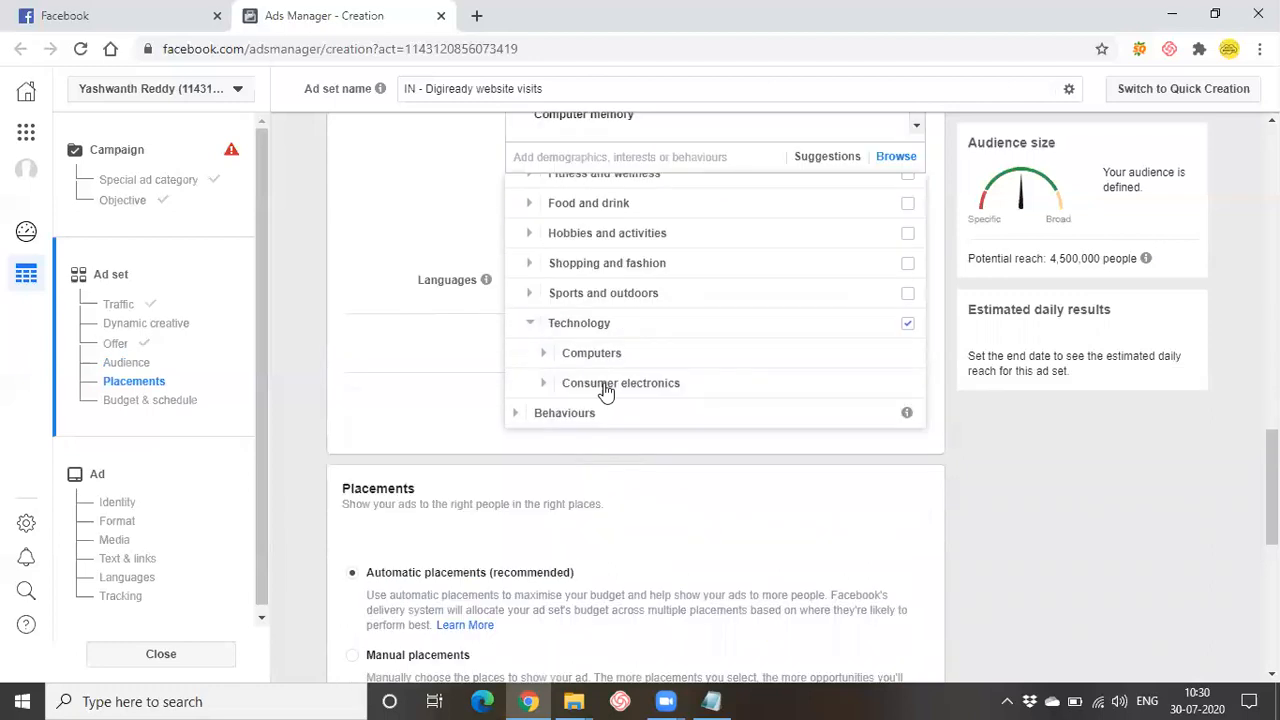
pyautogui.scroll(2, 636, 322)
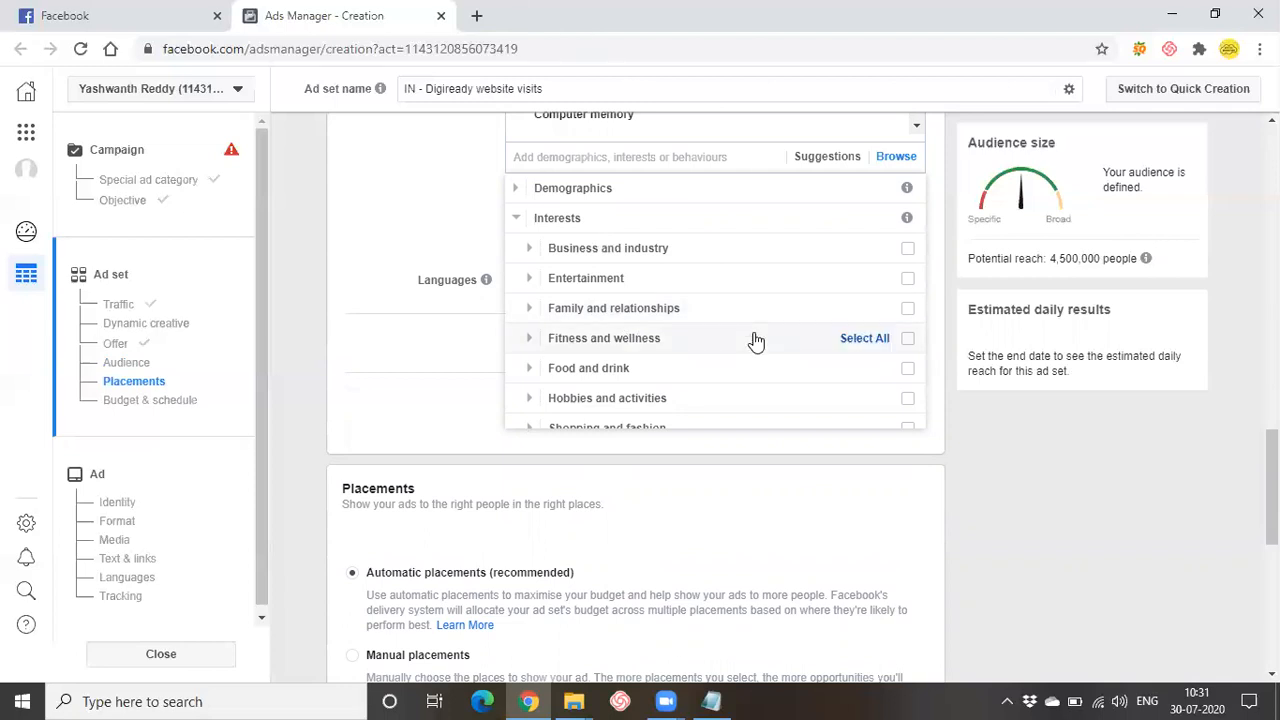
pyautogui.click(513, 219)
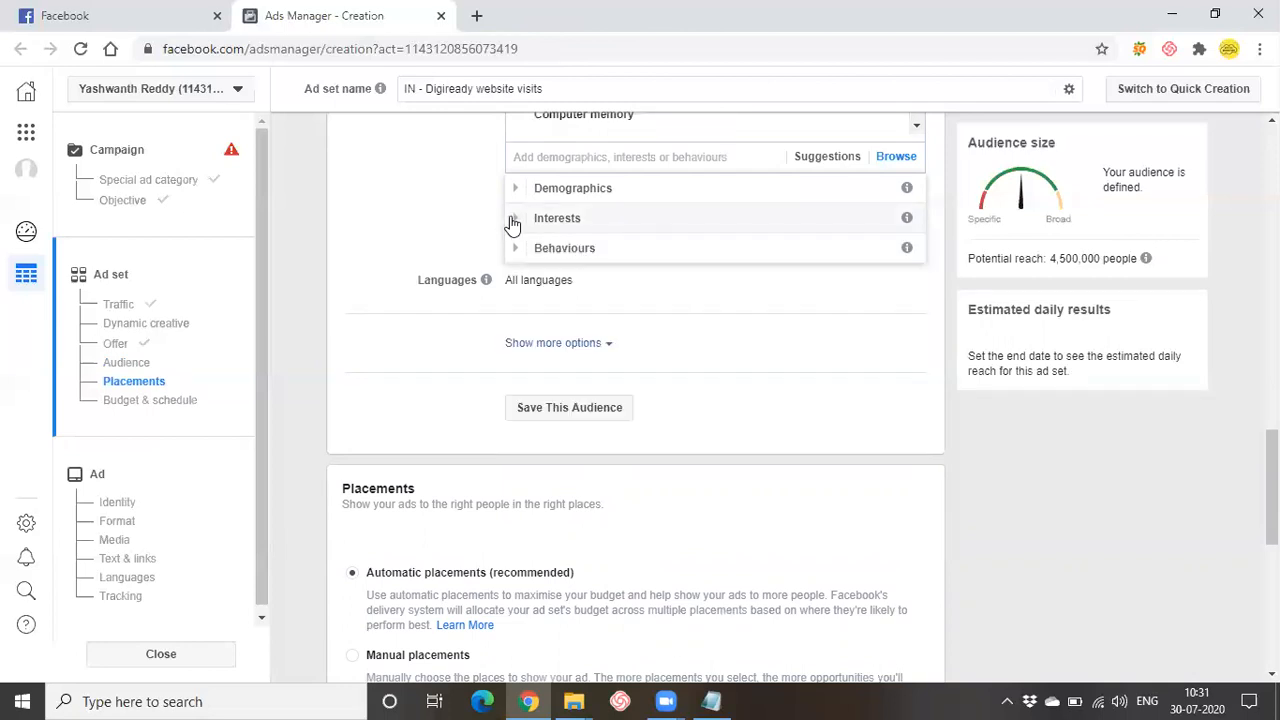
# Step: Browse the Behaviours category in the detailed targeting and examine the Mobile Device User options
pyautogui.scroll(2, 651, 471)
pyautogui.moveTo(557, 317)
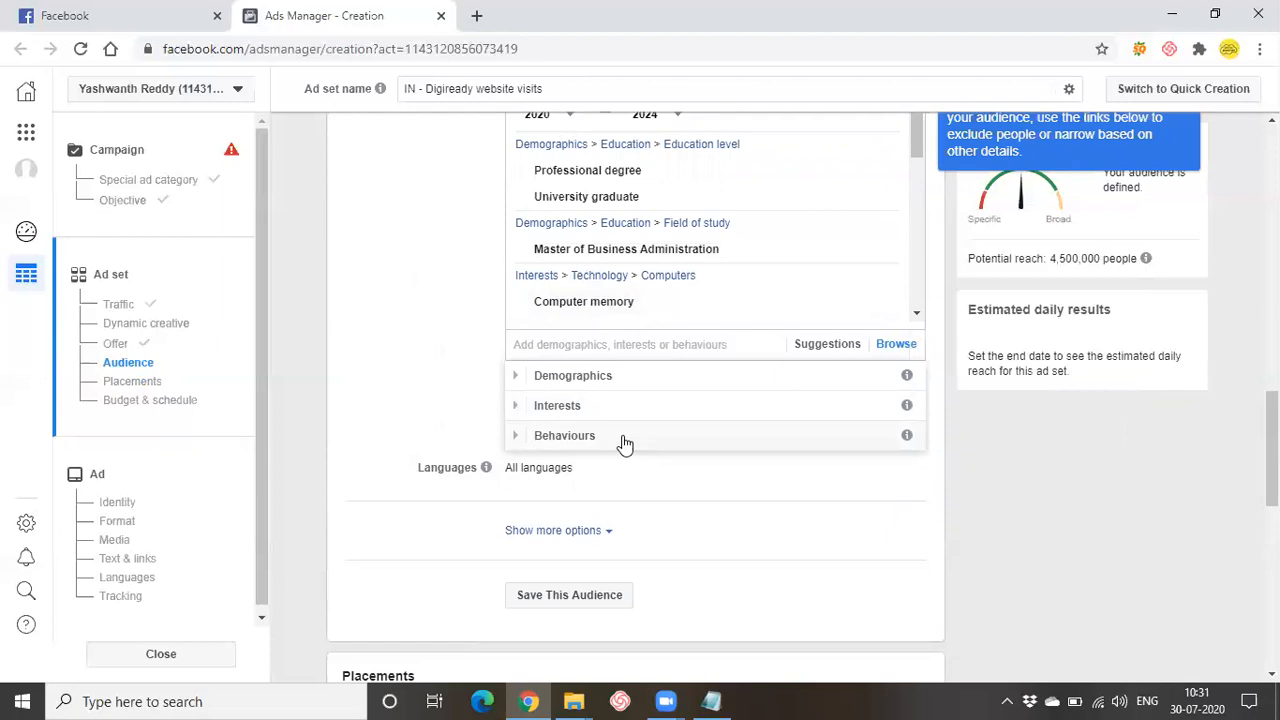
pyautogui.click(514, 435)
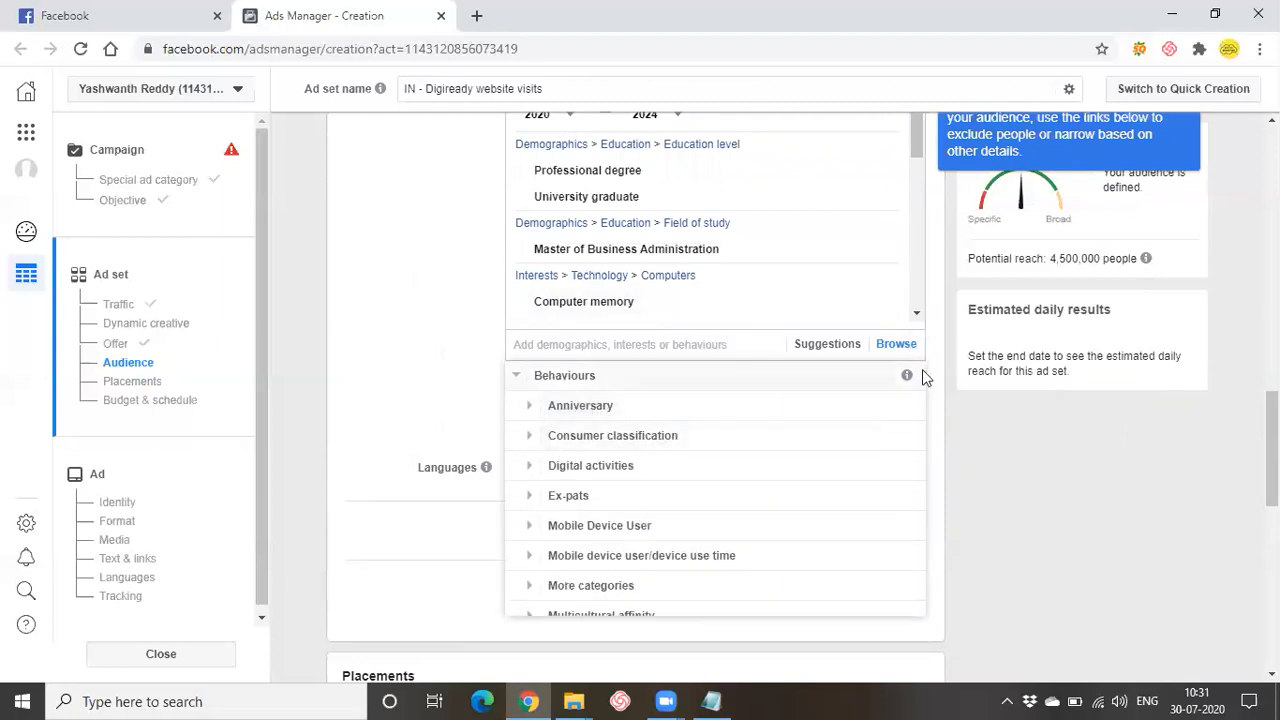
pyautogui.moveTo(909, 380)
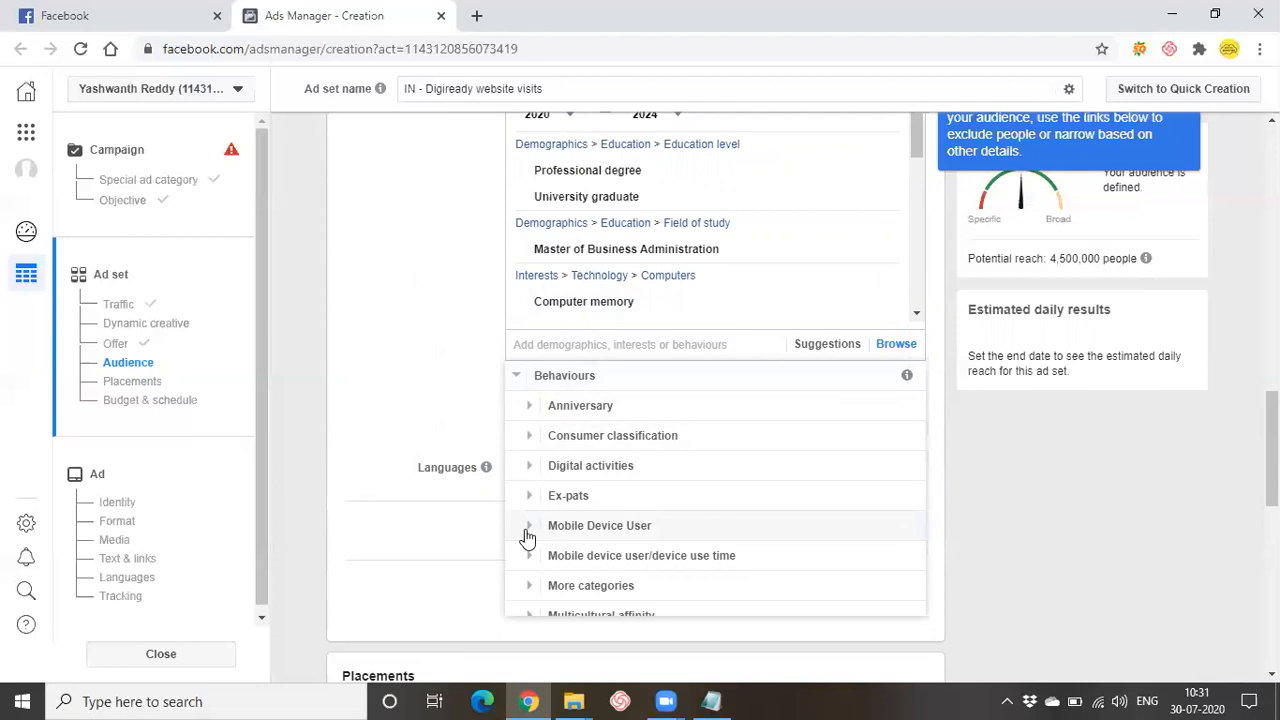
pyautogui.click(527, 530)
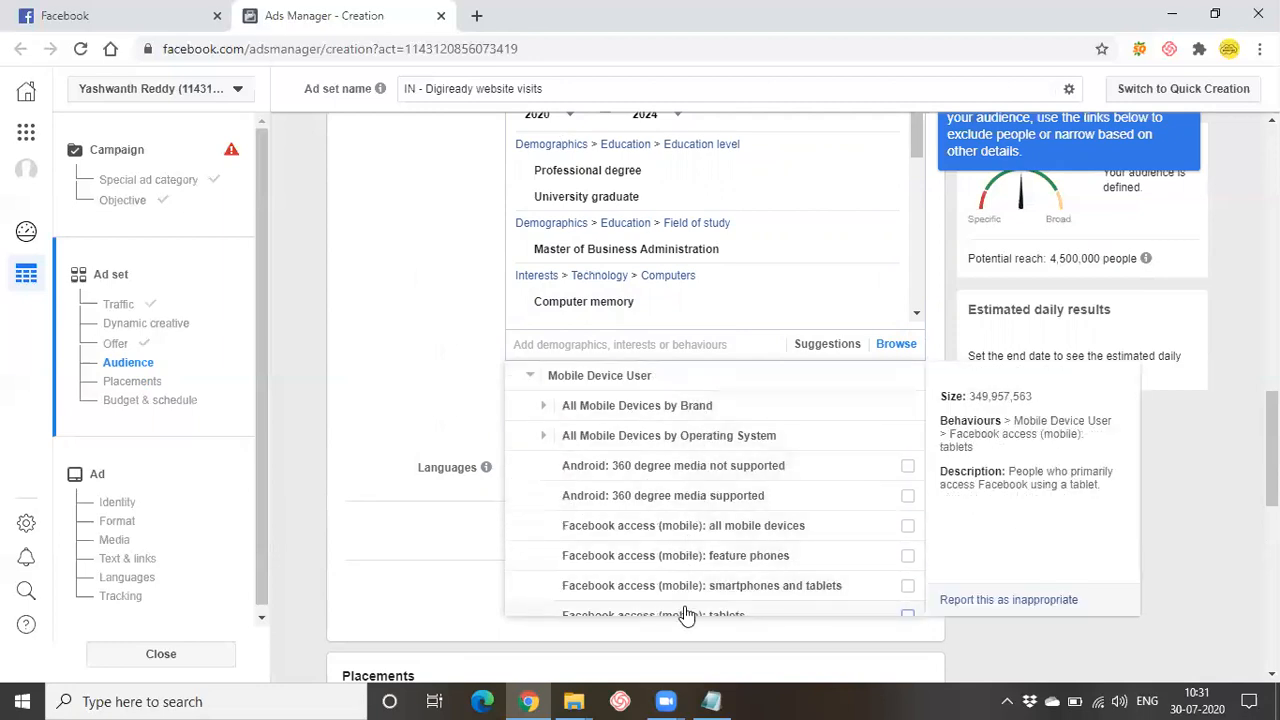
pyautogui.scroll(-2, 686, 594)
pyautogui.scroll(1, 680, 590)
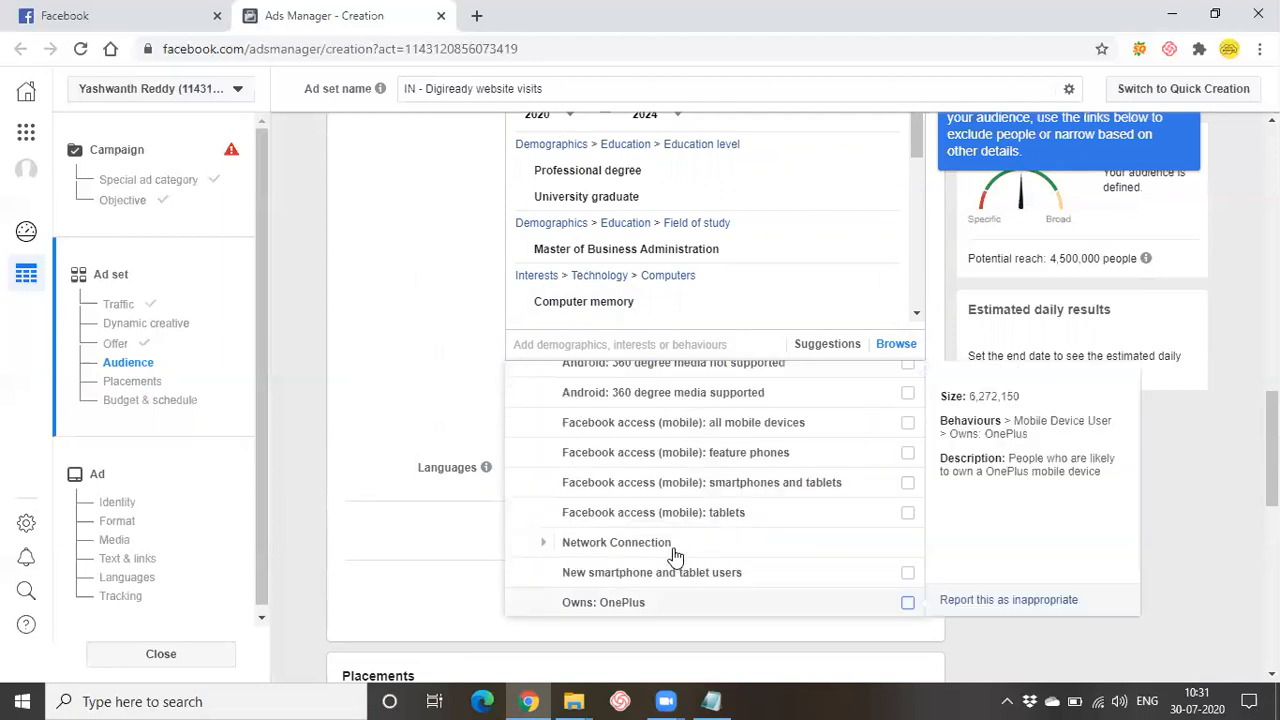
pyautogui.scroll(5, 560, 450)
pyautogui.click(528, 474)
# Step: Examine the Digital activities options under Behaviours, including the Facebook page admins subcategory
pyautogui.click(527, 466)
pyautogui.scroll(-1, 528, 468)
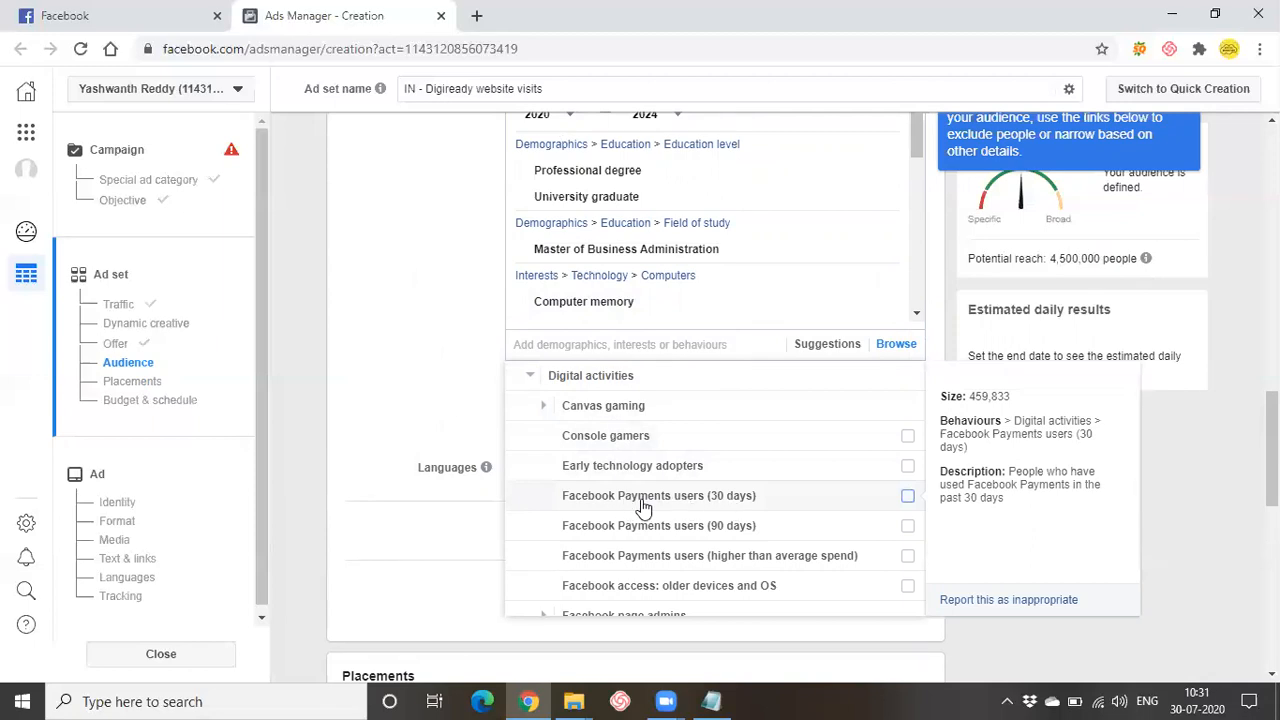
pyautogui.scroll(-1, 700, 510)
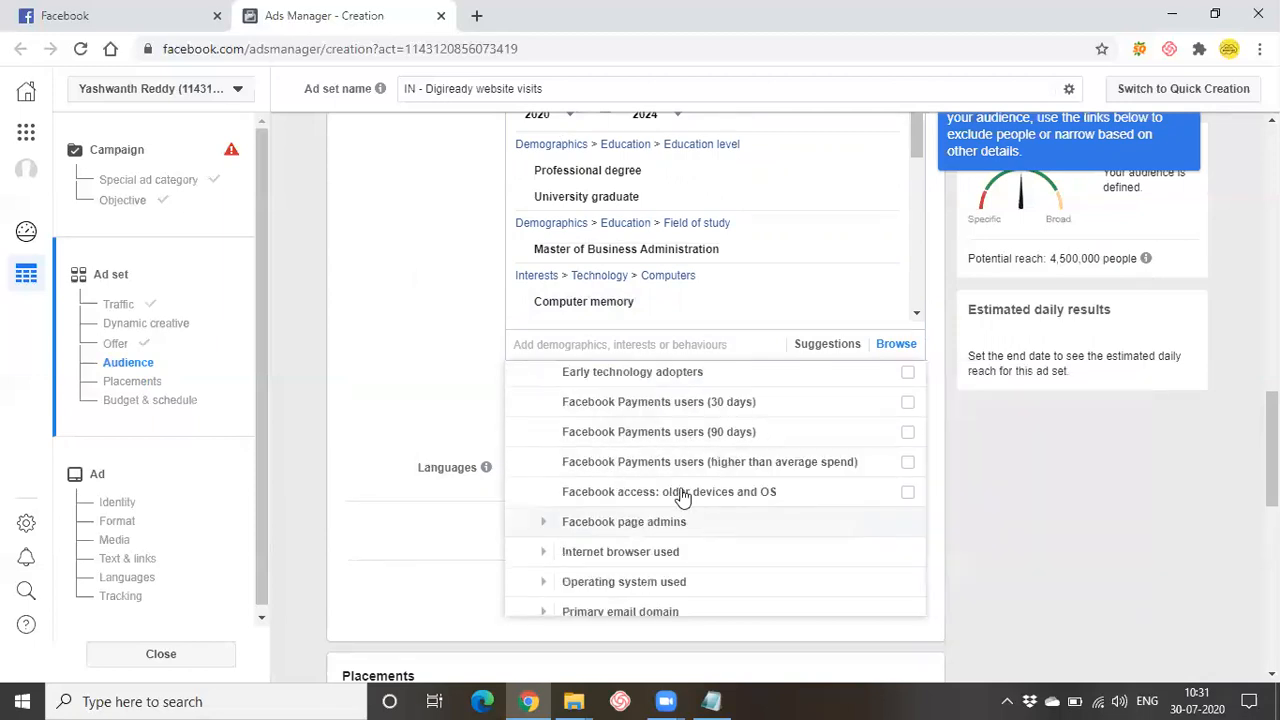
pyautogui.scroll(-1, 663, 520)
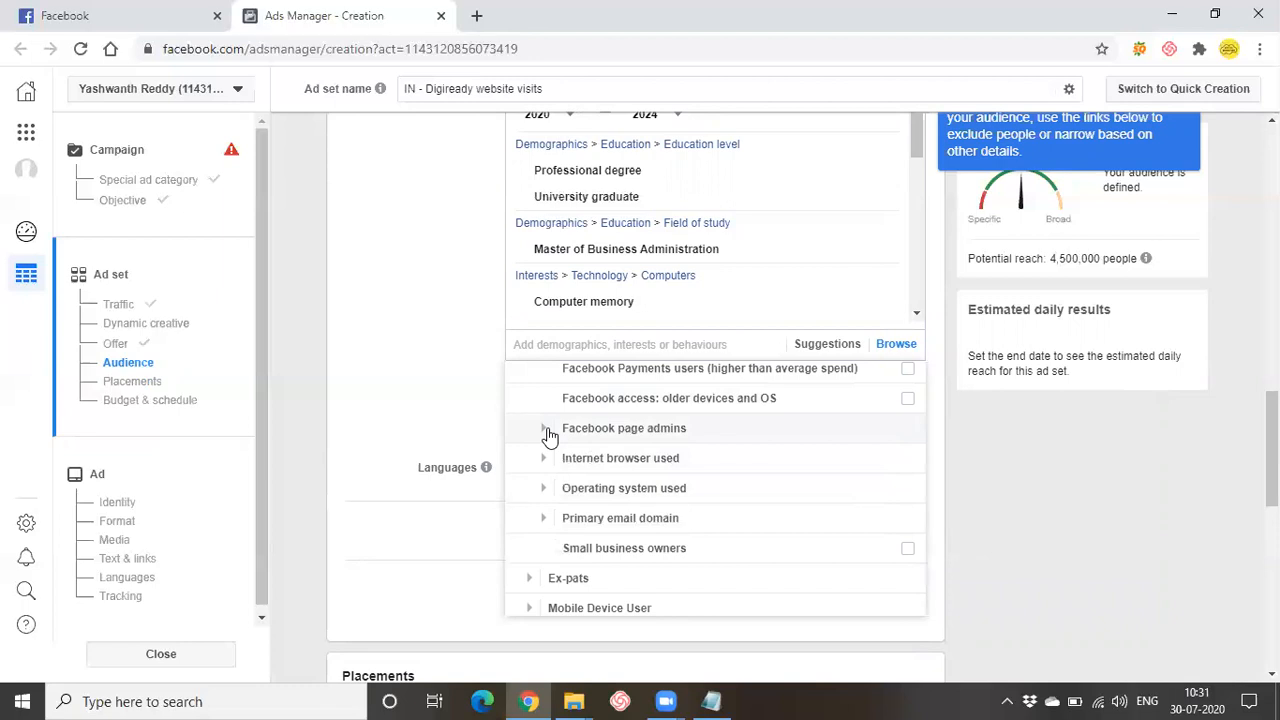
pyautogui.click(549, 437)
pyautogui.click(543, 374)
pyautogui.scroll(2, 591, 503)
pyautogui.scroll(-4, 565, 512)
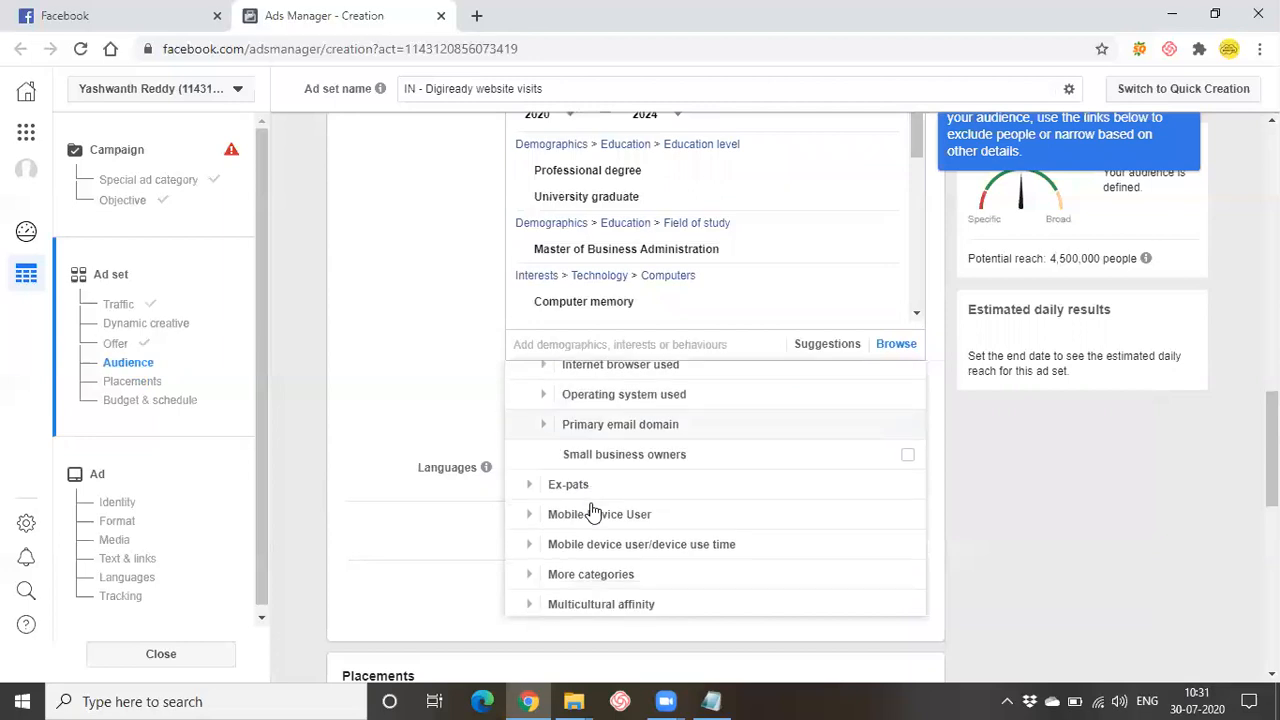
# Step: Review the Travel options under Behaviours, then collapse the Behaviours category and close the targeting list
pyautogui.scroll(-2, 591, 510)
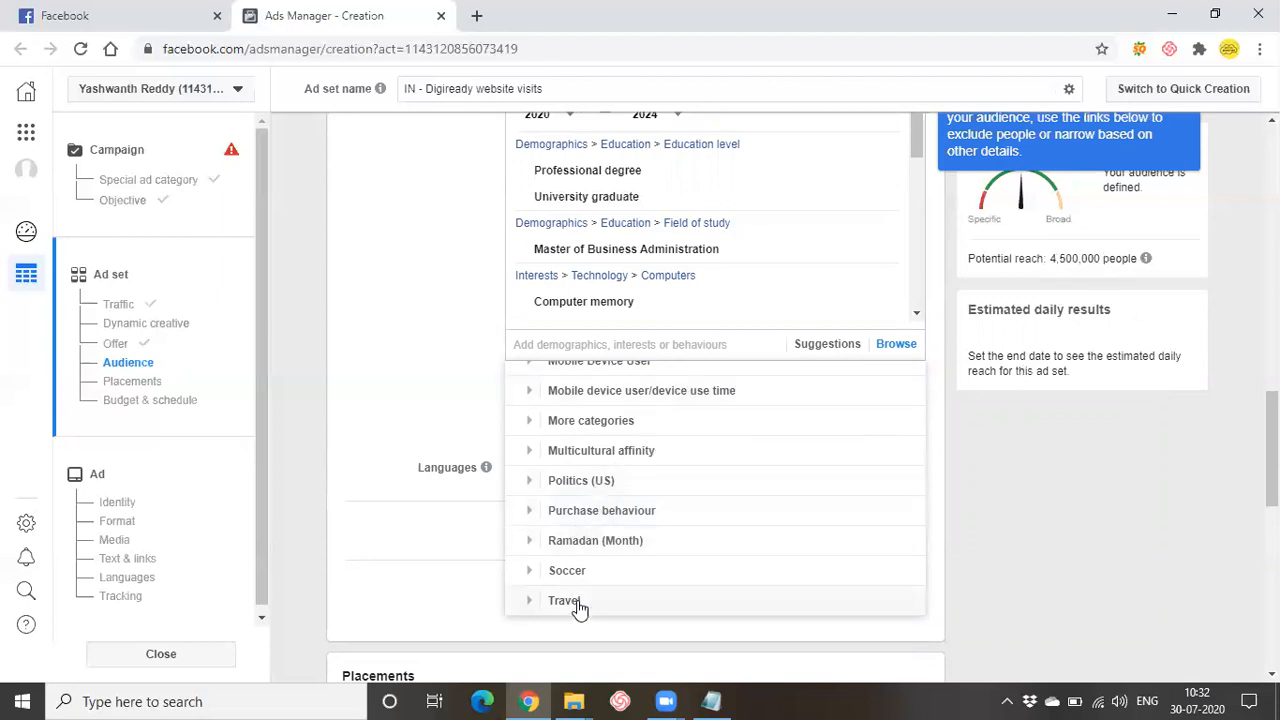
pyautogui.click(529, 603)
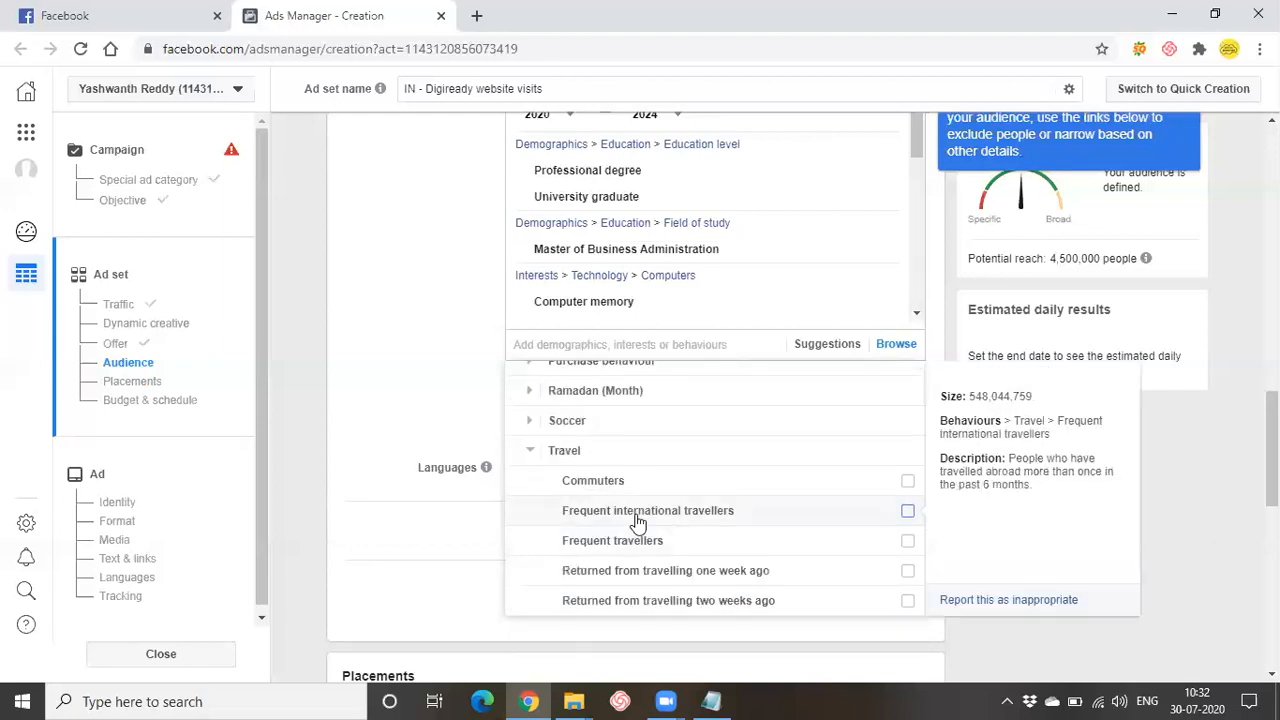
pyautogui.scroll(-1, 637, 520)
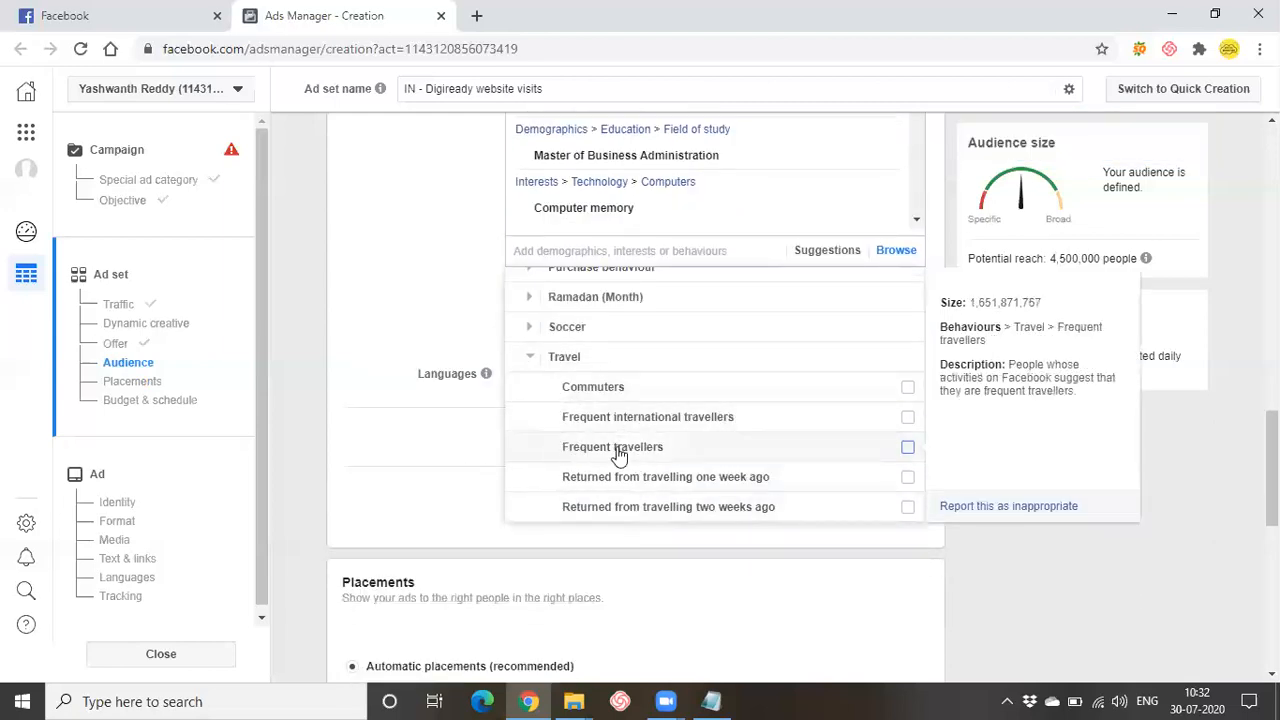
pyautogui.scroll(2, 651, 480)
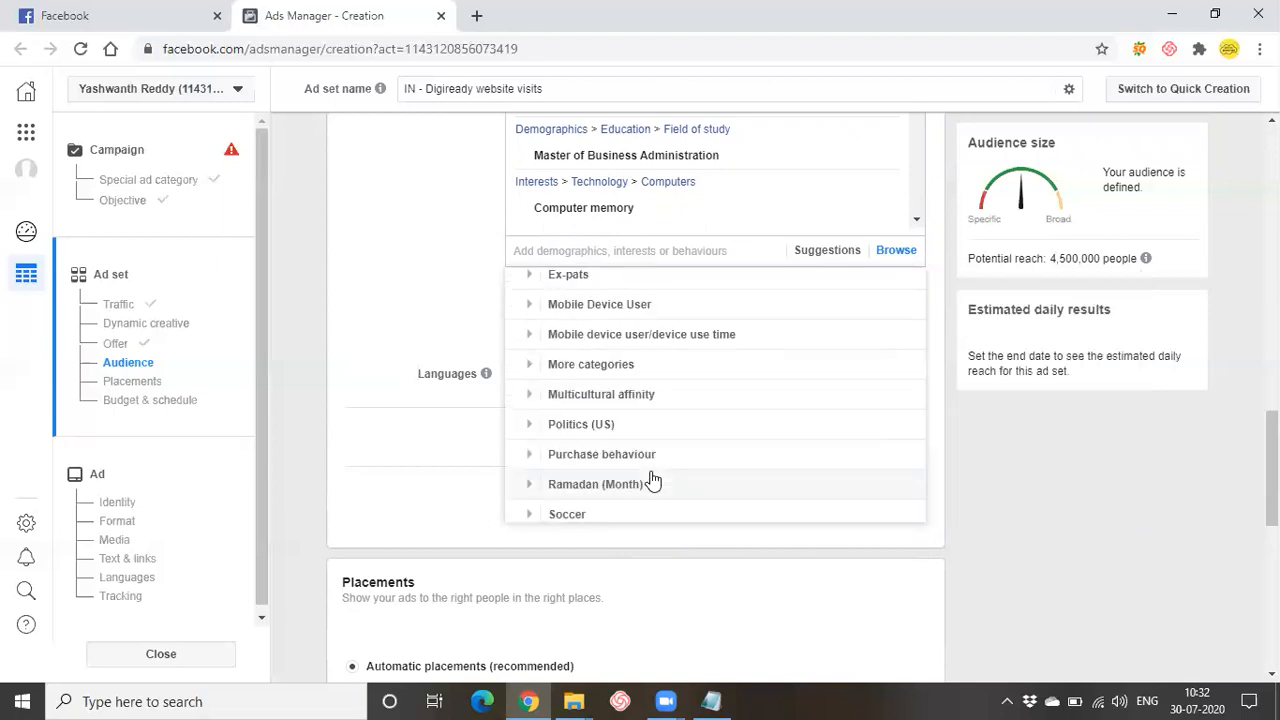
pyautogui.scroll(2, 651, 480)
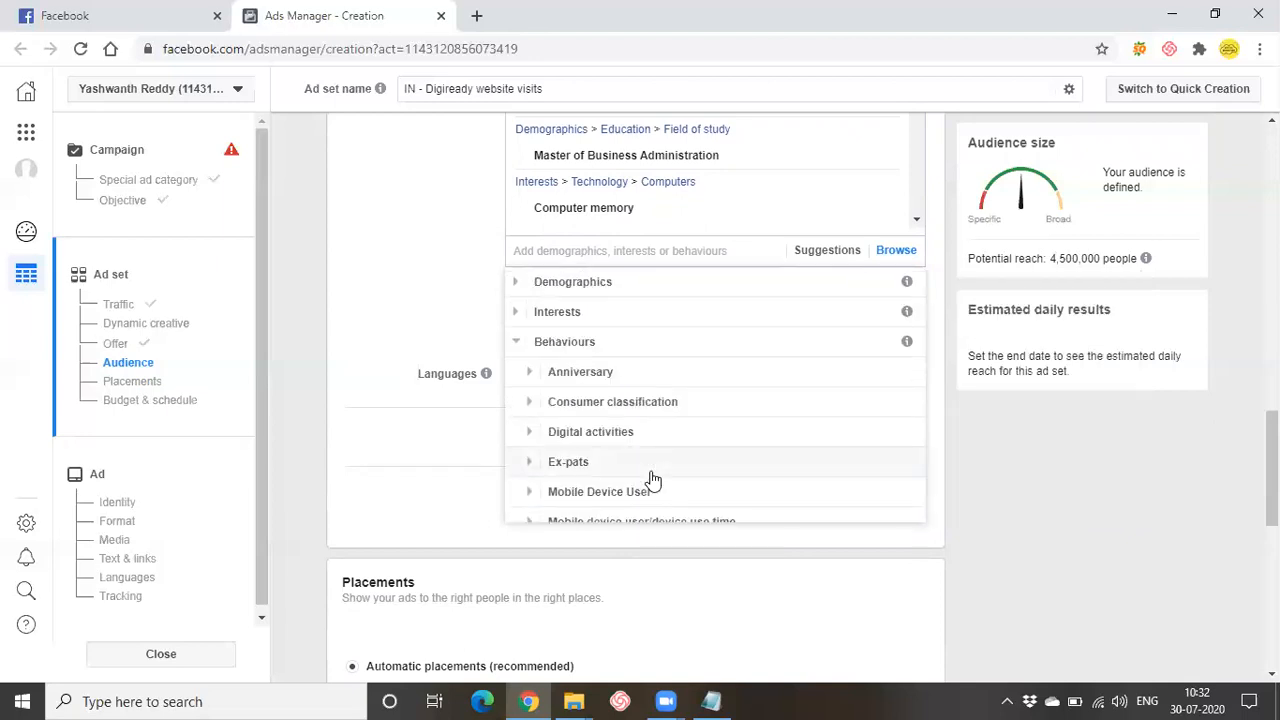
pyautogui.click(510, 342)
pyautogui.click(390, 327)
# Step: Add an exclusion condition to the detailed targeting and look through the Demographics categories available for excluding people
pyautogui.scroll(3, 390, 330)
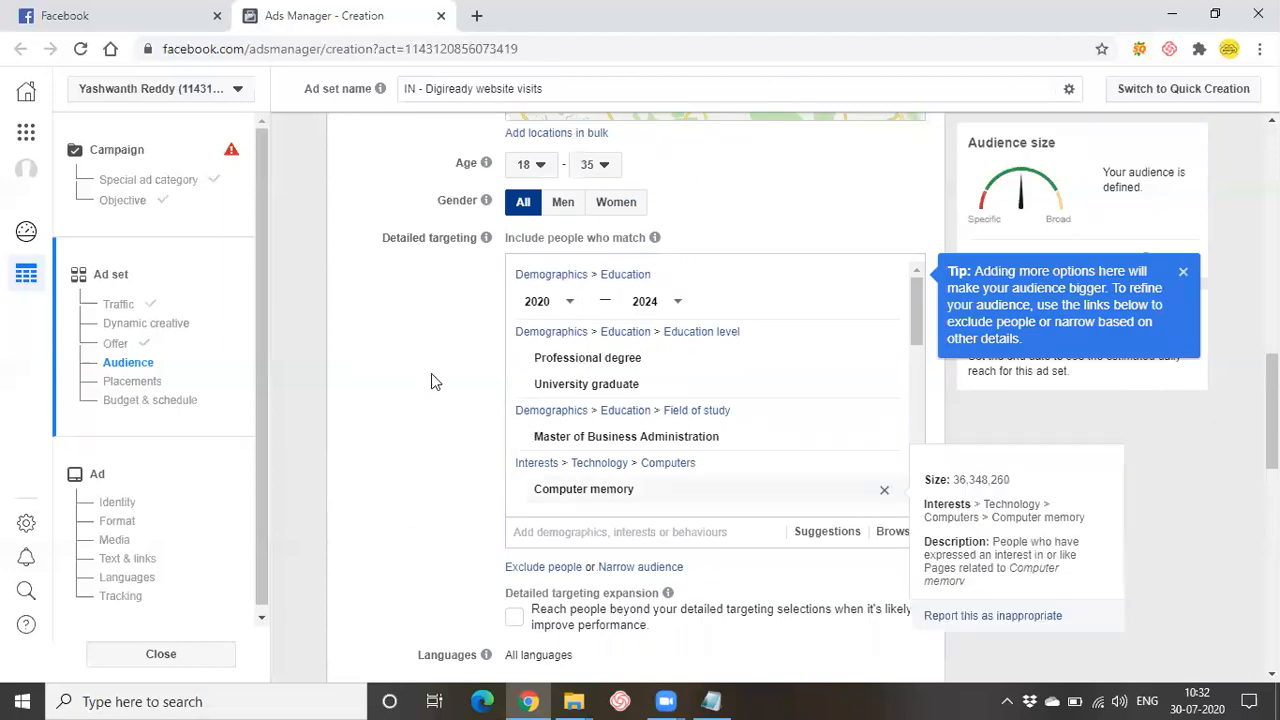
pyautogui.scroll(1, 703, 364)
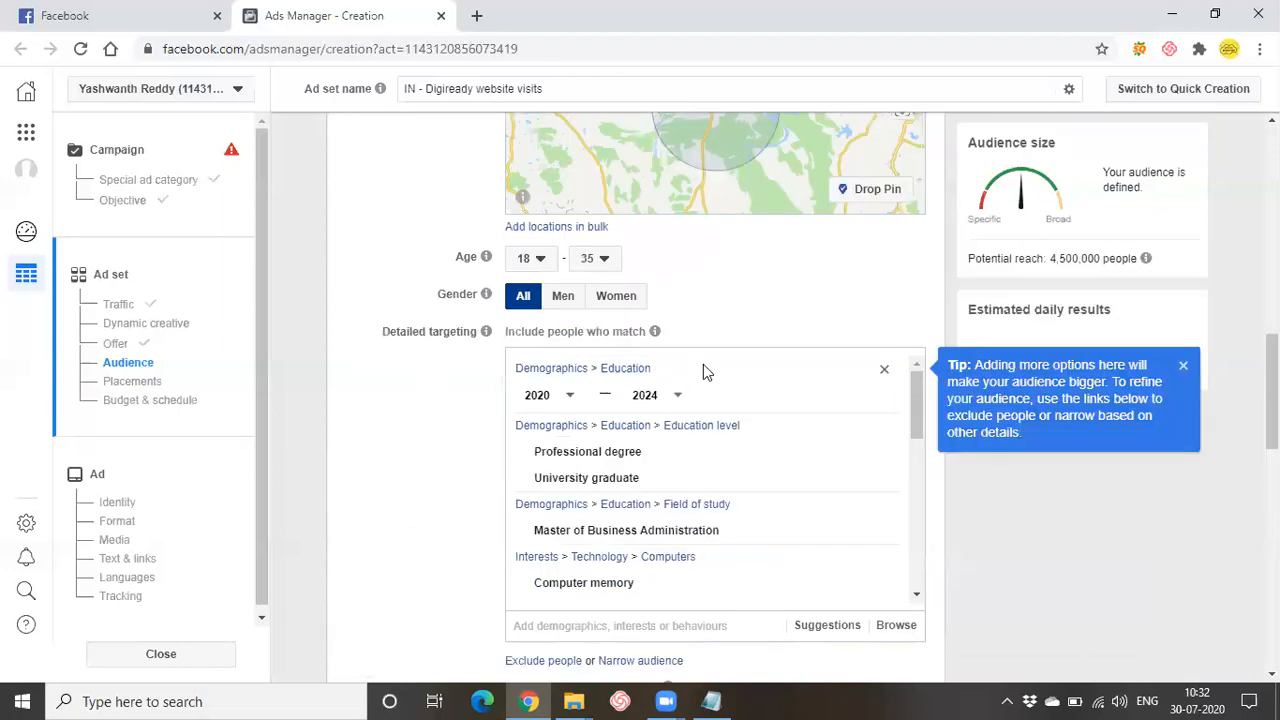
pyautogui.scroll(-1, 780, 494)
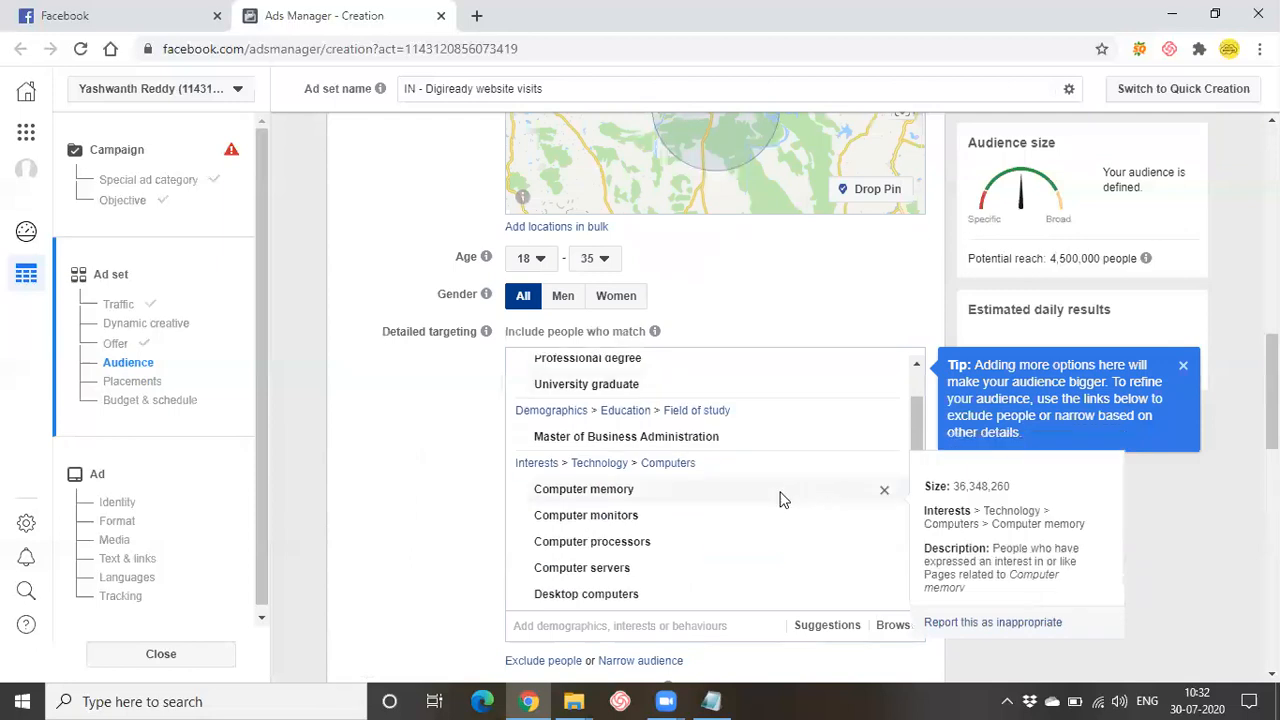
pyautogui.scroll(1, 780, 508)
pyautogui.scroll(-1, 1178, 588)
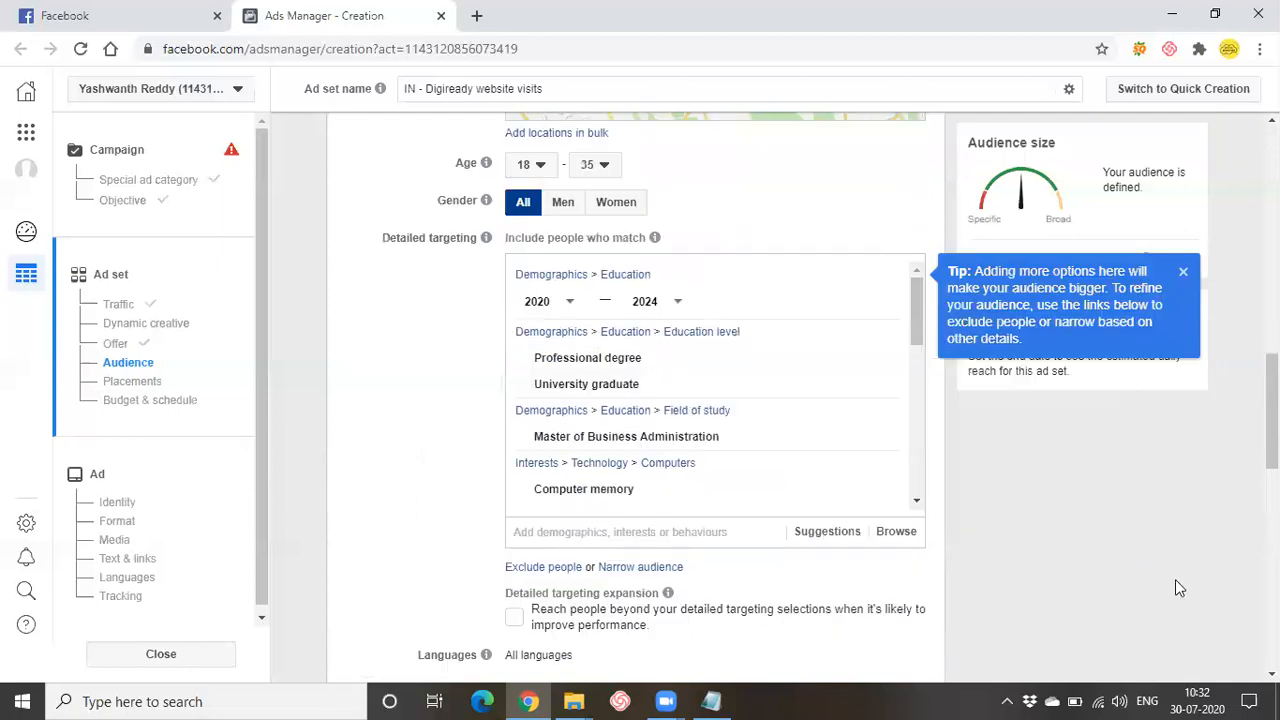
pyautogui.scroll(-1, 1176, 588)
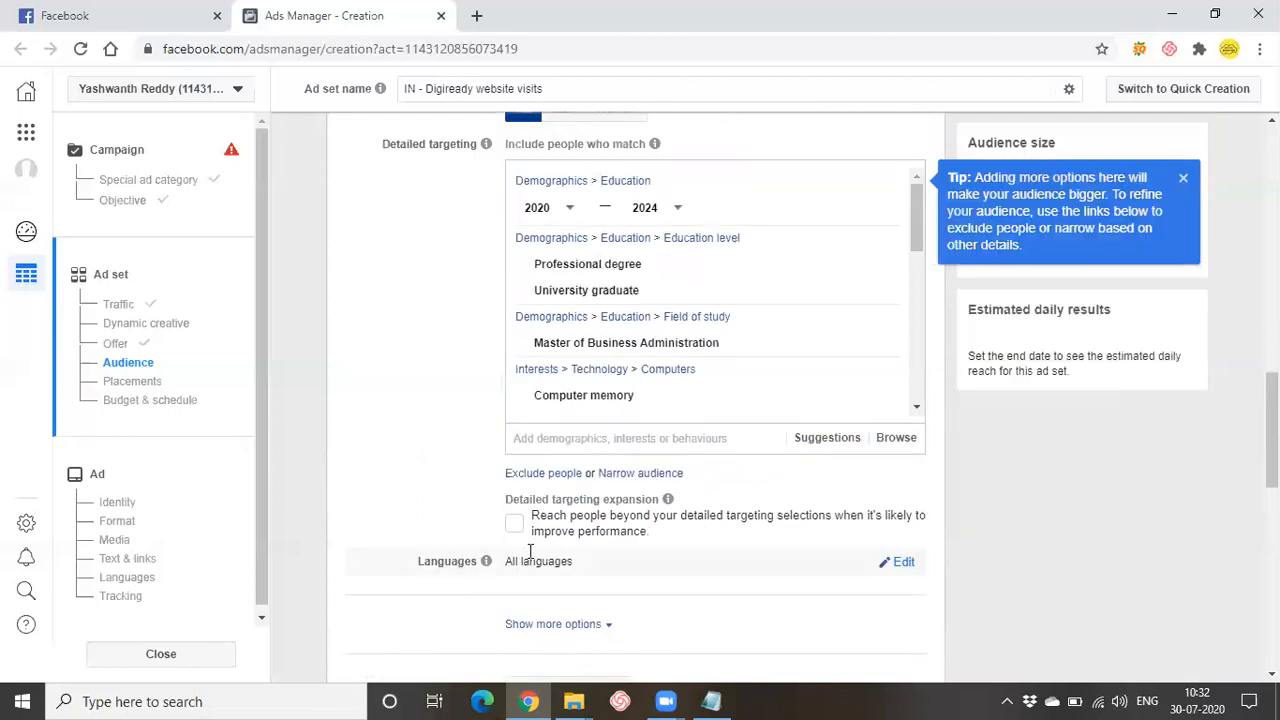
pyautogui.click(540, 474)
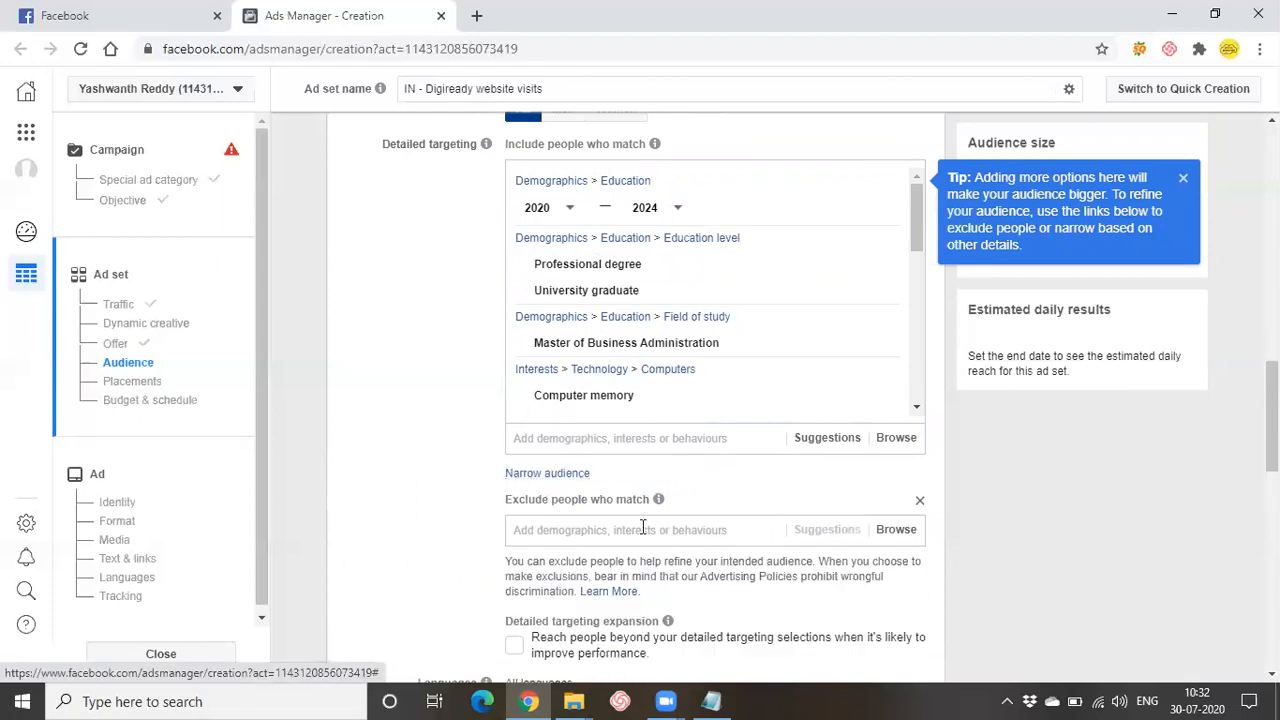
pyautogui.scroll(-1, 645, 527)
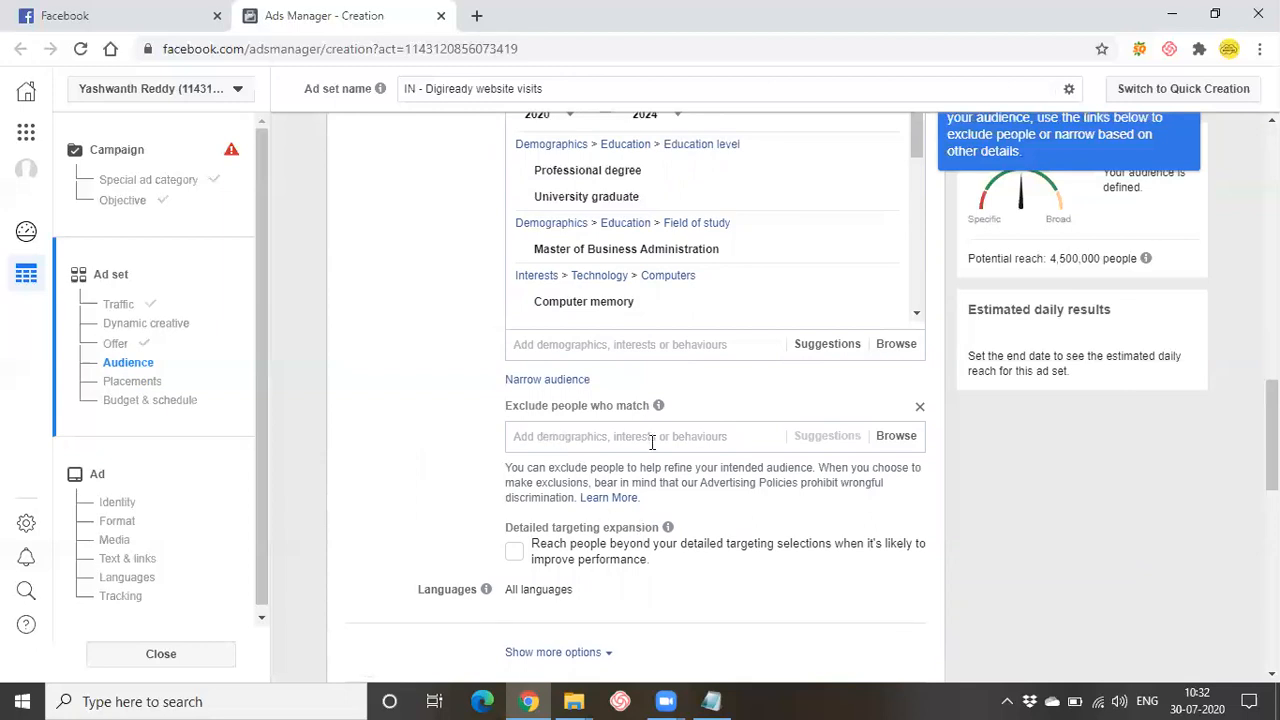
pyautogui.click(895, 440)
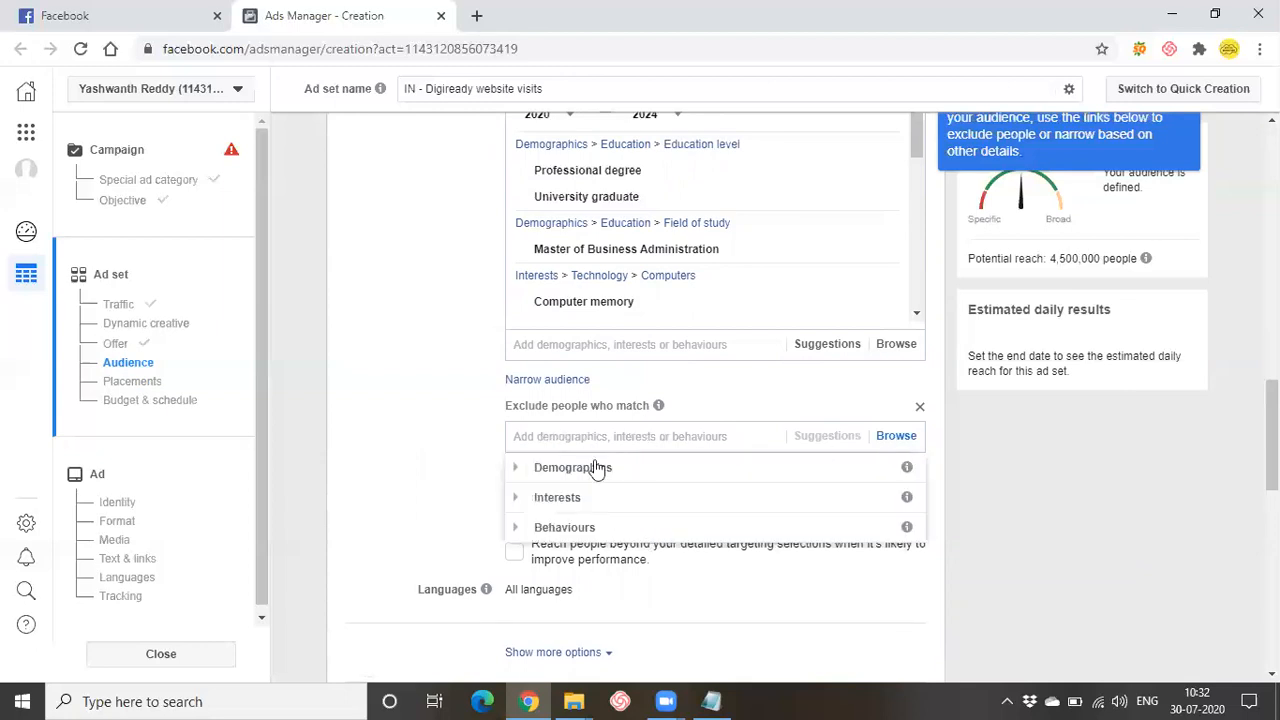
pyautogui.click(517, 469)
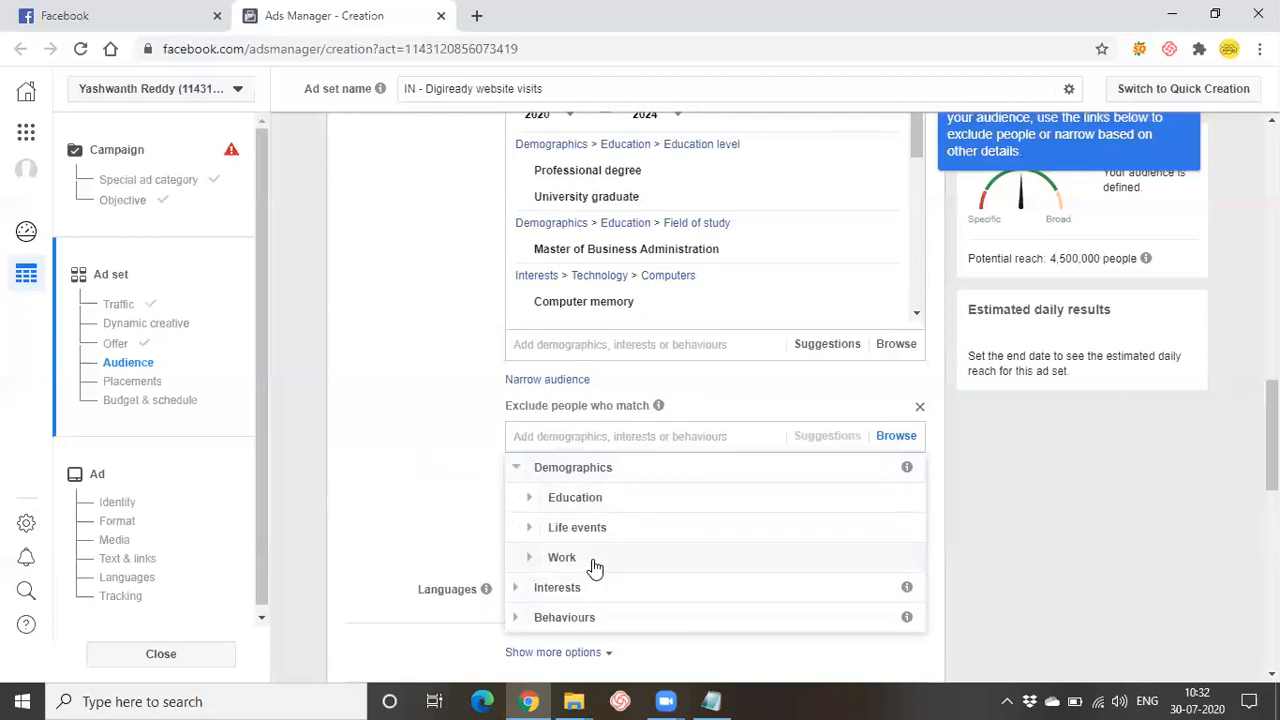
pyautogui.click(519, 471)
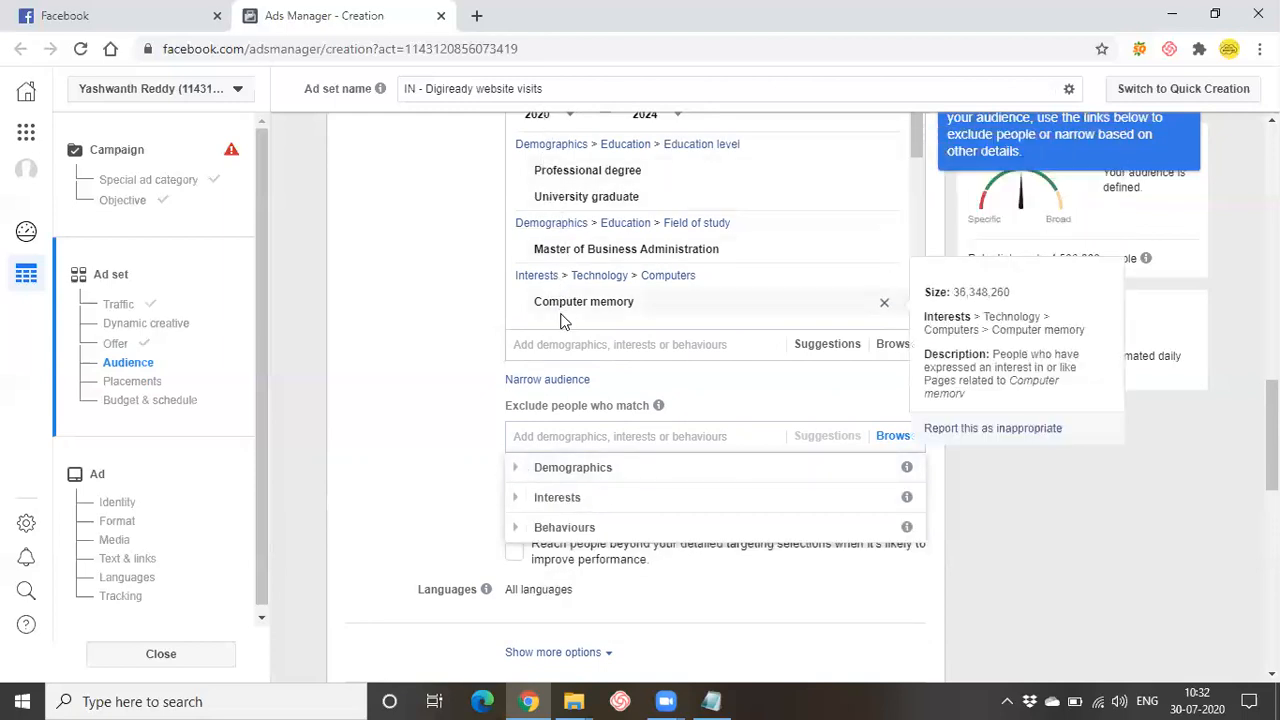
pyautogui.click(577, 440)
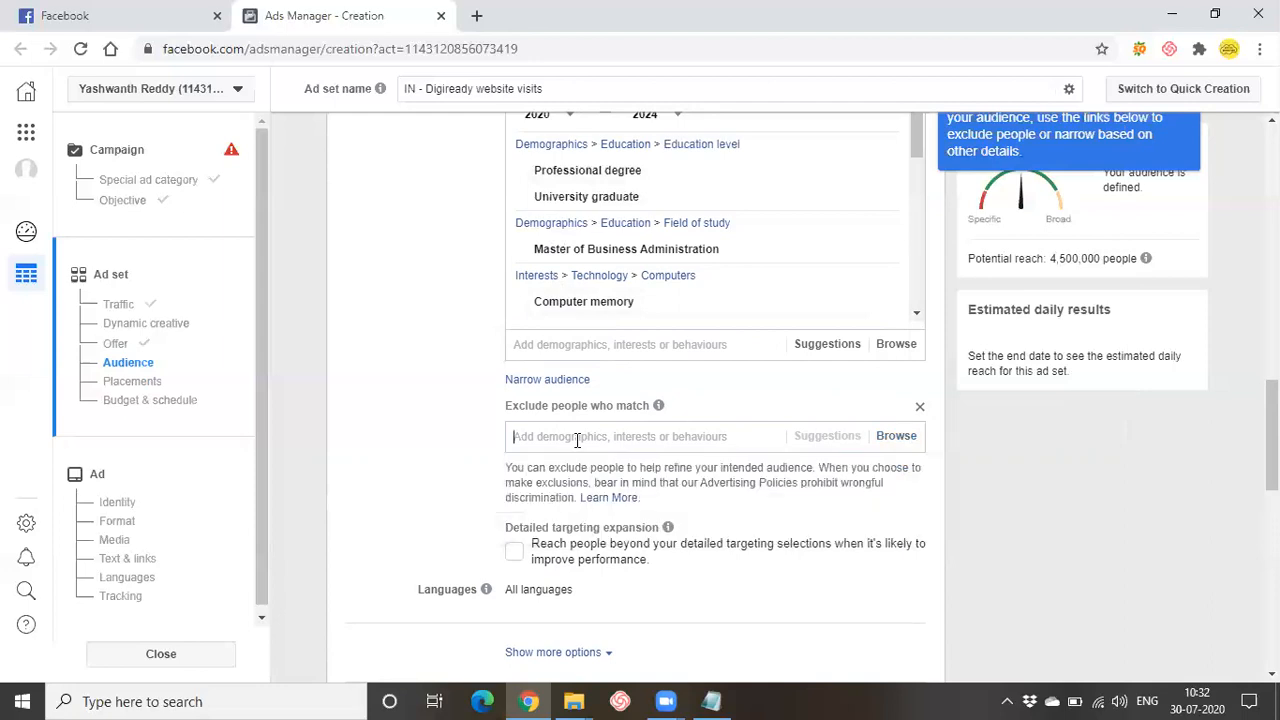
# Step: Narrow the audience by adding a must-also-match condition to the detailed targeting
pyautogui.click(556, 380)
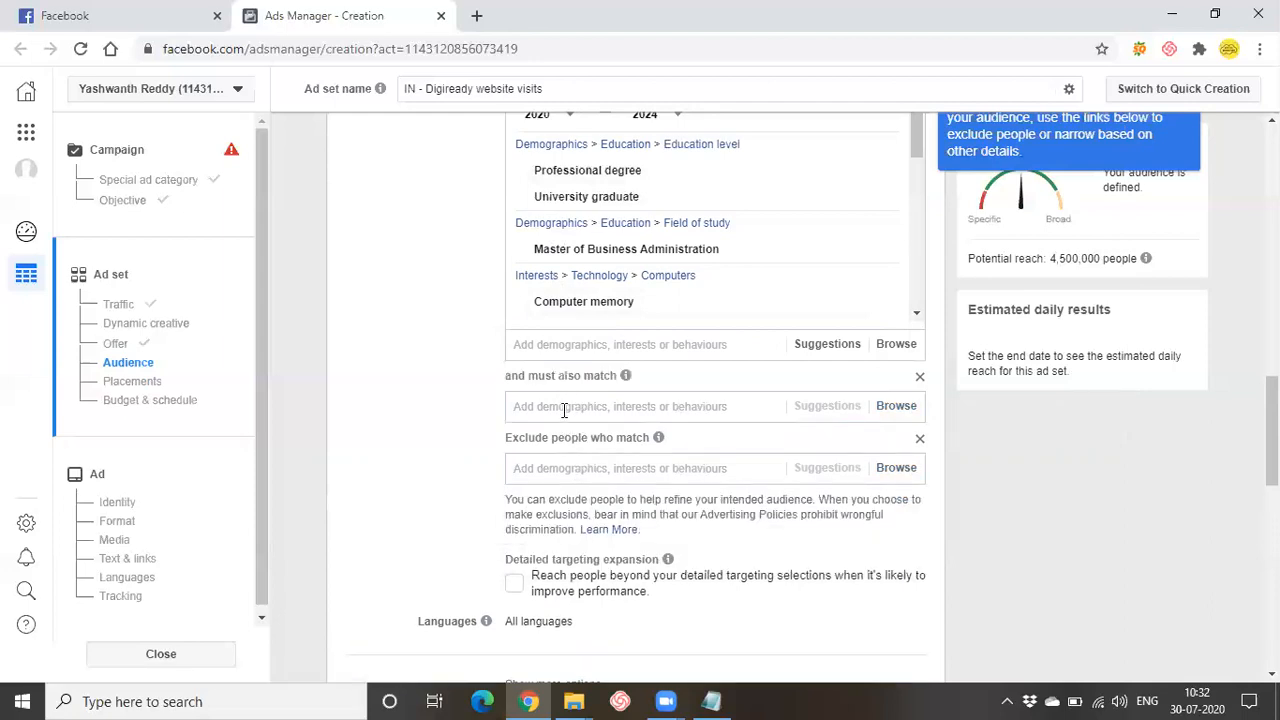
pyautogui.click(564, 408)
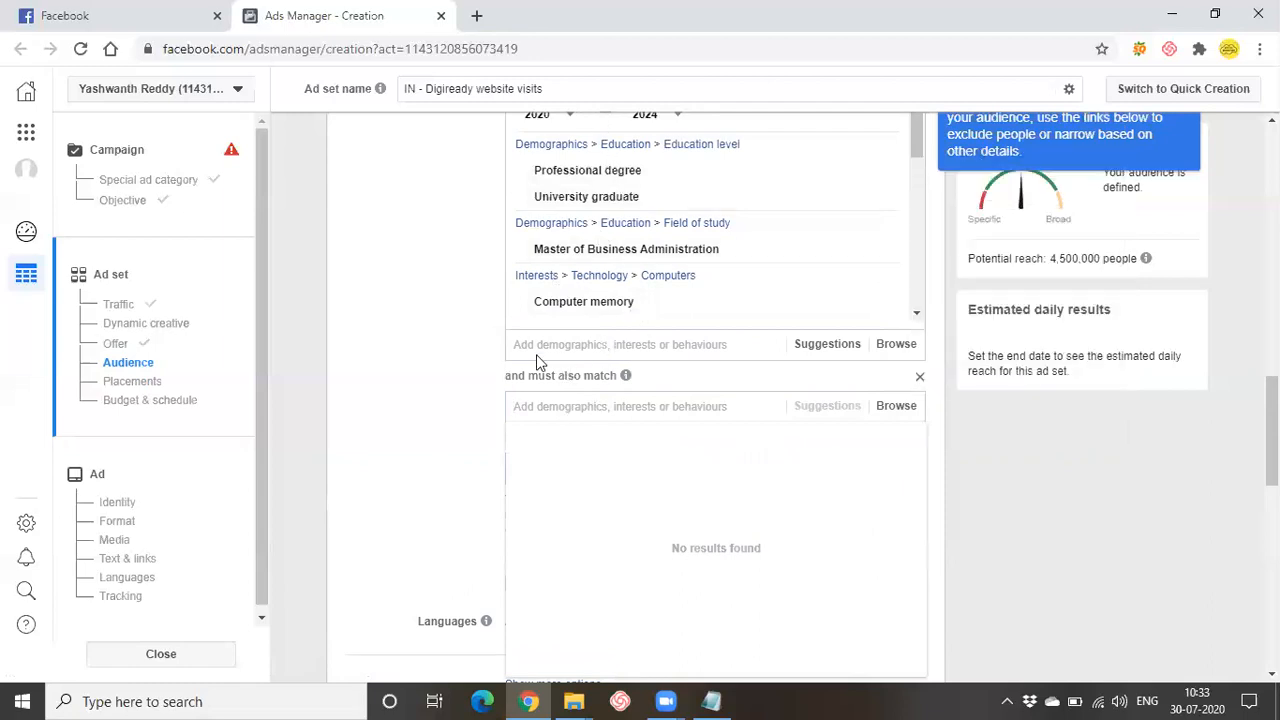
pyautogui.moveTo(529, 375); pyautogui.dragTo(640, 382)
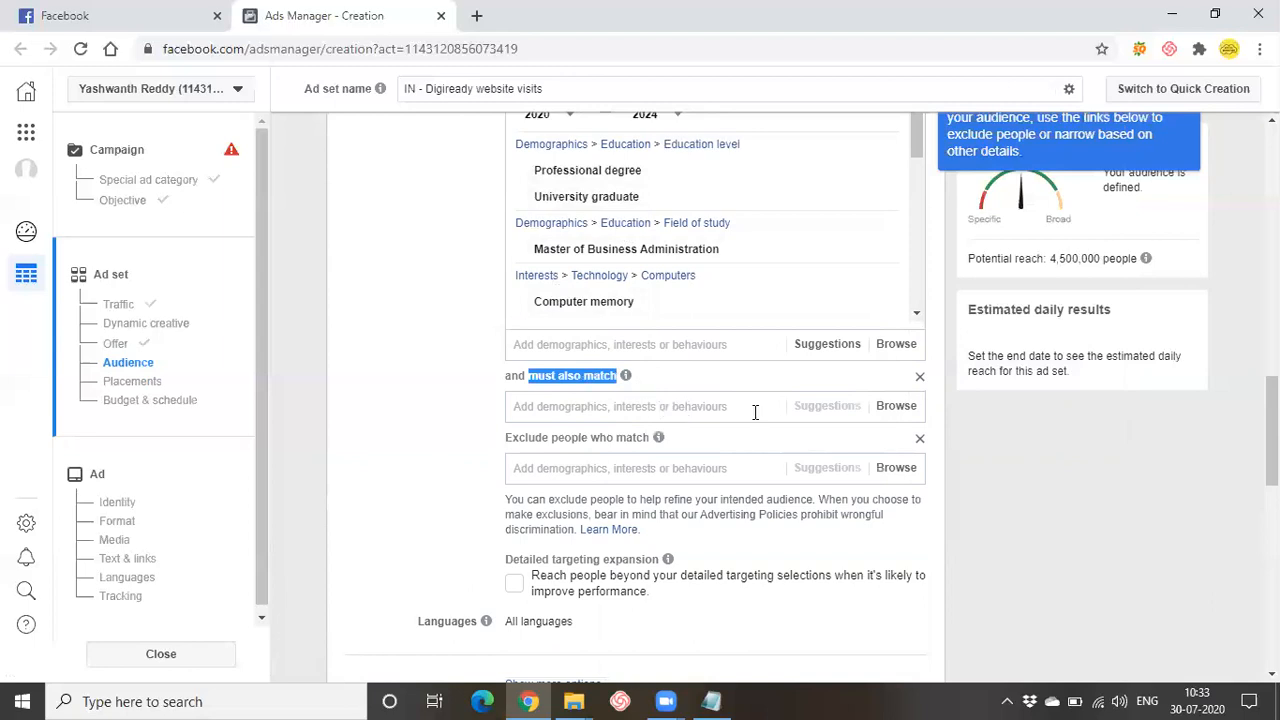
pyautogui.click(755, 410)
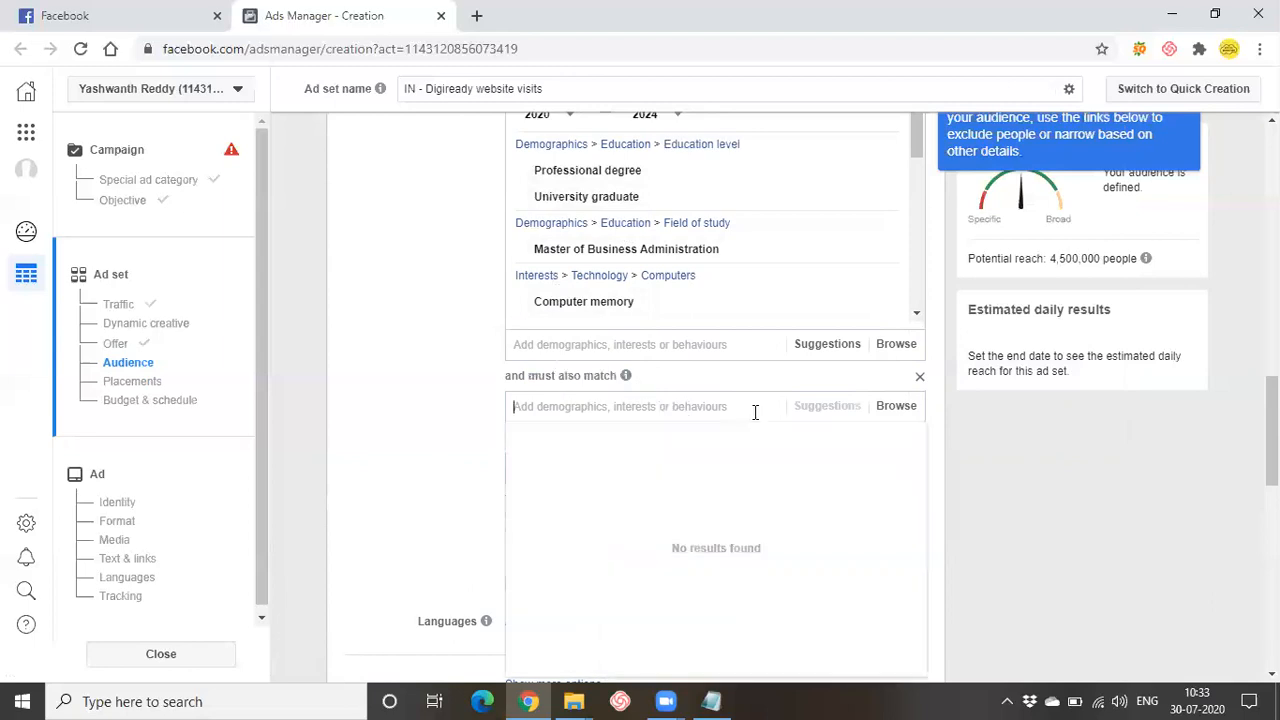
# Step: Browse the demographics for the must-also-match condition and expand the household income options under Financial
pyautogui.scroll(2, 1025, 552)
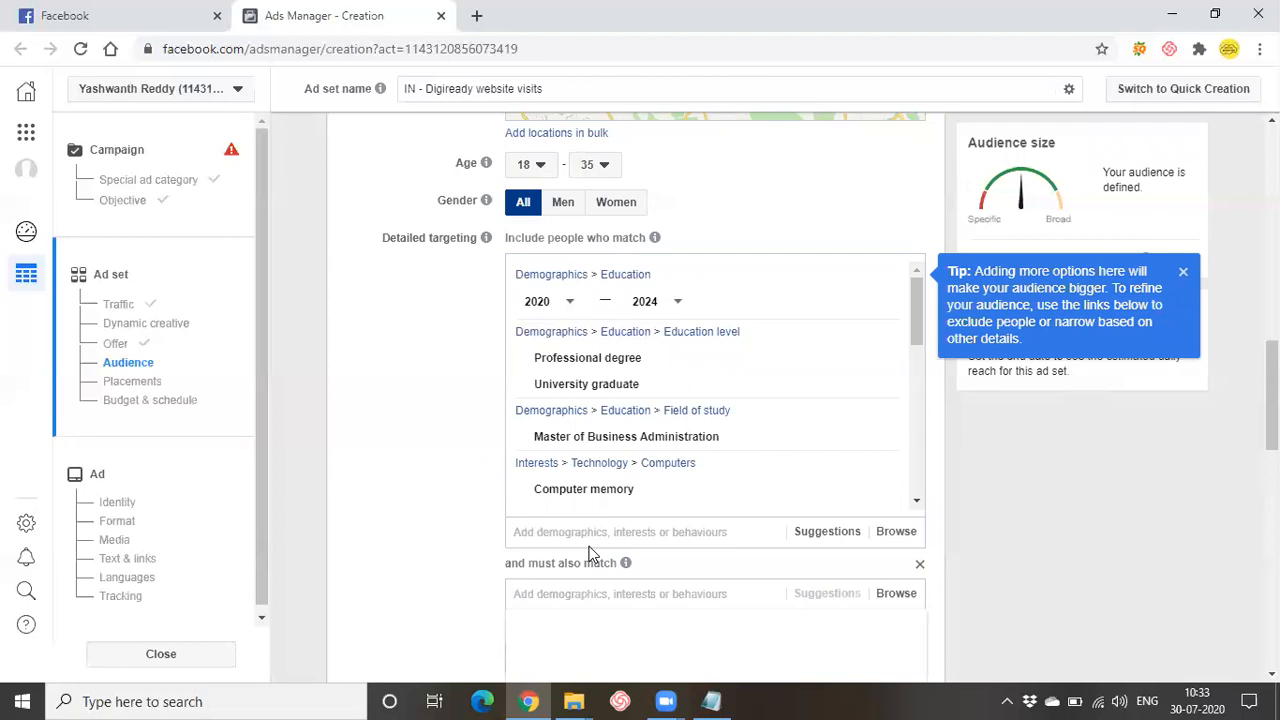
pyautogui.scroll(-1, 590, 556)
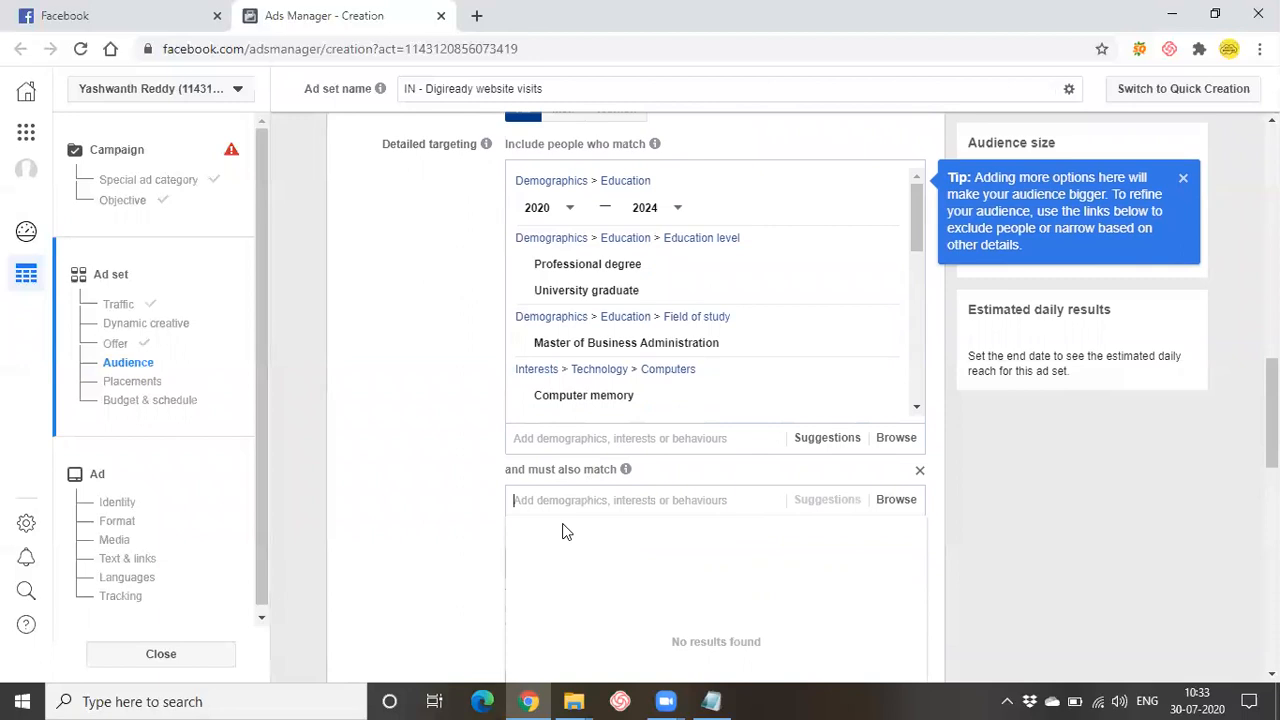
pyautogui.click(894, 499)
pyautogui.scroll(-1, 683, 594)
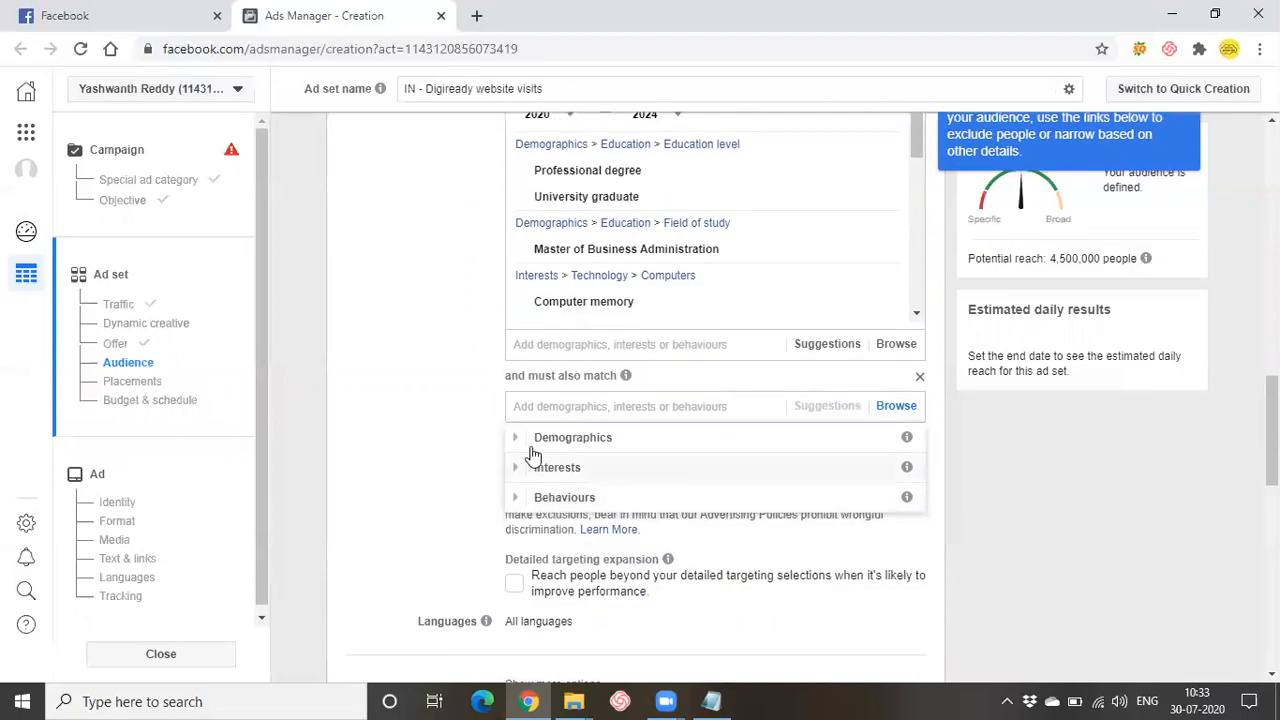
pyautogui.click(522, 440)
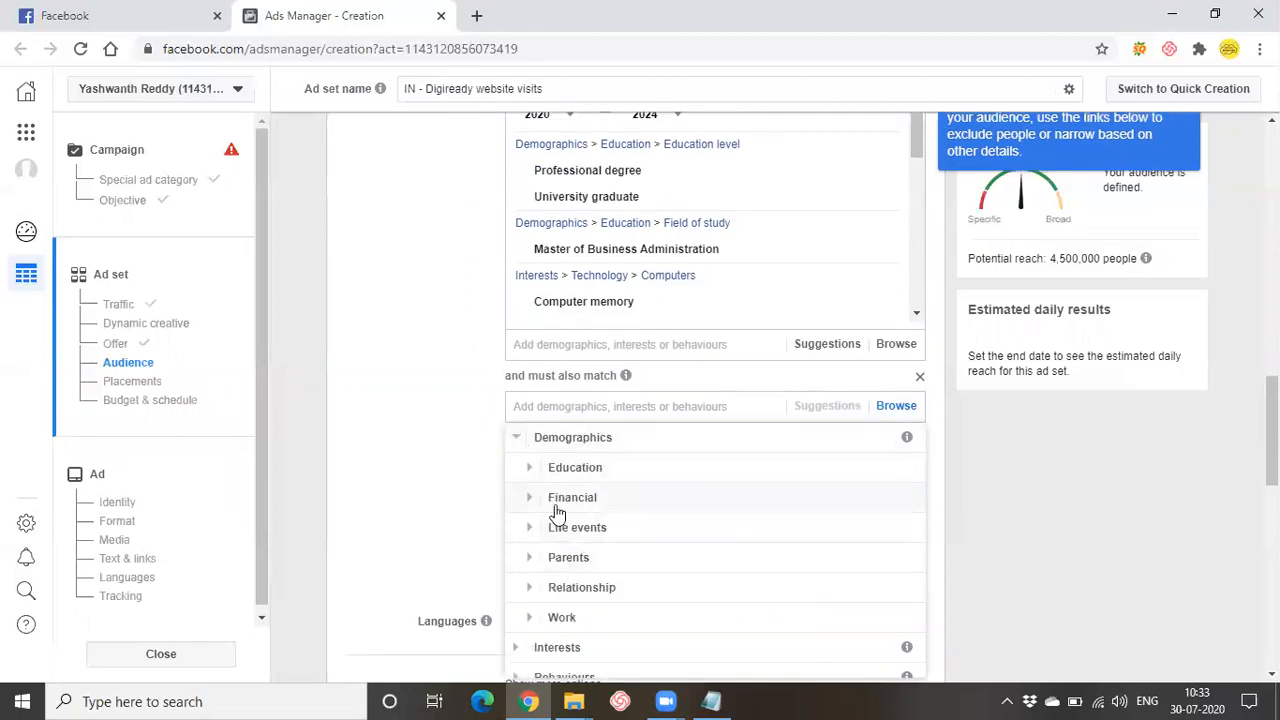
pyautogui.click(522, 500)
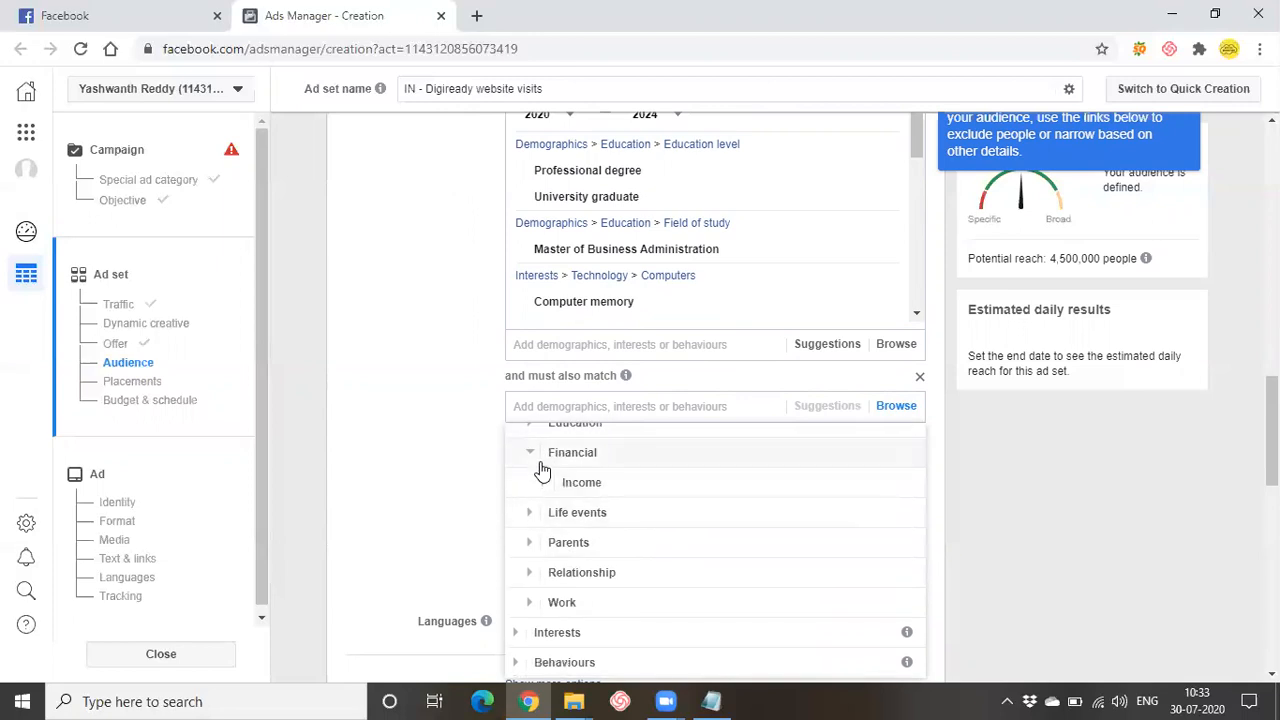
pyautogui.click(568, 483)
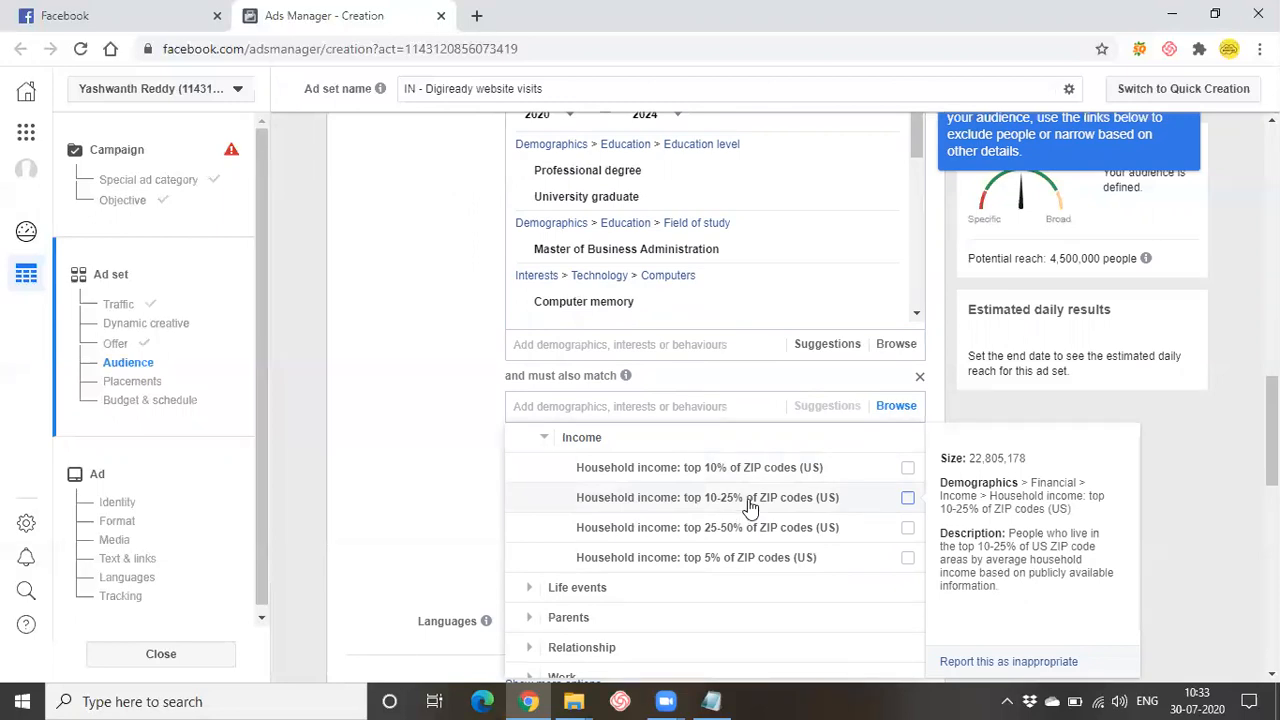
# Step: Look through the remaining demographics for the must-also-match condition, expand the Work category, and close the targeting list
pyautogui.scroll(-1, 750, 507)
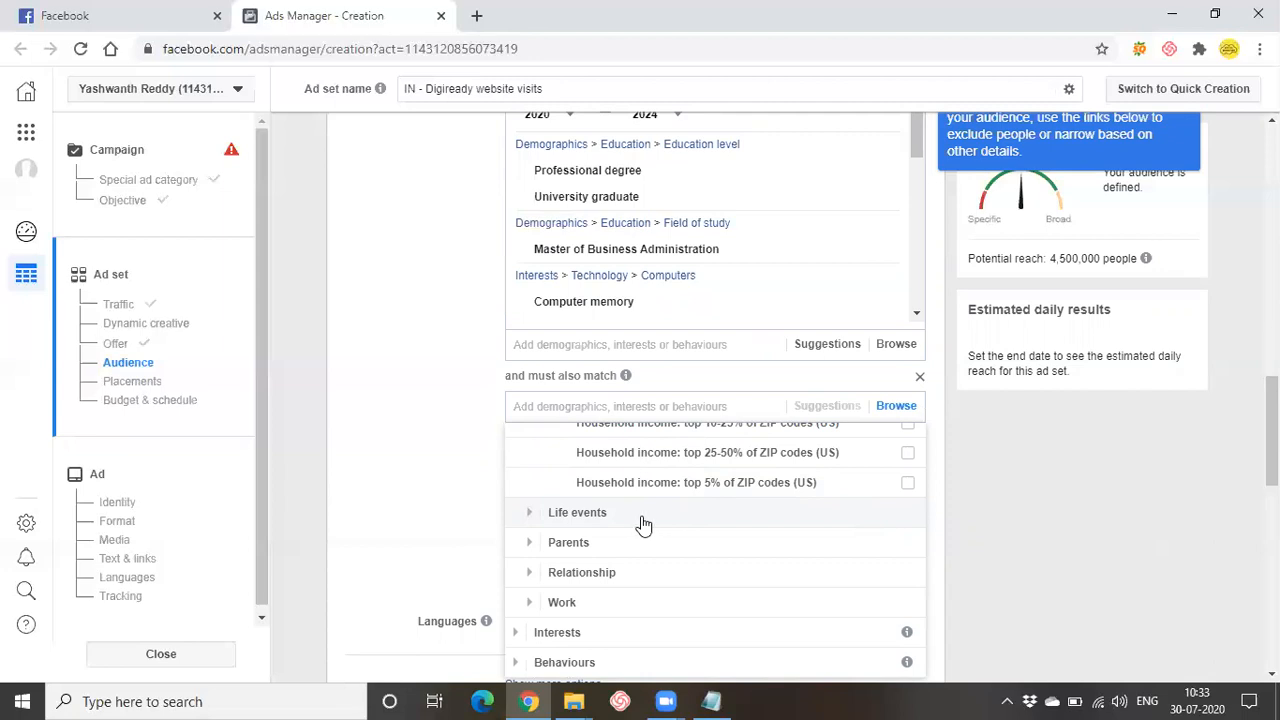
pyautogui.scroll(-1, 640, 523)
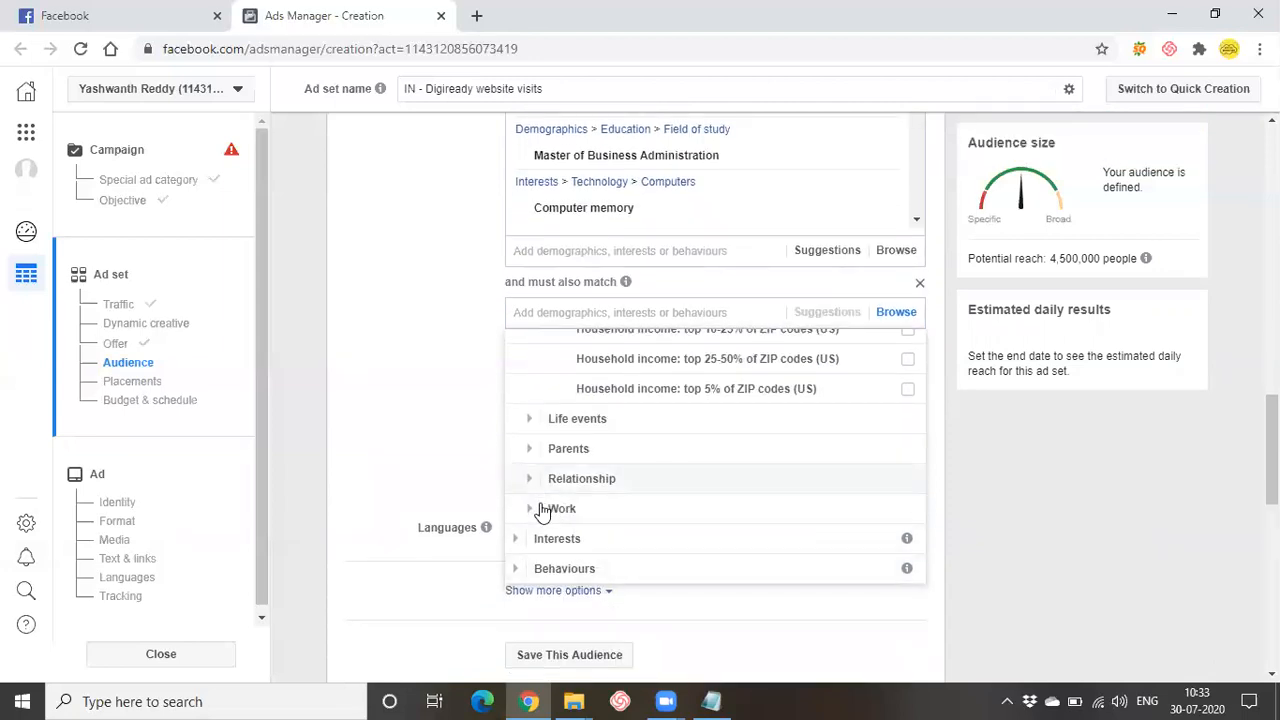
pyautogui.click(536, 510)
pyautogui.scroll(-1, 592, 486)
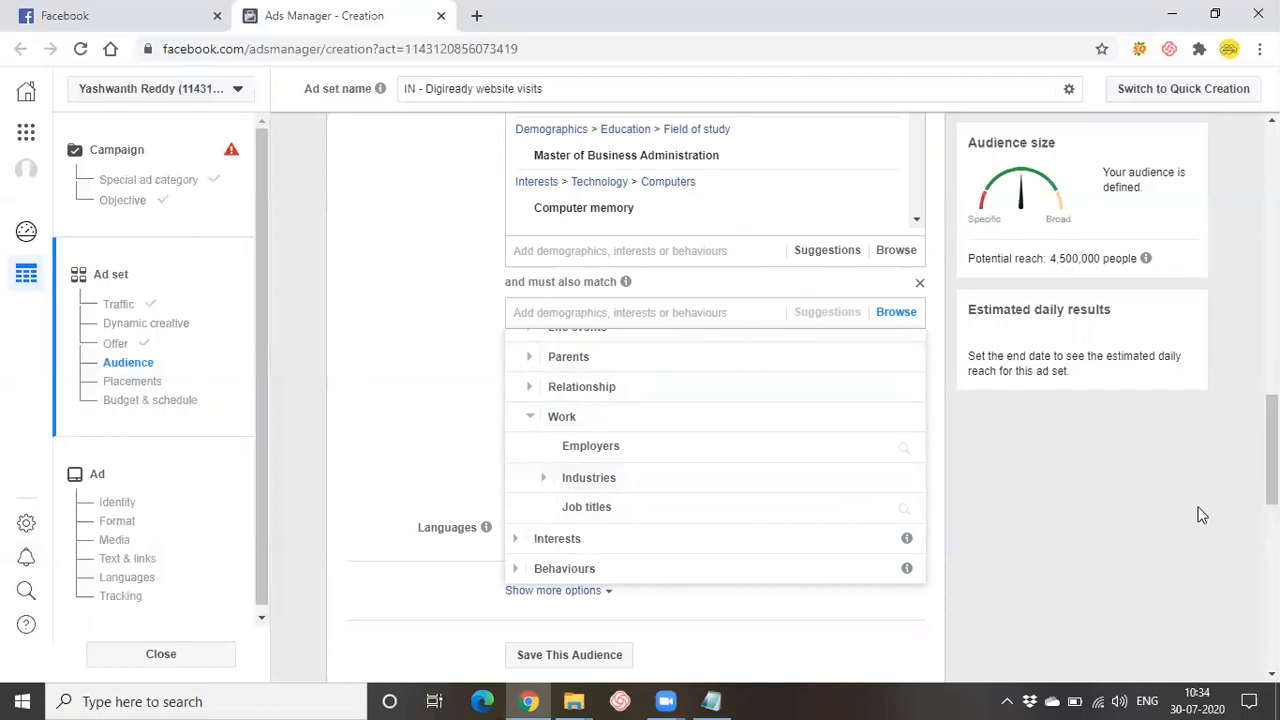
pyautogui.click(1113, 495)
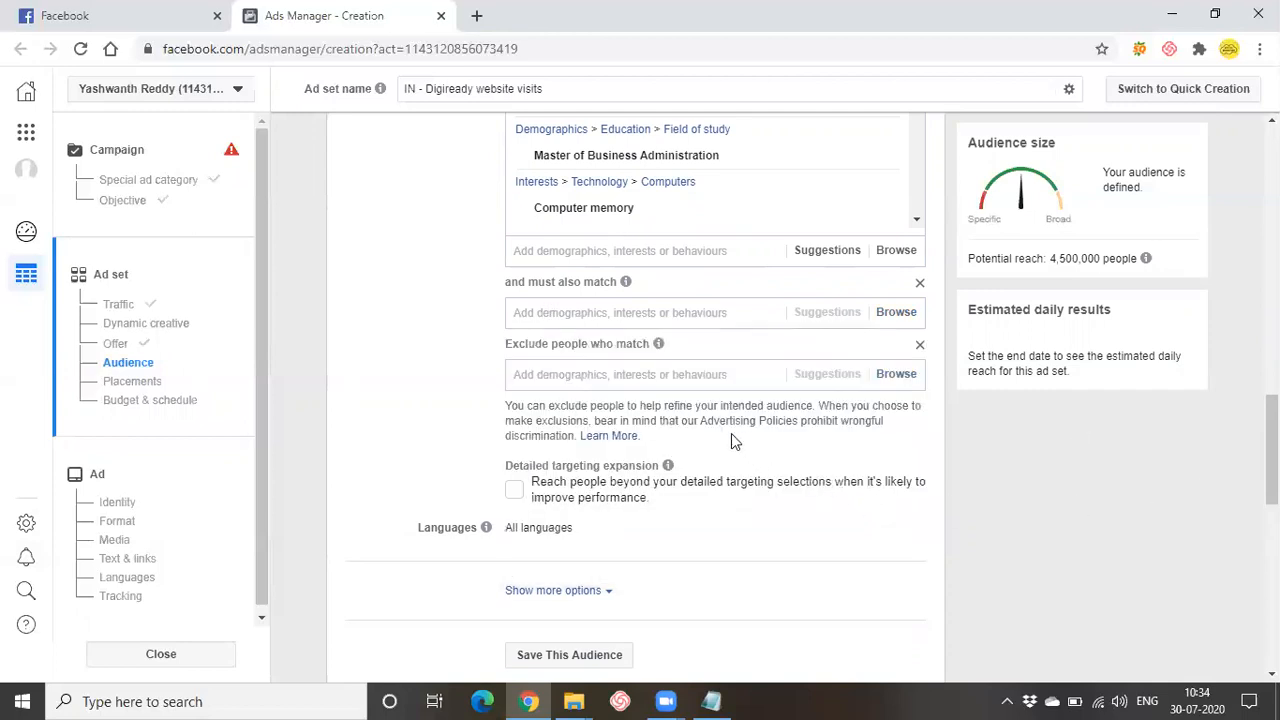
# Step: Check the empty exclusion condition and highlight the potential reach figure in the audience size summary
pyautogui.click(646, 374)
pyautogui.click(1027, 468)
pyautogui.scroll(-1, 952, 433)
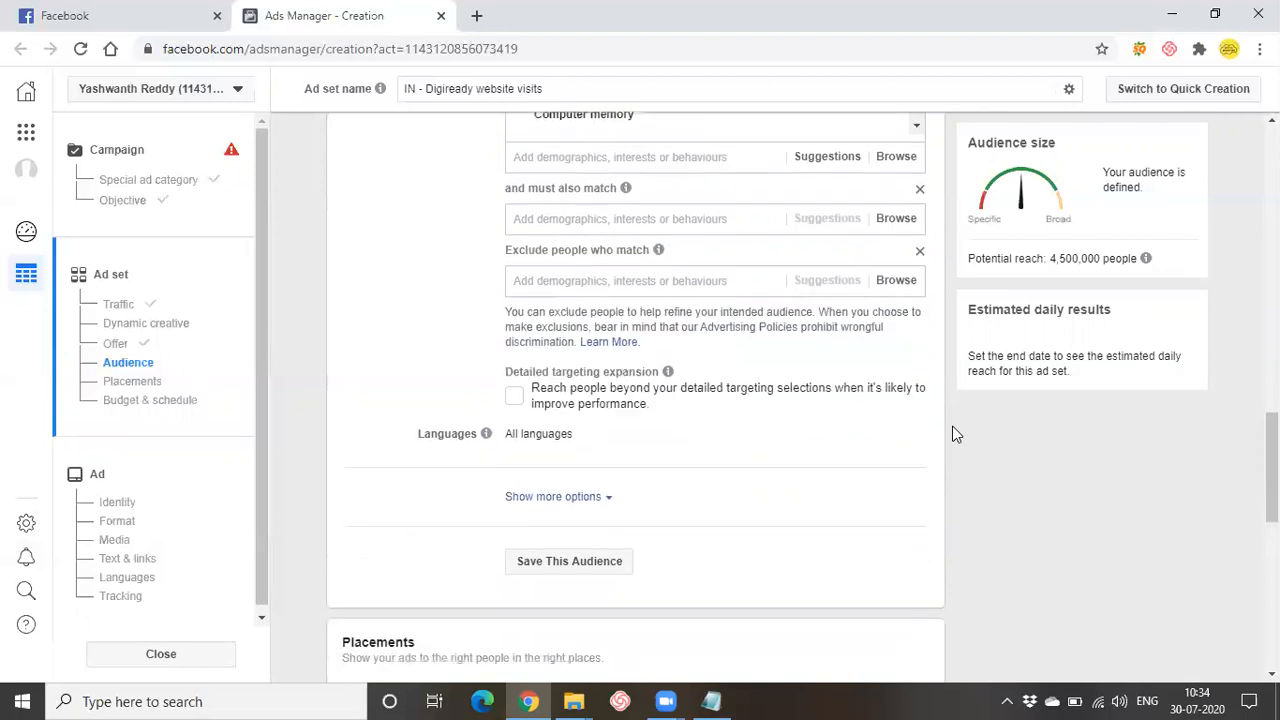
pyautogui.moveTo(1048, 258); pyautogui.dragTo(1102, 258)
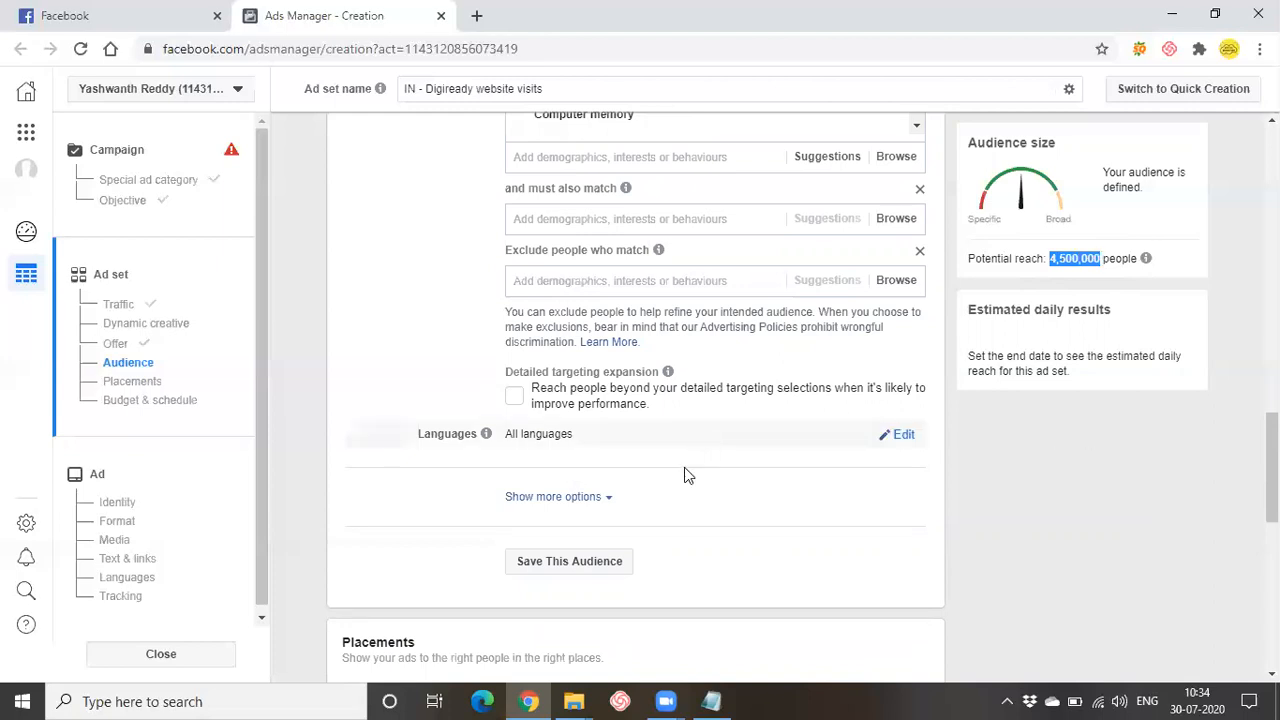
# Step: Show the additional audience options and open the Connections setting for editing
pyautogui.click(610, 497)
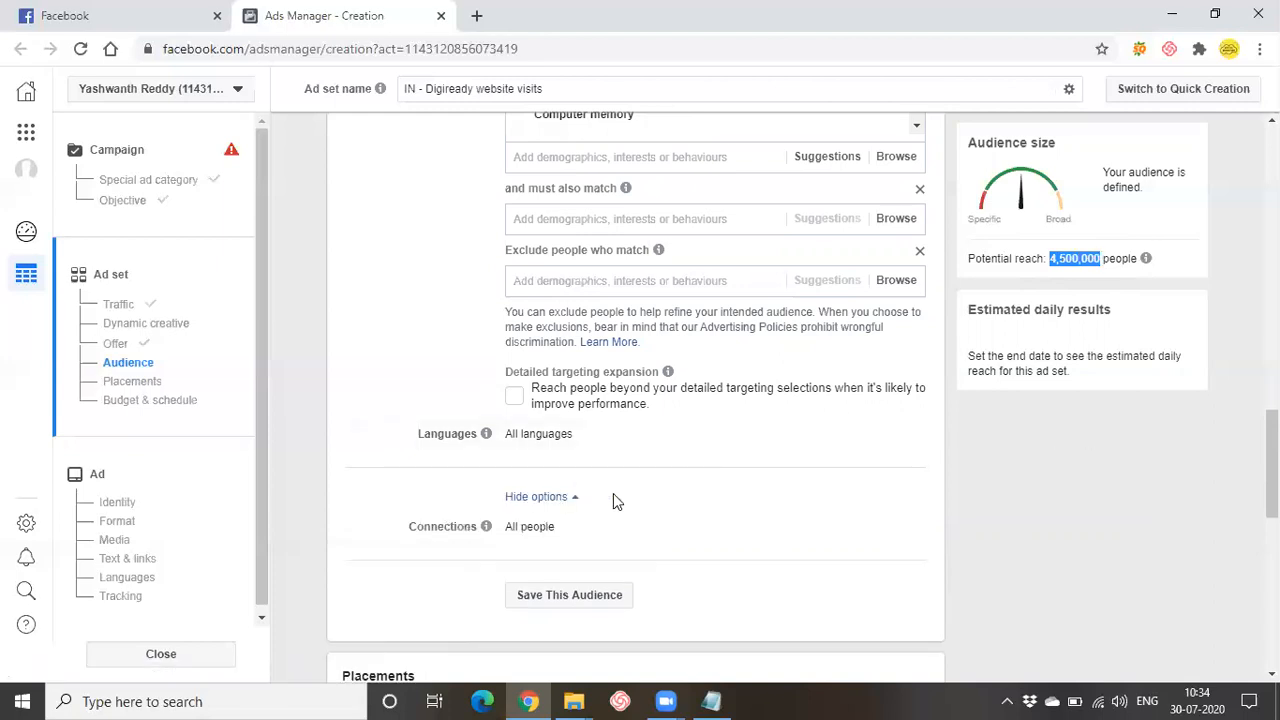
pyautogui.scroll(-1, 612, 497)
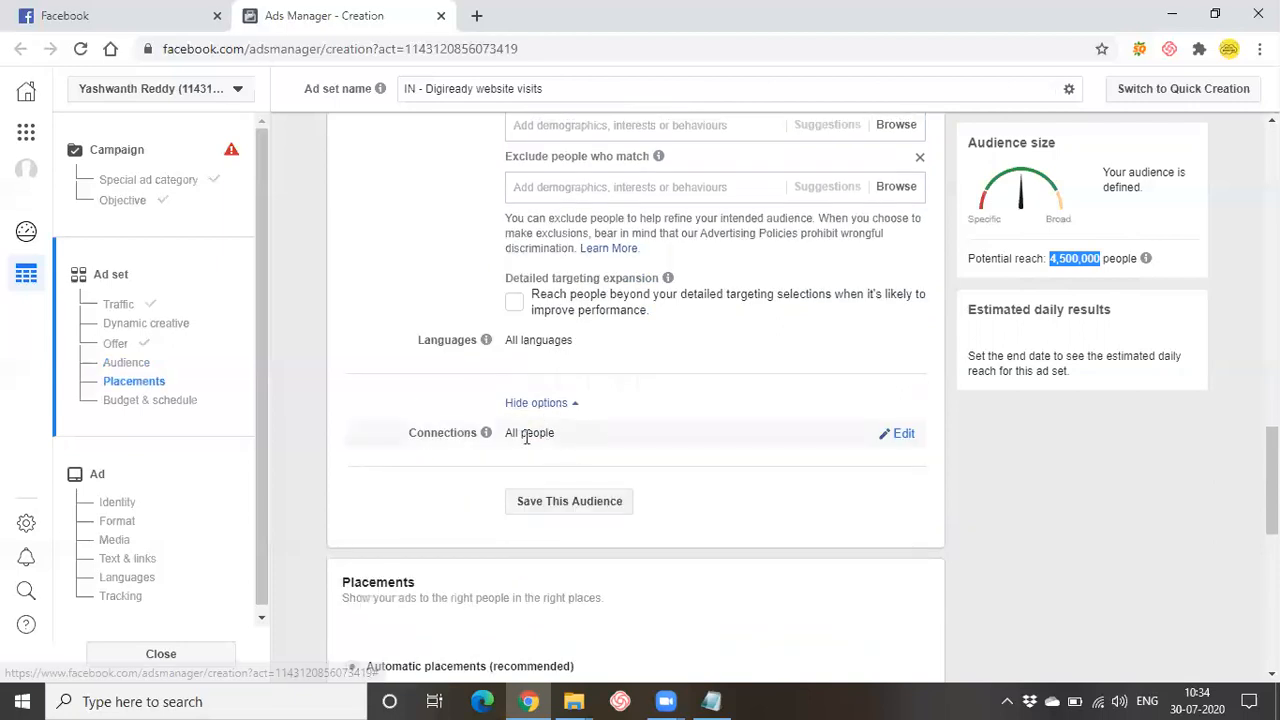
pyautogui.moveTo(486, 440)
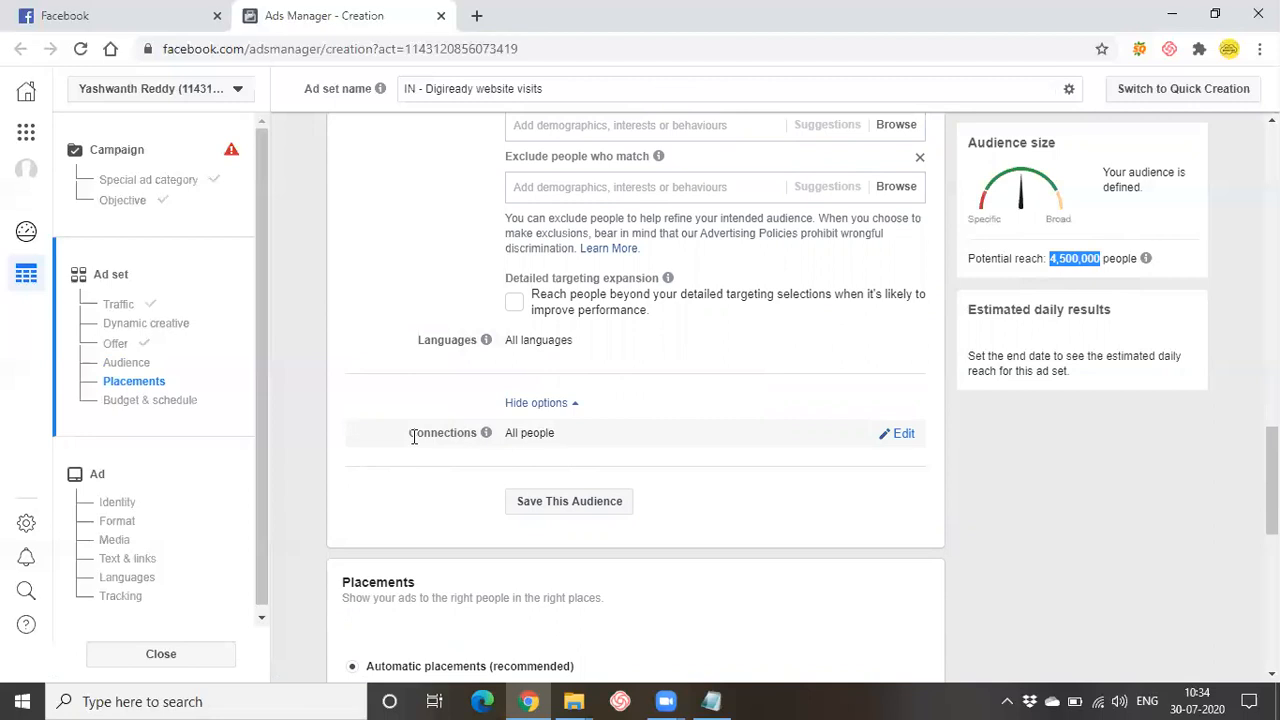
pyautogui.click(910, 437)
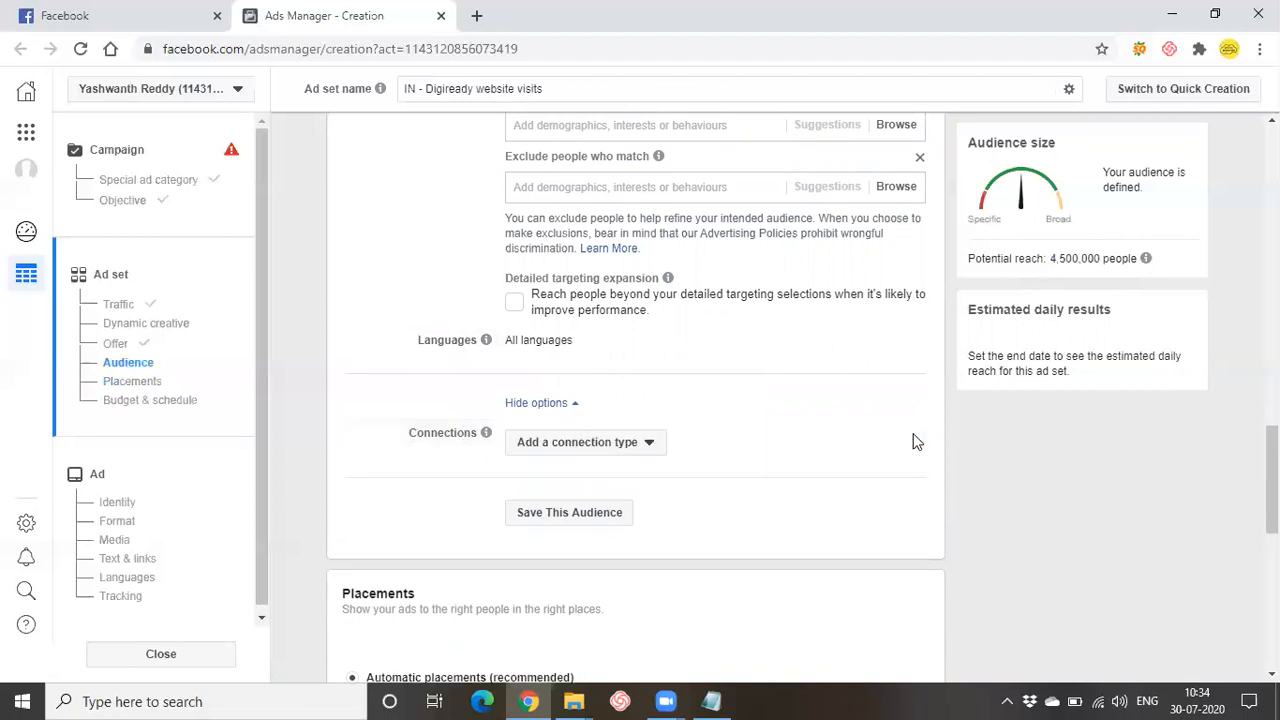
# Step: Review the available connection types for Facebook Pages, Apps and Events, including the exclusion options and advanced combinations
pyautogui.click(651, 445)
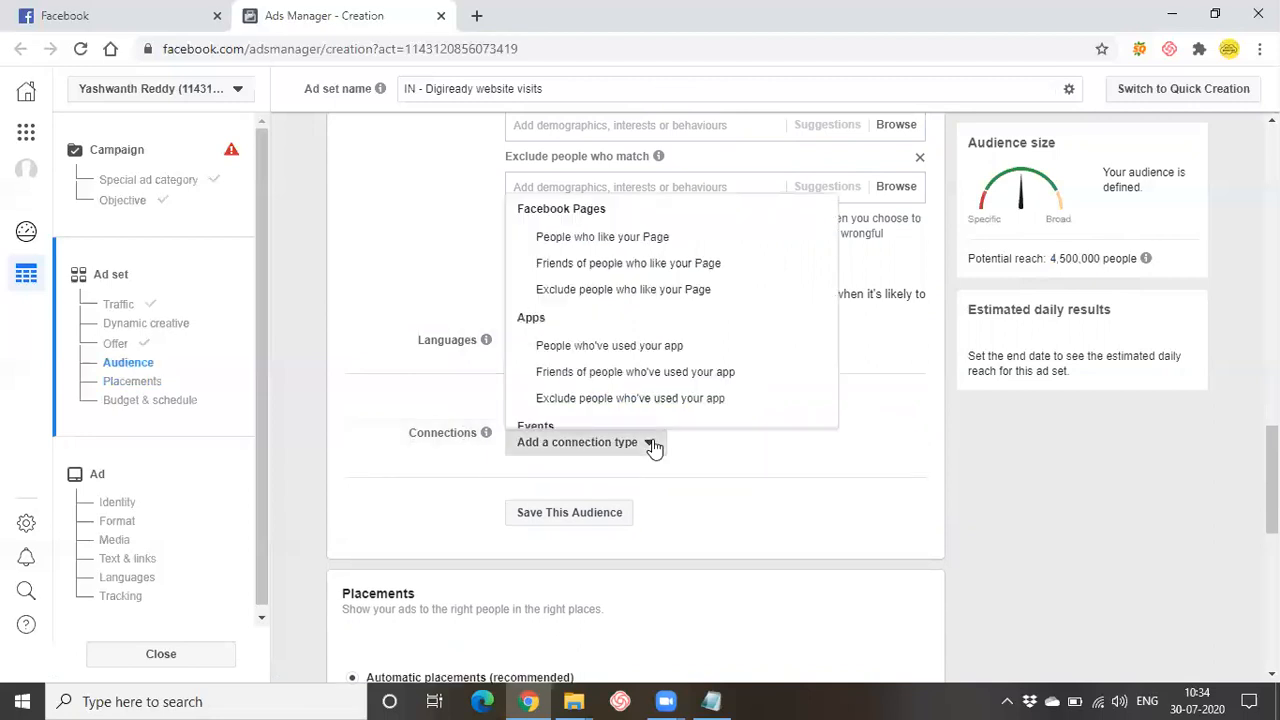
pyautogui.click(710, 453)
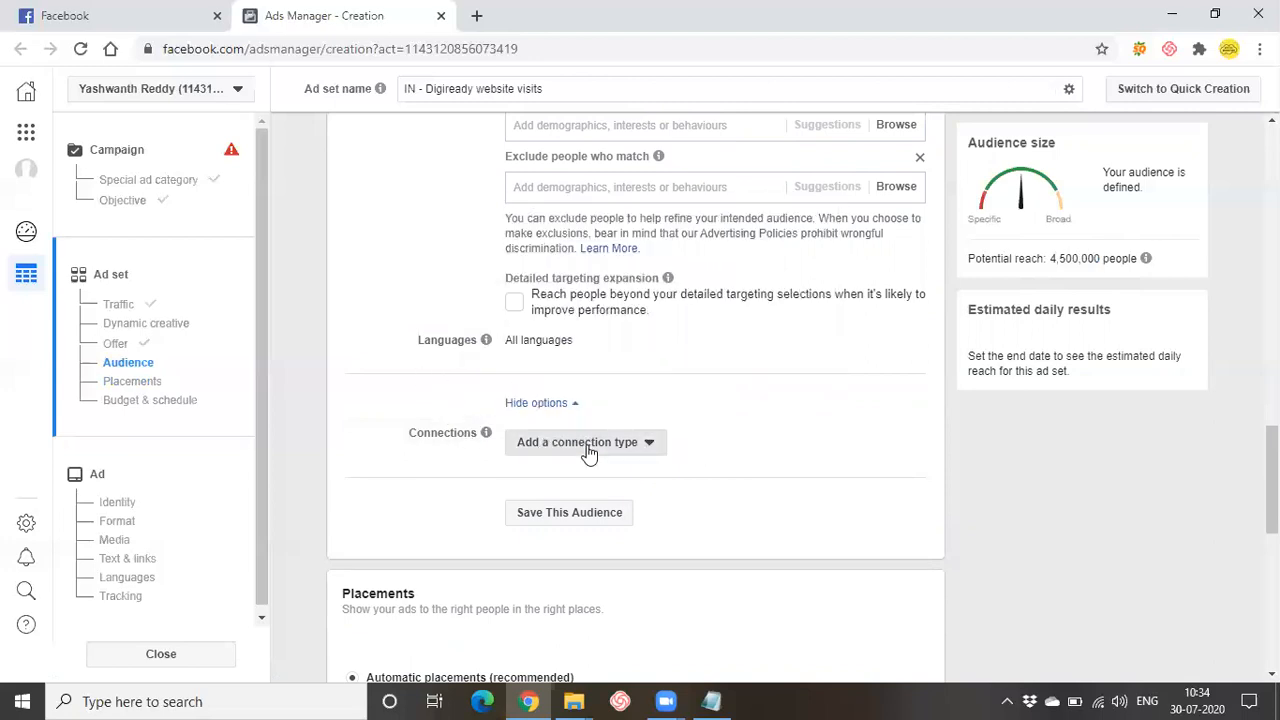
pyautogui.click(588, 445)
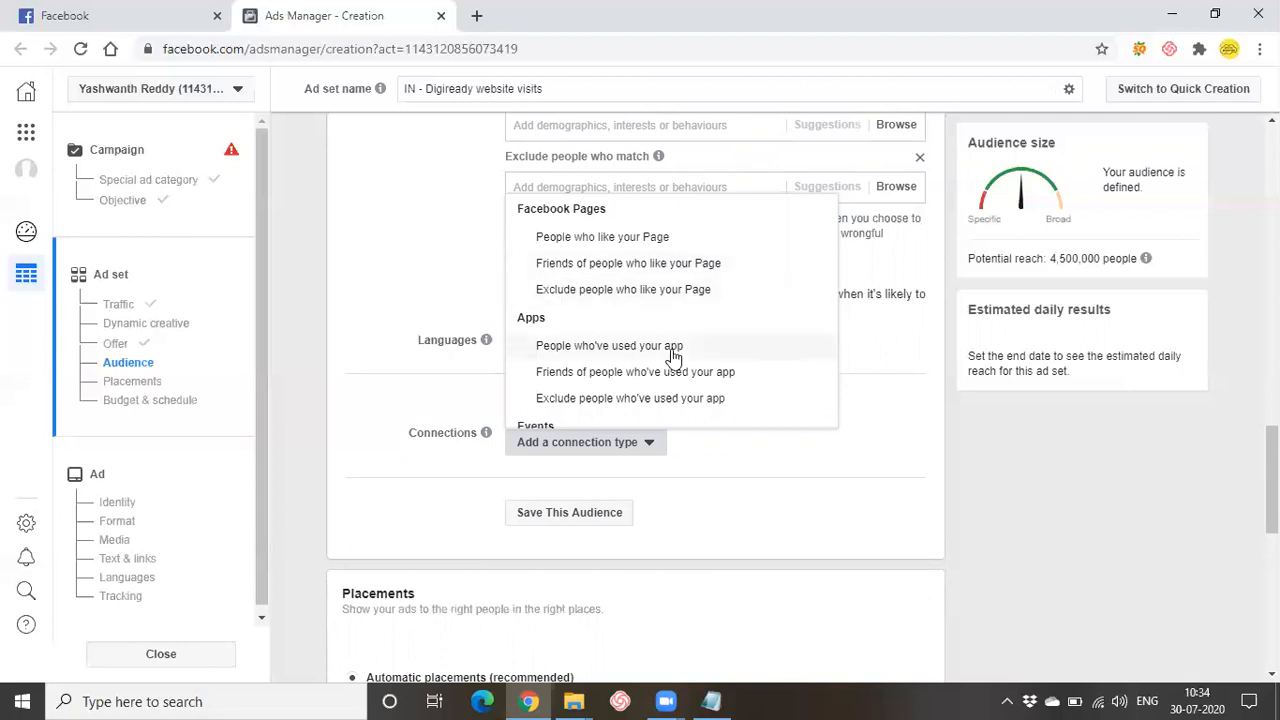
pyautogui.scroll(-1, 600, 300)
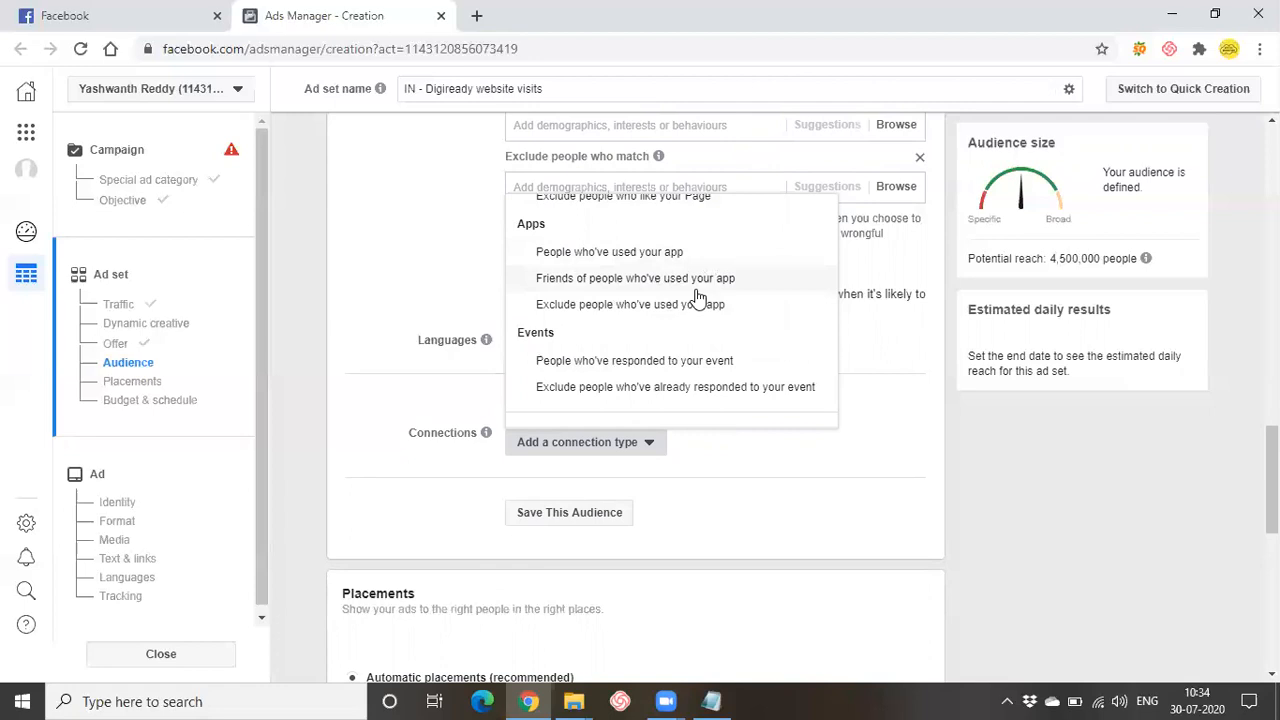
pyautogui.scroll(-1, 640, 312)
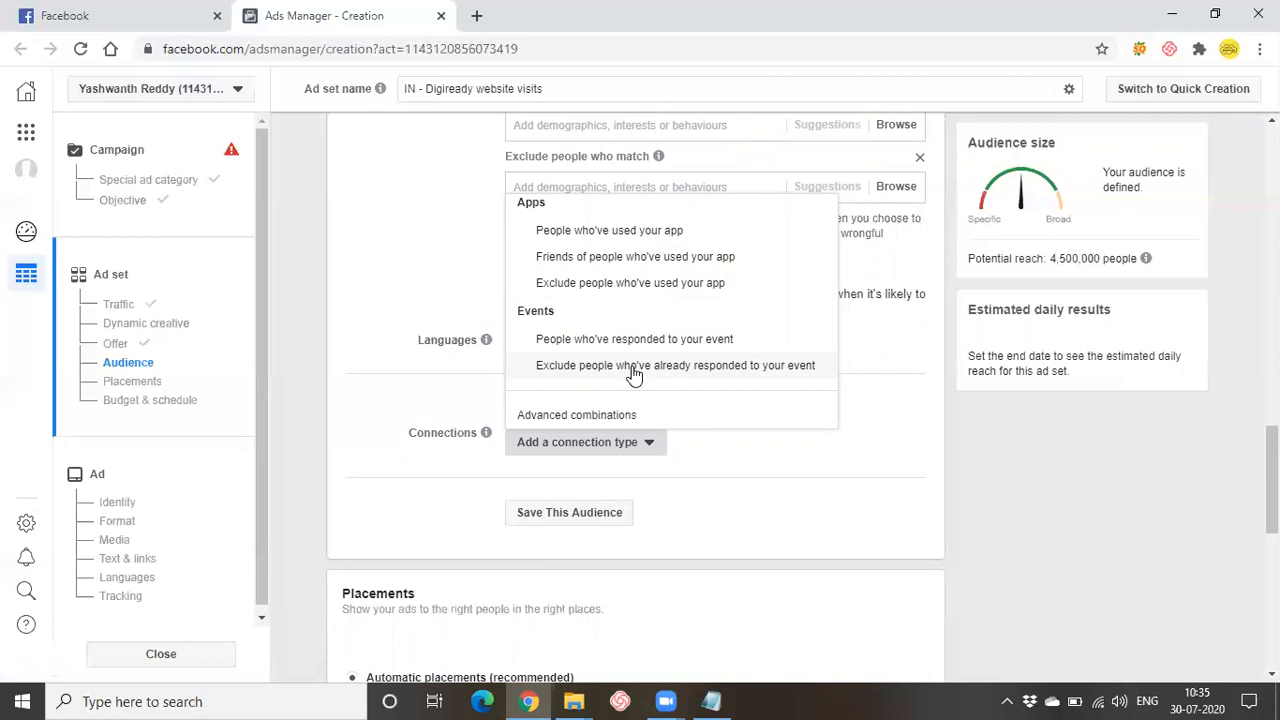
pyautogui.scroll(2, 634, 372)
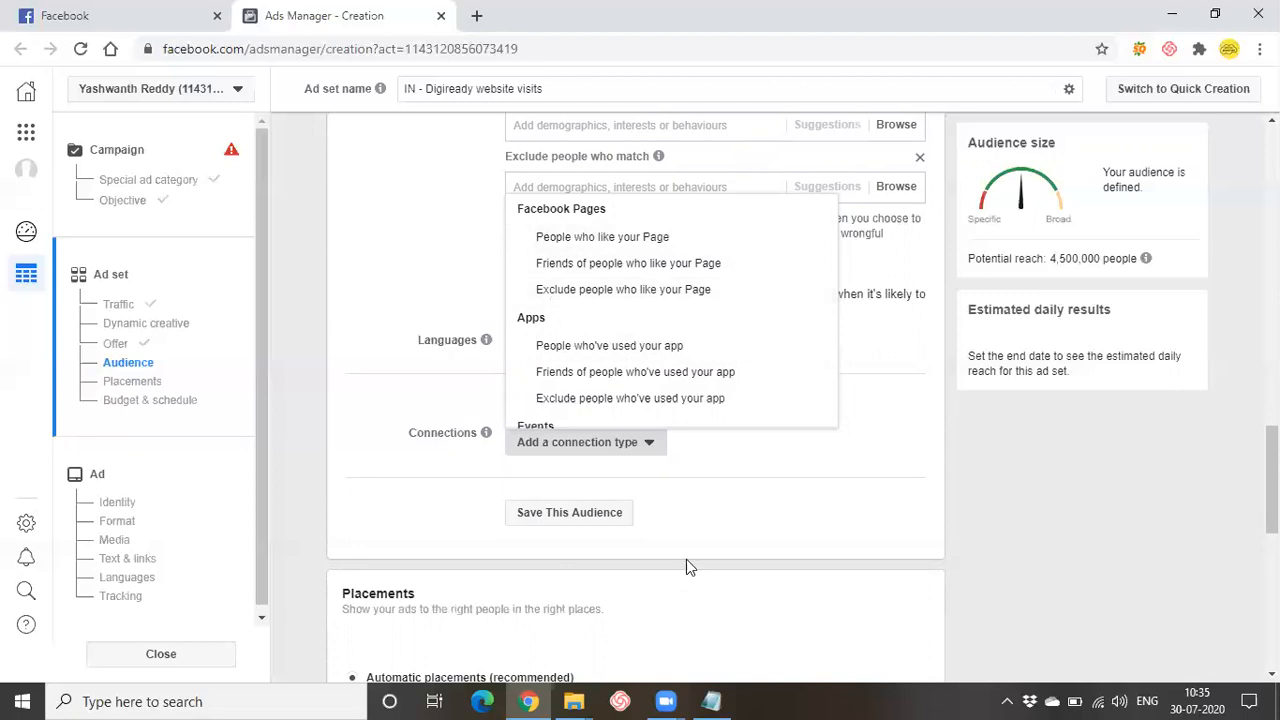
# Step: Close the connection type options and review the ad set's audience settings, including locations, age and detailed targeting
pyautogui.click(688, 506)
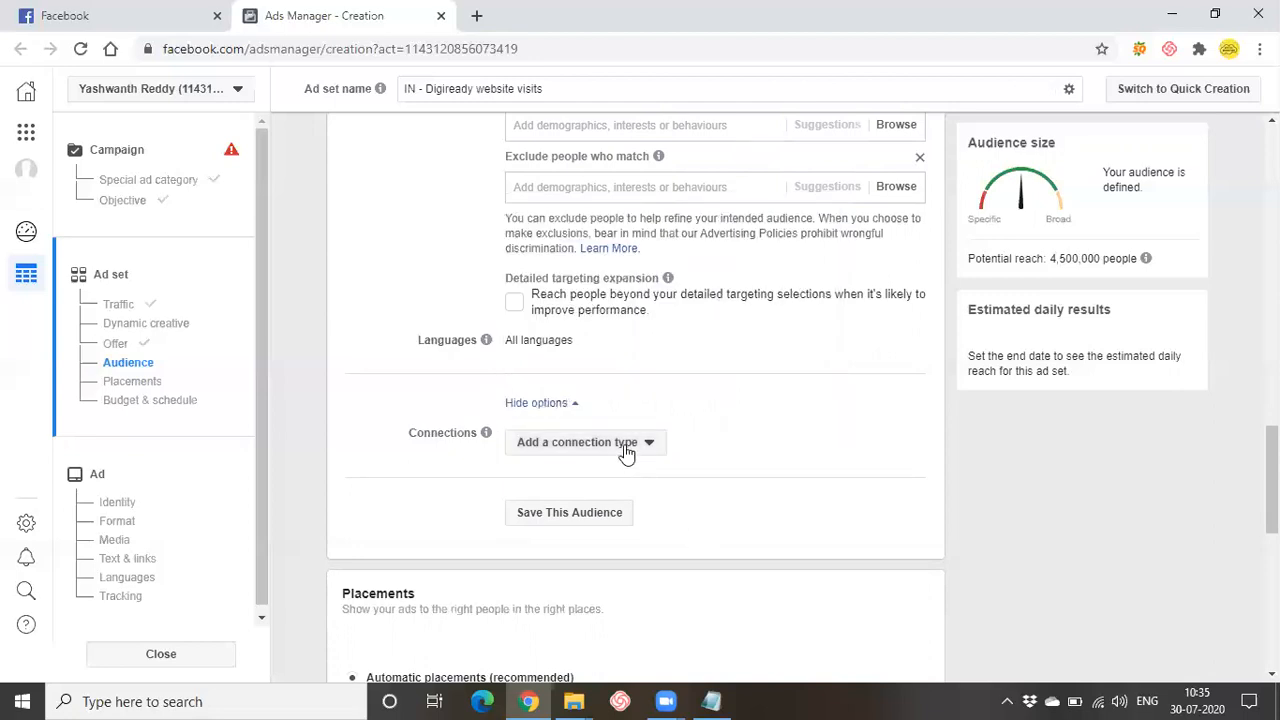
pyautogui.scroll(-1, 625, 452)
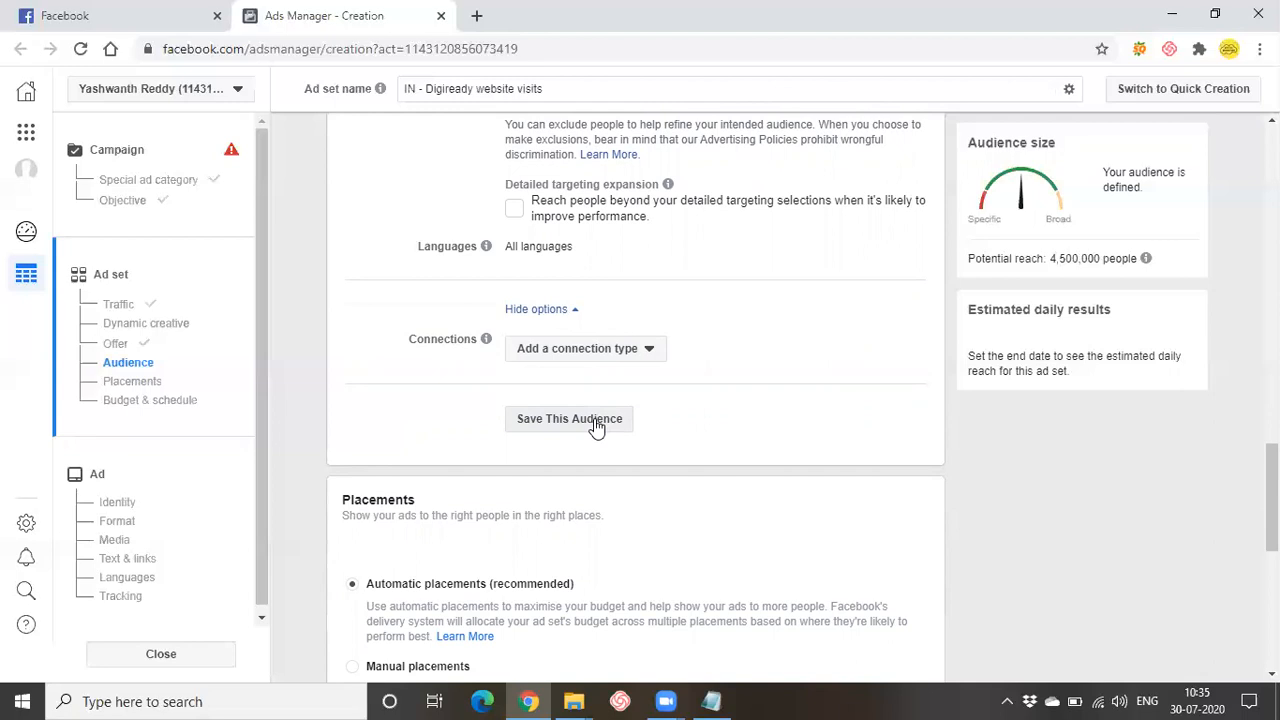
pyautogui.scroll(6, 595, 425)
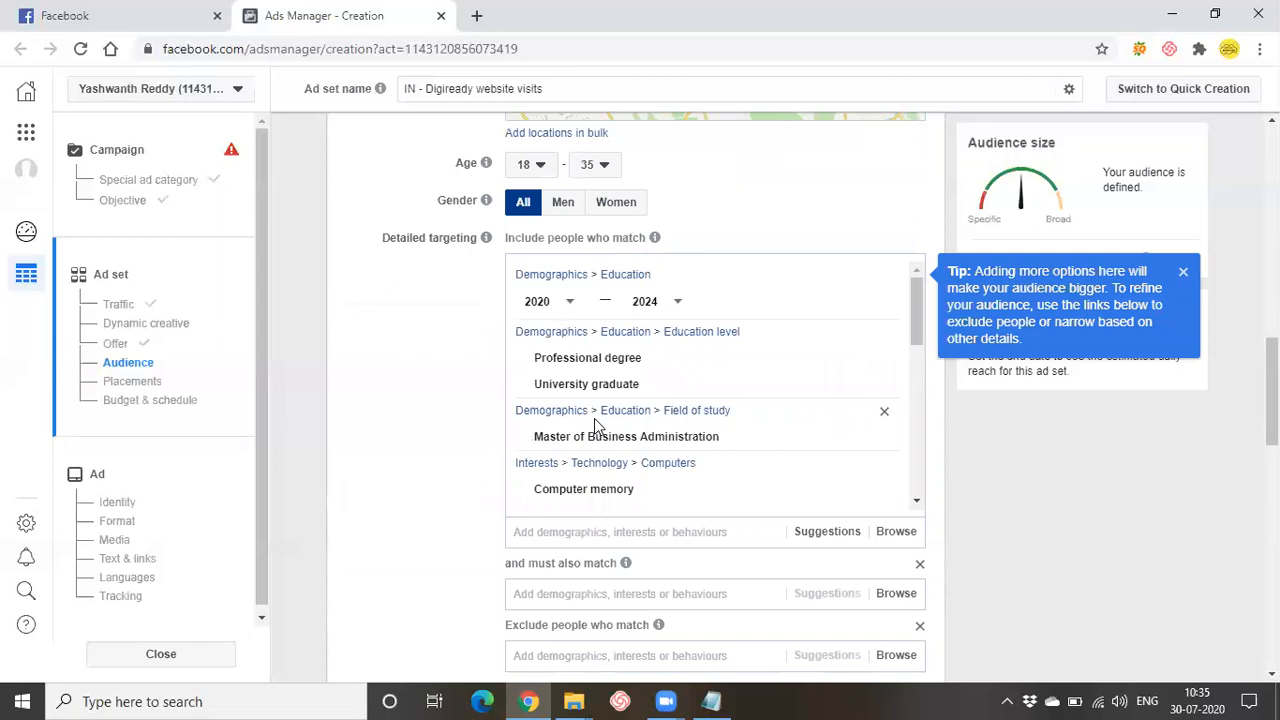
pyautogui.scroll(5, 594, 425)
pyautogui.scroll(2, 591, 417)
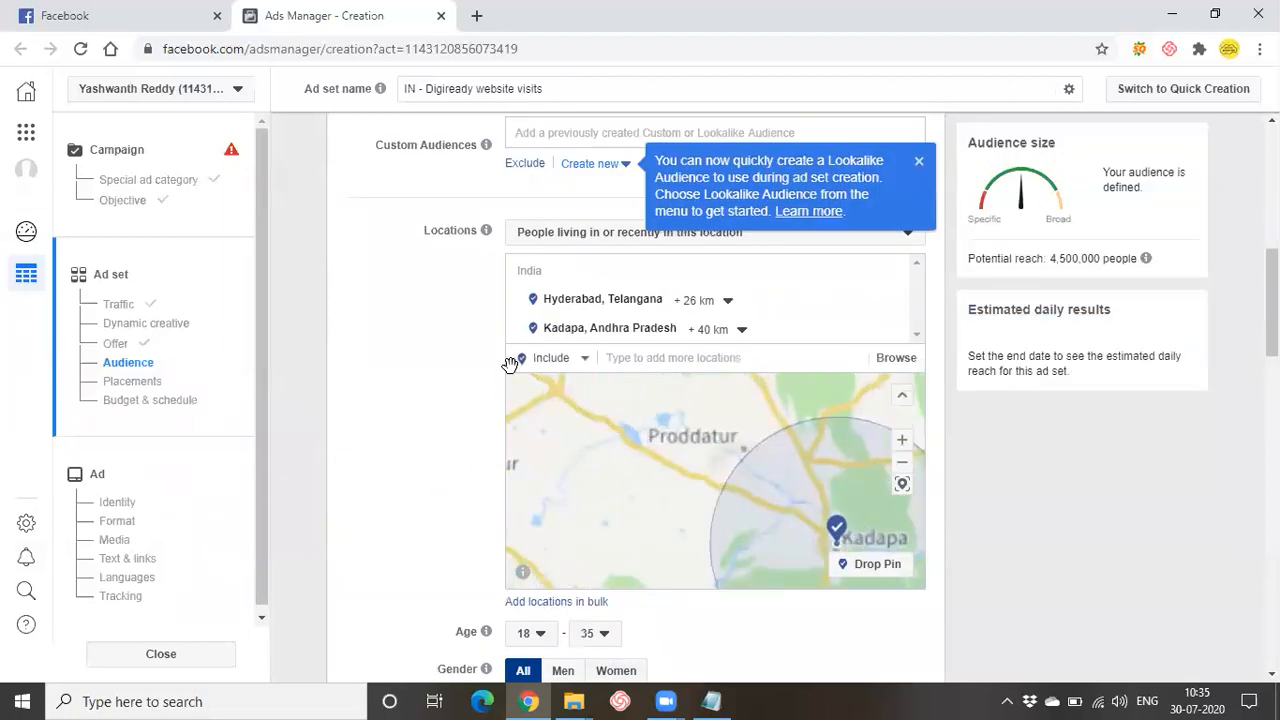
pyautogui.scroll(2, 510, 364)
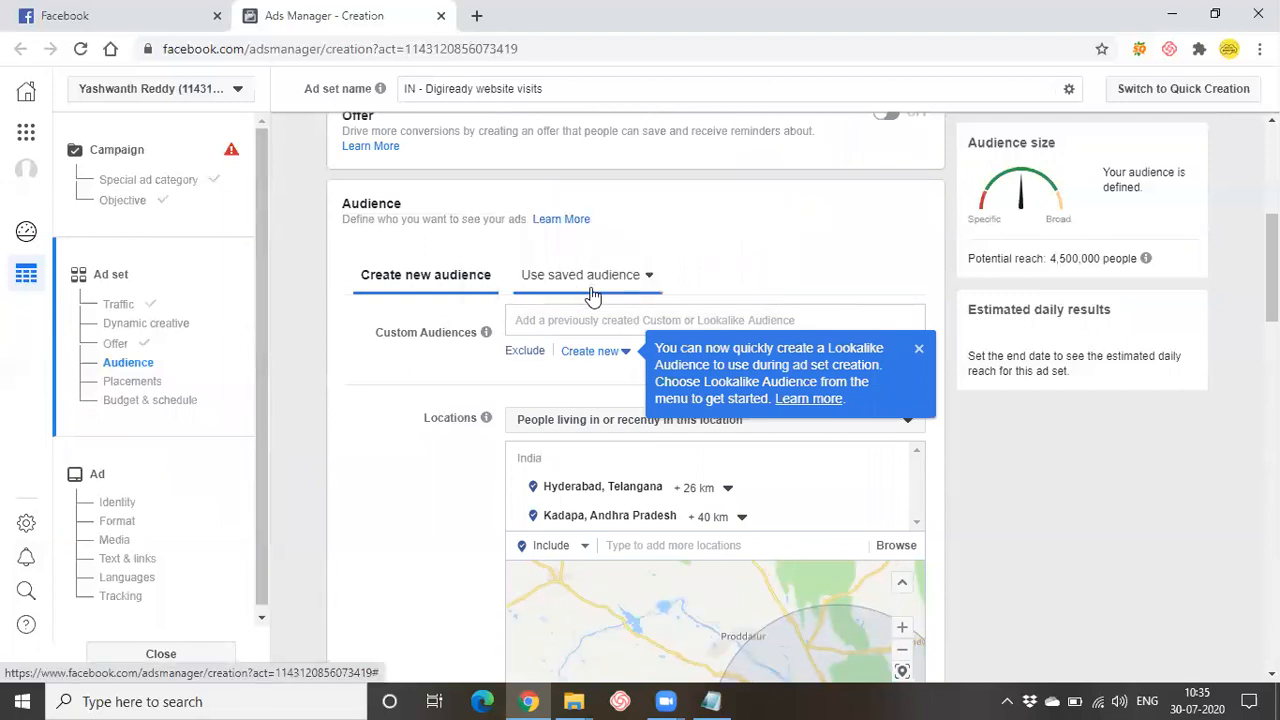
pyautogui.scroll(-7, 594, 290)
pyautogui.scroll(-6, 590, 295)
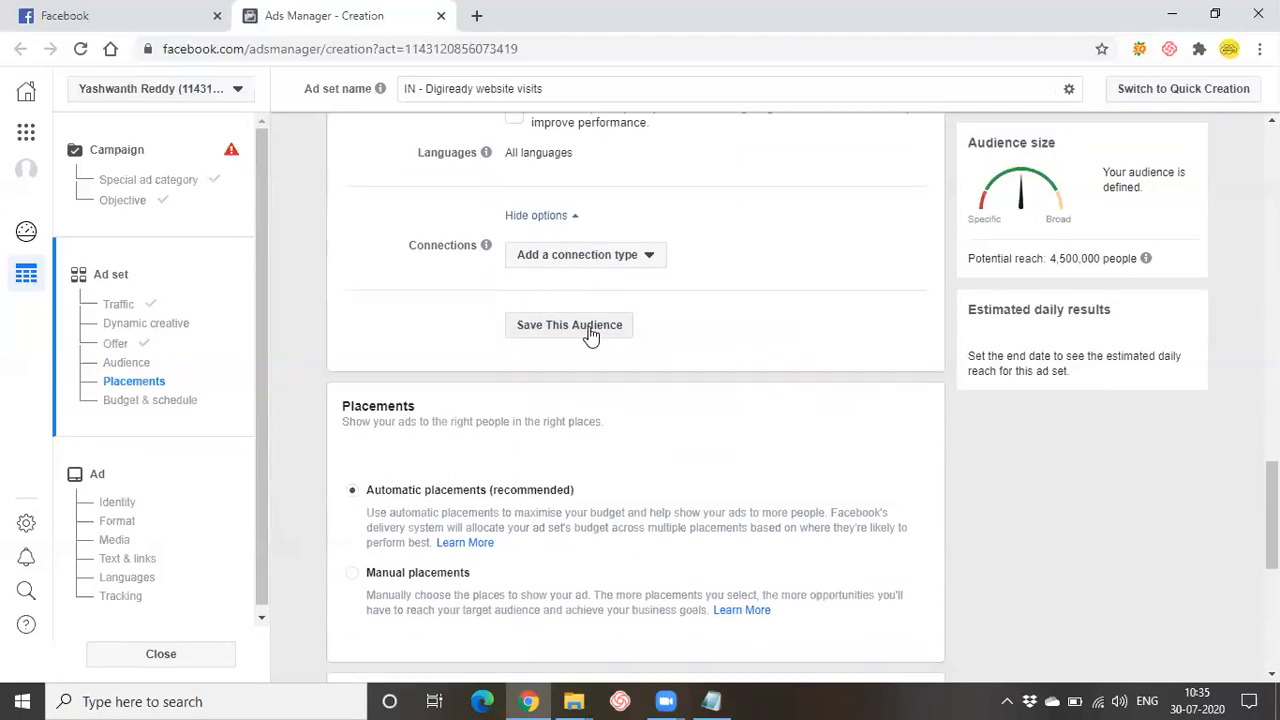
# Step: Save the defined audience under the name Digiready Audience
pyautogui.click(590, 328)
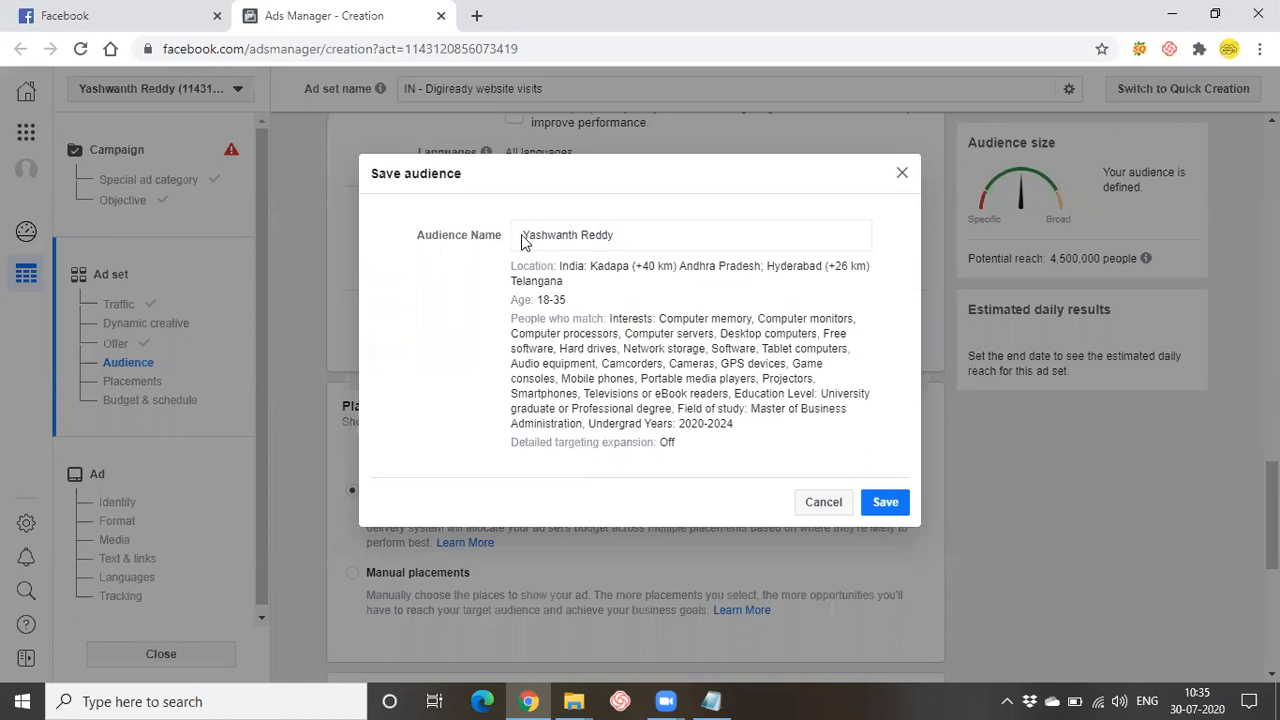
pyautogui.tripleClick(808, 236)
pyautogui.write('D')
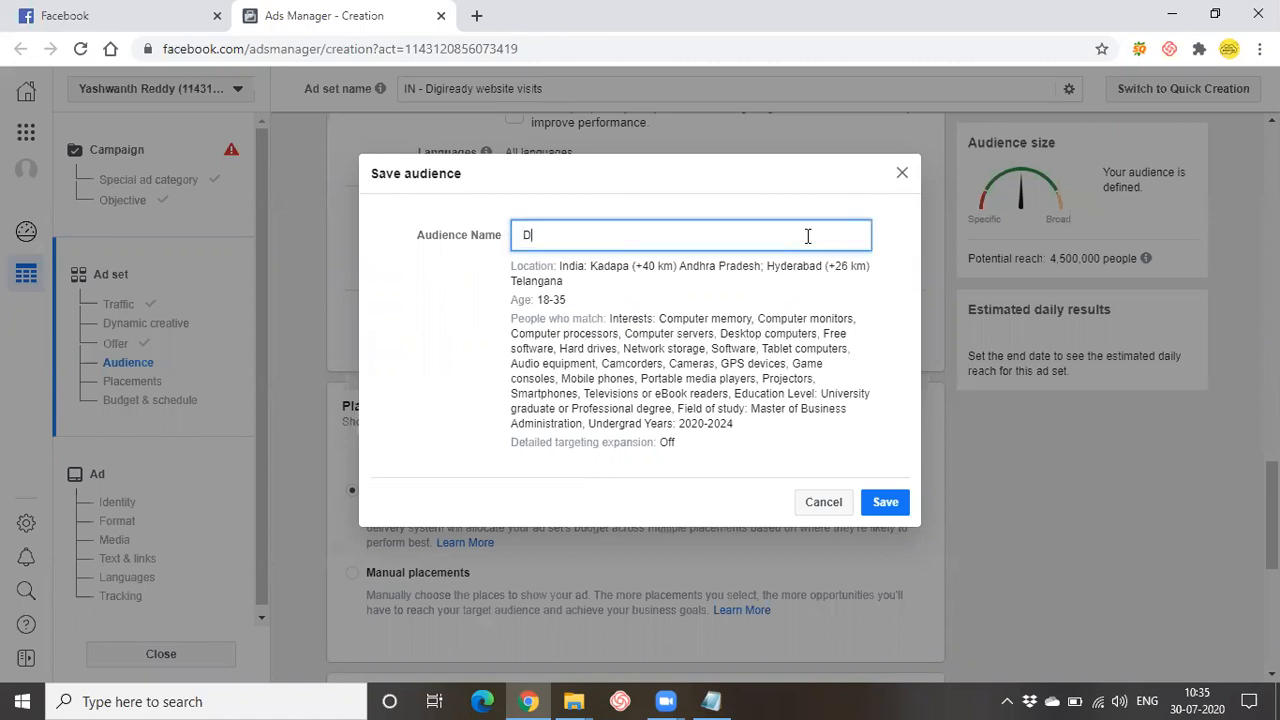
pyautogui.write('igiready Audience')
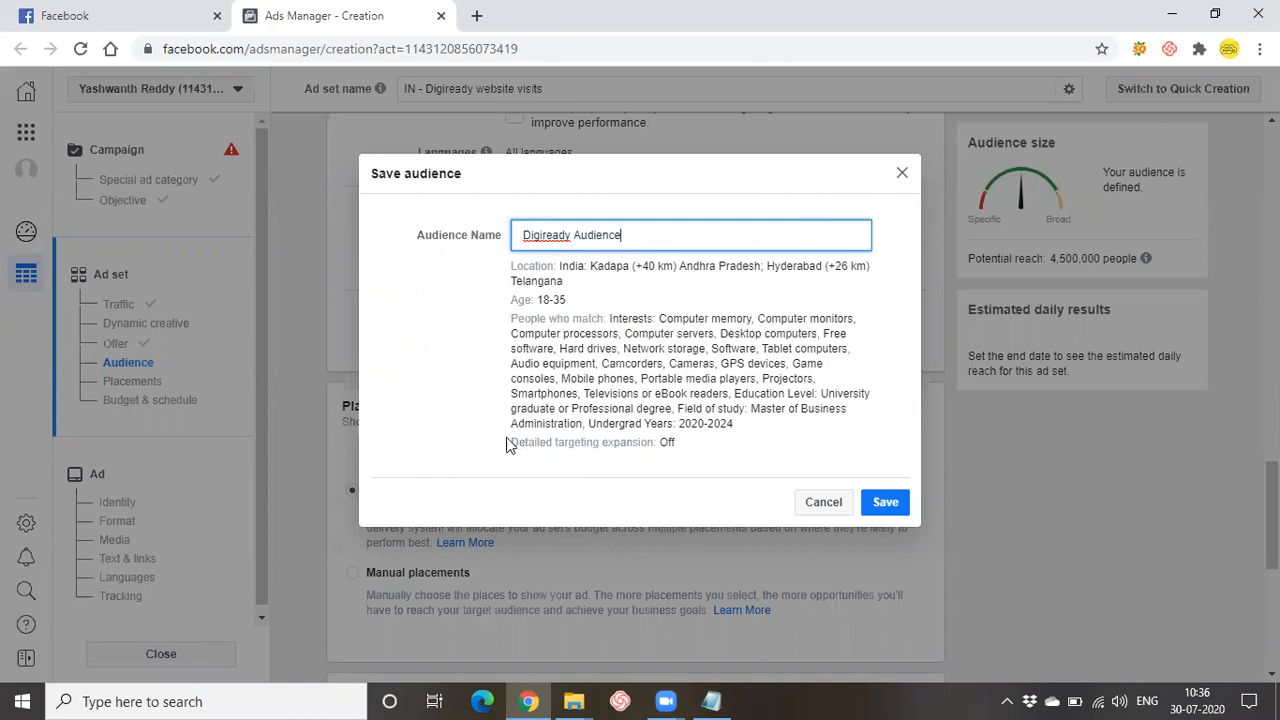
pyautogui.click(886, 505)
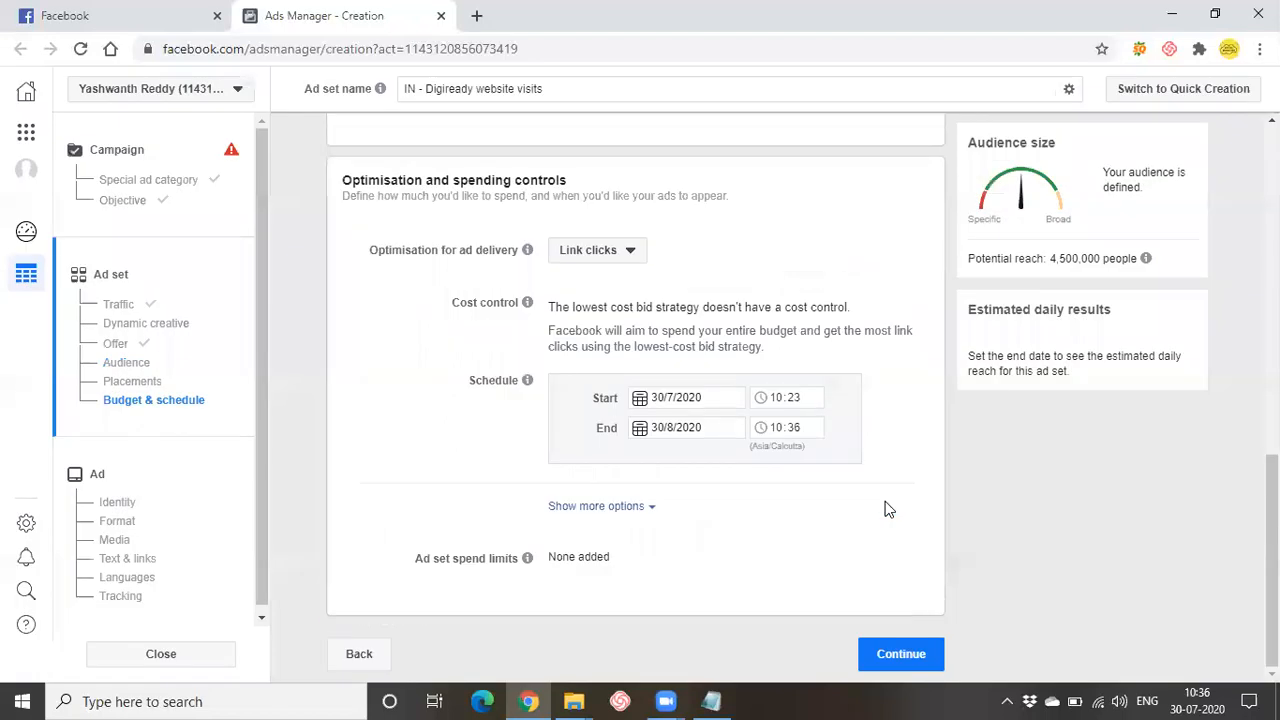
# Step: Switch the ad set from automatic to manual placements
pyautogui.scroll(5, 608, 491)
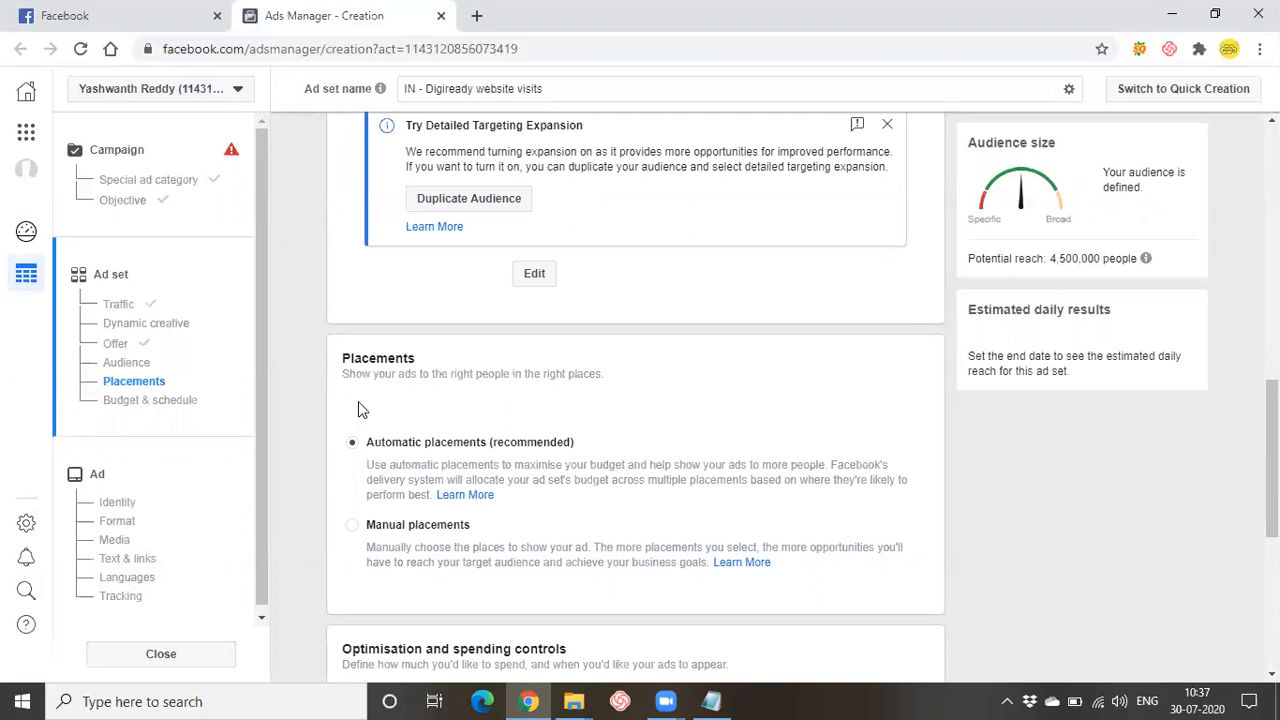
pyautogui.doubleClick(342, 360)
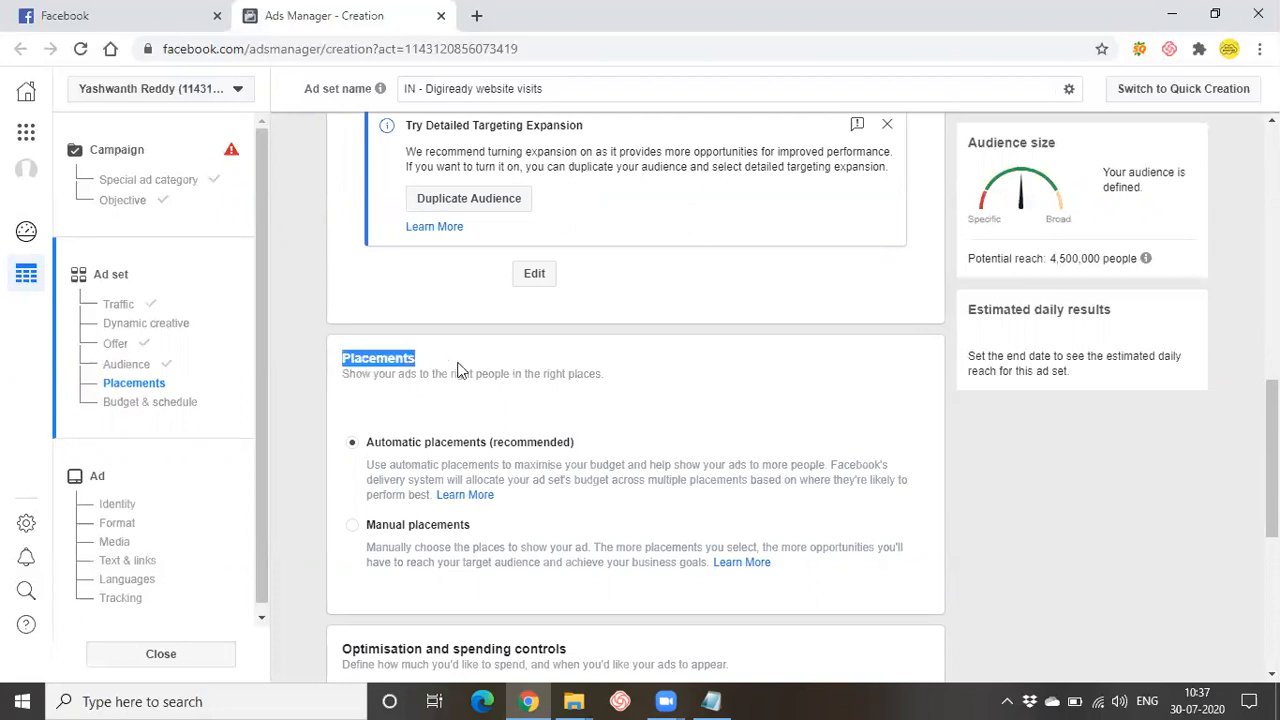
pyautogui.click(447, 426)
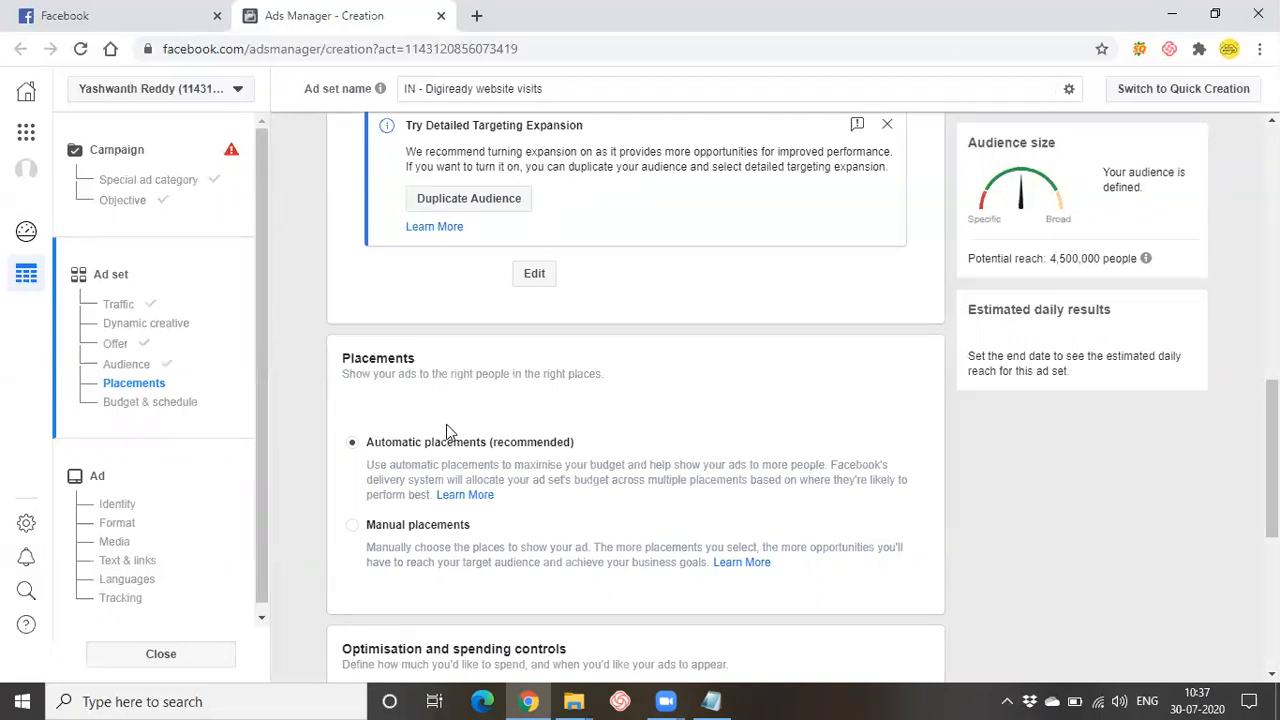
pyautogui.scroll(-1, 447, 428)
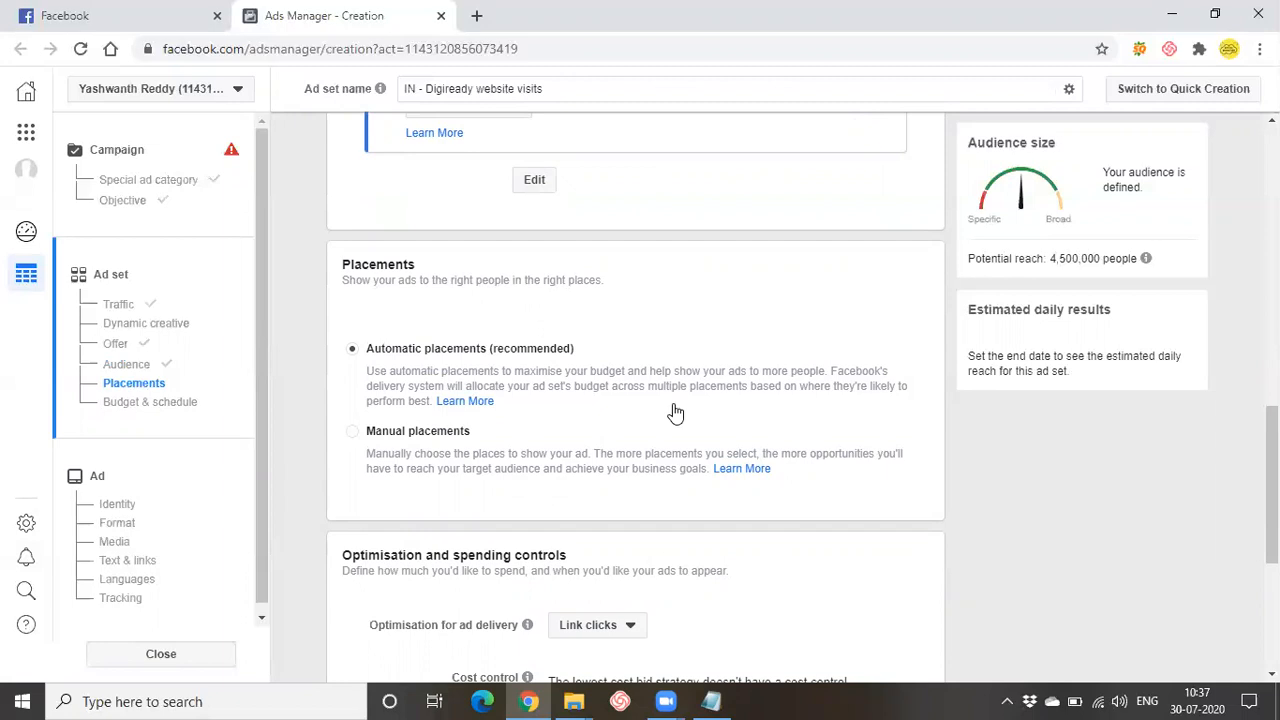
pyautogui.click(424, 440)
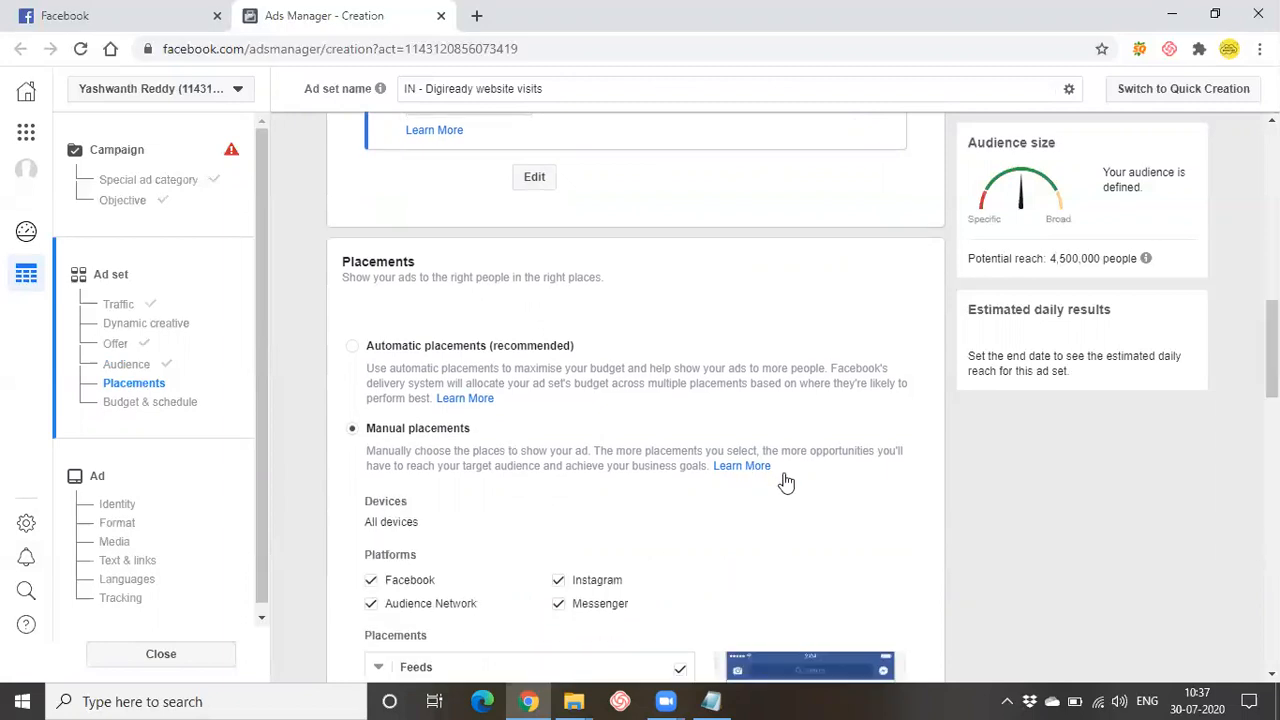
pyautogui.scroll(-2, 780, 476)
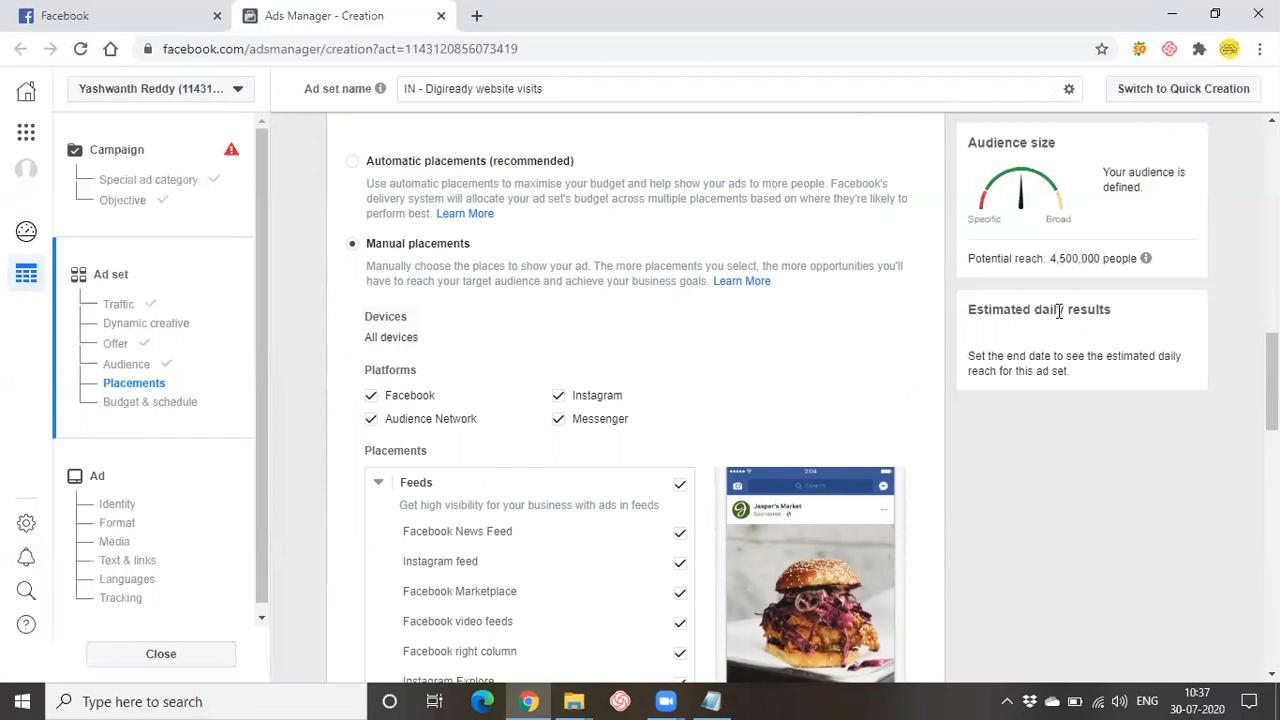
# Step: Restrict the placement devices to Mobile by excluding Desktop
pyautogui.click(903, 319)
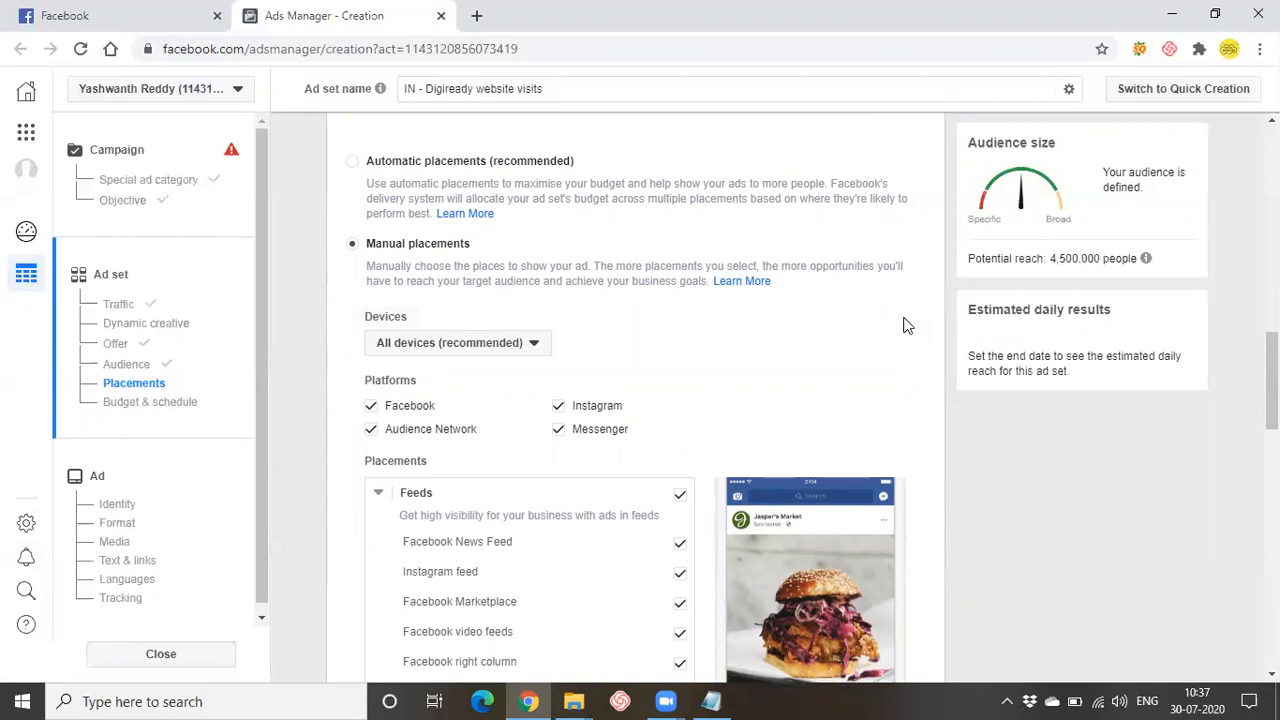
pyautogui.click(528, 352)
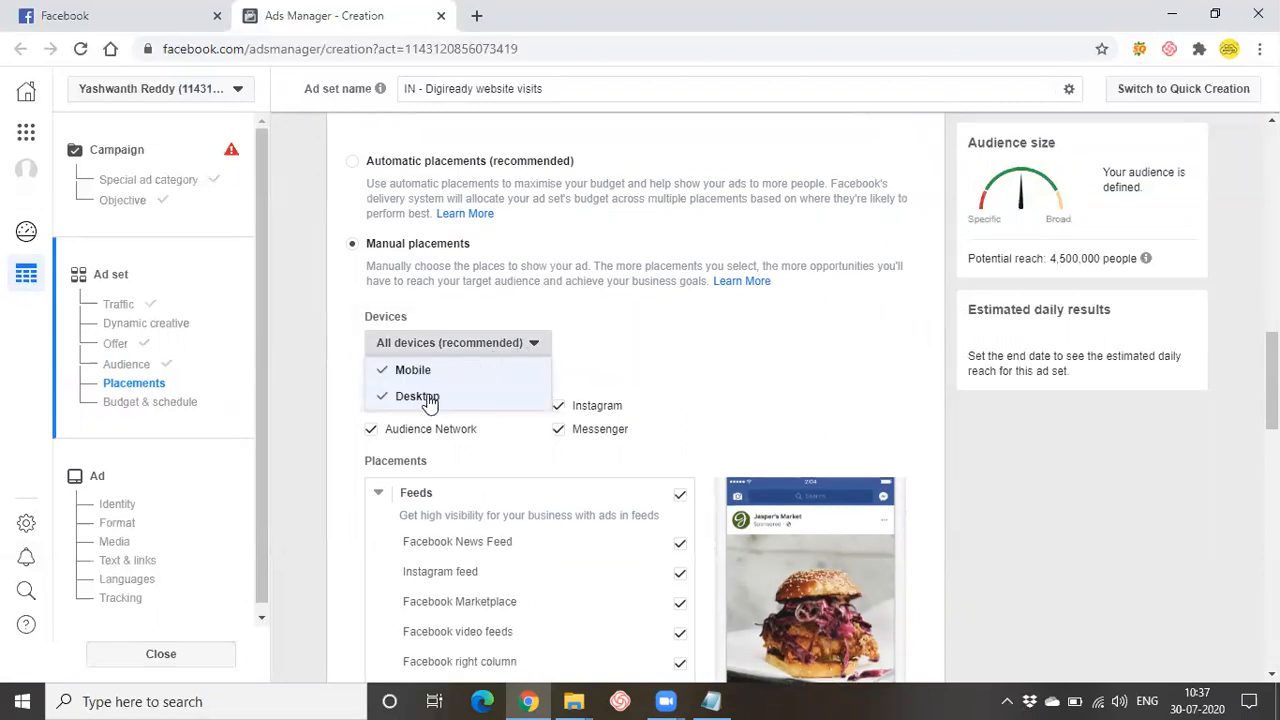
pyautogui.click(548, 345)
pyautogui.click(540, 346)
pyautogui.click(485, 397)
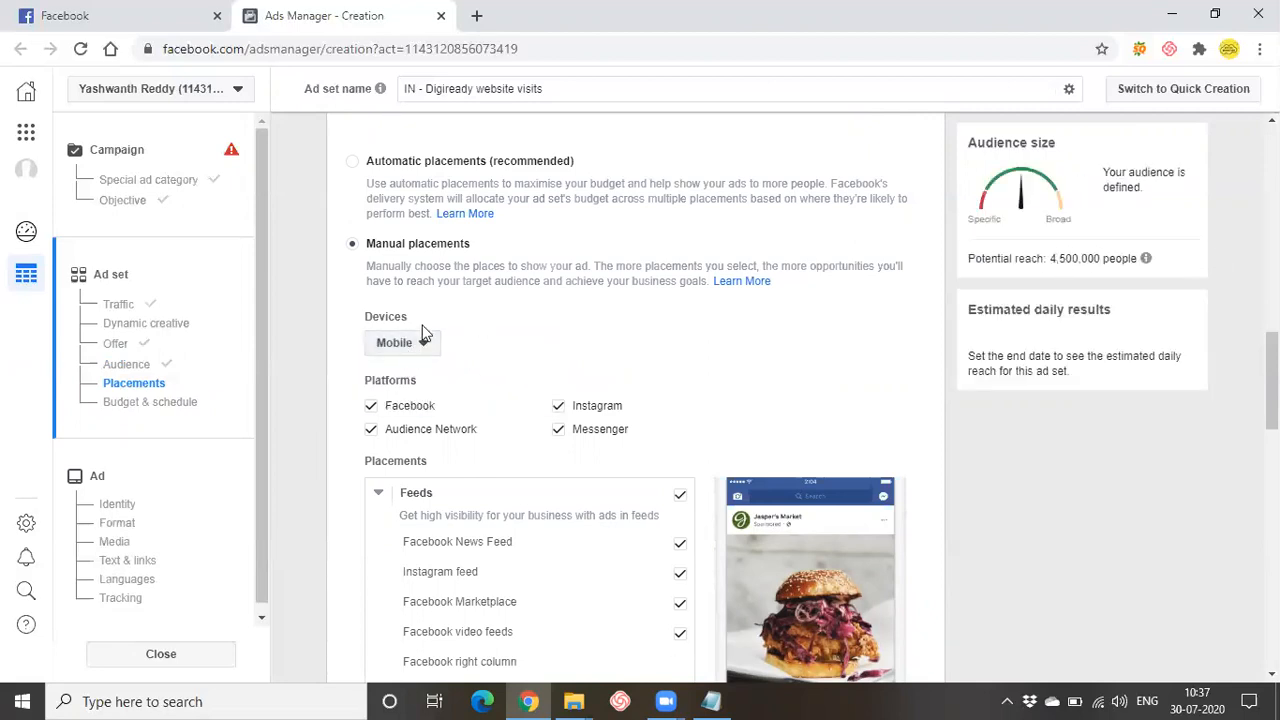
# Step: Include Desktop again so the placements target all devices
pyautogui.click(427, 350)
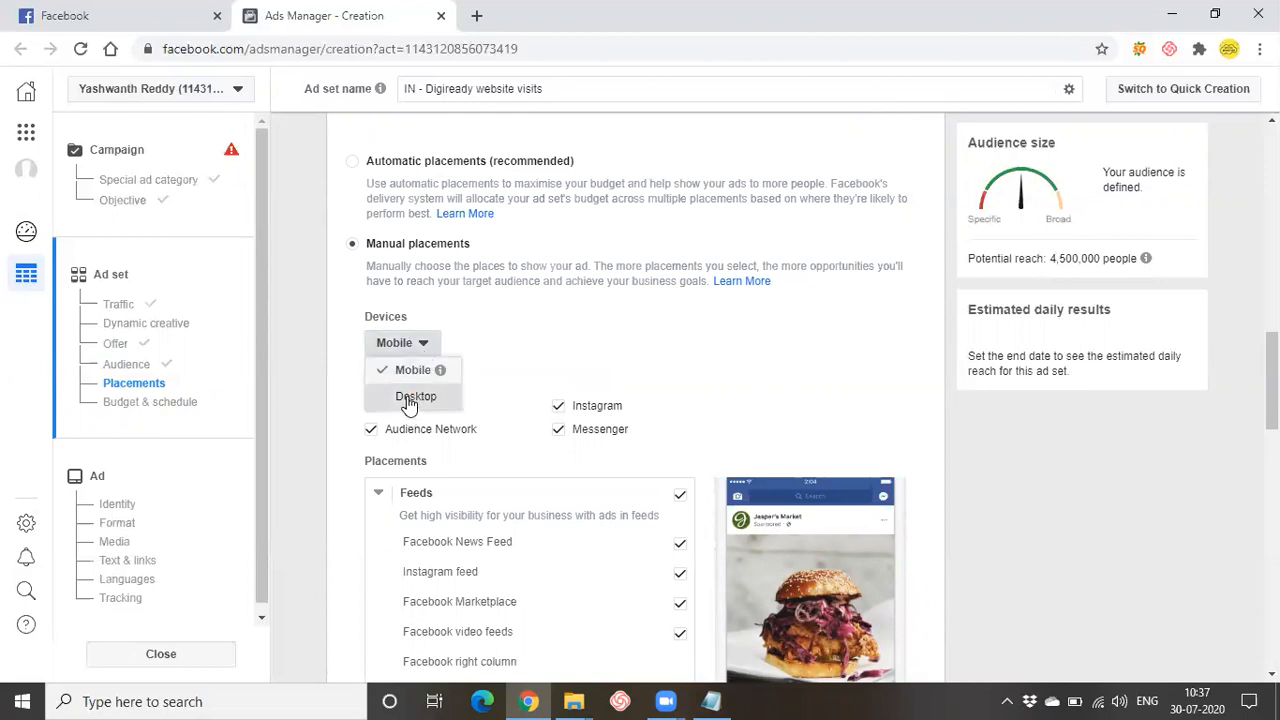
pyautogui.click(412, 397)
pyautogui.click(788, 386)
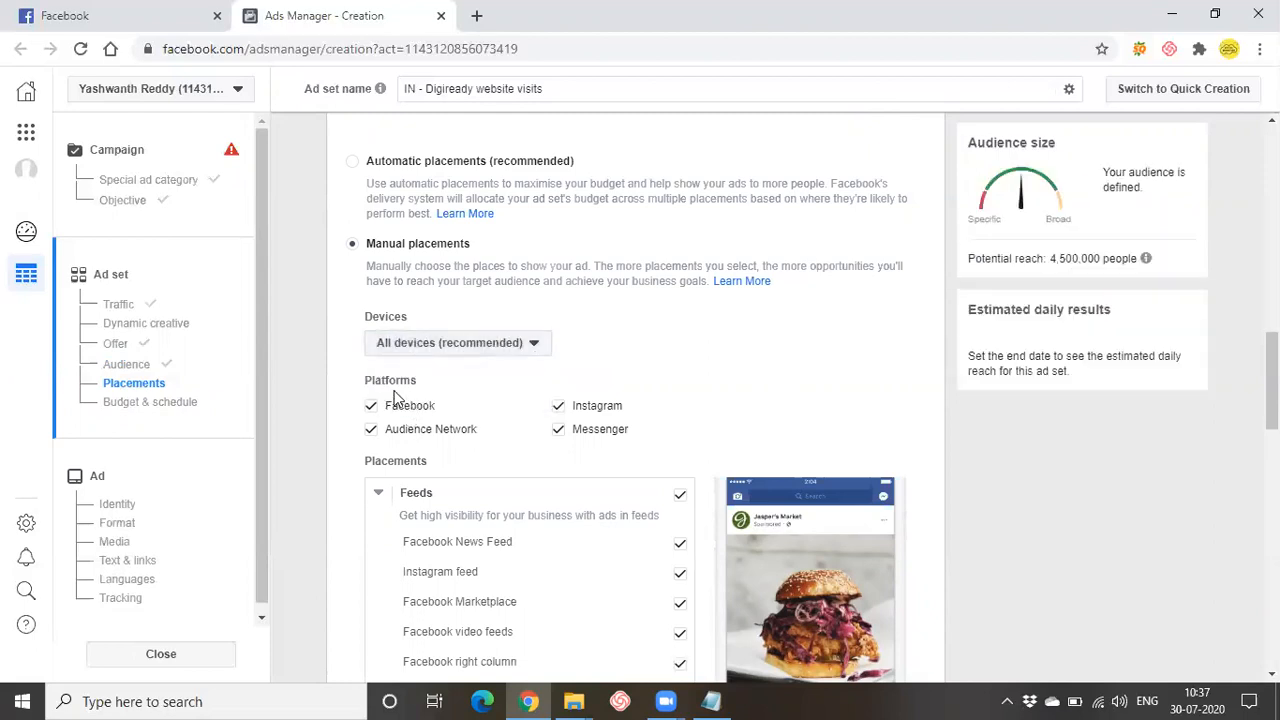
pyautogui.moveTo(366, 383); pyautogui.dragTo(435, 392)
pyautogui.click(435, 392)
pyautogui.scroll(-1, 504, 397)
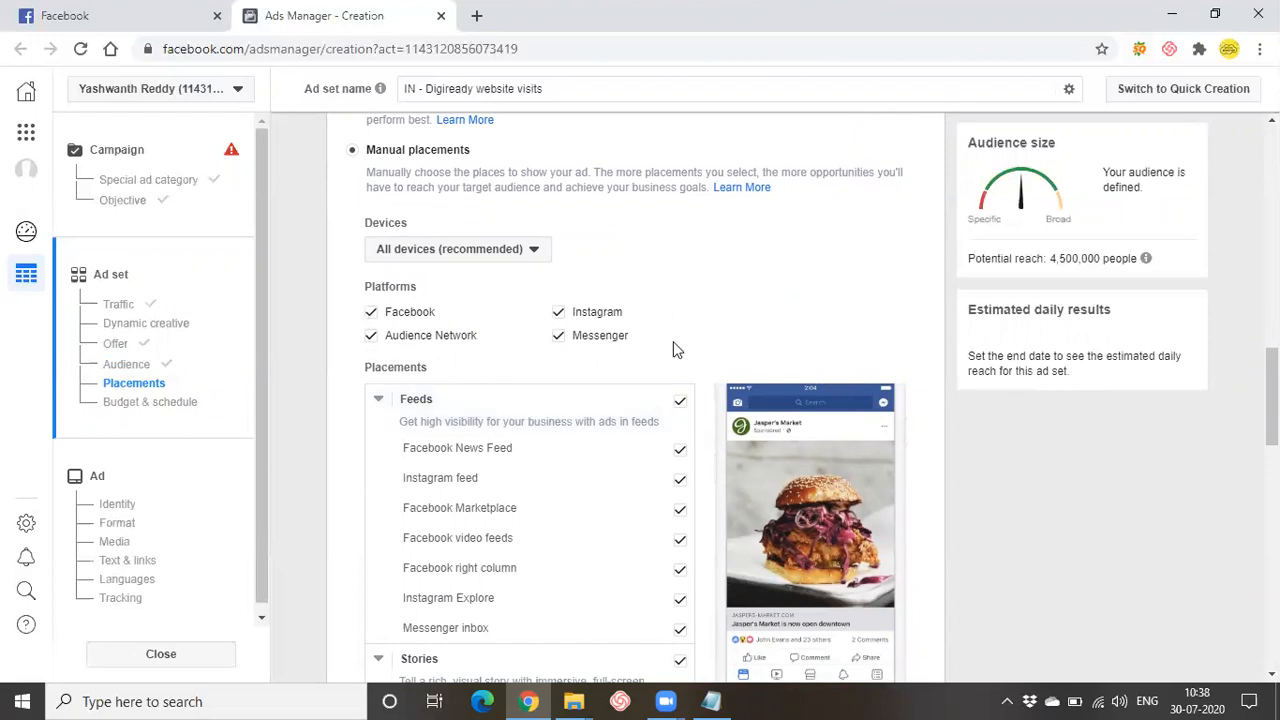
pyautogui.scroll(1, 676, 349)
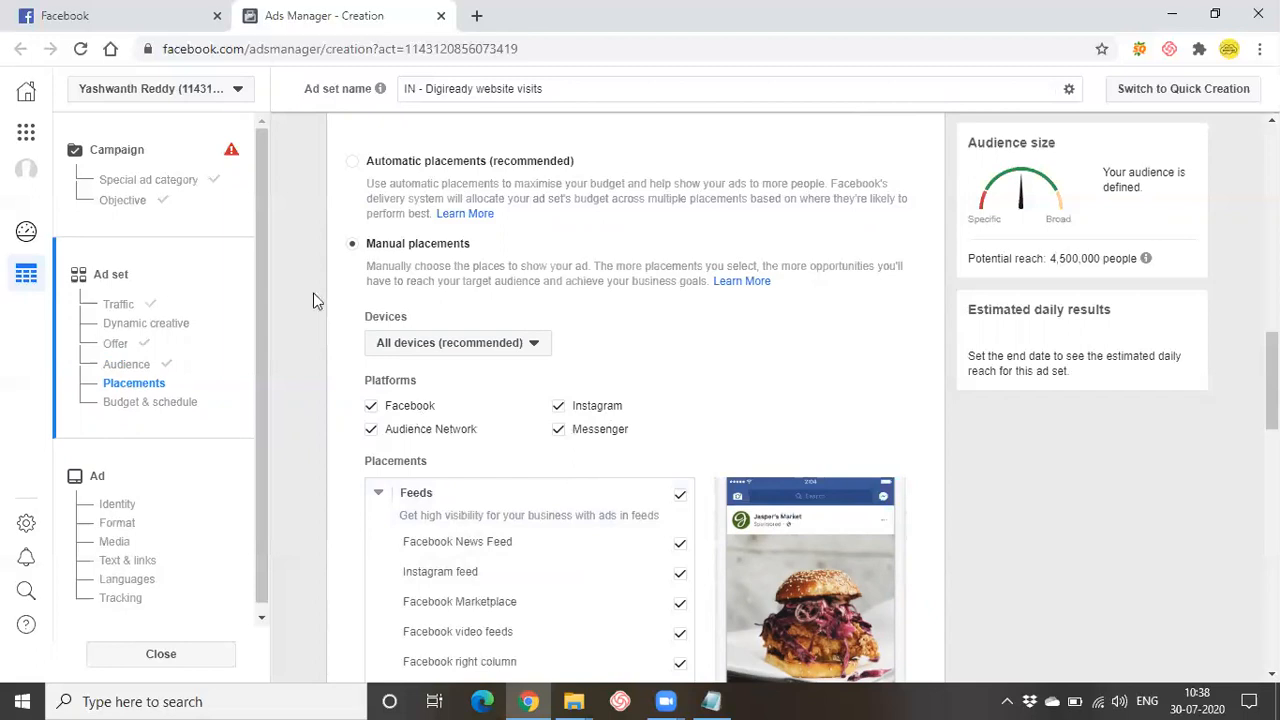
# Step: Switch to the Facebook home page, dismiss the Create options, look through the news feed and reload the page
pyautogui.click(155, 12)
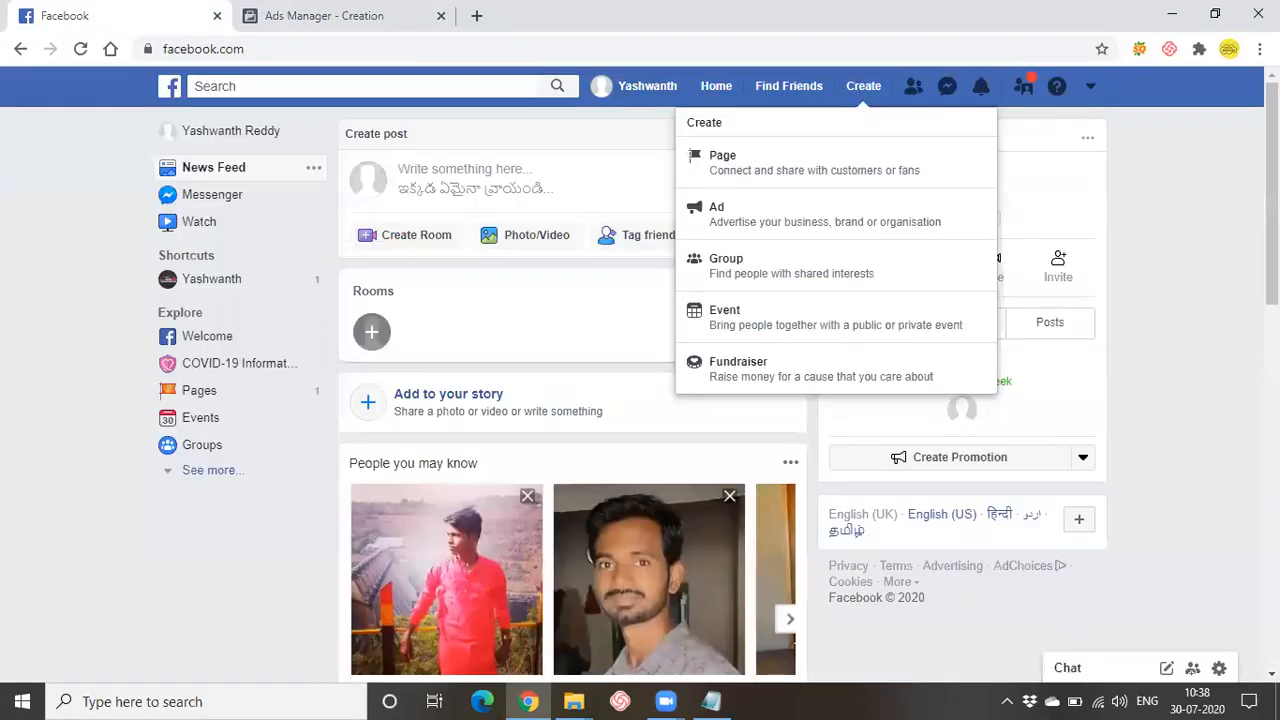
pyautogui.scroll(-5, 1128, 512)
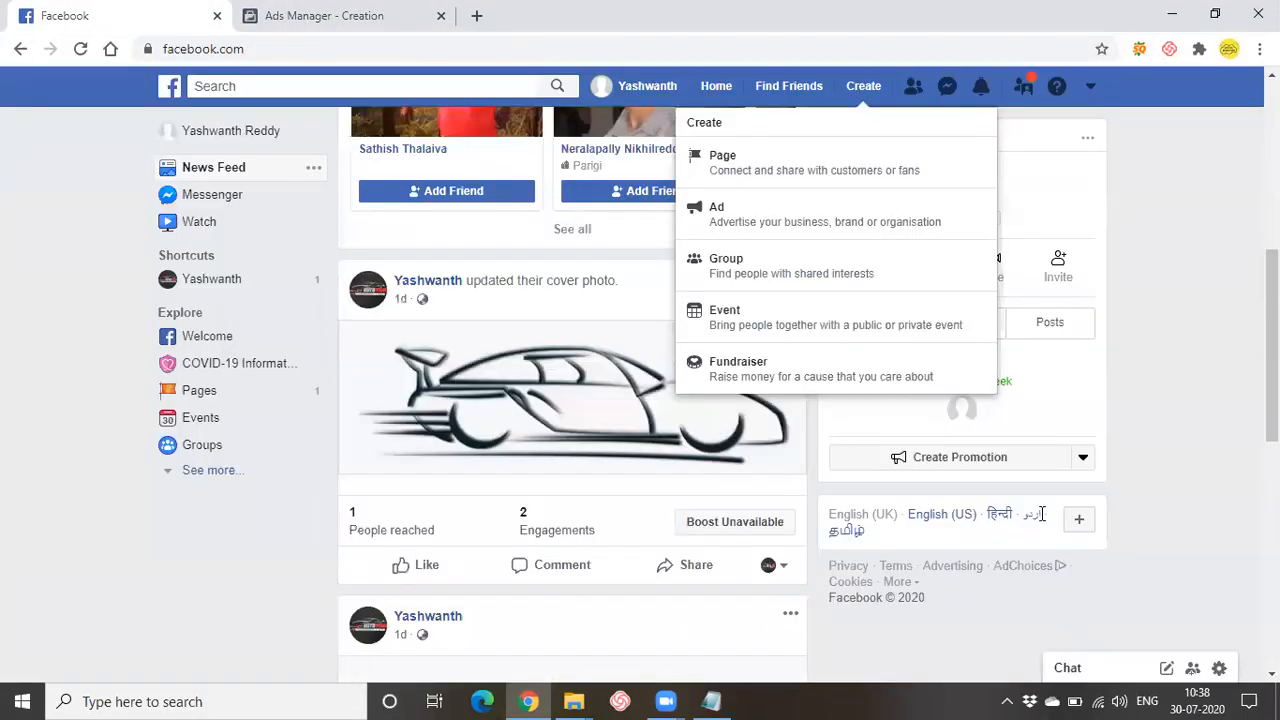
pyautogui.click(860, 100)
pyautogui.scroll(-4, 1049, 486)
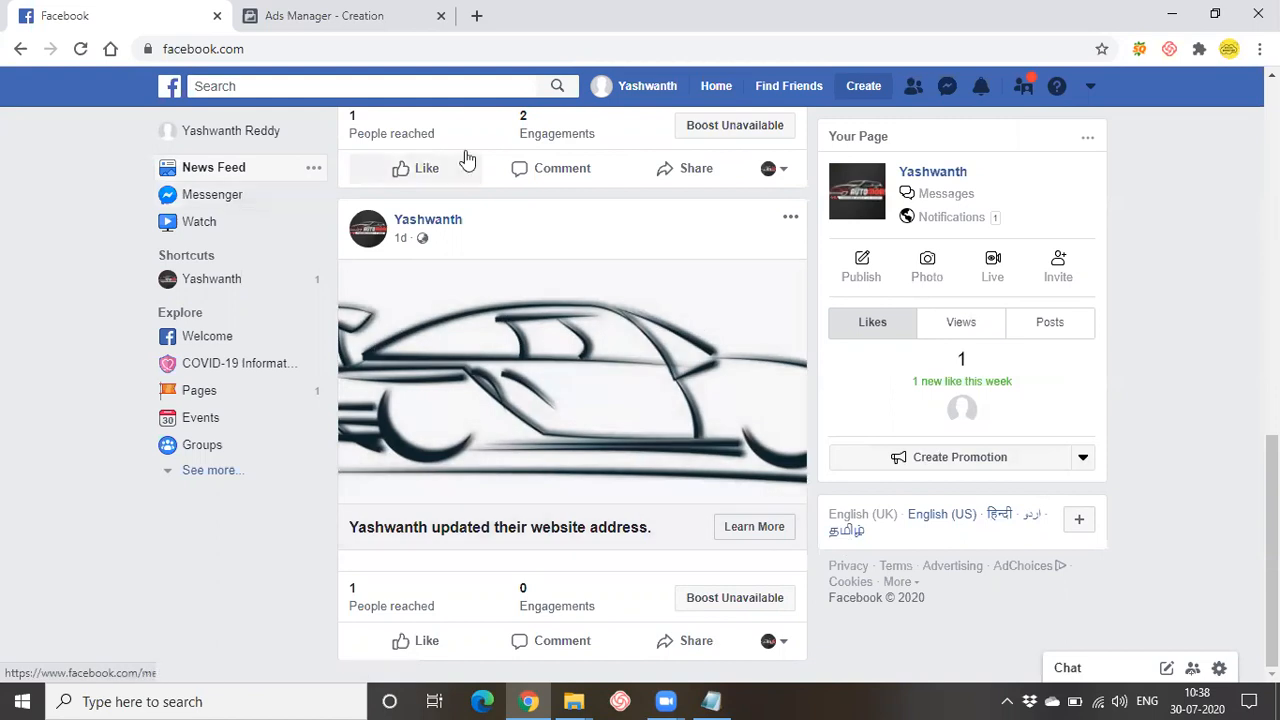
pyautogui.click(485, 49)
pyautogui.press('Return')
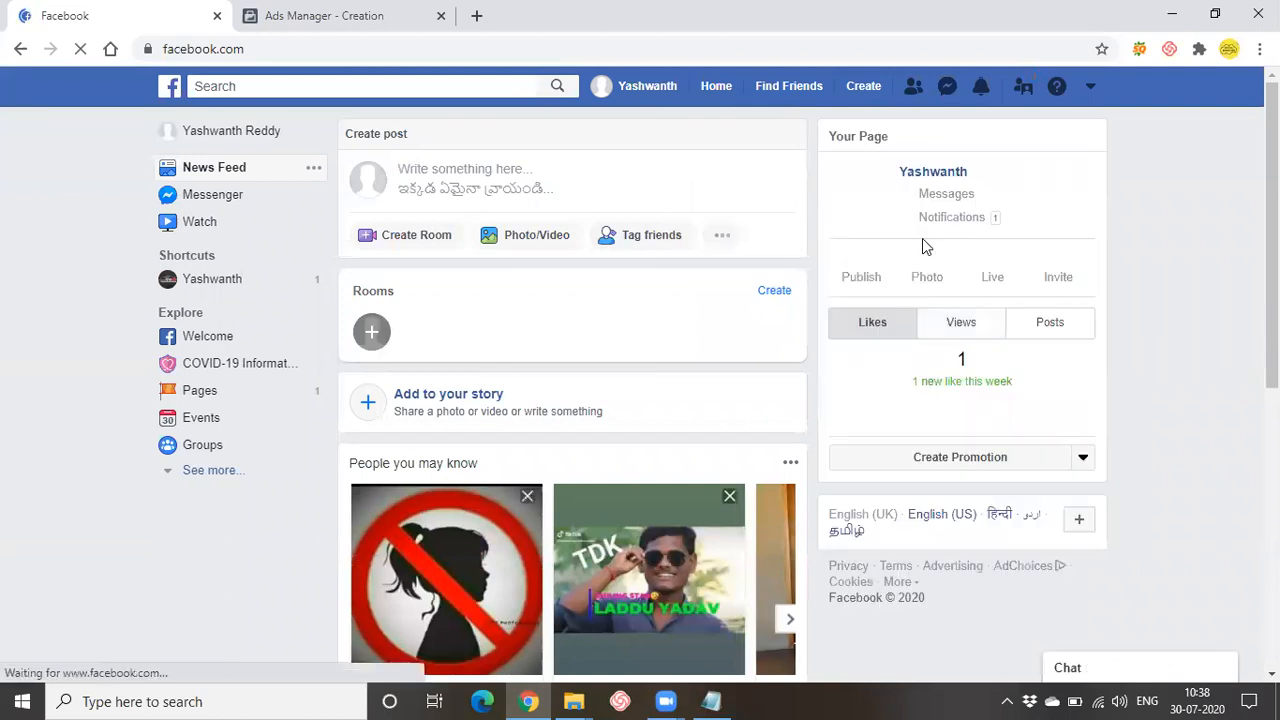
# Step: Return to the ad set in Ads Manager and review the manual placement options from Feeds through Apps and sites
pyautogui.click(368, 12)
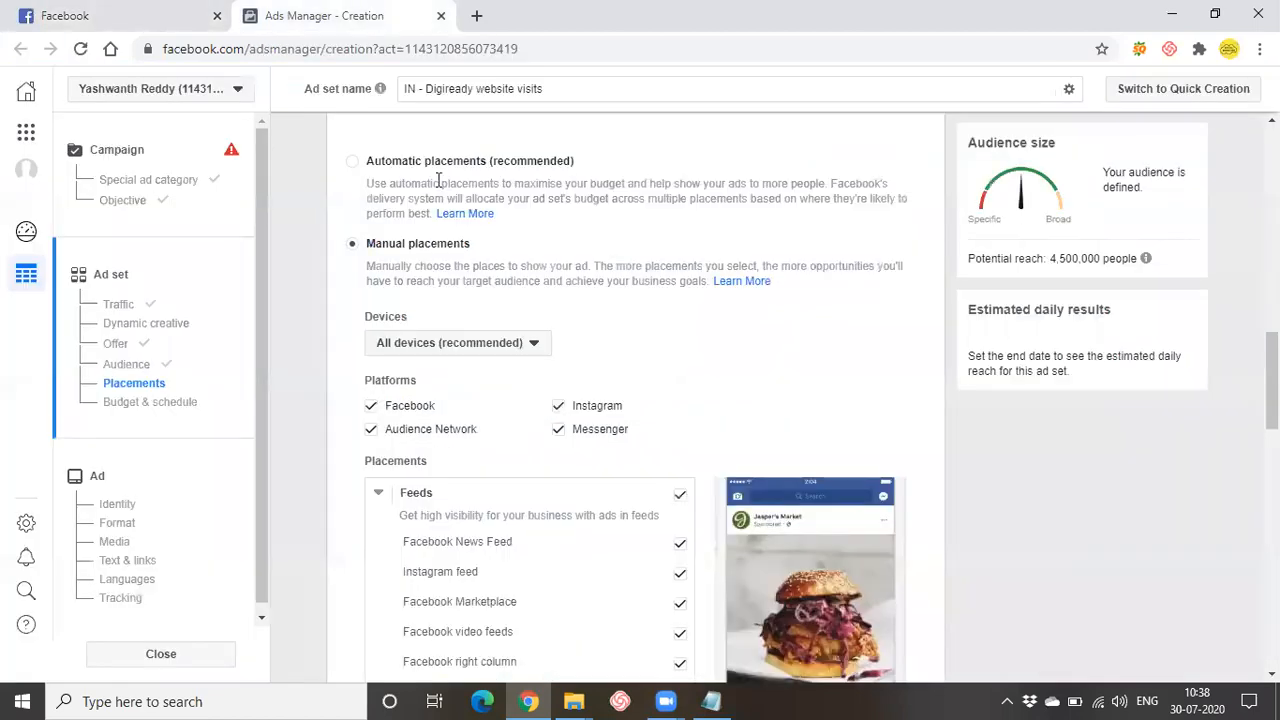
pyautogui.scroll(-2, 581, 378)
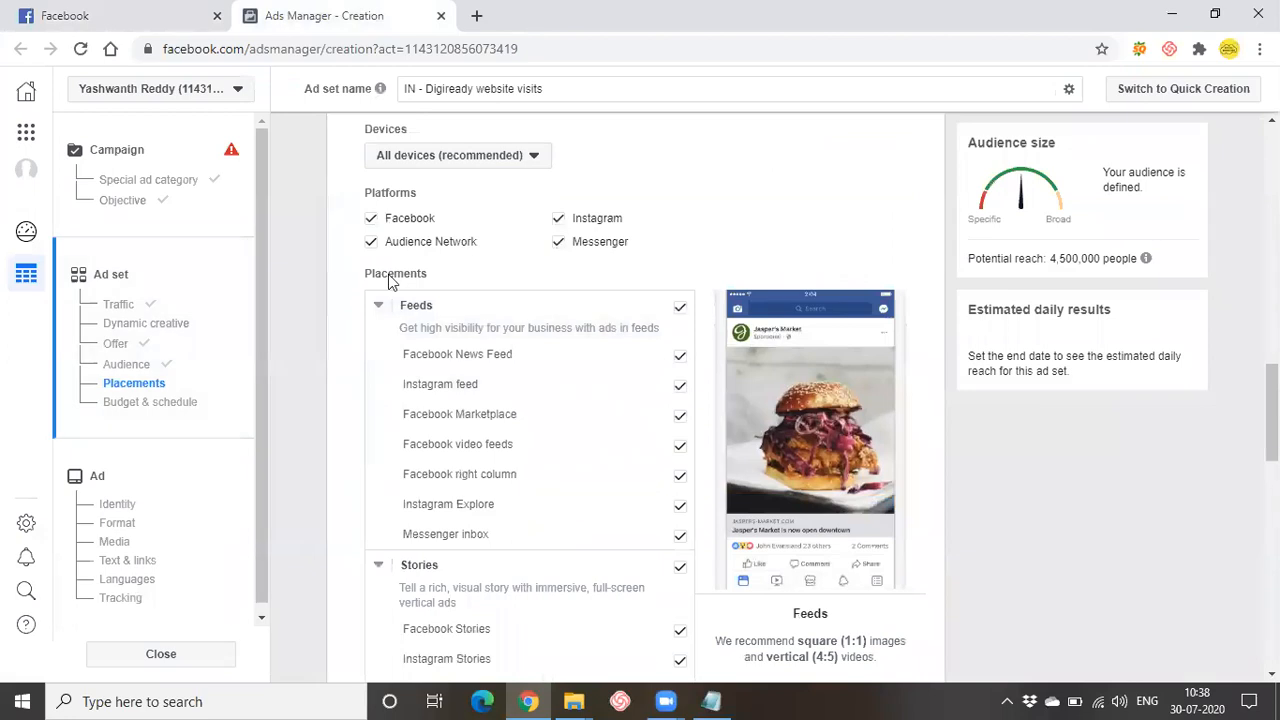
pyautogui.scroll(-1, 595, 234)
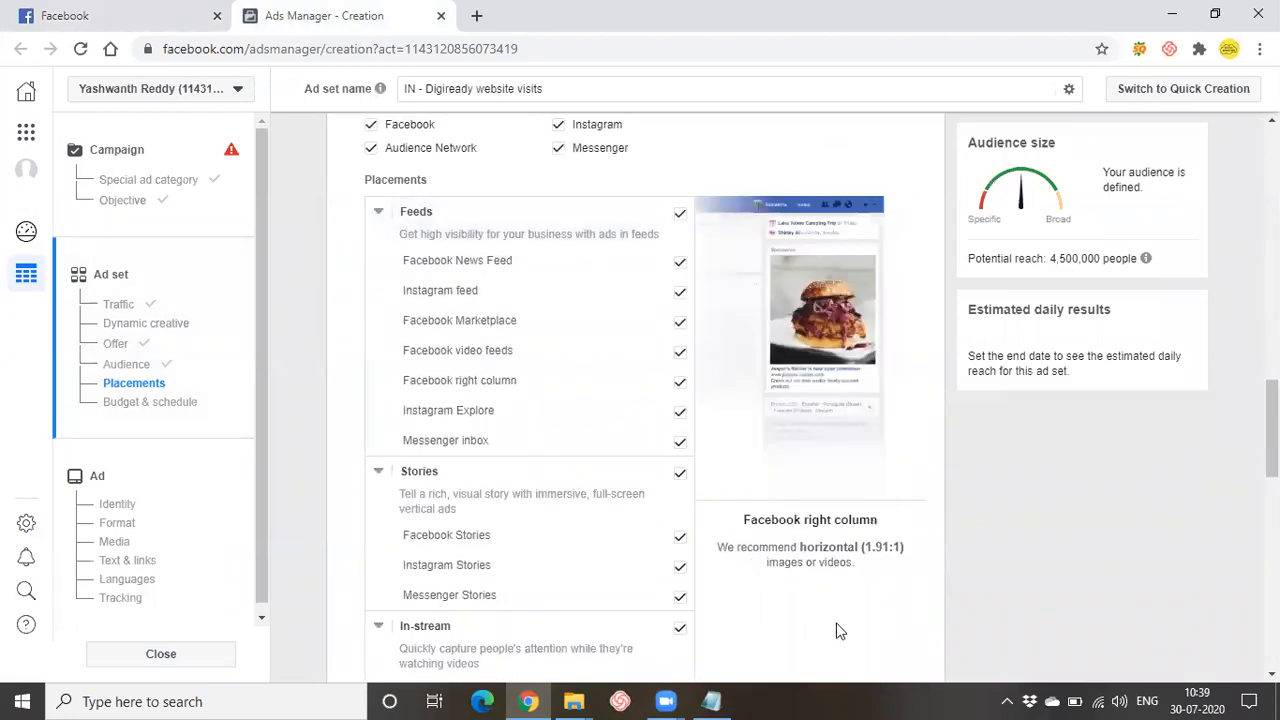
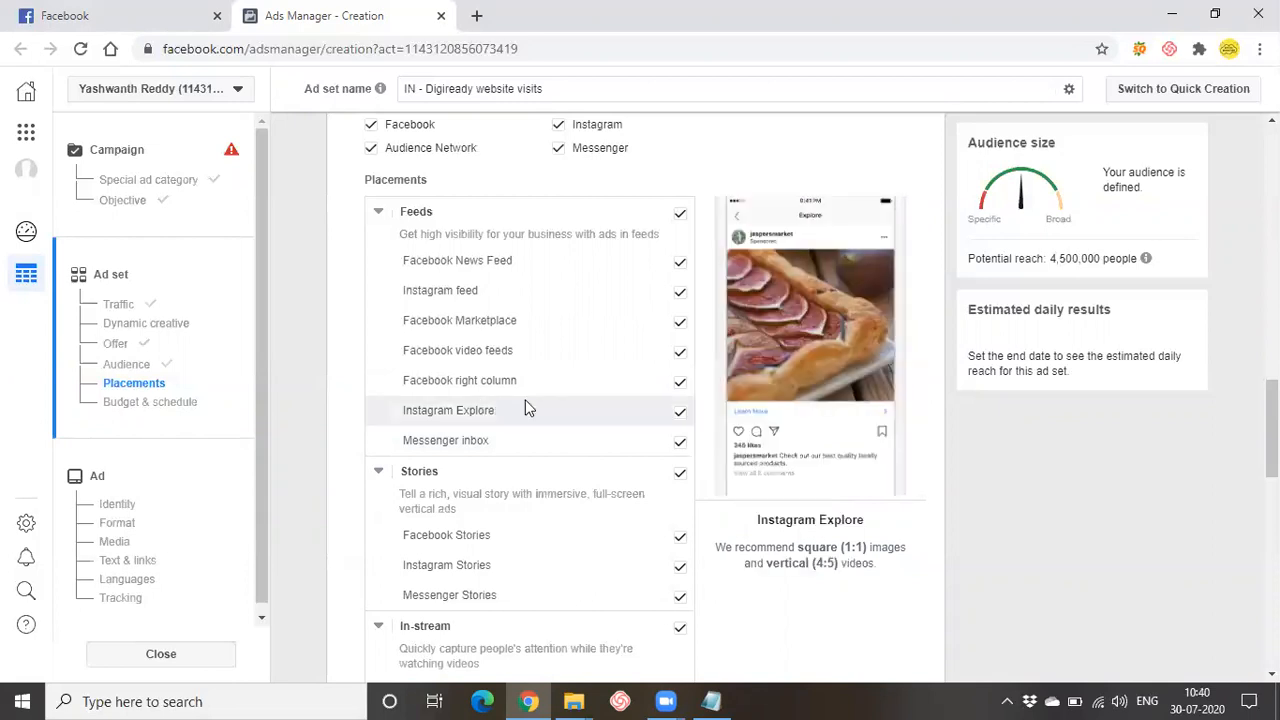
pyautogui.scroll(-1, 470, 405)
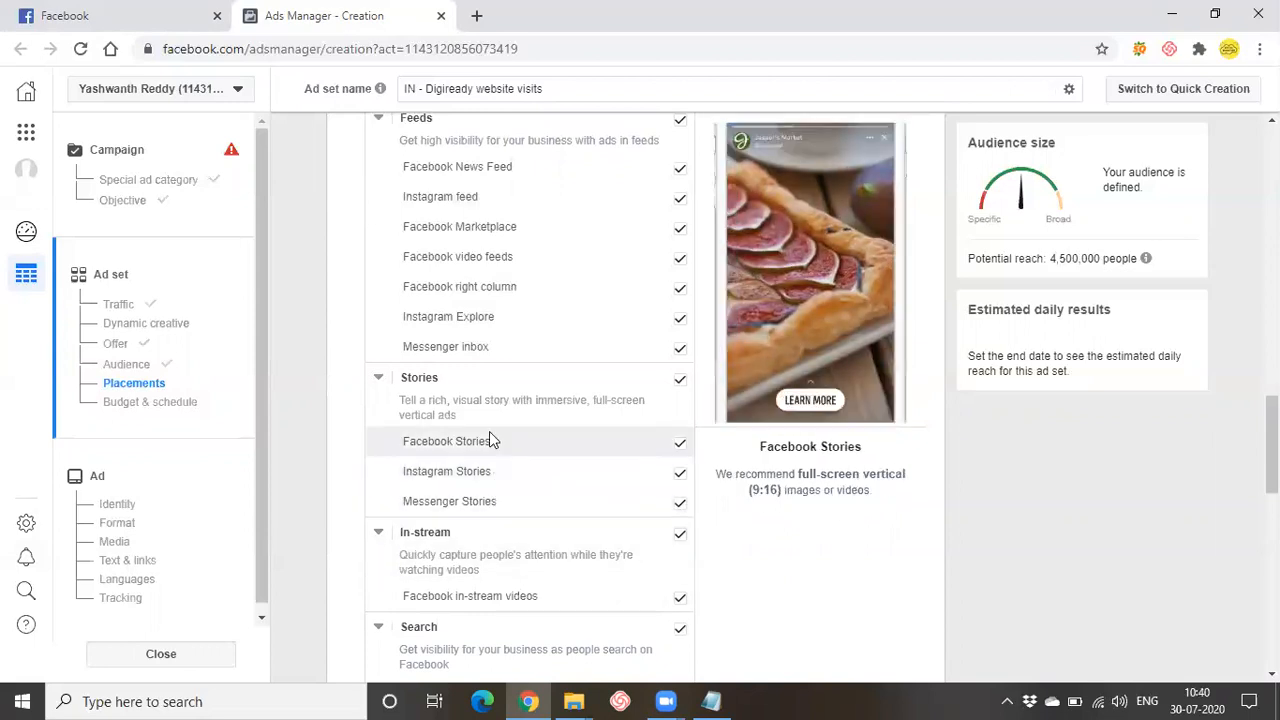
pyautogui.scroll(-3, 491, 478)
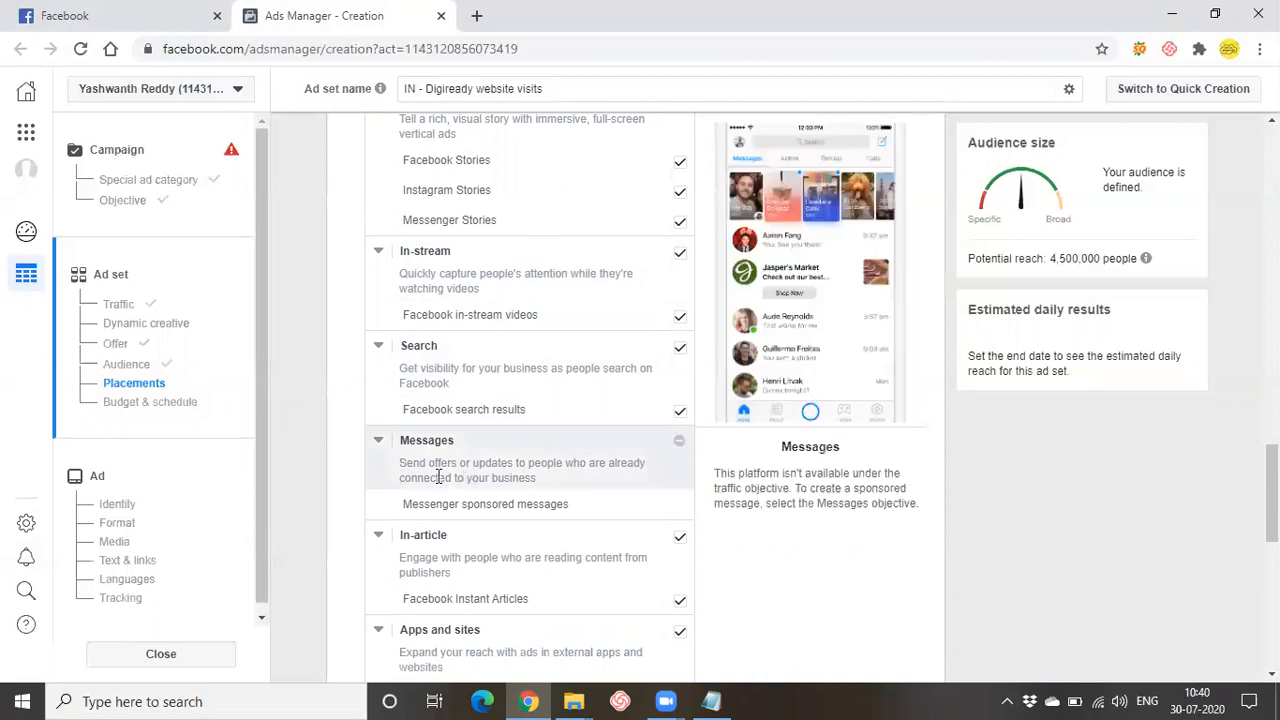
pyautogui.scroll(-2, 435, 500)
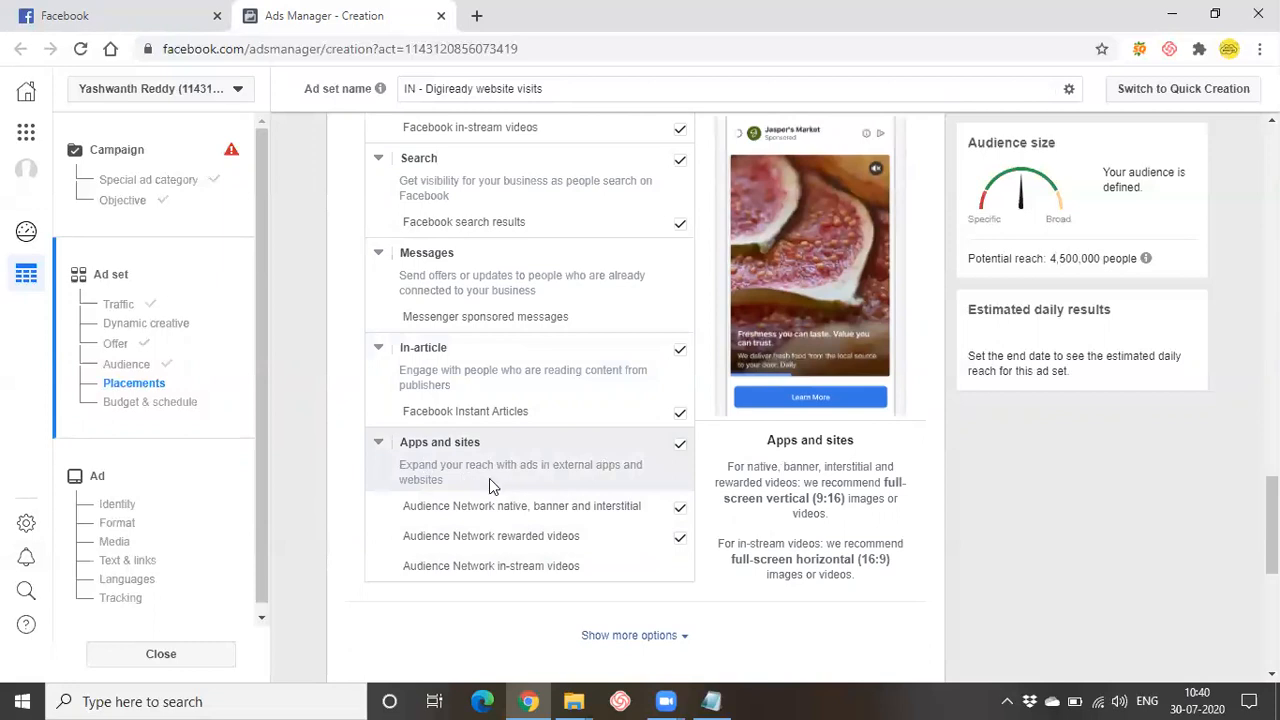
pyautogui.scroll(2, 489, 478)
pyautogui.scroll(5, 489, 478)
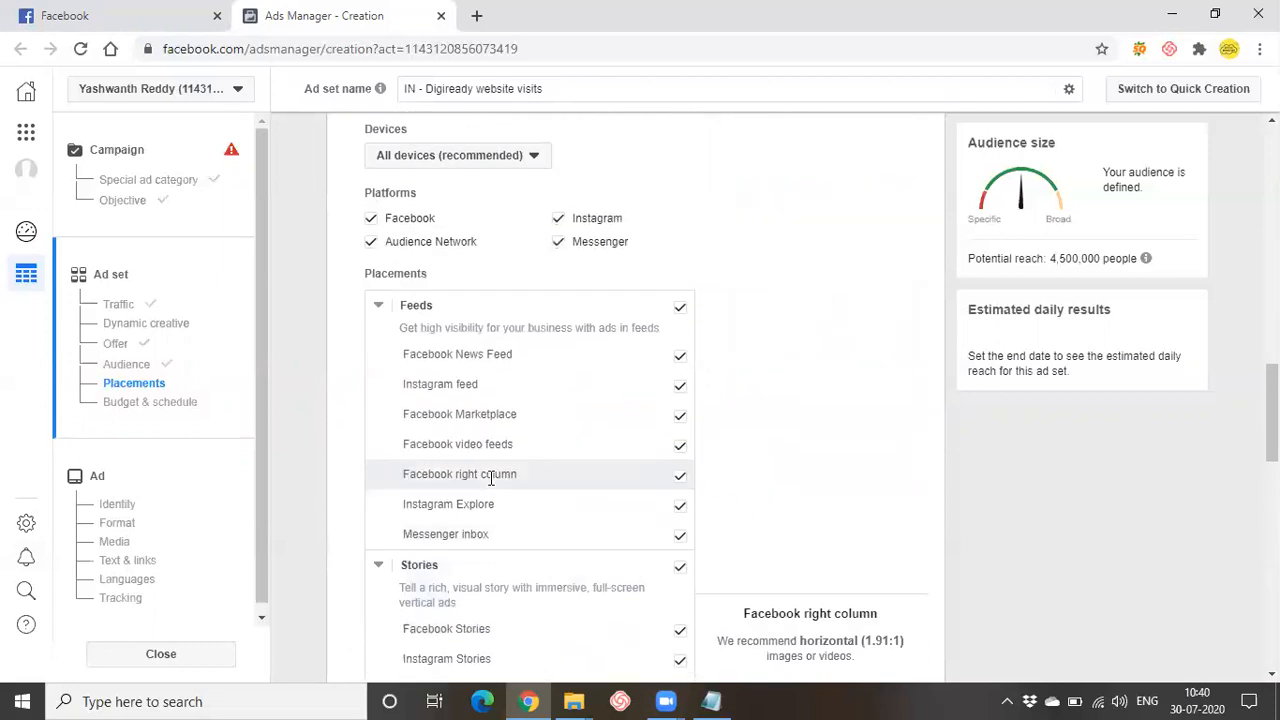
# Step: Exclude the Facebook Instant Articles and Facebook search results placements from the ad set
pyautogui.scroll(-7, 489, 478)
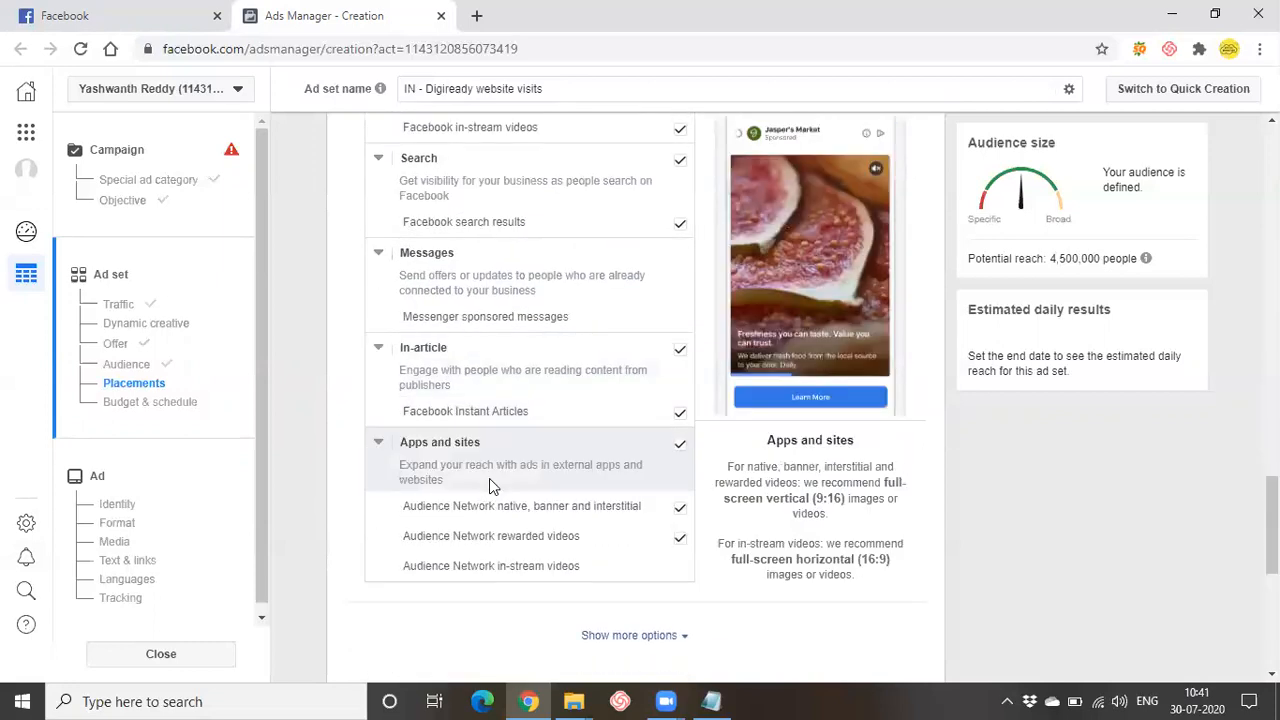
pyautogui.click(680, 415)
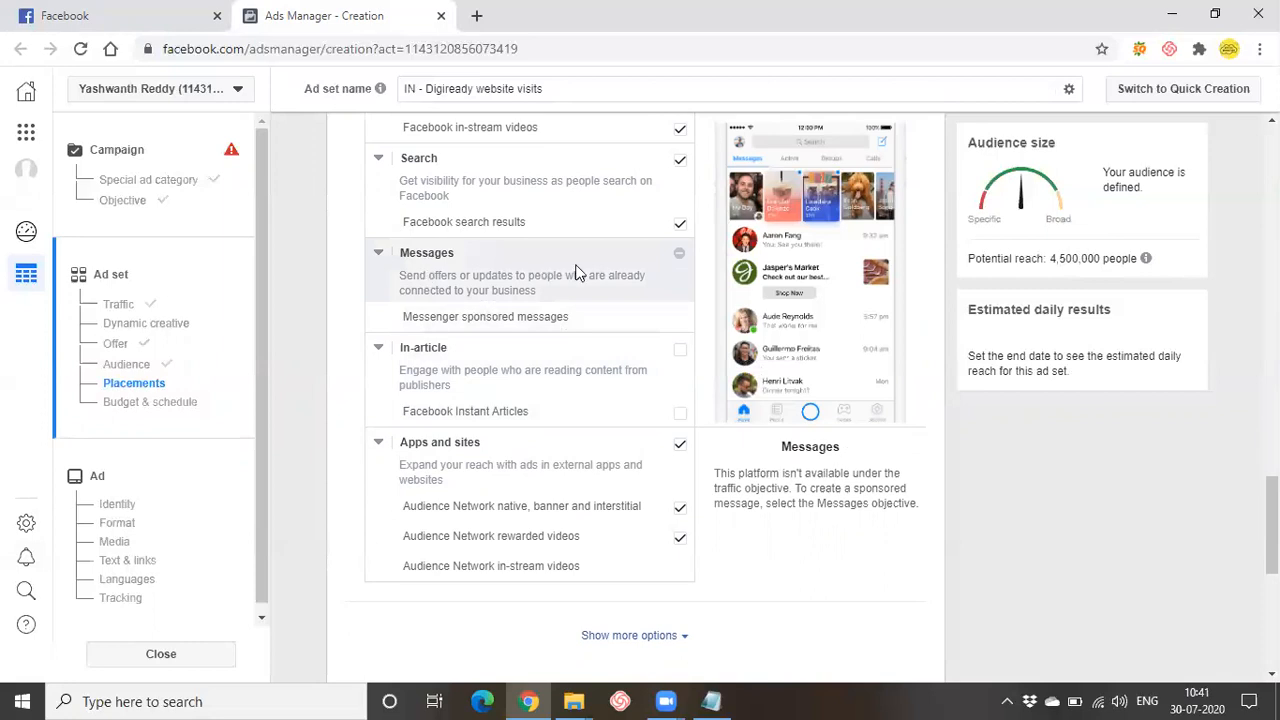
pyautogui.scroll(1, 521, 341)
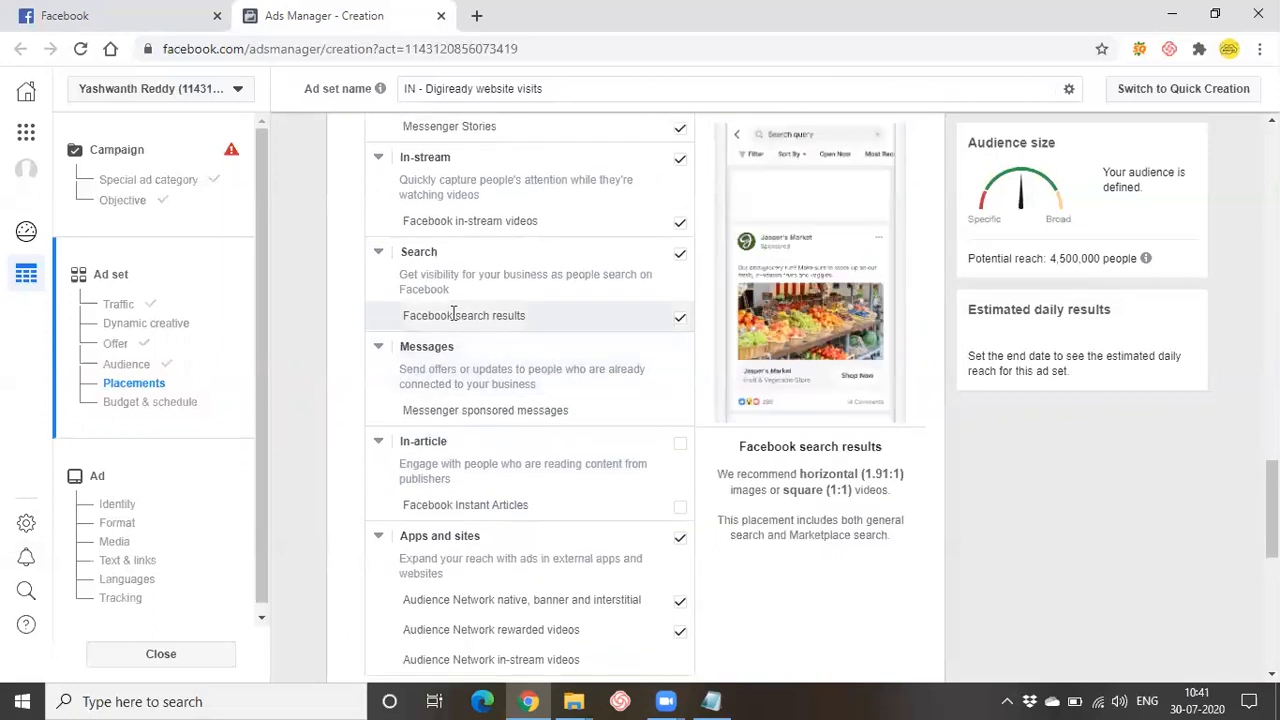
pyautogui.click(680, 321)
# Step: Expand the additional placement options and inspect the mobile device choices and the Wi-Fi-only setting, keeping All mobile devices without the Wi-Fi restriction
pyautogui.scroll(-3, 564, 427)
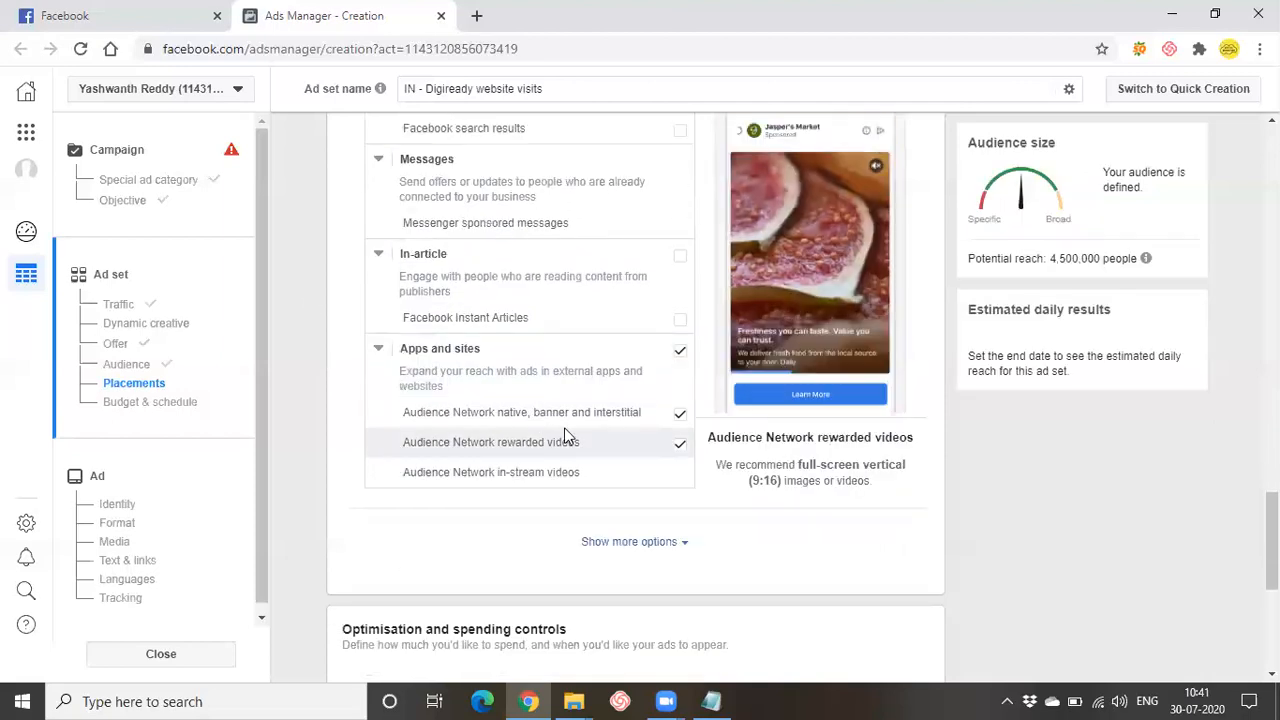
pyautogui.scroll(-1, 580, 420)
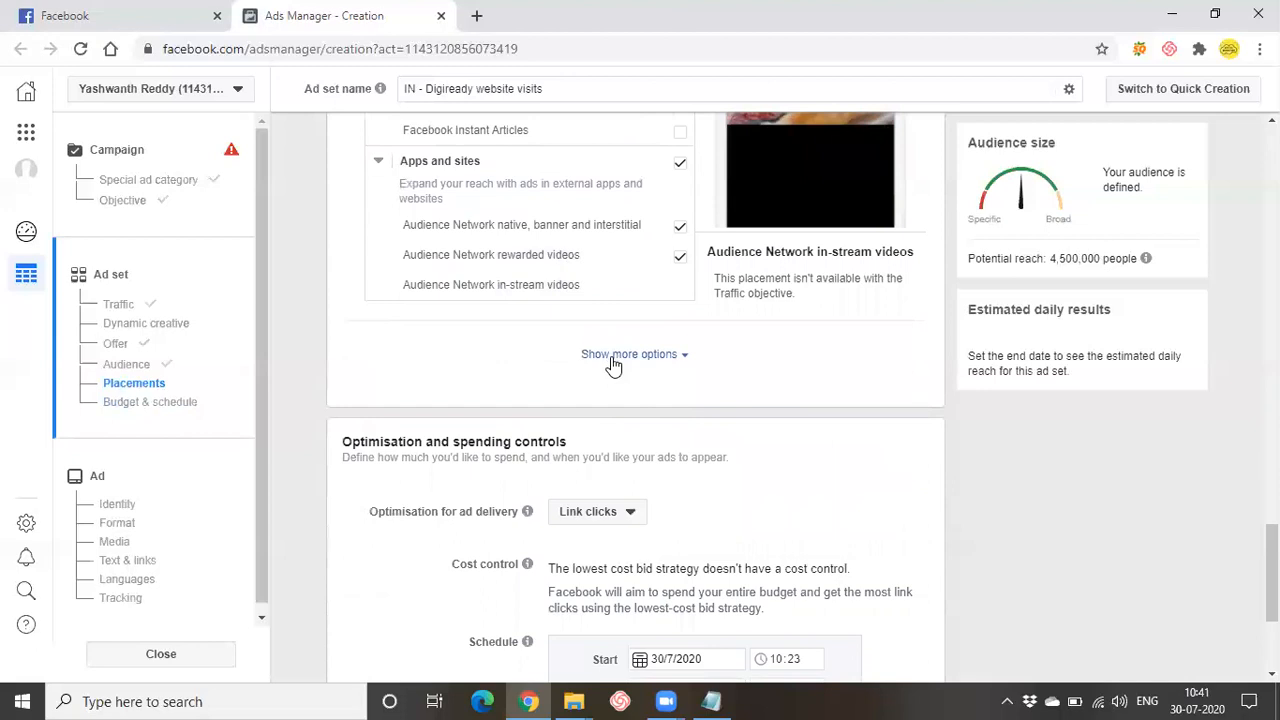
pyautogui.click(612, 356)
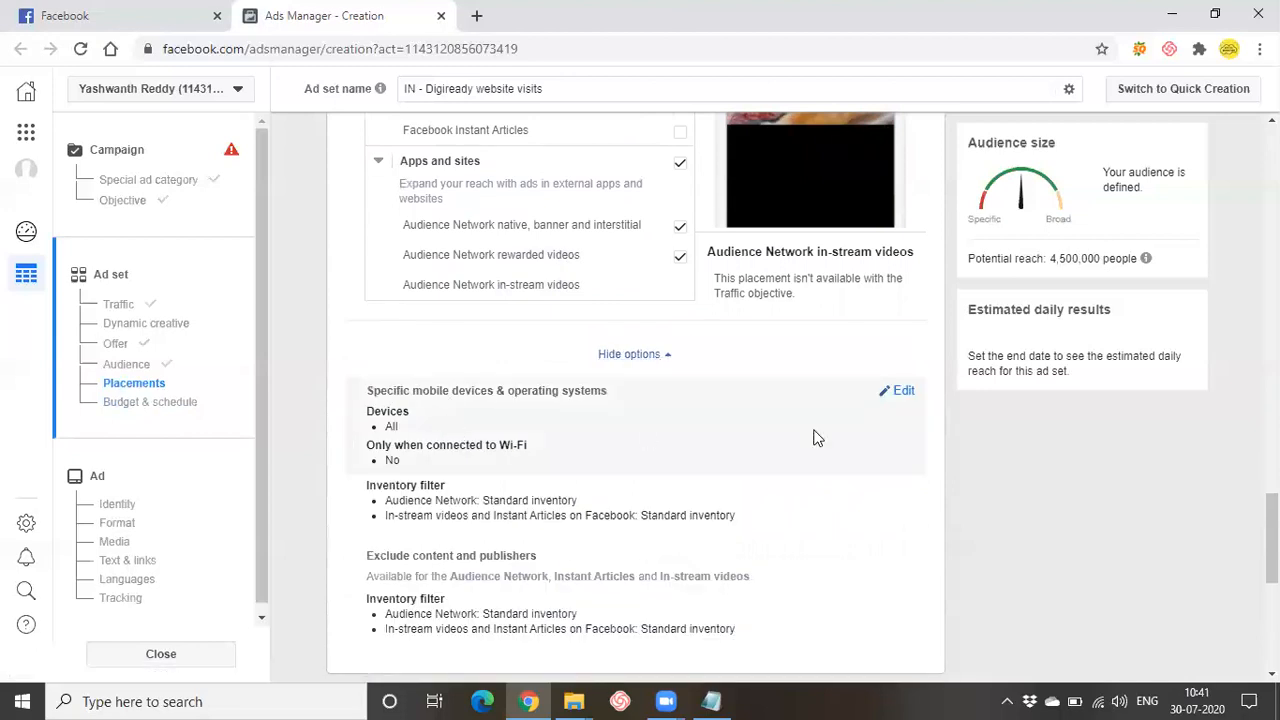
pyautogui.click(900, 391)
pyautogui.click(446, 419)
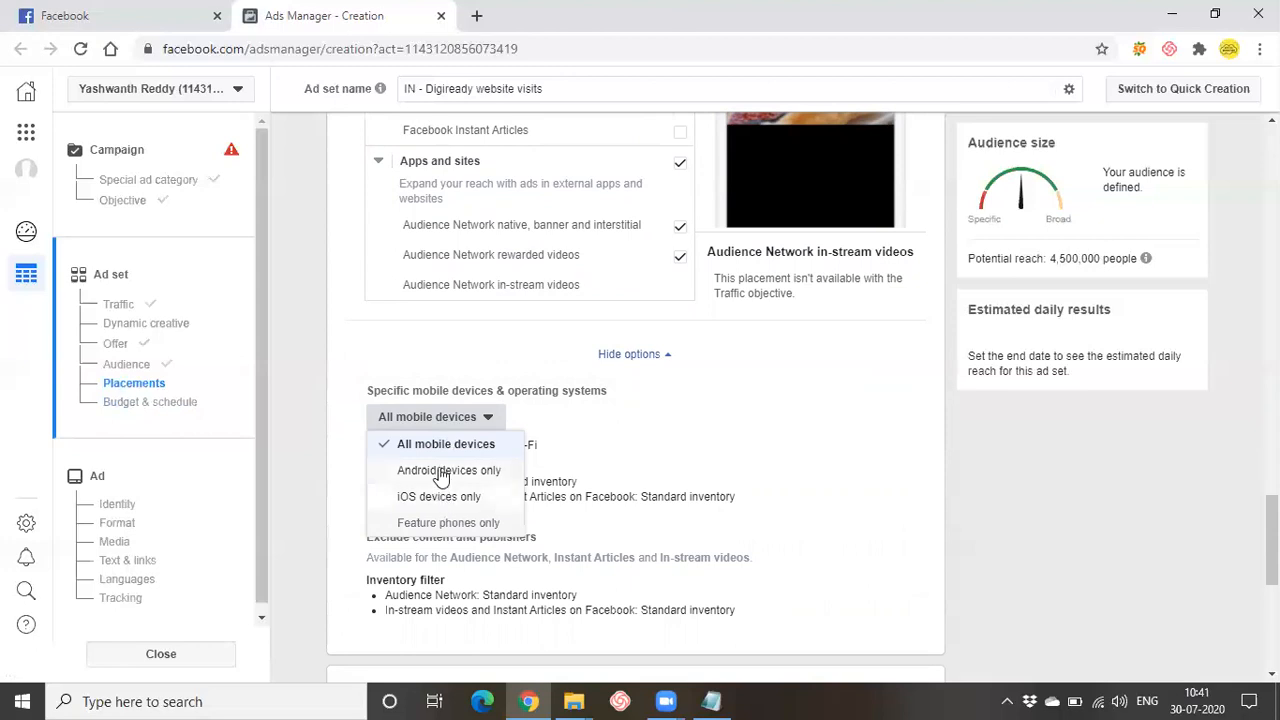
pyautogui.click(476, 422)
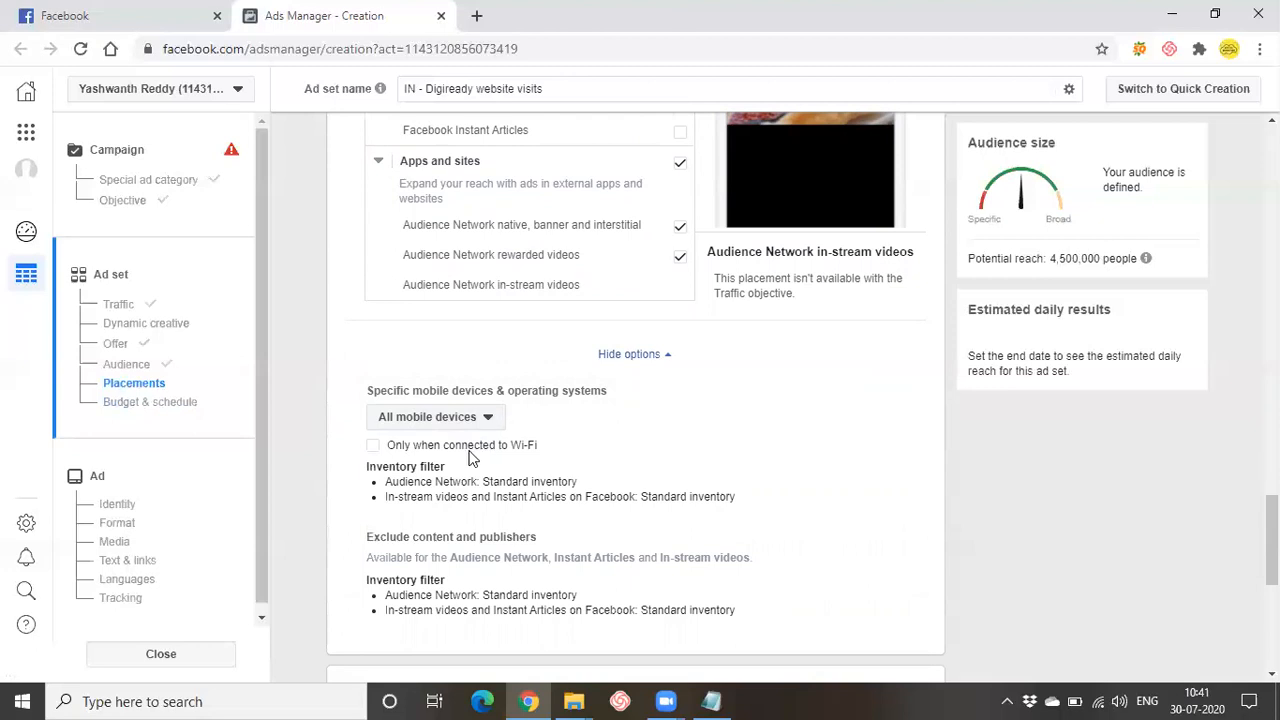
pyautogui.click(468, 448)
pyautogui.click(468, 448)
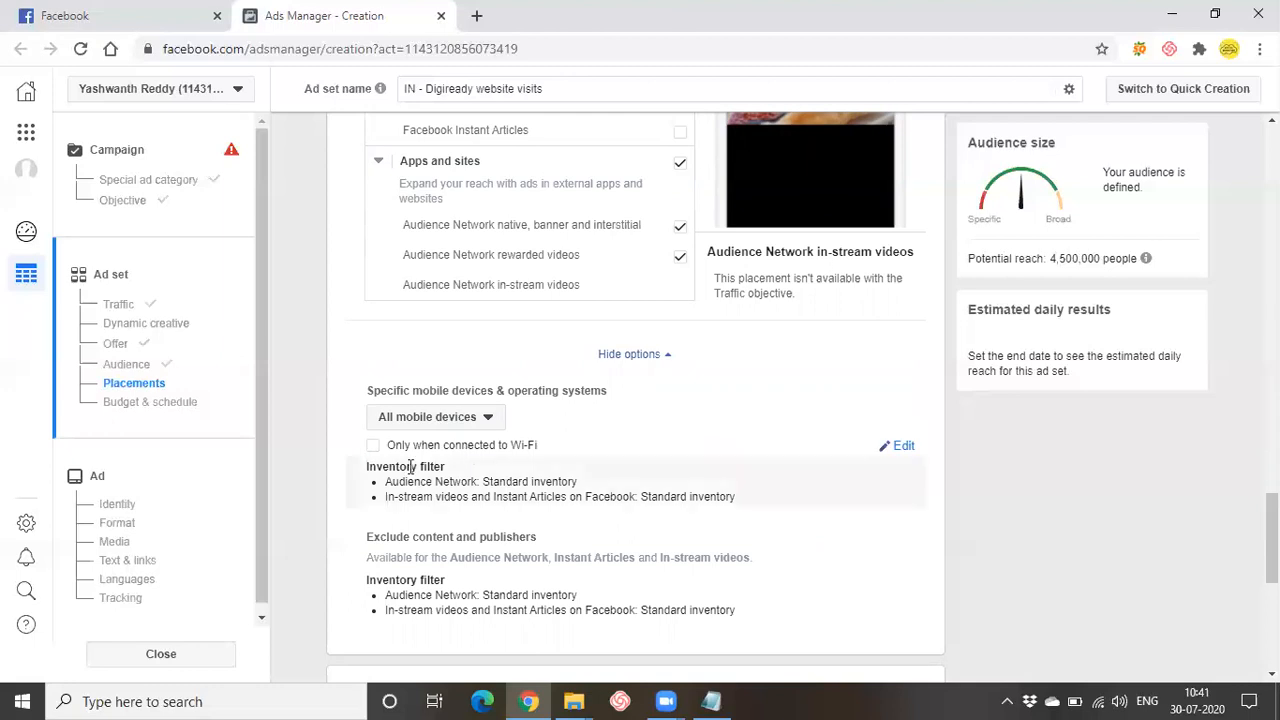
# Step: Open the content exclusion settings and examine the inventory filter levels for in-stream videos and Instant Articles, plus the live stream and block list options
pyautogui.click(904, 447)
pyautogui.scroll(-2, 480, 500)
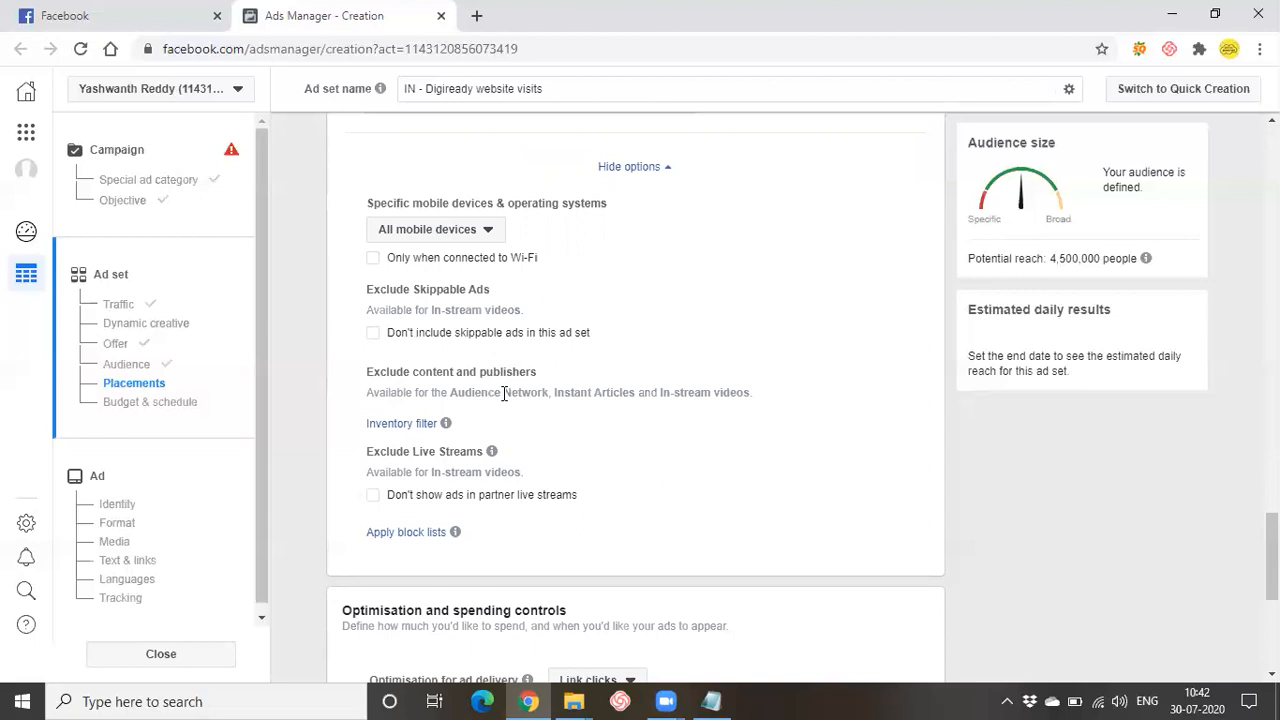
pyautogui.scroll(-1, 503, 392)
pyautogui.click(406, 329)
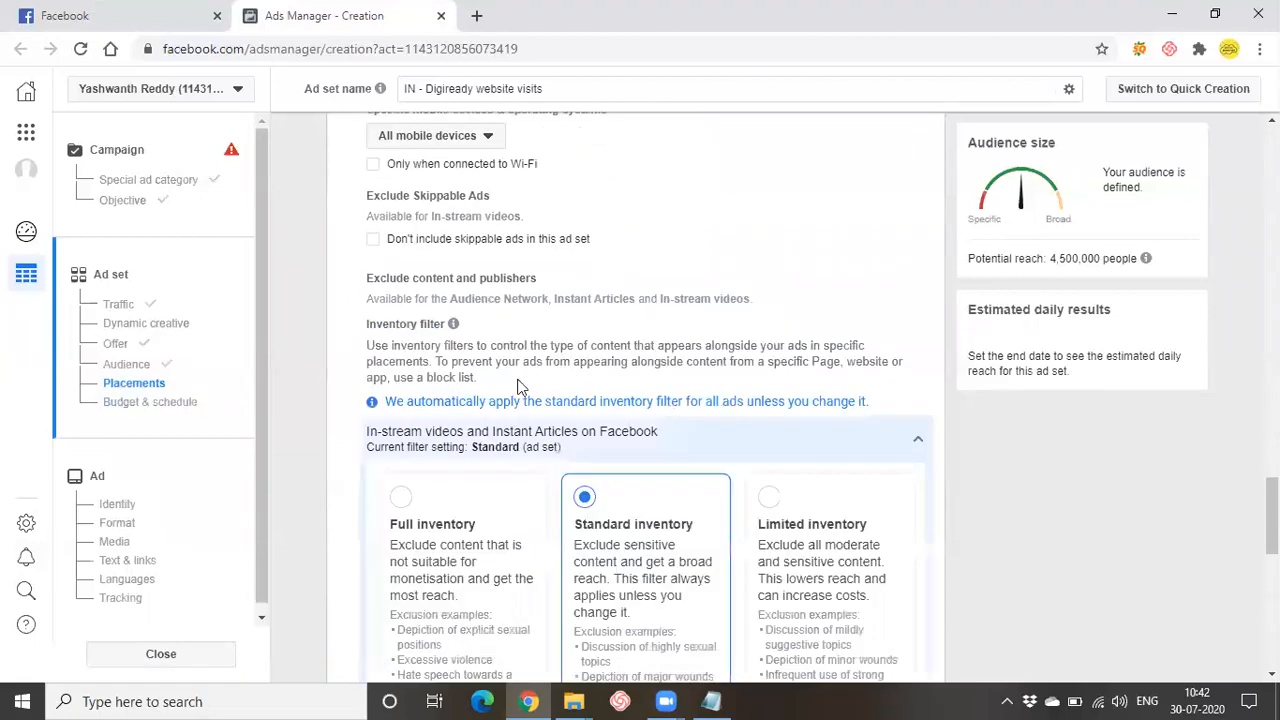
pyautogui.scroll(-1, 520, 420)
pyautogui.scroll(1, 521, 454)
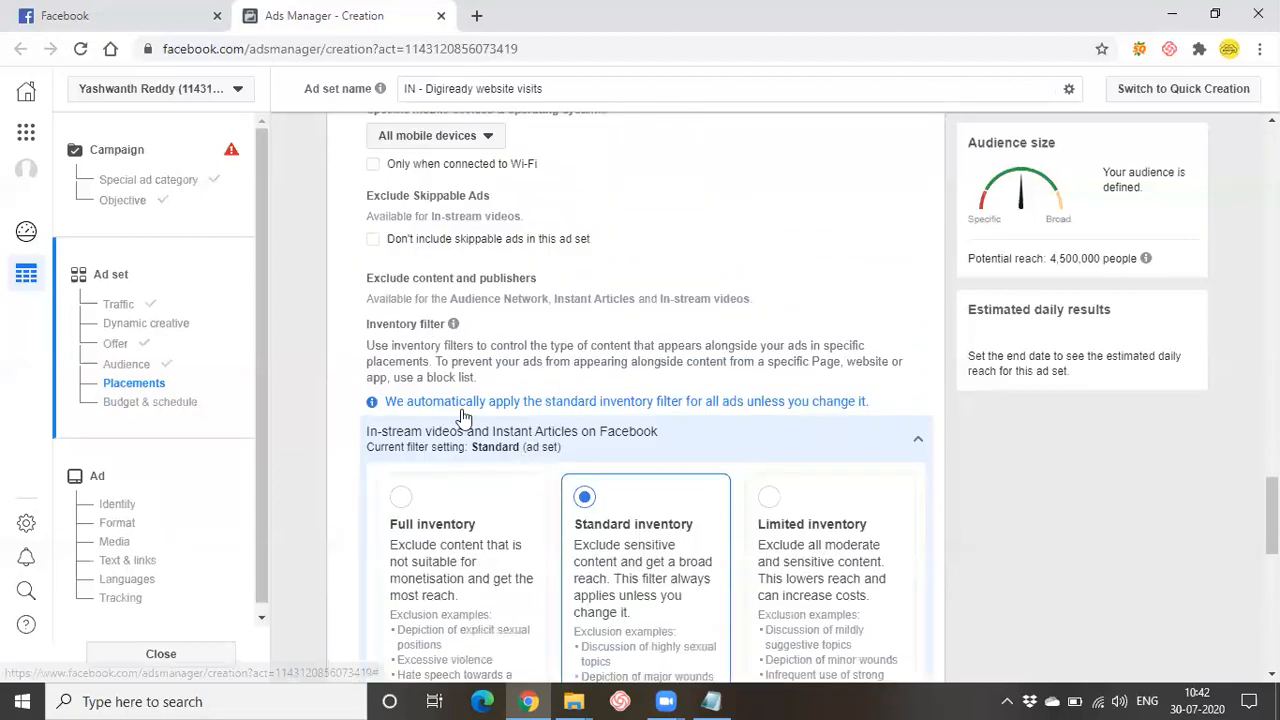
pyautogui.scroll(-2, 463, 416)
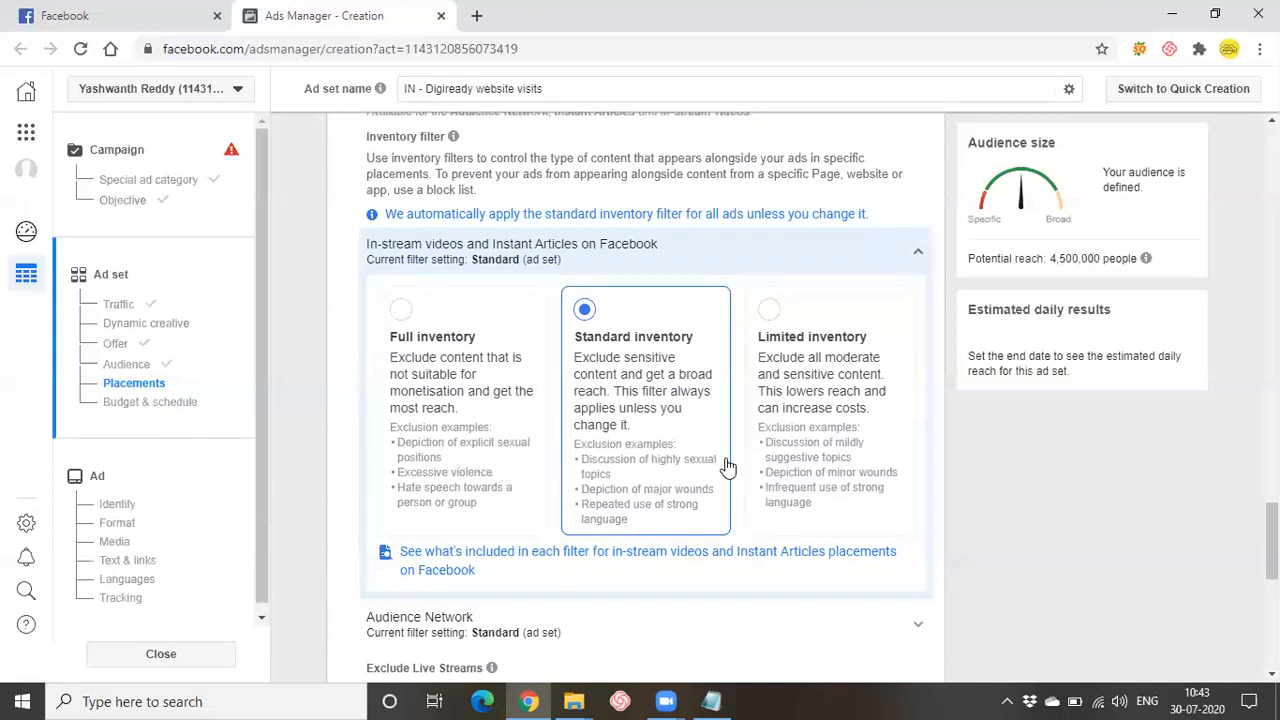
pyautogui.scroll(-1, 532, 441)
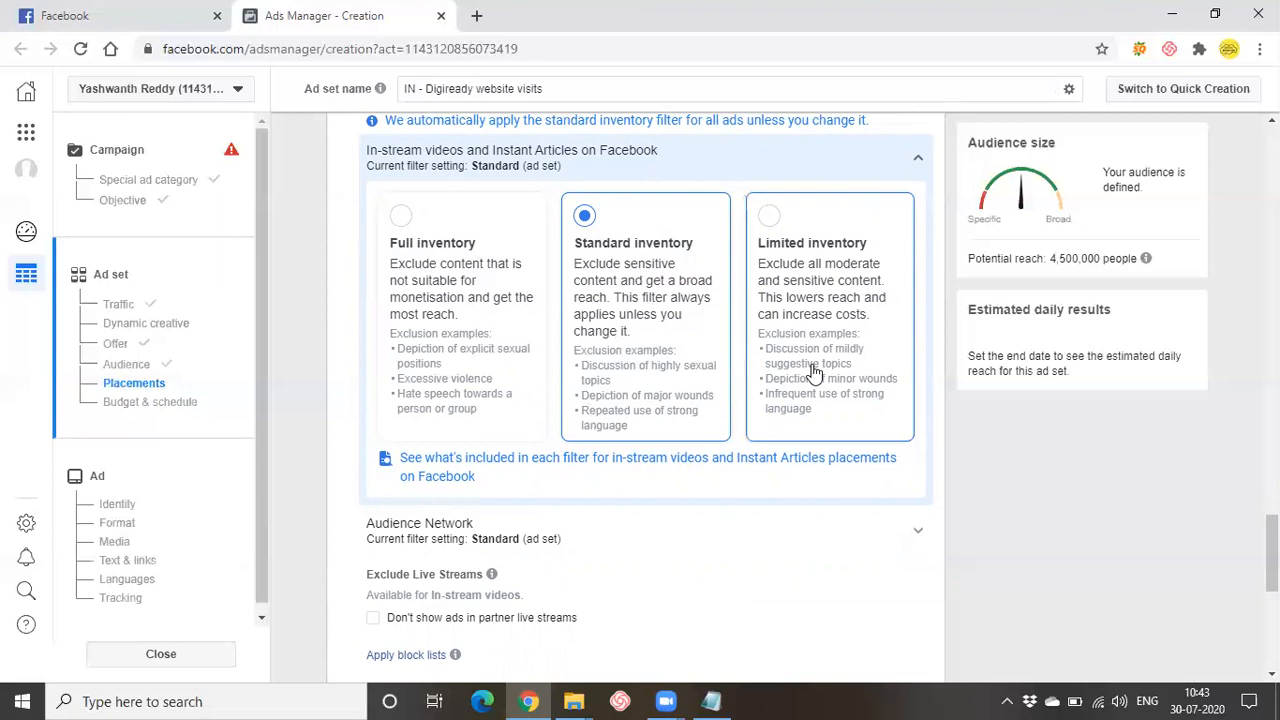
pyautogui.scroll(-2, 813, 373)
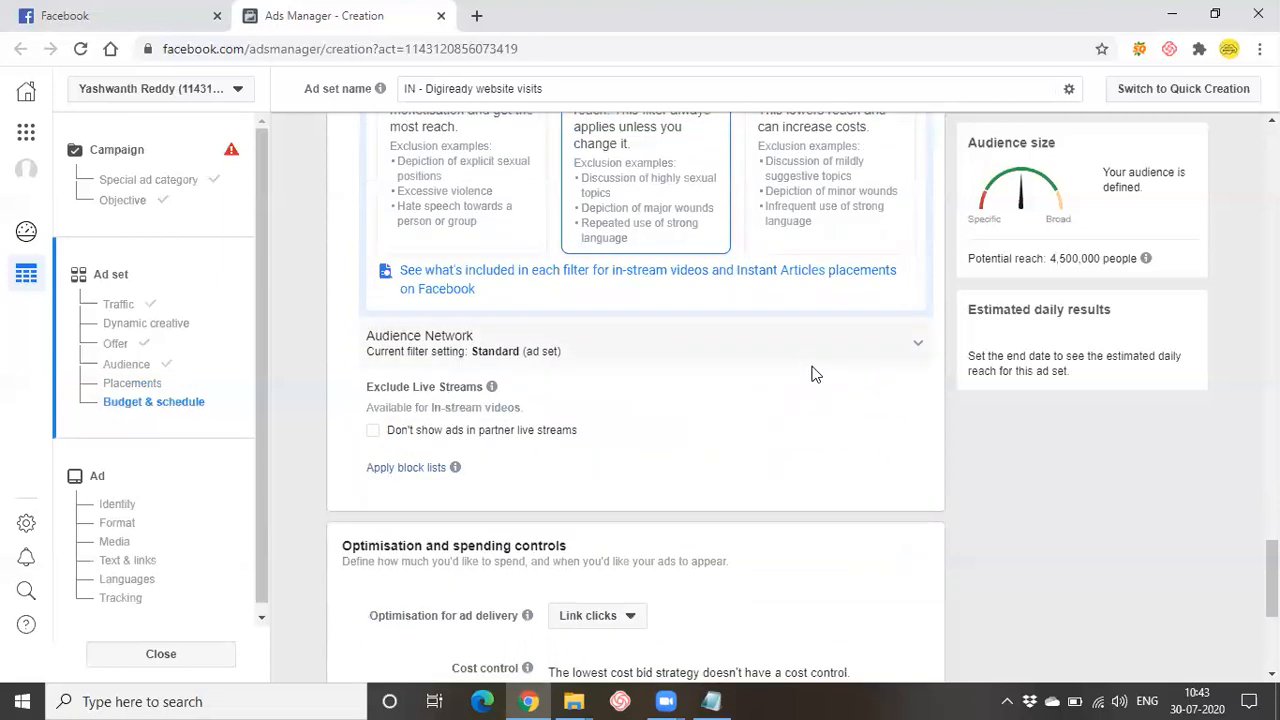
pyautogui.scroll(-1, 813, 373)
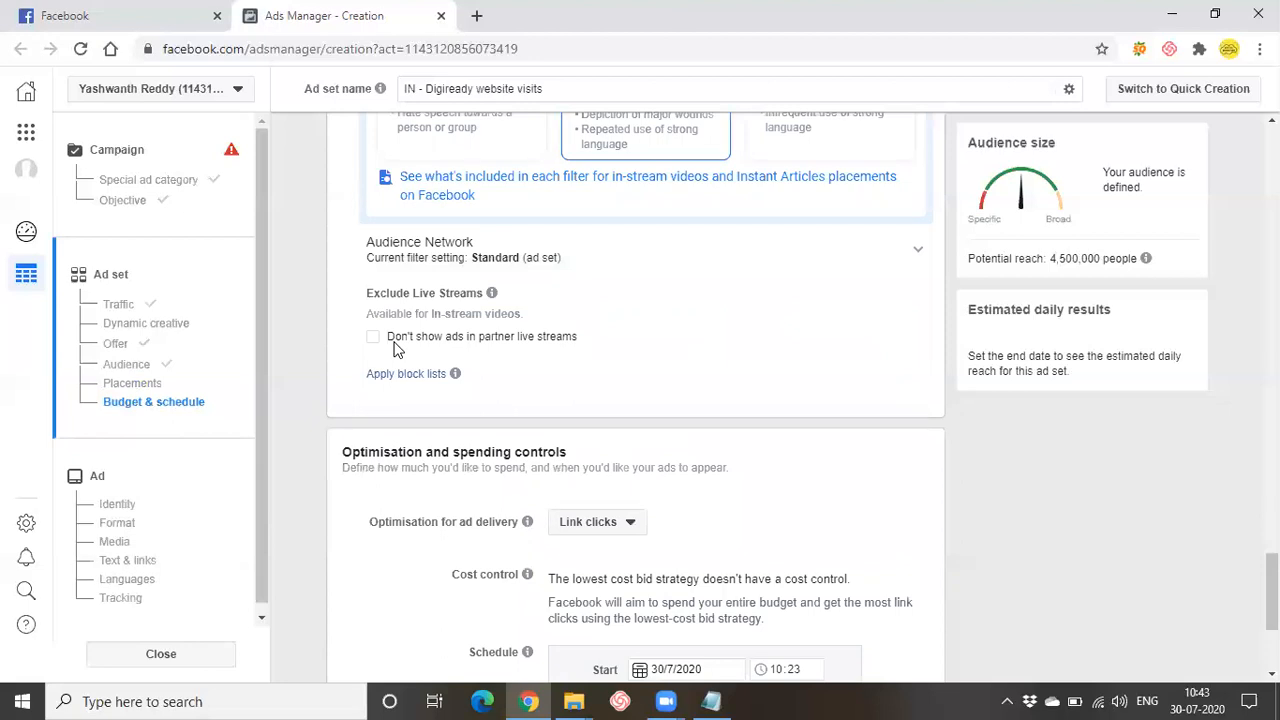
# Step: Review the ad delivery optimisation choices under Optimisation and spending controls and choose Link clicks
pyautogui.scroll(-3, 393, 348)
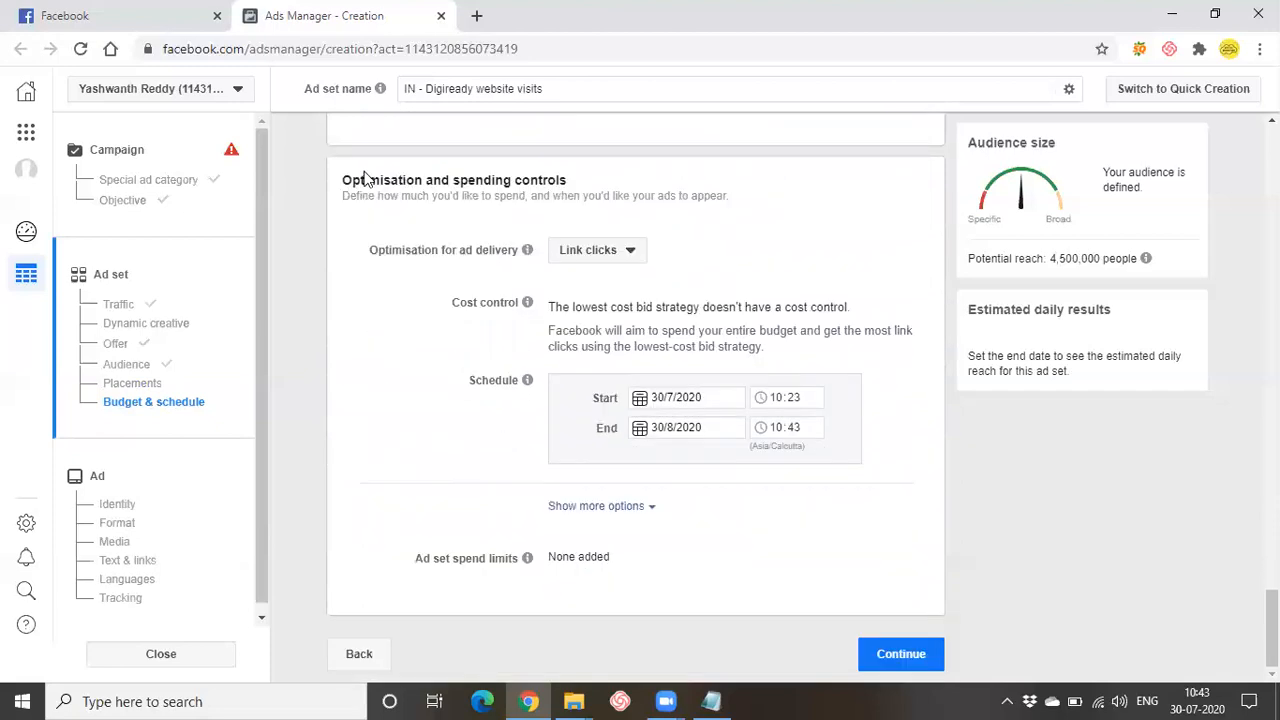
pyautogui.moveTo(351, 178); pyautogui.dragTo(575, 179)
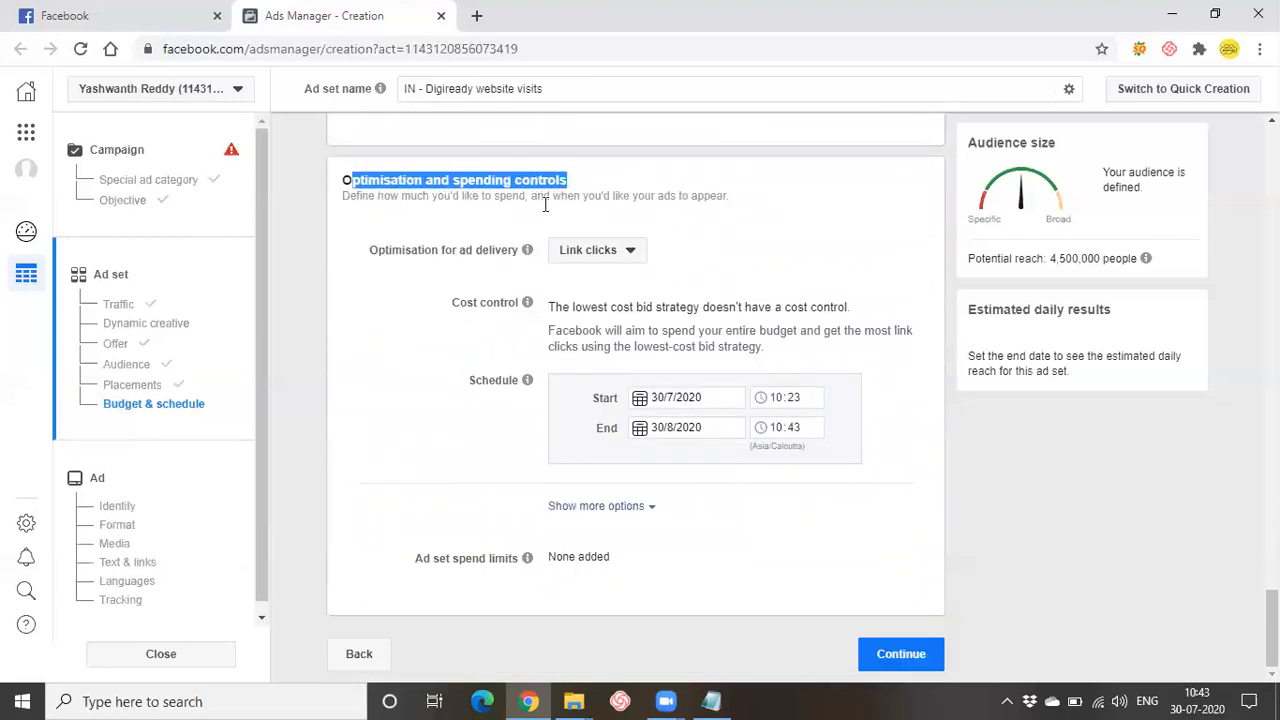
pyautogui.click(378, 319)
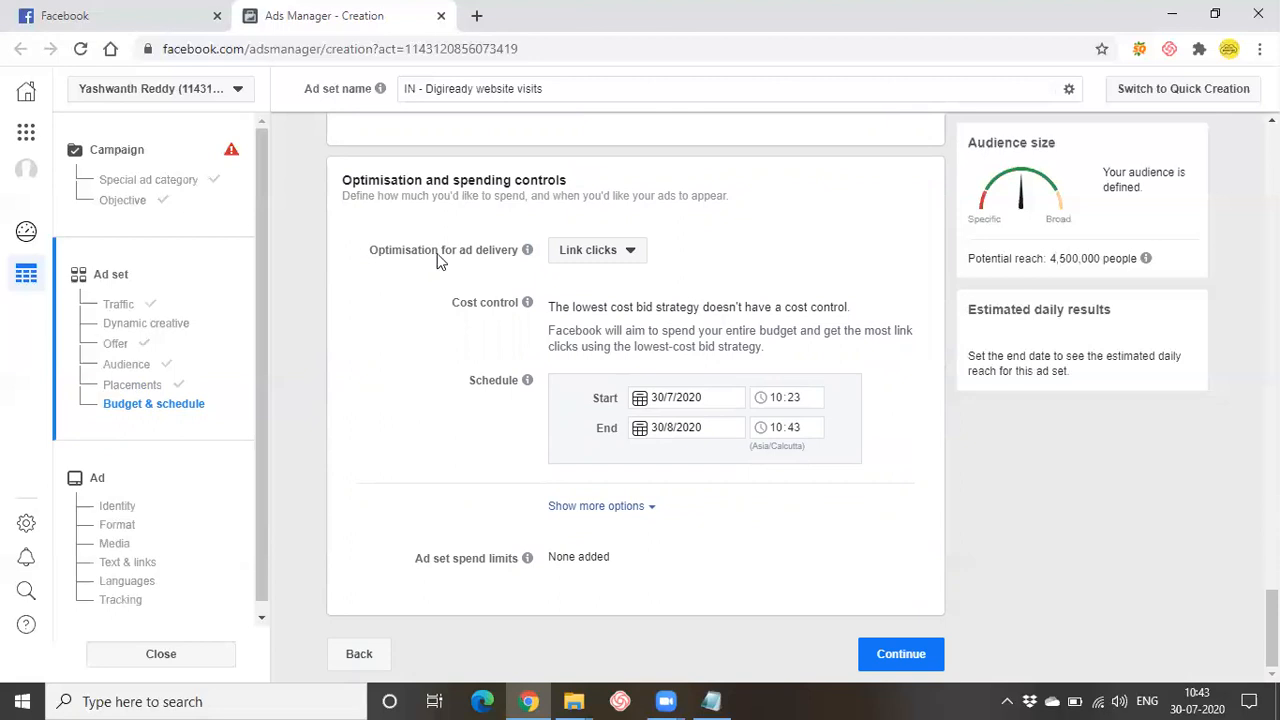
pyautogui.moveTo(460, 251); pyautogui.dragTo(513, 258)
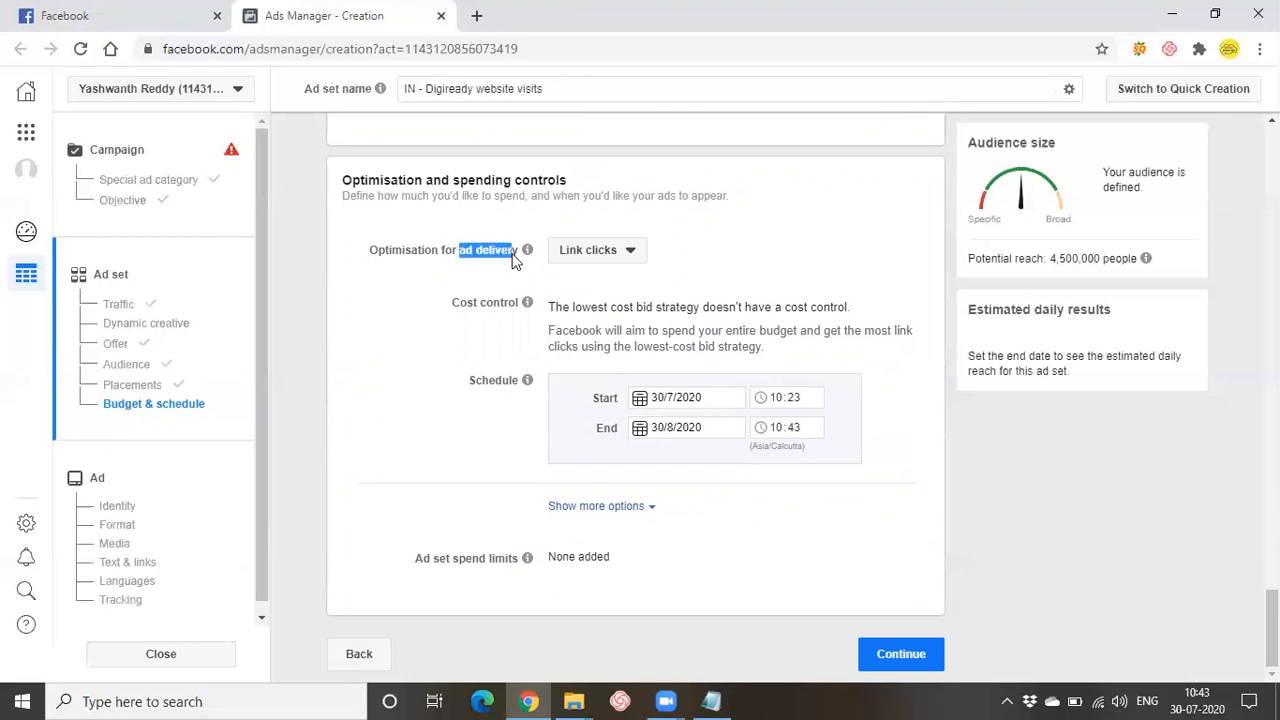
pyautogui.click(598, 252)
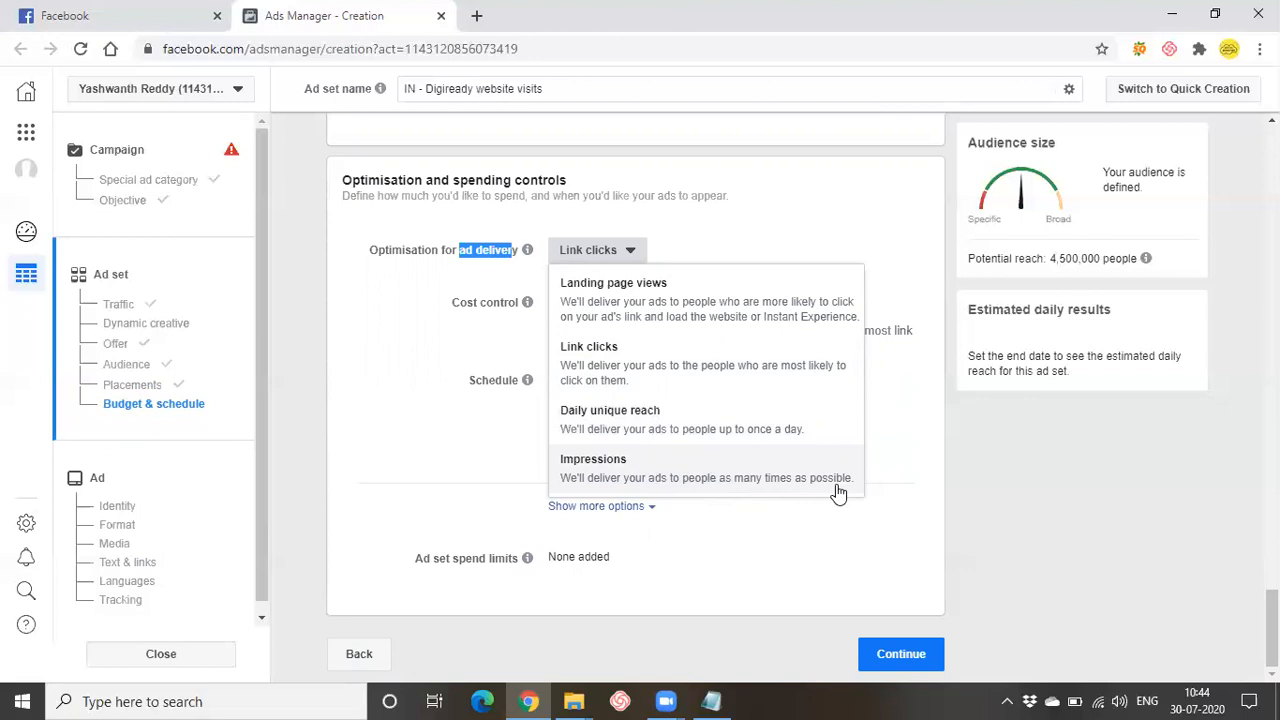
pyautogui.click(630, 373)
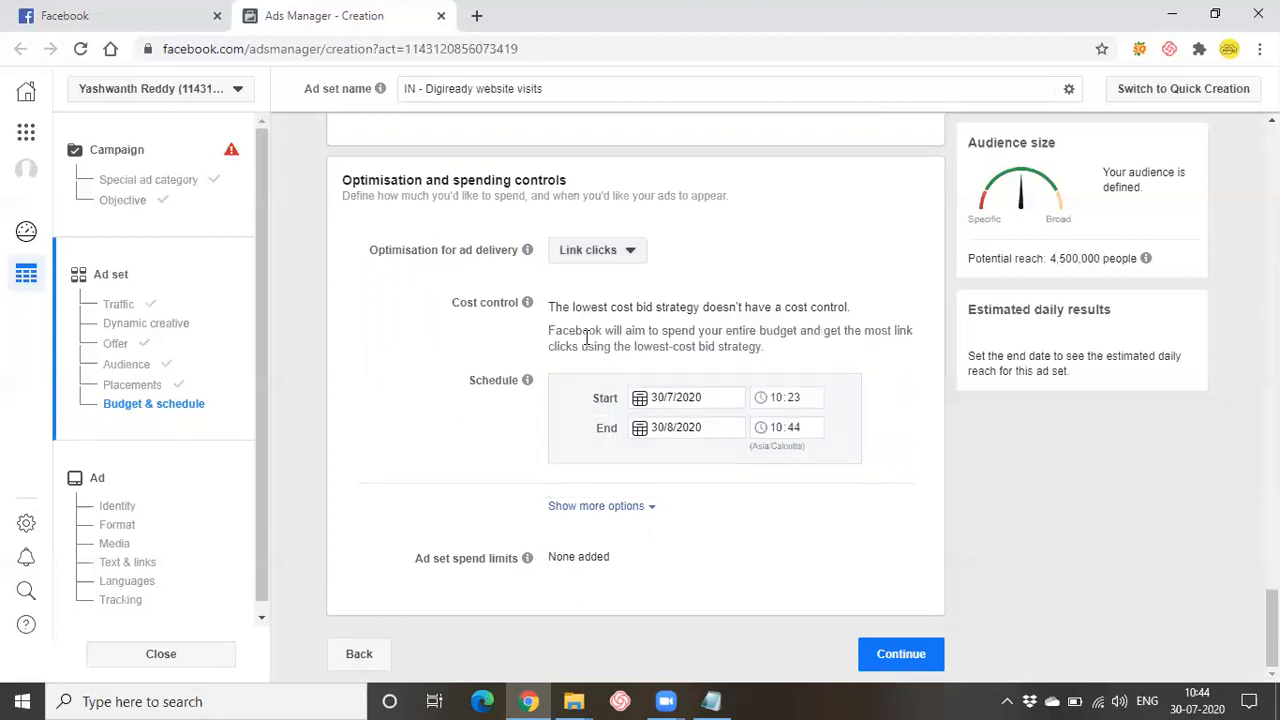
# Step: Read the cost control note on the lowest cost bid strategy and check the schedule's start date calendar without changing the date
pyautogui.moveTo(574, 307); pyautogui.dragTo(855, 310)
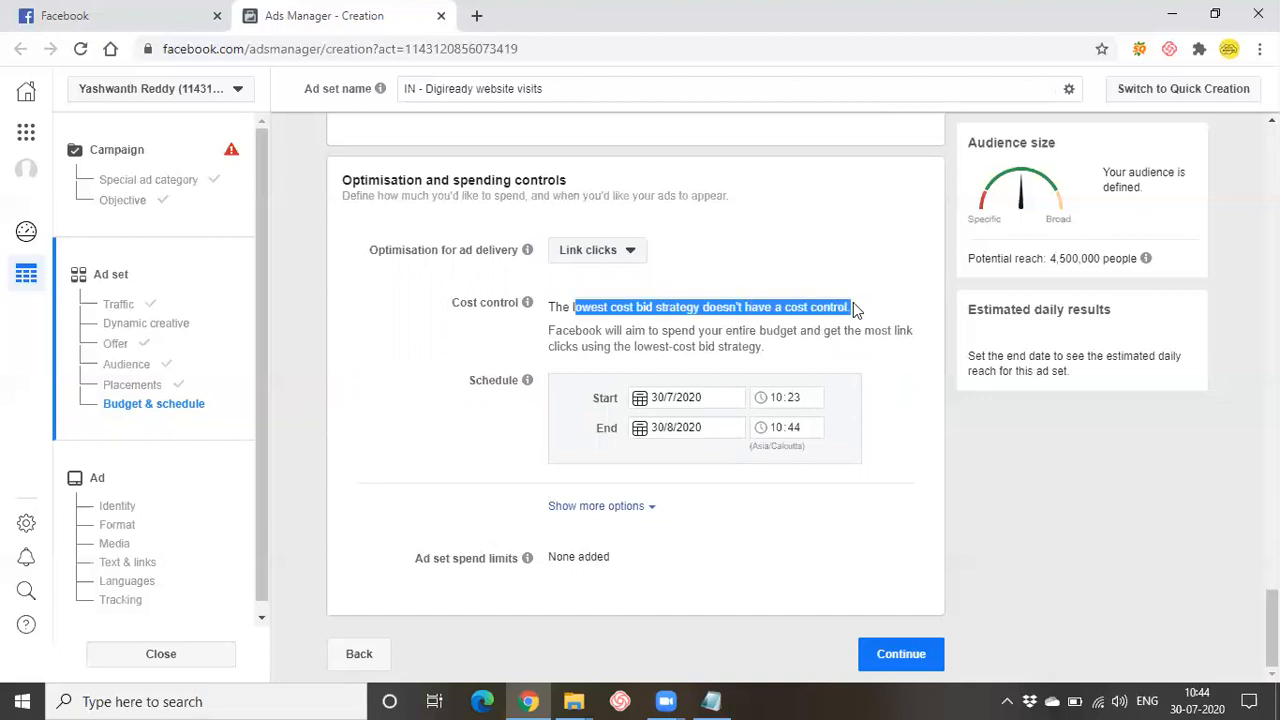
pyautogui.click(847, 370)
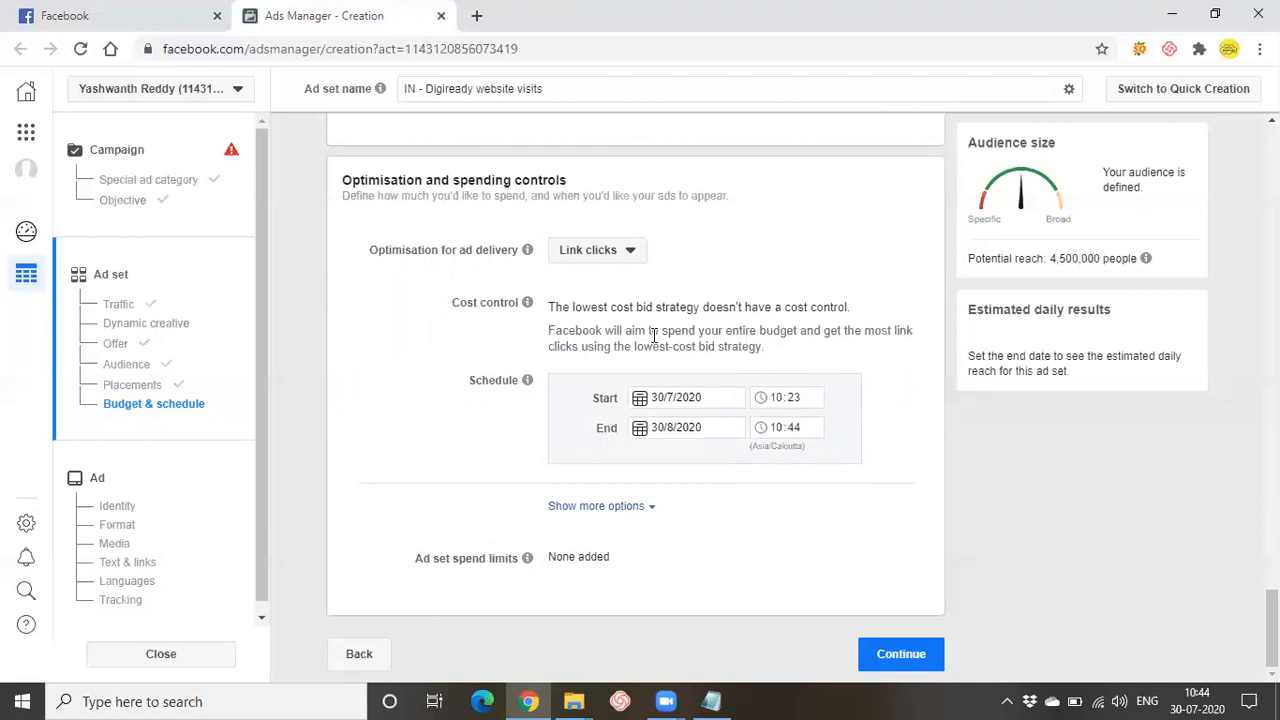
pyautogui.moveTo(576, 307); pyautogui.dragTo(663, 313)
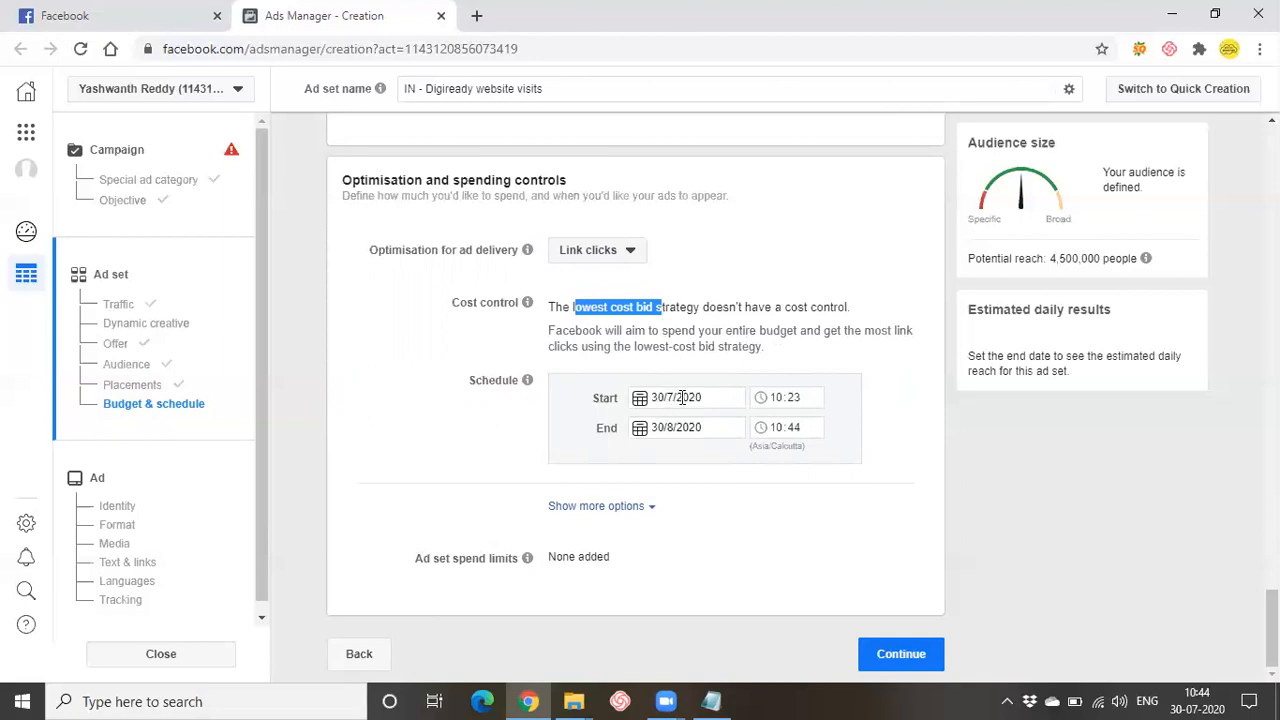
pyautogui.click(750, 400)
pyautogui.click(727, 398)
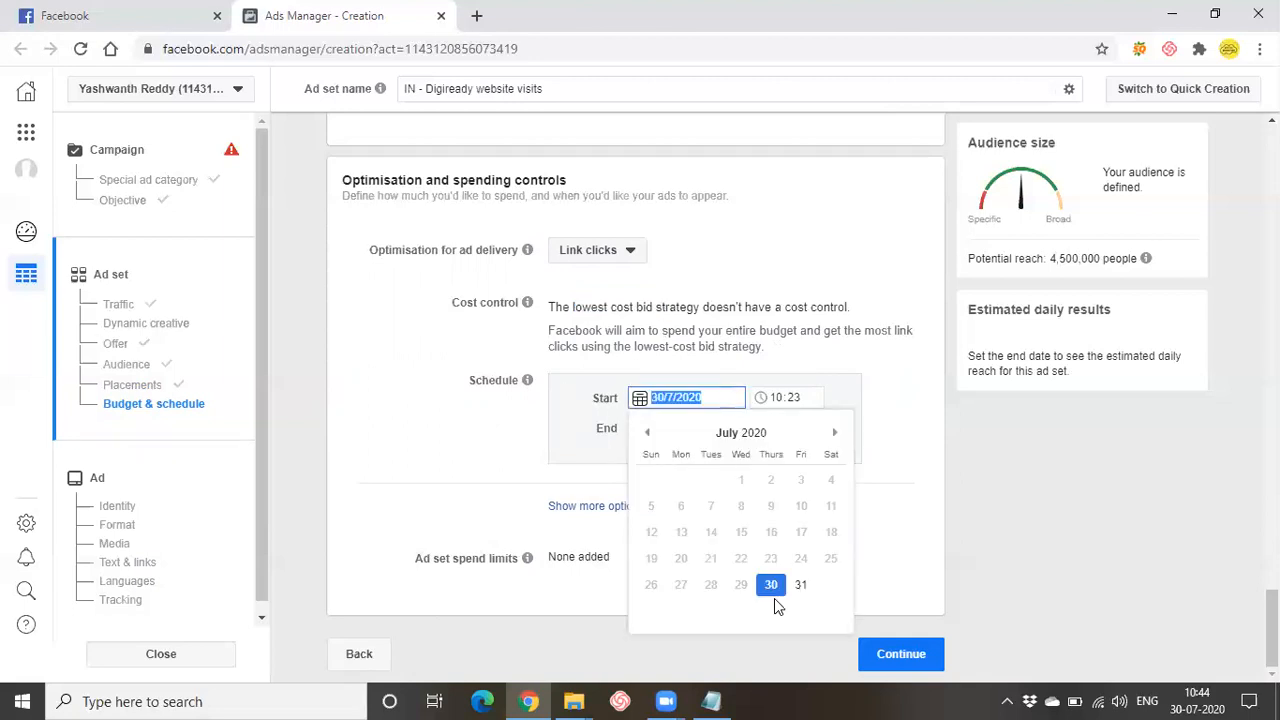
pyautogui.click(883, 455)
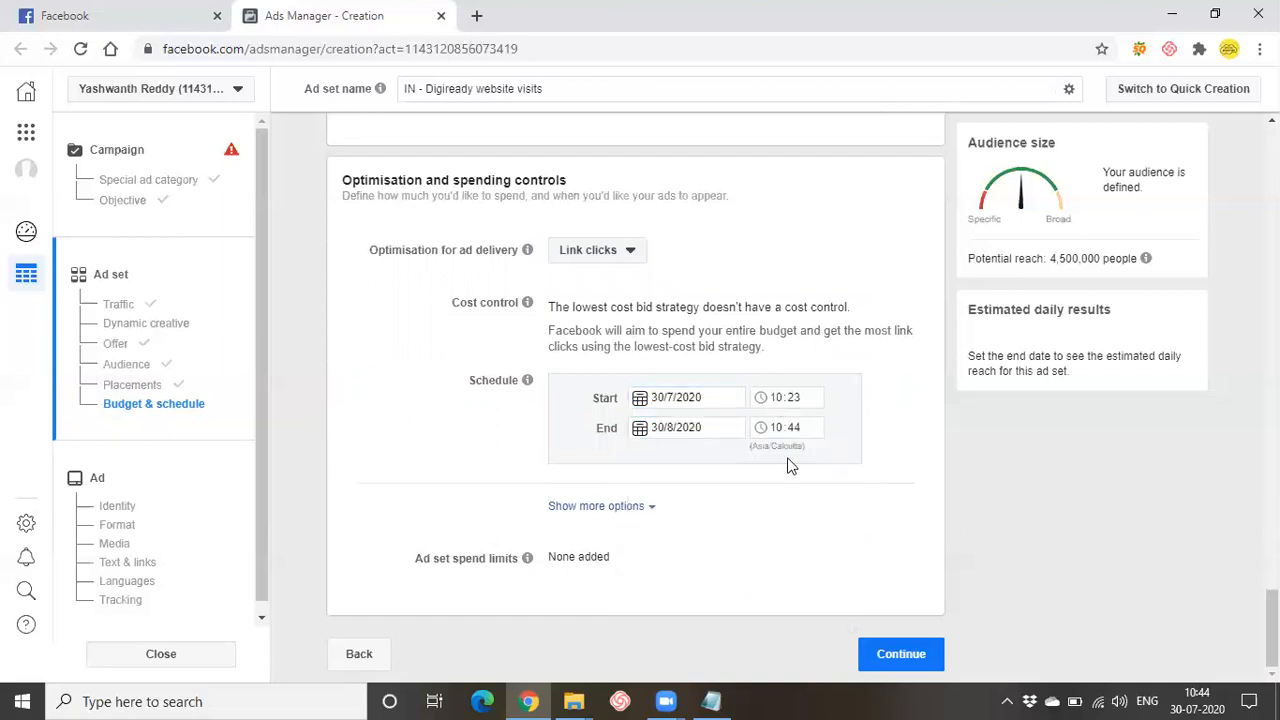
# Step: Expand the additional spending options and add spend limits to the ad set
pyautogui.click(600, 506)
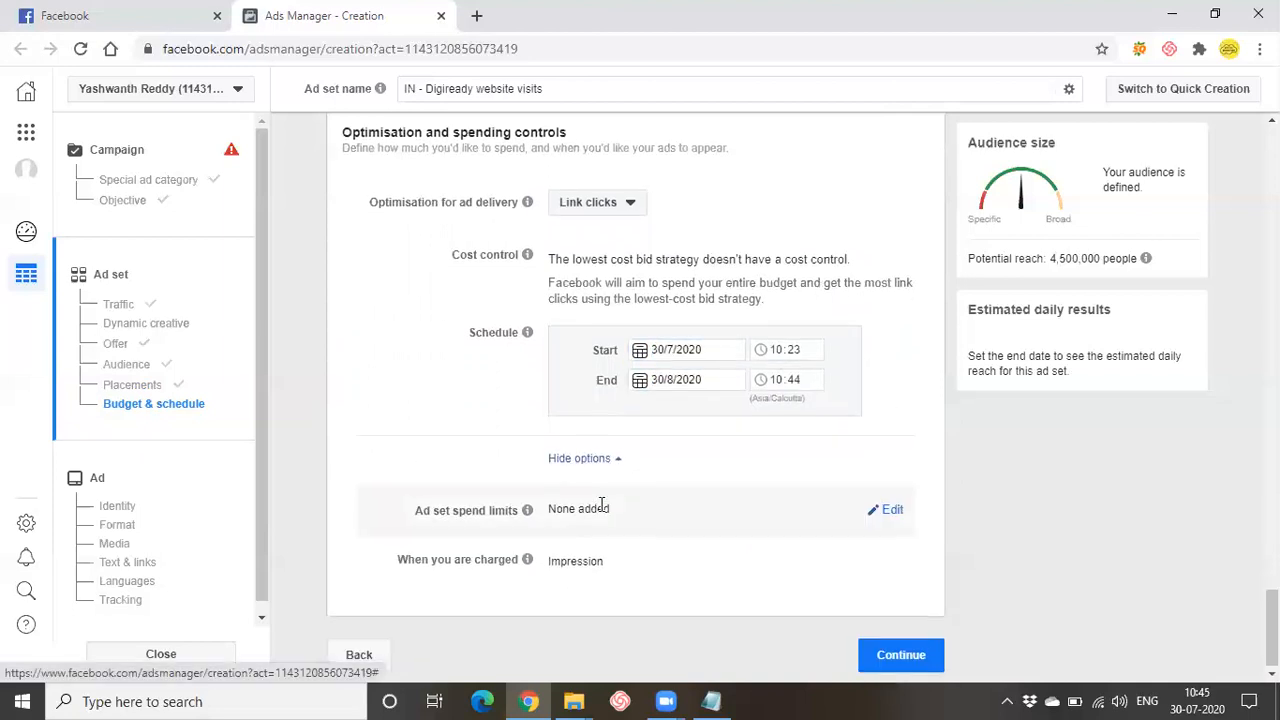
pyautogui.click(889, 512)
pyautogui.scroll(-1, 642, 528)
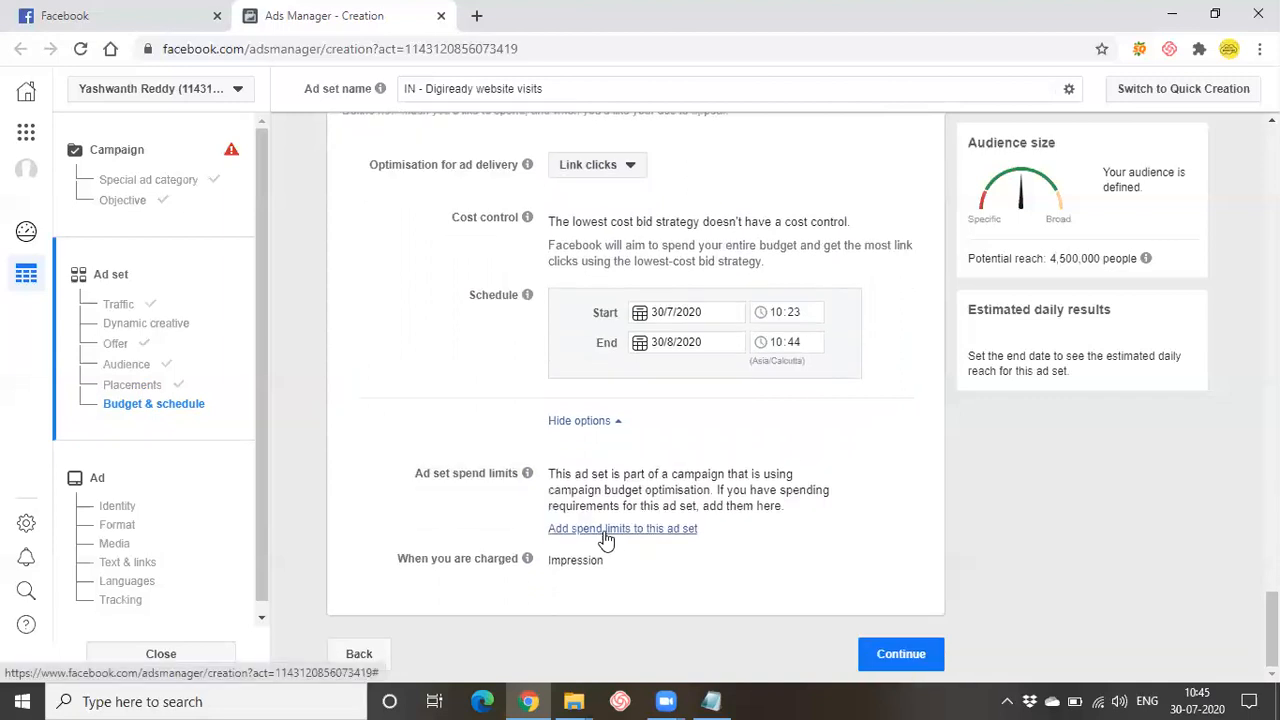
pyautogui.moveTo(561, 474); pyautogui.dragTo(794, 475)
pyautogui.click(822, 482)
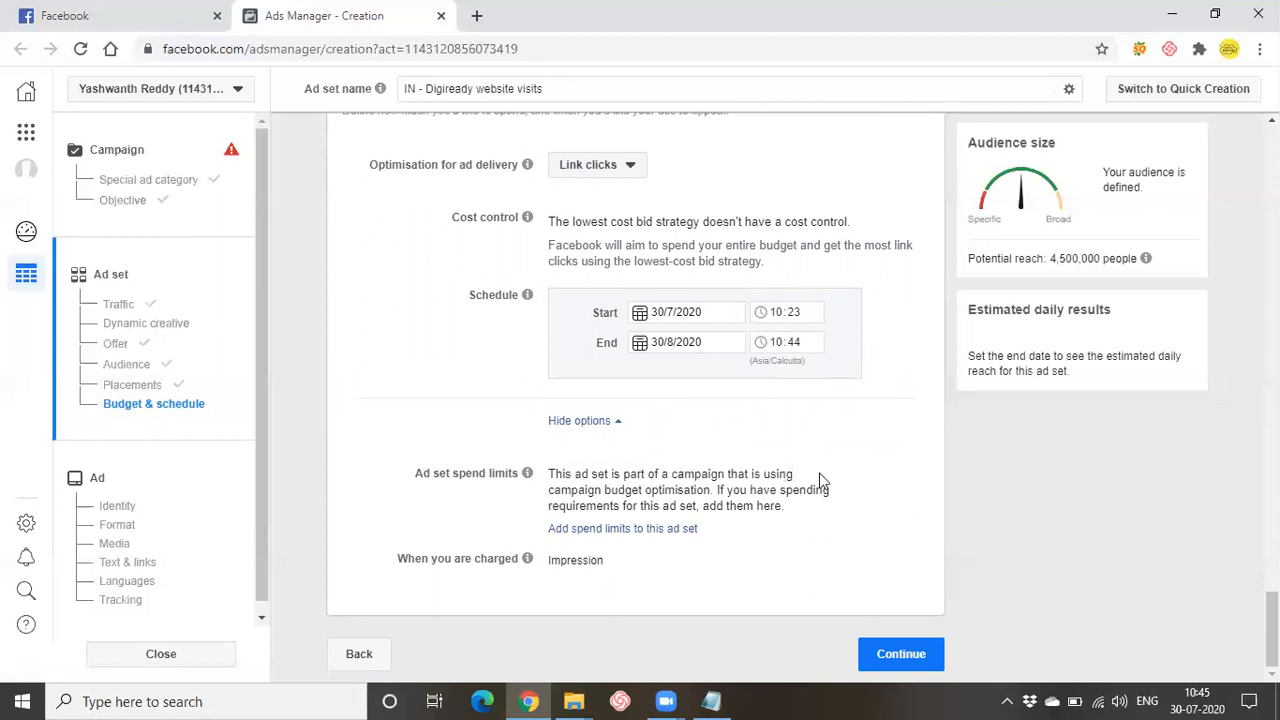
pyautogui.click(667, 530)
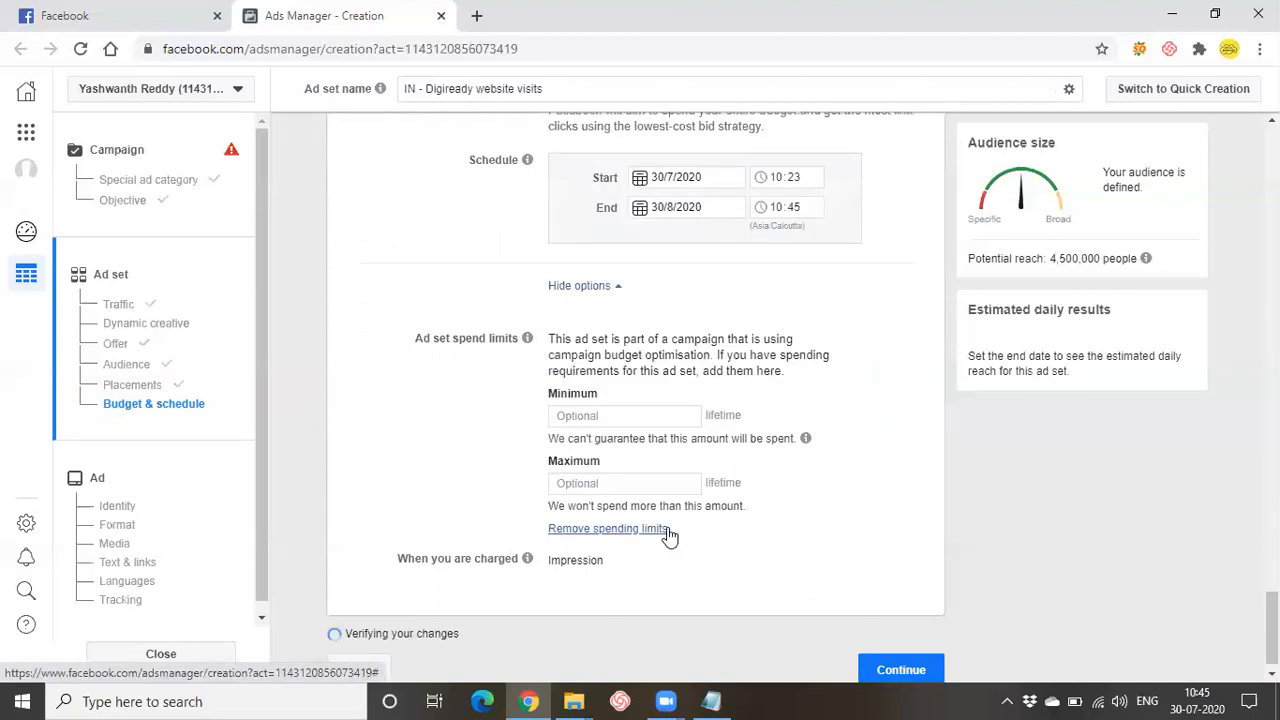
# Step: Examine the minimum and maximum lifetime spend limit fields and their notes, leaving both amounts empty
pyautogui.click(618, 413)
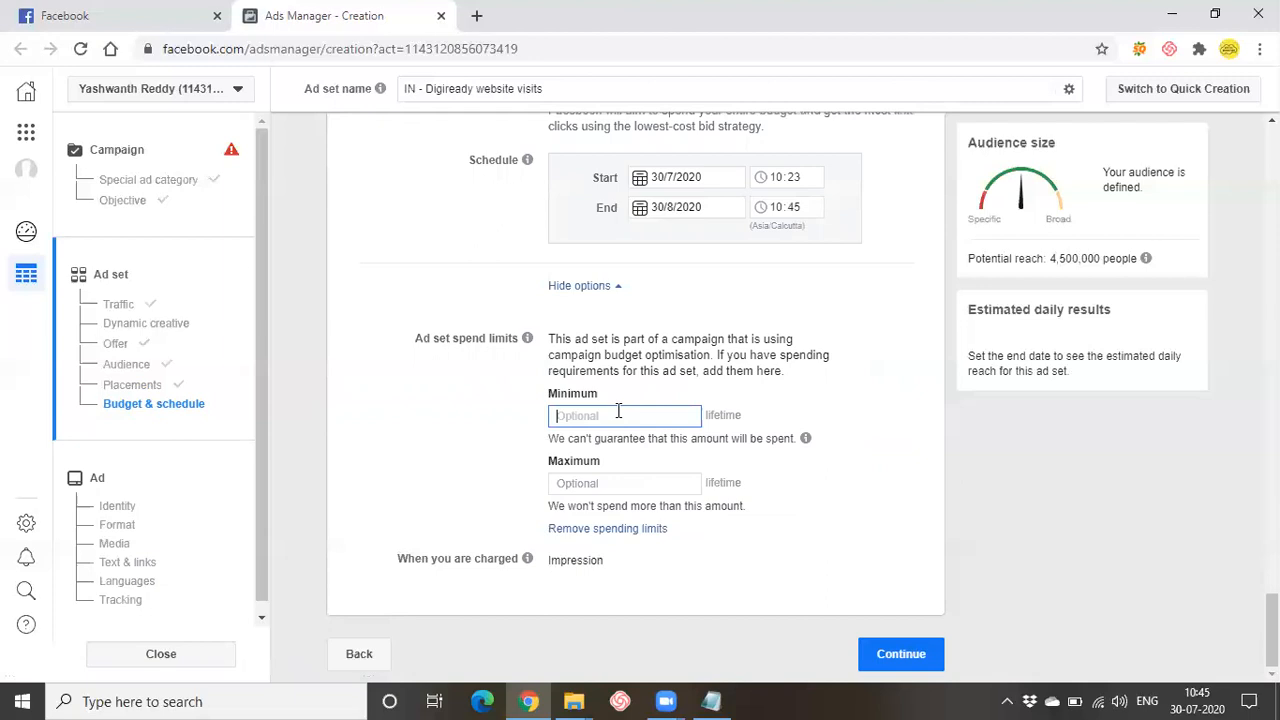
pyautogui.click(620, 482)
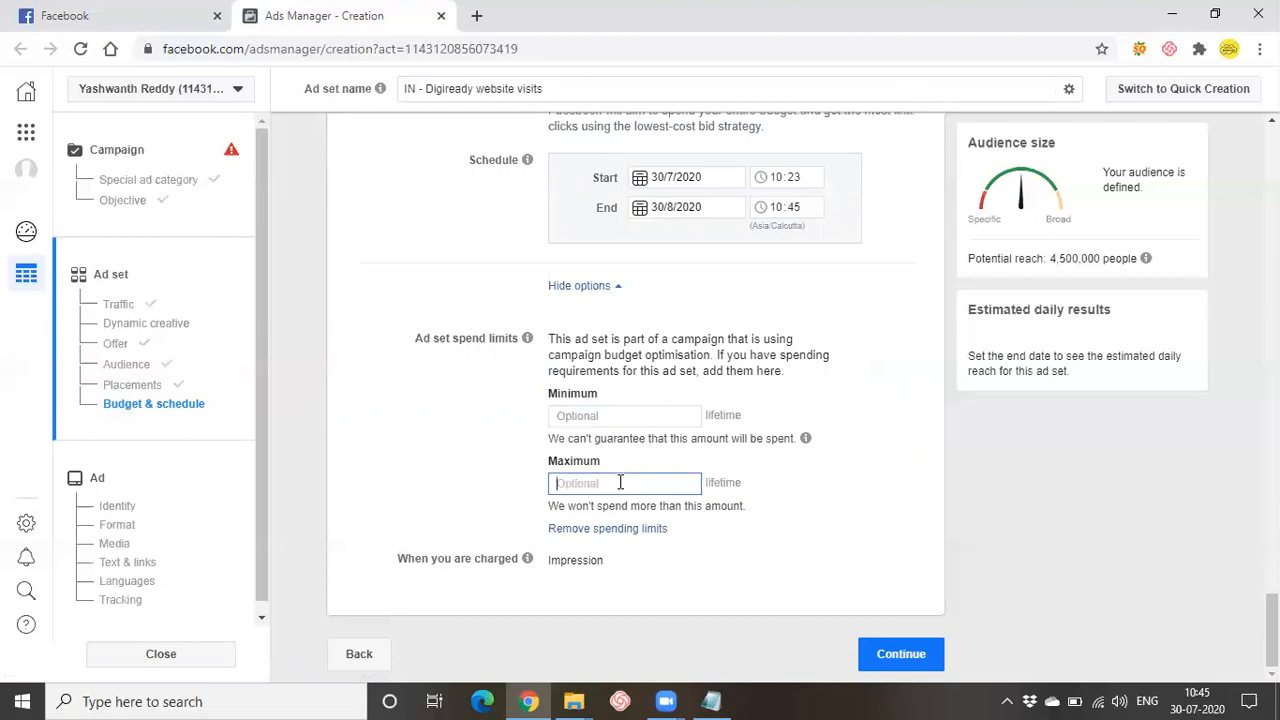
pyautogui.moveTo(607, 438); pyautogui.dragTo(763, 440)
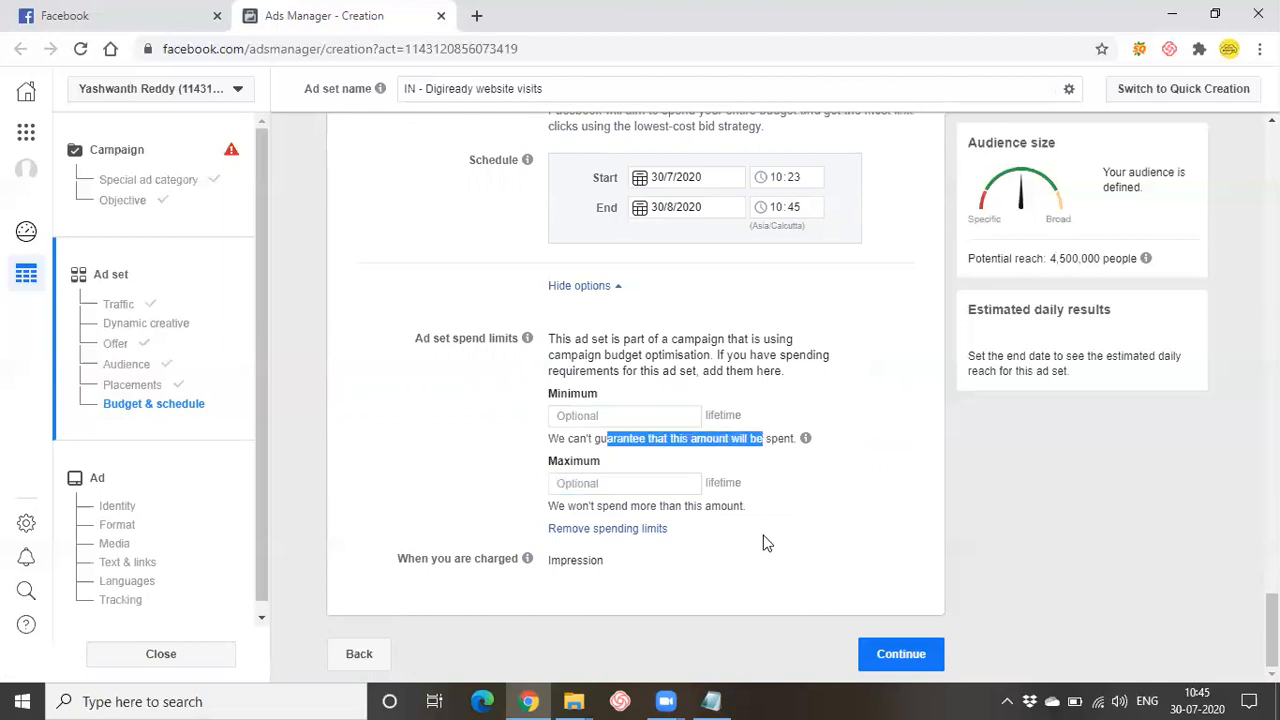
pyautogui.click(766, 543)
pyautogui.moveTo(596, 506); pyautogui.dragTo(772, 515)
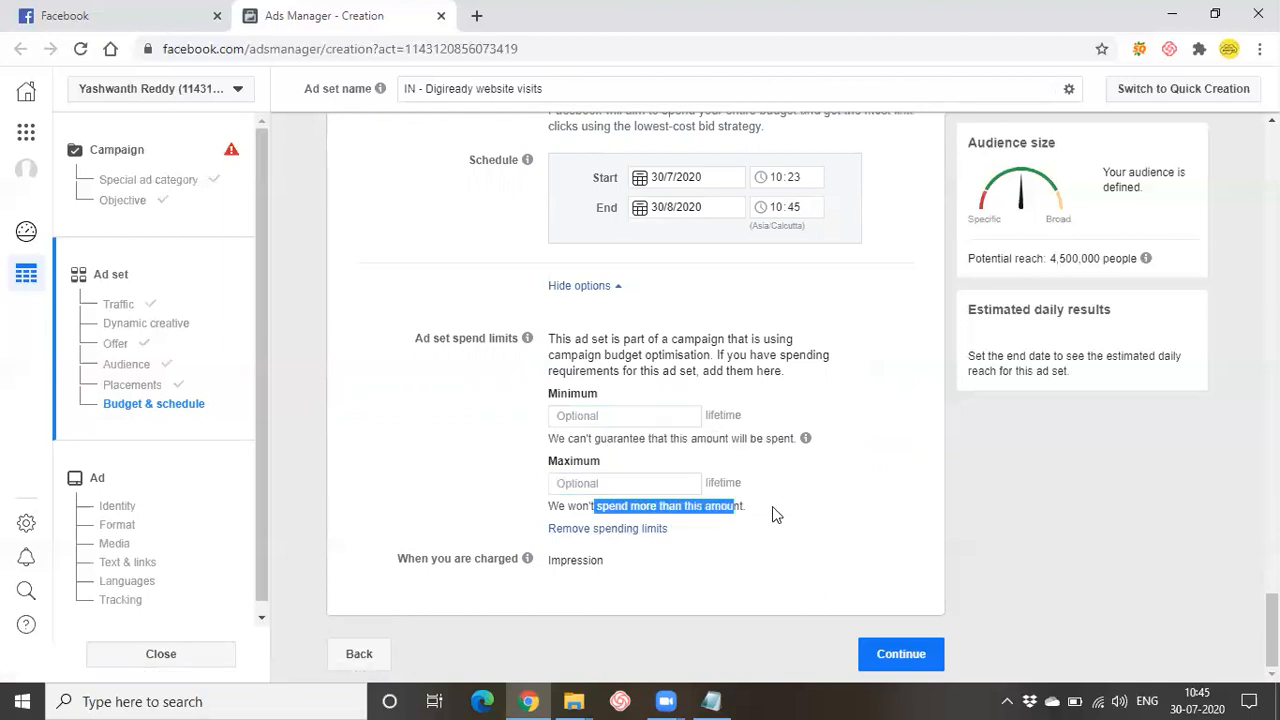
# Step: Set the ad set's lifetime spend limits to a minimum of ₹1.00 and a maximum of ₹500.00
pyautogui.click(618, 416)
pyautogui.write('1')
pyautogui.click(633, 481)
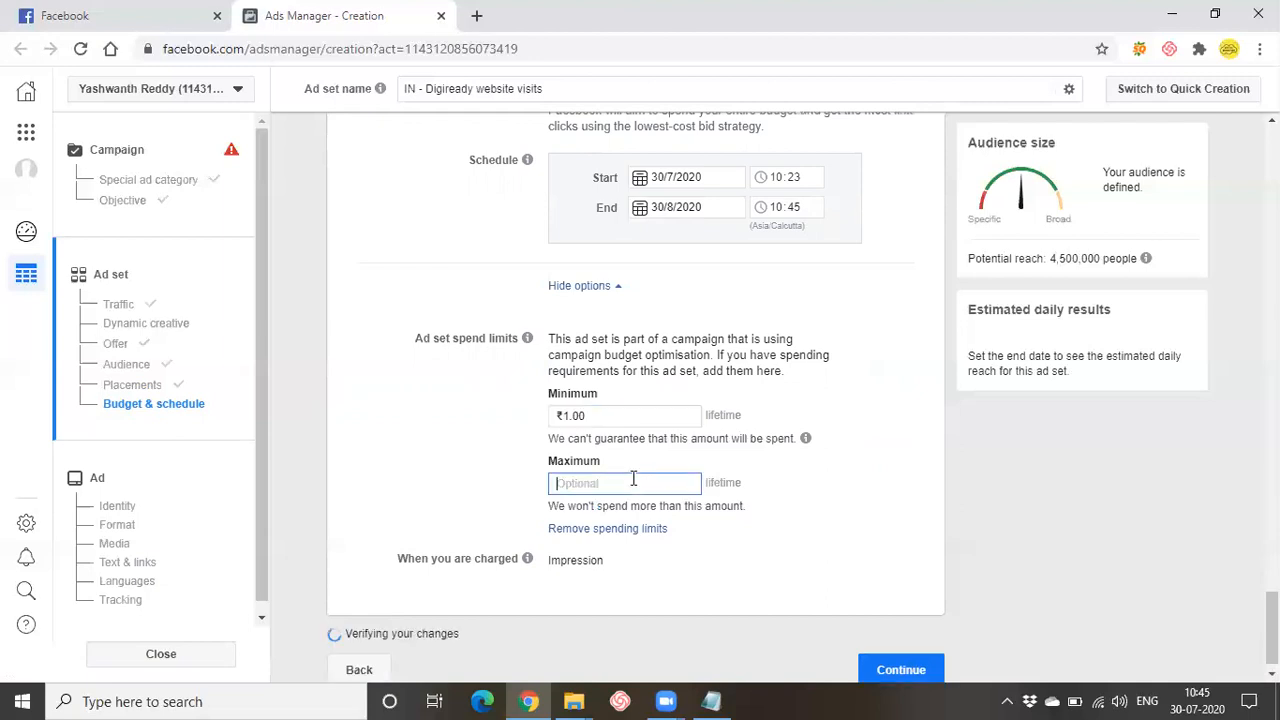
pyautogui.write('500')
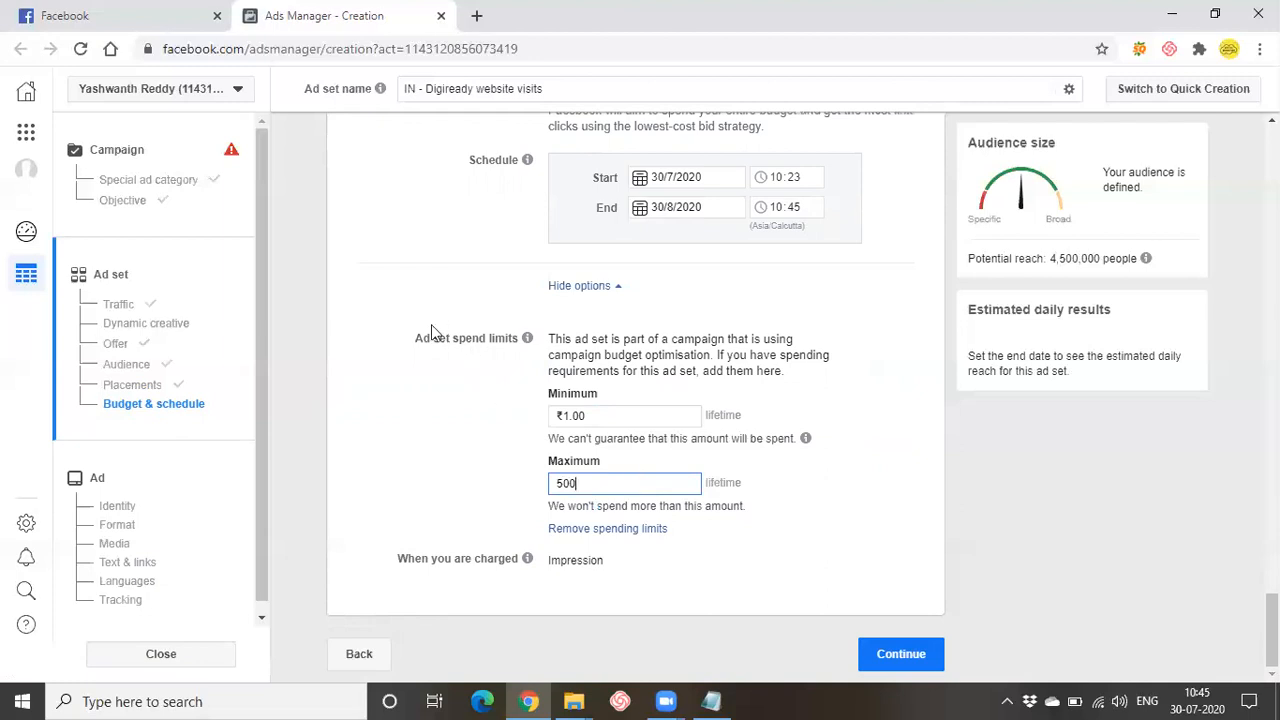
pyautogui.moveTo(400, 340); pyautogui.dragTo(522, 342)
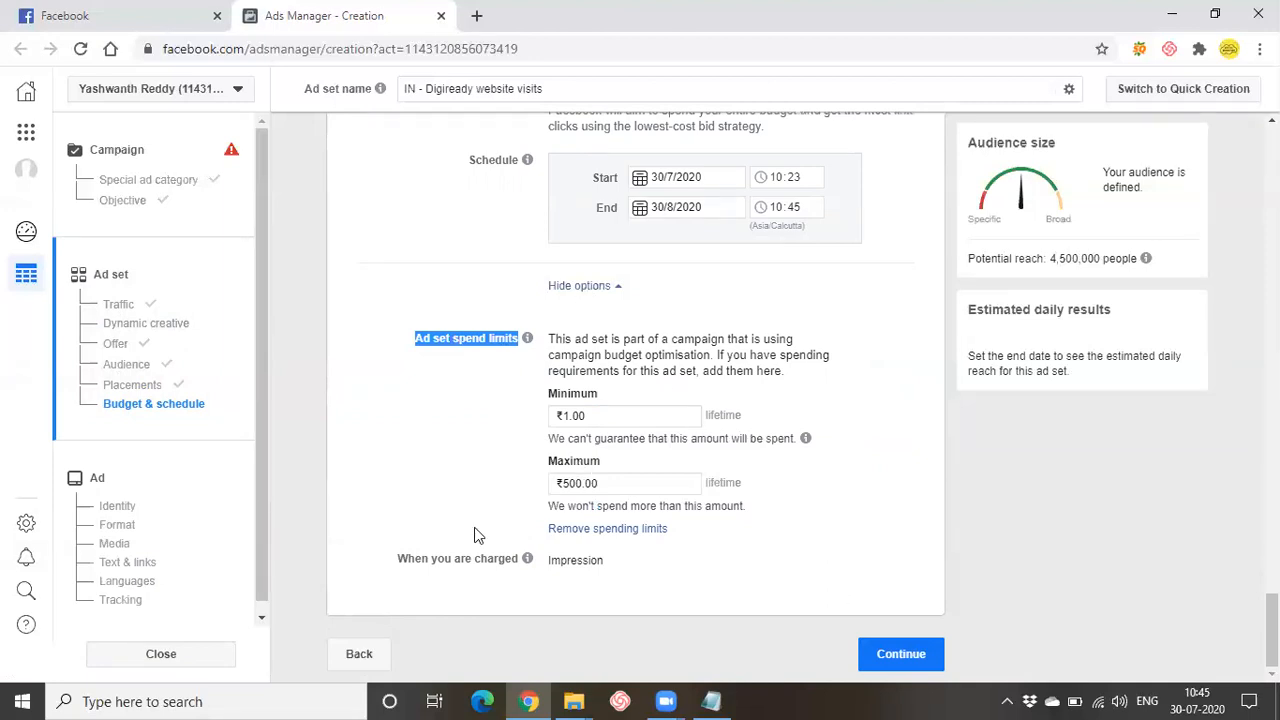
pyautogui.click(627, 415)
pyautogui.click(611, 482)
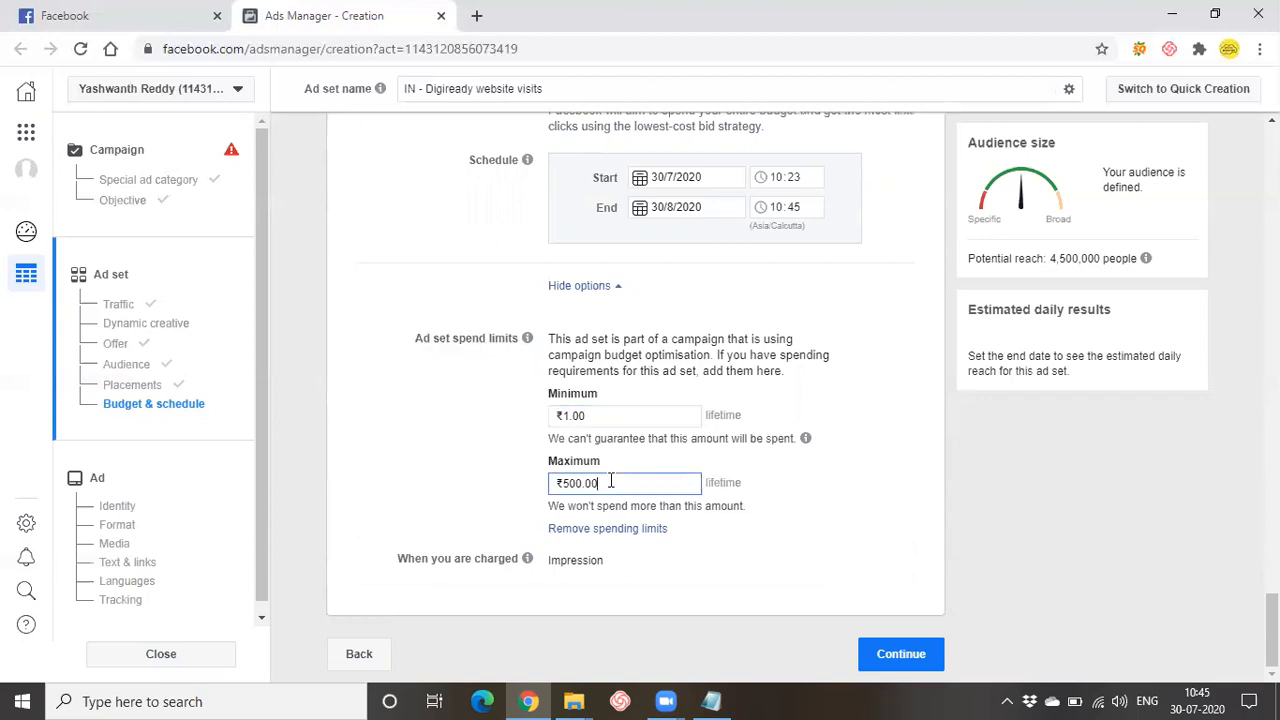
pyautogui.moveTo(566, 506); pyautogui.dragTo(818, 513)
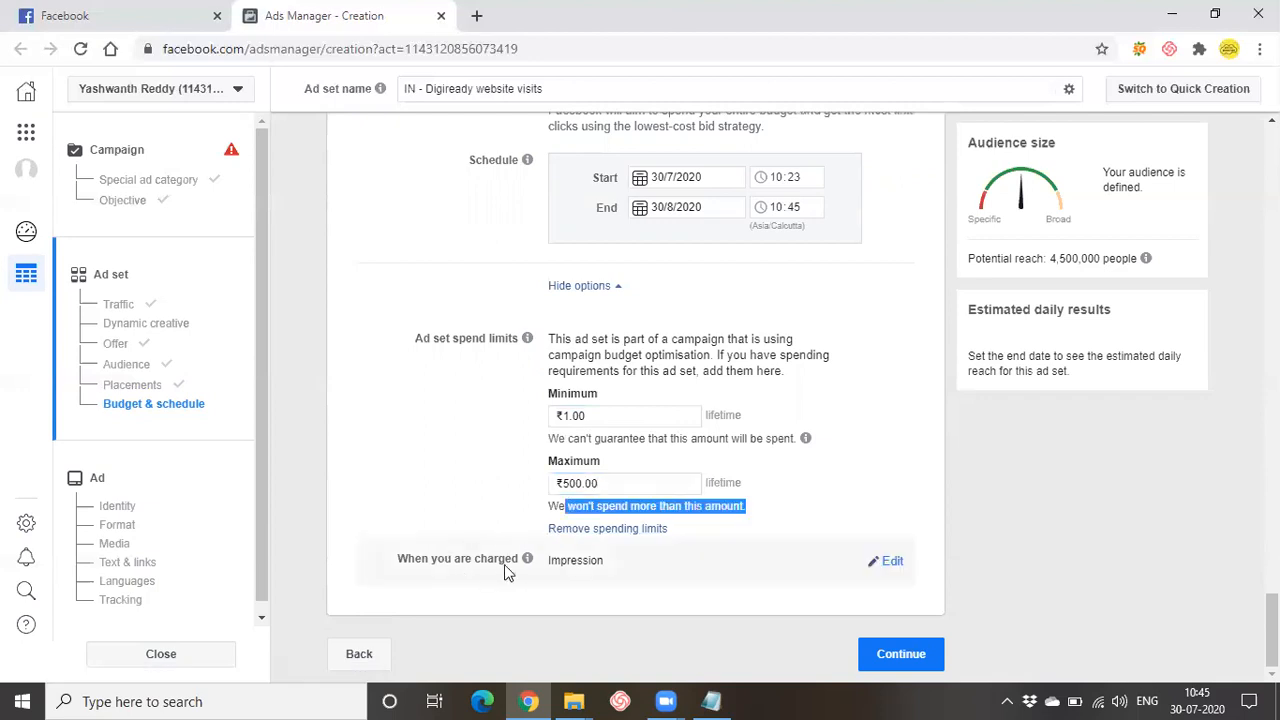
# Step: Open the choices for when you are charged, and set the optimisation for ad delivery to Landing page views
pyautogui.click(887, 562)
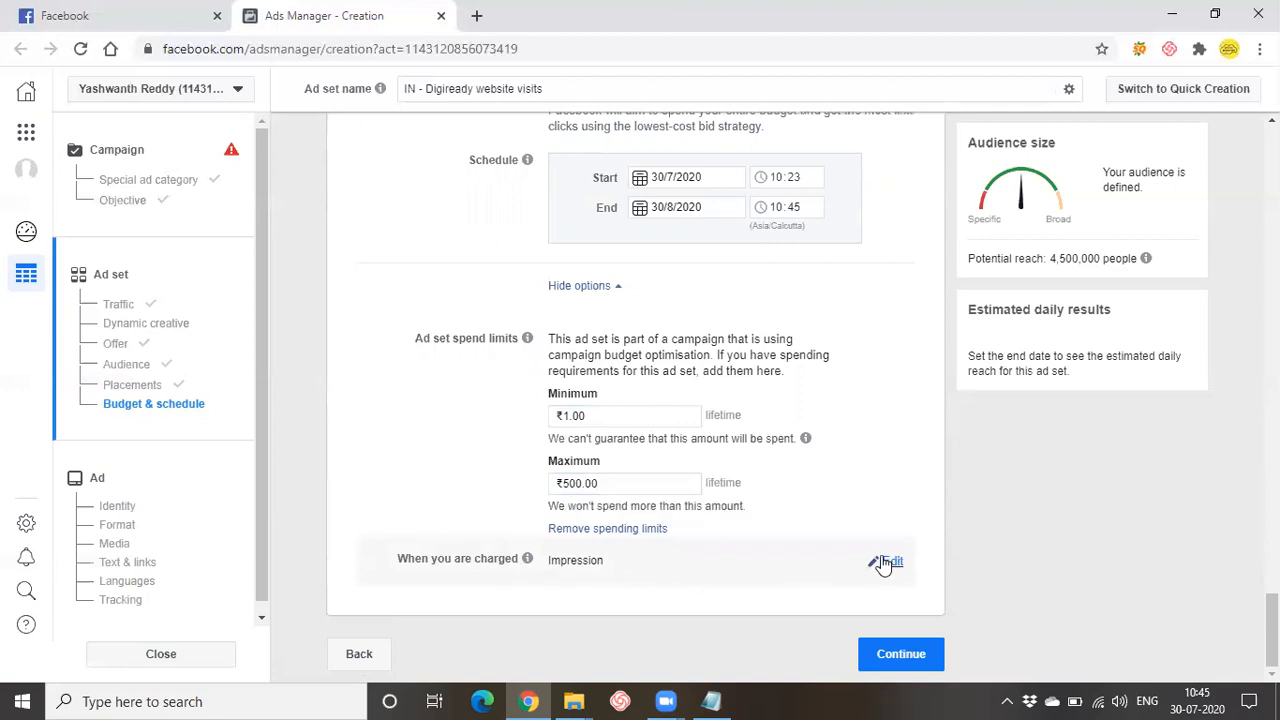
pyautogui.moveTo(590, 583)
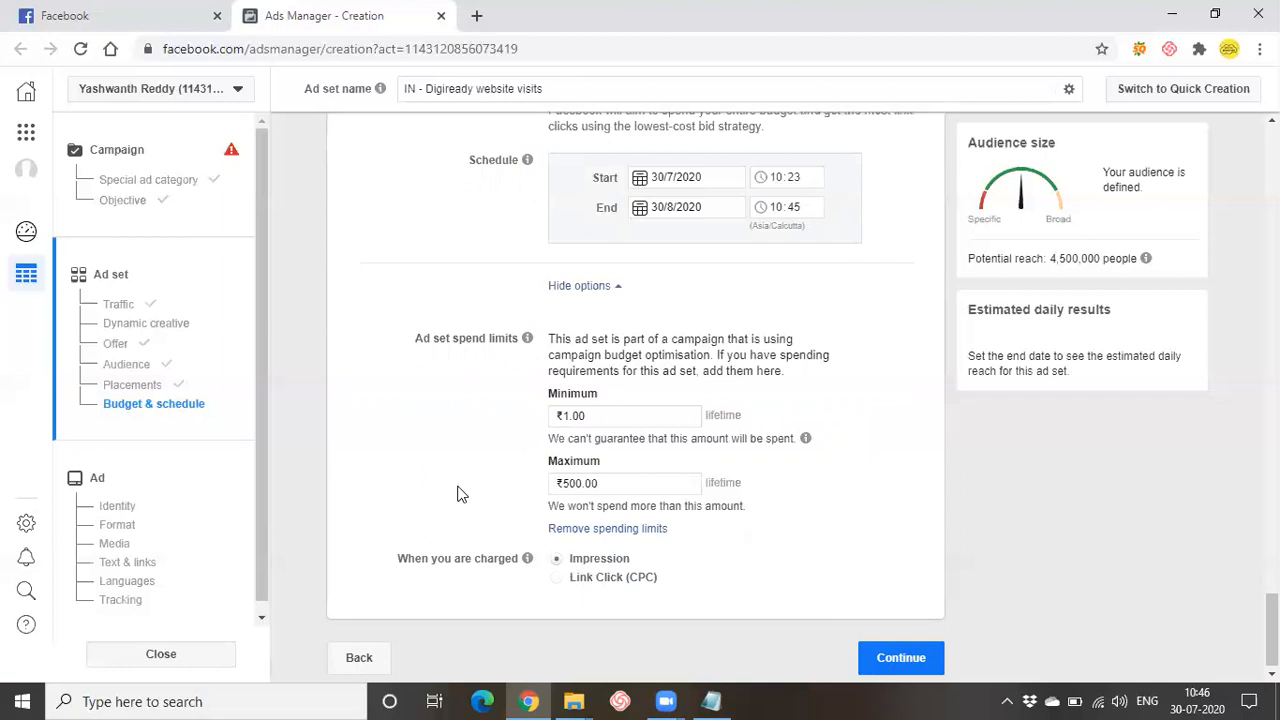
pyautogui.click(608, 528)
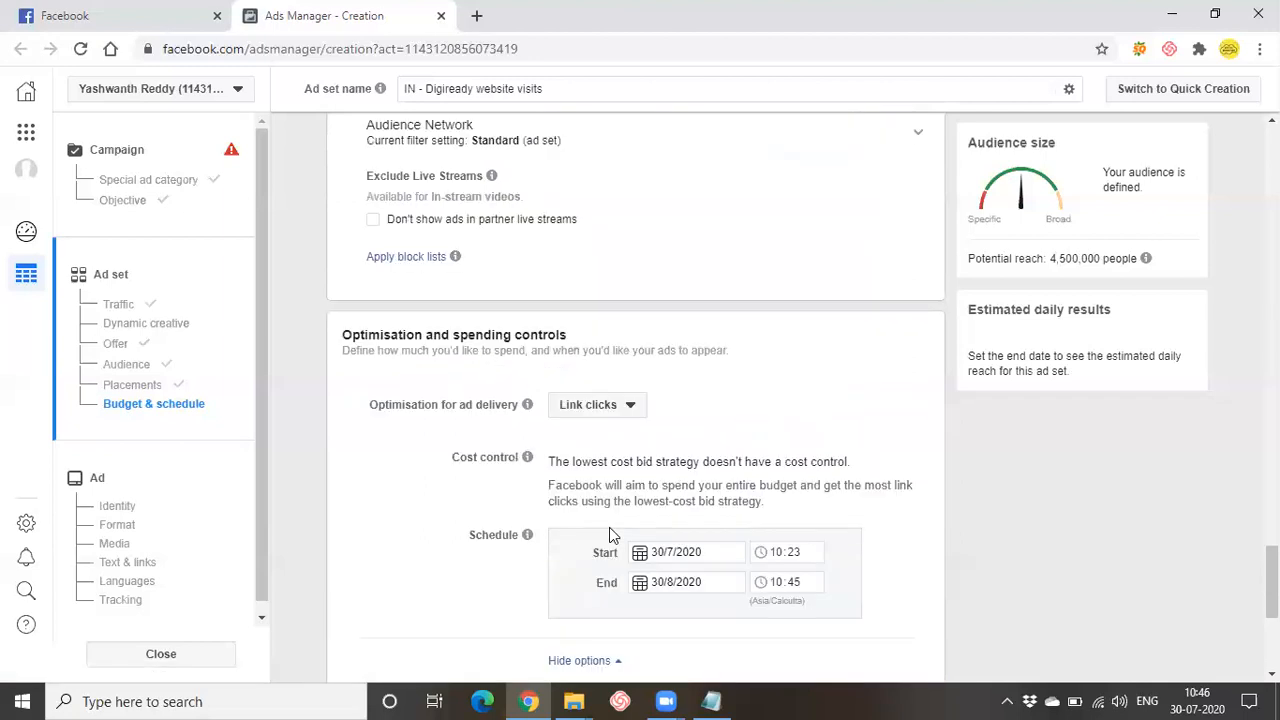
pyautogui.click(606, 407)
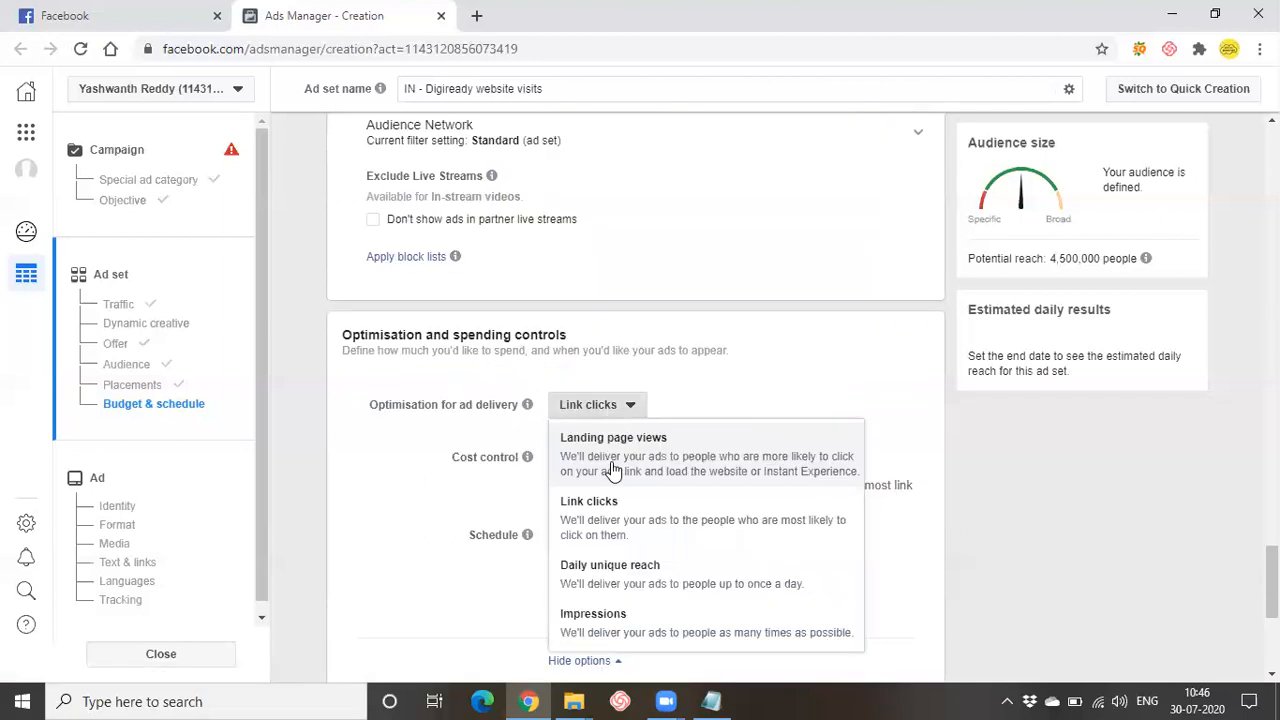
pyautogui.click(650, 433)
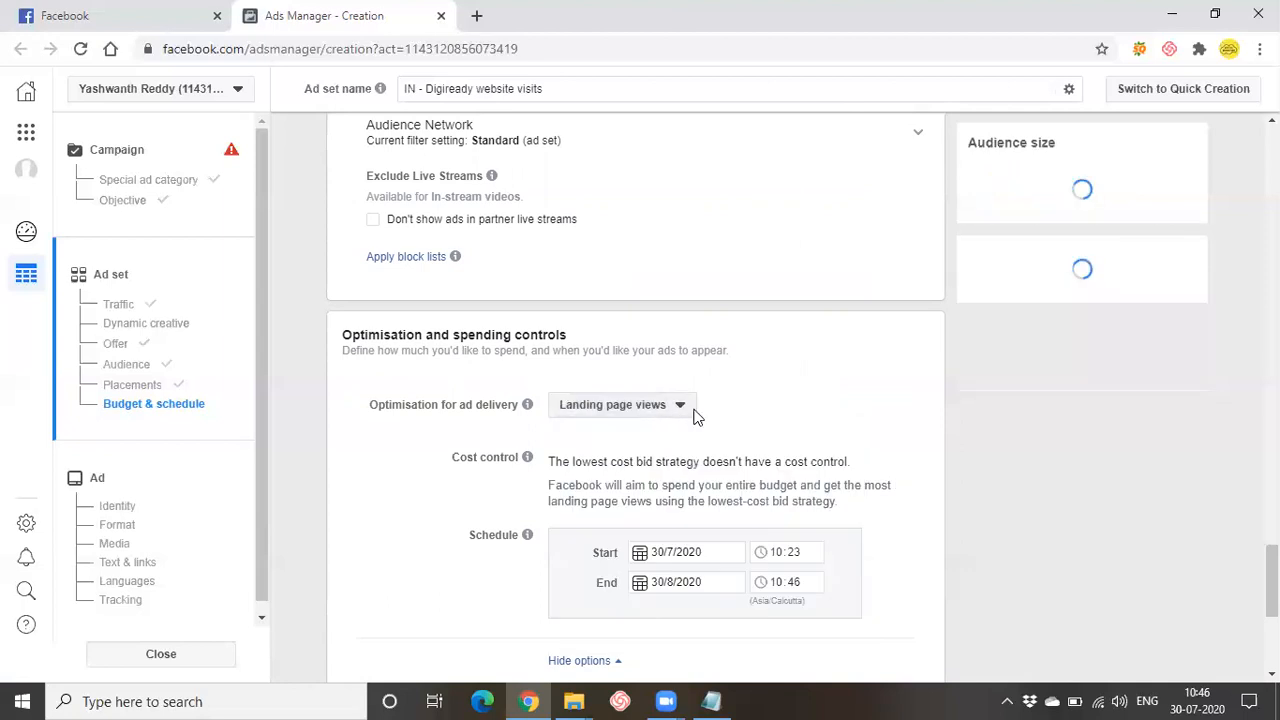
# Step: Check the ad set's spend limits and potential reach, and continue to the ad setup
pyautogui.scroll(-4, 695, 420)
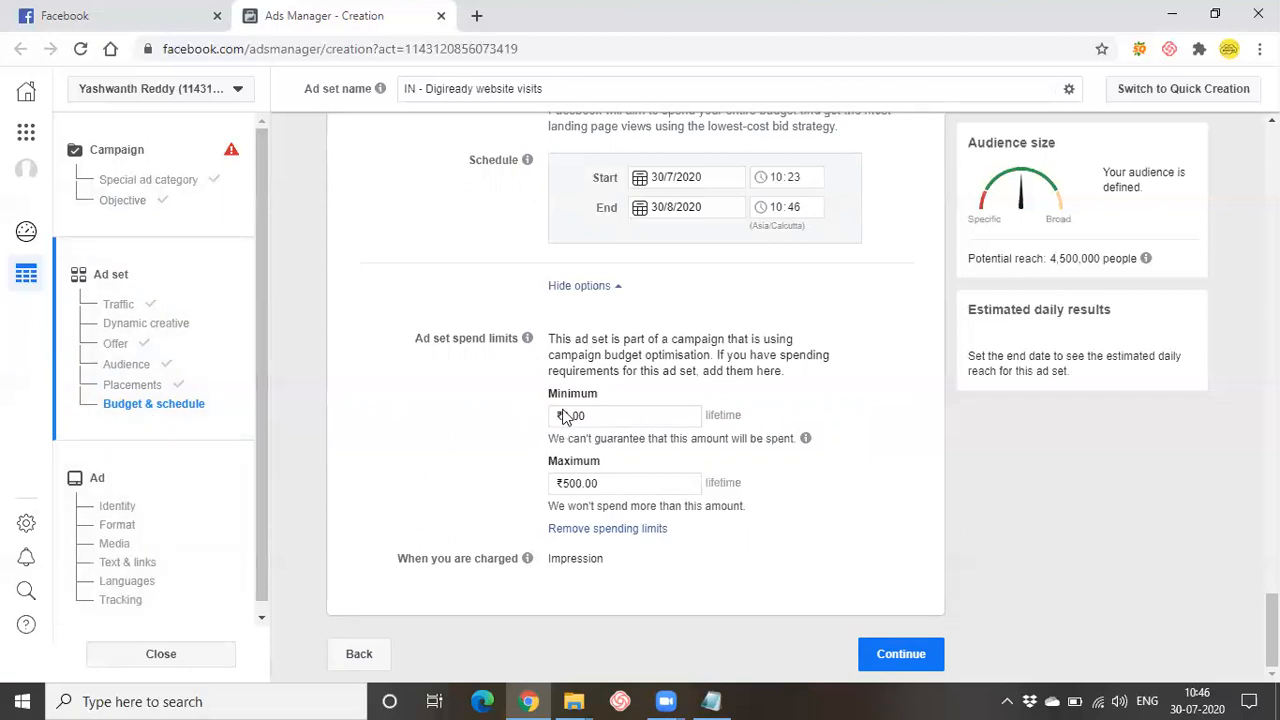
pyautogui.moveTo(1050, 260); pyautogui.dragTo(1113, 248)
pyautogui.click(1164, 527)
pyautogui.click(912, 654)
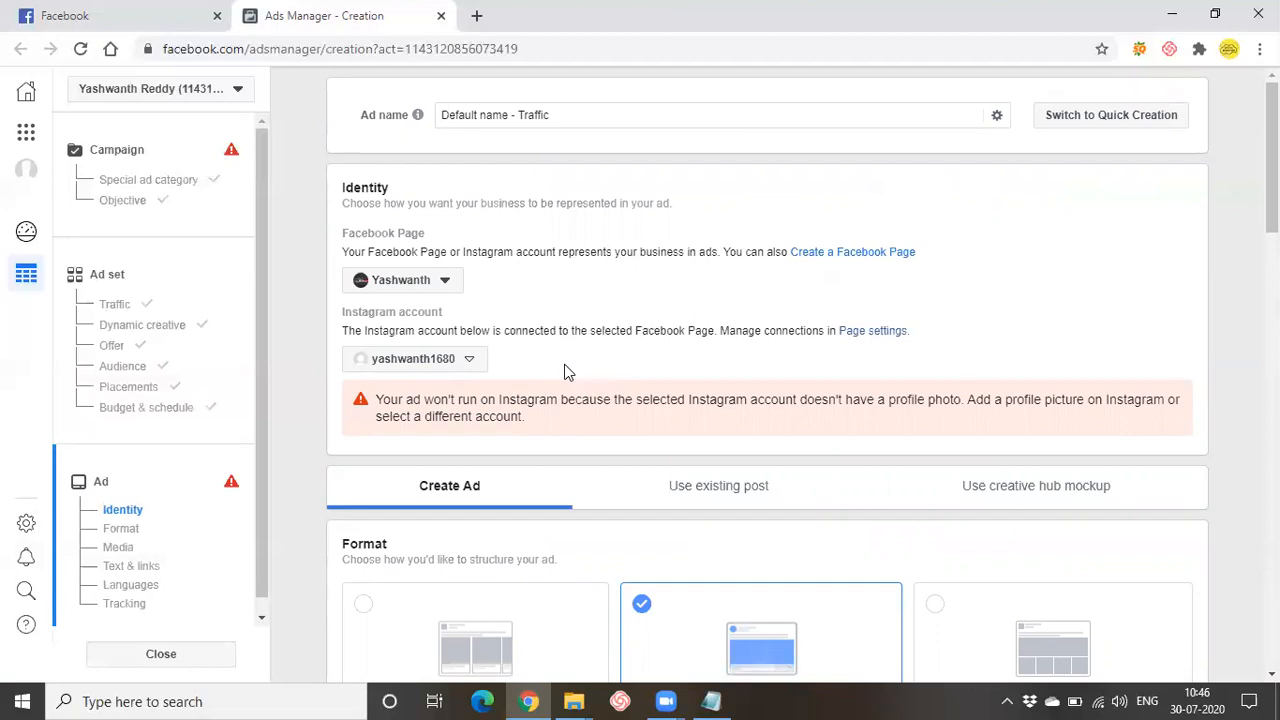
# Step: Rename the ad as Digiready Ads
pyautogui.moveTo(433, 108)
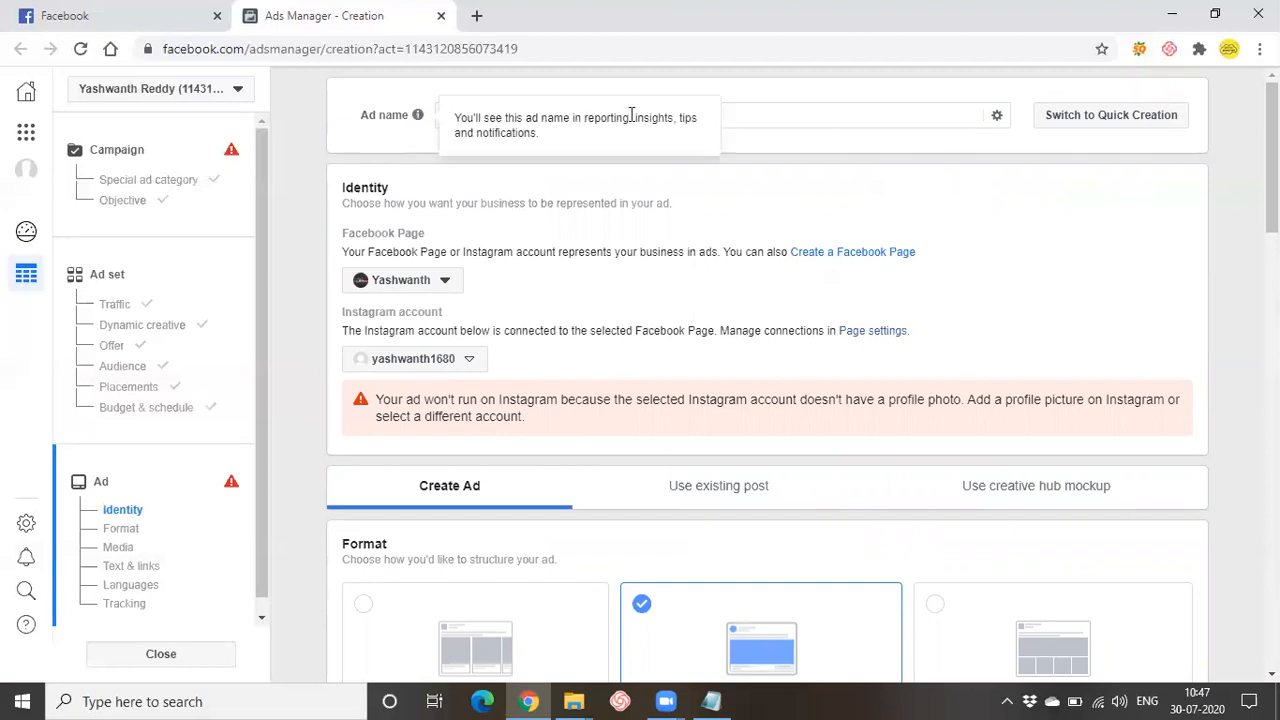
pyautogui.moveTo(705, 121); pyautogui.dragTo(436, 122)
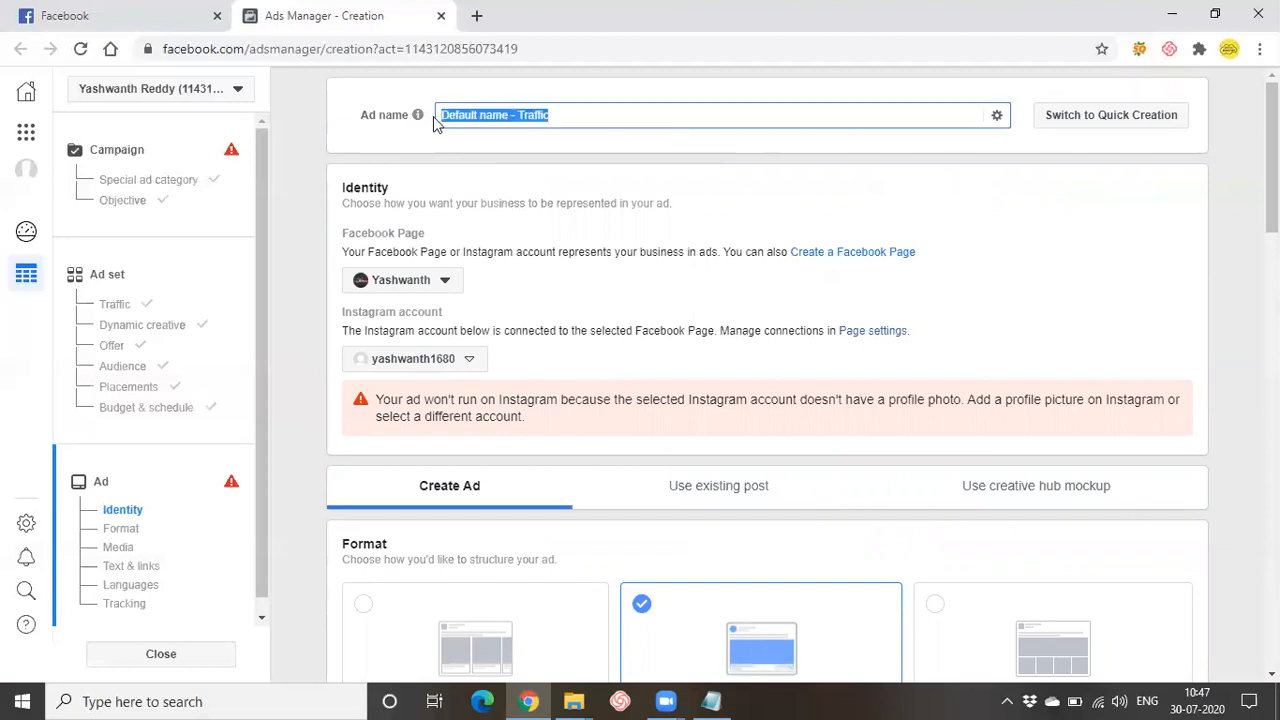
pyautogui.write('Digire')
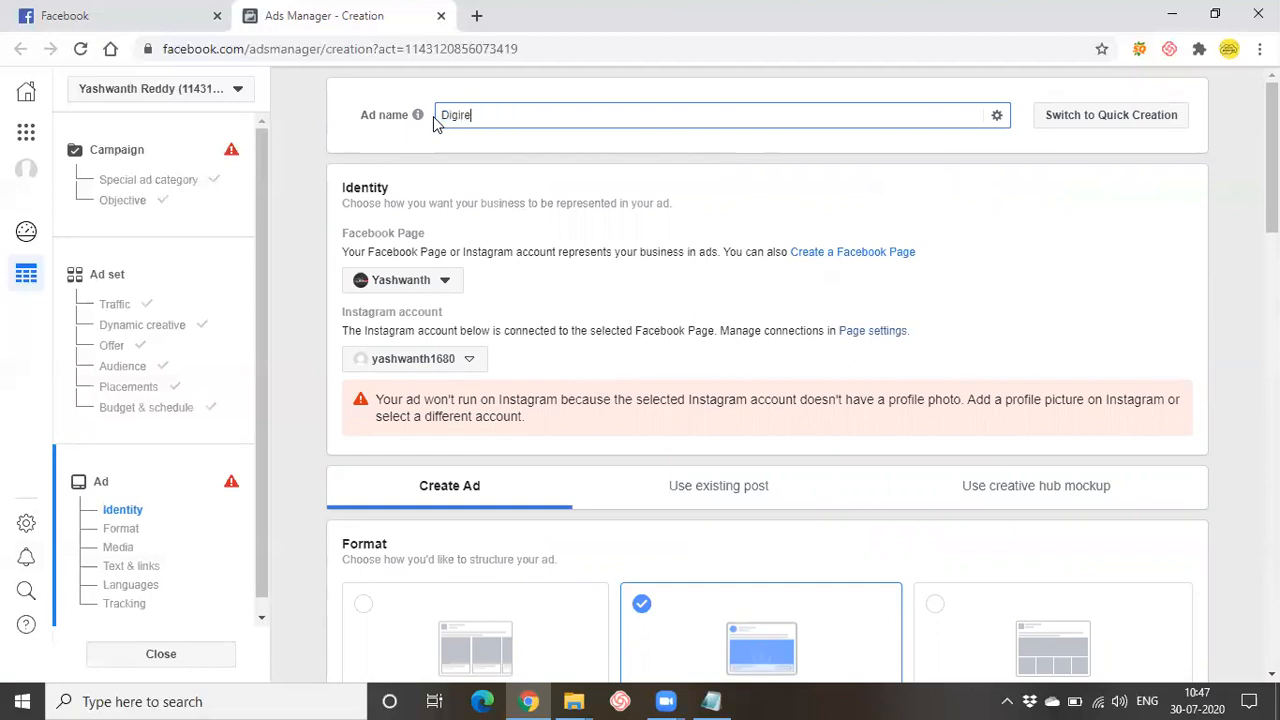
pyautogui.write('ady ')
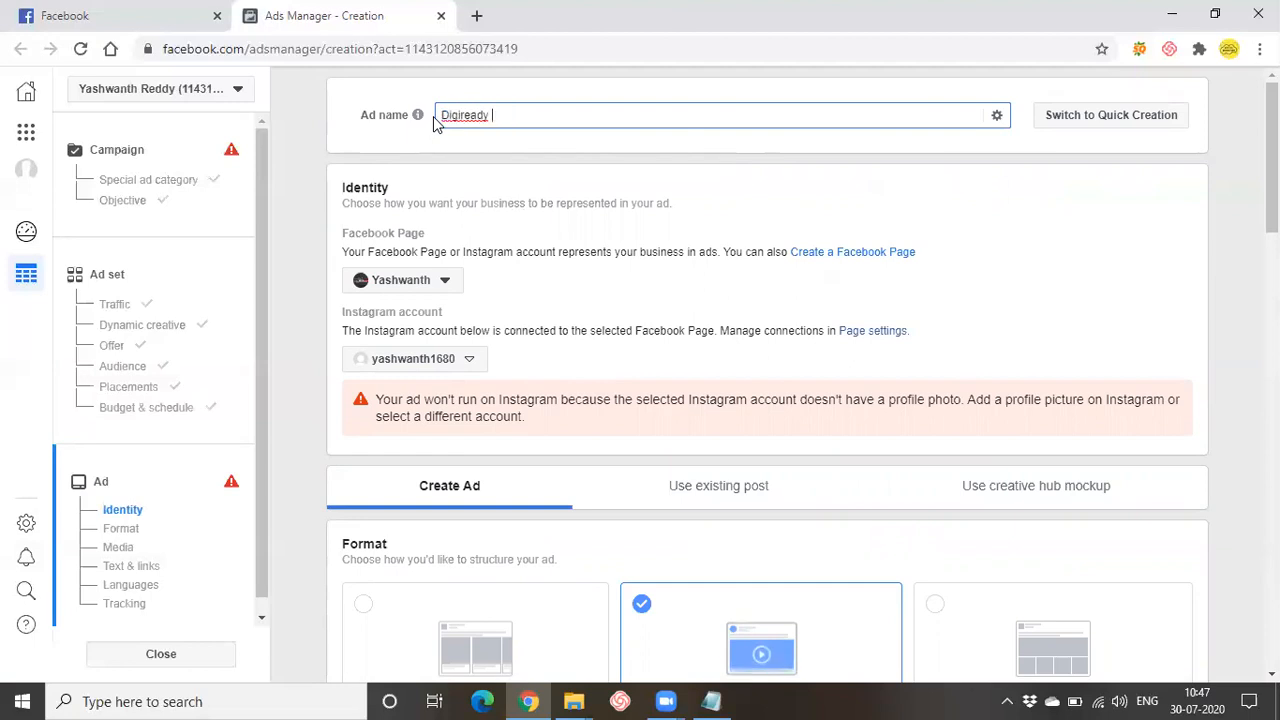
pyautogui.write('Ads')
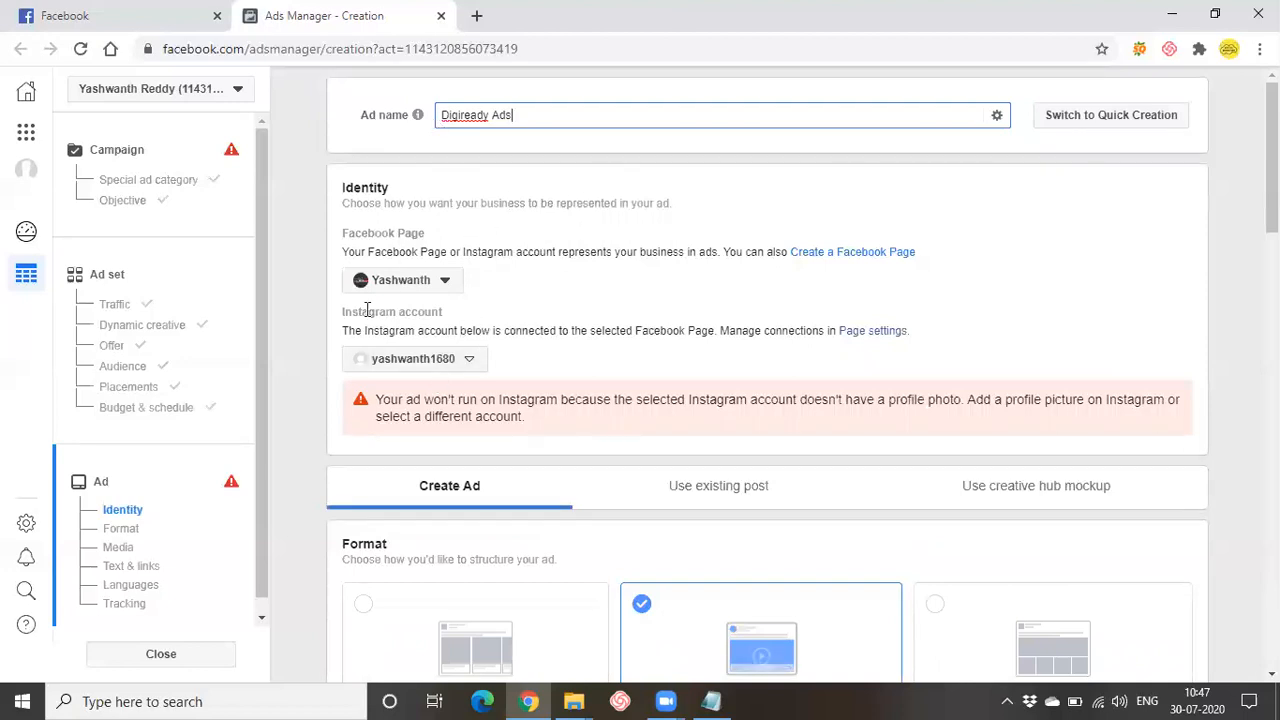
# Step: Check which Facebook Pages can represent the business in the ad, keeping the selected Page
pyautogui.click(445, 284)
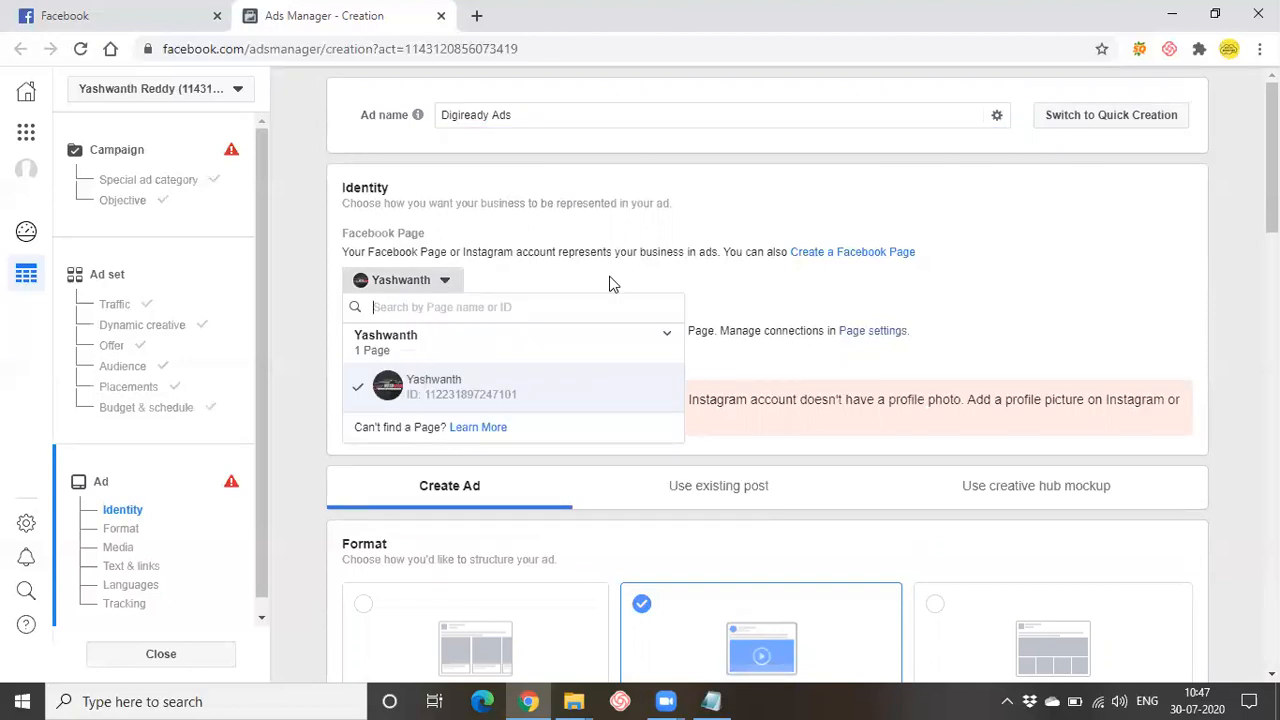
pyautogui.moveTo(731, 262); pyautogui.dragTo(790, 262)
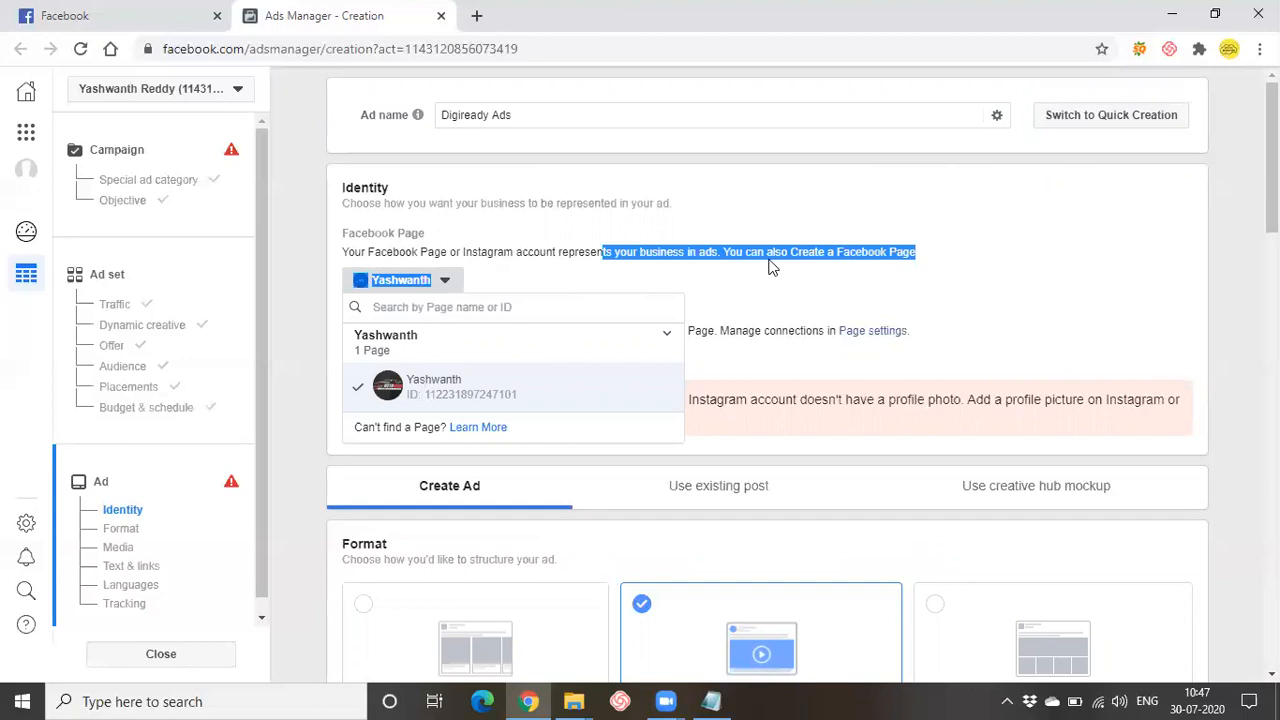
pyautogui.click(767, 280)
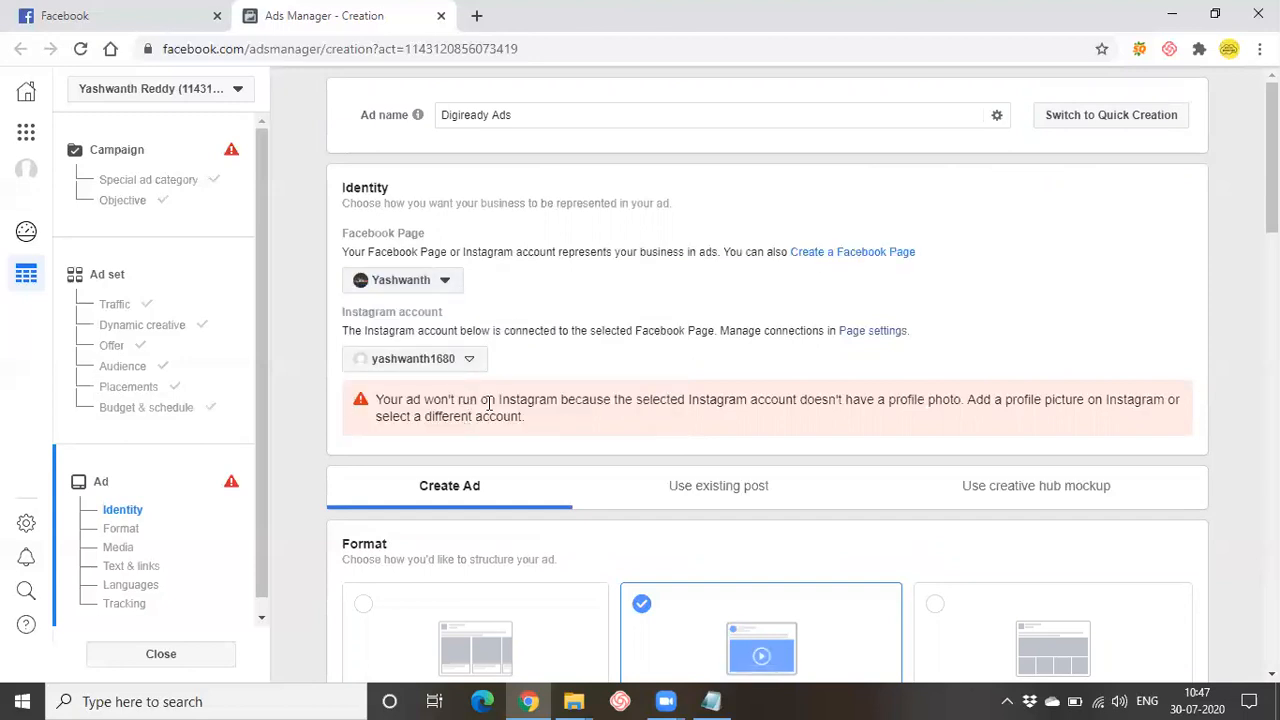
# Step: Read the warning about the connected Instagram account and check which other Instagram accounts can be selected
pyautogui.moveTo(478, 399); pyautogui.dragTo(926, 423)
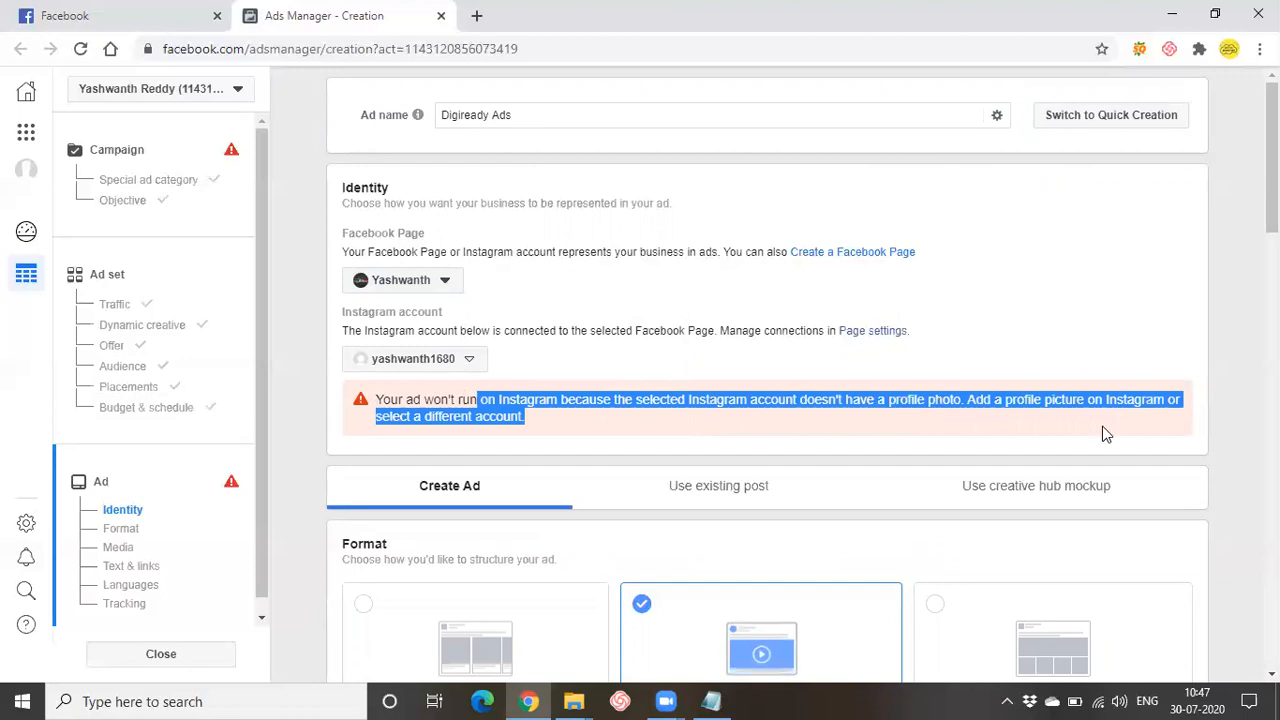
pyautogui.click(672, 375)
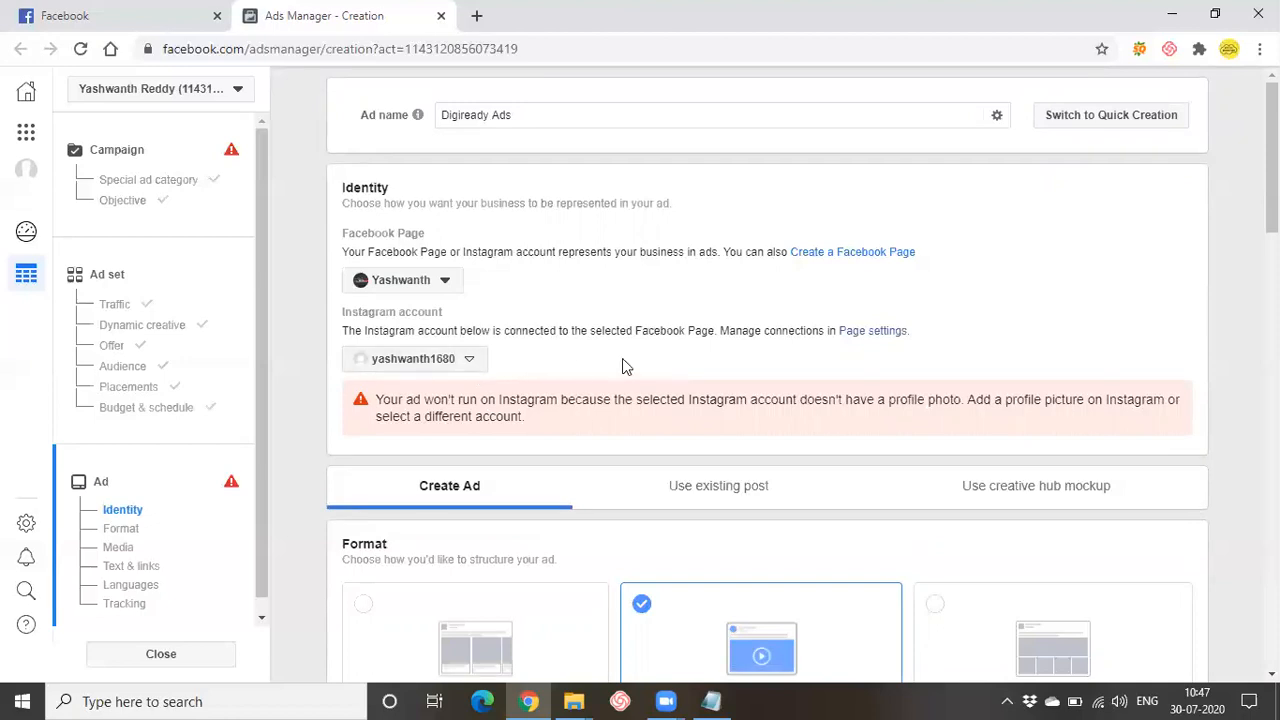
pyautogui.click(481, 366)
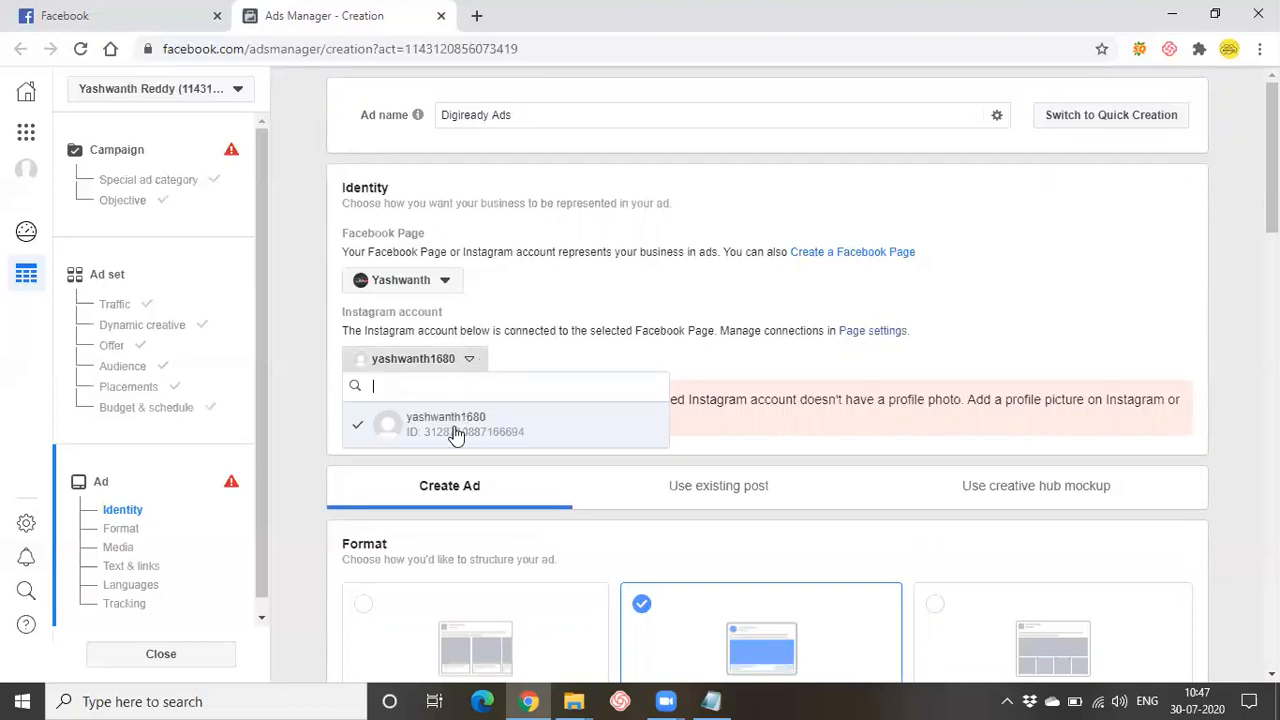
pyautogui.click(704, 355)
pyautogui.click(462, 364)
pyautogui.click(853, 352)
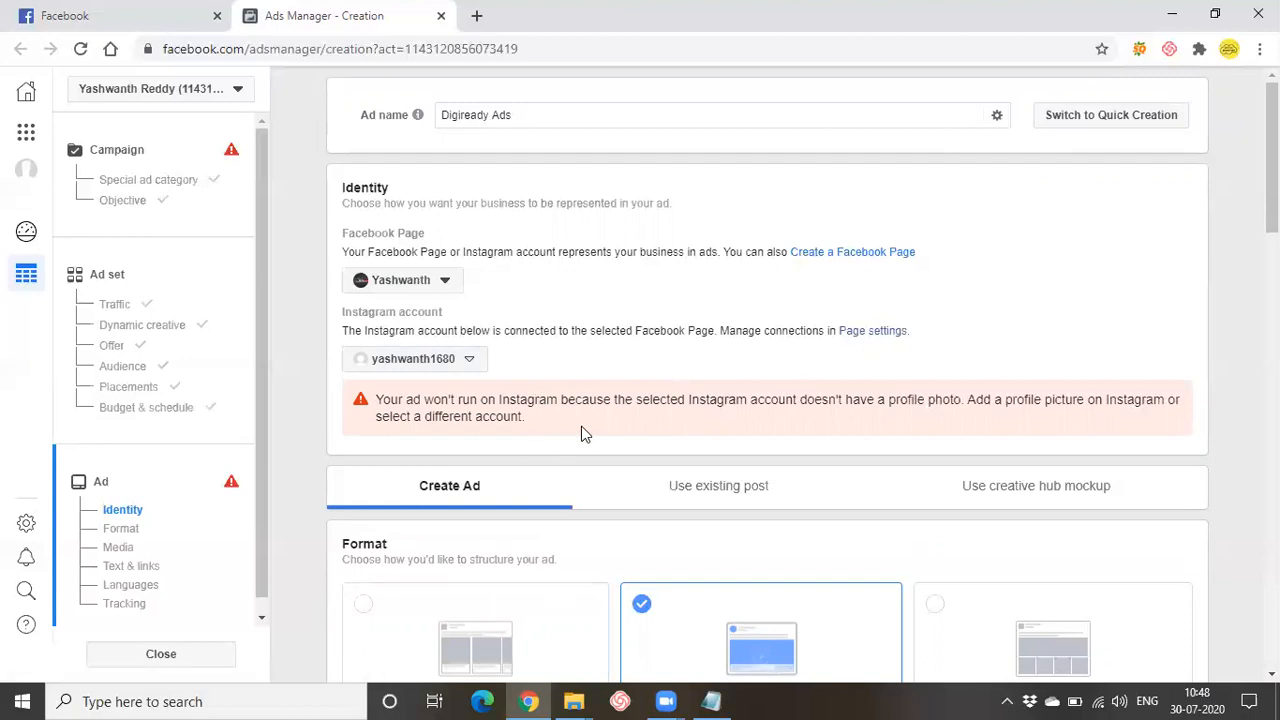
# Step: Look at the existing post and creative hub mockup alternatives, and return to the Create Ad format choices
pyautogui.scroll(-1, 585, 438)
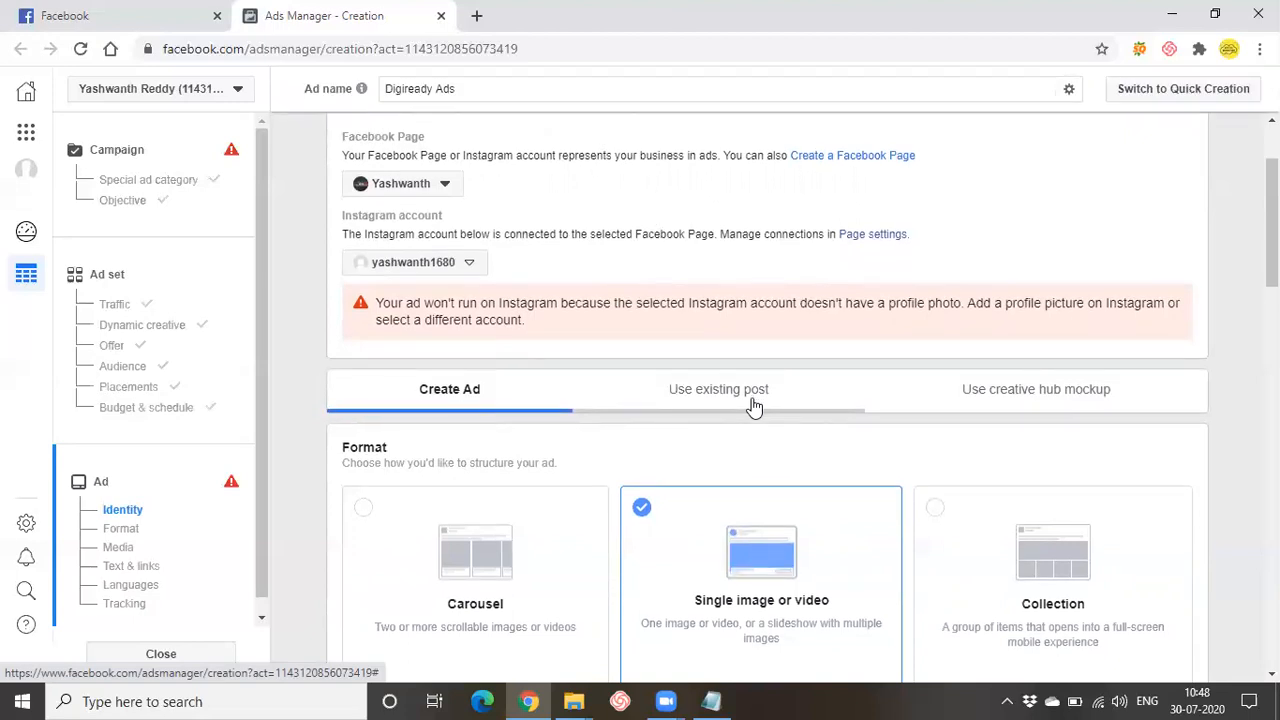
pyautogui.click(754, 407)
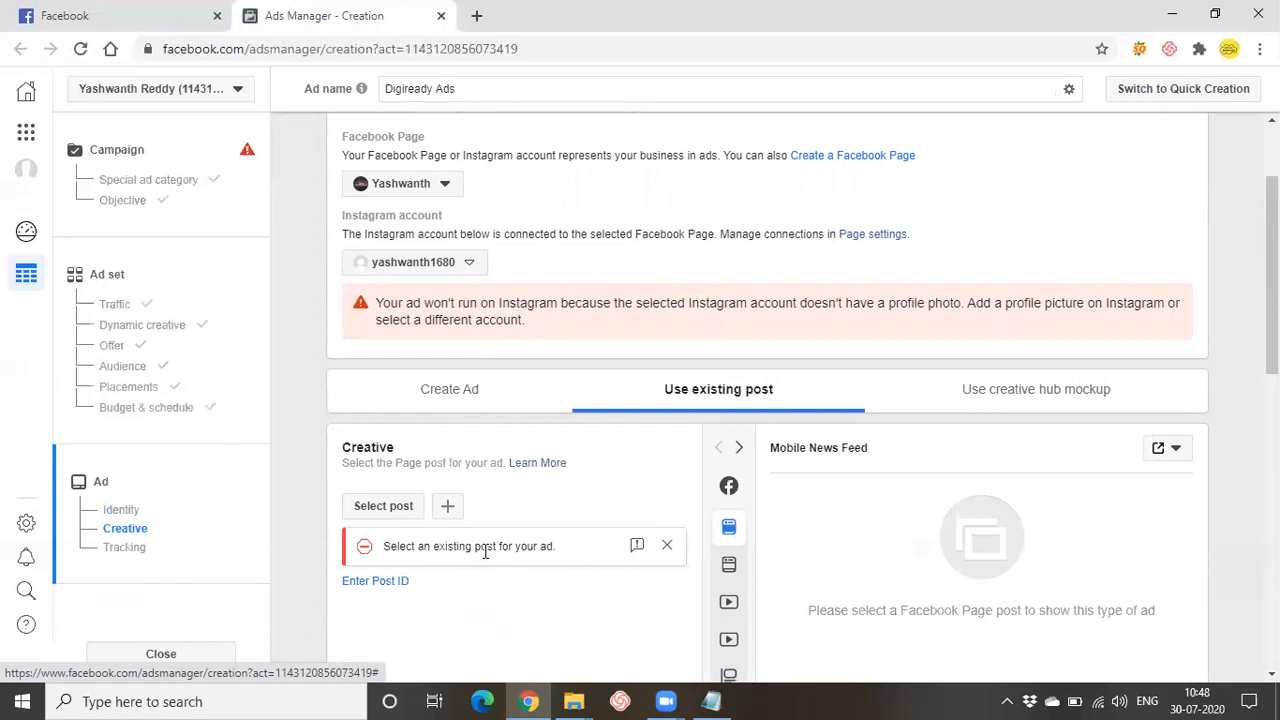
pyautogui.scroll(-3, 485, 551)
pyautogui.scroll(1, 594, 530)
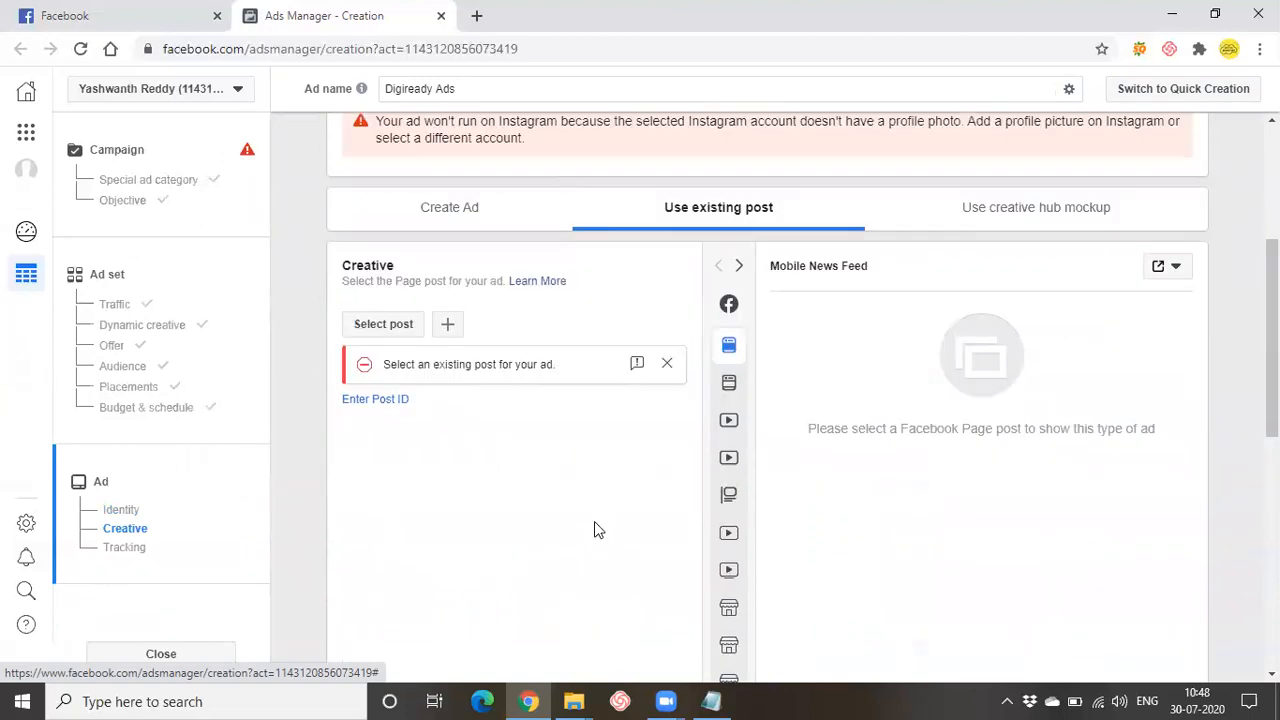
pyautogui.scroll(1, 595, 523)
pyautogui.click(995, 307)
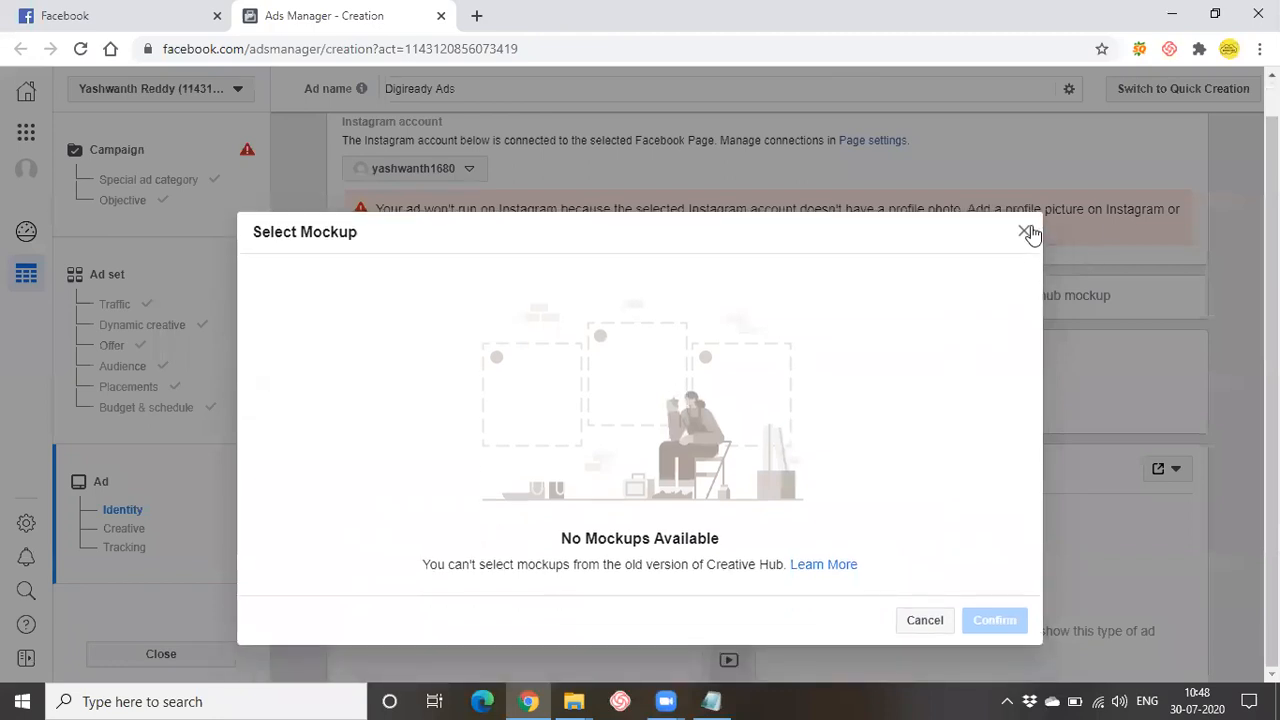
pyautogui.click(1027, 232)
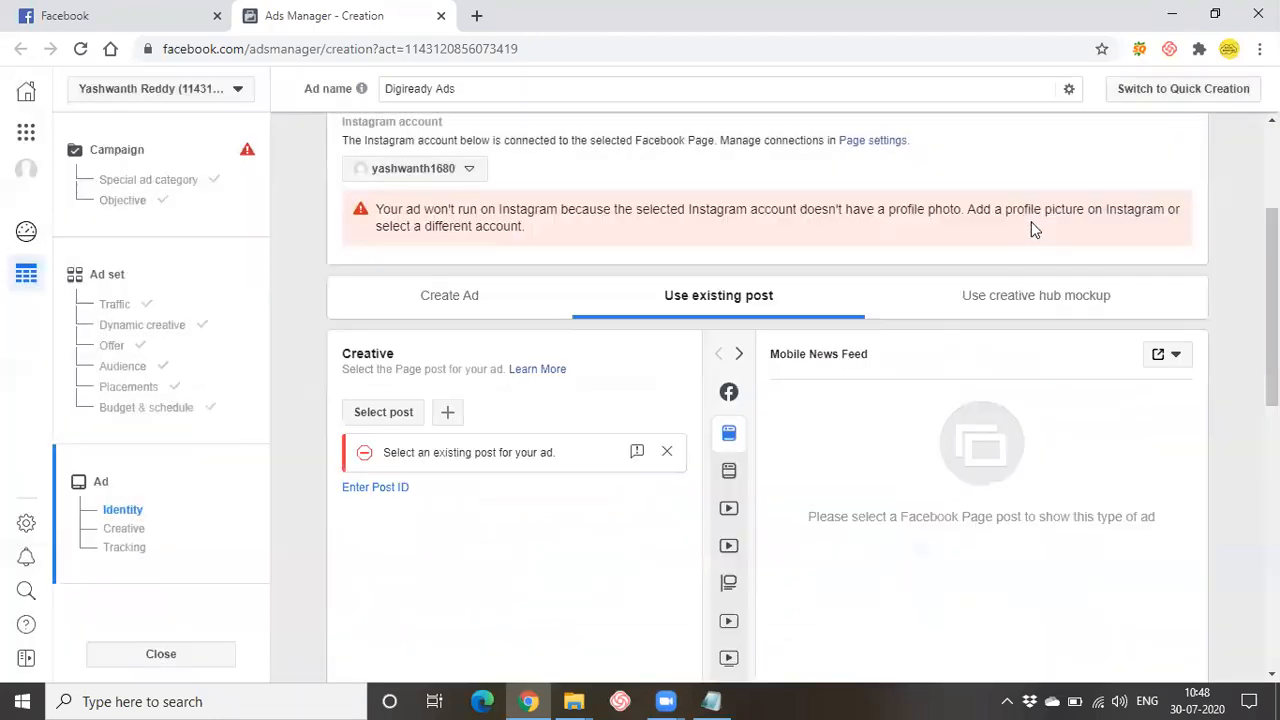
pyautogui.click(455, 303)
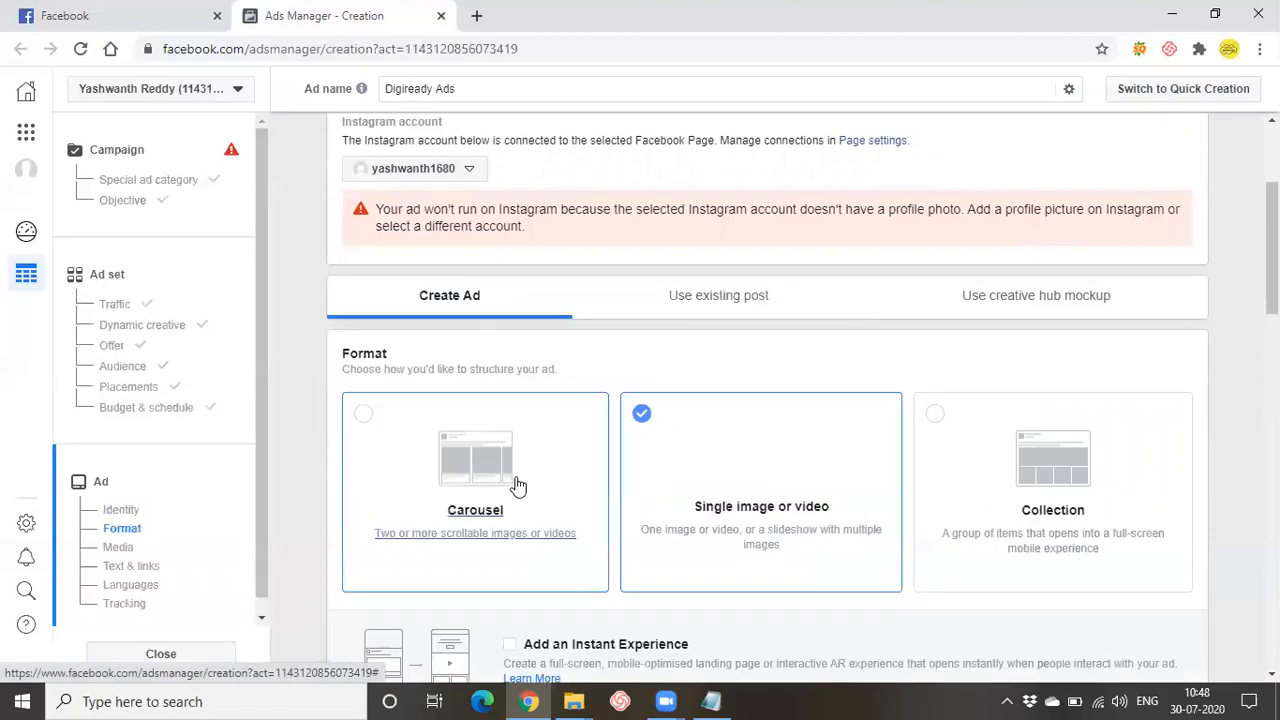
pyautogui.scroll(-1, 518, 486)
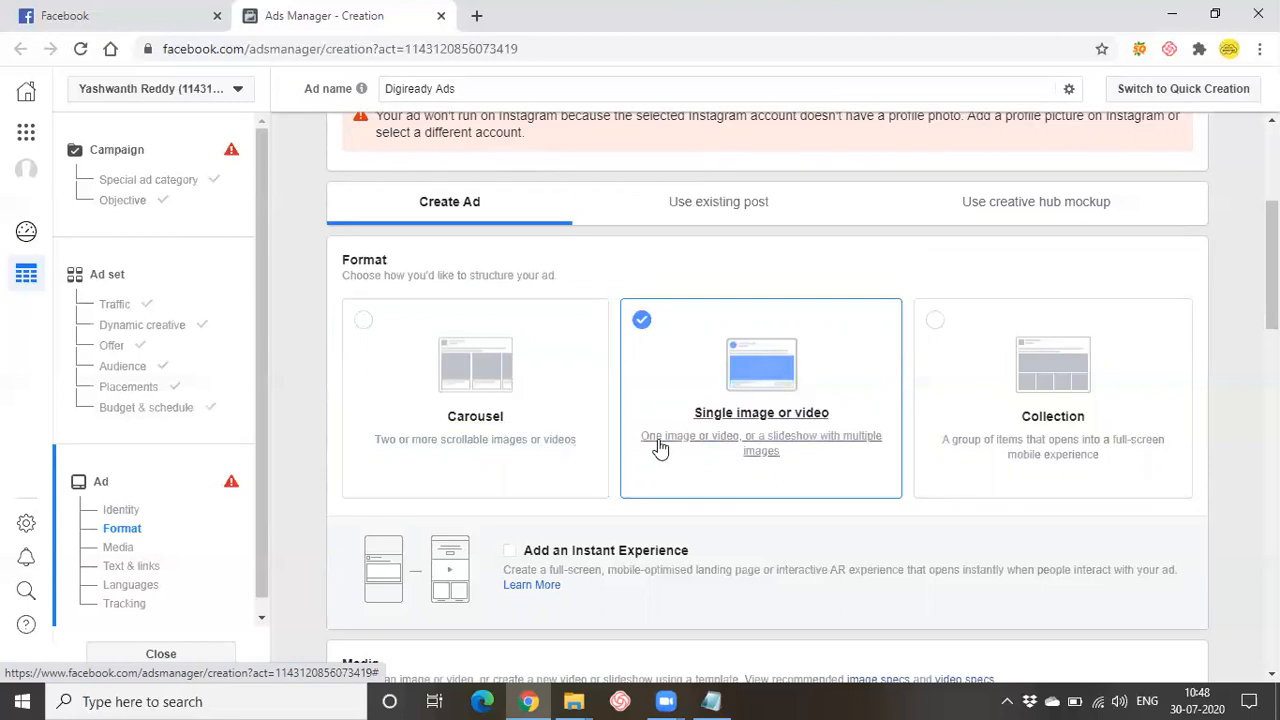
# Step: Switch to the Facebook news feed and examine a recommended single-image post as a format example
pyautogui.click(60, 15)
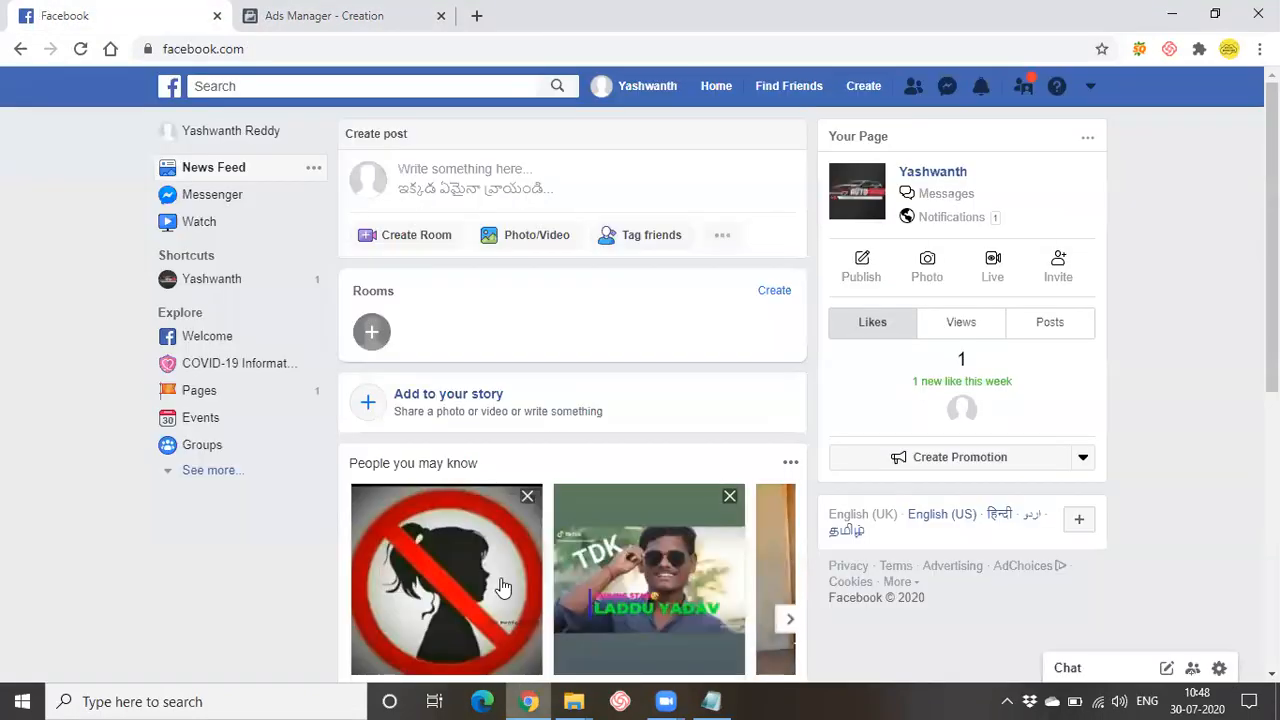
pyautogui.scroll(-8, 503, 588)
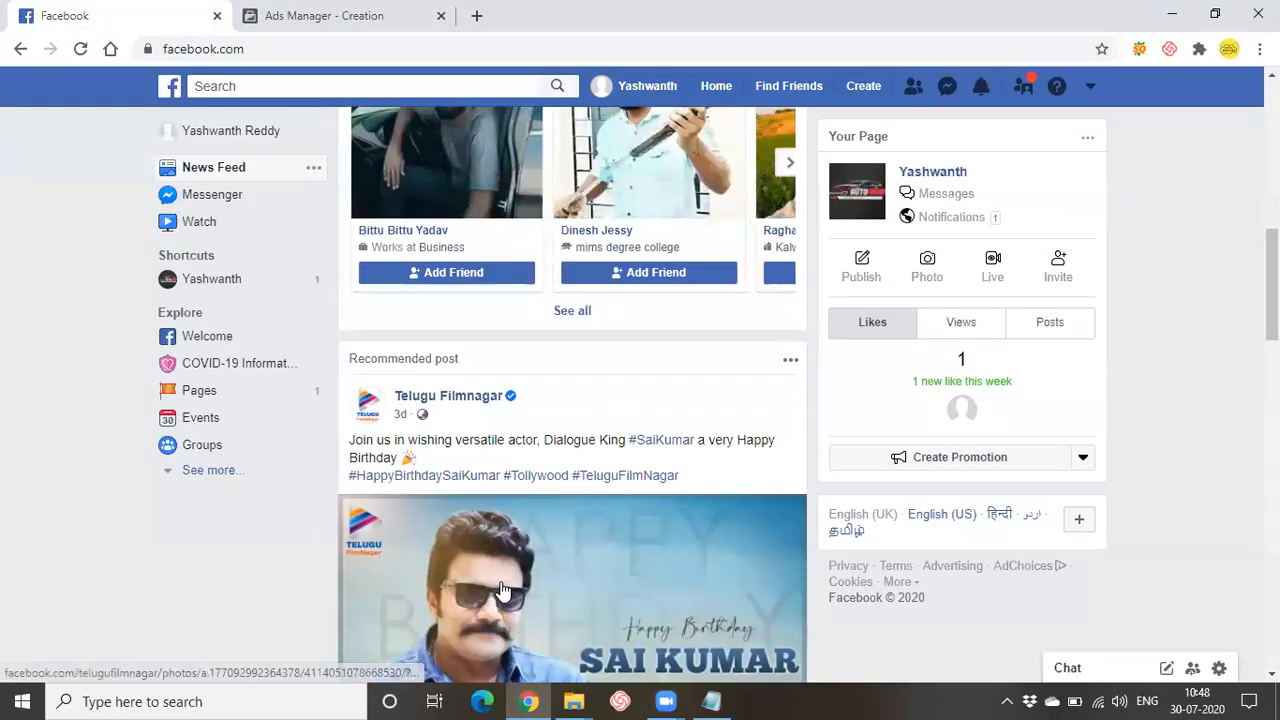
pyautogui.scroll(-2, 503, 590)
pyautogui.scroll(-1, 700, 610)
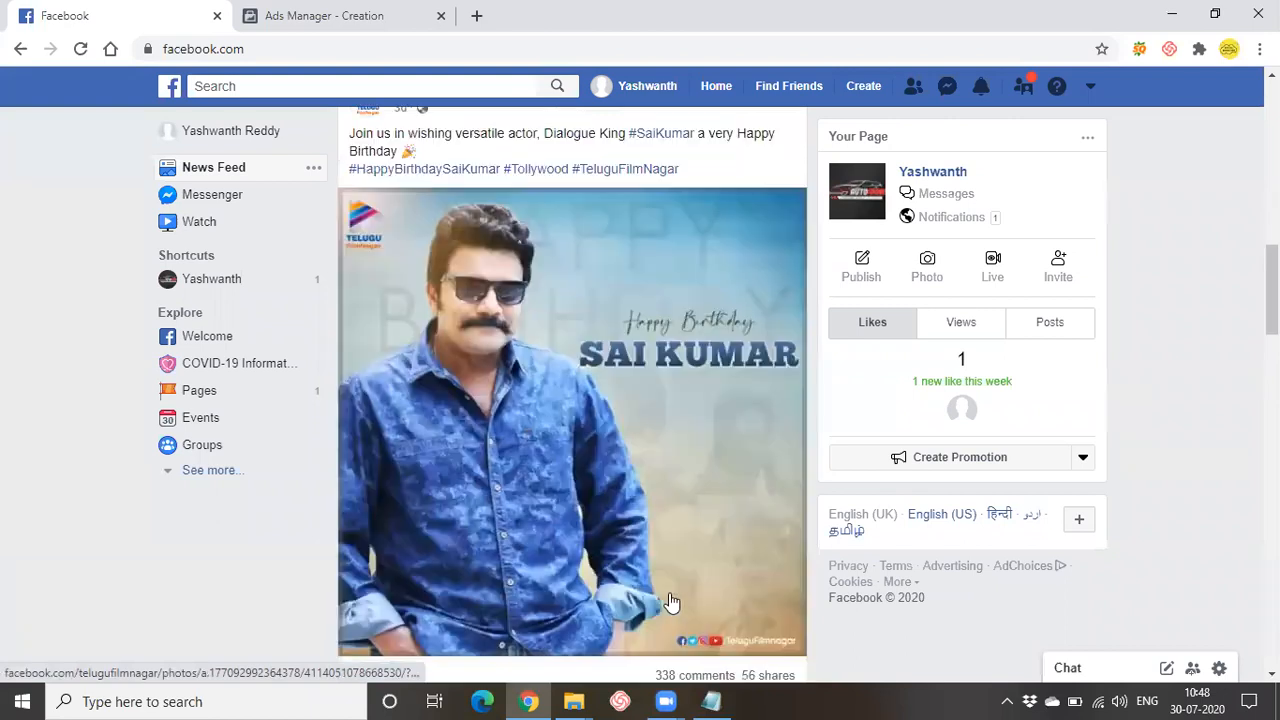
pyautogui.scroll(-2, 670, 603)
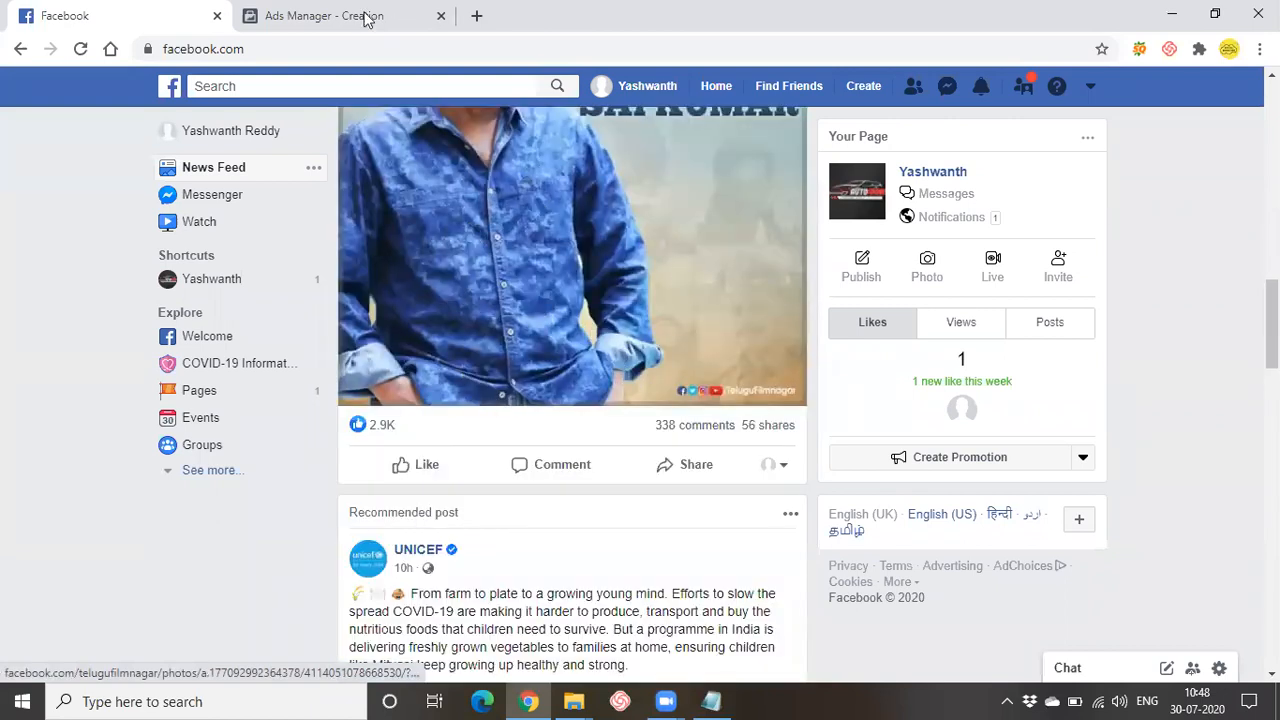
# Step: Switch back to Ads Manager and read the Instant Experience description beneath the ad format choices, focusing on the AR experience wording
pyautogui.click(330, 16)
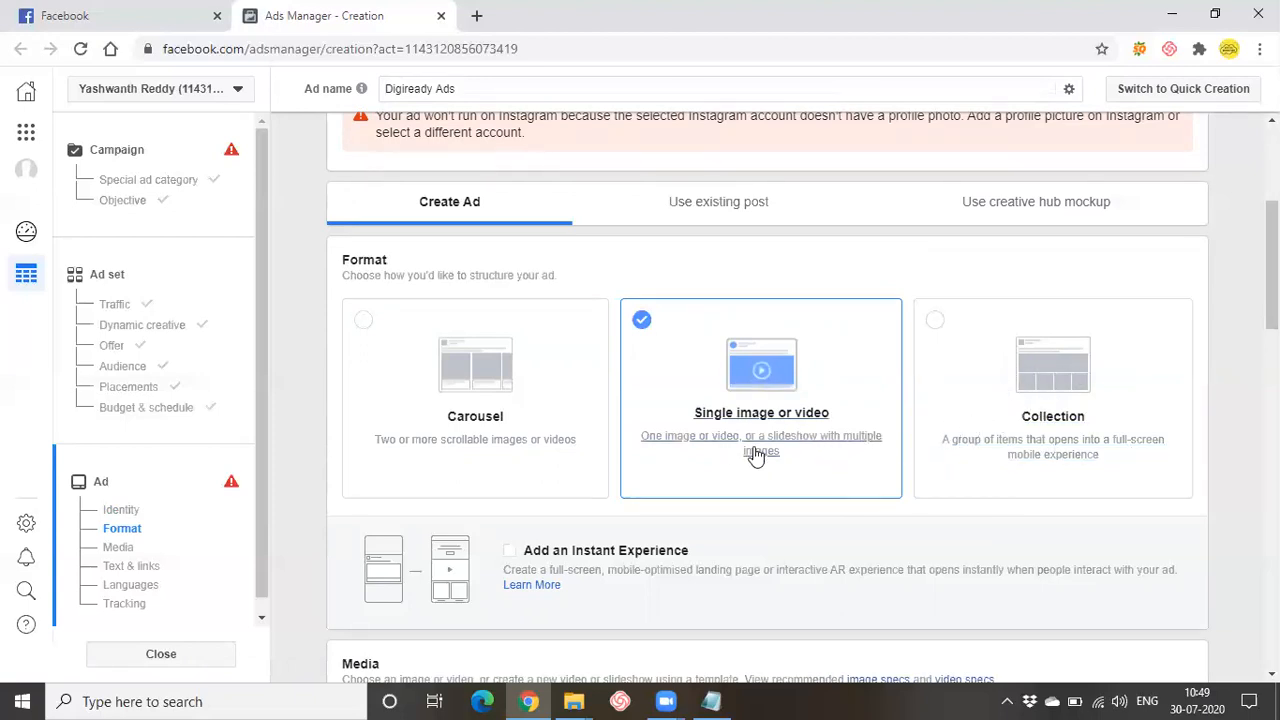
pyautogui.scroll(-2, 455, 597)
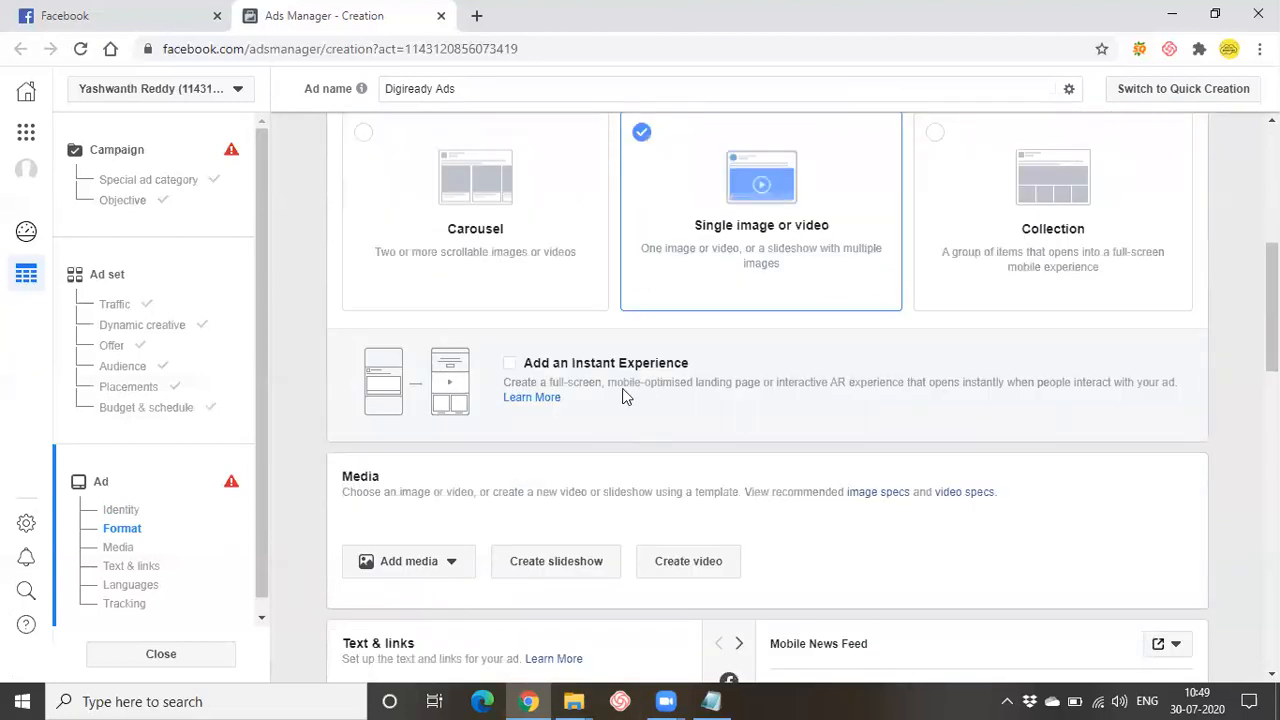
pyautogui.moveTo(731, 384); pyautogui.dragTo(933, 390)
pyautogui.click(947, 390)
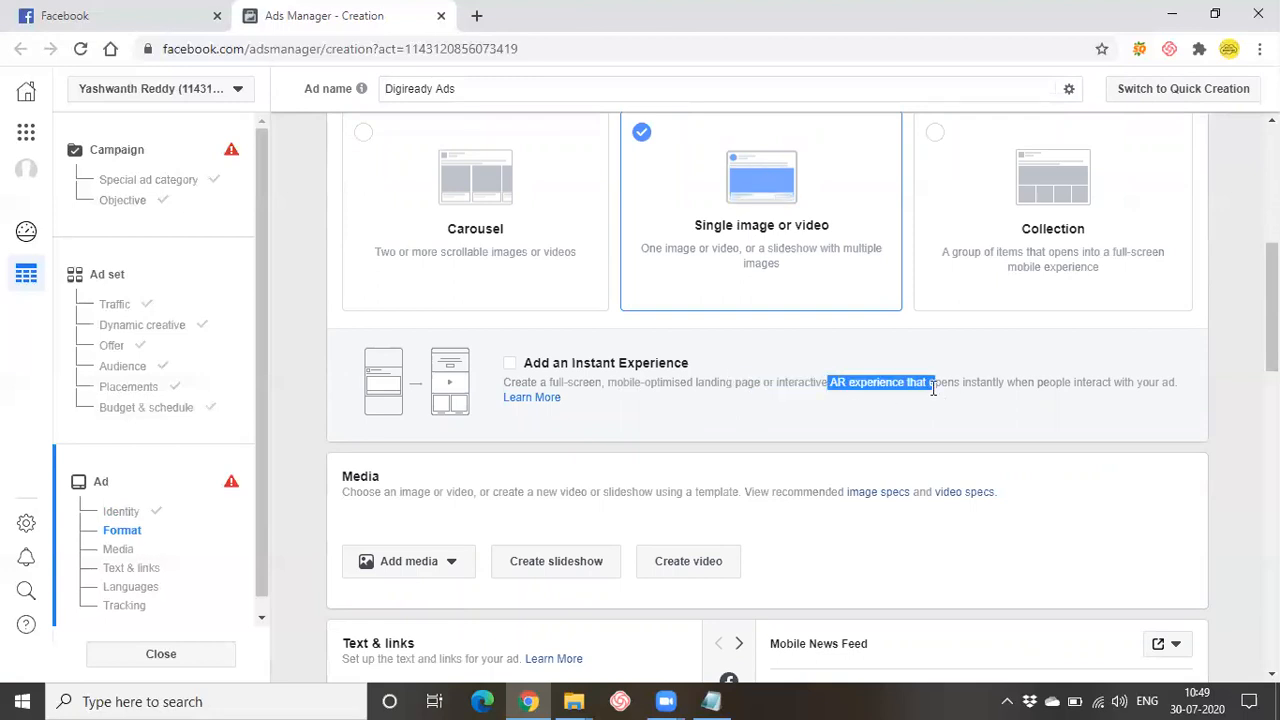
pyautogui.moveTo(791, 390); pyautogui.dragTo(881, 403)
pyautogui.click(880, 405)
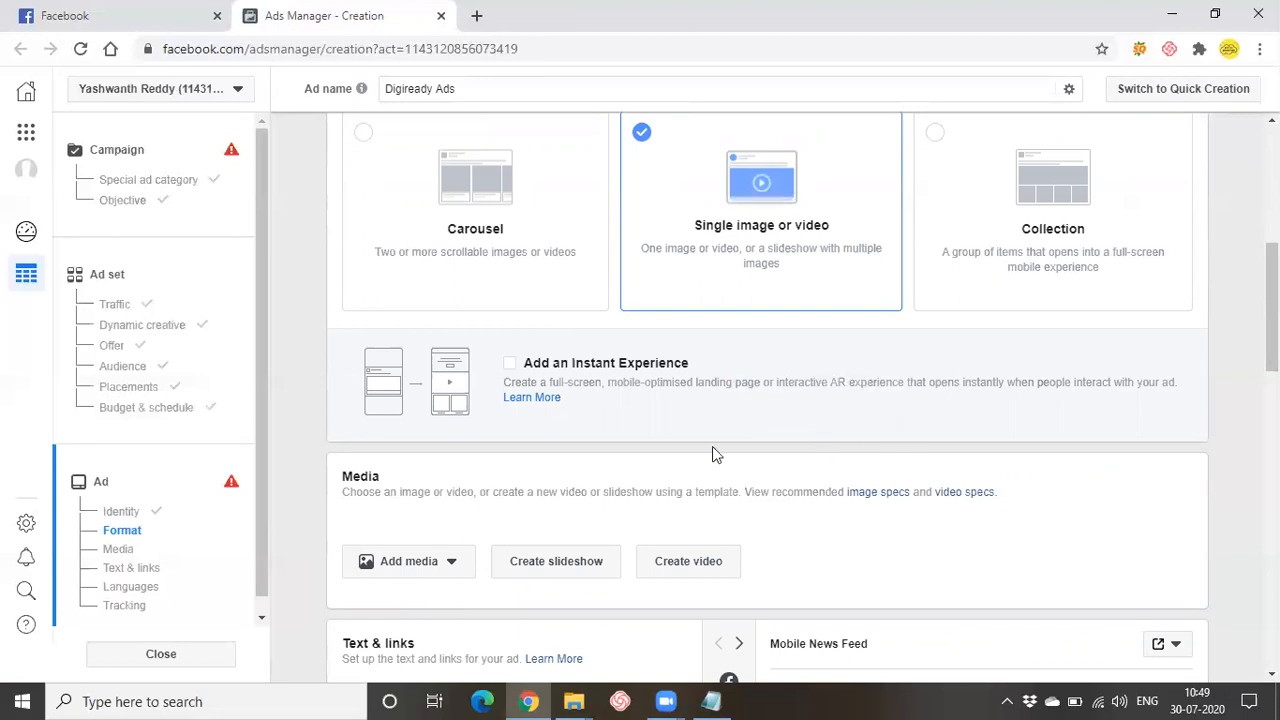
pyautogui.scroll(-2, 620, 566)
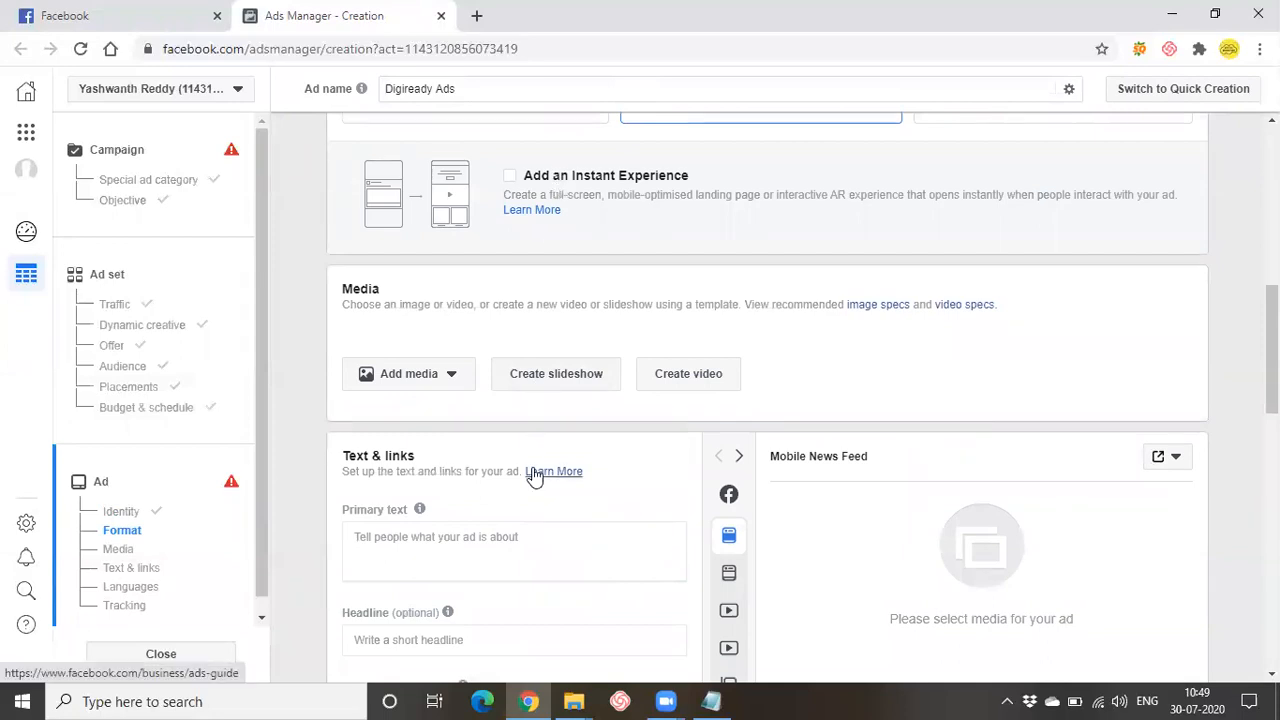
pyautogui.scroll(-1, 533, 470)
pyautogui.scroll(2, 538, 514)
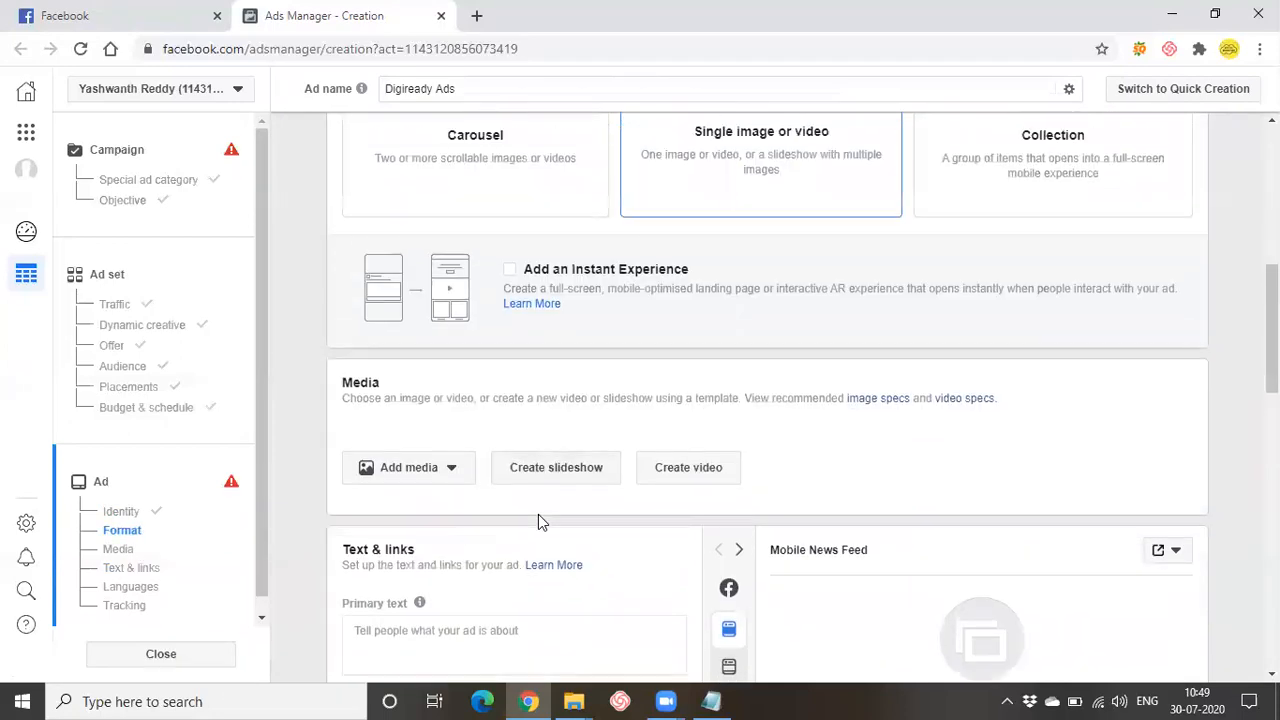
pyautogui.moveTo(807, 288); pyautogui.dragTo(918, 300)
pyautogui.click(860, 299)
pyautogui.moveTo(831, 288); pyautogui.dragTo(845, 288)
pyautogui.moveTo(826, 289); pyautogui.dragTo(877, 290)
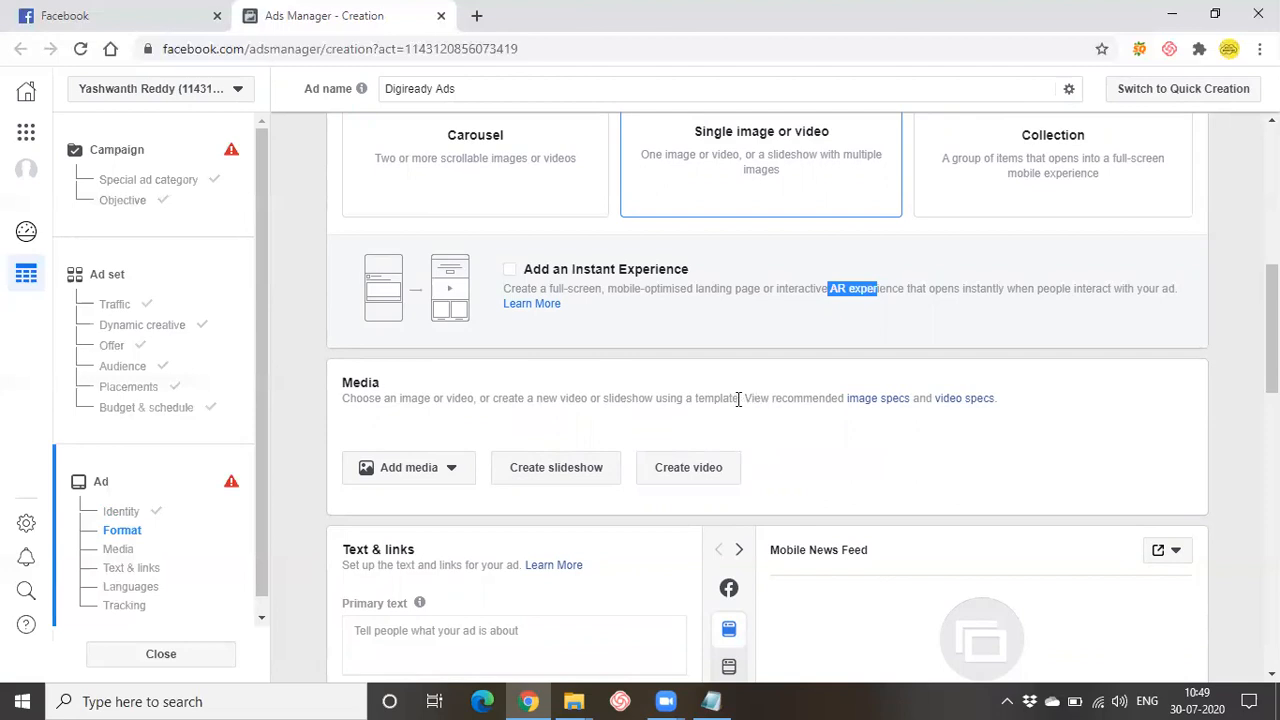
# Step: Read the Media section's description of choosing an image or video or creating one from a template
pyautogui.moveTo(739, 398); pyautogui.dragTo(681, 386)
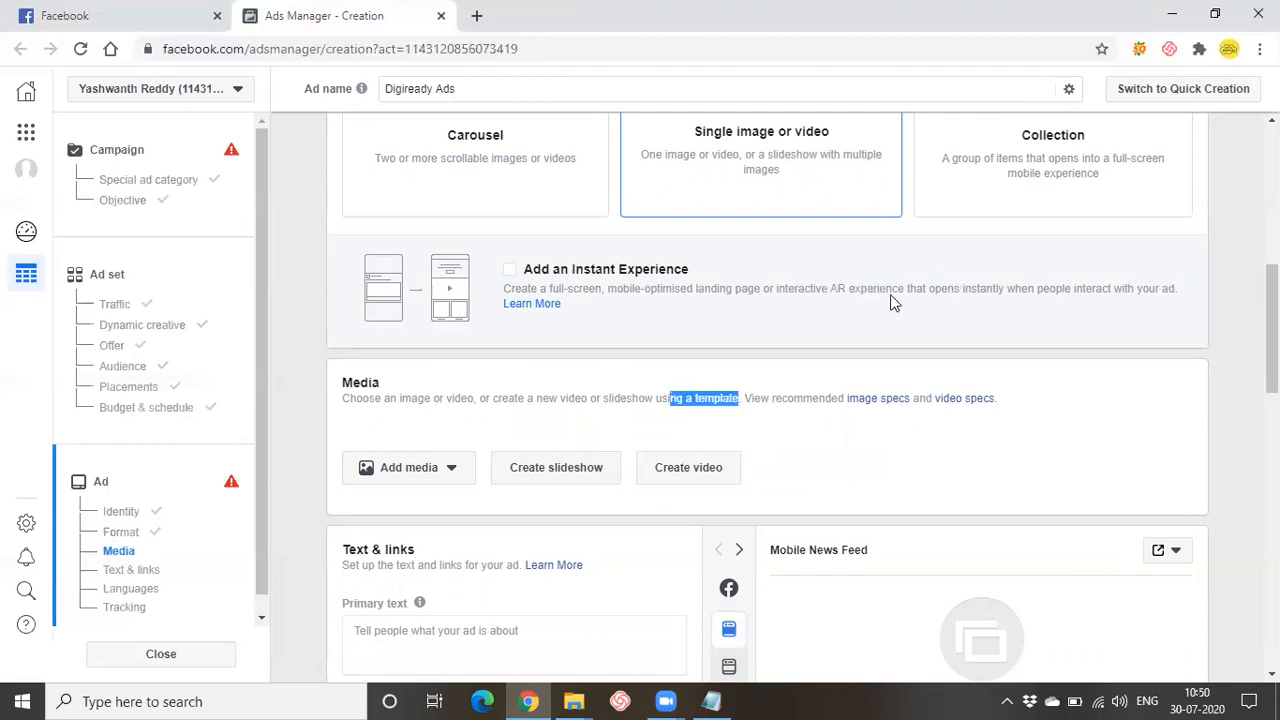
pyautogui.click(786, 479)
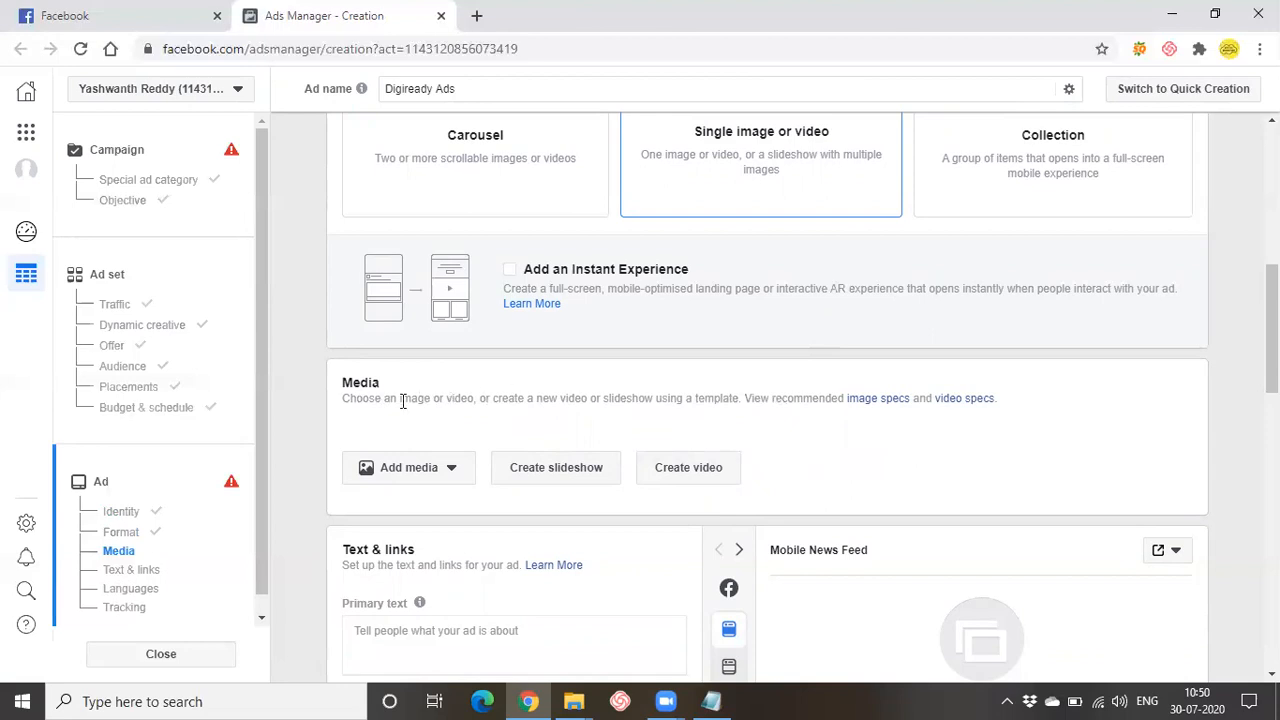
pyautogui.moveTo(402, 400); pyautogui.dragTo(736, 398)
pyautogui.click(886, 474)
# Step: Add an image to the ad by uploading the Blog picture from the Images folder
pyautogui.scroll(-2, 883, 472)
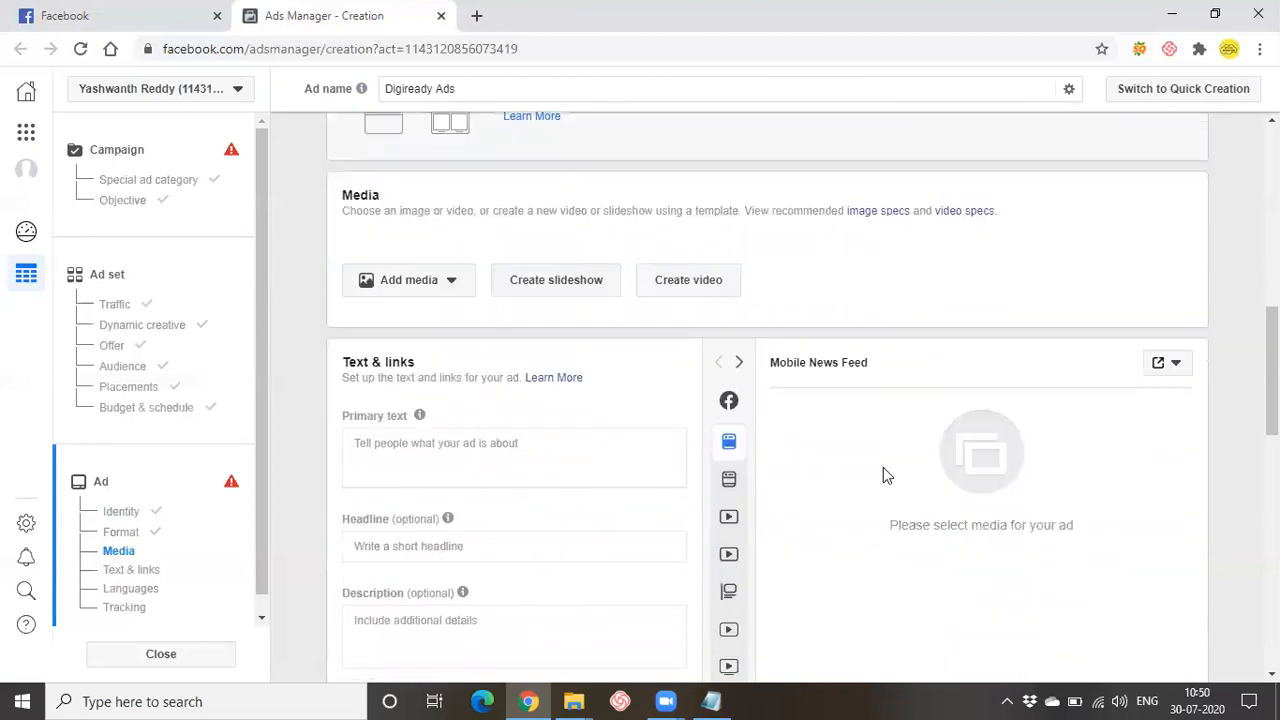
pyautogui.click(450, 290)
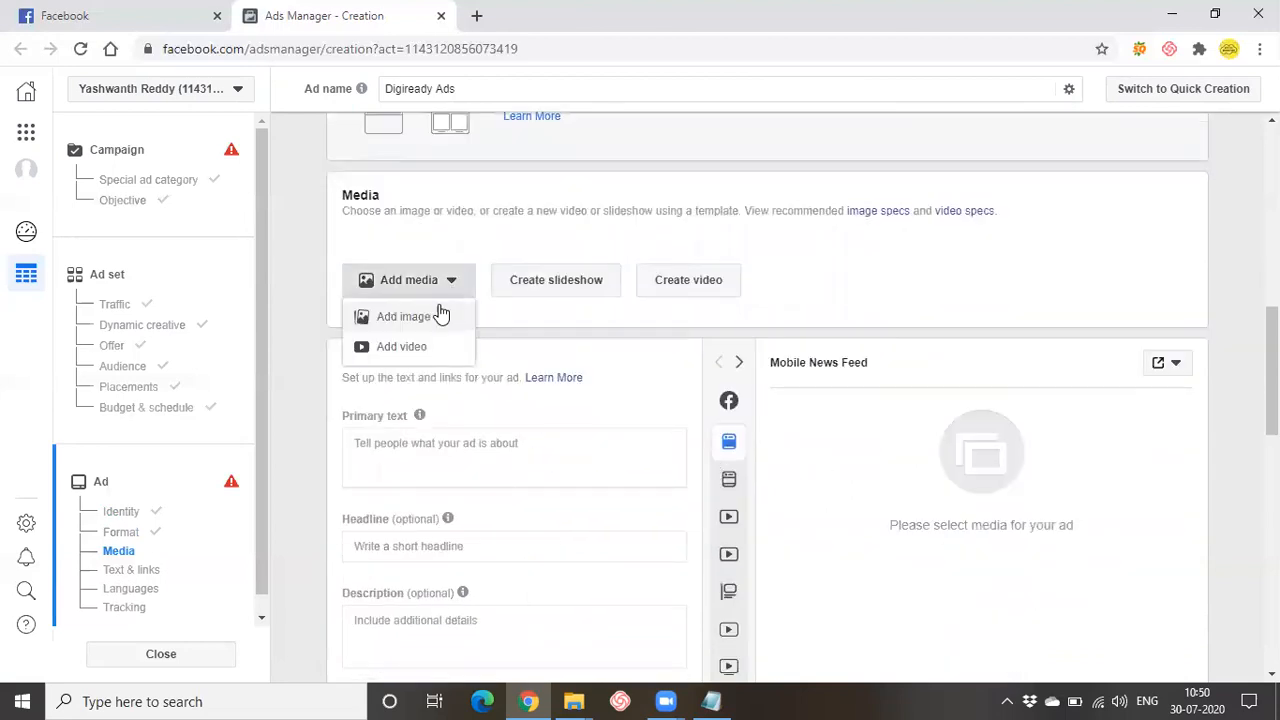
pyautogui.click(417, 318)
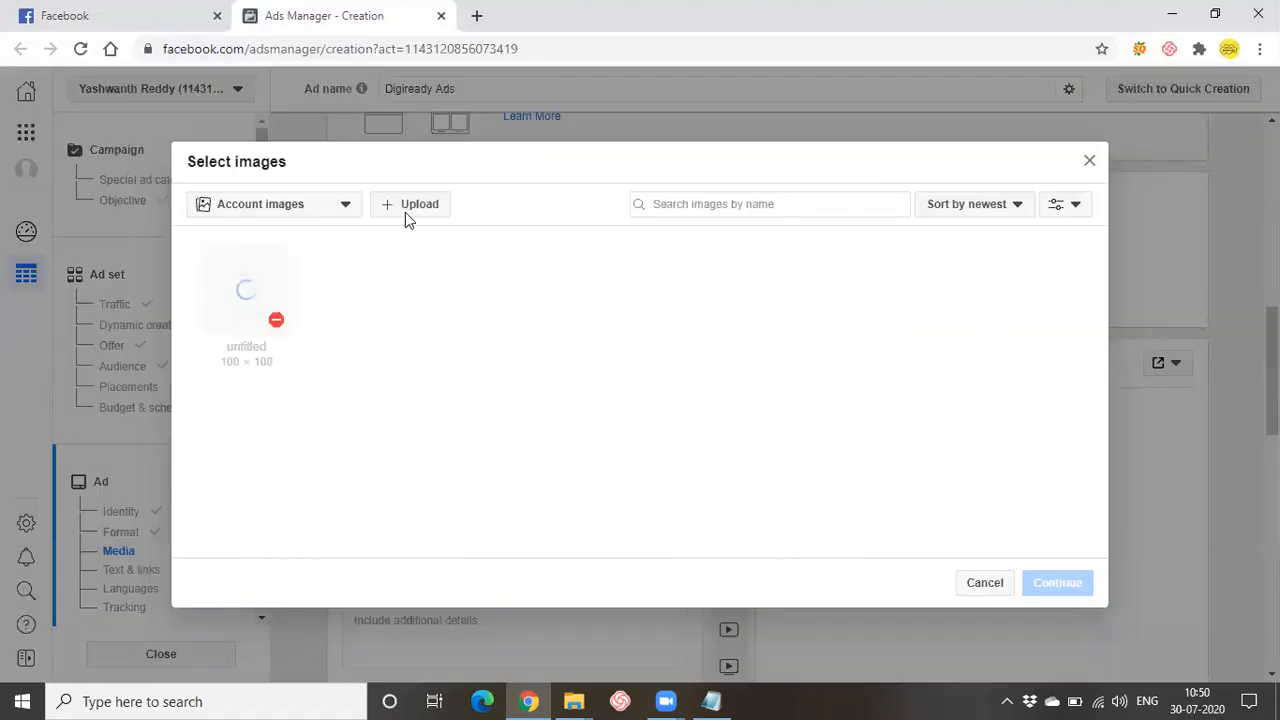
pyautogui.click(409, 207)
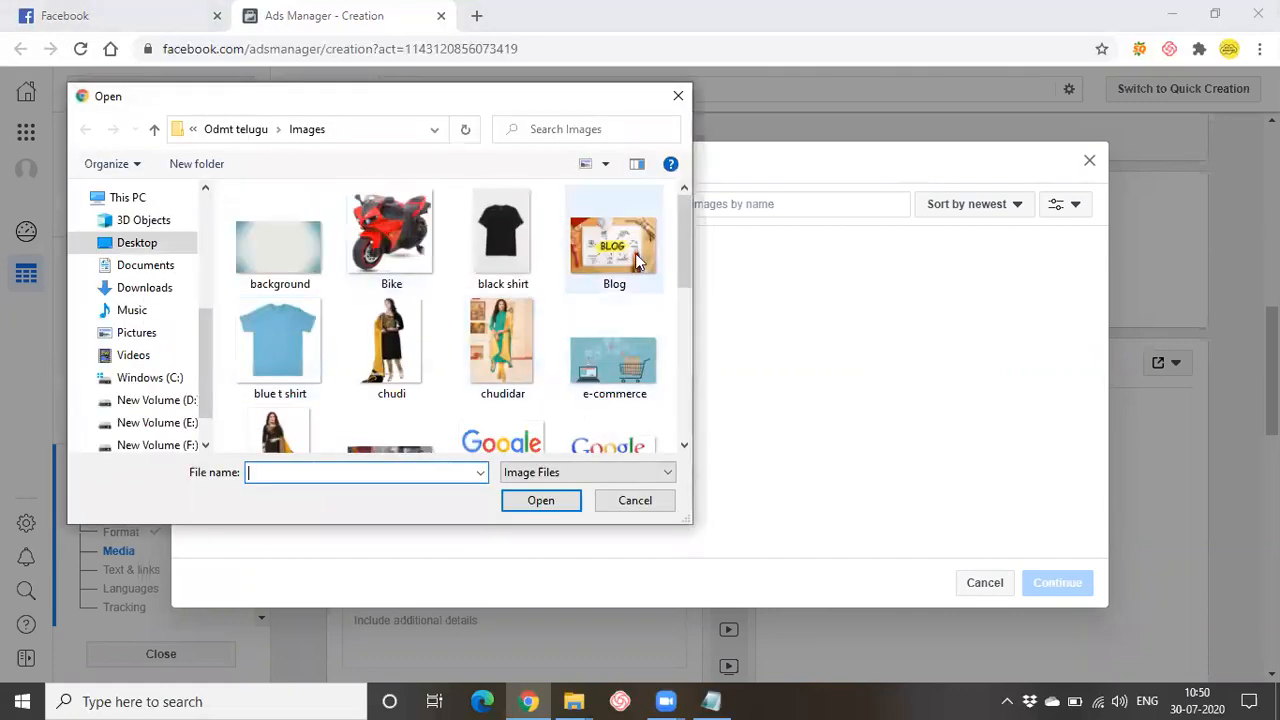
pyautogui.click(635, 253)
pyautogui.click(561, 507)
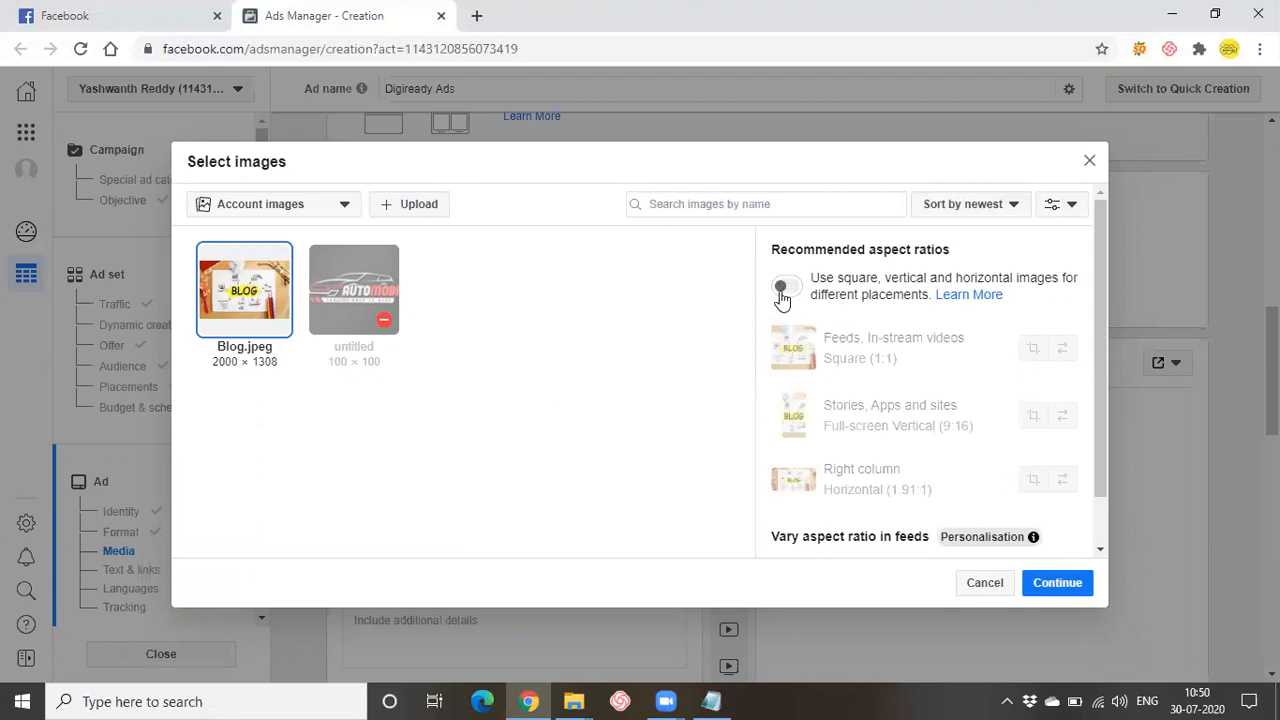
# Step: Enable square, vertical and horizontal versions of Blog.jpeg for different placements, check their previews, and accept the image selection
pyautogui.click(785, 289)
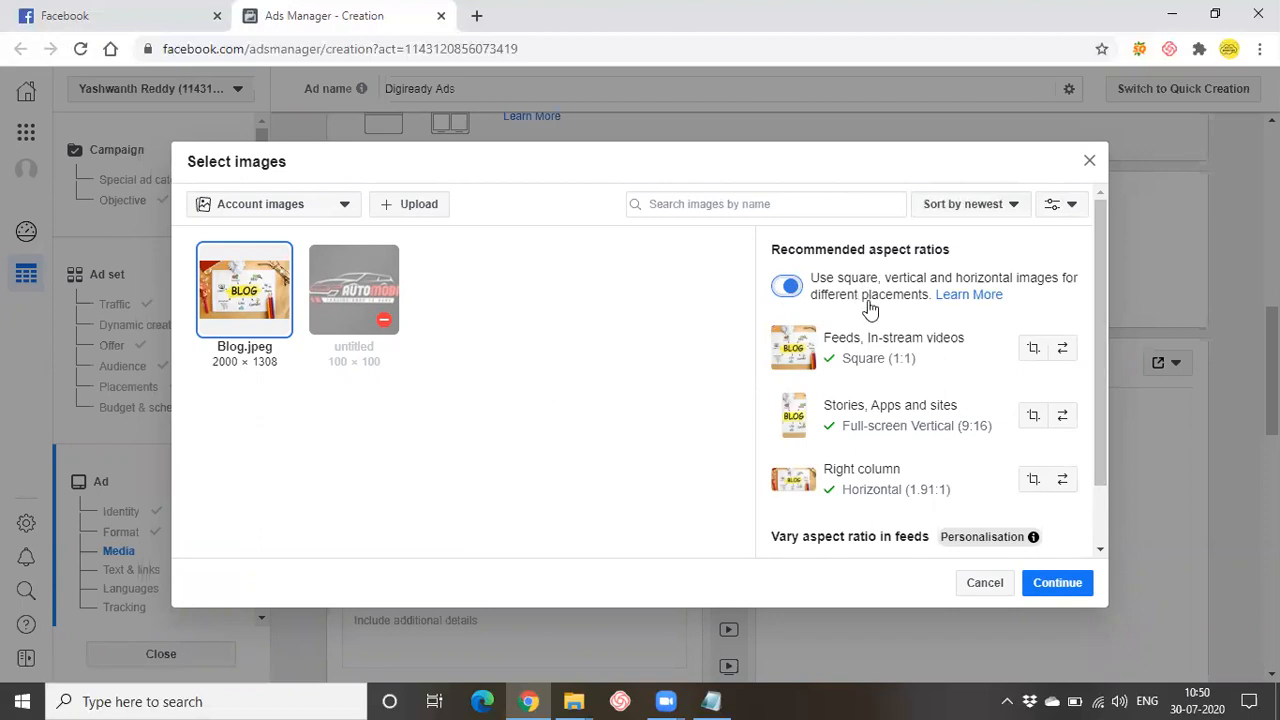
pyautogui.moveTo(836, 432)
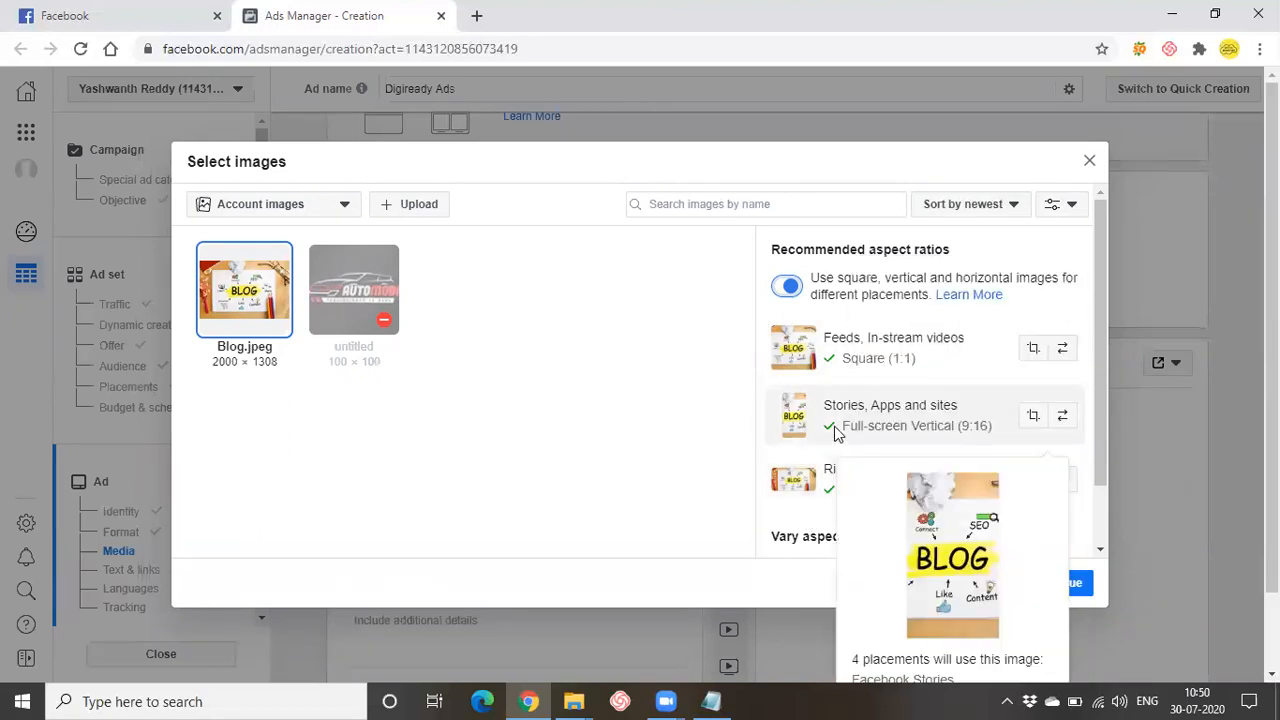
pyautogui.moveTo(988, 500)
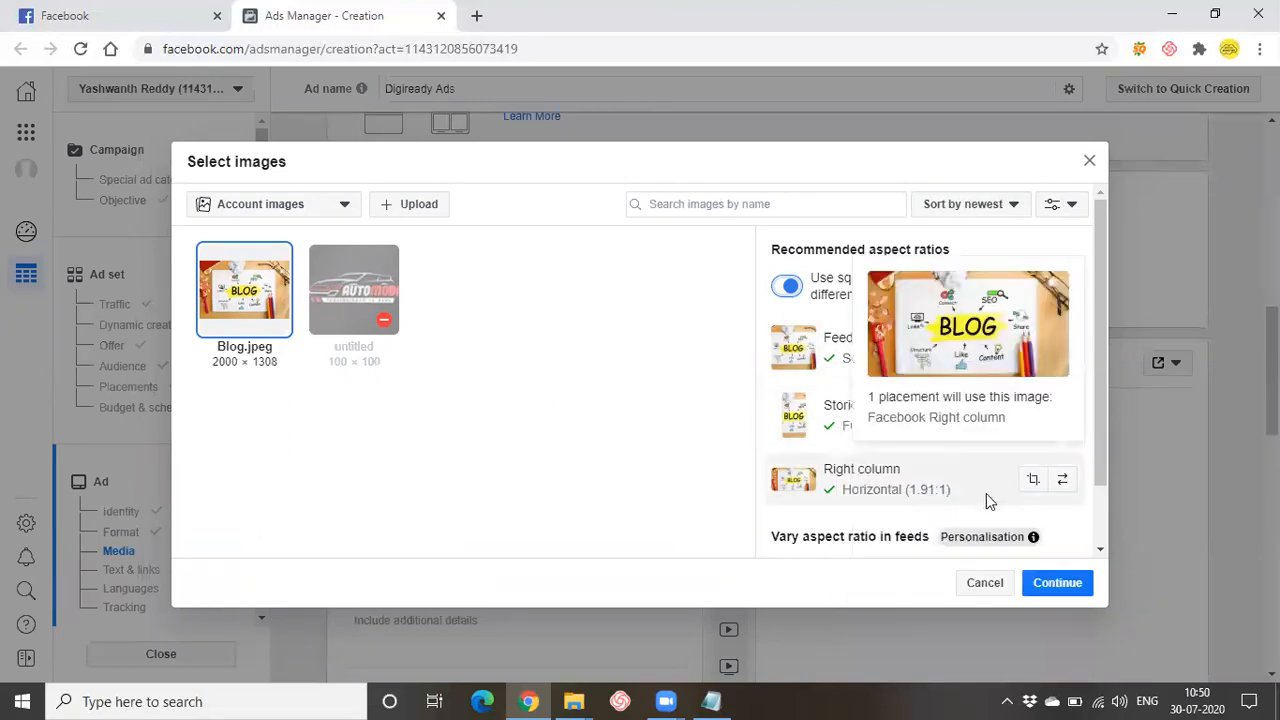
pyautogui.scroll(-2, 951, 489)
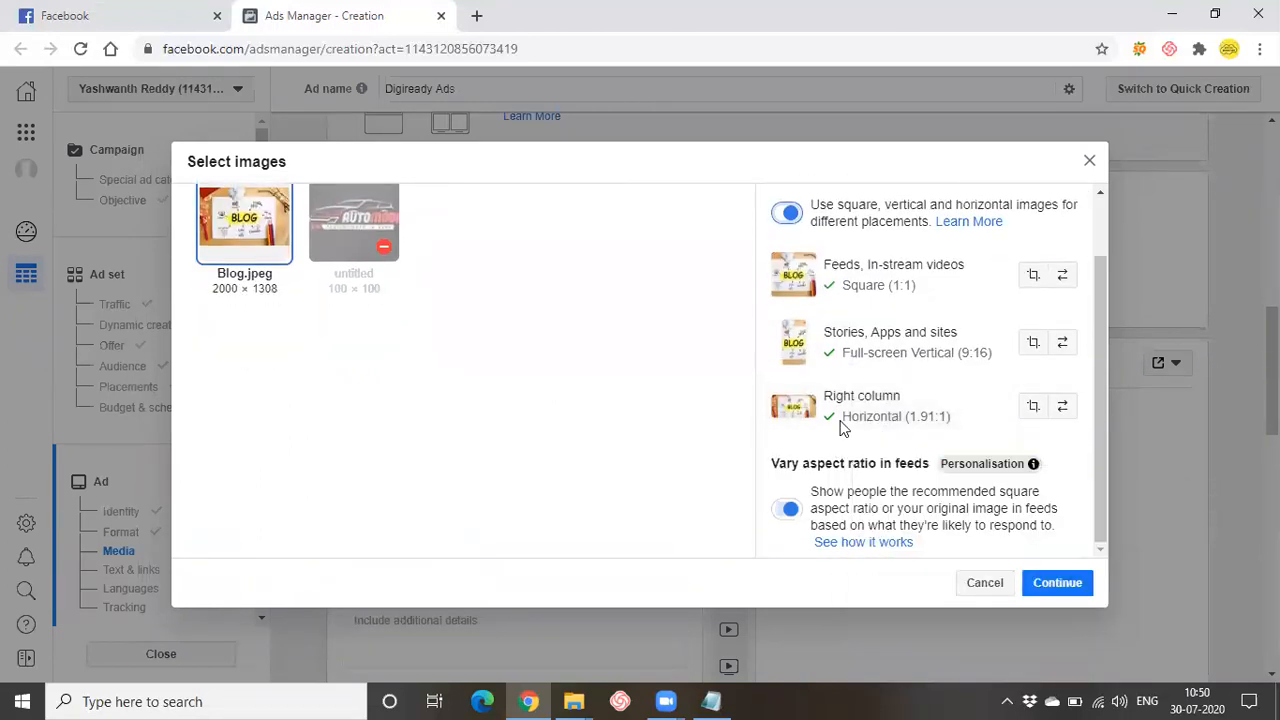
pyautogui.moveTo(883, 260)
pyautogui.click(1045, 585)
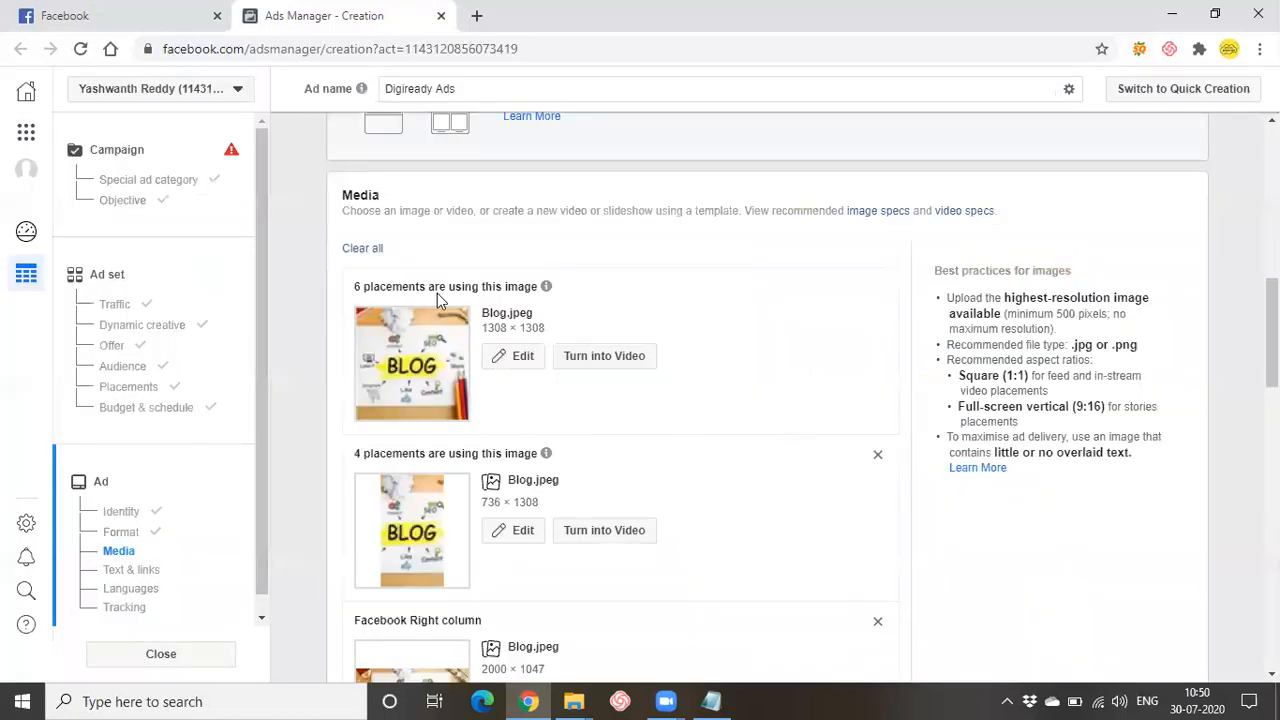
# Step: Review which placements use each Blog.jpeg version and look through the placement groups and single placements available for editing
pyautogui.moveTo(546, 286)
pyautogui.scroll(-2, 572, 573)
pyautogui.scroll(-2, 572, 574)
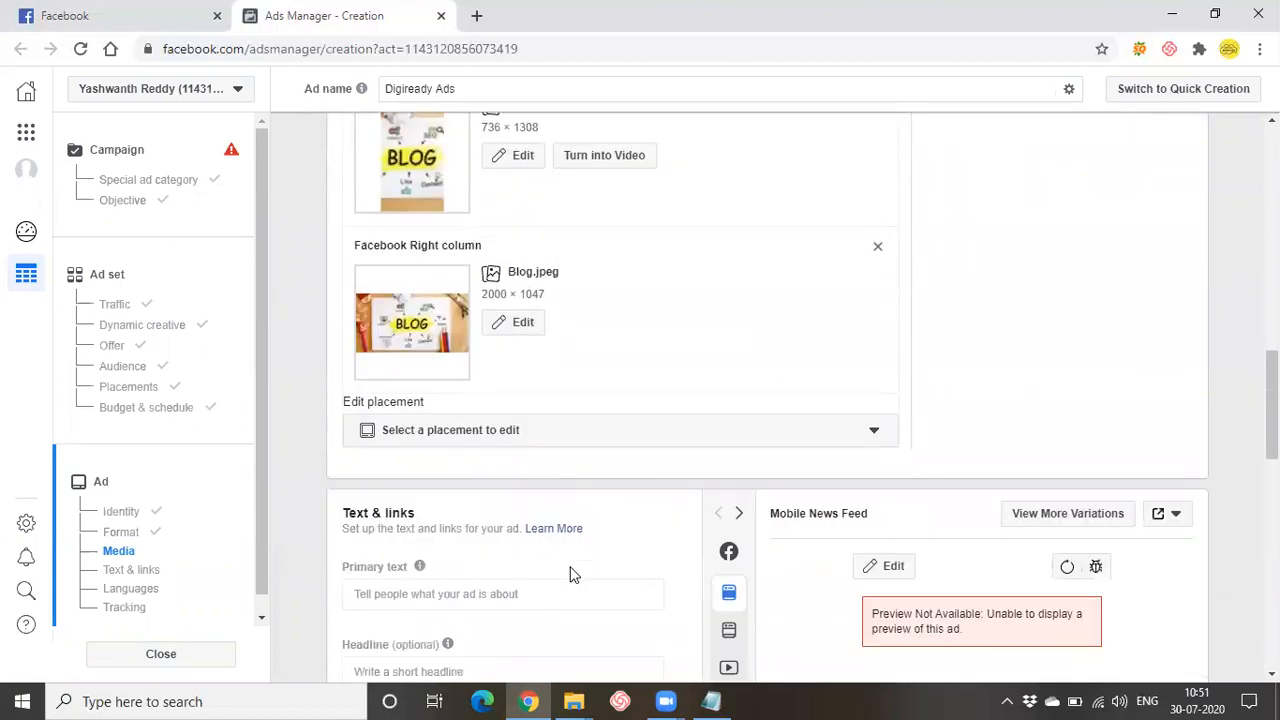
pyautogui.click(553, 431)
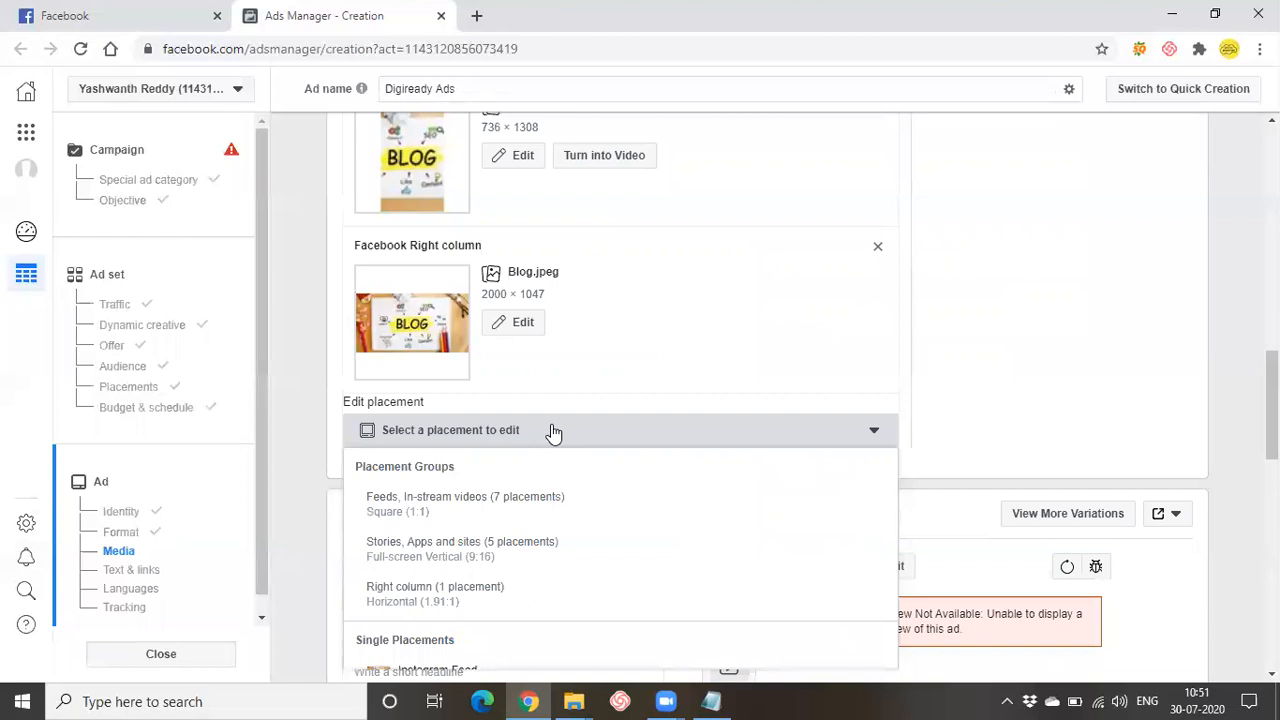
pyautogui.scroll(-2, 553, 432)
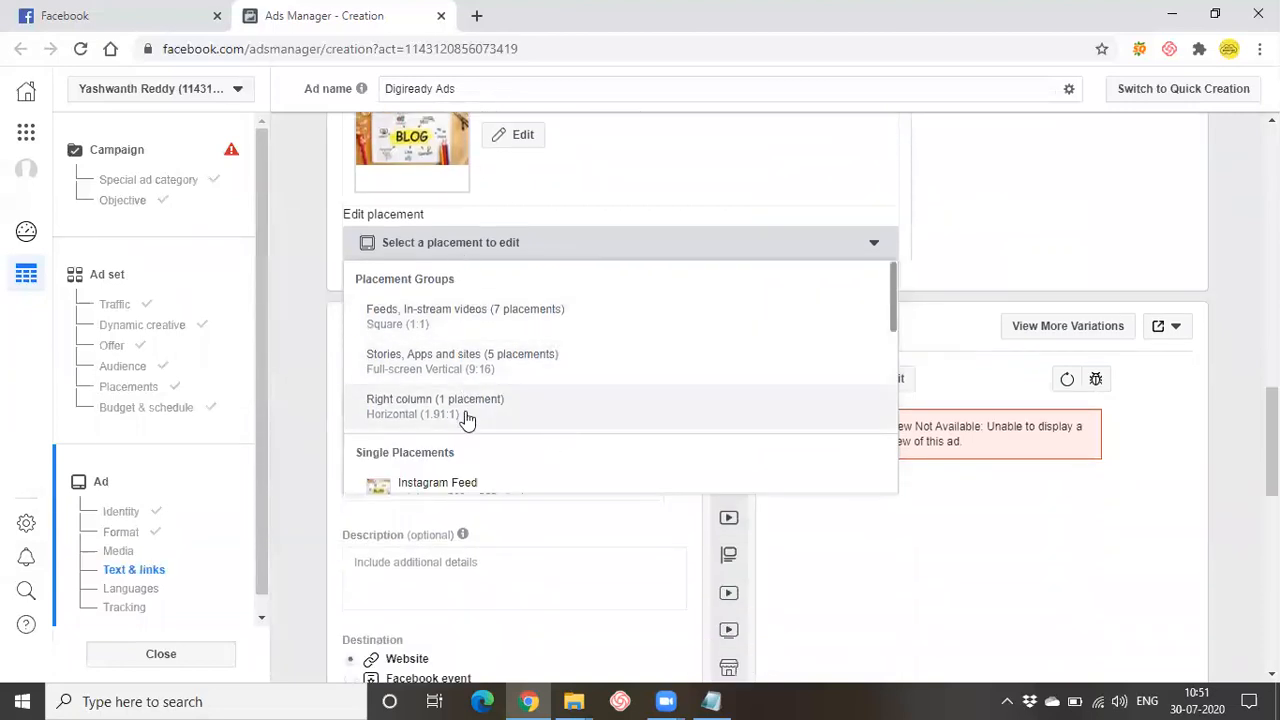
pyautogui.scroll(-2, 520, 432)
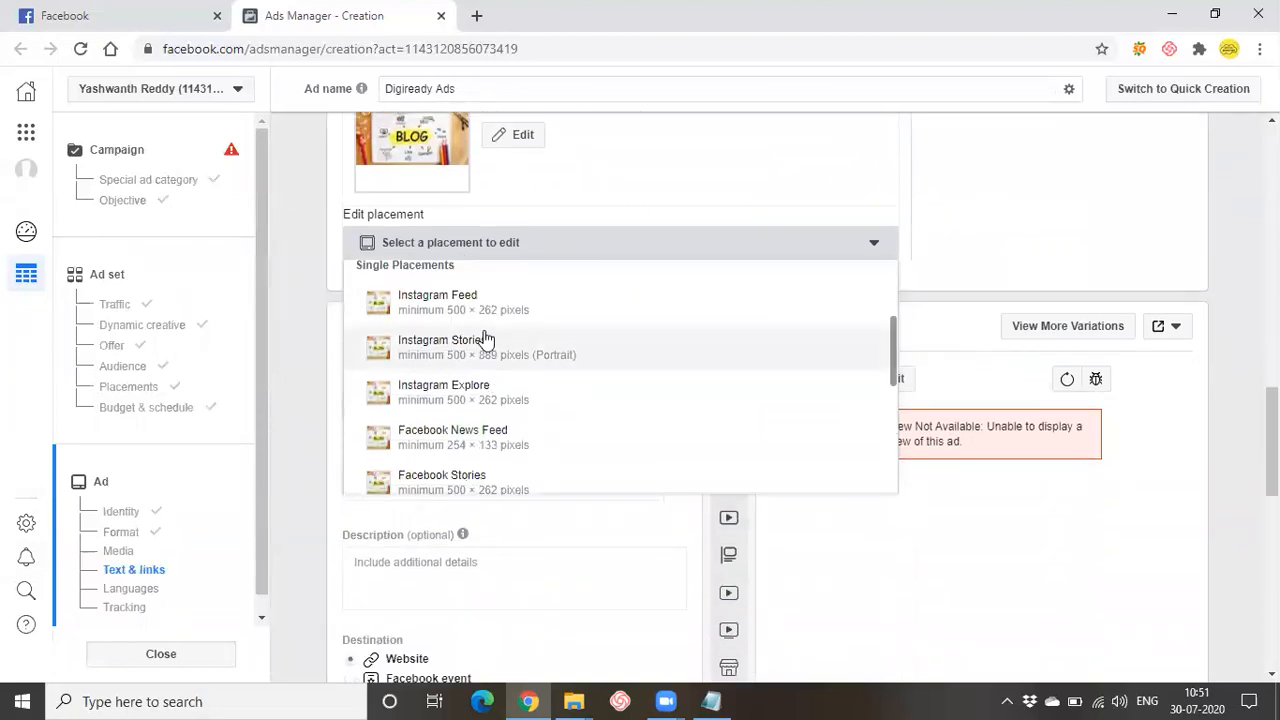
pyautogui.click(858, 248)
# Step: Check the ad preview for Desktop News Feed, and switch the preview to Desktop right column
pyautogui.scroll(-1, 598, 380)
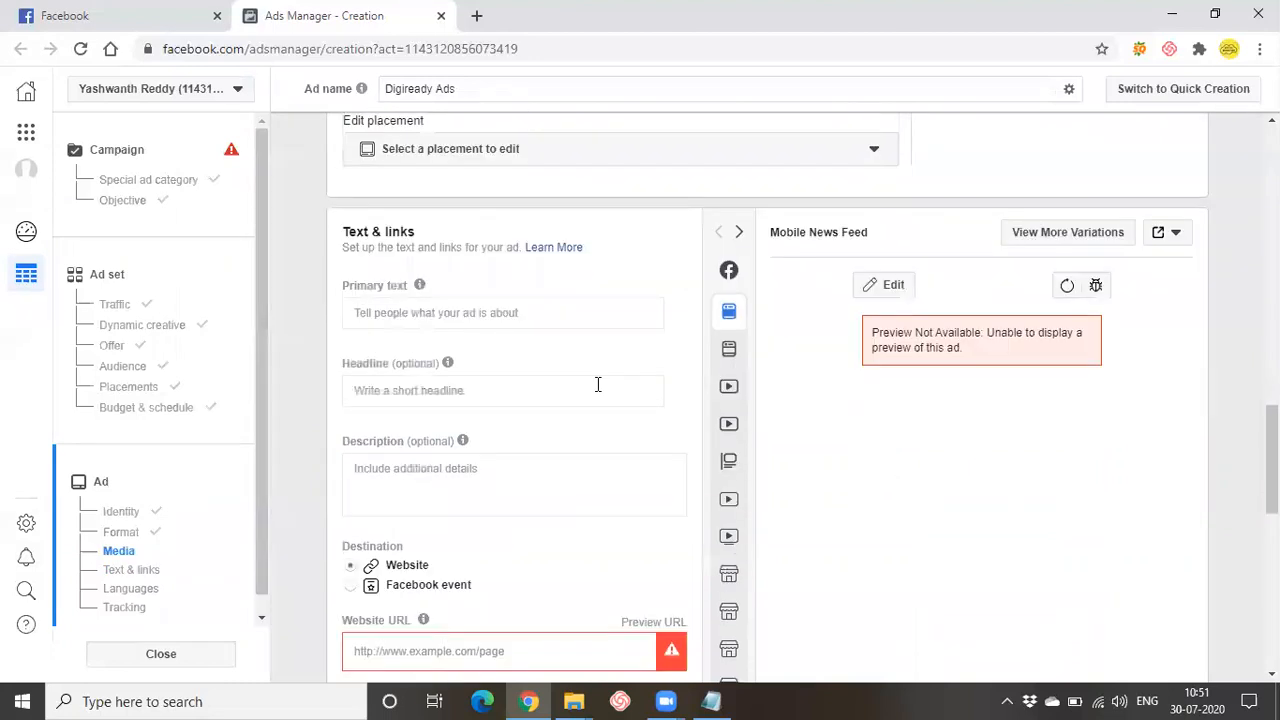
pyautogui.scroll(-1, 598, 384)
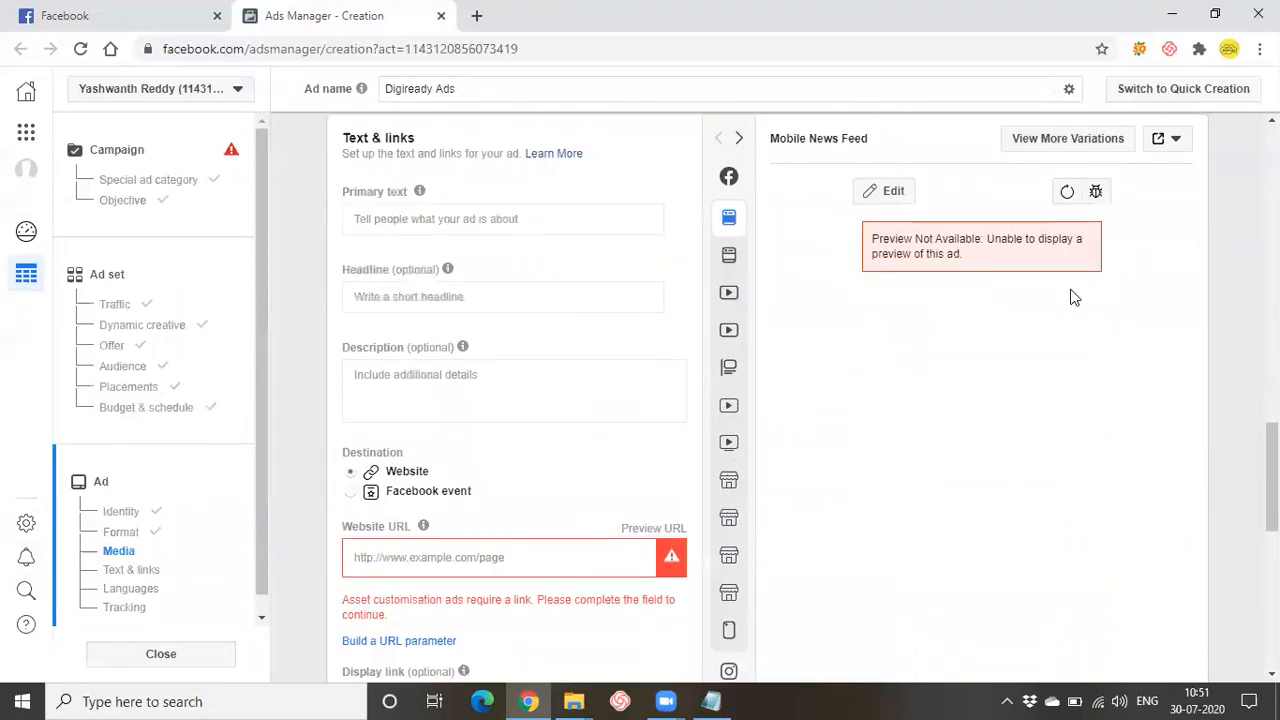
pyautogui.click(496, 218)
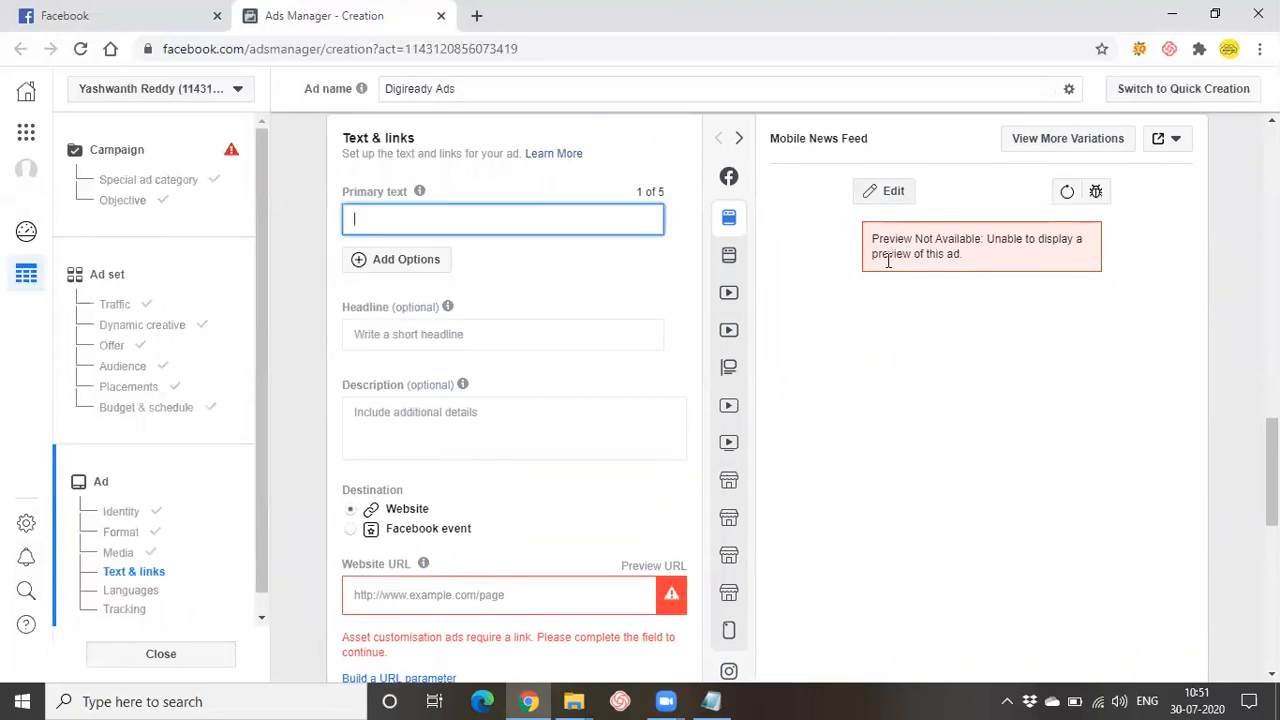
pyautogui.click(740, 262)
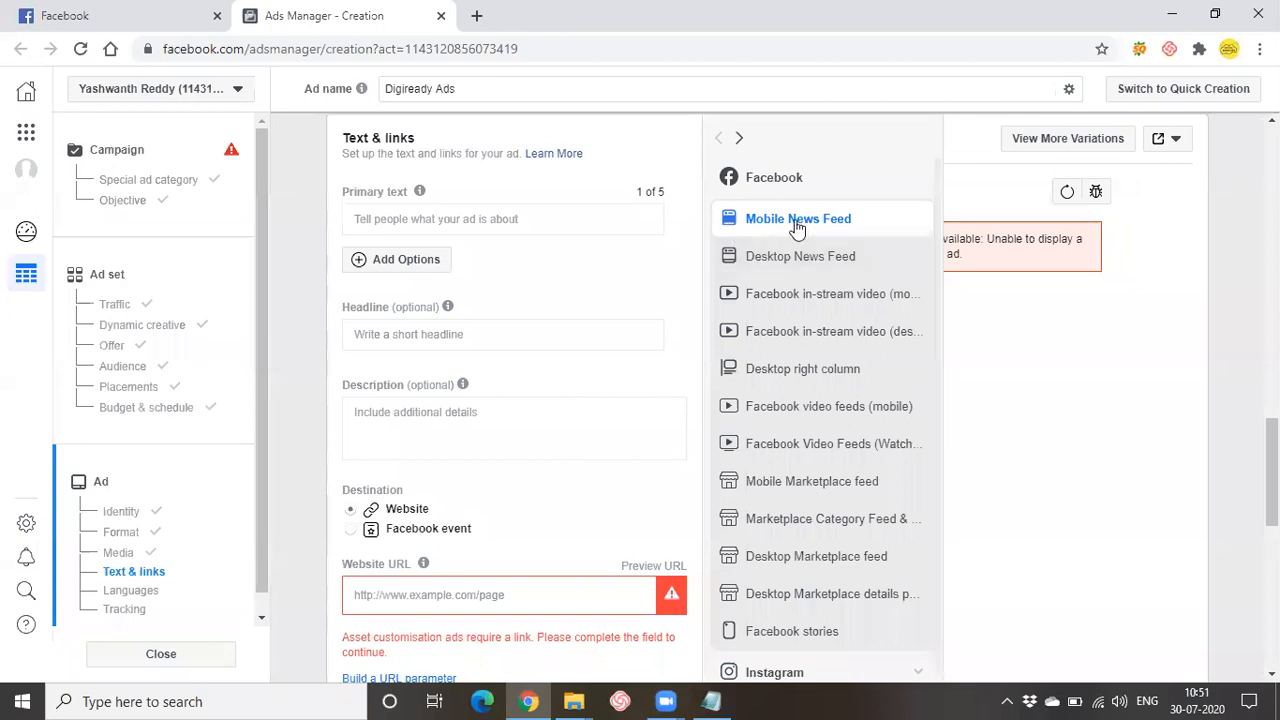
pyautogui.click(797, 256)
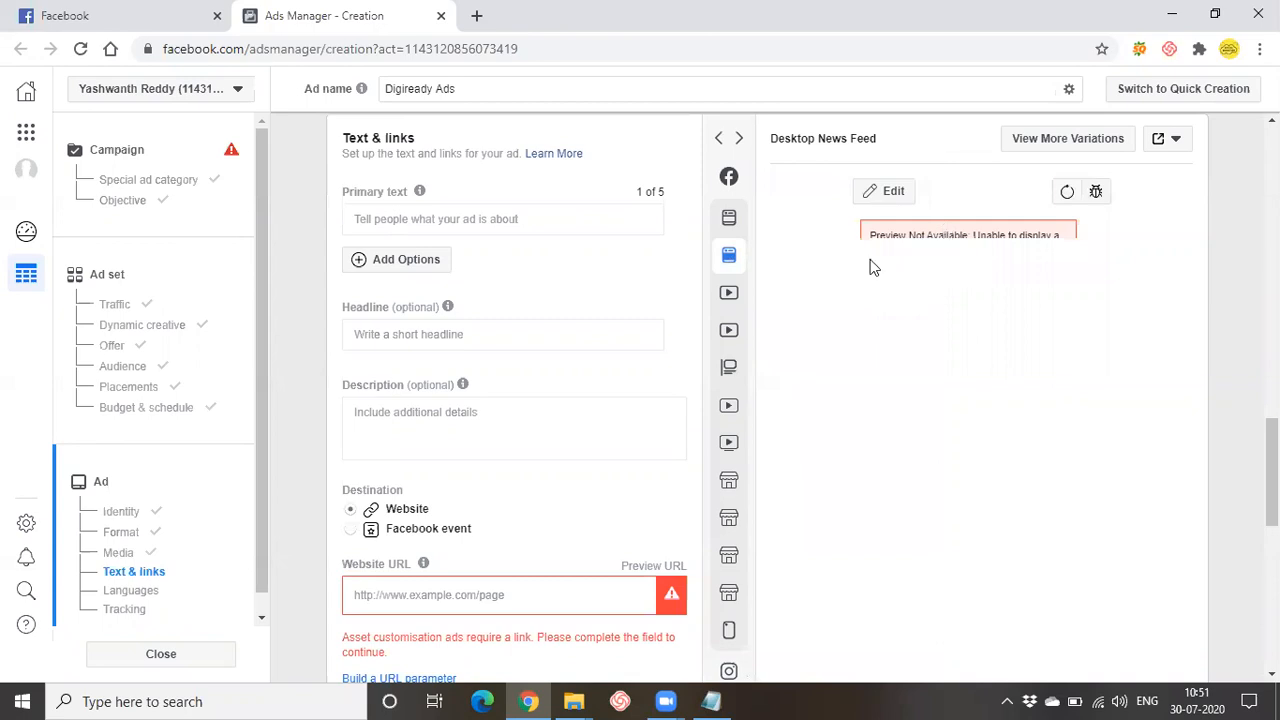
pyautogui.moveTo(726, 313)
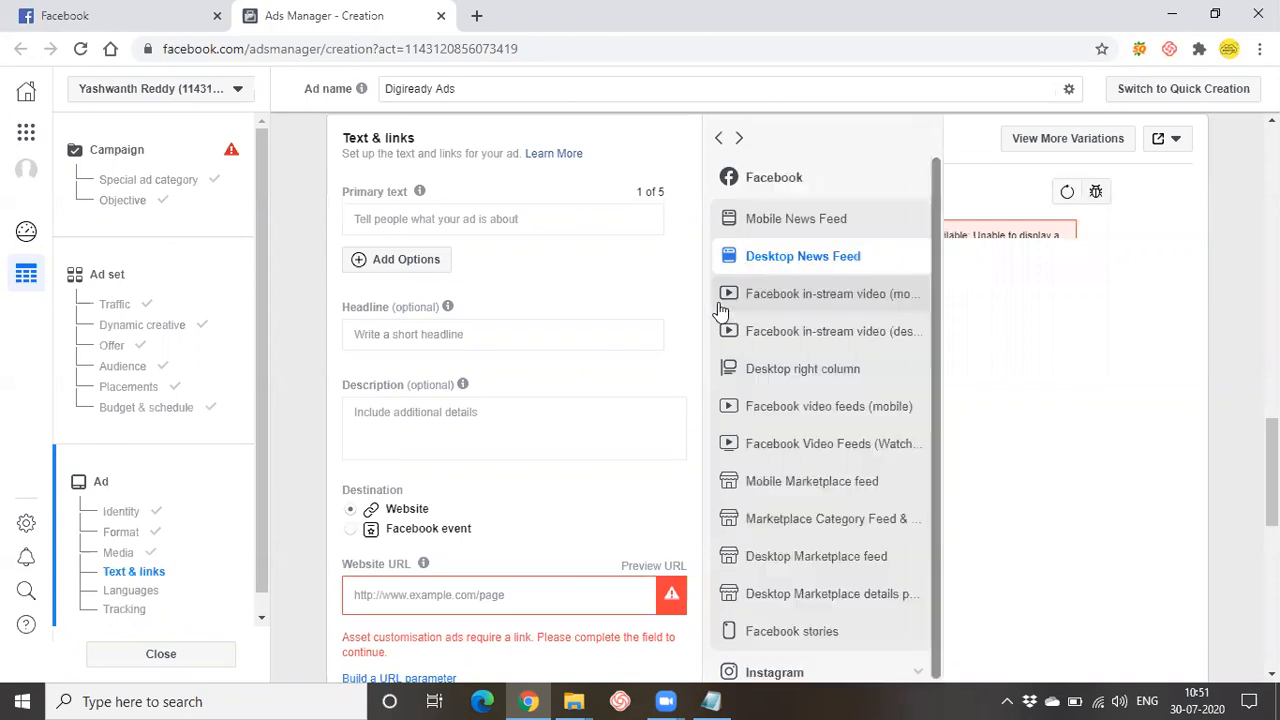
pyautogui.click(821, 368)
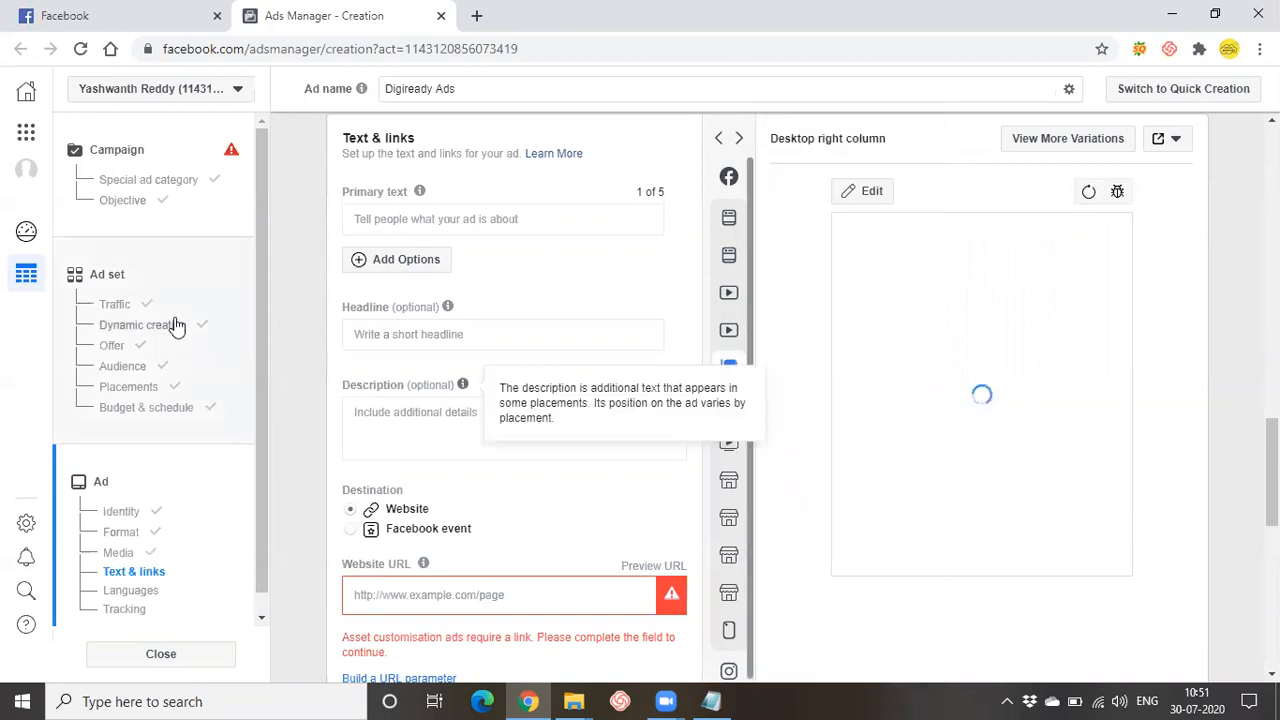
# Step: Enter "Learn Digital Marketing" as the ad's primary text
pyautogui.click(472, 219)
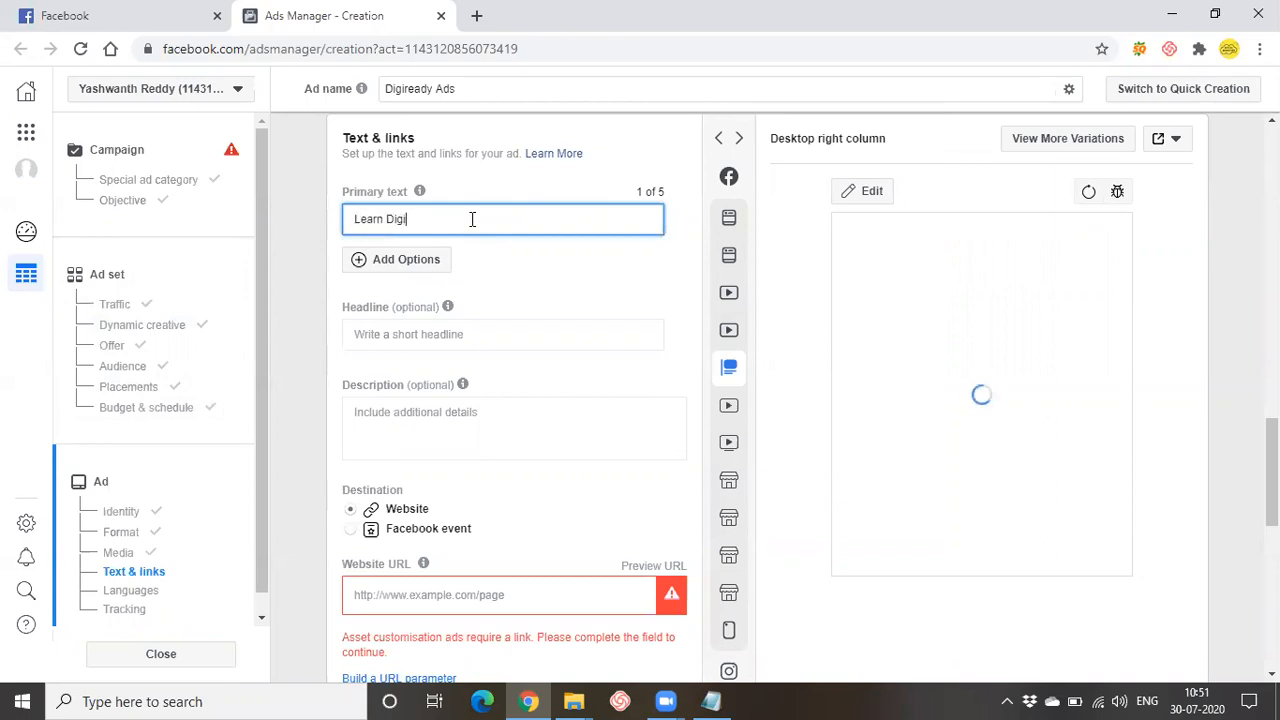
pyautogui.write('Learn Digital Ma')
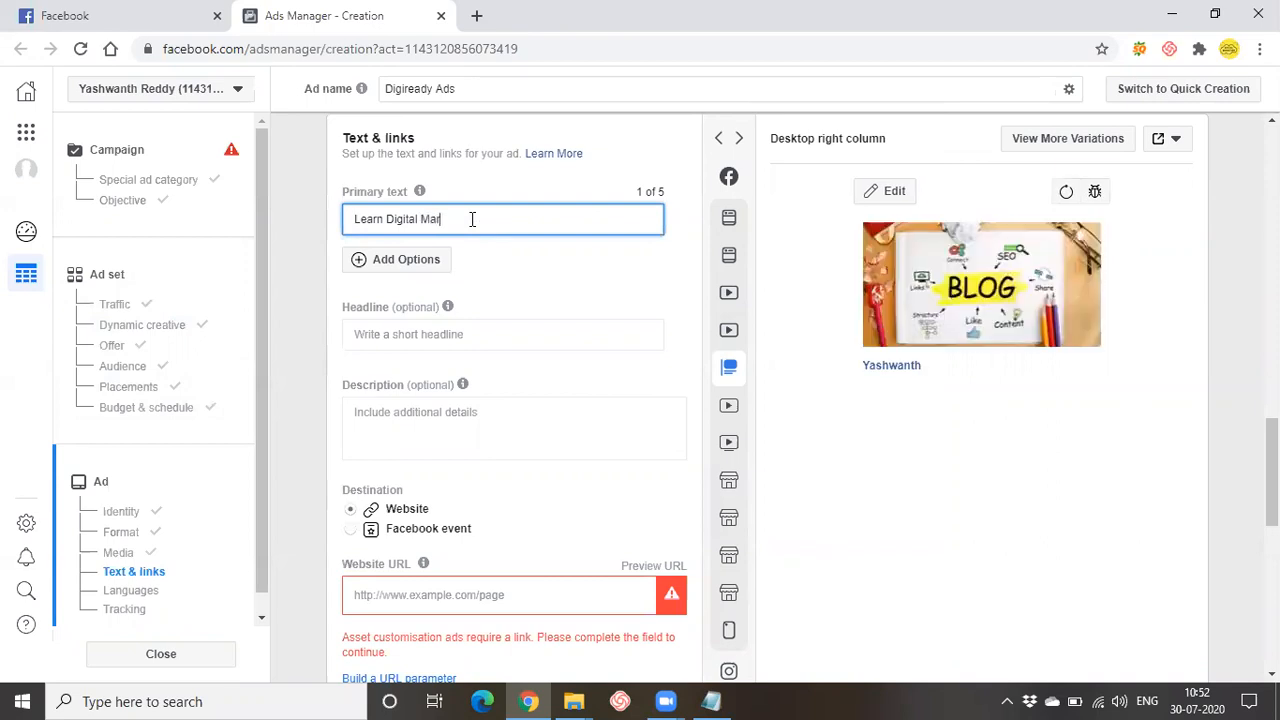
pyautogui.write('rke')
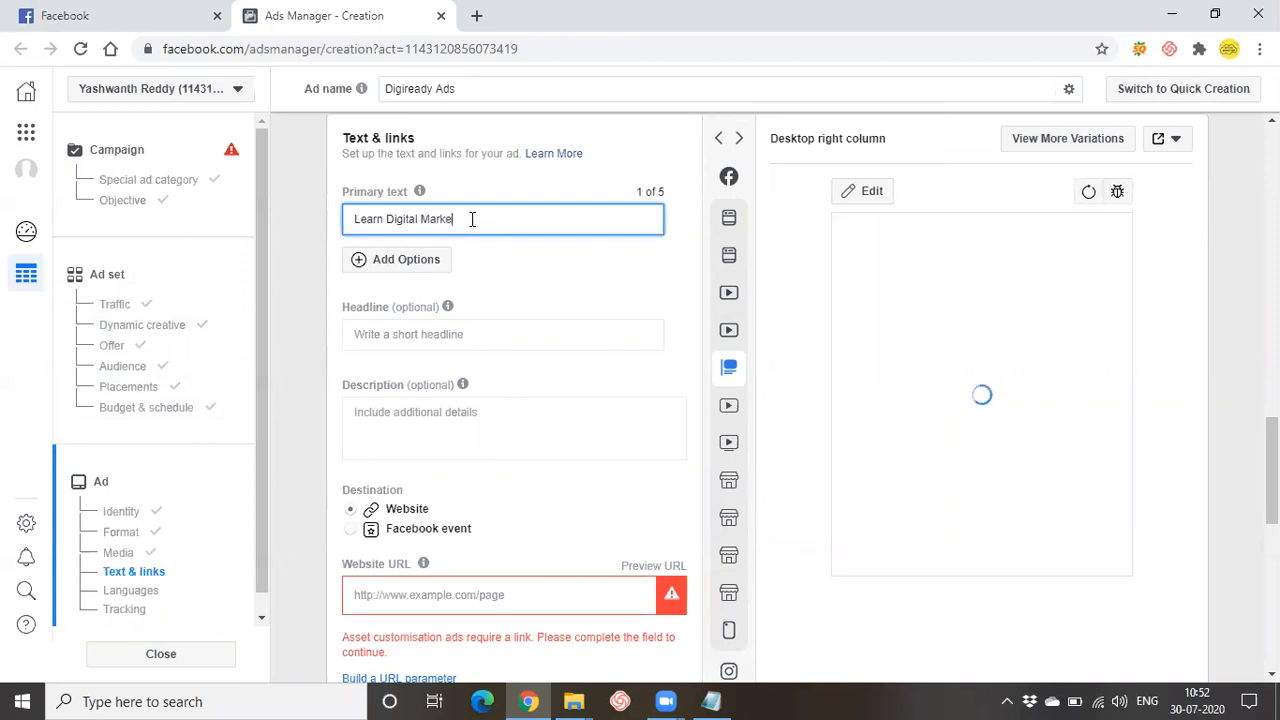
pyautogui.write('ting')
# Step: Set the ad's headline to "Online Digital Marketing trainings", reusing the words "Digital Marketing" from the primary text, and keep a single primary text option
pyautogui.click(391, 339)
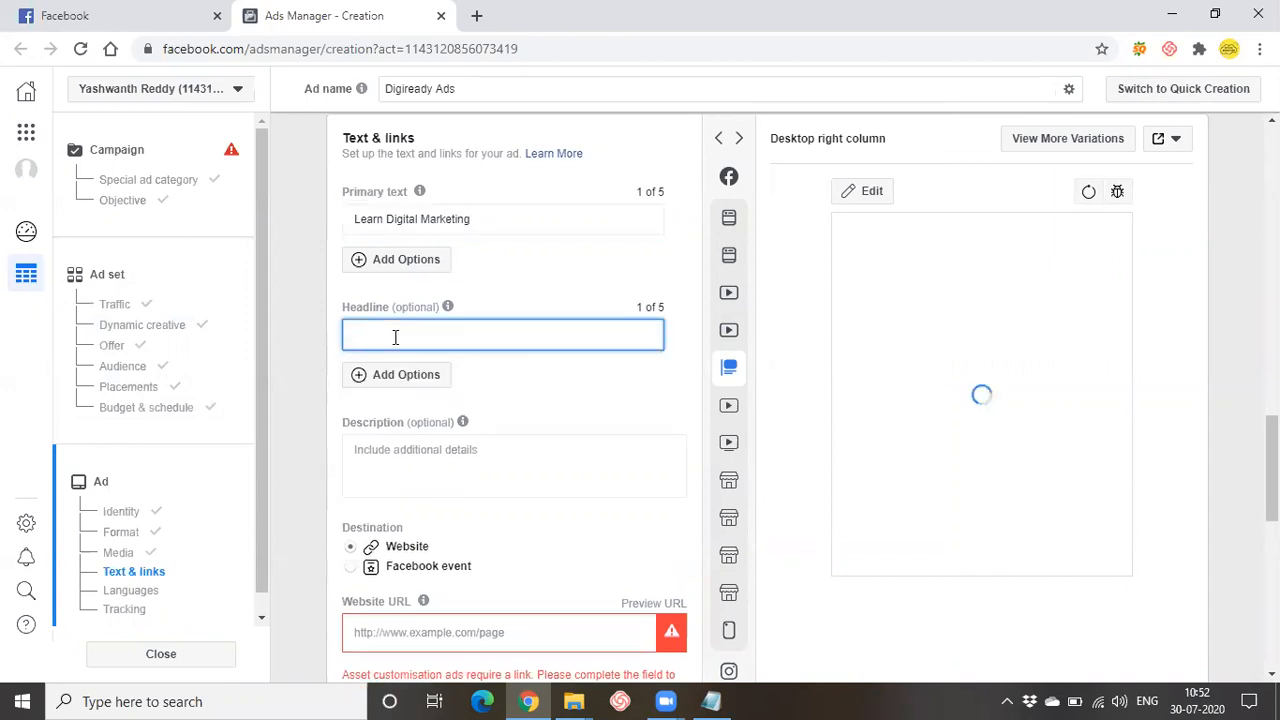
pyautogui.moveTo(387, 219); pyautogui.dragTo(500, 218)
pyautogui.hotkey('ctrl', 'c')
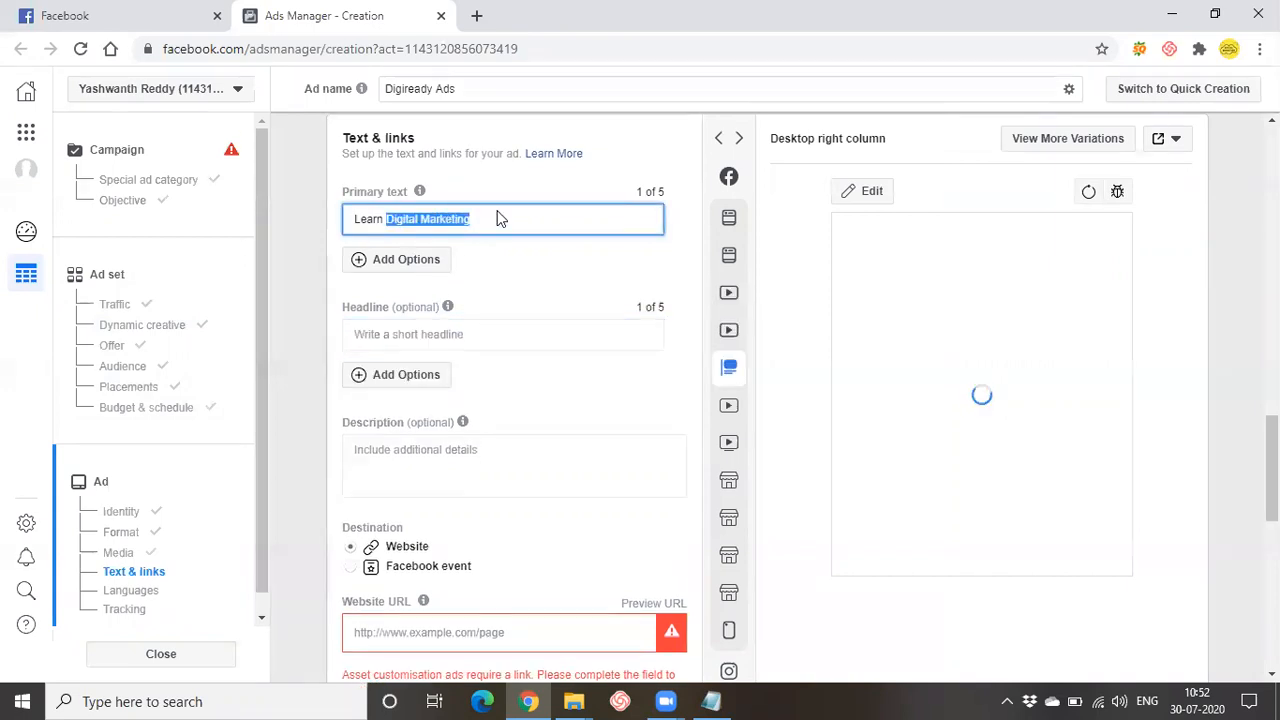
pyautogui.click(520, 340)
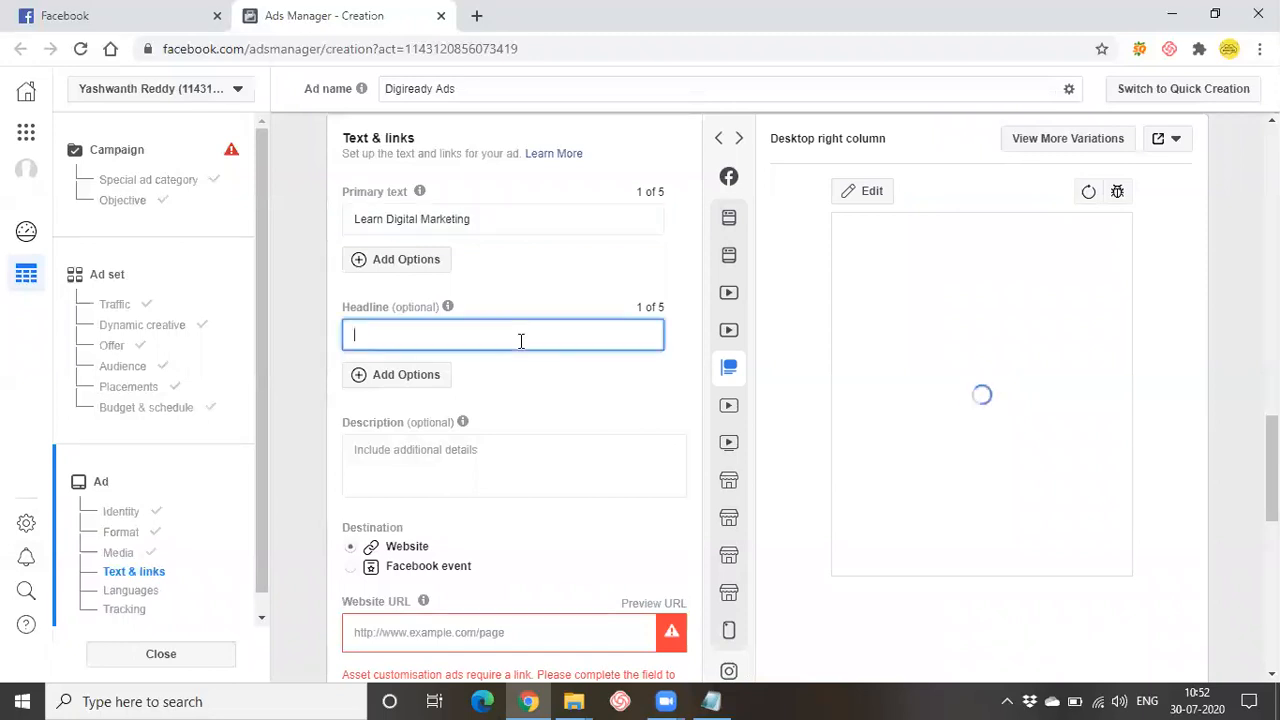
pyautogui.hotkey('ctrl', 'v')
pyautogui.write('tra')
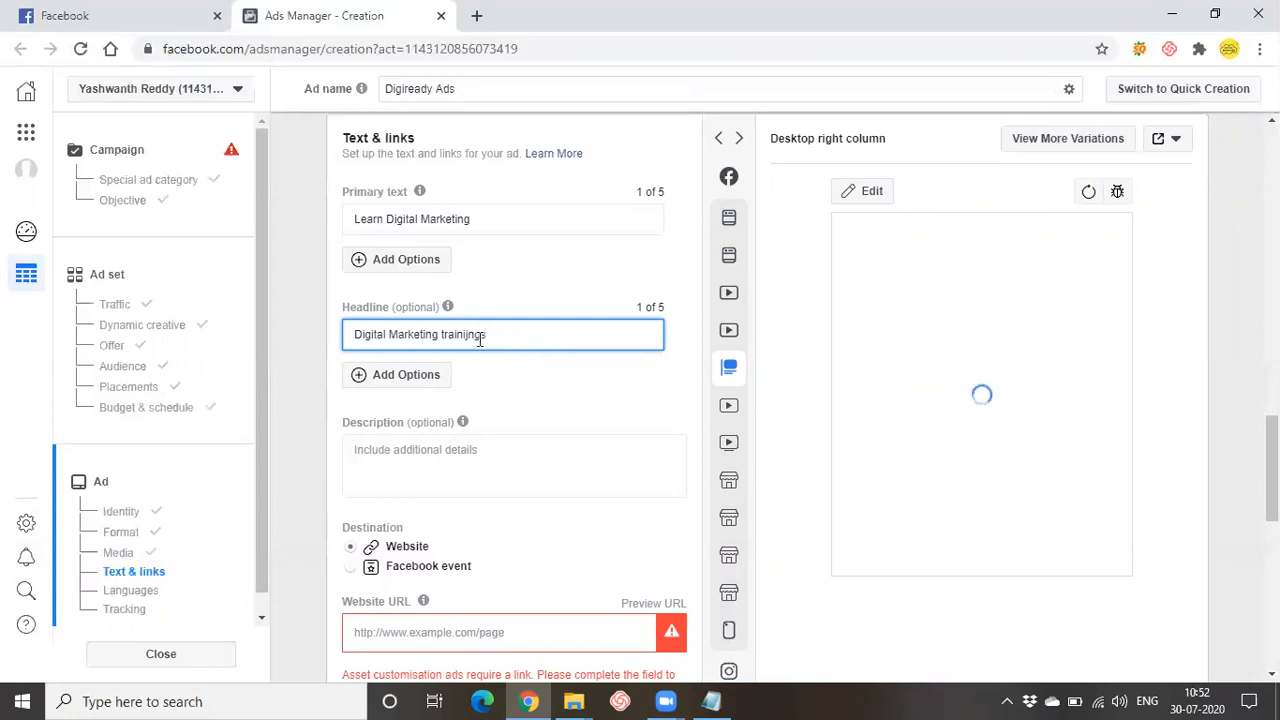
pyautogui.press('BackSpace')
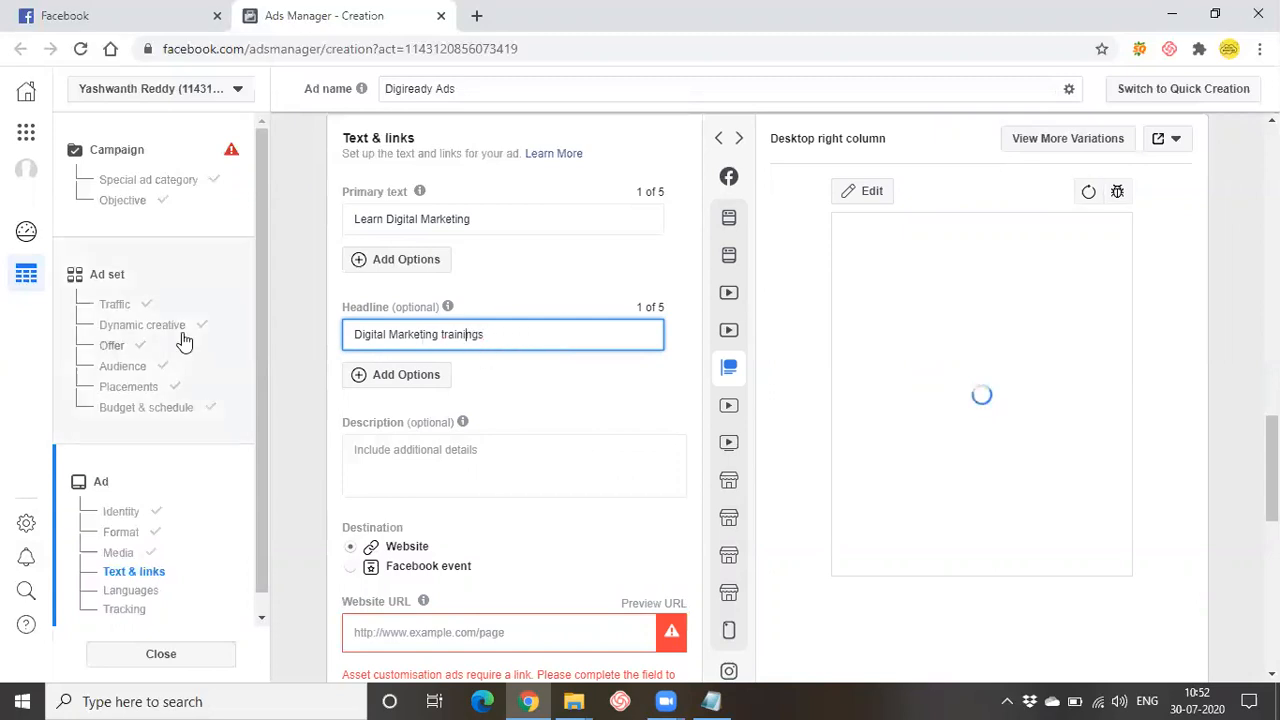
pyautogui.click(356, 335)
pyautogui.write('Online')
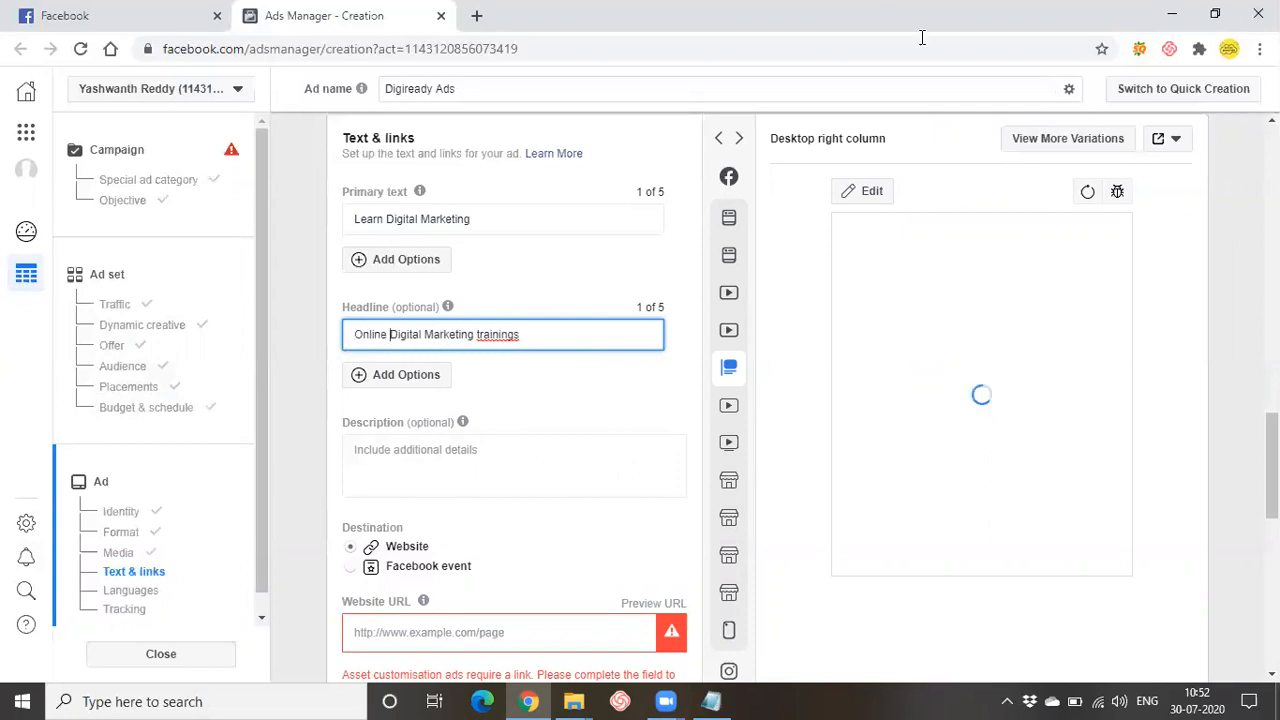
pyautogui.click(360, 266)
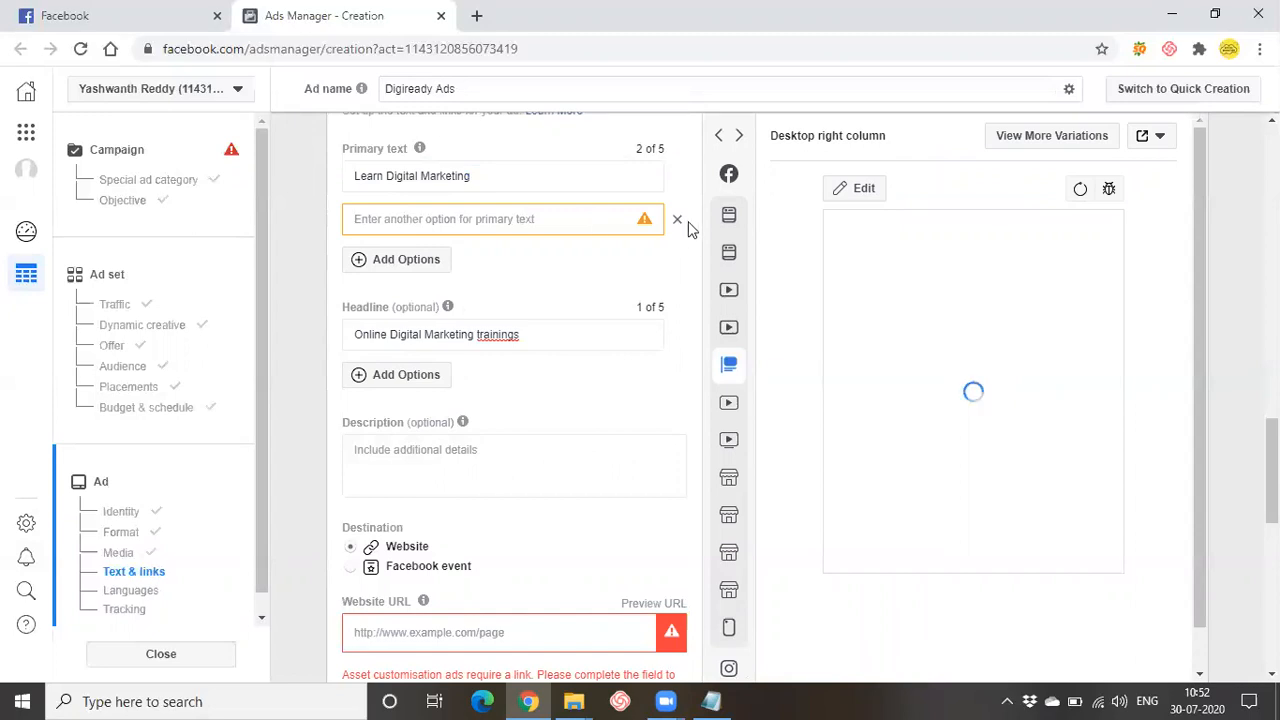
pyautogui.click(677, 222)
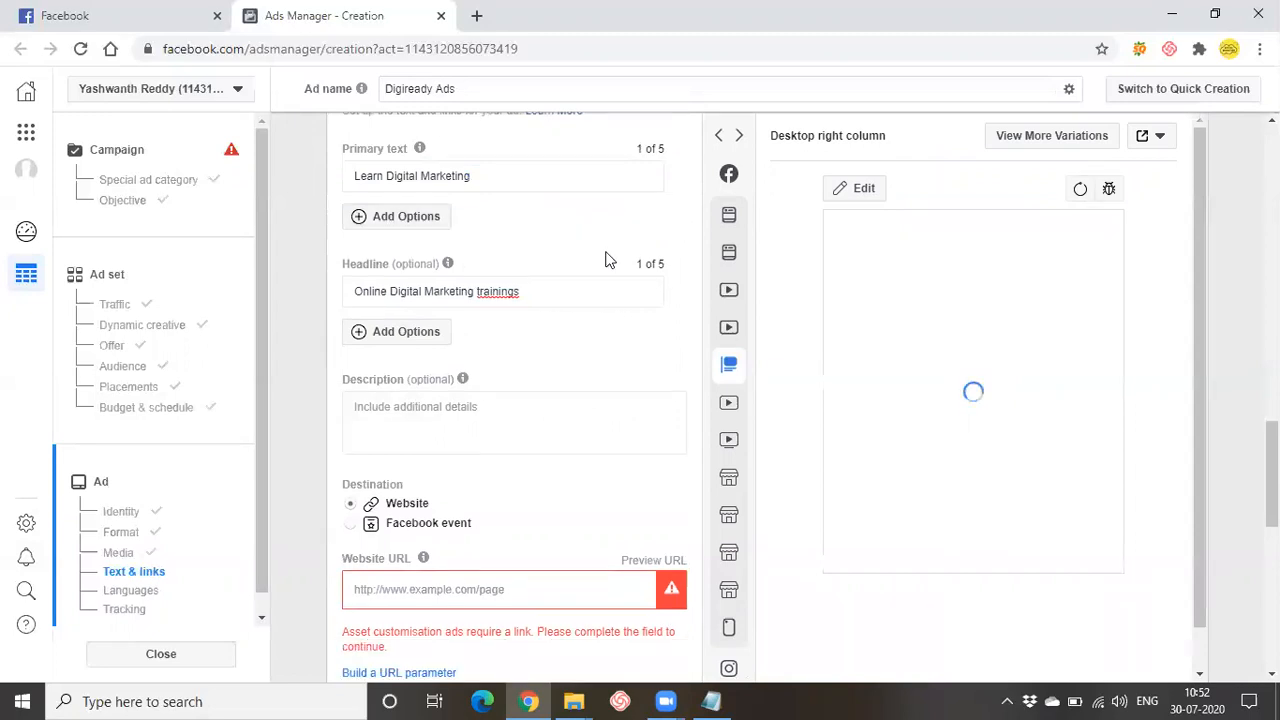
# Step: Enter "Learn Digital marketing and promote youur business" as the ad's description
pyautogui.click(425, 410)
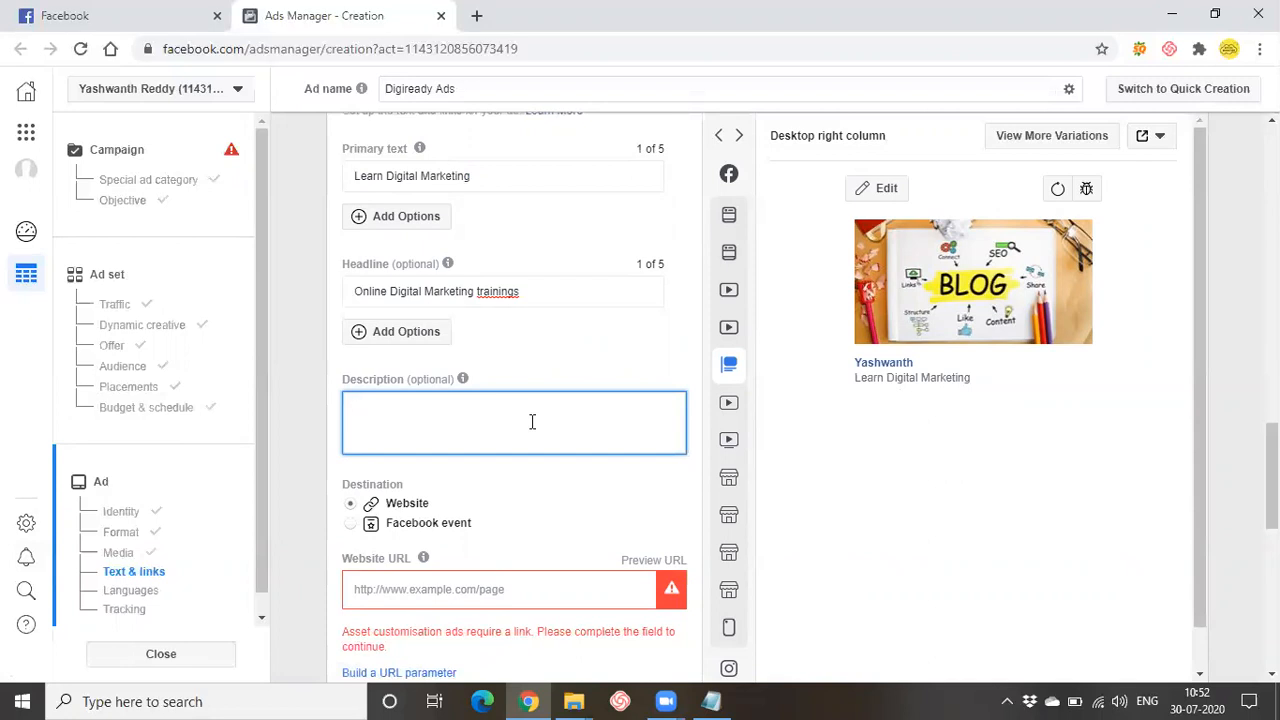
pyautogui.write('arn Digital marketing and p')
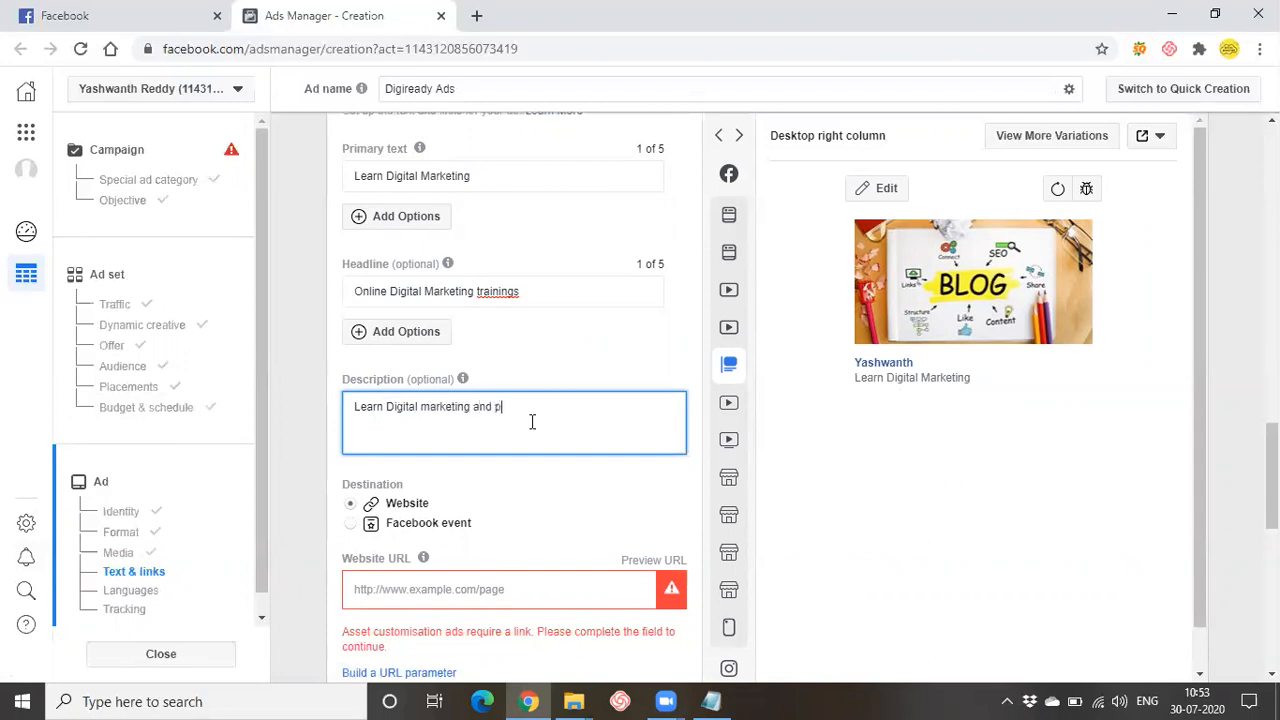
pyautogui.write('romo')
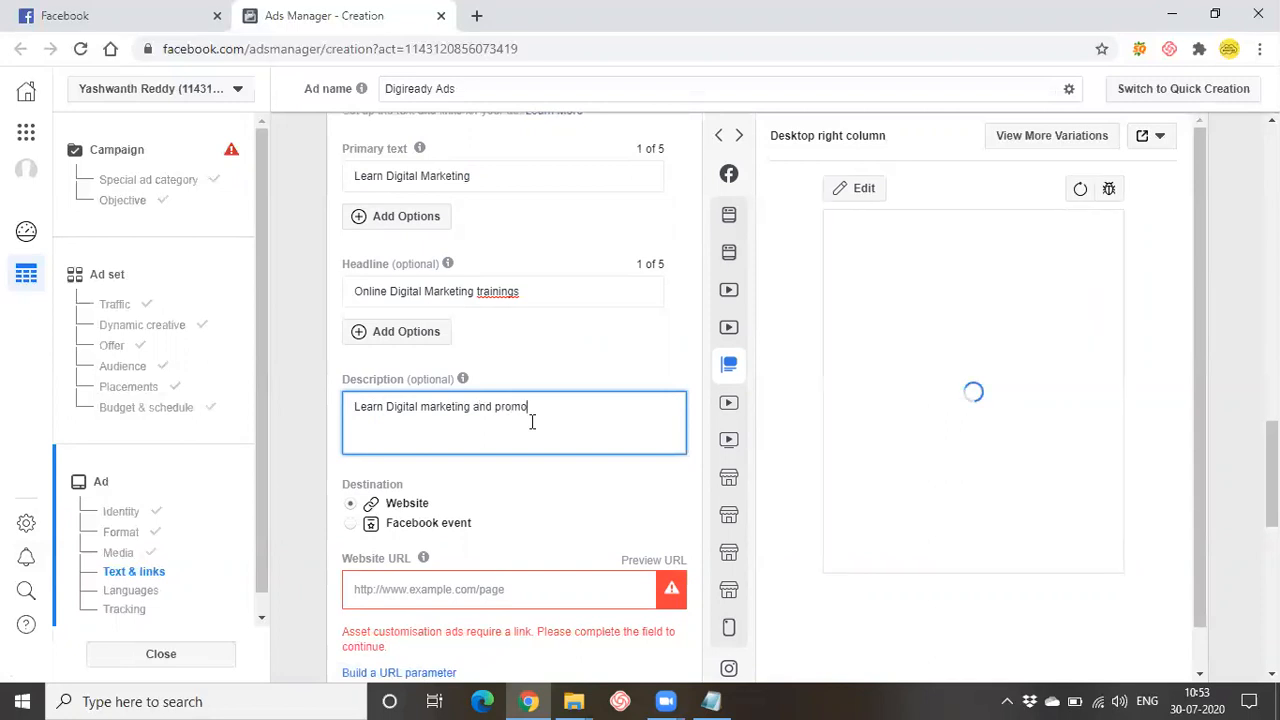
pyautogui.write('te youur business')
pyautogui.scroll(-1, 467, 531)
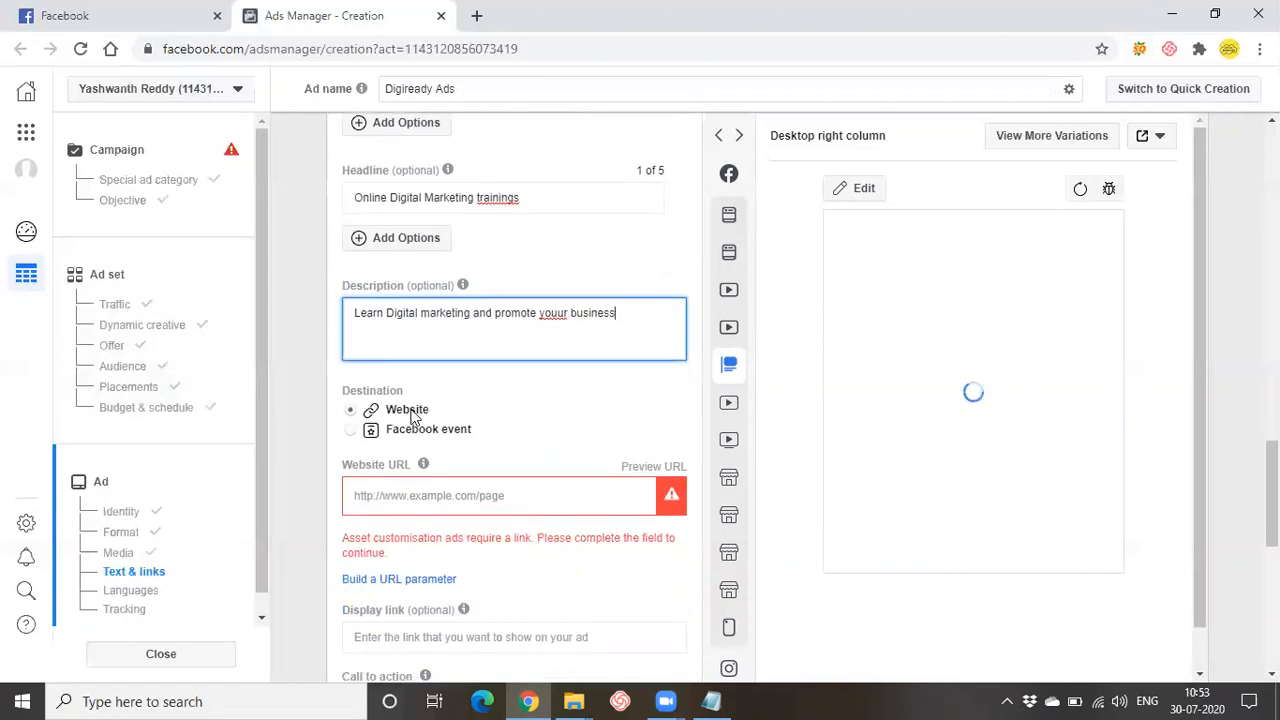
pyautogui.click(428, 498)
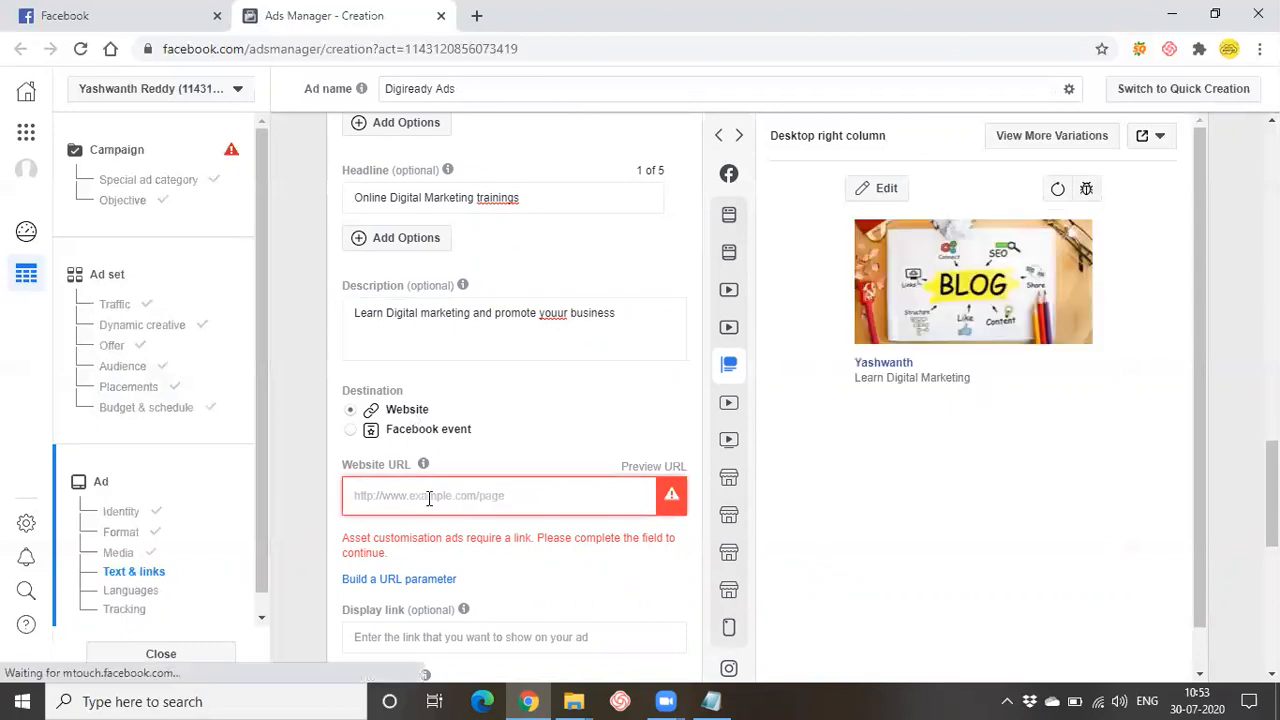
pyautogui.write('www.digiready.in')
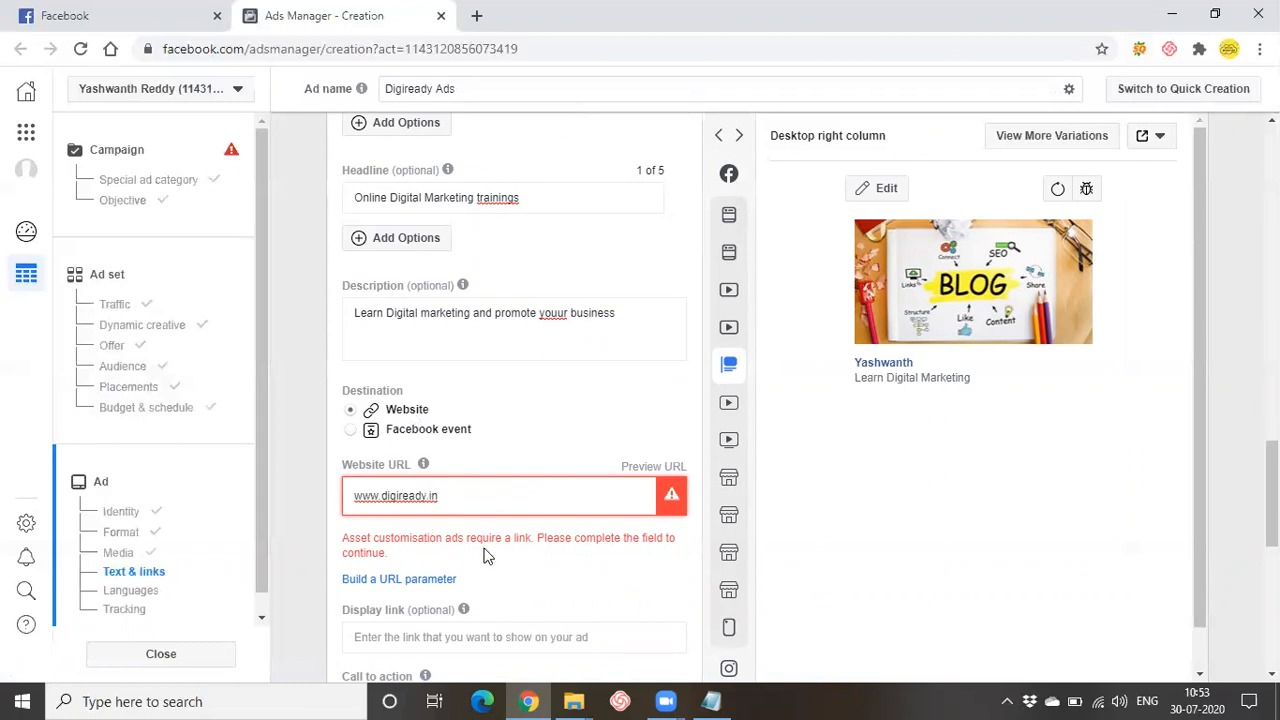
pyautogui.click(585, 546)
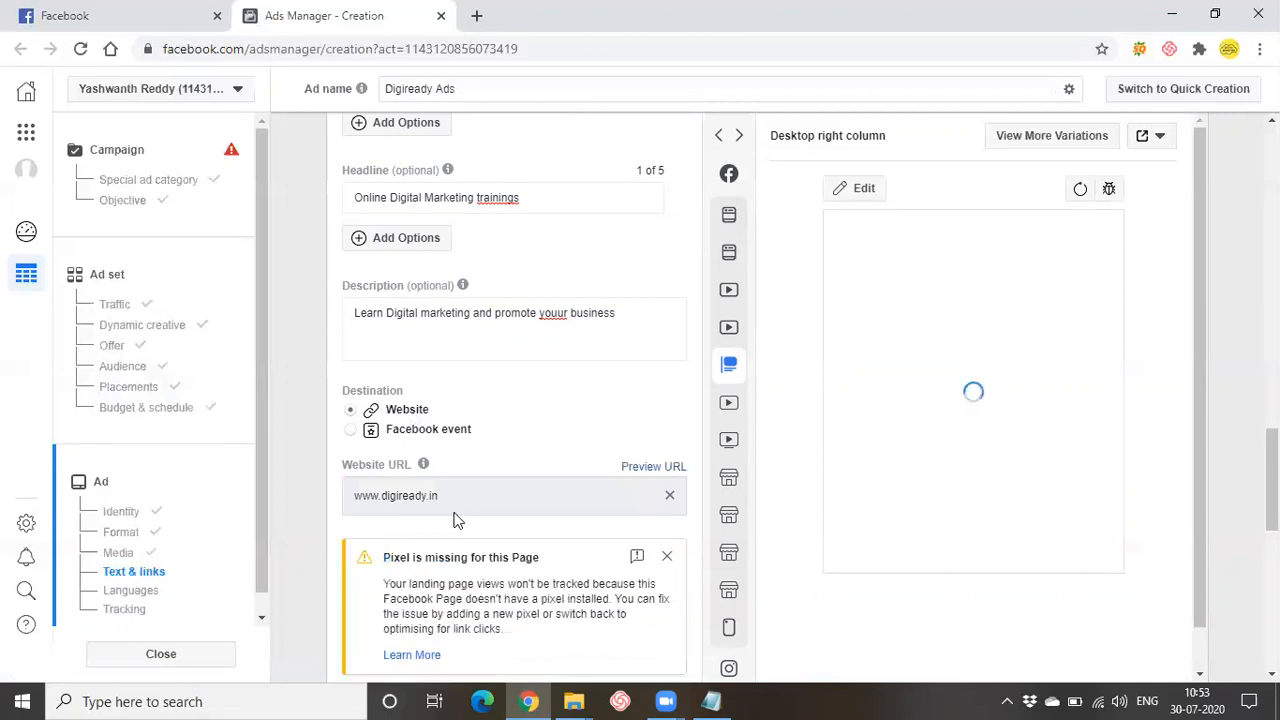
pyautogui.scroll(-1, 453, 519)
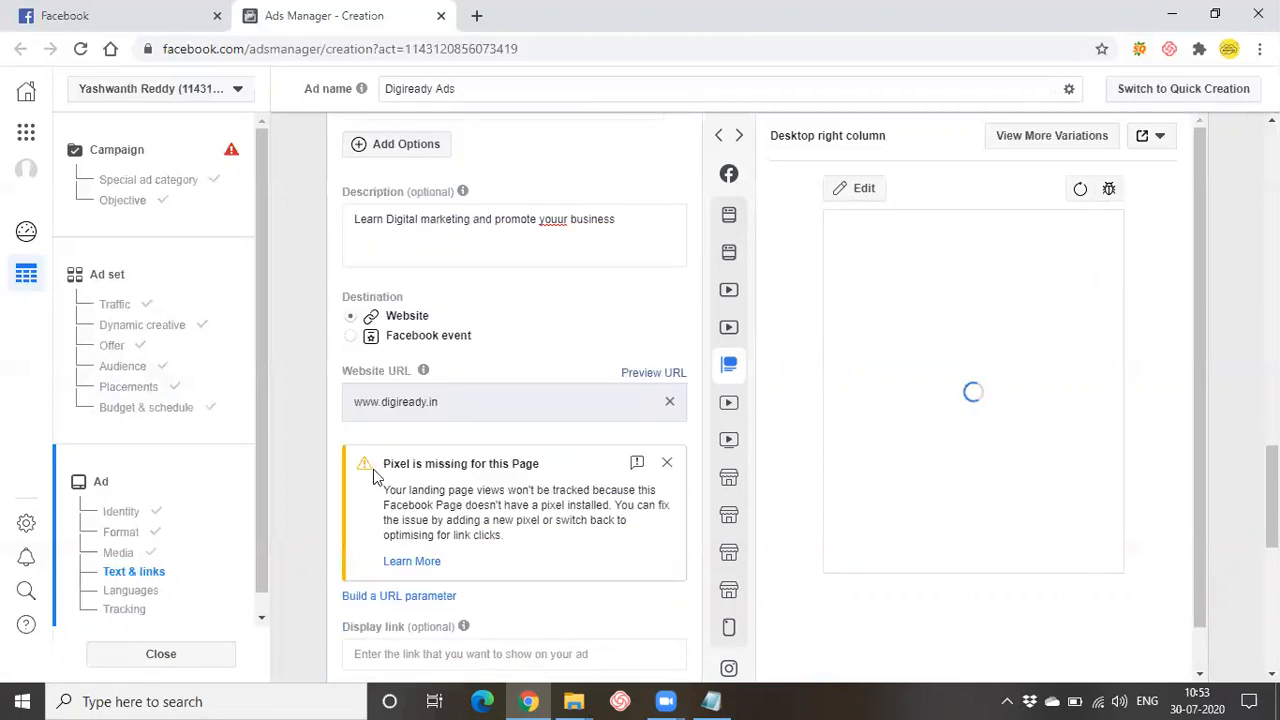
pyautogui.moveTo(382, 465); pyautogui.dragTo(526, 464)
pyautogui.click(530, 463)
pyautogui.click(667, 462)
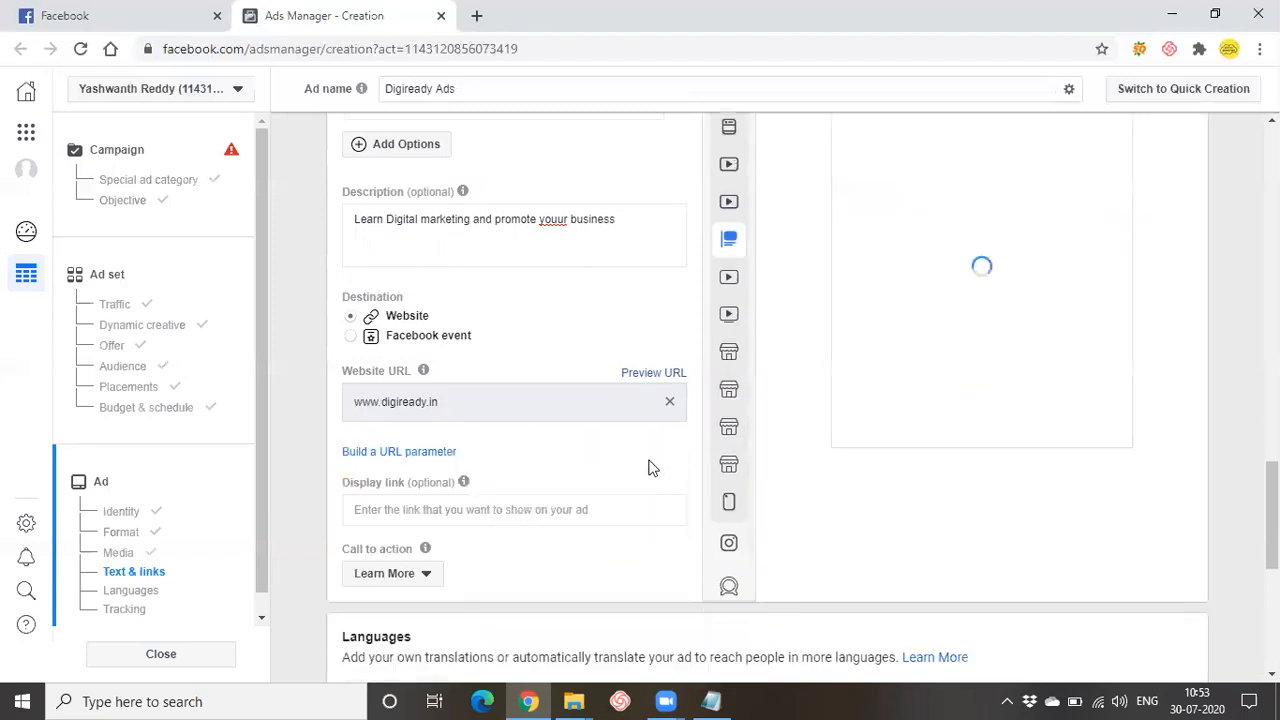
# Step: Look through the URL parameter fields available for the website link and leave them without applying any
pyautogui.click(390, 455)
pyautogui.scroll(-2, 588, 360)
pyautogui.scroll(-1, 588, 375)
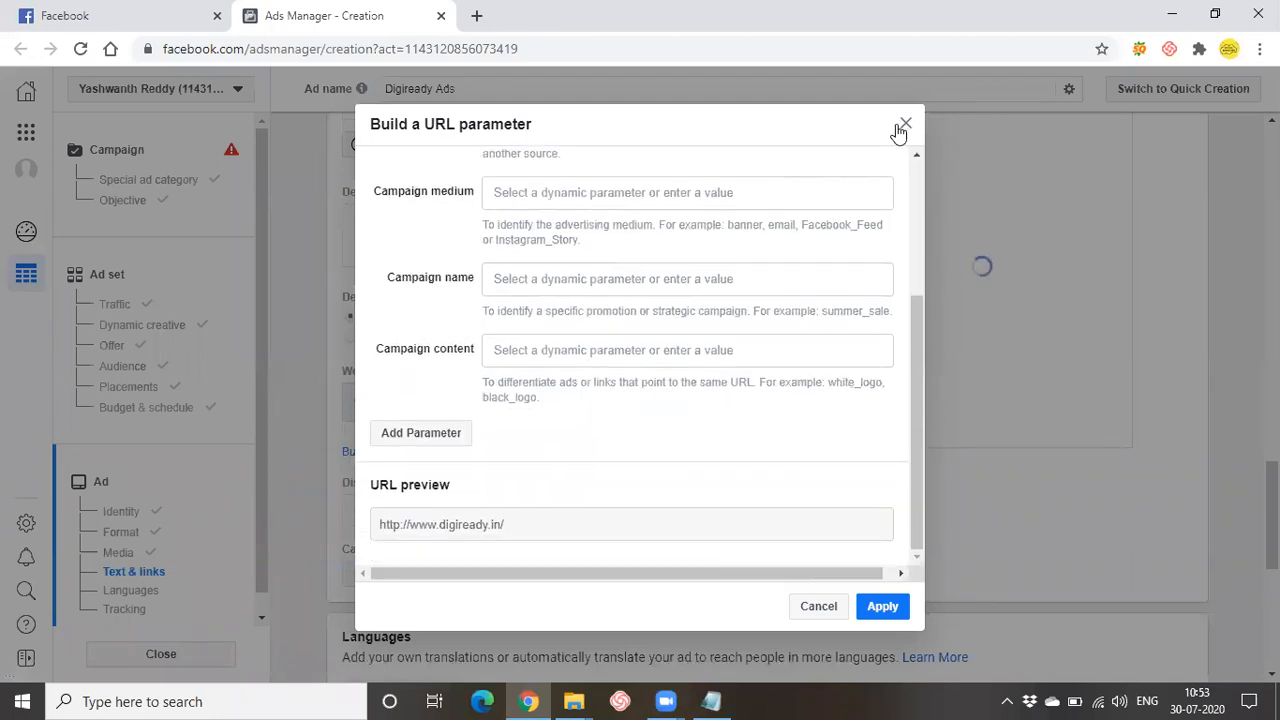
pyautogui.click(904, 125)
pyautogui.scroll(-1, 360, 500)
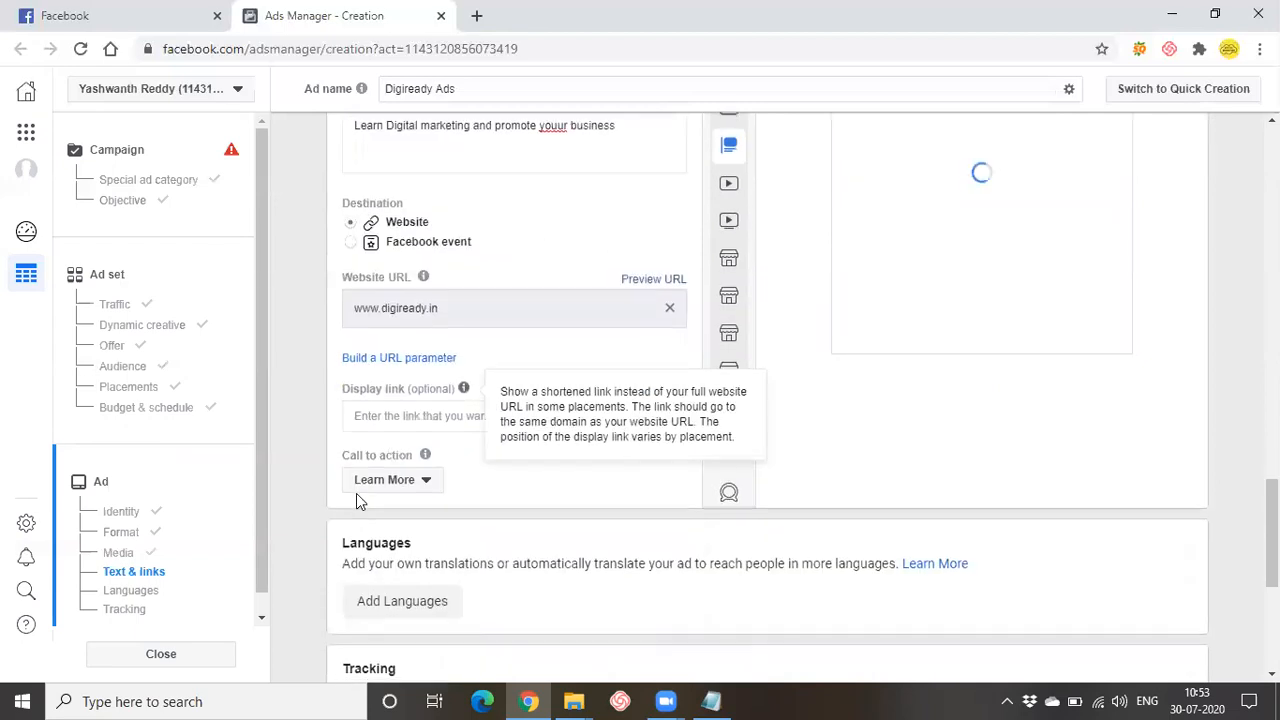
pyautogui.scroll(-1, 360, 500)
pyautogui.click(403, 330)
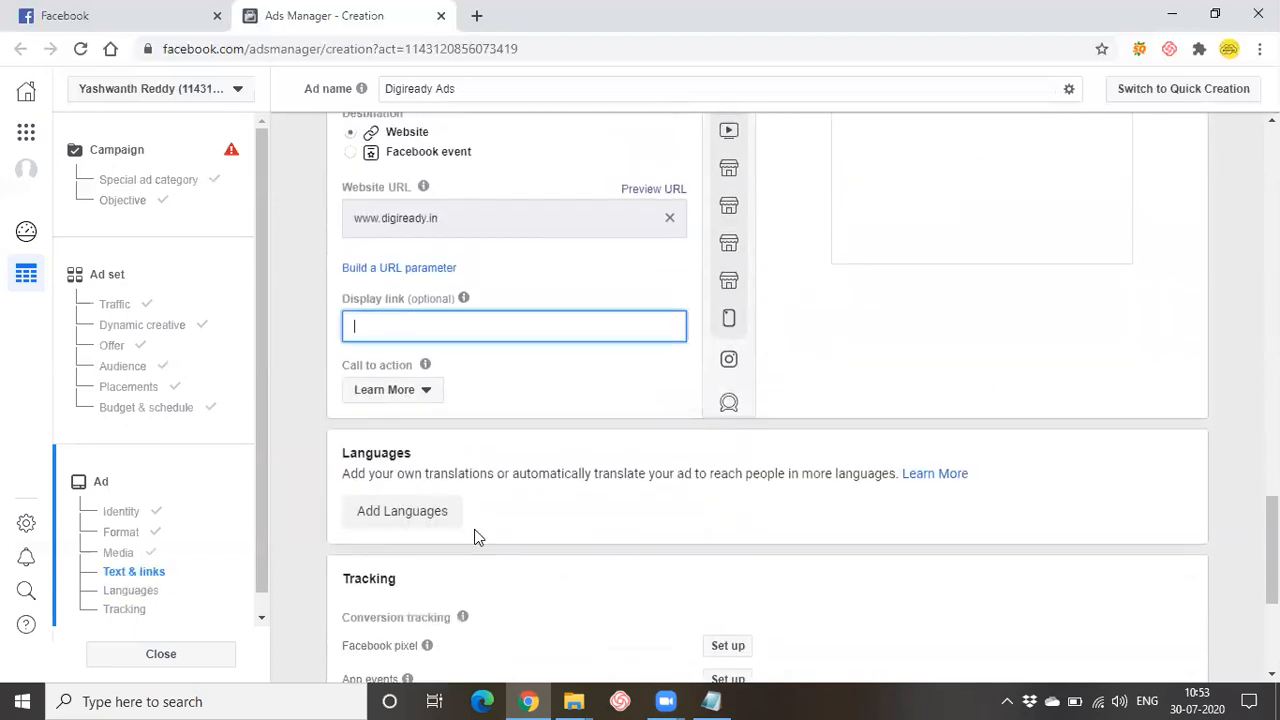
pyautogui.scroll(2, 476, 538)
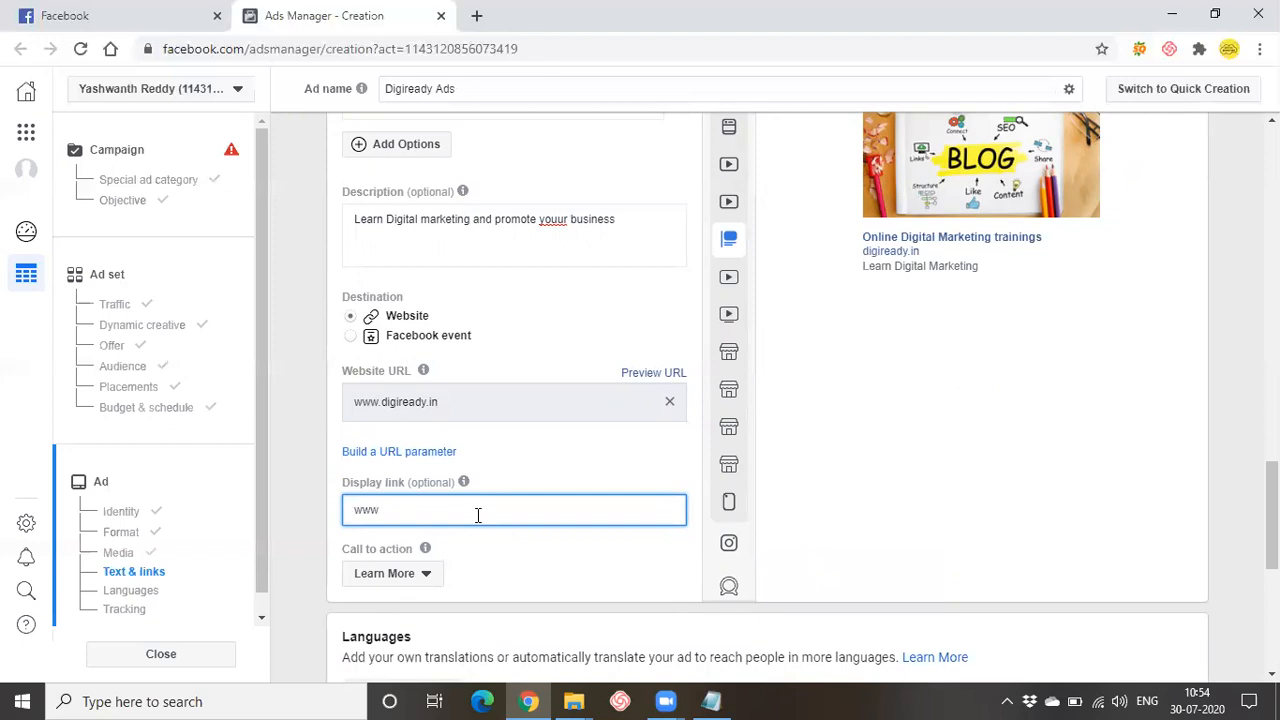
pyautogui.write('.digiread')
pyautogui.write('y')
pyautogui.write('y.in')
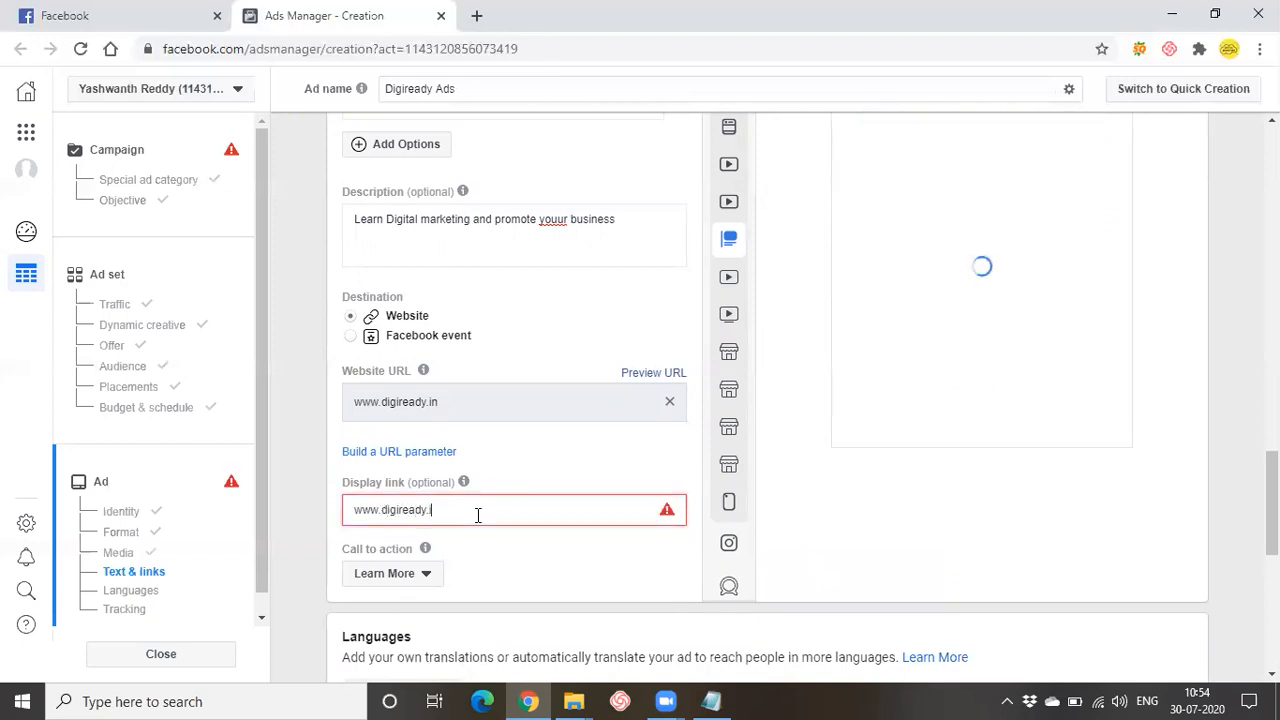
pyautogui.click(507, 585)
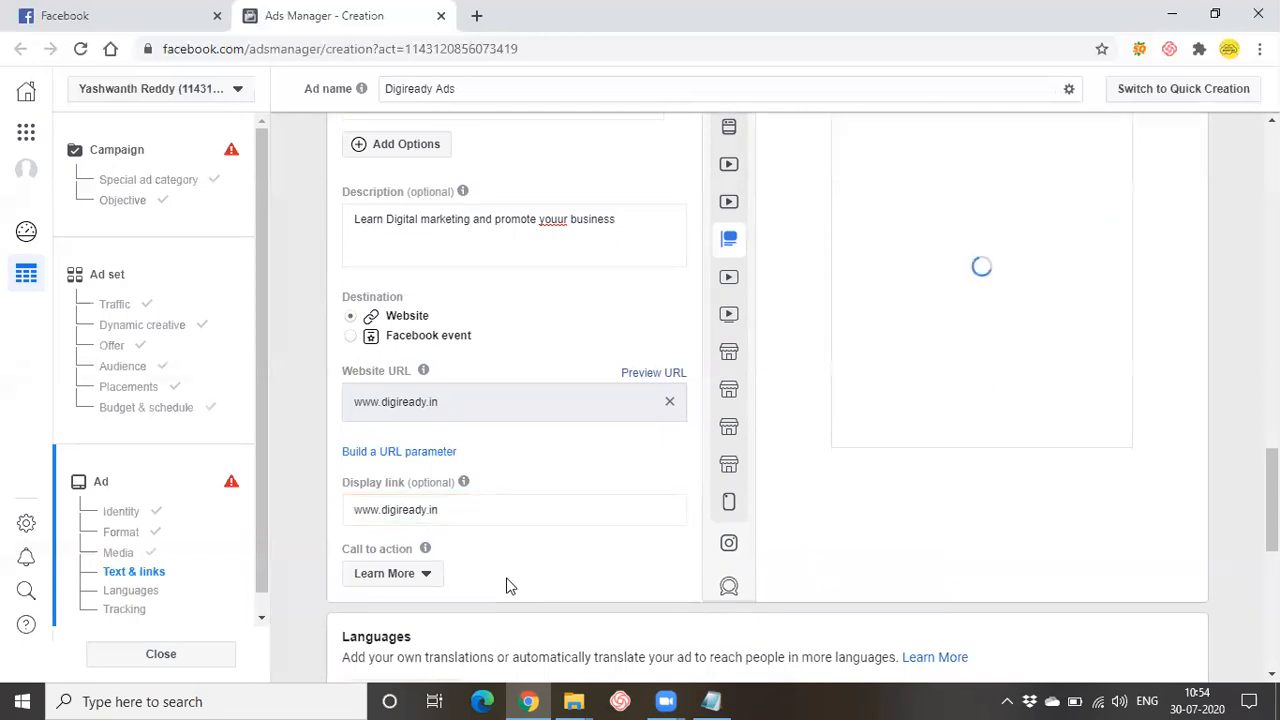
pyautogui.click(396, 568)
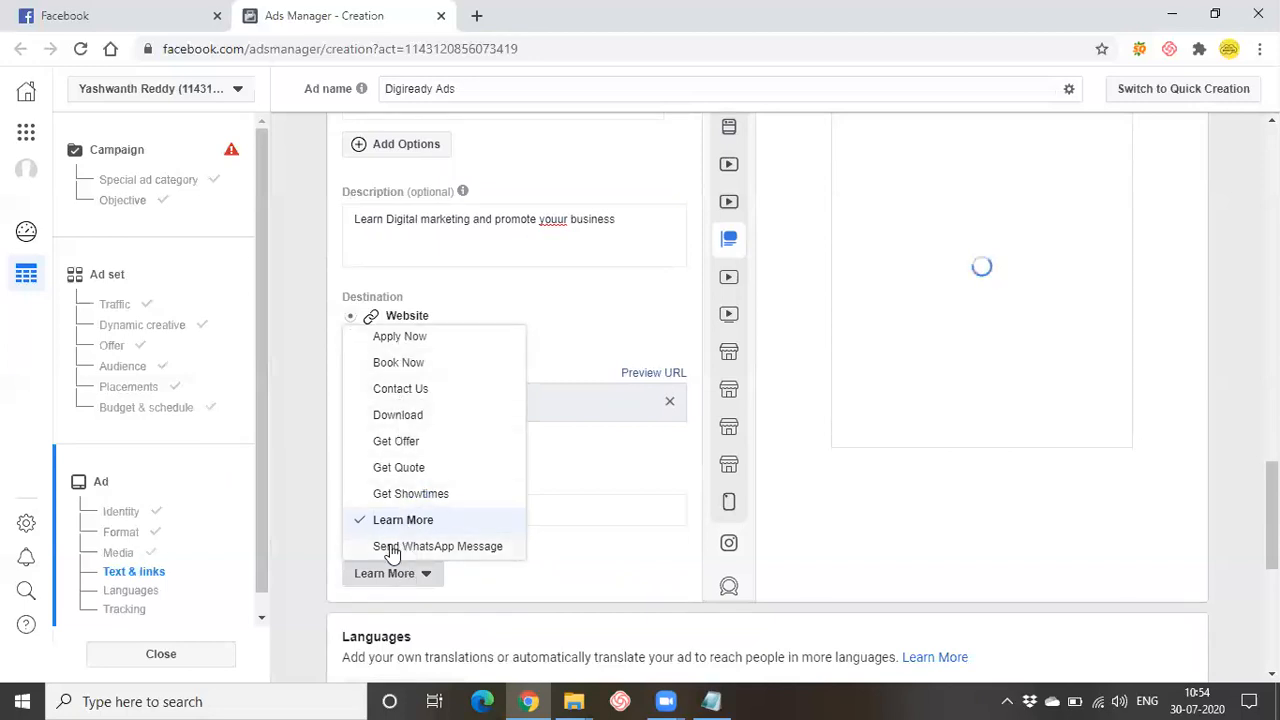
pyautogui.click(400, 390)
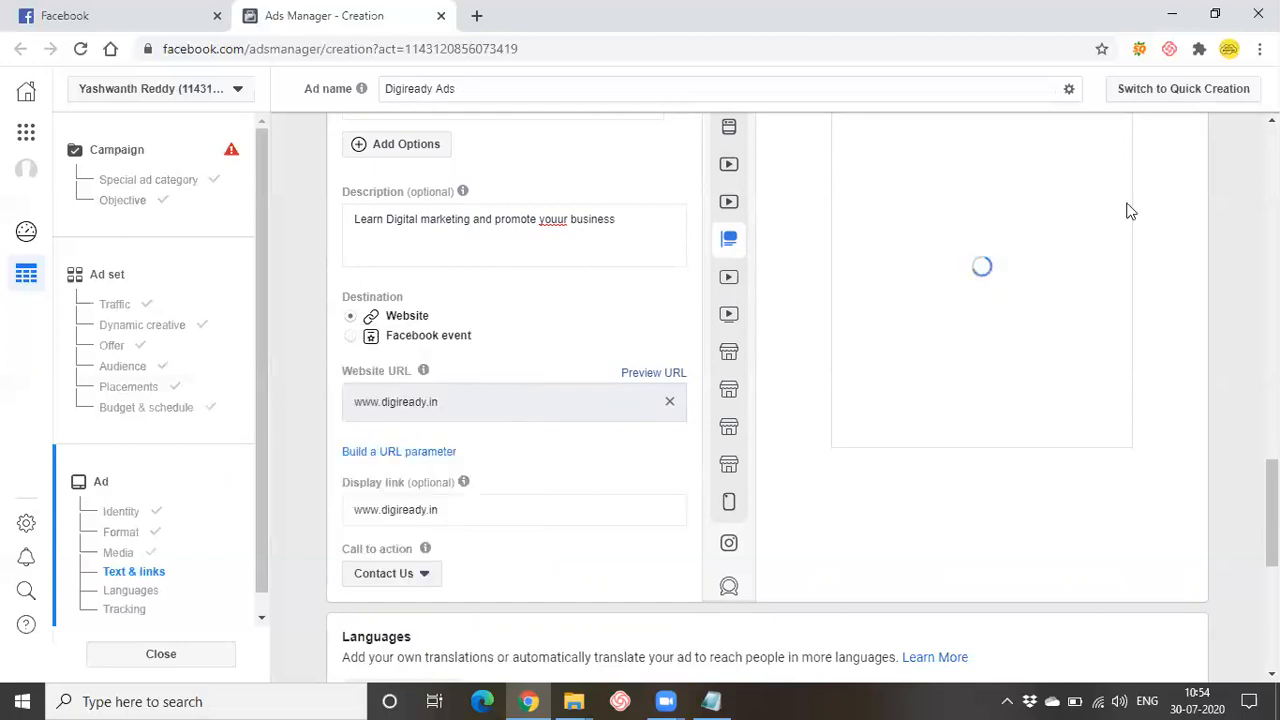
# Step: Review the Languages and Tracking sections and check the completed text and link fields against the ad preview
pyautogui.scroll(-2, 583, 508)
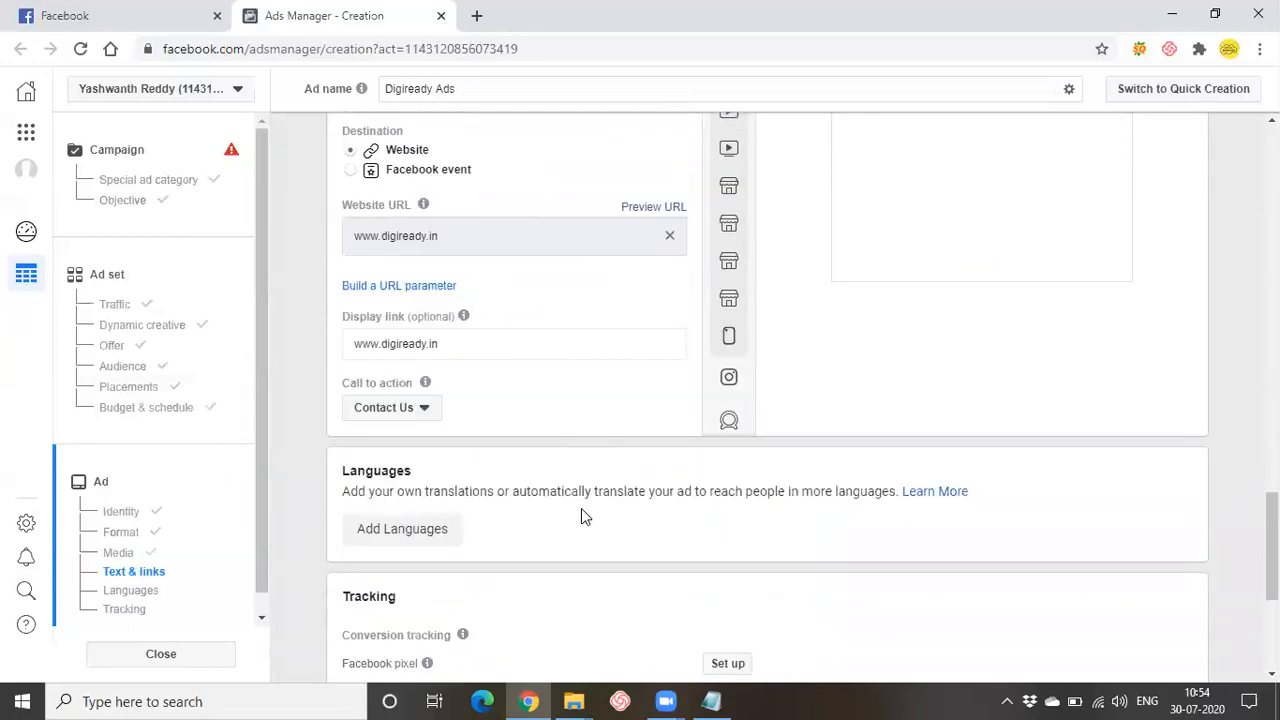
pyautogui.scroll(2, 583, 510)
pyautogui.scroll(1, 581, 509)
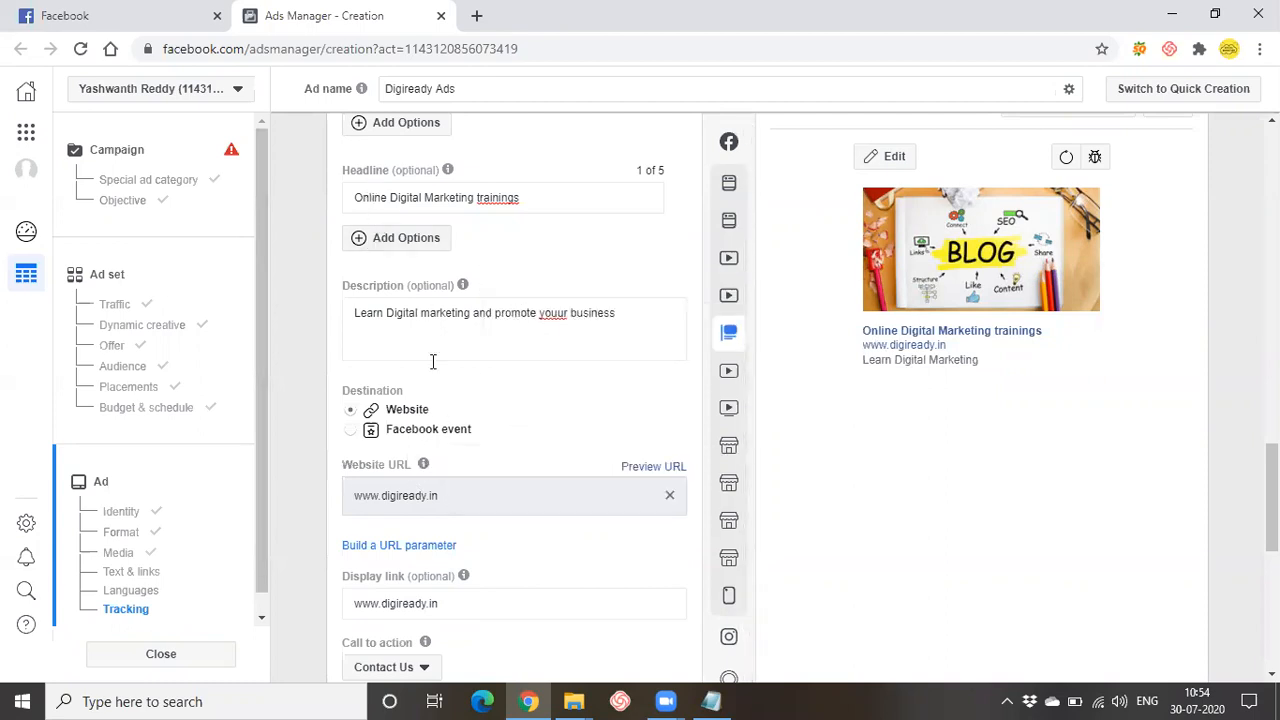
pyautogui.scroll(2, 431, 390)
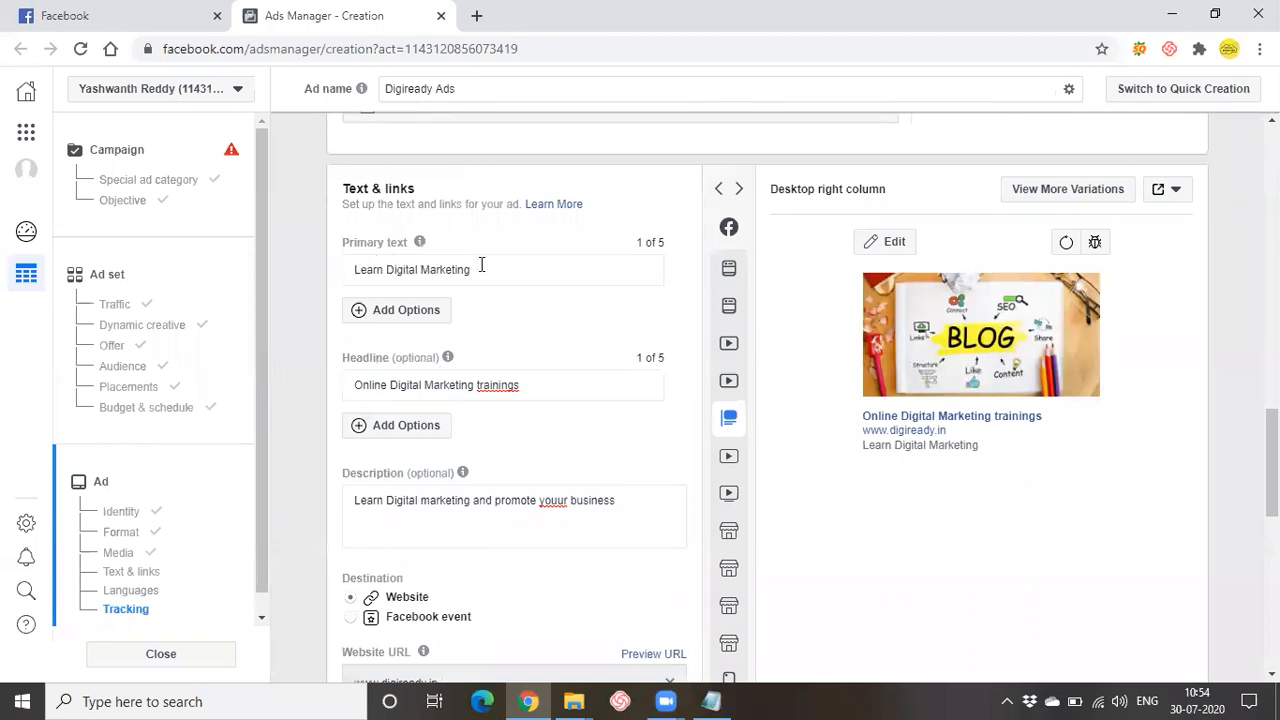
pyautogui.scroll(-5, 486, 543)
pyautogui.scroll(2, 908, 520)
pyautogui.scroll(2, 908, 520)
# Step: Preview the ad in Desktop News Feed, Mobile News Feed and the desktop version of Facebook in-stream video
pyautogui.moveTo(729, 222)
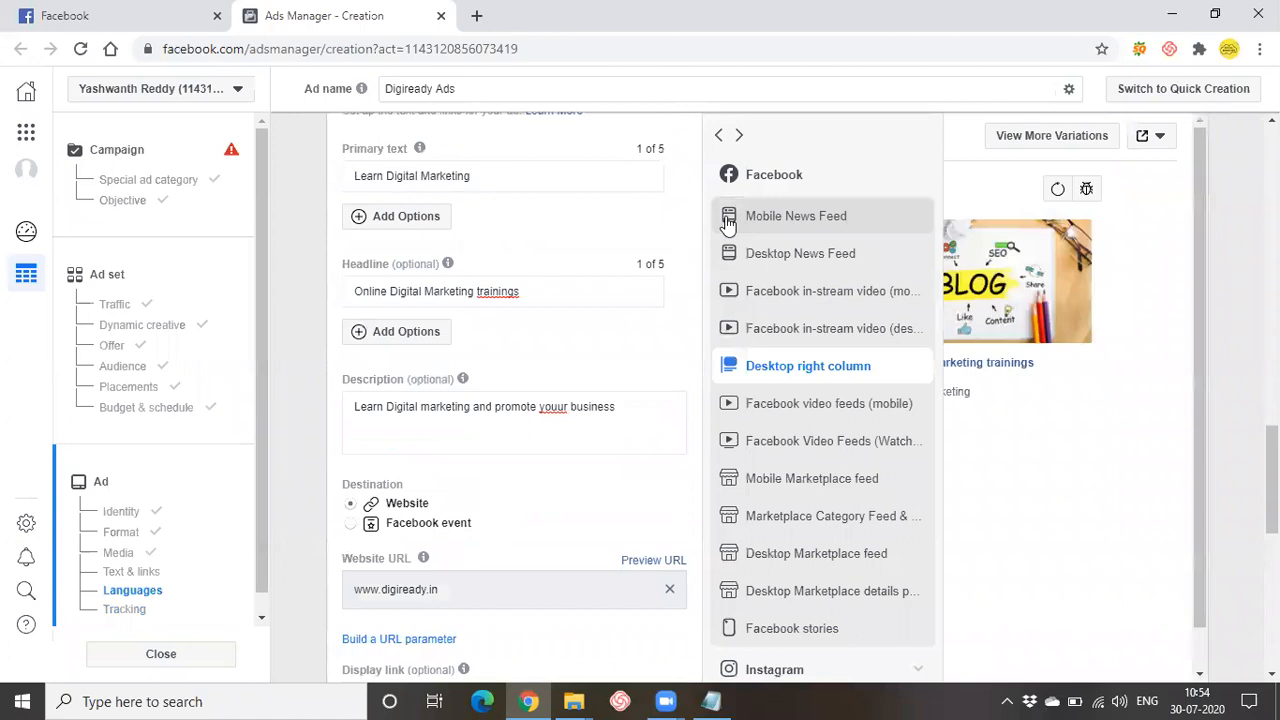
pyautogui.click(780, 262)
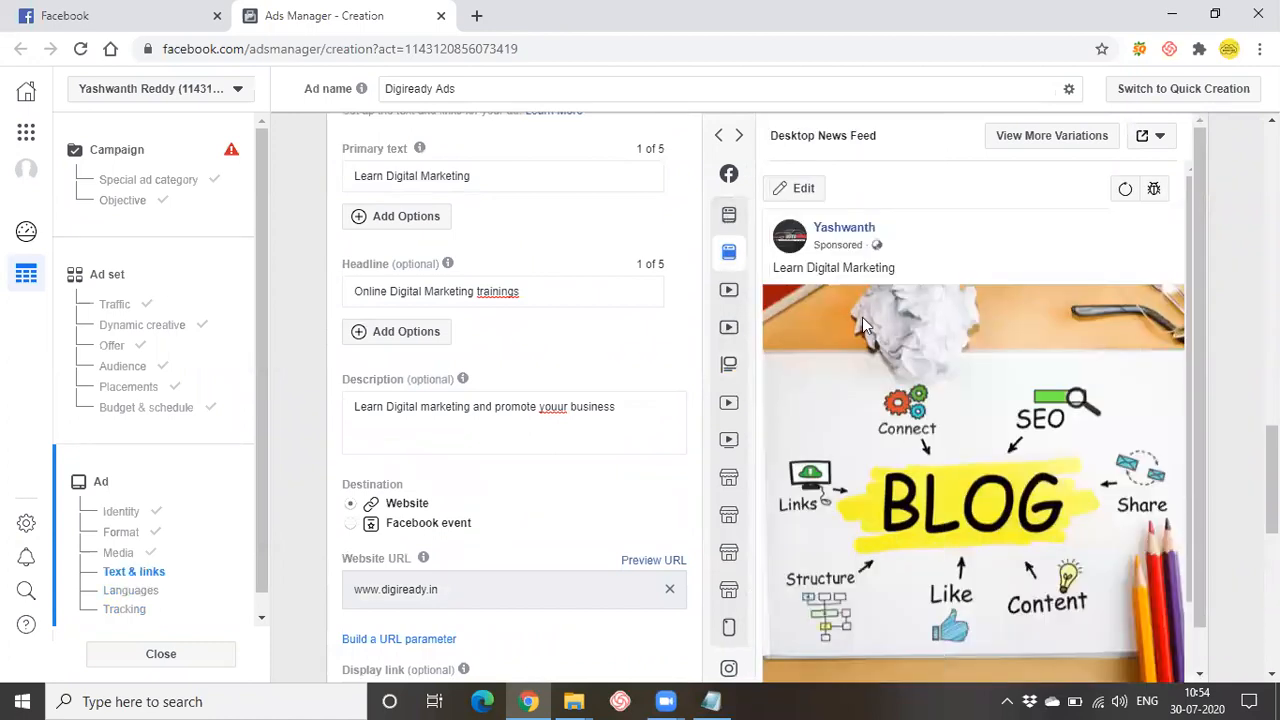
pyautogui.scroll(-3, 870, 368)
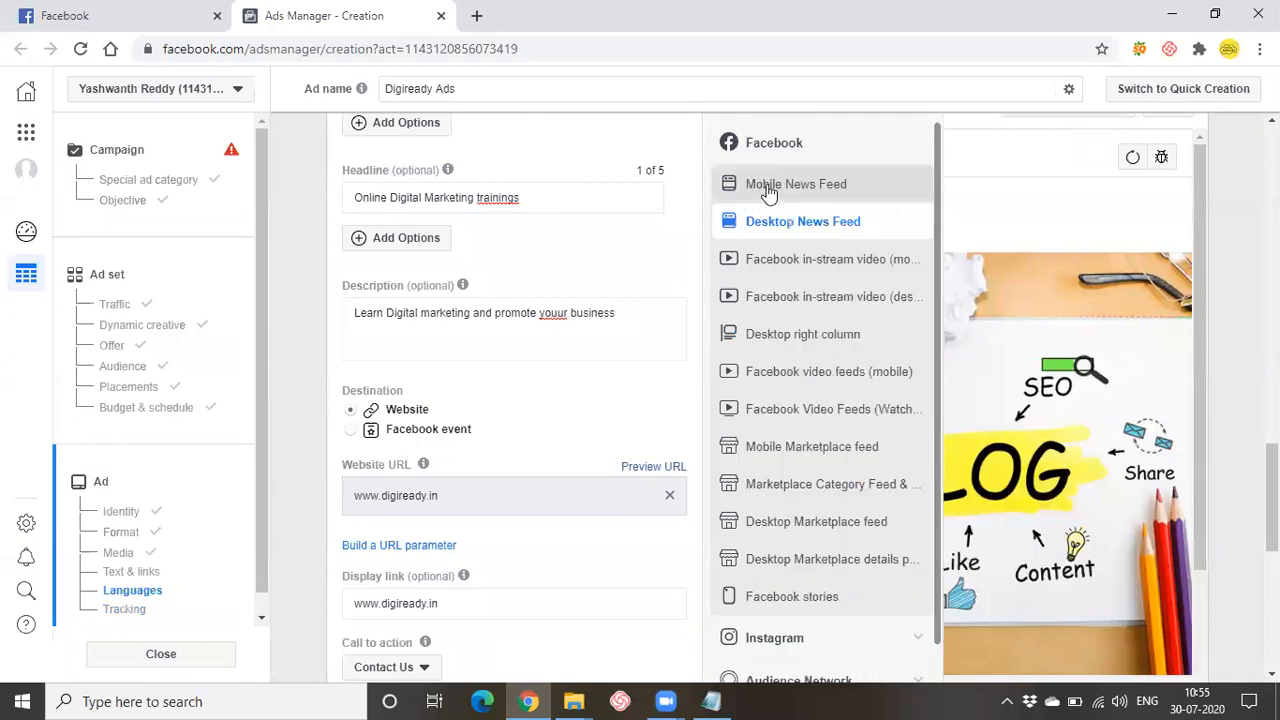
pyautogui.click(768, 188)
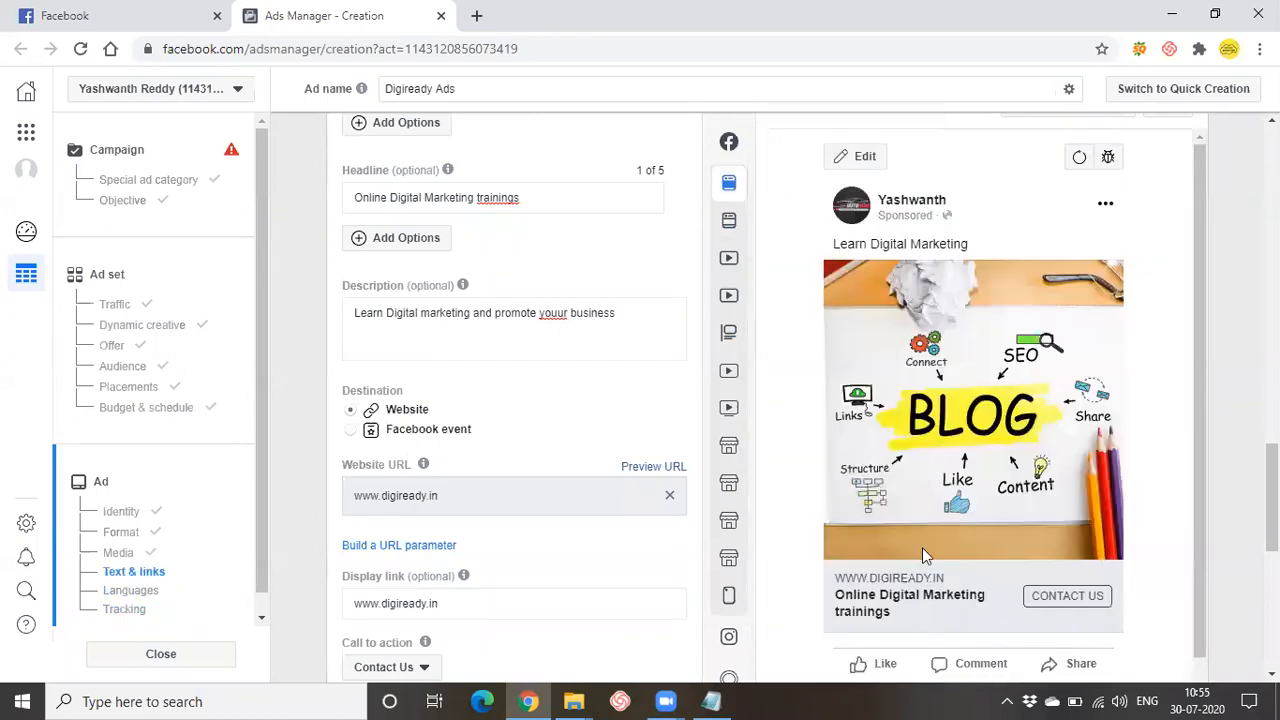
pyautogui.scroll(-1, 963, 592)
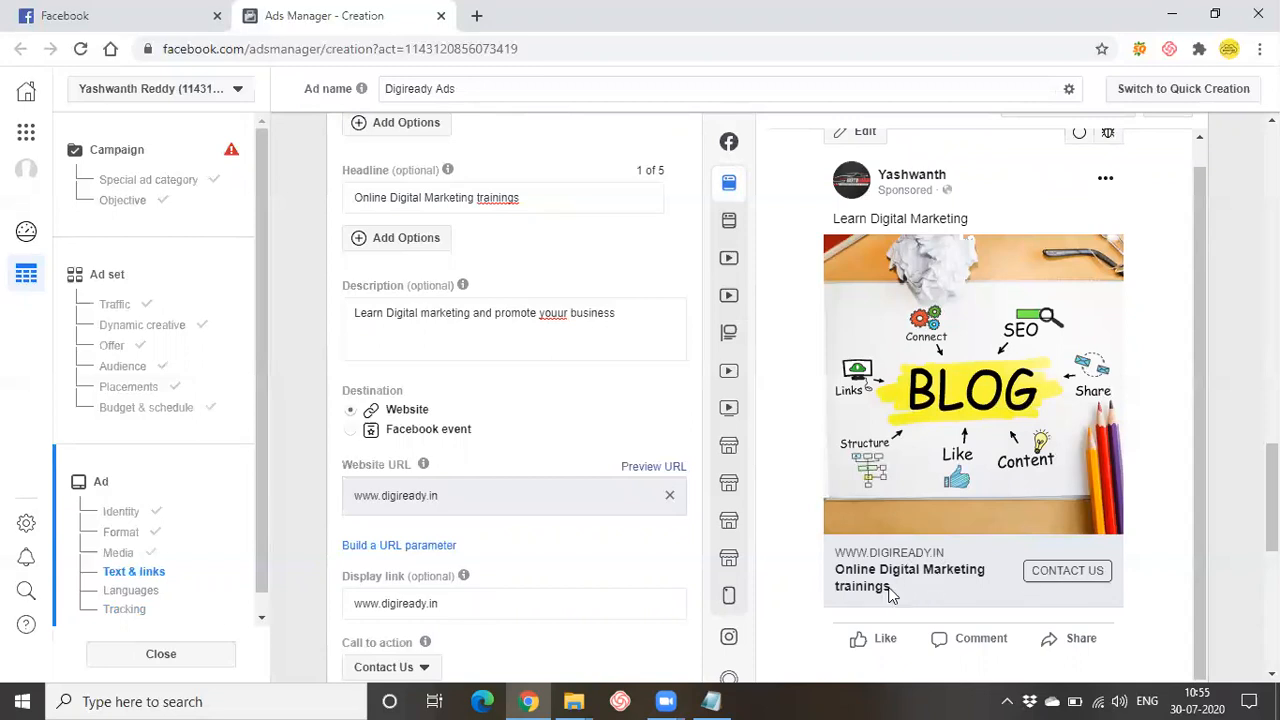
pyautogui.moveTo(720, 320)
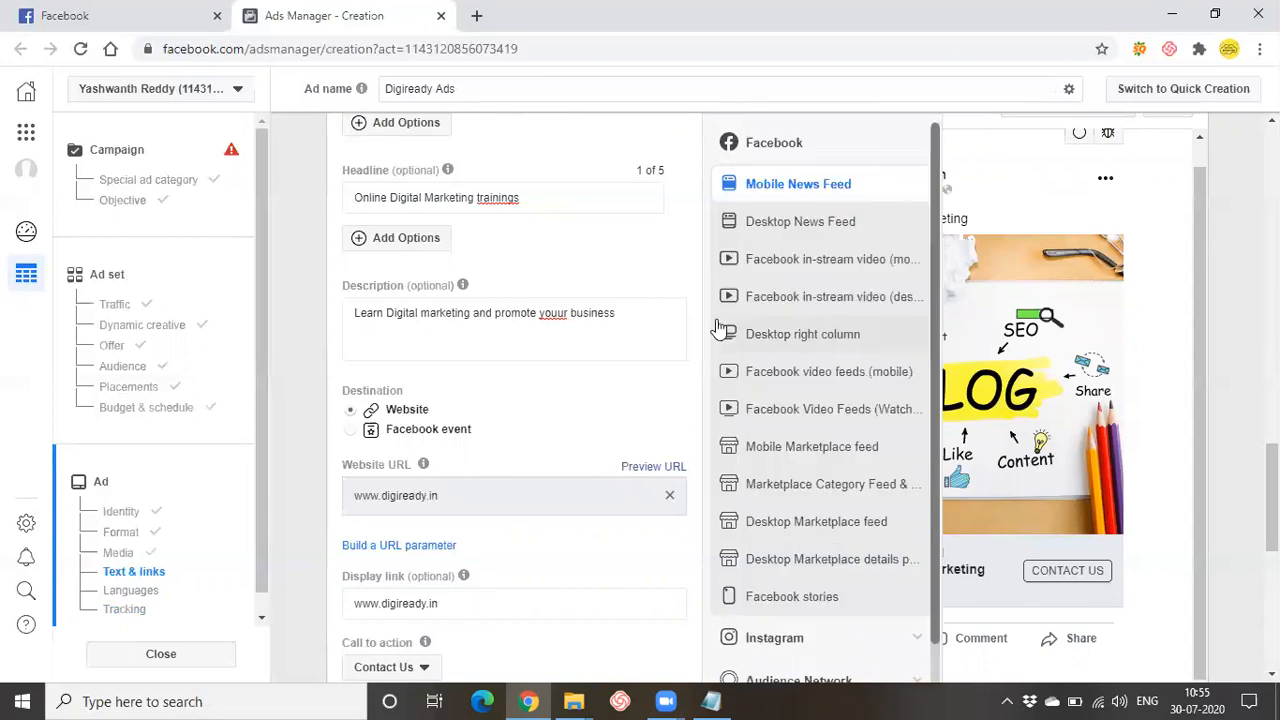
pyautogui.click(849, 294)
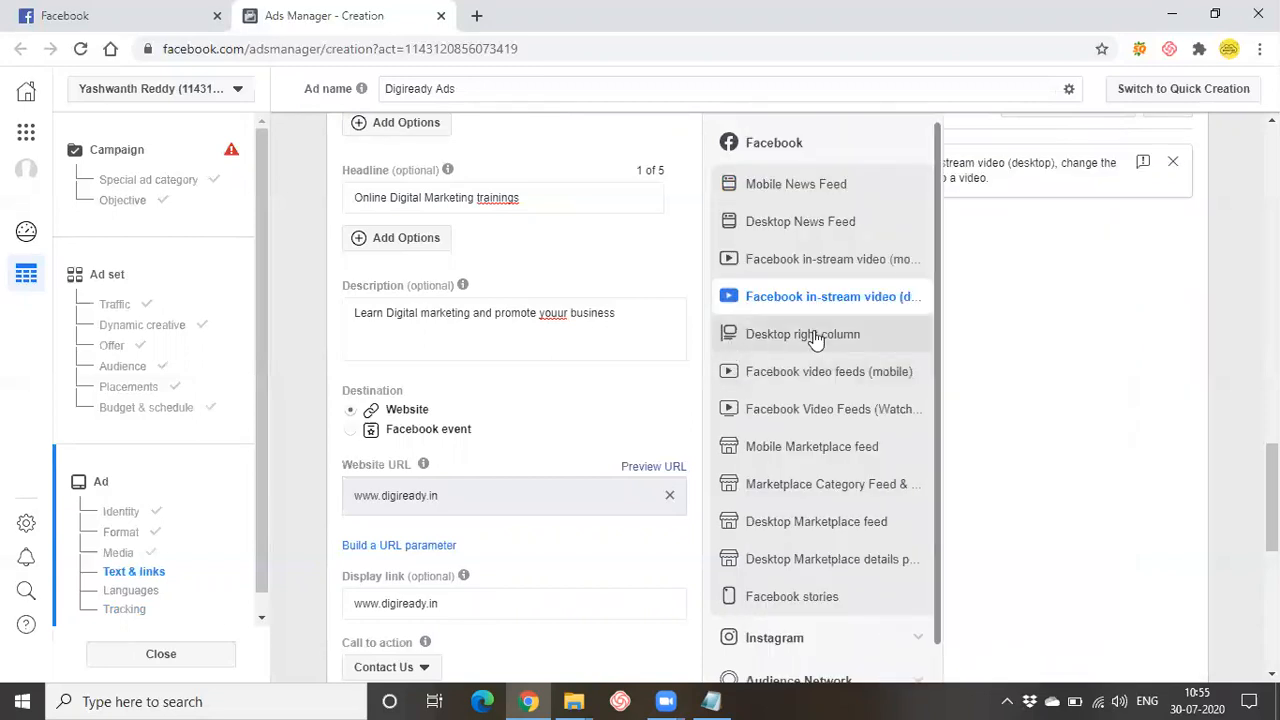
# Step: Preview the ad in the desktop right column and in the Mobile Marketplace feed down to its call to action
pyautogui.click(749, 334)
pyautogui.moveTo(727, 372)
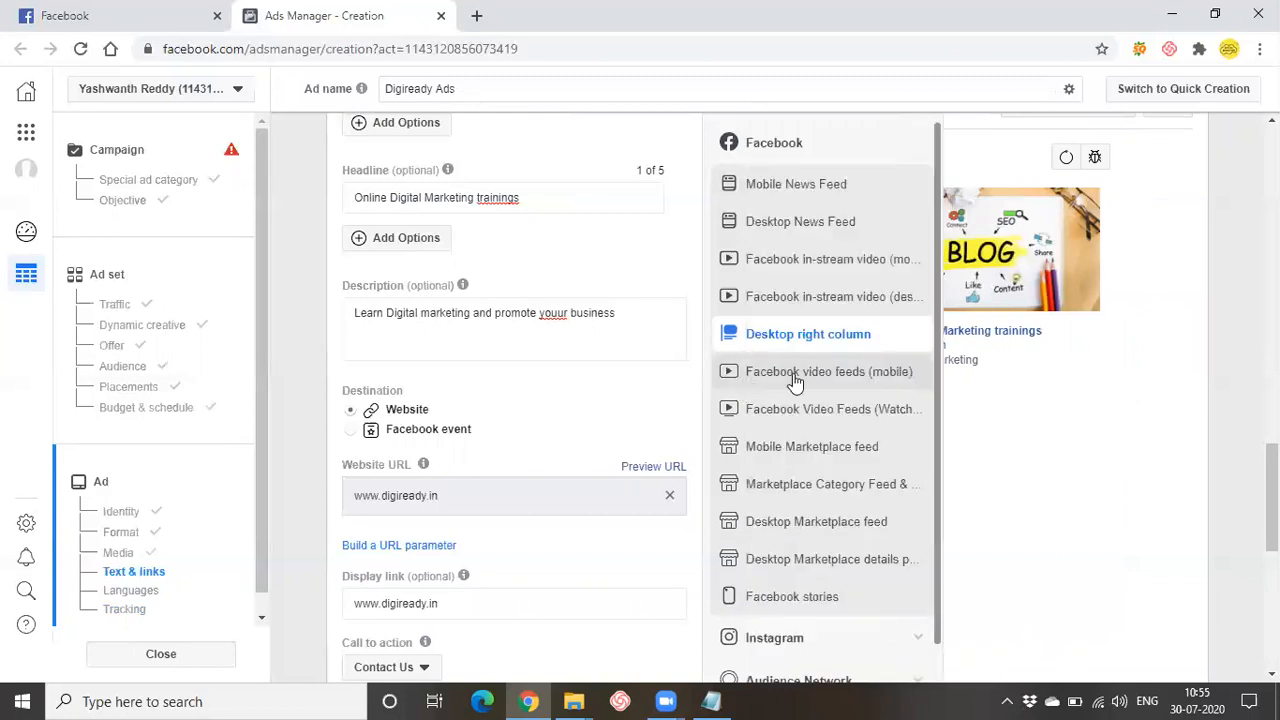
pyautogui.click(802, 452)
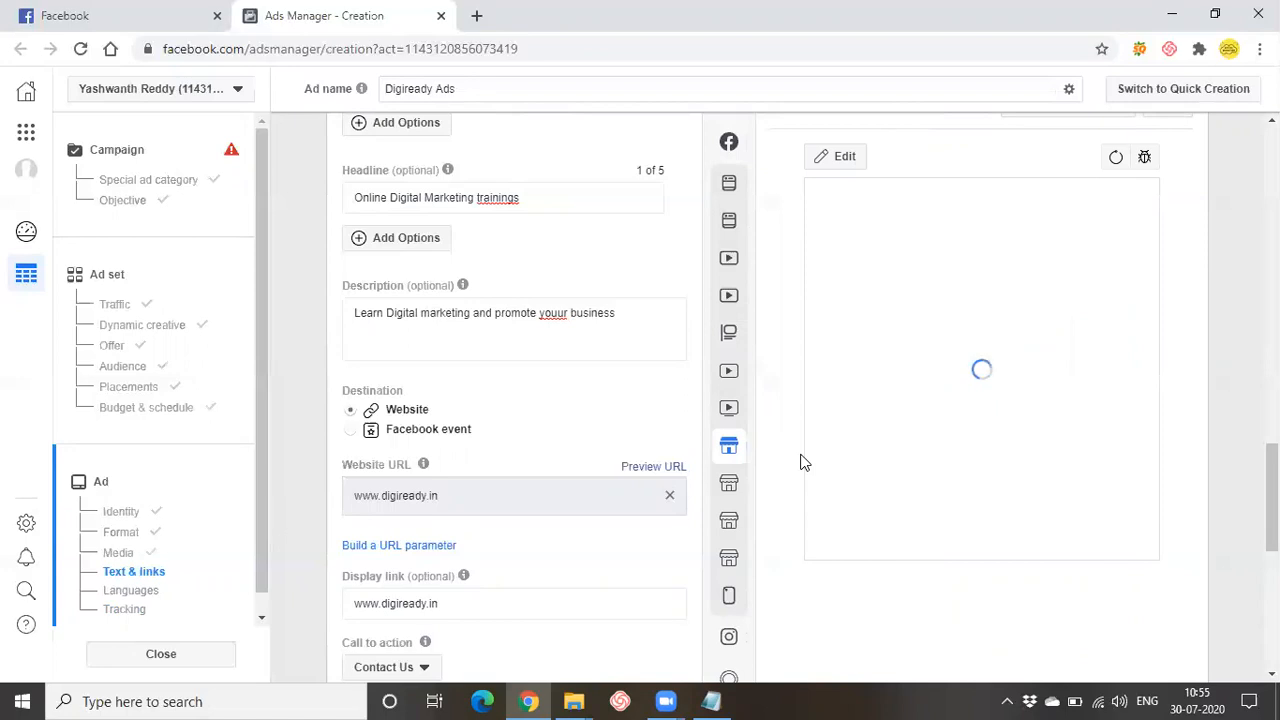
pyautogui.moveTo(731, 452)
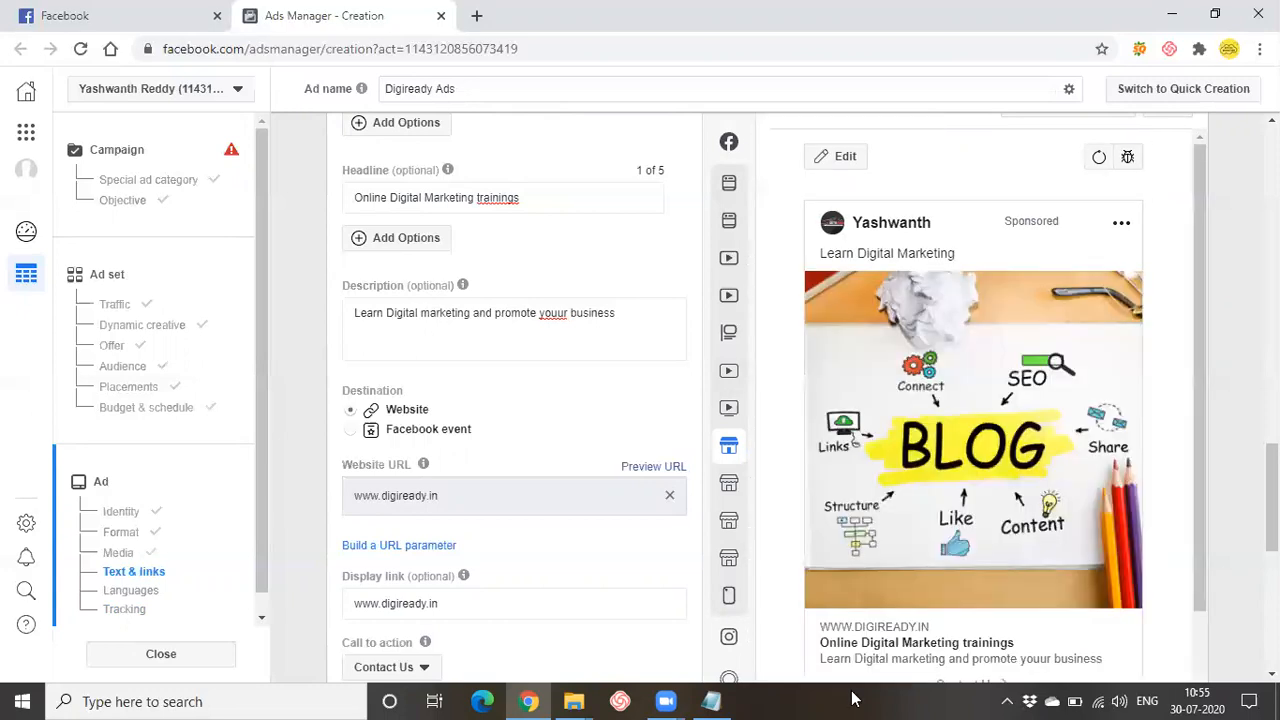
pyautogui.scroll(-2, 935, 360)
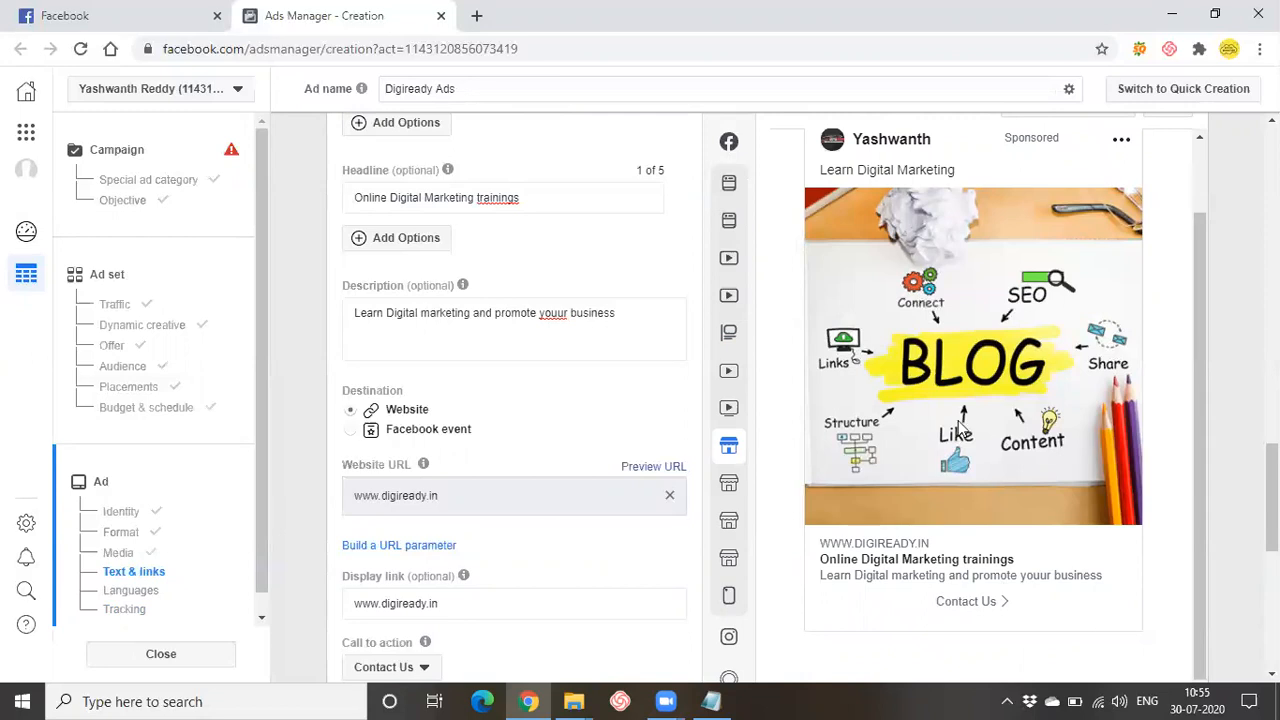
# Step: Switch the ad preview to Facebook stories
pyautogui.moveTo(728, 520)
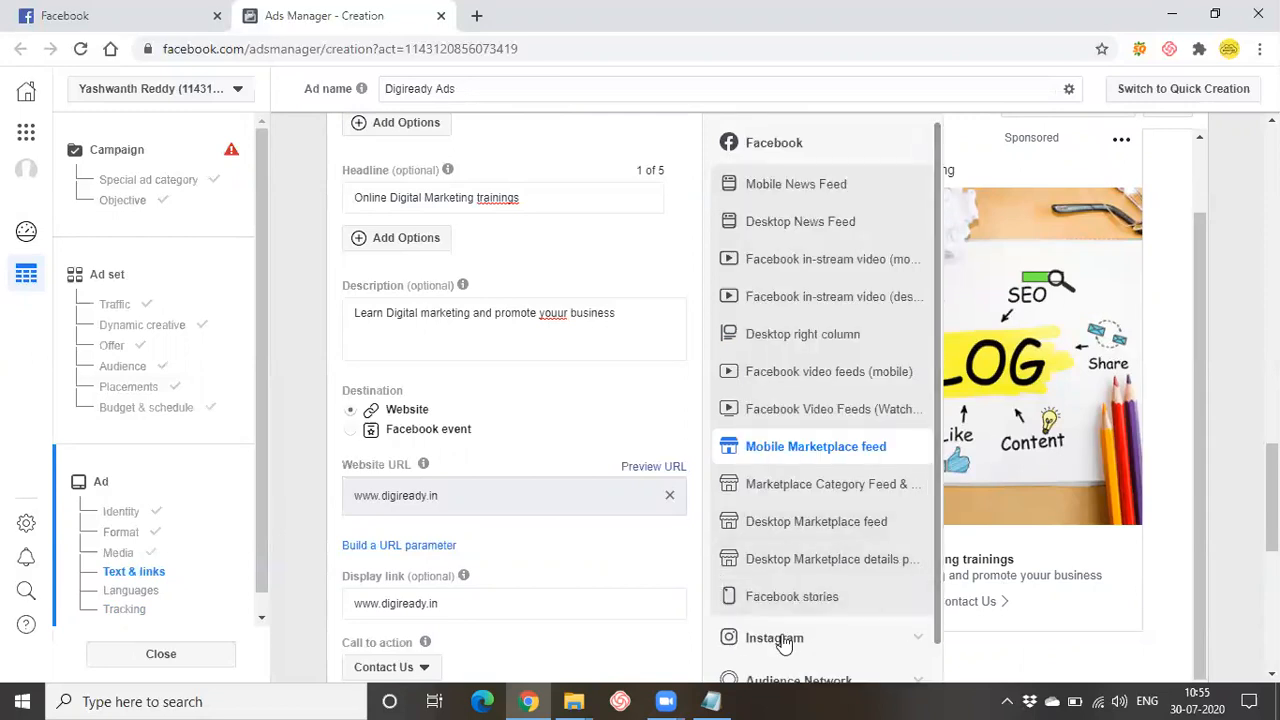
pyautogui.click(790, 596)
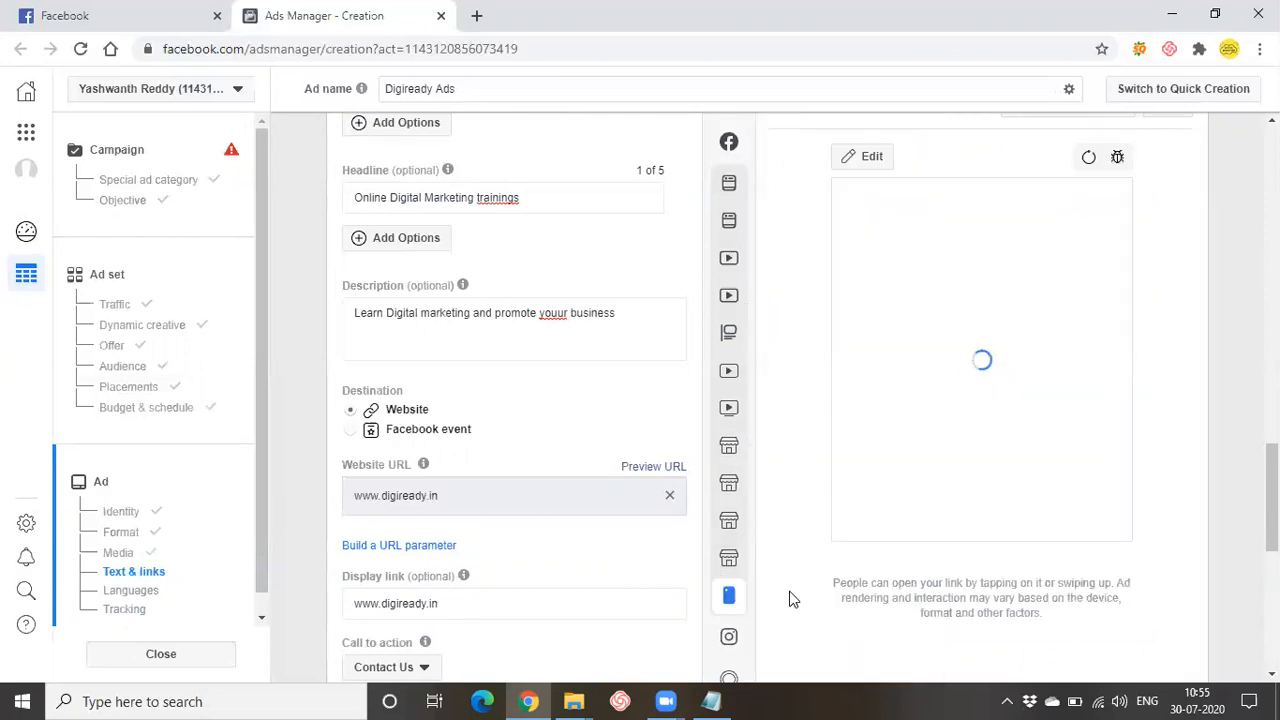
pyautogui.scroll(-2, 777, 540)
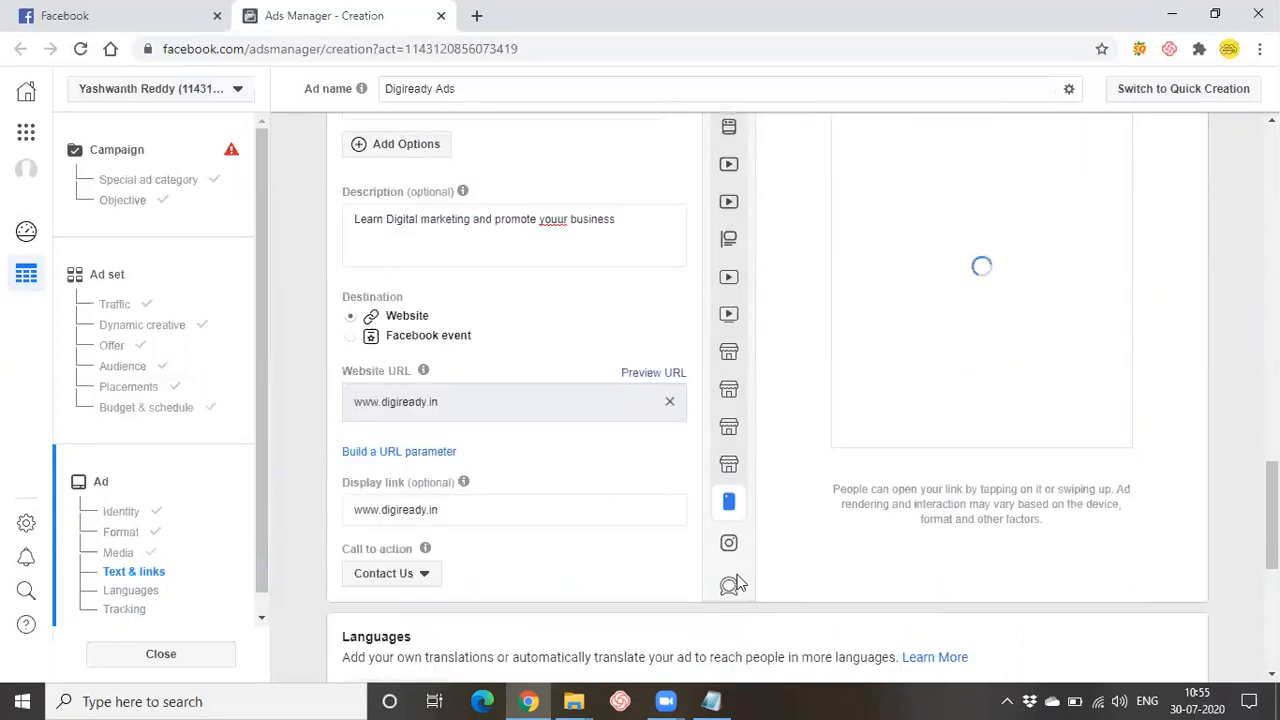
# Step: Correct the spelling in the ad's description so it reads "Learn Digital marketing and promote your business"
pyautogui.scroll(1, 772, 568)
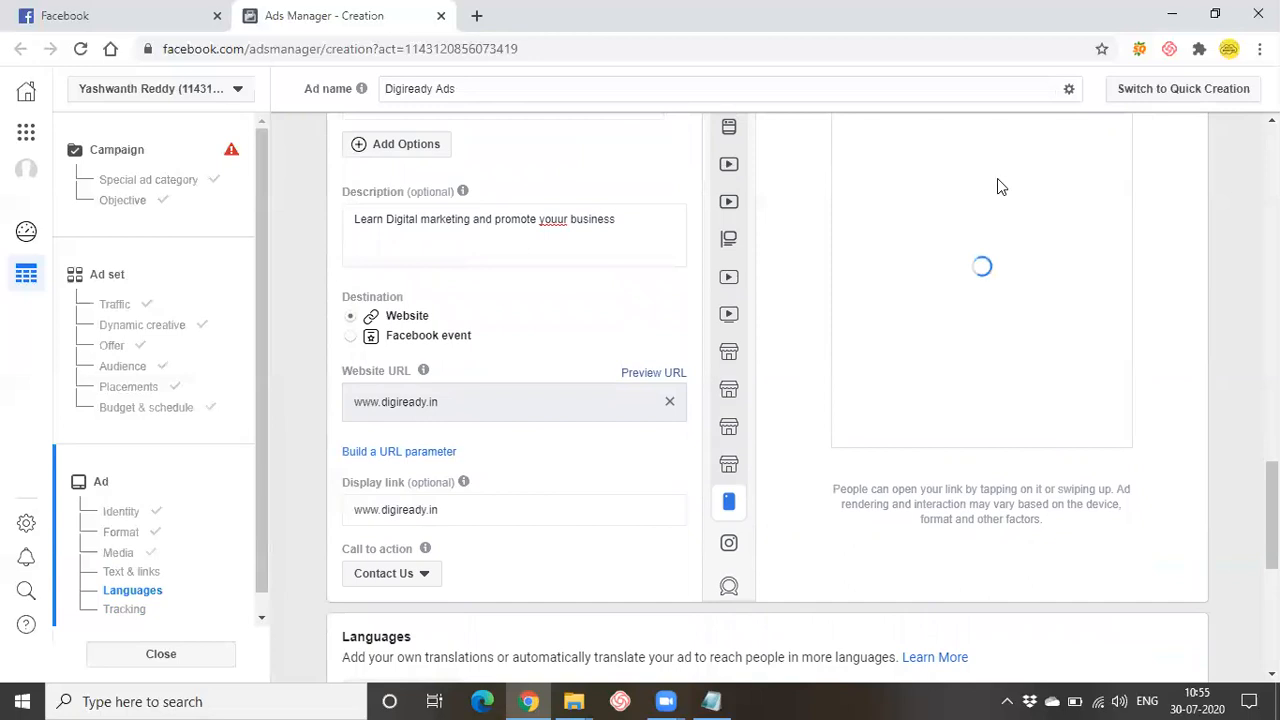
pyautogui.click(557, 217)
pyautogui.press('BackSpace')
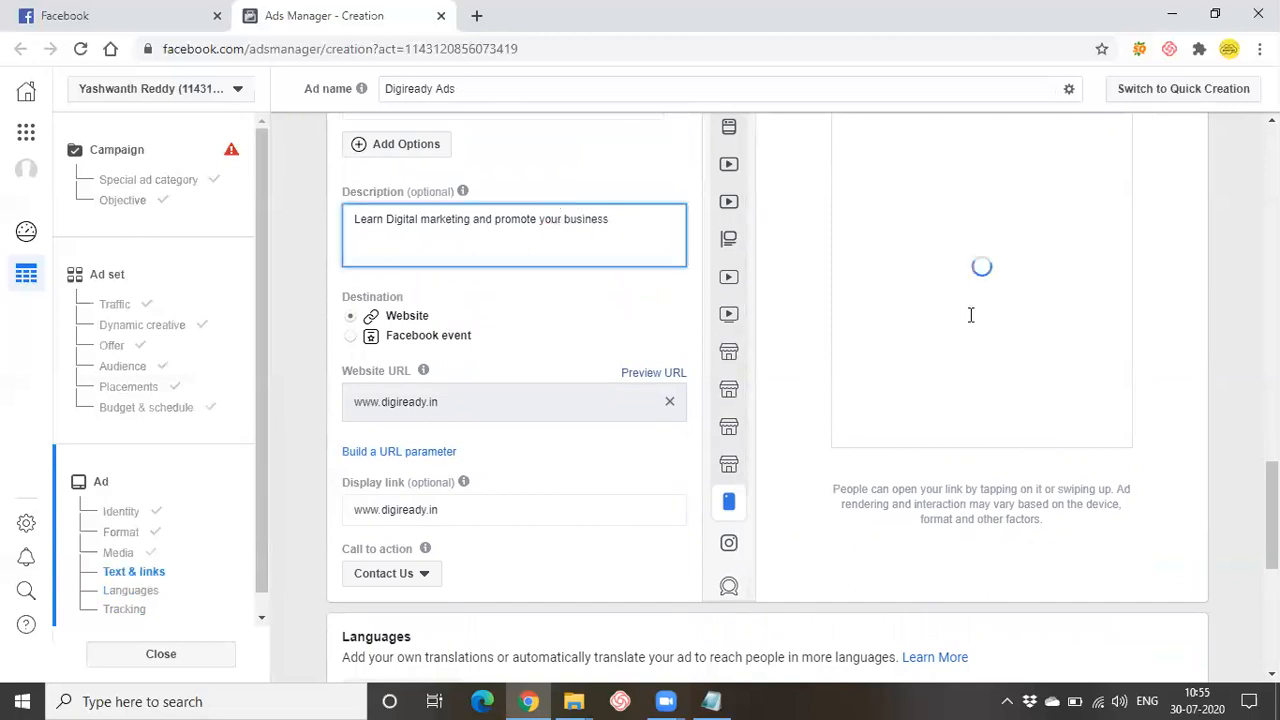
# Step: Examine the image, text and call-to-action button in the Facebook stories preview
pyautogui.moveTo(735, 558)
pyautogui.scroll(2, 1058, 428)
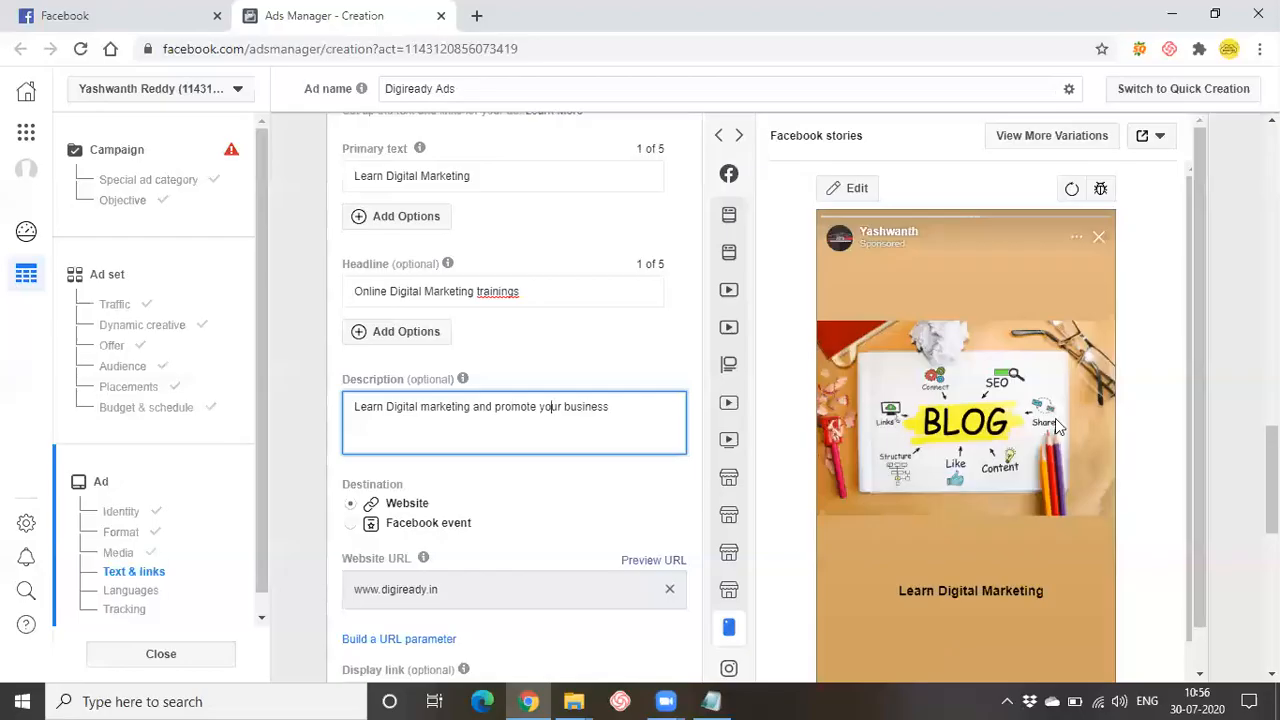
pyautogui.scroll(-1, 967, 596)
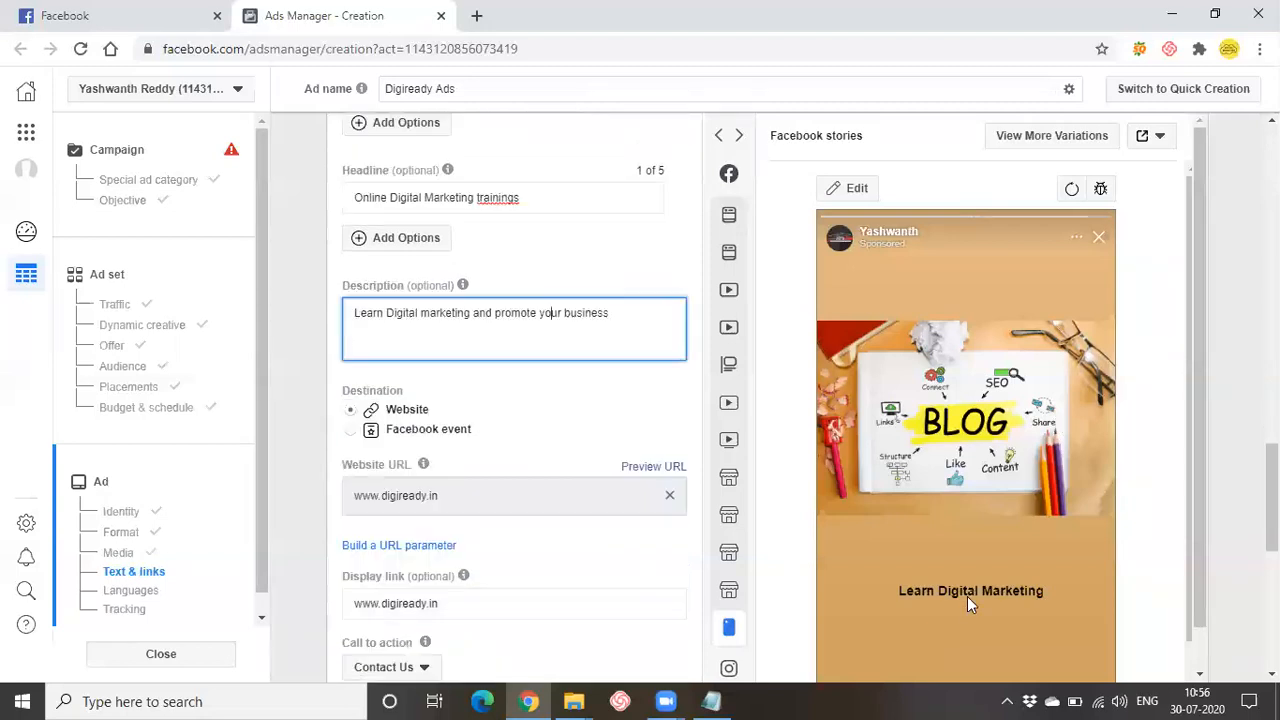
pyautogui.scroll(-1, 967, 596)
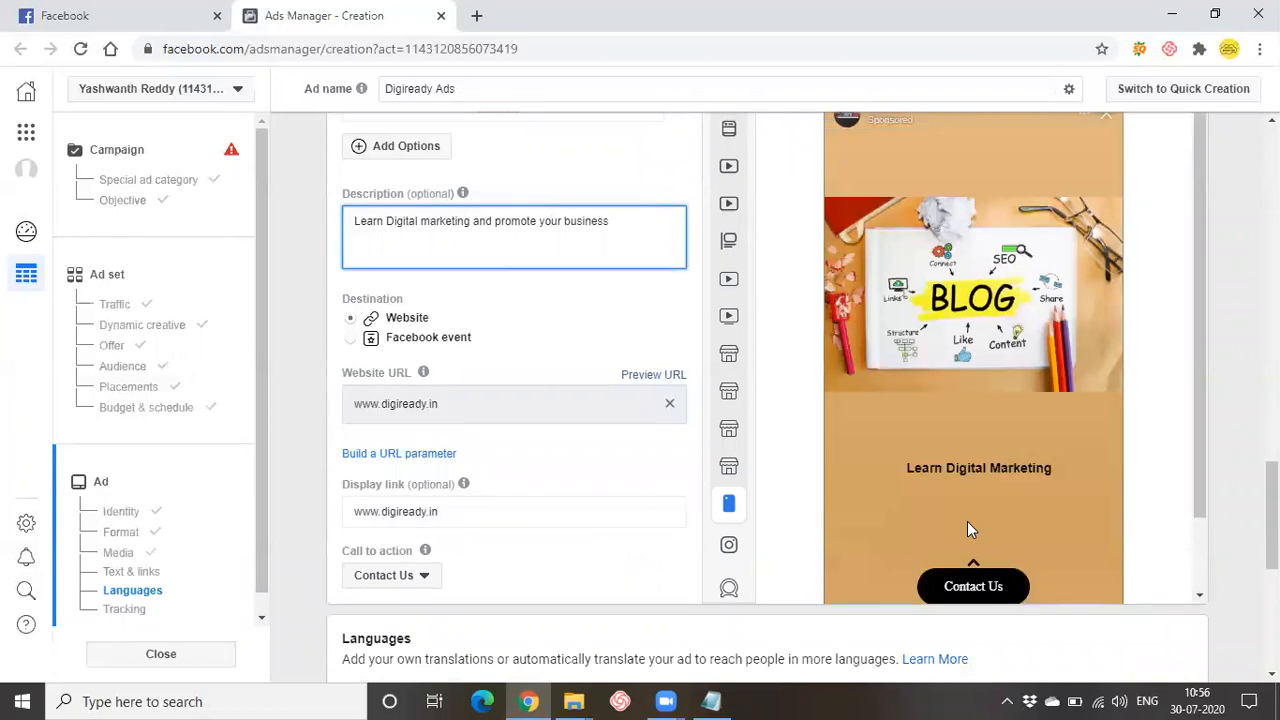
pyautogui.scroll(2, 967, 528)
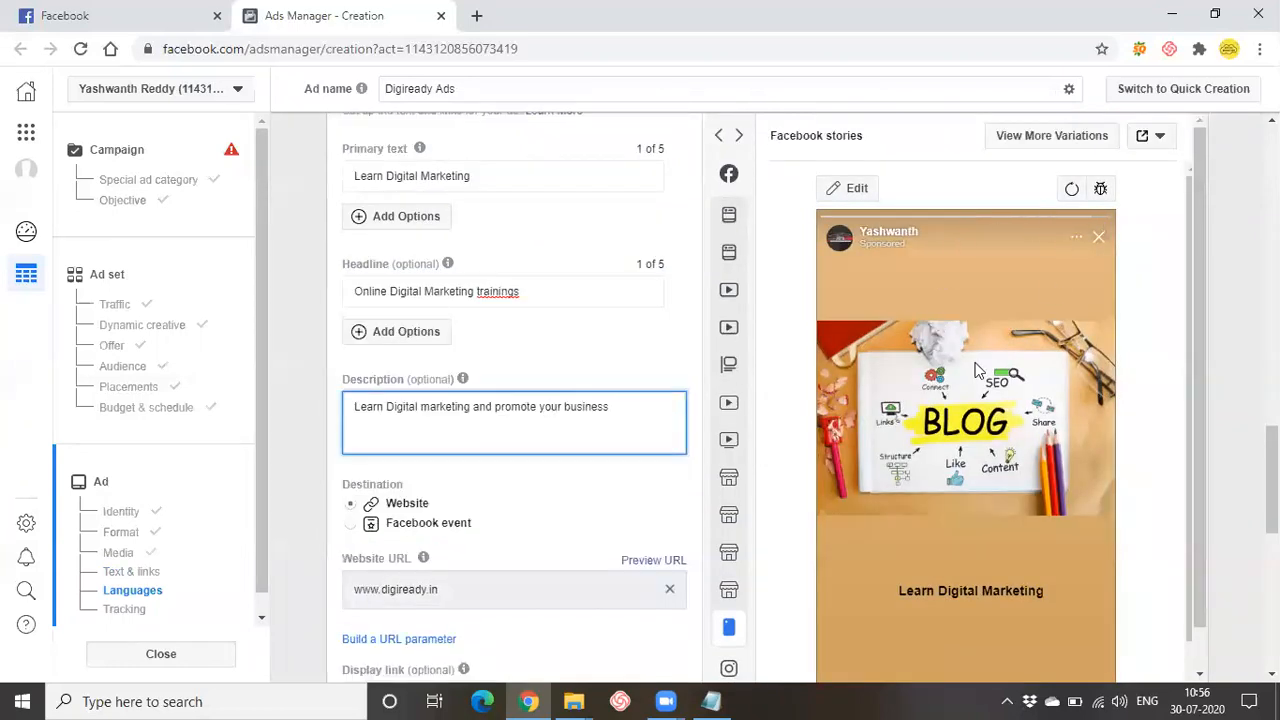
pyautogui.scroll(-1, 890, 440)
# Step: Preview the ad in the Instagram feed placement and check its call to action and caption
pyautogui.scroll(-1, 746, 553)
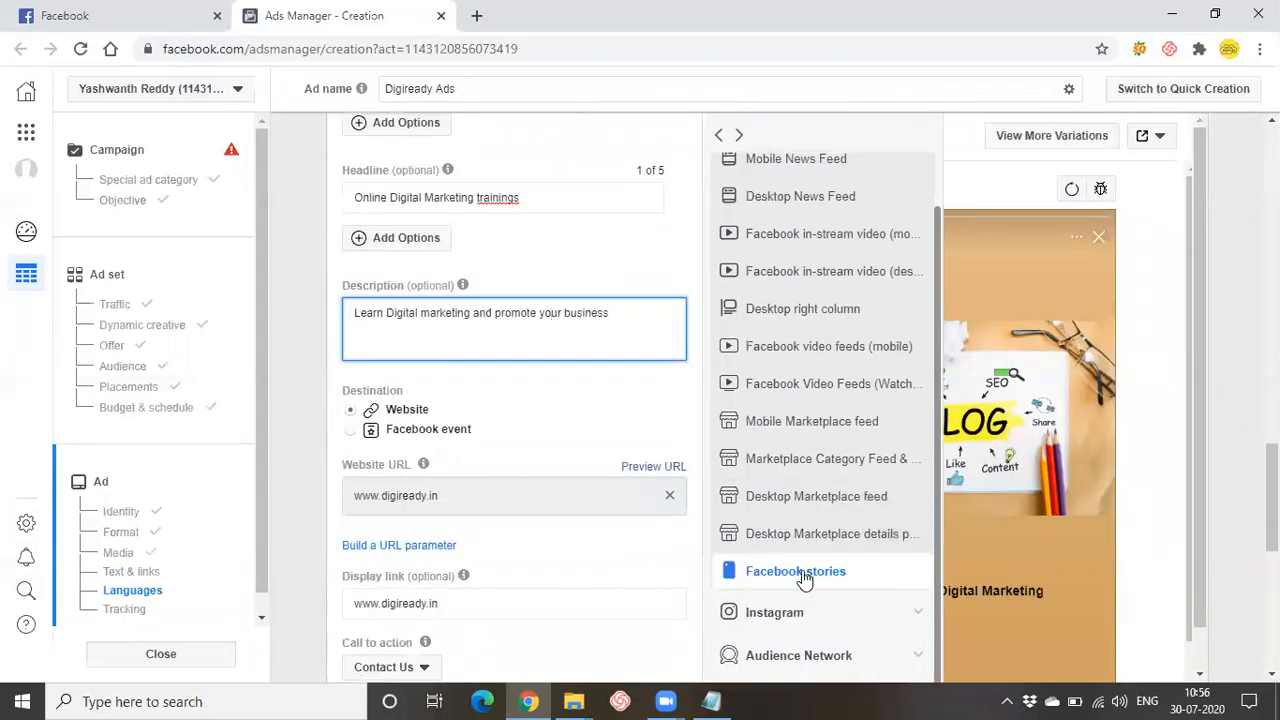
pyautogui.scroll(-1, 805, 578)
pyautogui.click(790, 567)
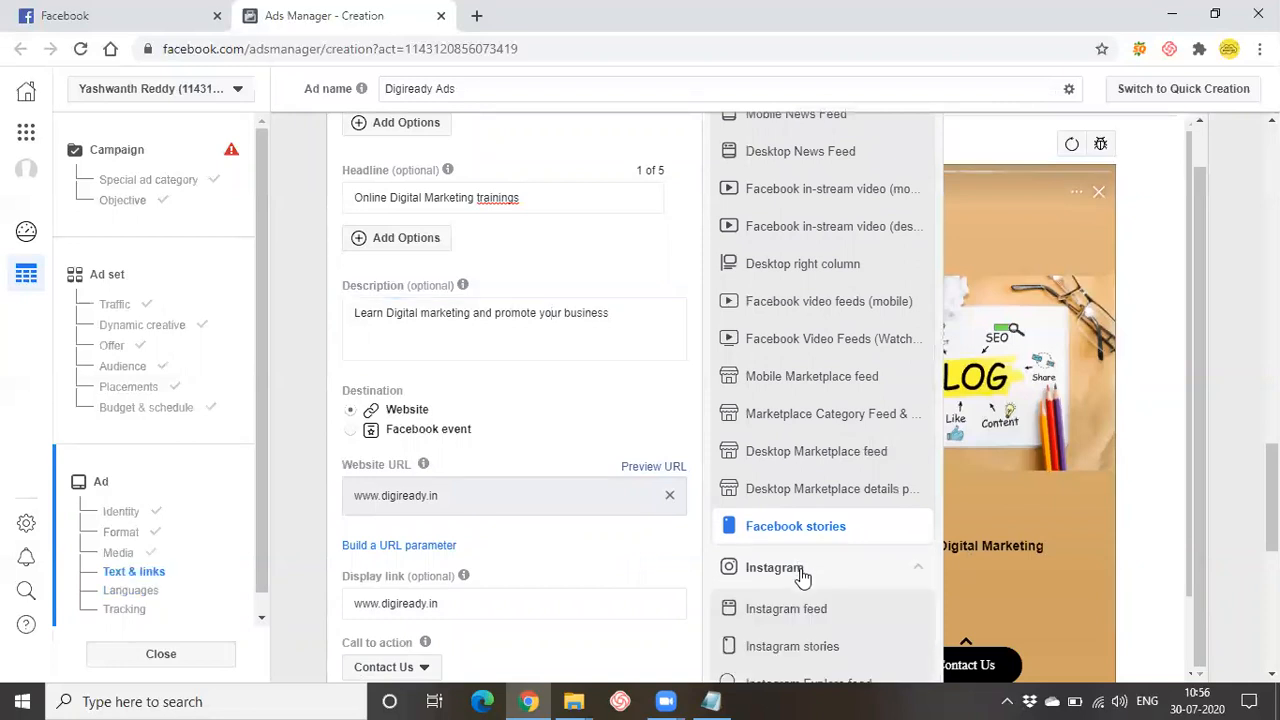
pyautogui.click(803, 620)
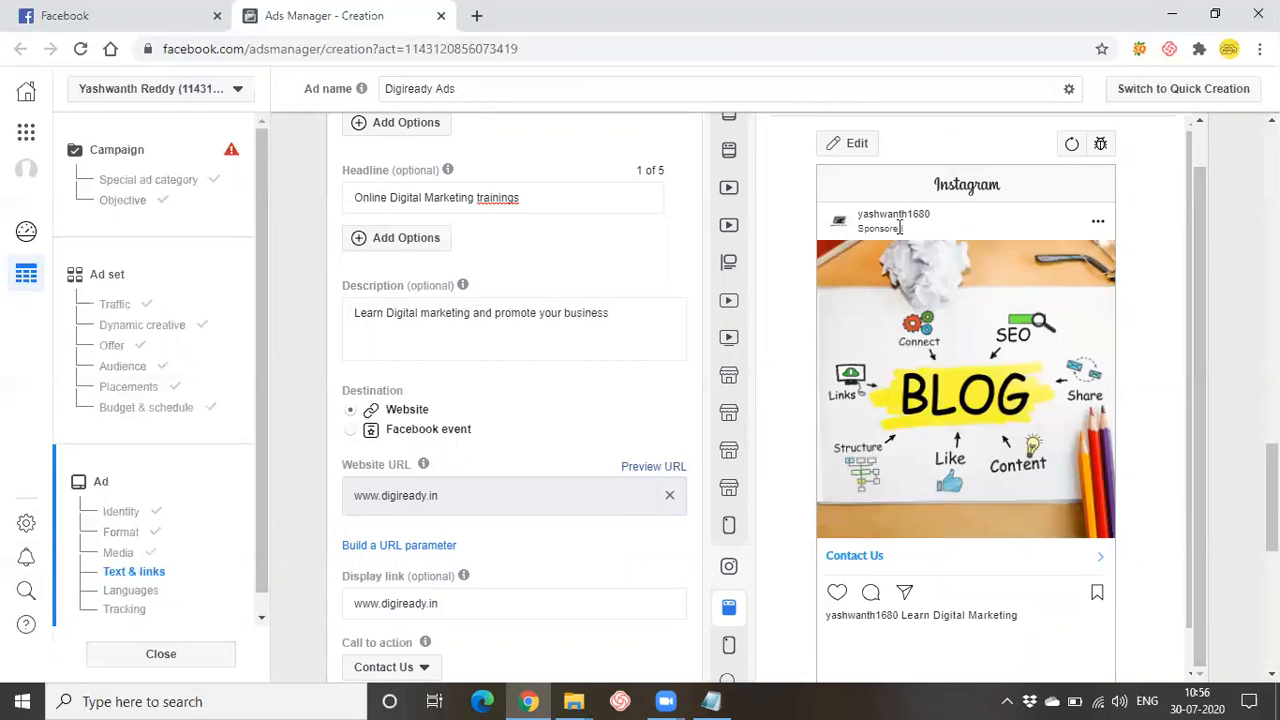
pyautogui.scroll(-1, 928, 360)
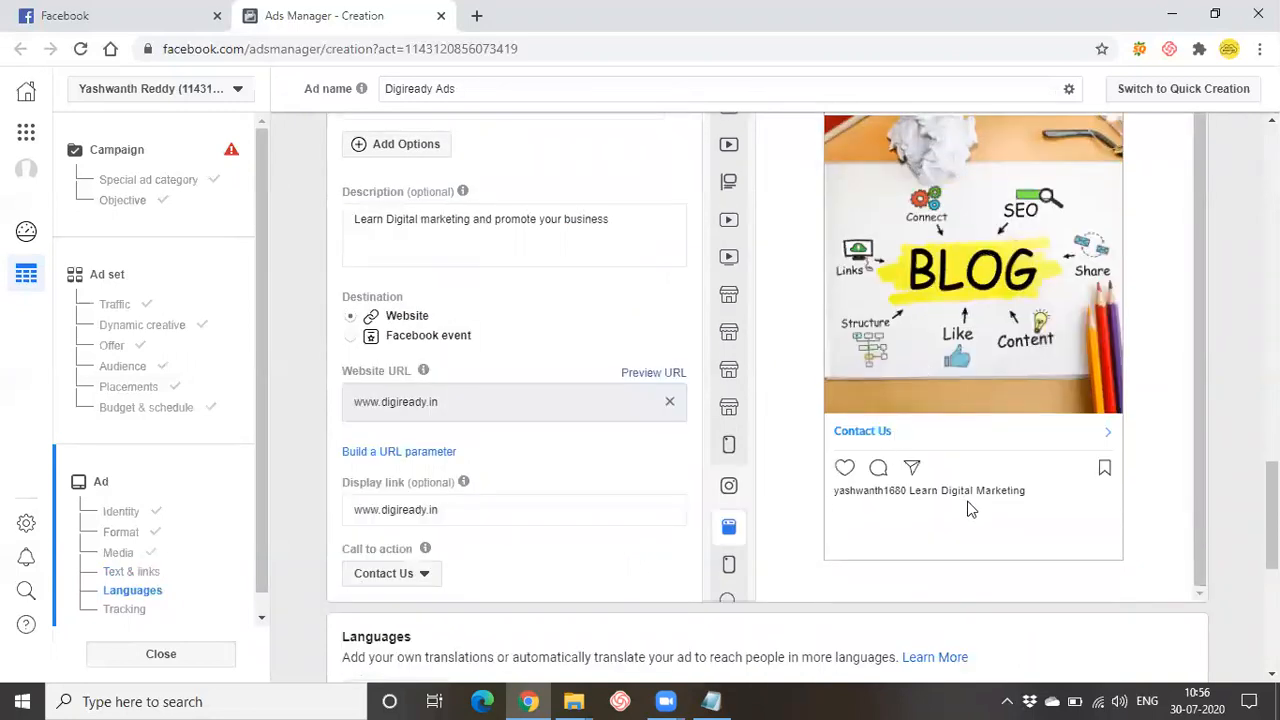
# Step: Review the Languages section's translation options and the Tracking section's conversion tracking and URL parameter options
pyautogui.scroll(-3, 526, 454)
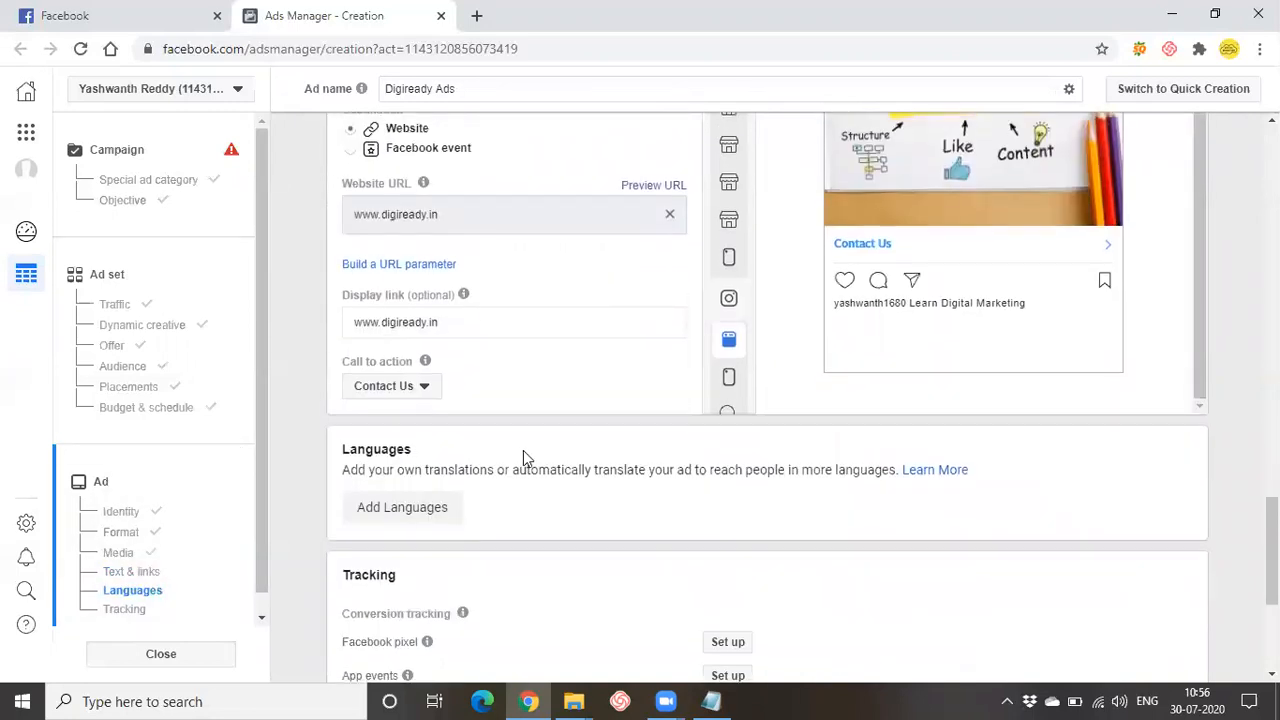
pyautogui.scroll(-2, 438, 431)
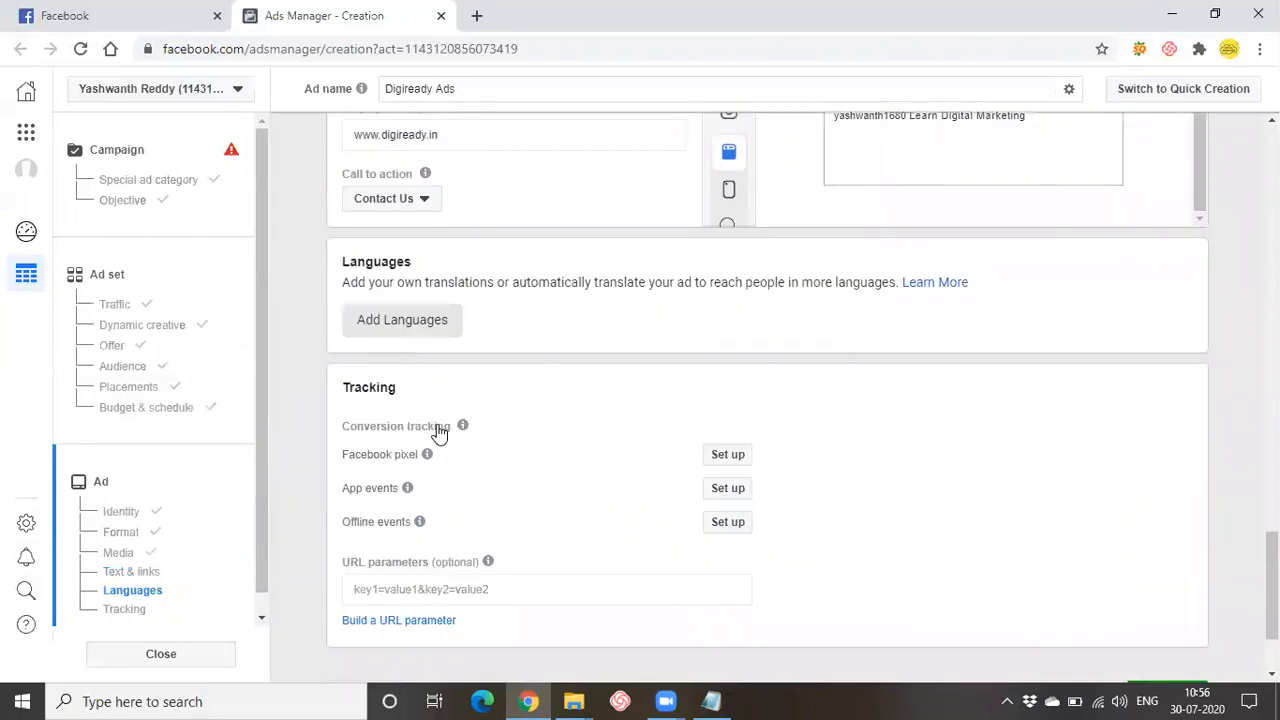
pyautogui.scroll(2, 434, 480)
pyautogui.scroll(1, 431, 480)
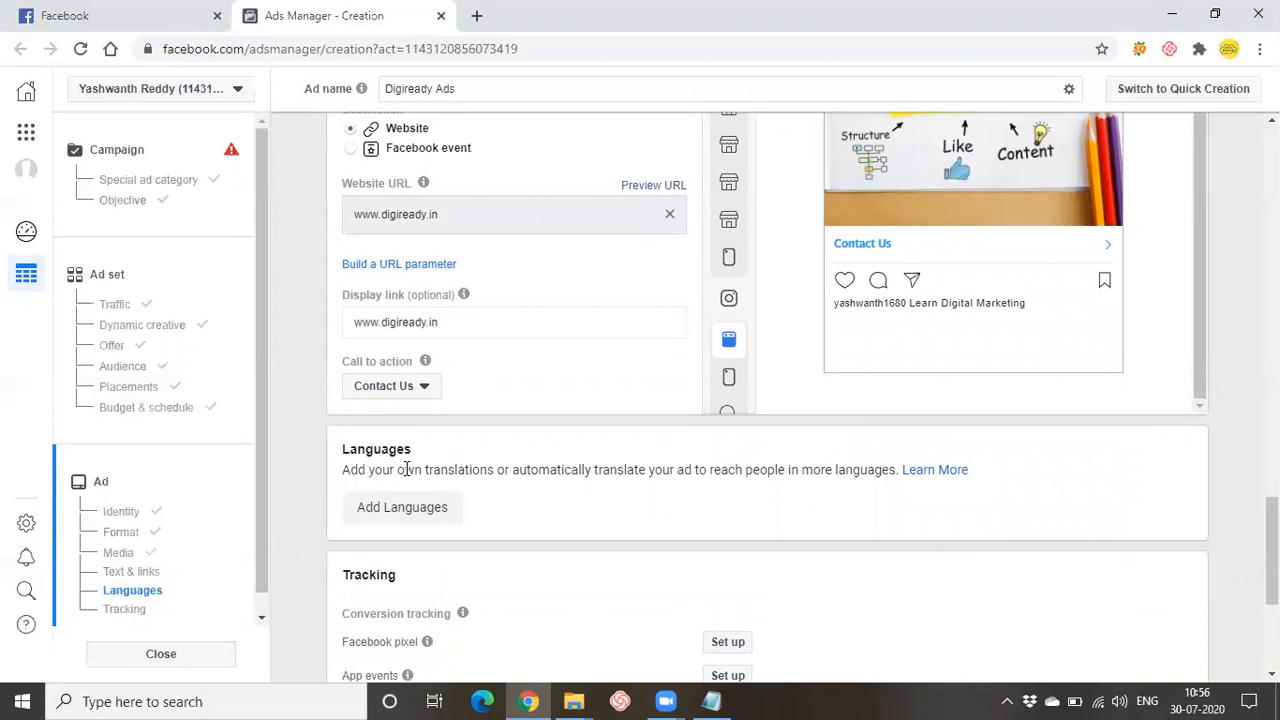
pyautogui.moveTo(405, 469); pyautogui.dragTo(646, 465)
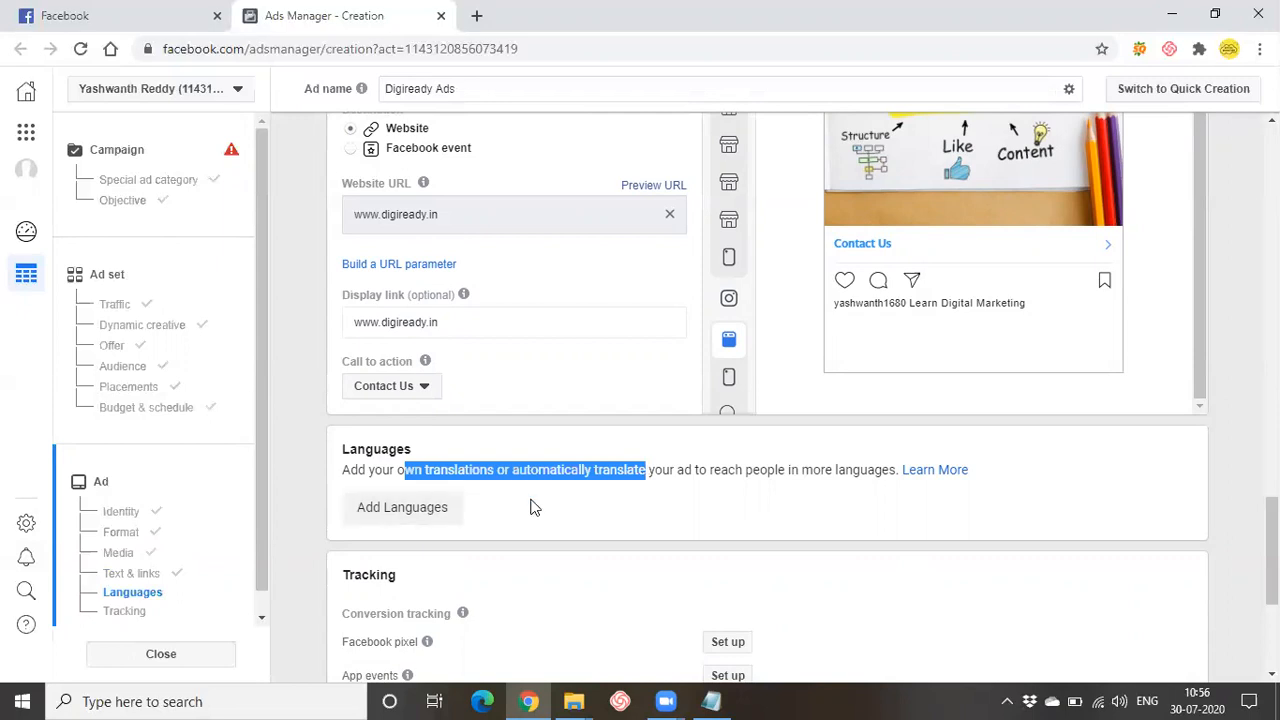
pyautogui.scroll(-1, 535, 510)
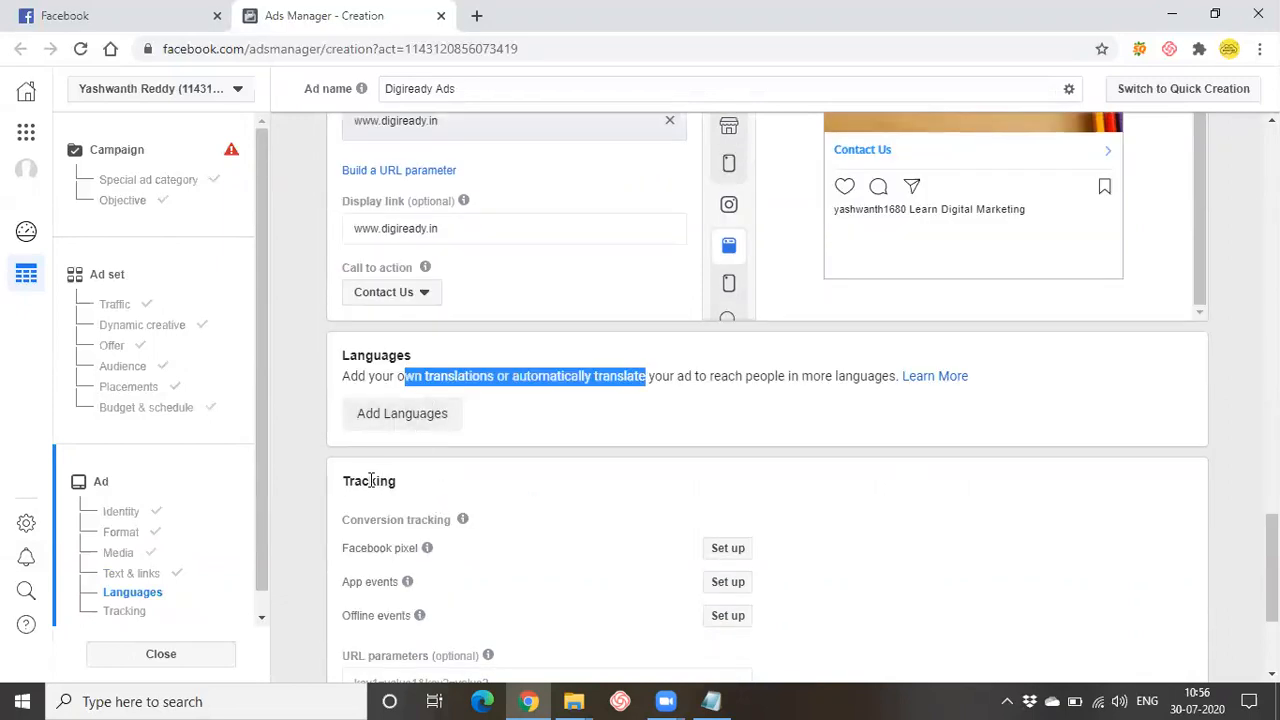
pyautogui.moveTo(340, 486); pyautogui.dragTo(448, 484)
pyautogui.click(448, 484)
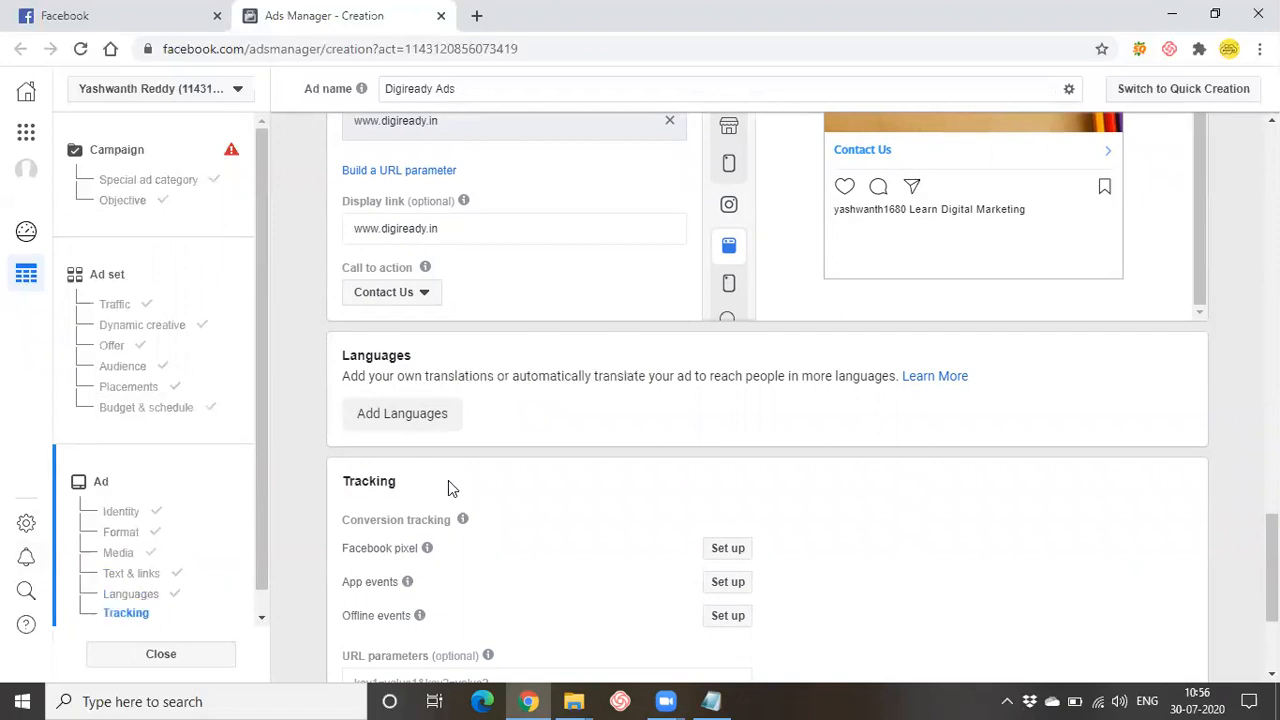
pyautogui.scroll(-1, 448, 484)
pyautogui.scroll(-1, 448, 487)
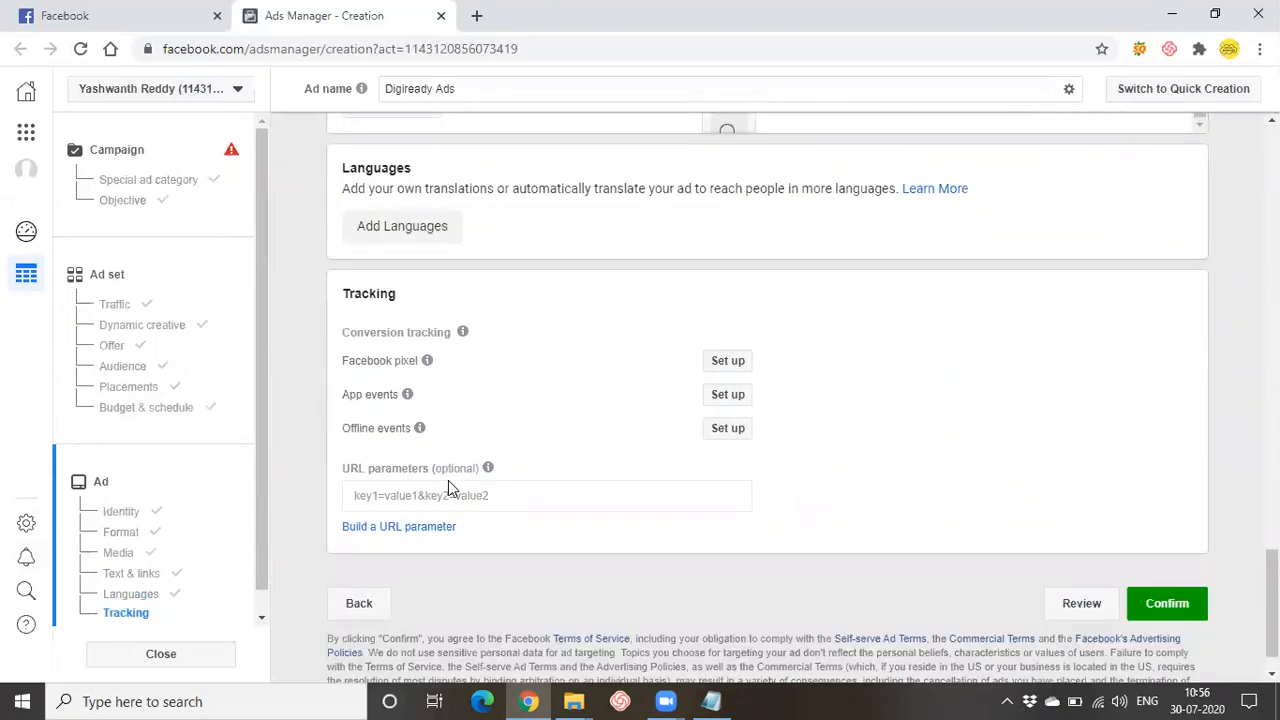
pyautogui.moveTo(408, 395)
# Step: Submit the ad for confirmation, removing Instagram as a placement and confirming again
pyautogui.click(1168, 604)
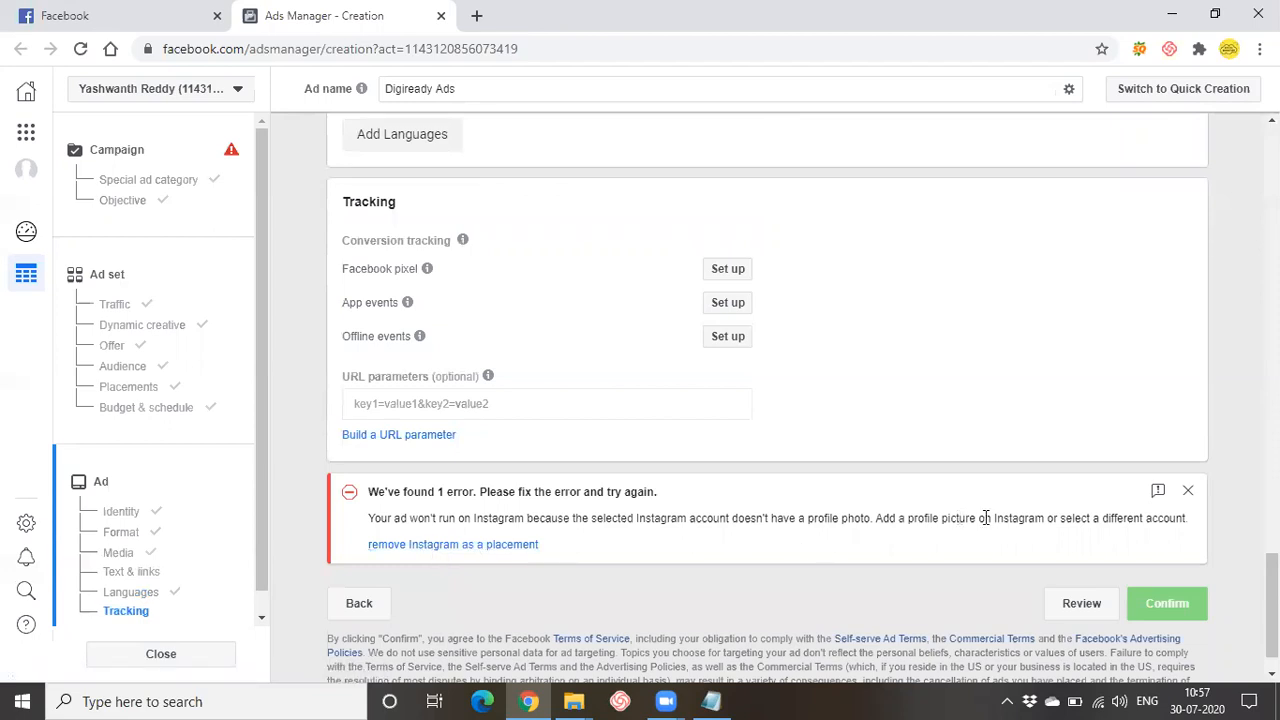
pyautogui.moveTo(959, 518); pyautogui.dragTo(1073, 516)
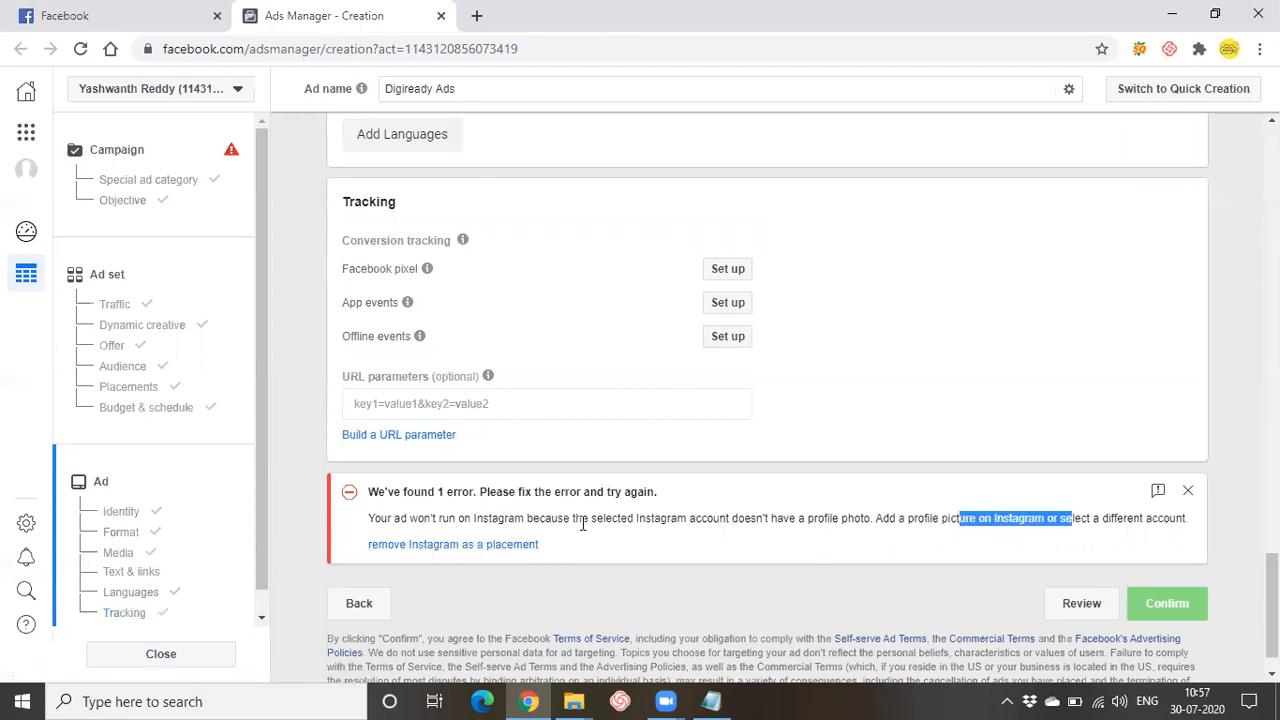
pyautogui.click(456, 545)
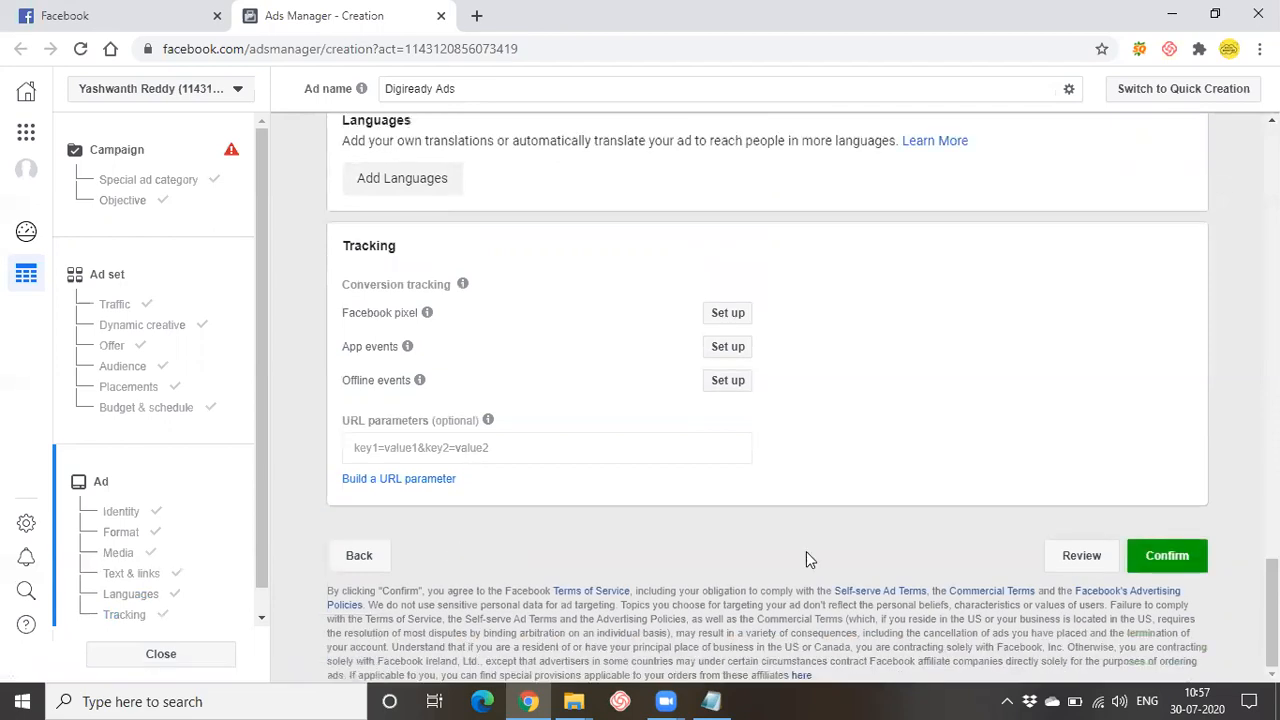
pyautogui.click(1184, 558)
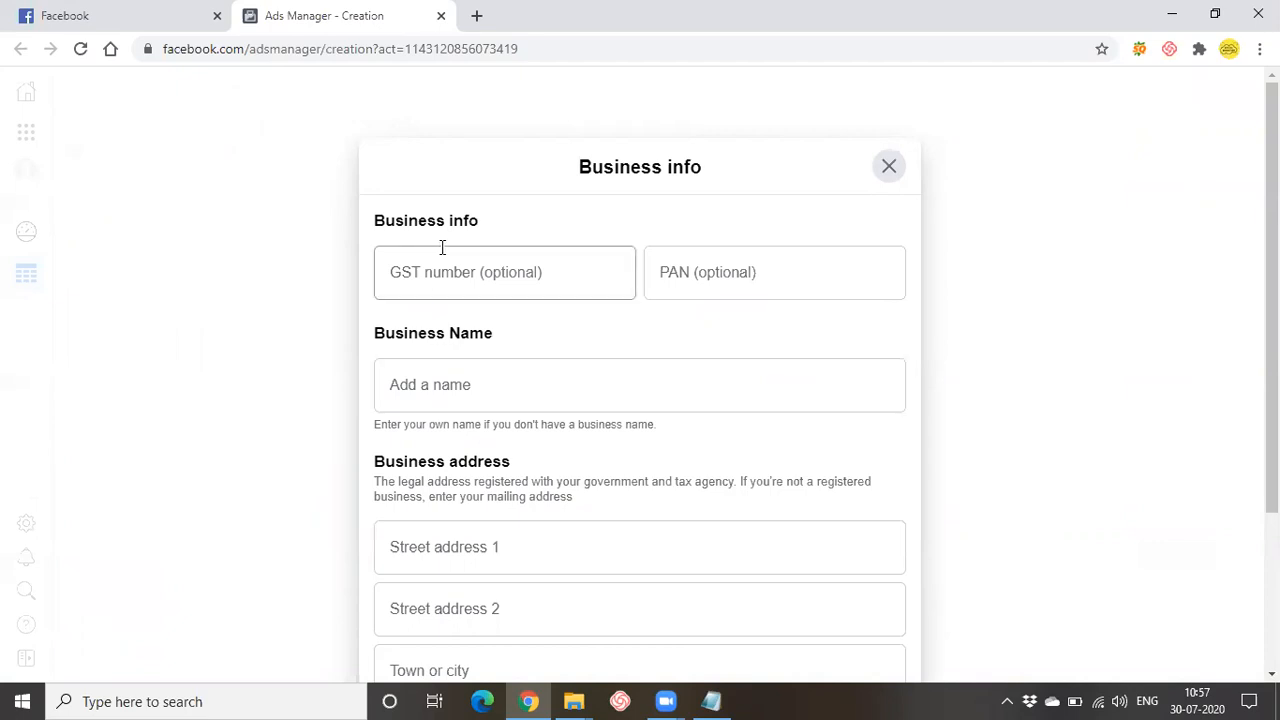
# Step: Look over the business info form and enter Digiready as the business name
pyautogui.scroll(-1, 604, 458)
pyautogui.scroll(-2, 600, 506)
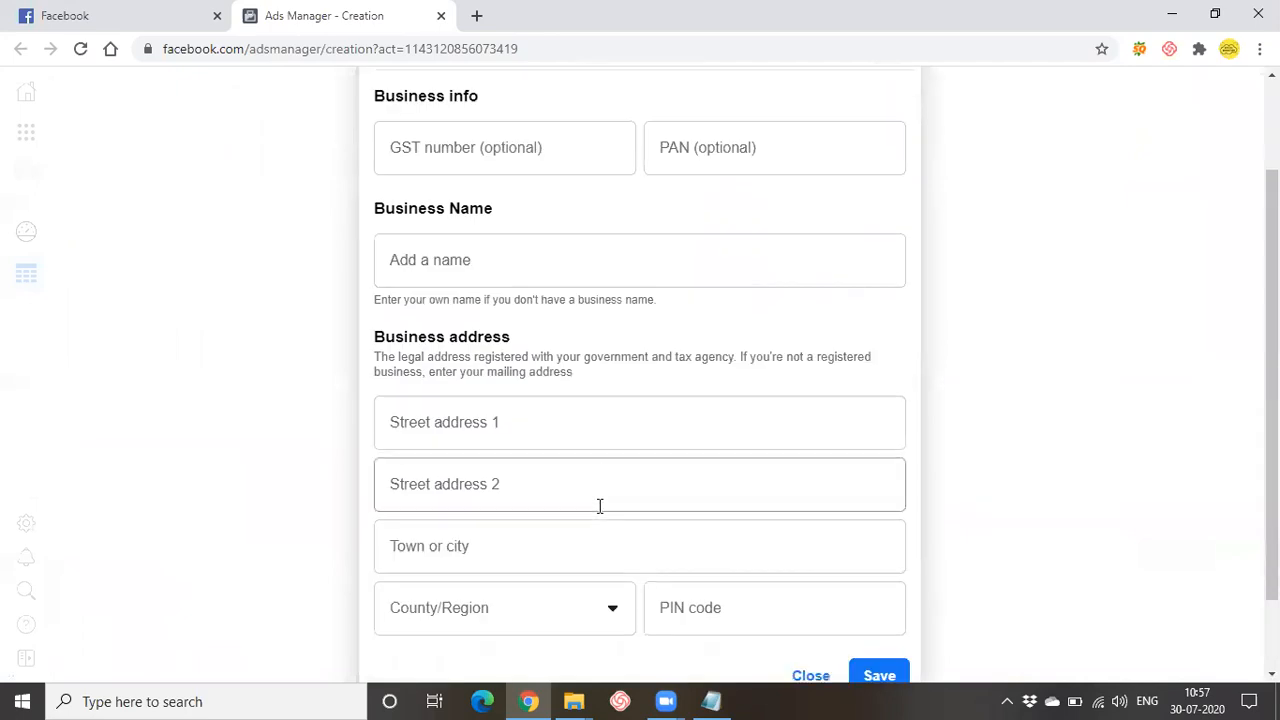
pyautogui.scroll(1, 549, 536)
pyautogui.scroll(1, 549, 536)
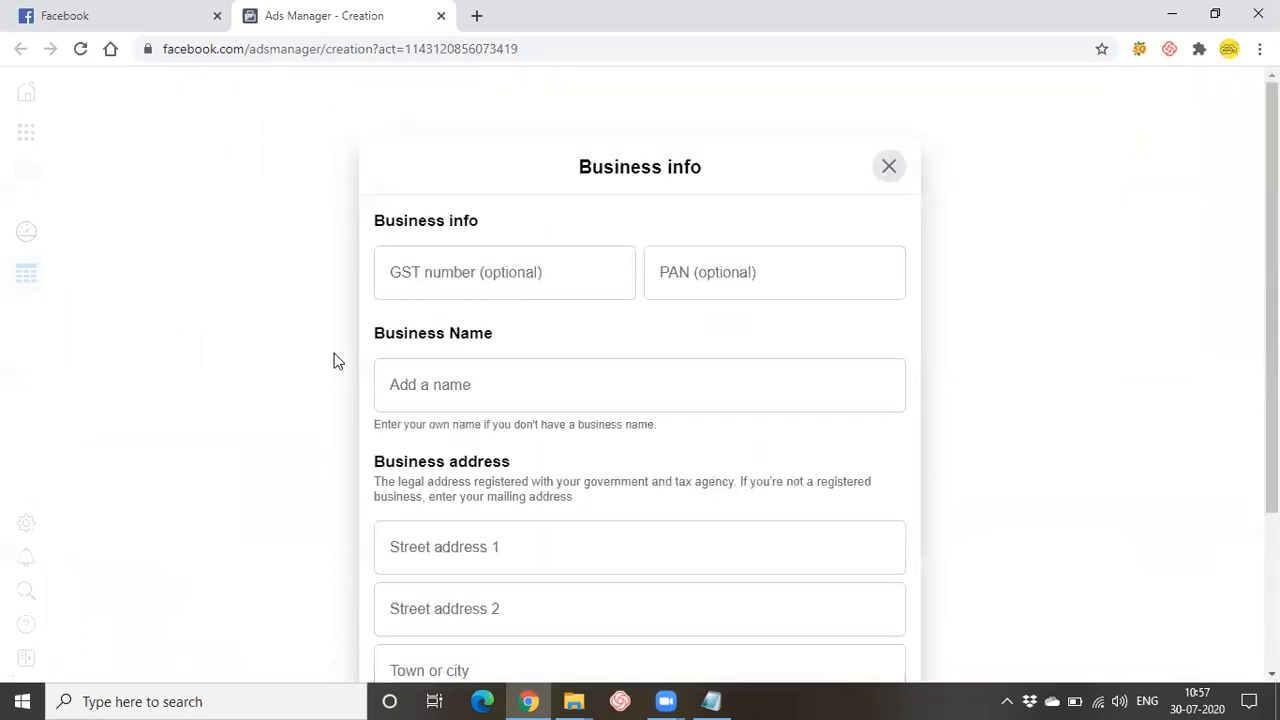
pyautogui.click(506, 391)
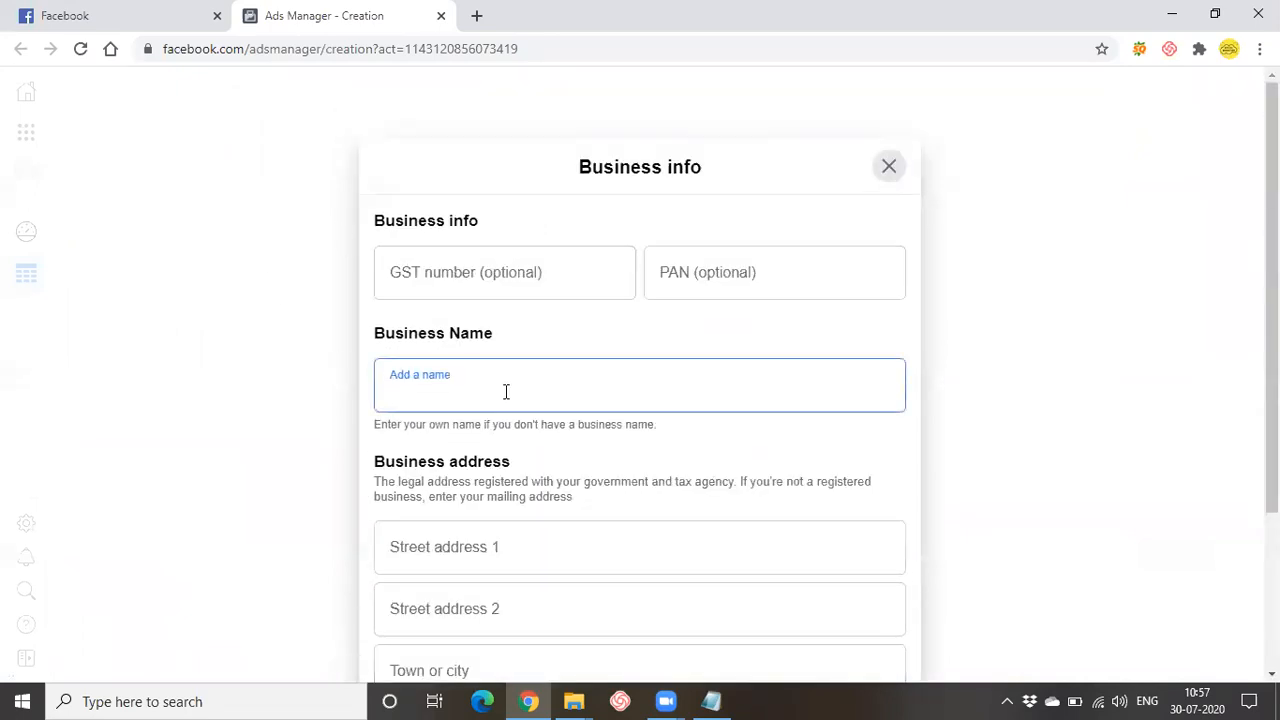
pyautogui.write('Digiready')
# Step: Set the business address's county/region to Andhra Pradesh (New) in the business info form
pyautogui.scroll(-2, 486, 437)
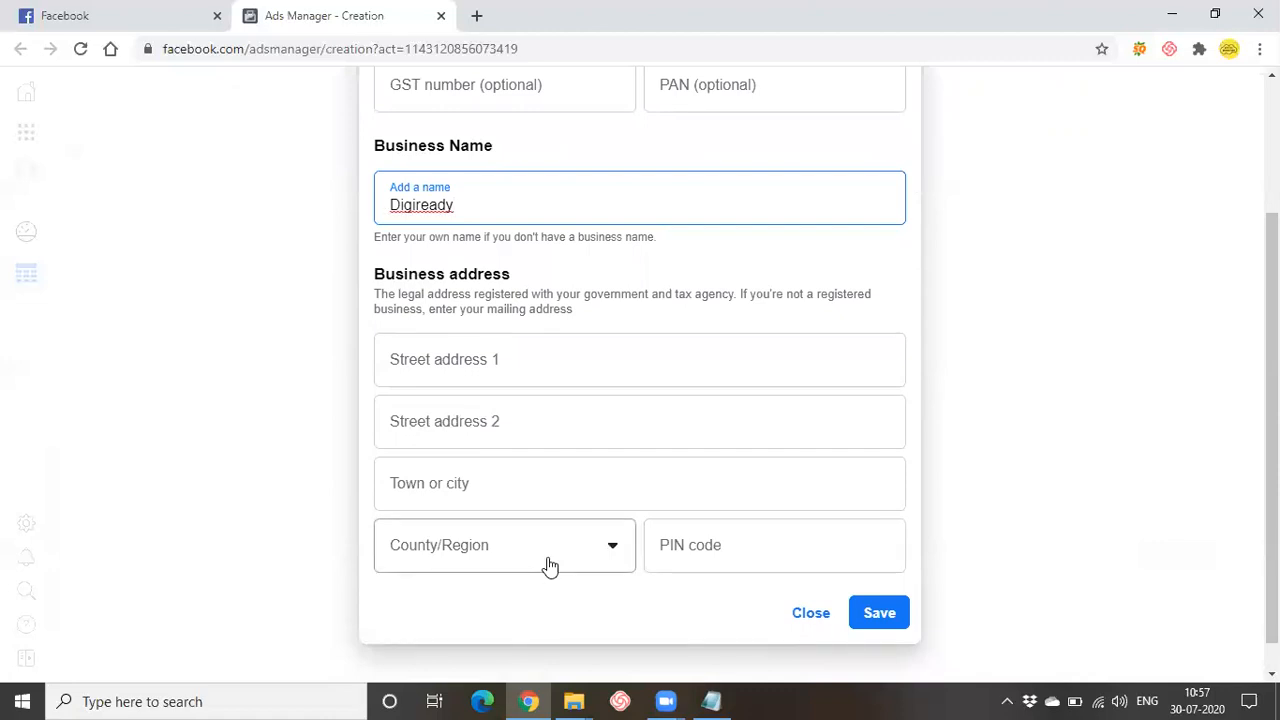
pyautogui.click(484, 556)
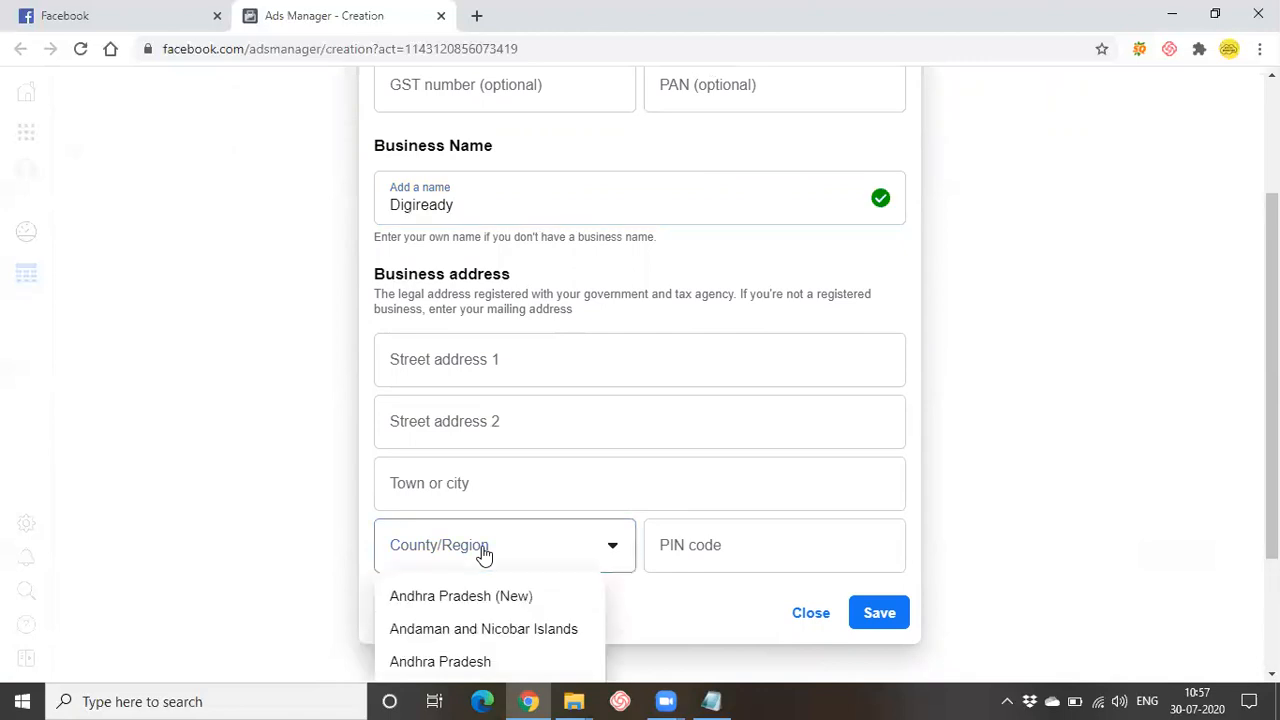
pyautogui.click(517, 595)
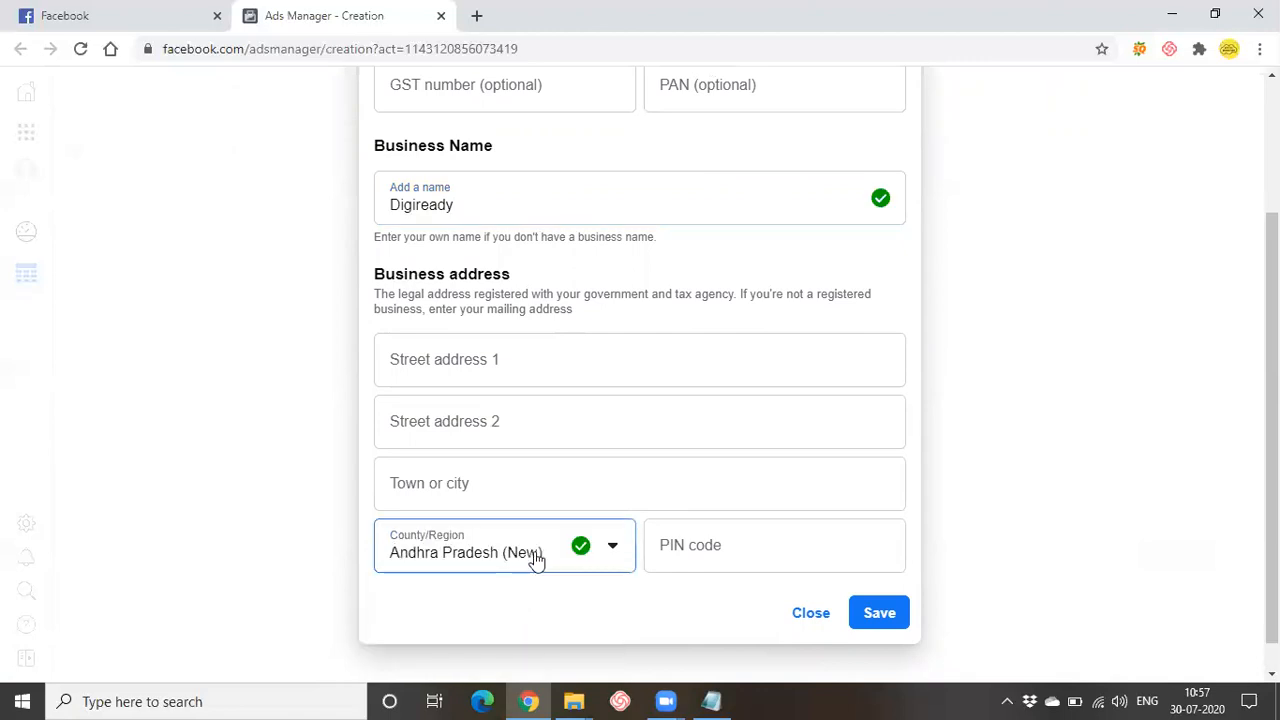
pyautogui.click(536, 561)
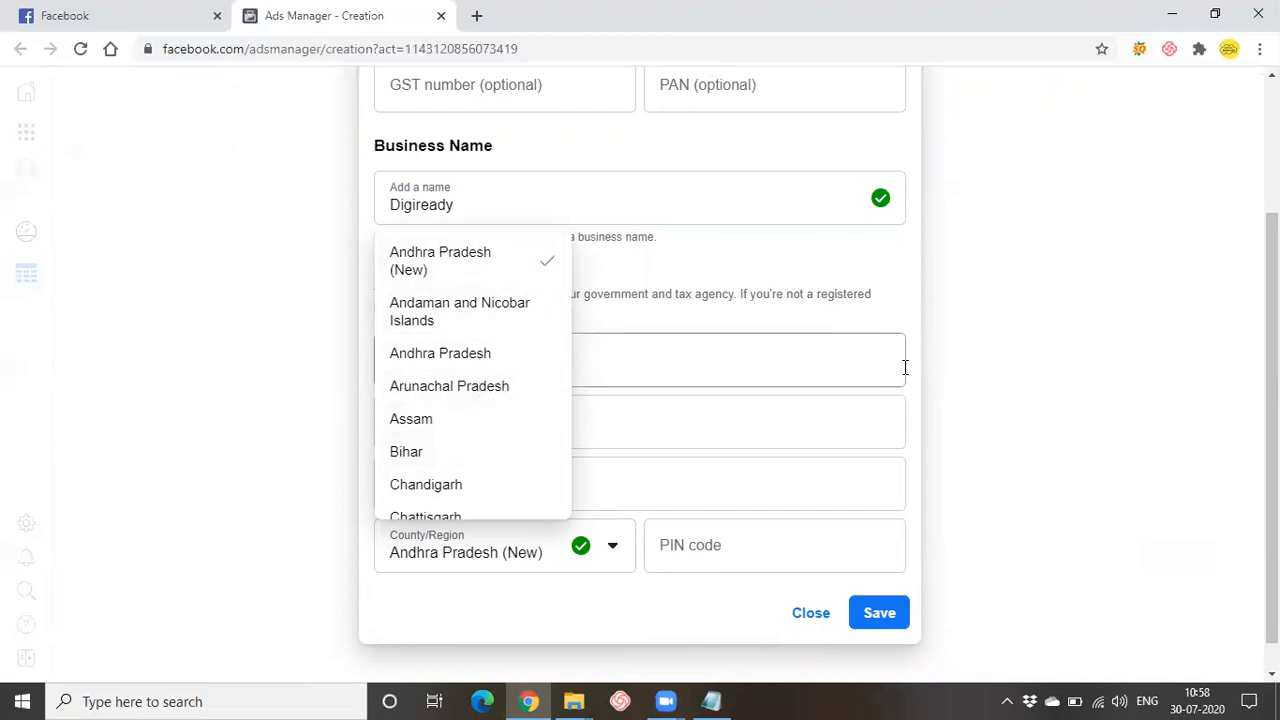
pyautogui.click(980, 386)
pyautogui.click(668, 544)
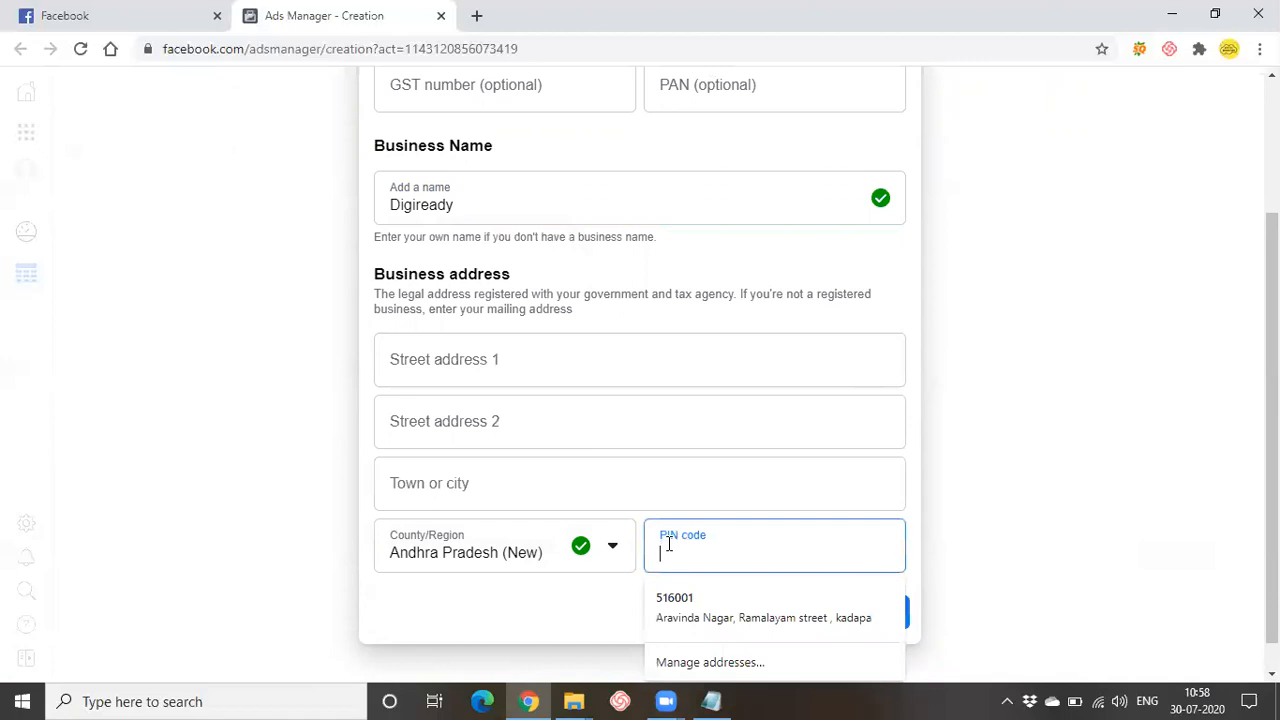
pyautogui.click(731, 596)
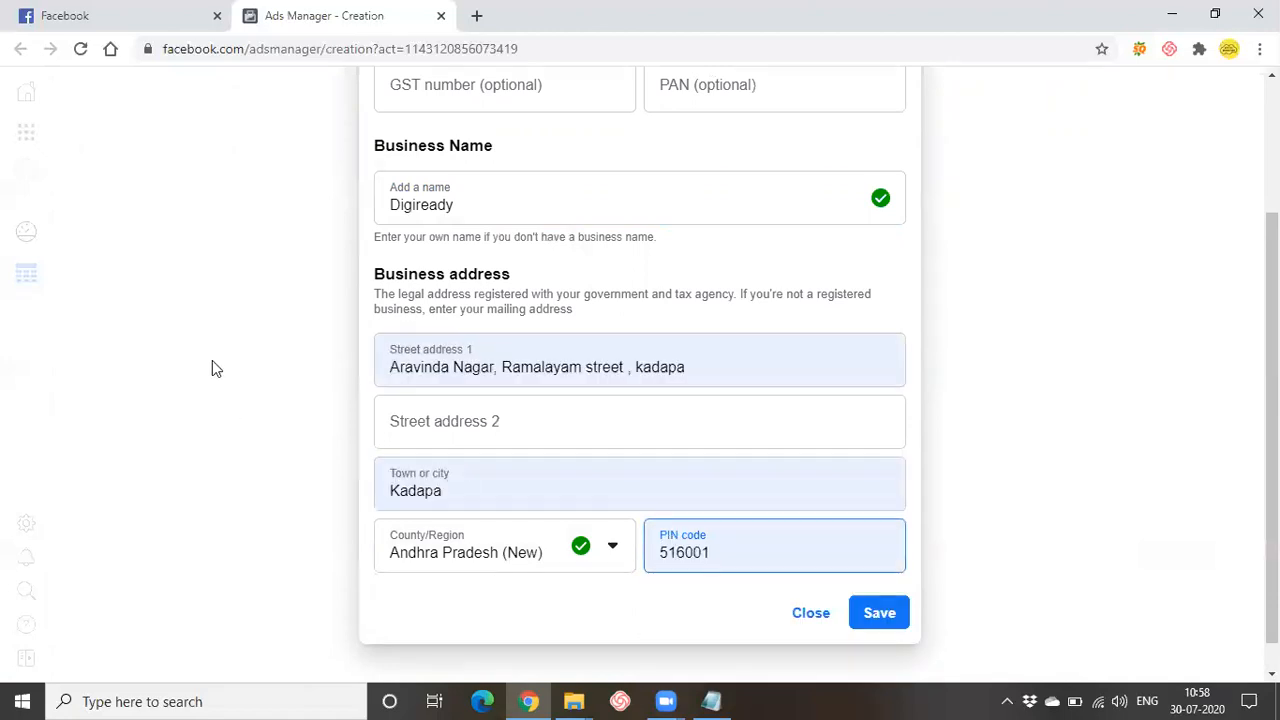
pyautogui.moveTo(480, 480); pyautogui.dragTo(383, 483)
pyautogui.press('BackSpace')
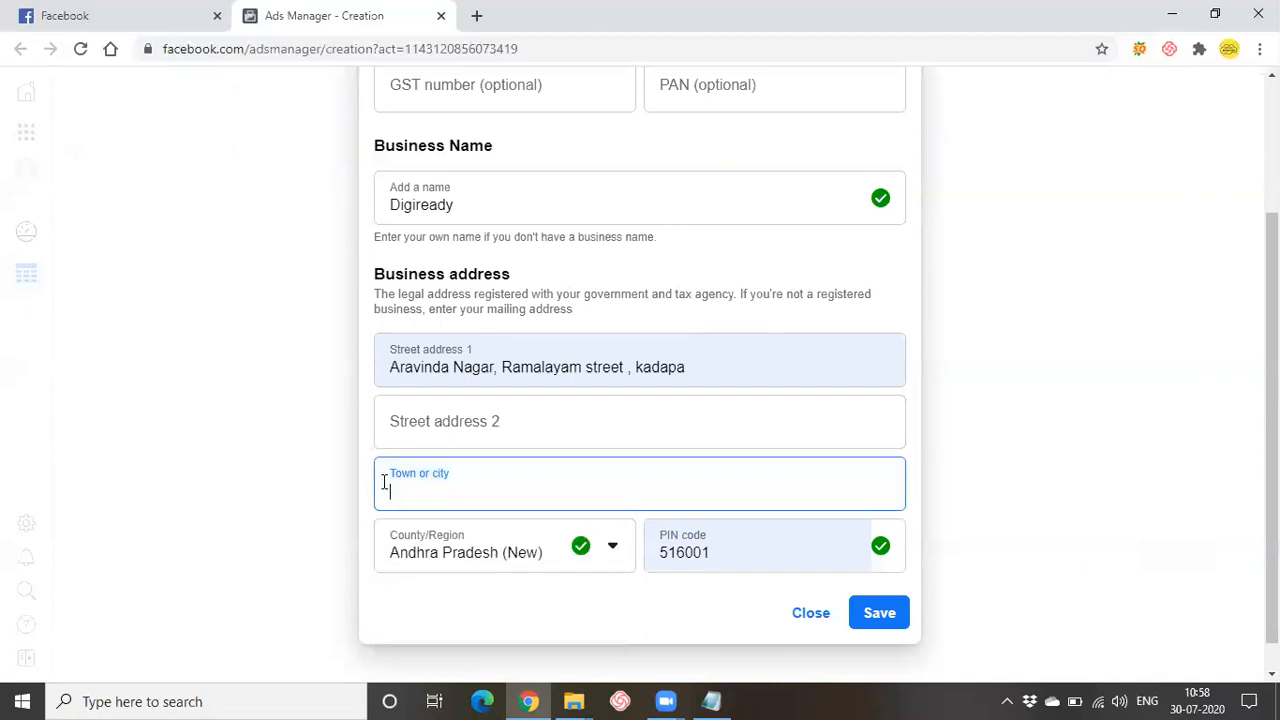
pyautogui.moveTo(703, 365); pyautogui.dragTo(358, 368)
pyautogui.press('BackSpace')
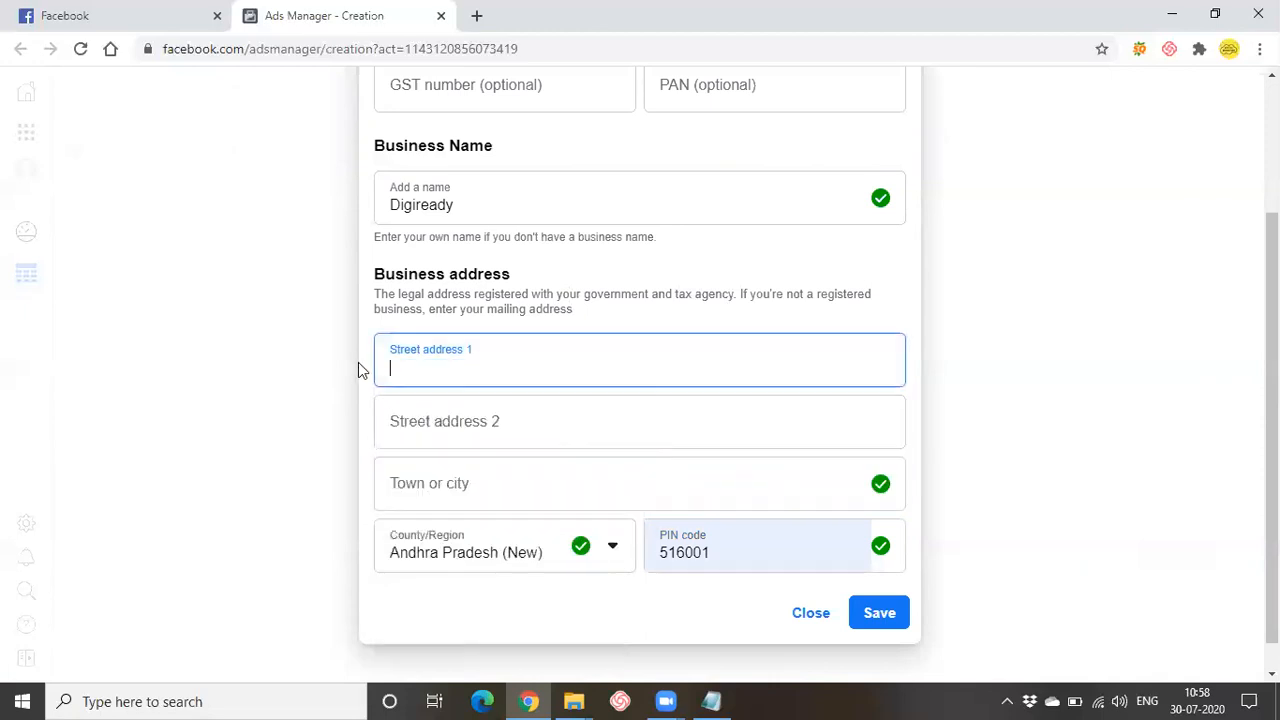
pyautogui.moveTo(725, 545); pyautogui.dragTo(629, 555)
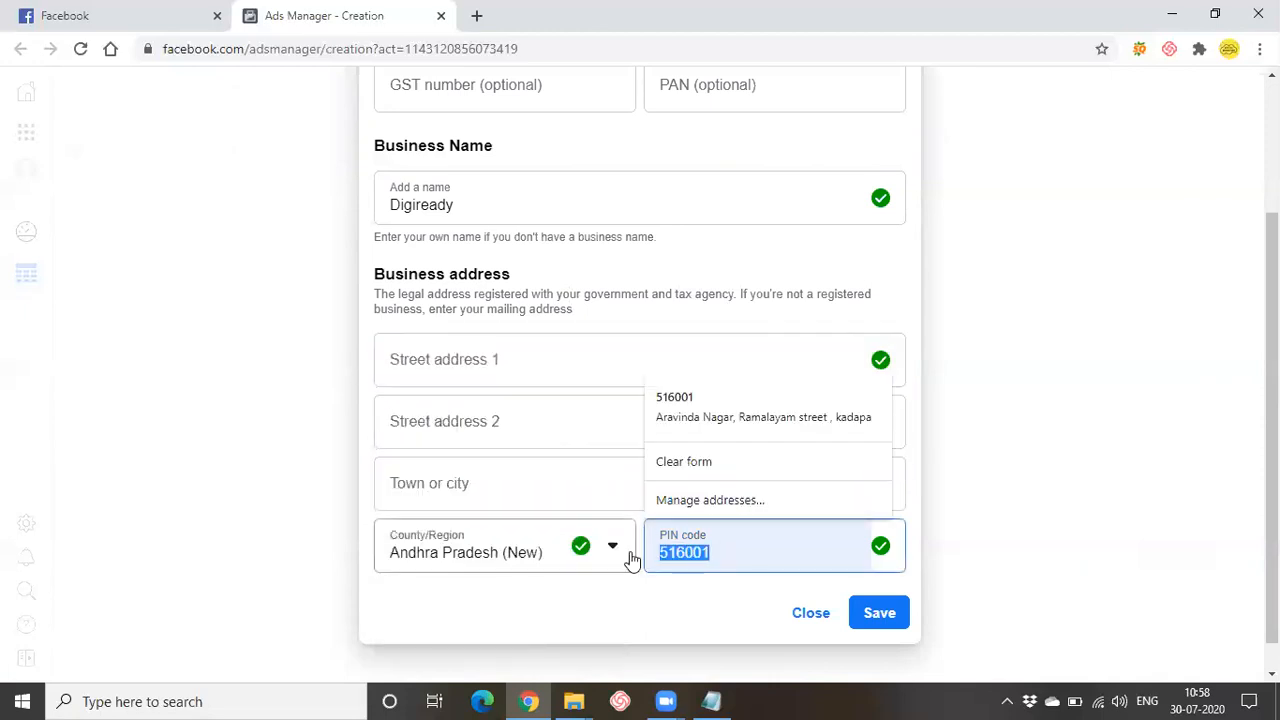
pyautogui.press('BackSpace')
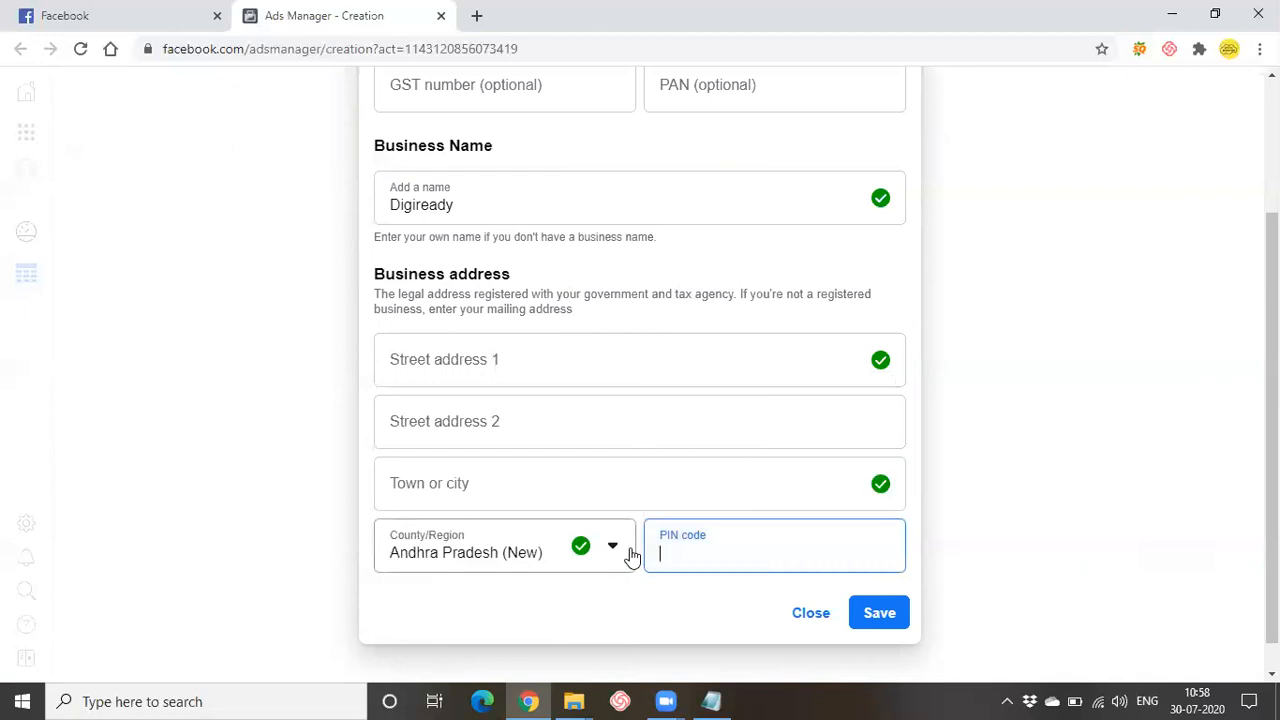
# Step: Save the business info without adding a payment method, and close the campaign creation, saving it to draft
pyautogui.click(870, 614)
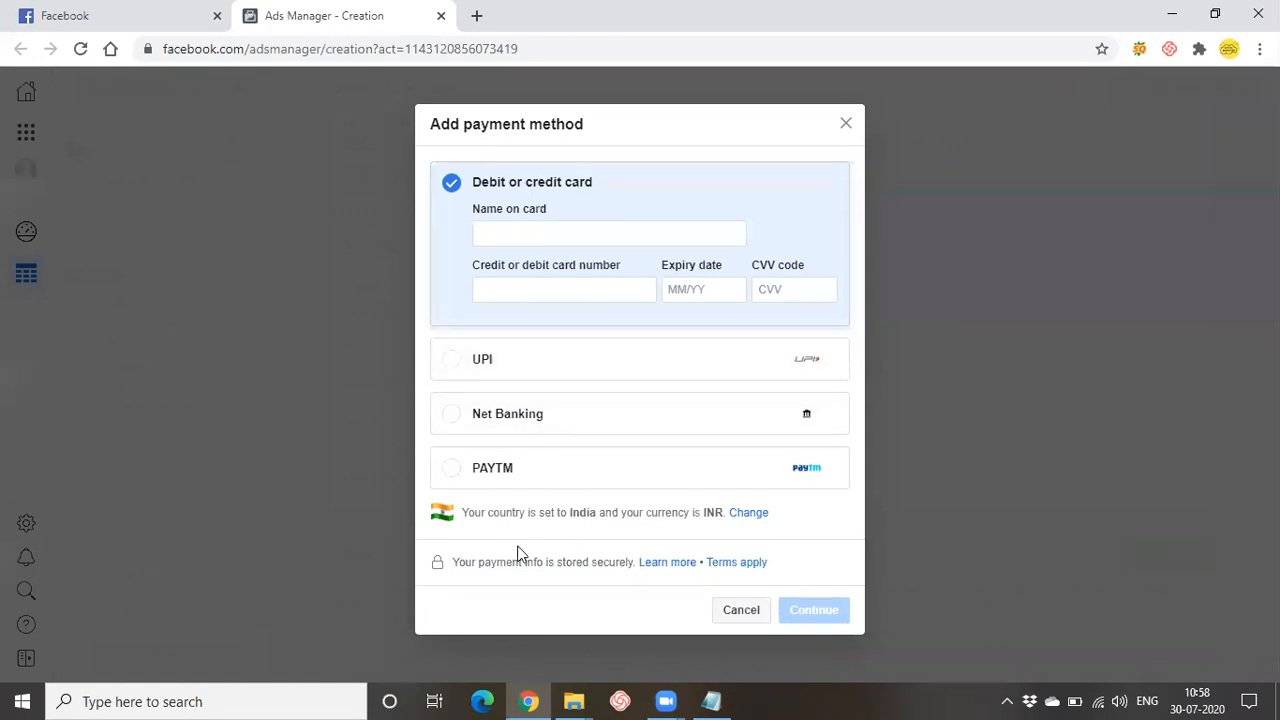
pyautogui.click(740, 611)
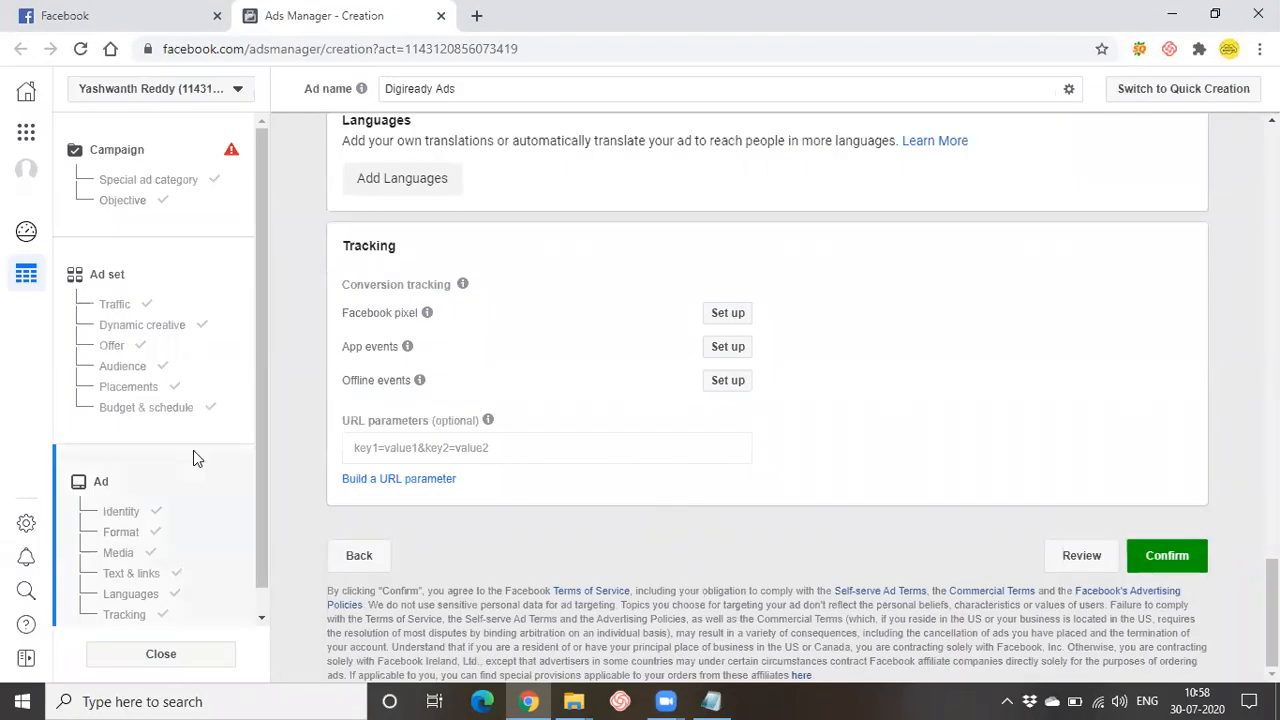
pyautogui.click(167, 659)
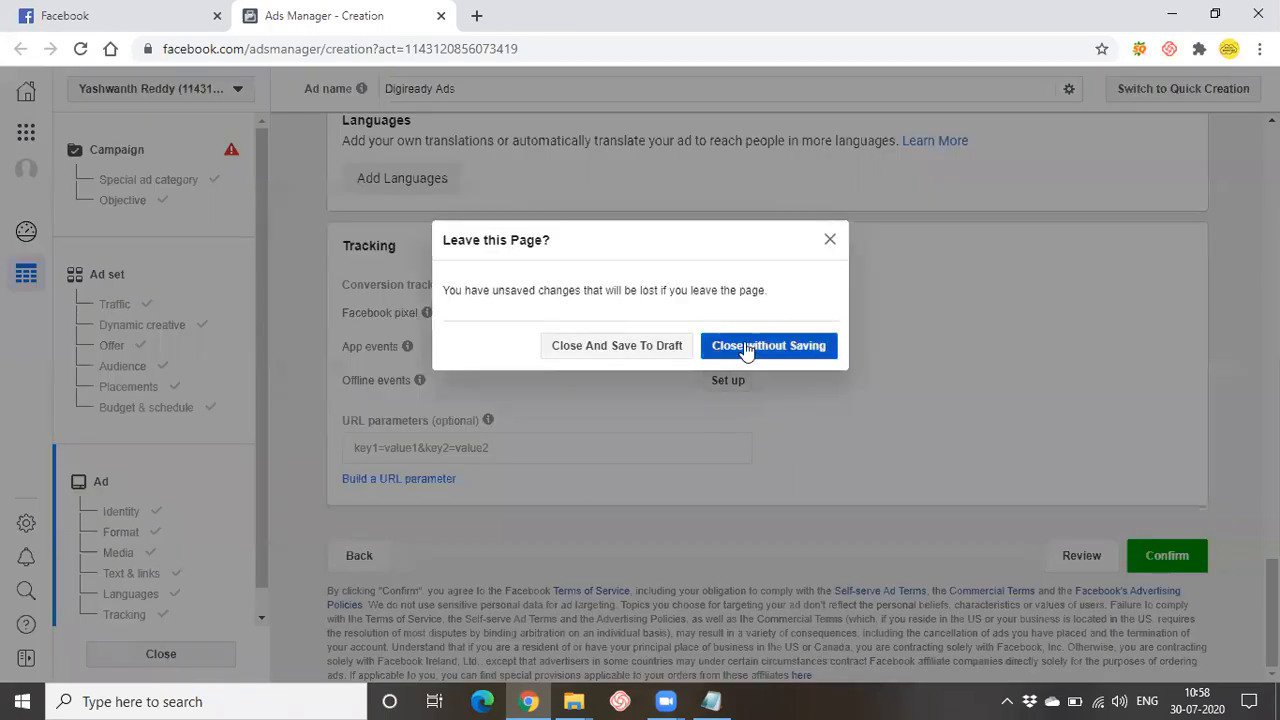
pyautogui.click(648, 347)
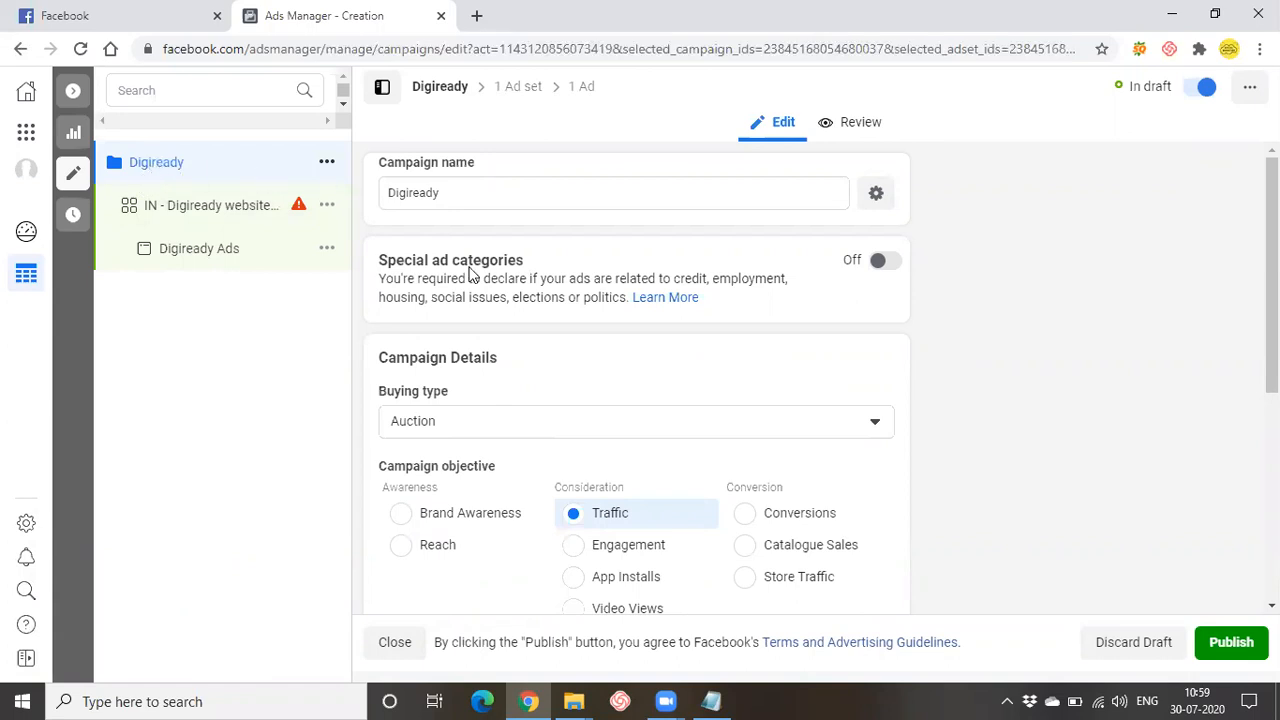
# Step: Look over the Digiready draft's campaign details and budget optimisation, and return to the Ads Manager campaign list
pyautogui.scroll(-4, 476, 366)
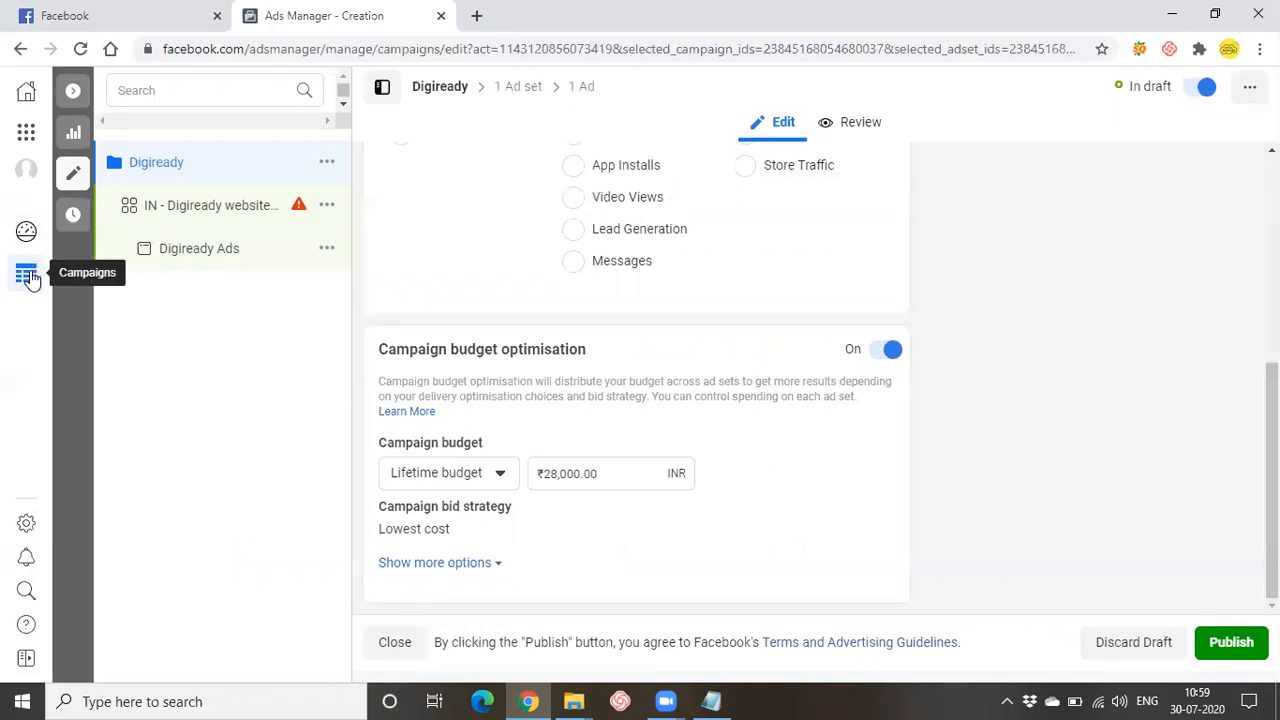
pyautogui.click(25, 133)
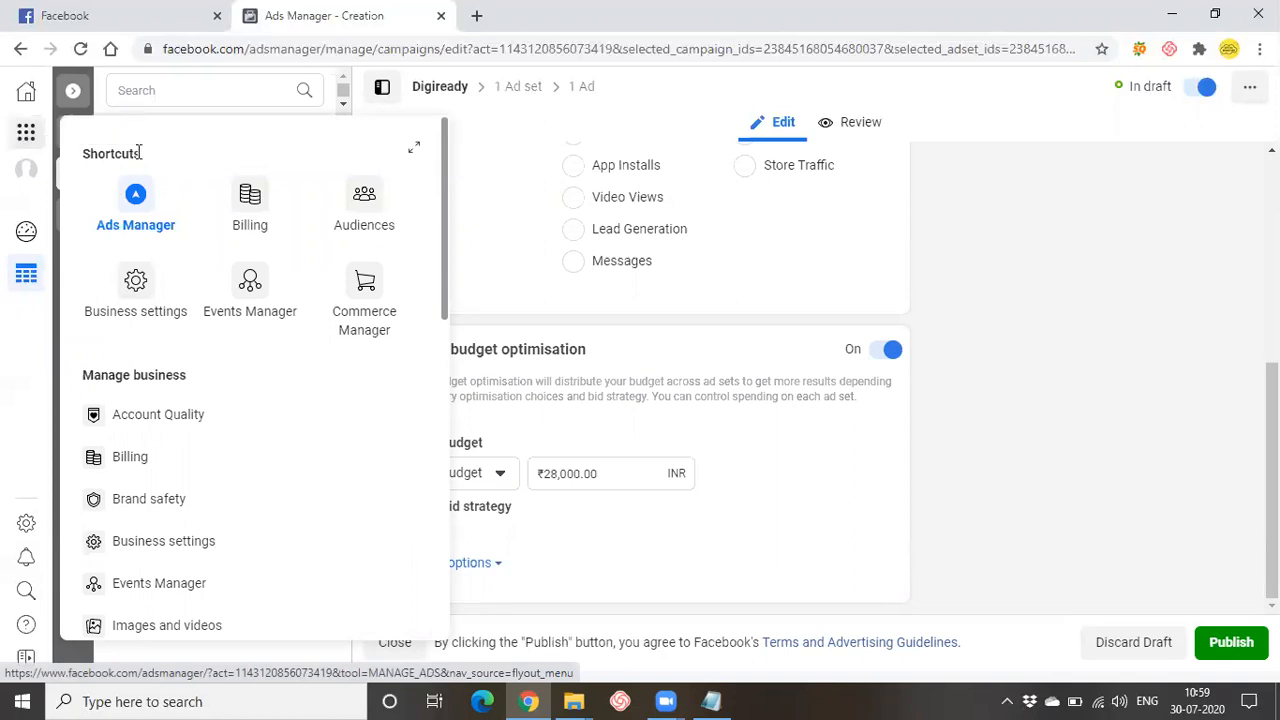
pyautogui.click(135, 210)
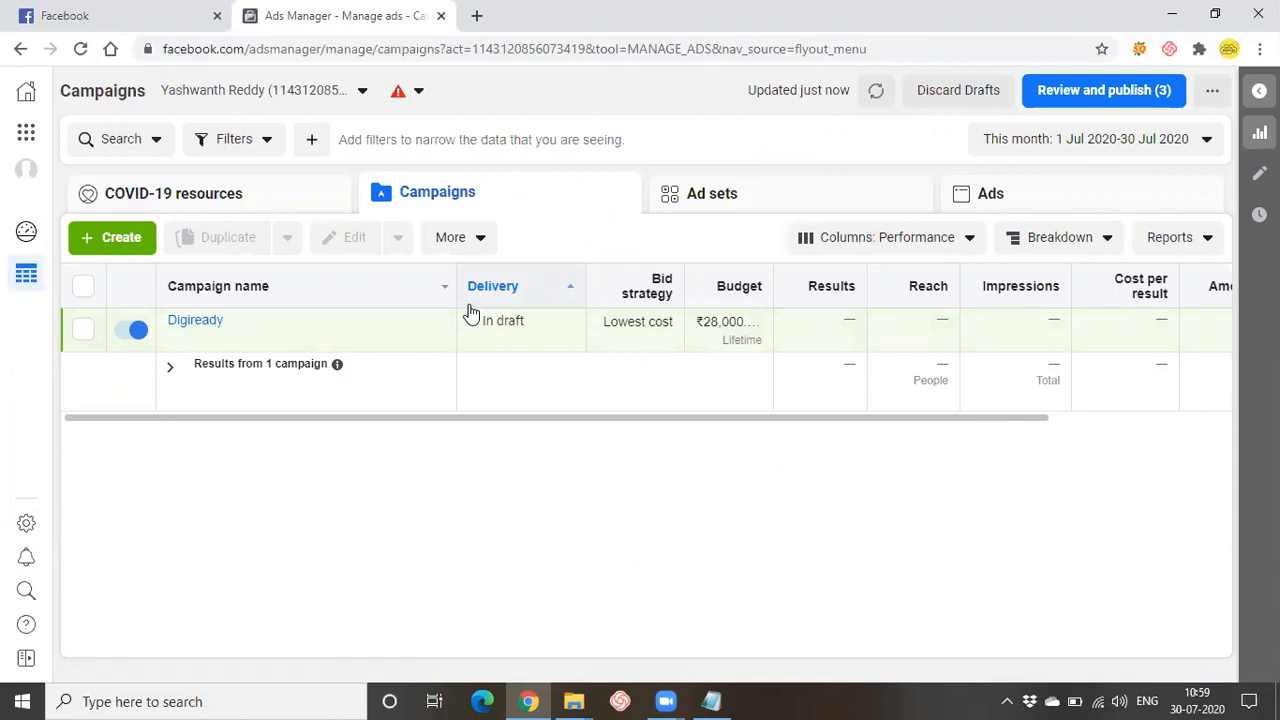
# Step: Switch to the Facebook site, go to the automobile business Page and open its Insights
pyautogui.click(86, 12)
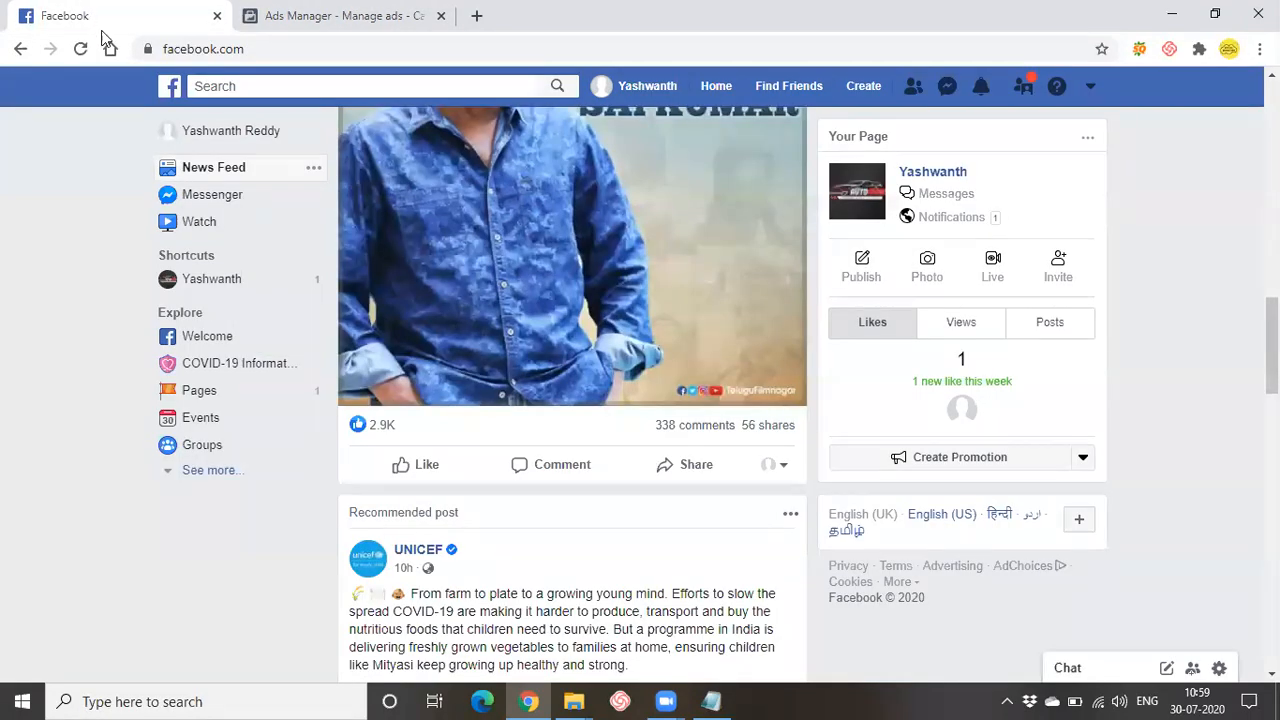
pyautogui.click(180, 285)
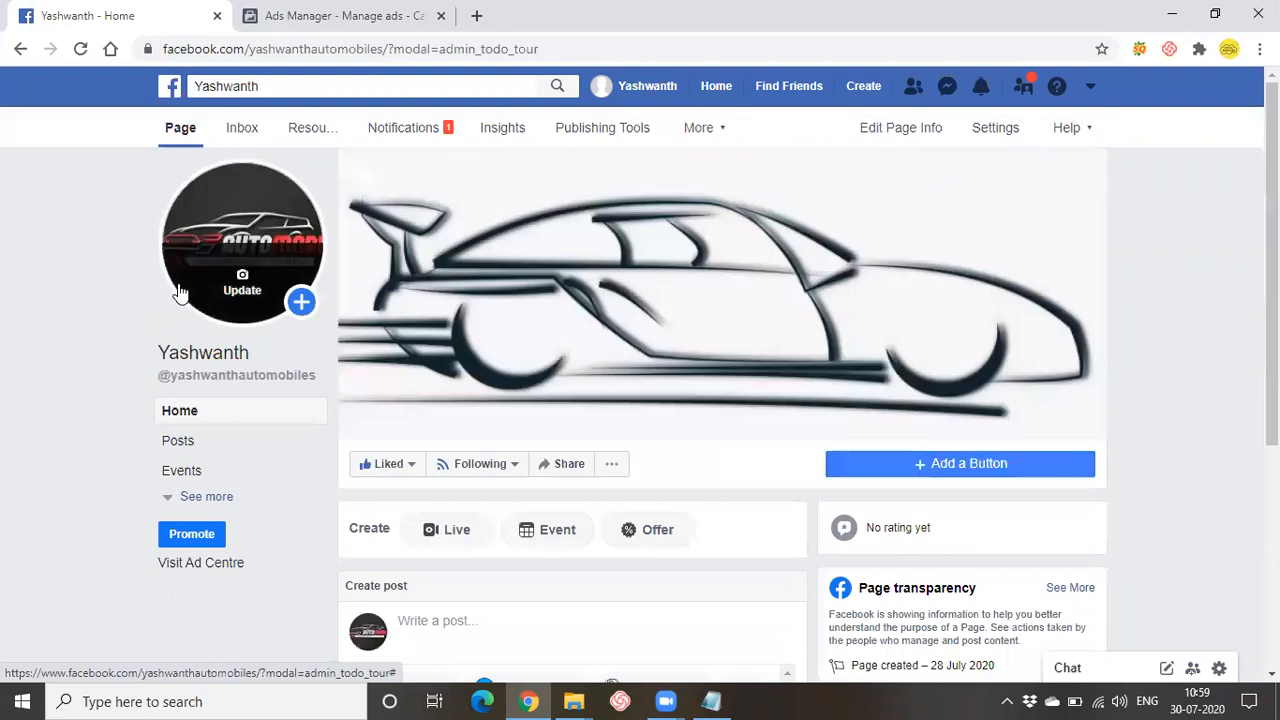
pyautogui.click(688, 136)
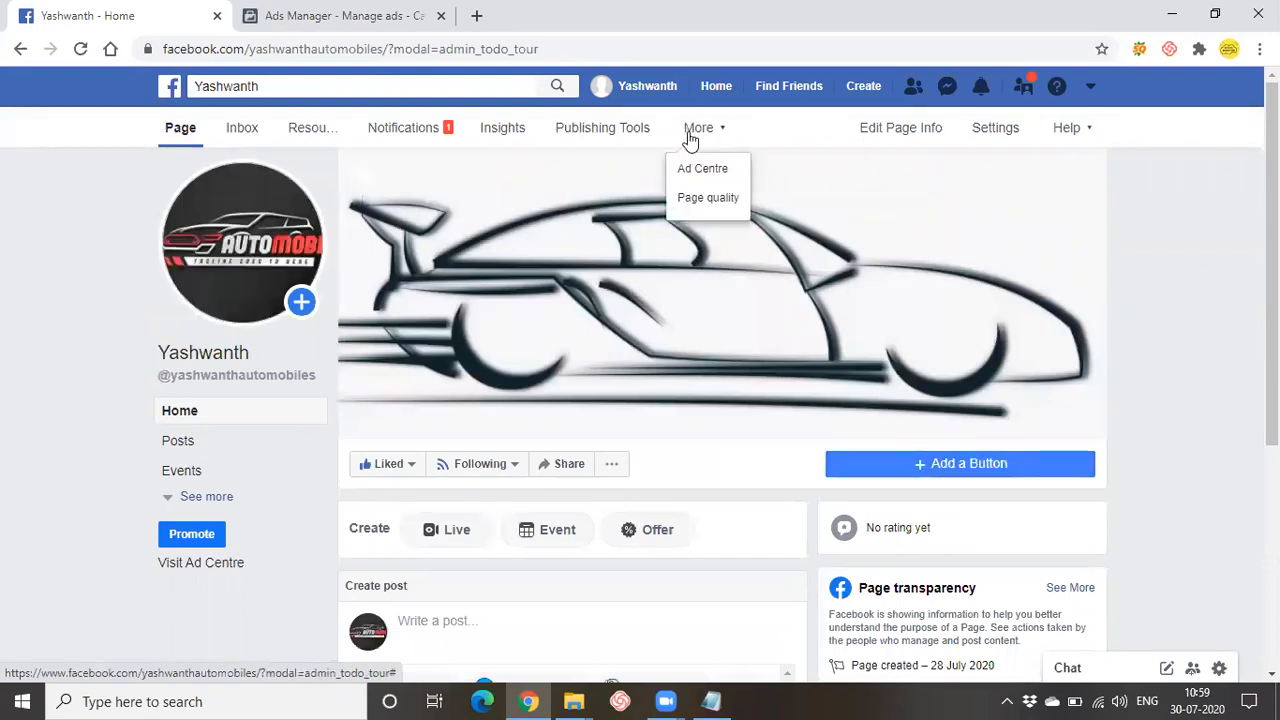
pyautogui.click(494, 128)
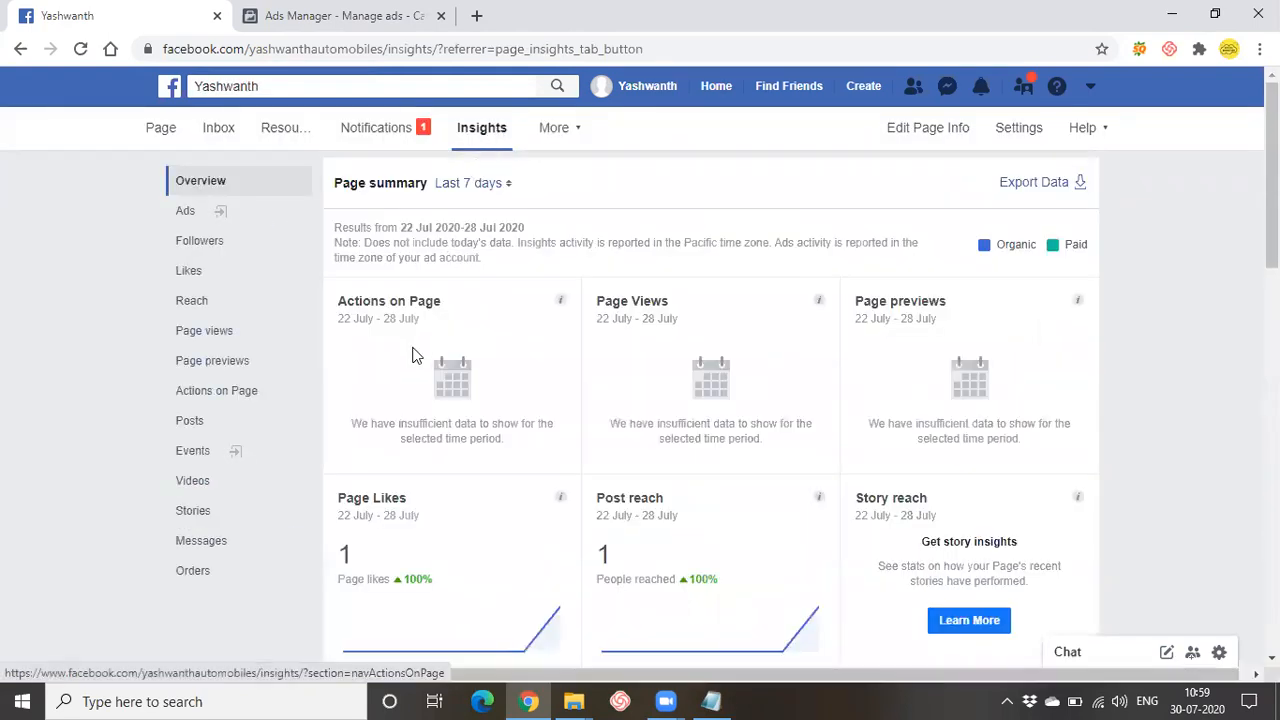
# Step: Examine the Page's 7-day Insights overview, including likes, post reach, engagement, followers, orders, recent posts and Pages to Watch
pyautogui.scroll(-2, 707, 370)
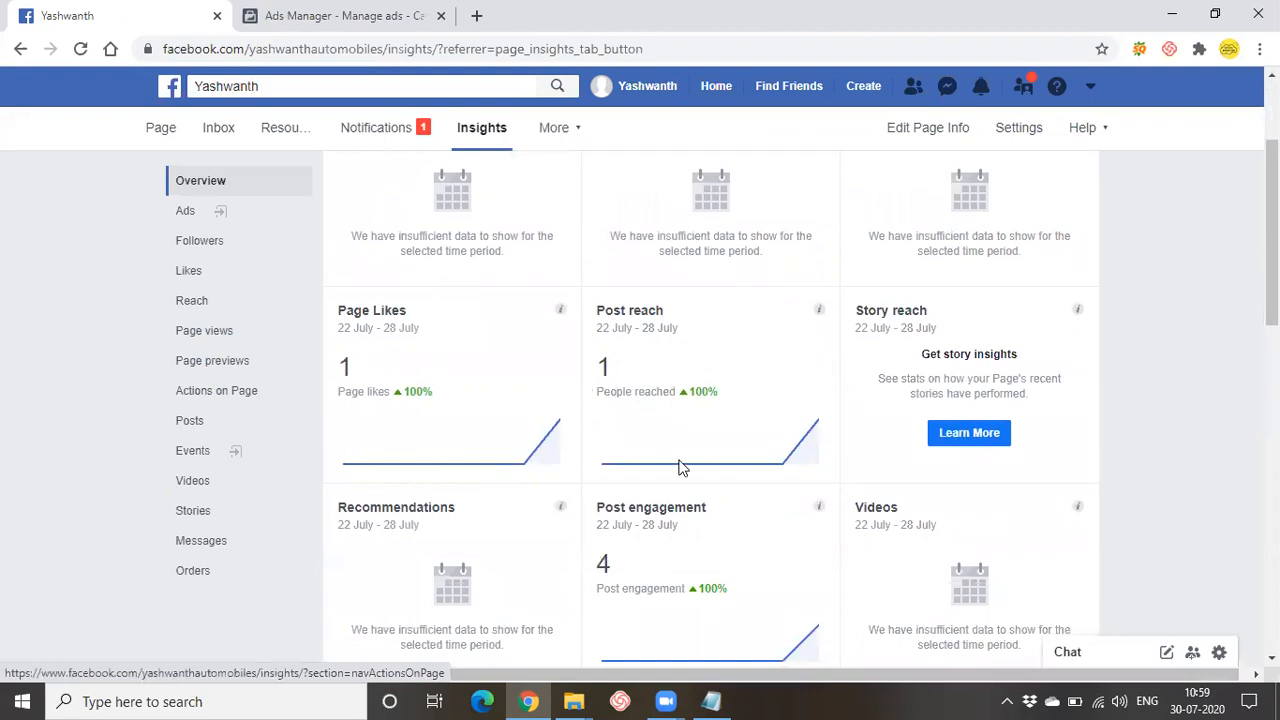
pyautogui.moveTo(676, 466)
pyautogui.scroll(-4, 500, 337)
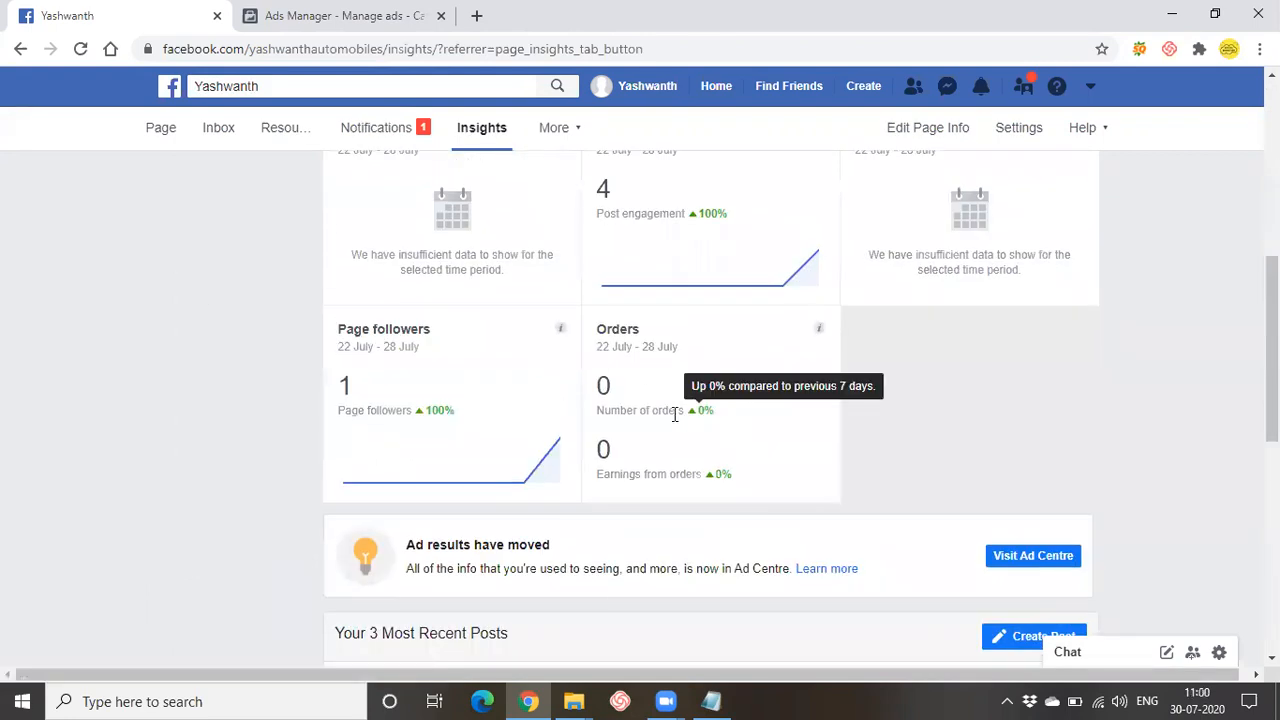
pyautogui.scroll(4, 675, 415)
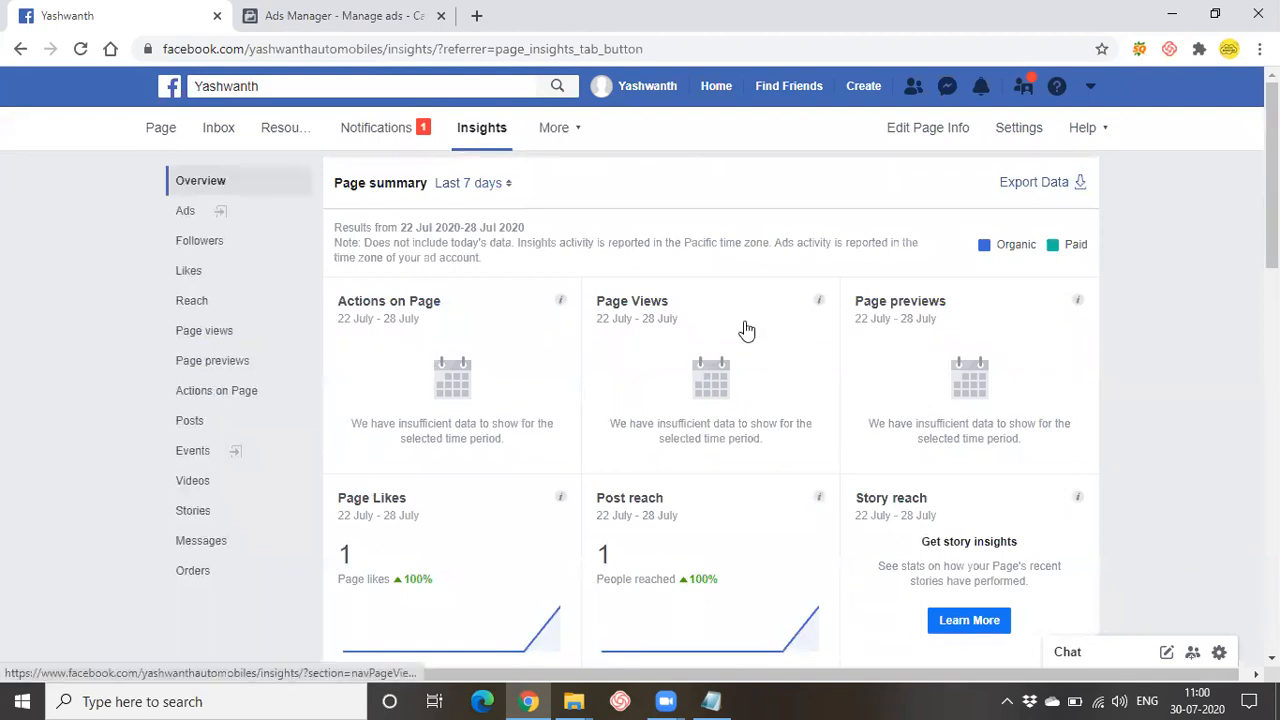
pyautogui.scroll(-4, 746, 328)
pyautogui.scroll(-10, 746, 328)
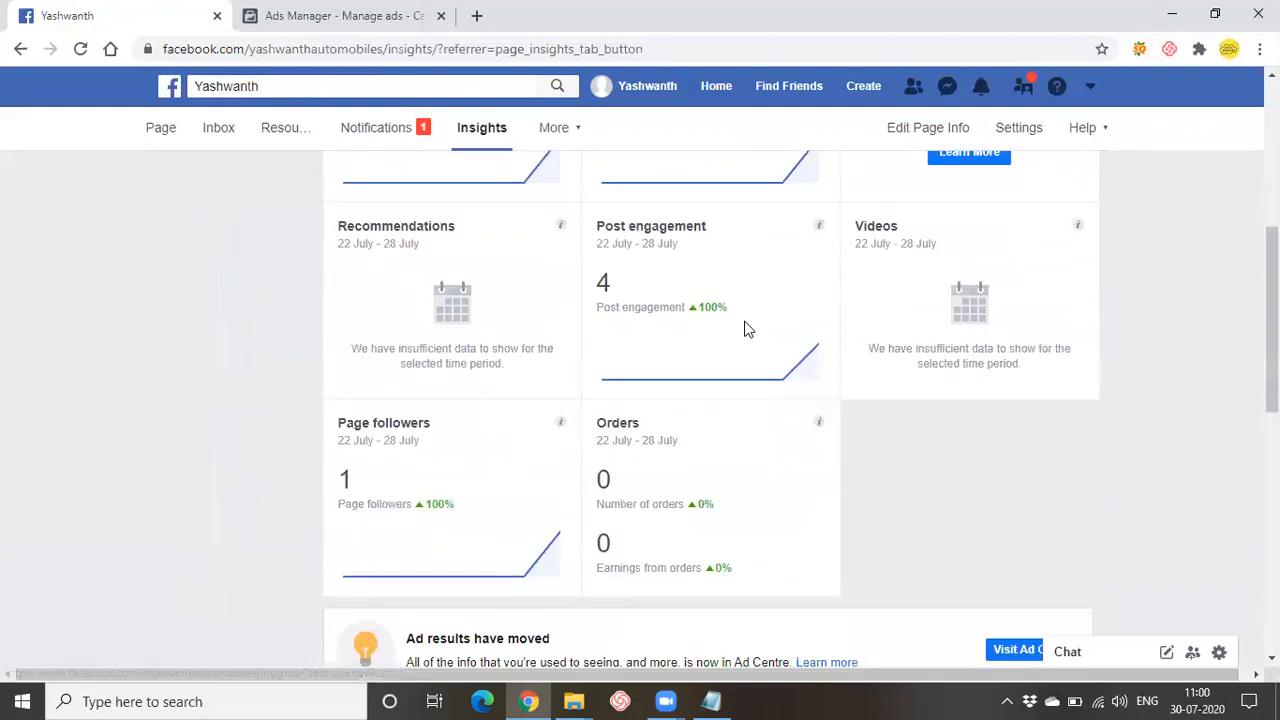
pyautogui.scroll(-1, 746, 328)
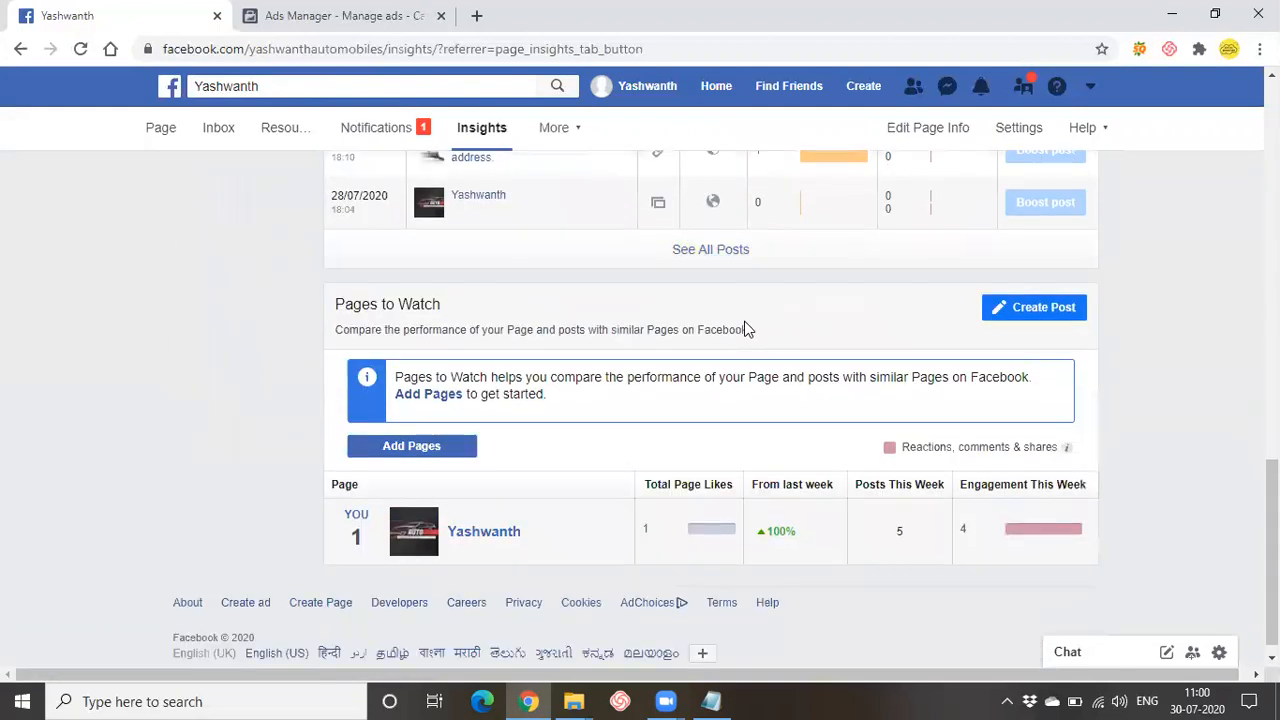
pyautogui.scroll(15, 585, 368)
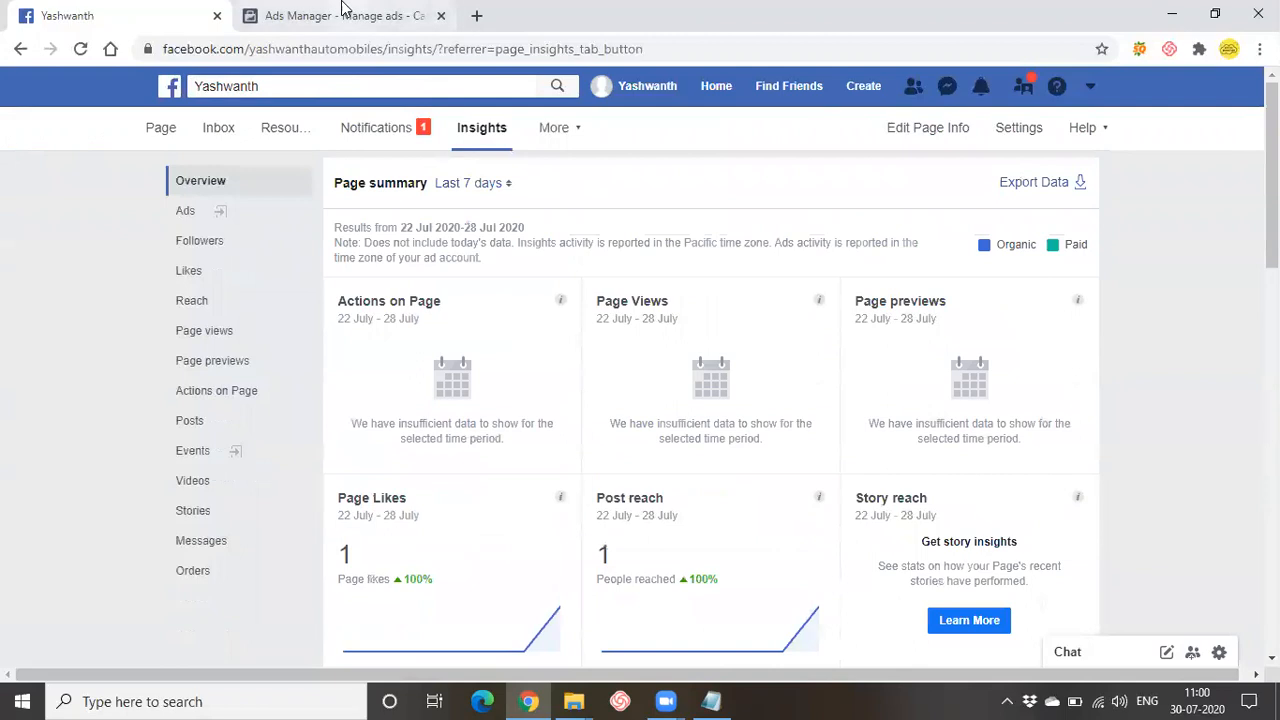
# Step: Return to Ads Manager, go to Billing and review the payment settings for payment methods, account spending limit and receipts
pyautogui.click(341, 10)
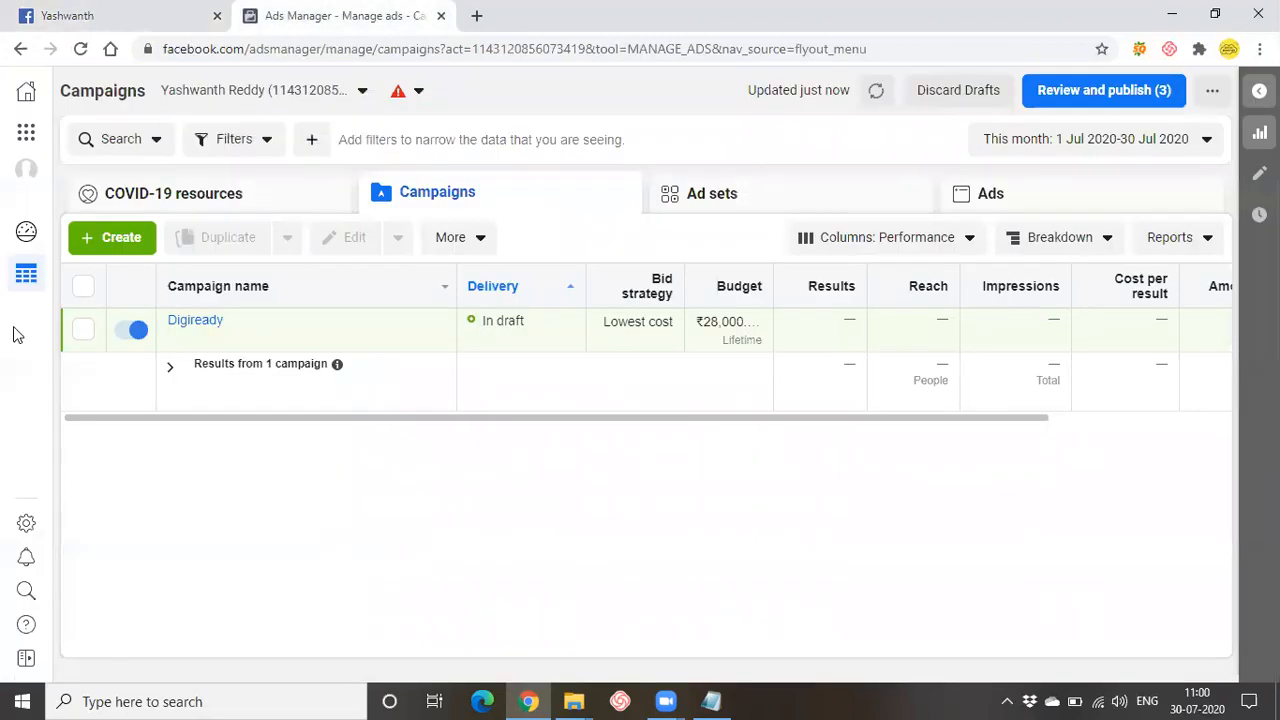
pyautogui.click(24, 131)
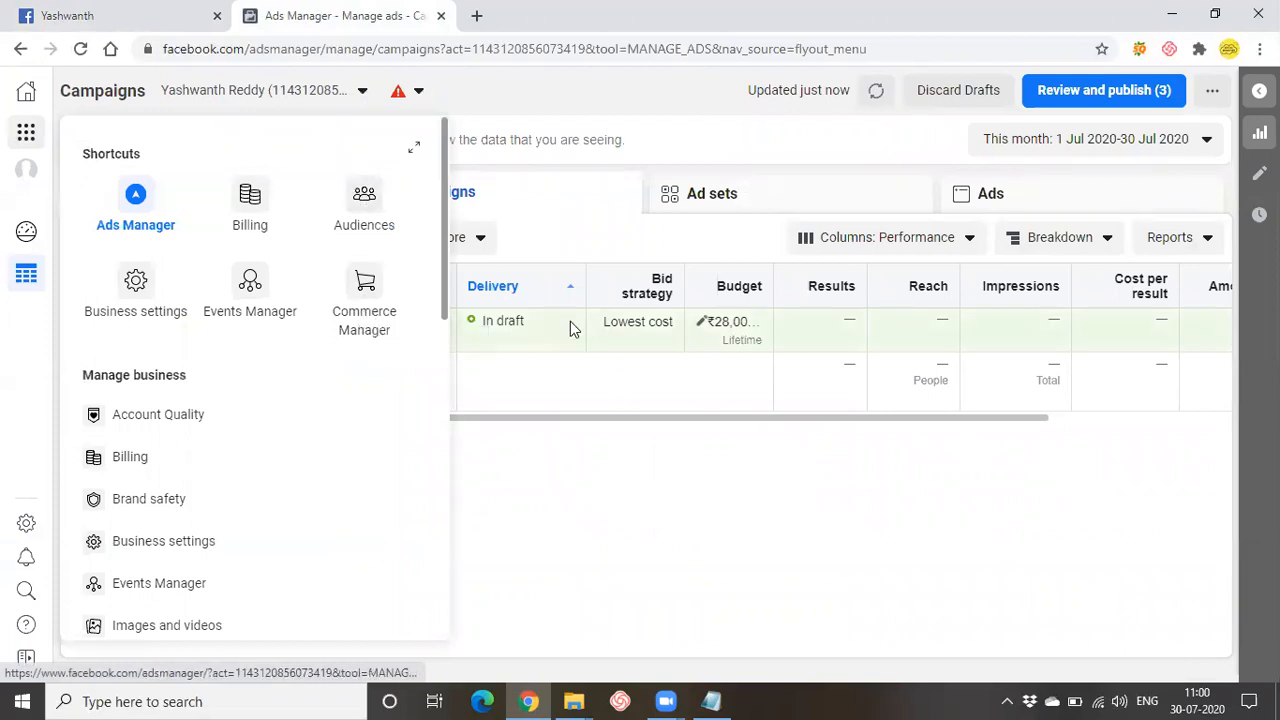
pyautogui.click(249, 205)
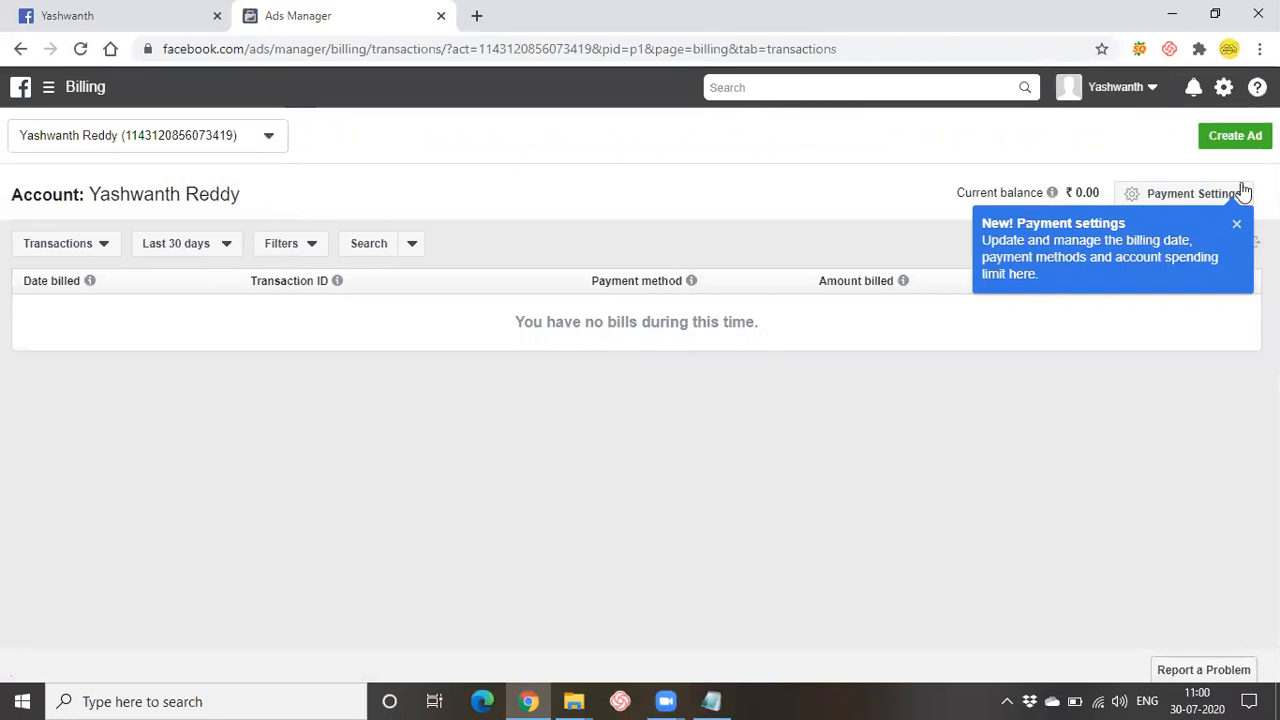
pyautogui.click(1238, 224)
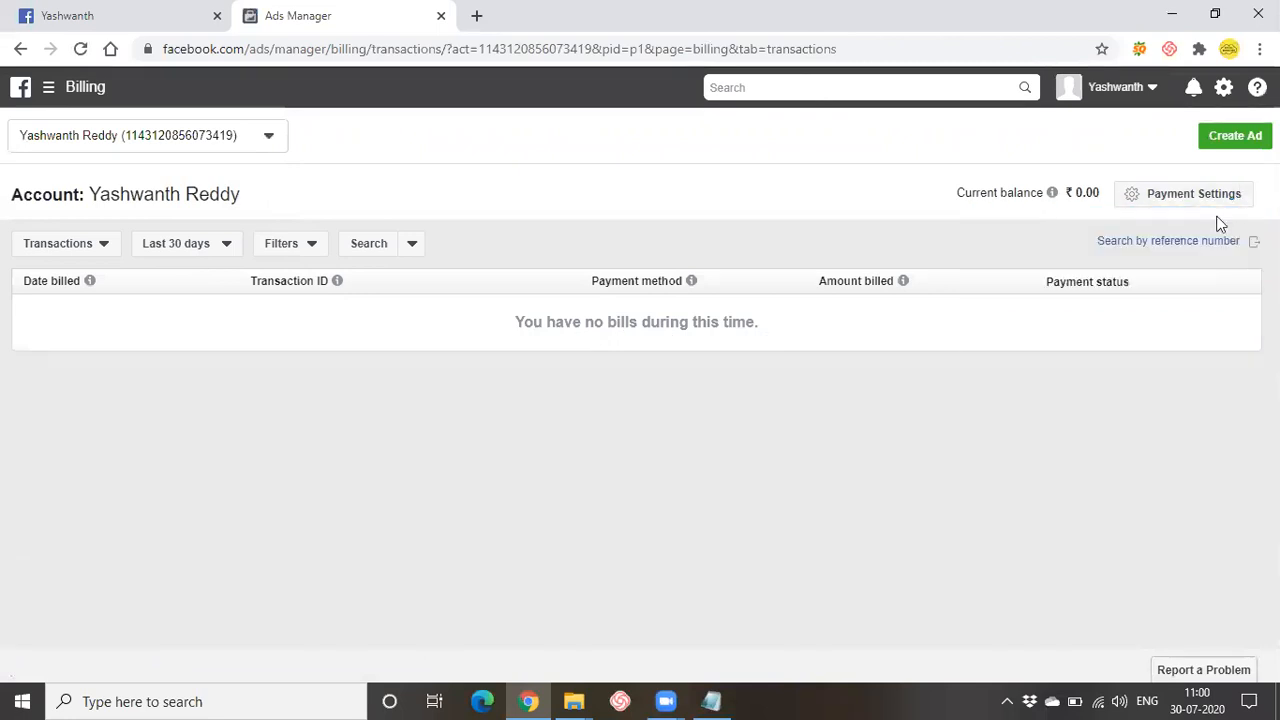
pyautogui.click(1168, 200)
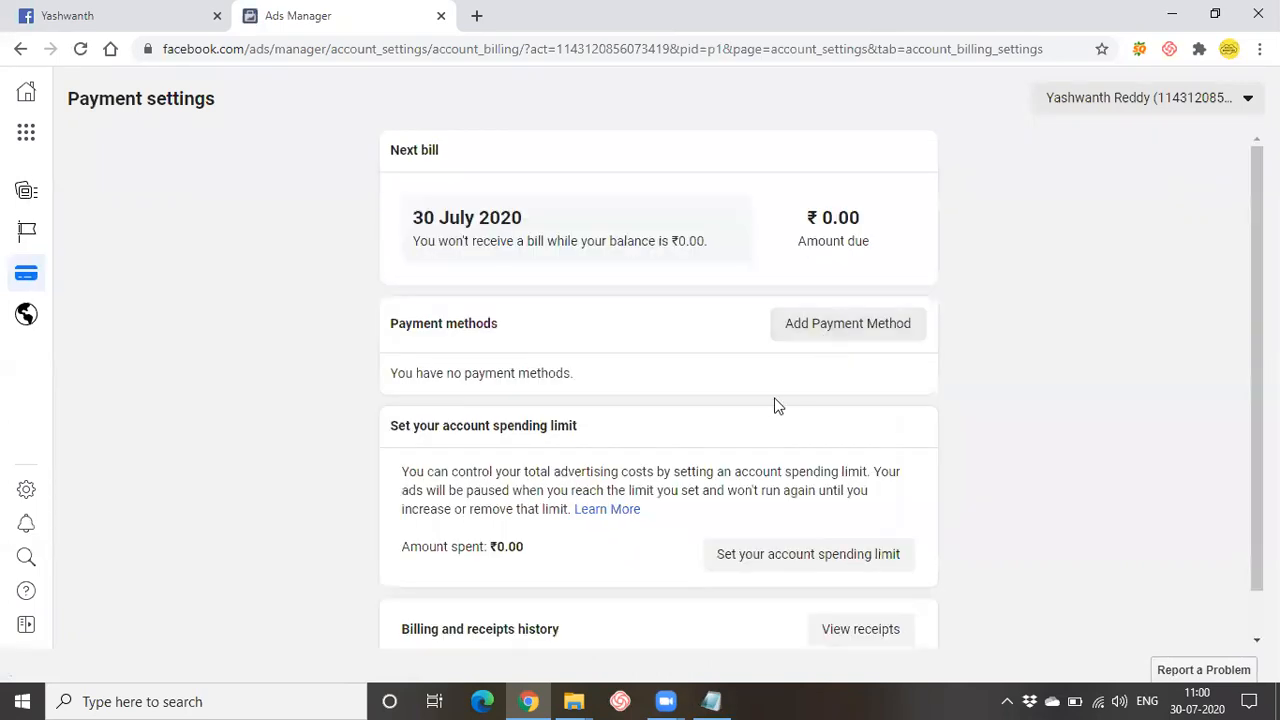
pyautogui.scroll(-1, 772, 407)
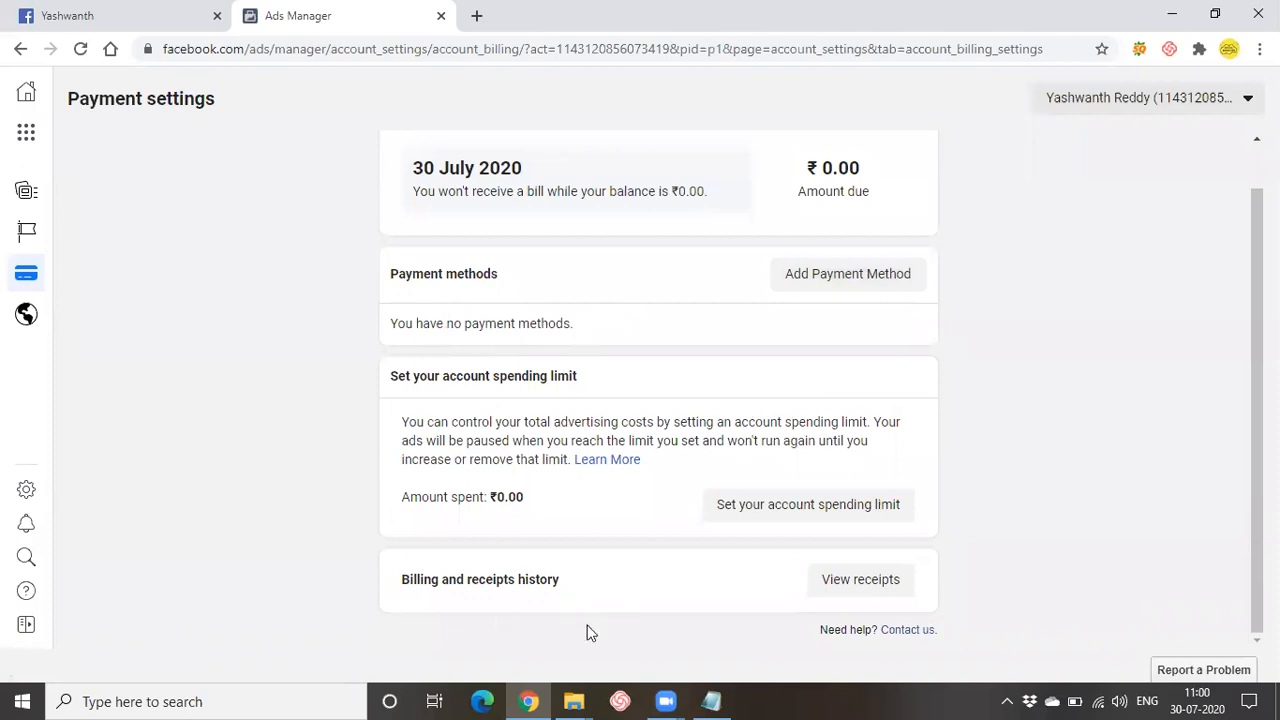
# Step: Look through the business tools listed under Manage business, Advertise and Analyse and report, and open the Ads Manager campaign list
pyautogui.click(27, 132)
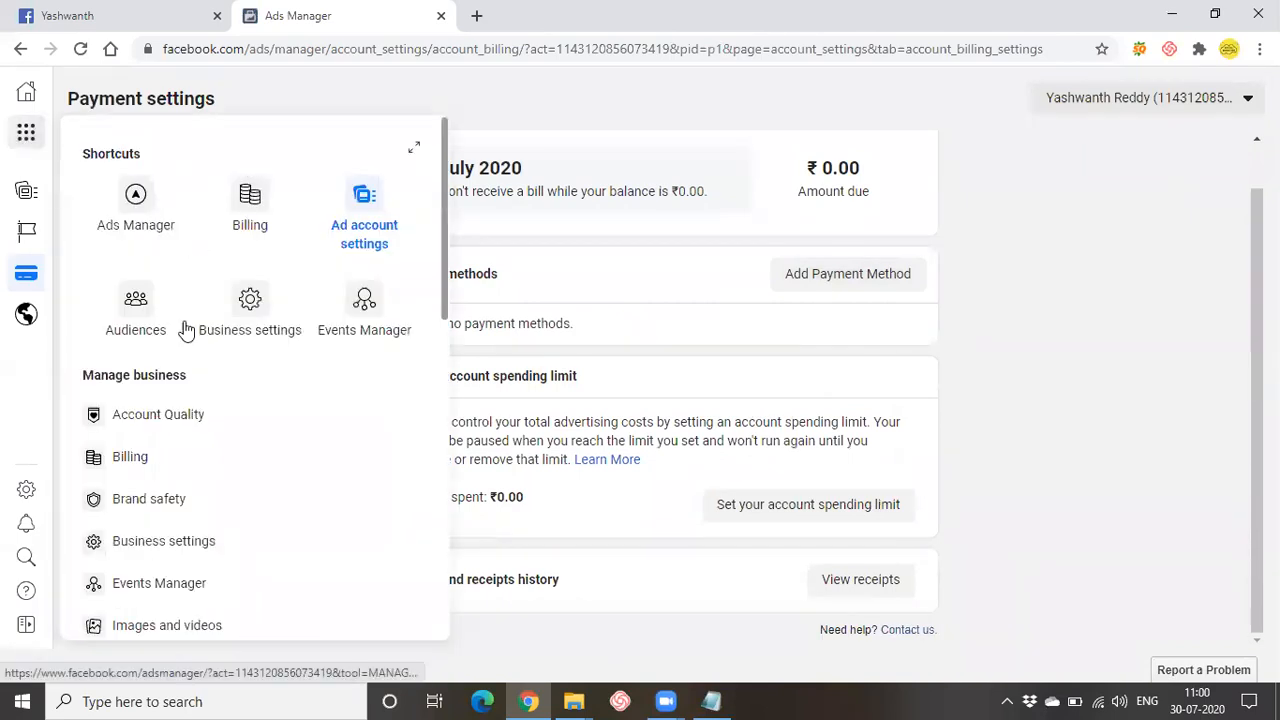
pyautogui.scroll(-2, 194, 420)
pyautogui.scroll(2, 197, 421)
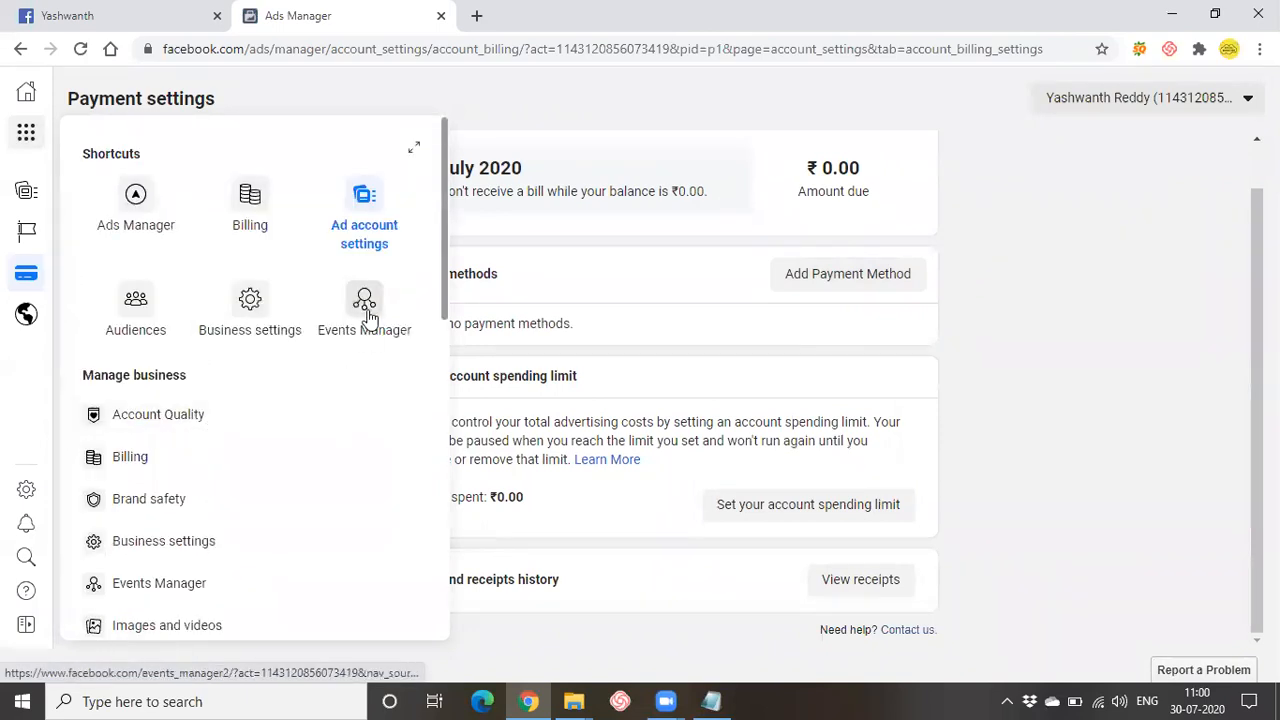
pyautogui.scroll(-2, 197, 426)
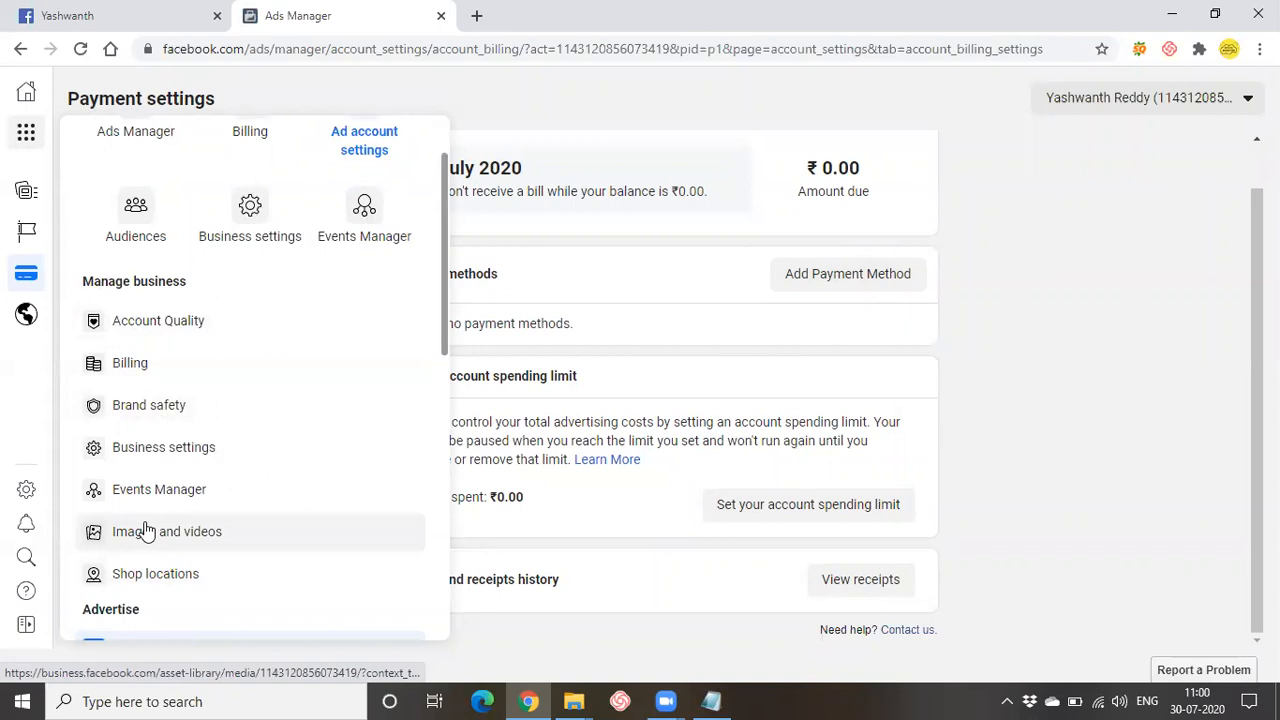
pyautogui.scroll(-4, 147, 530)
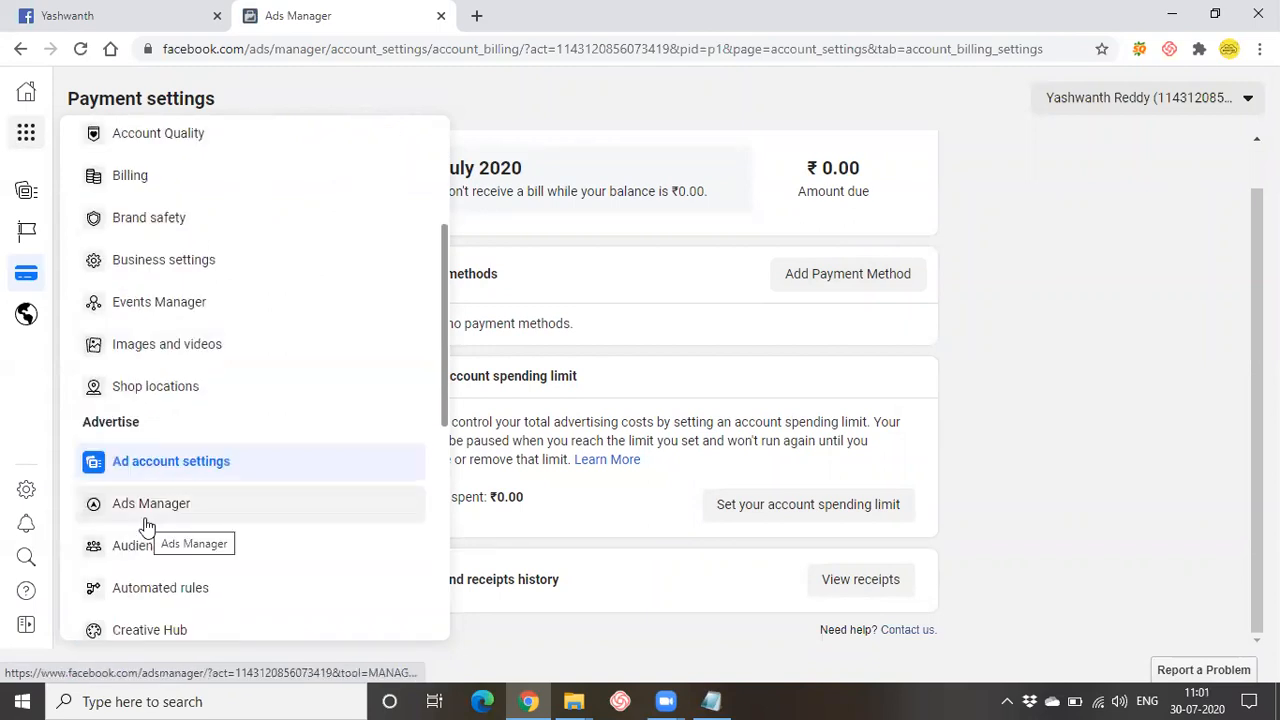
pyautogui.scroll(-6, 200, 480)
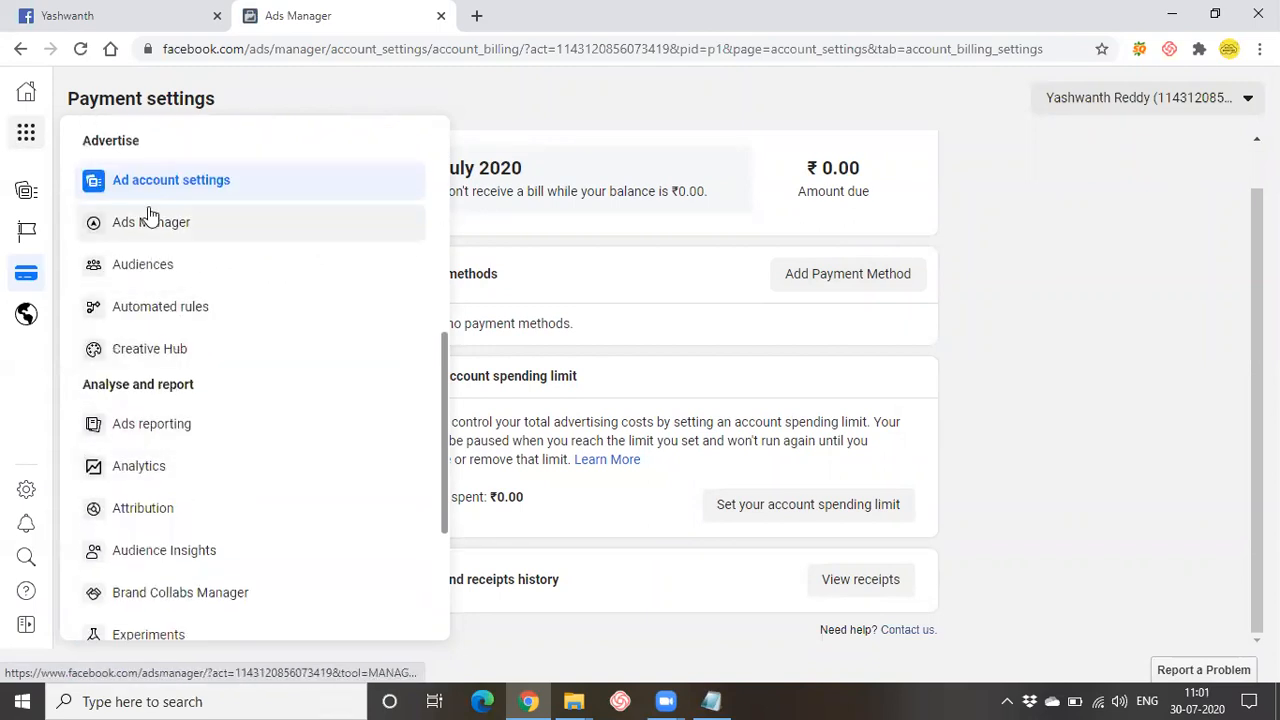
pyautogui.click(146, 216)
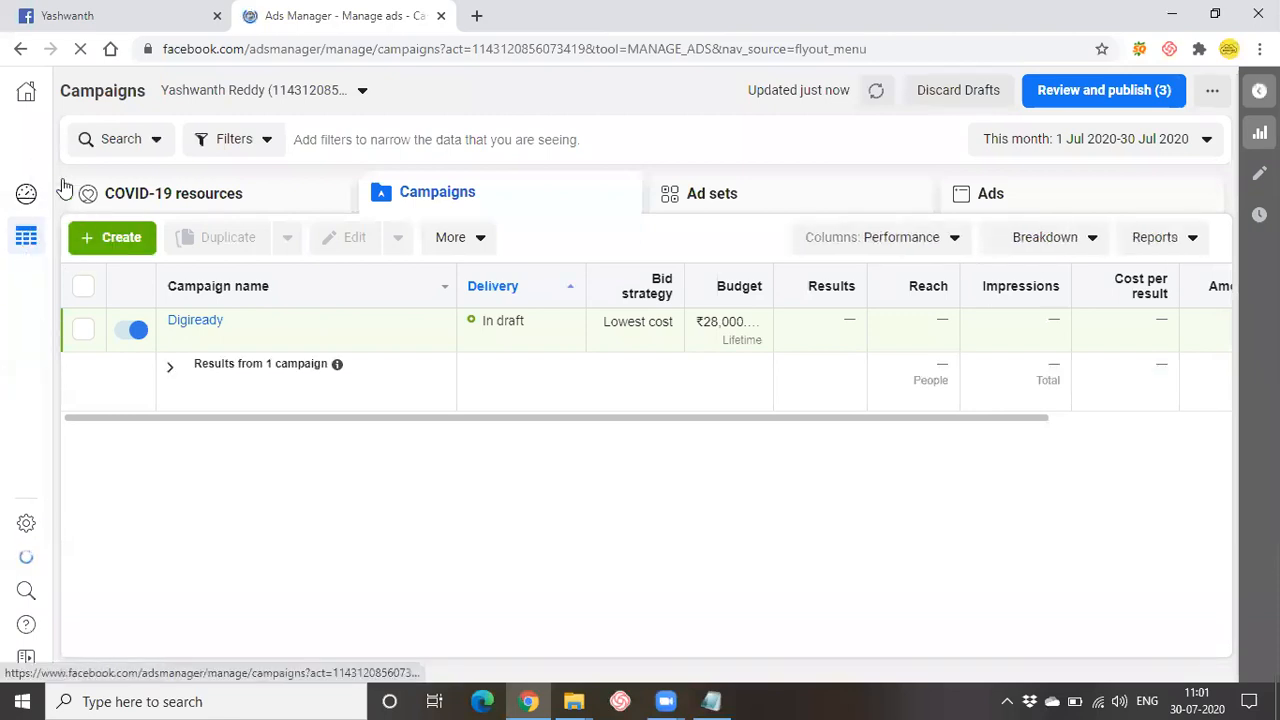
pyautogui.click(26, 140)
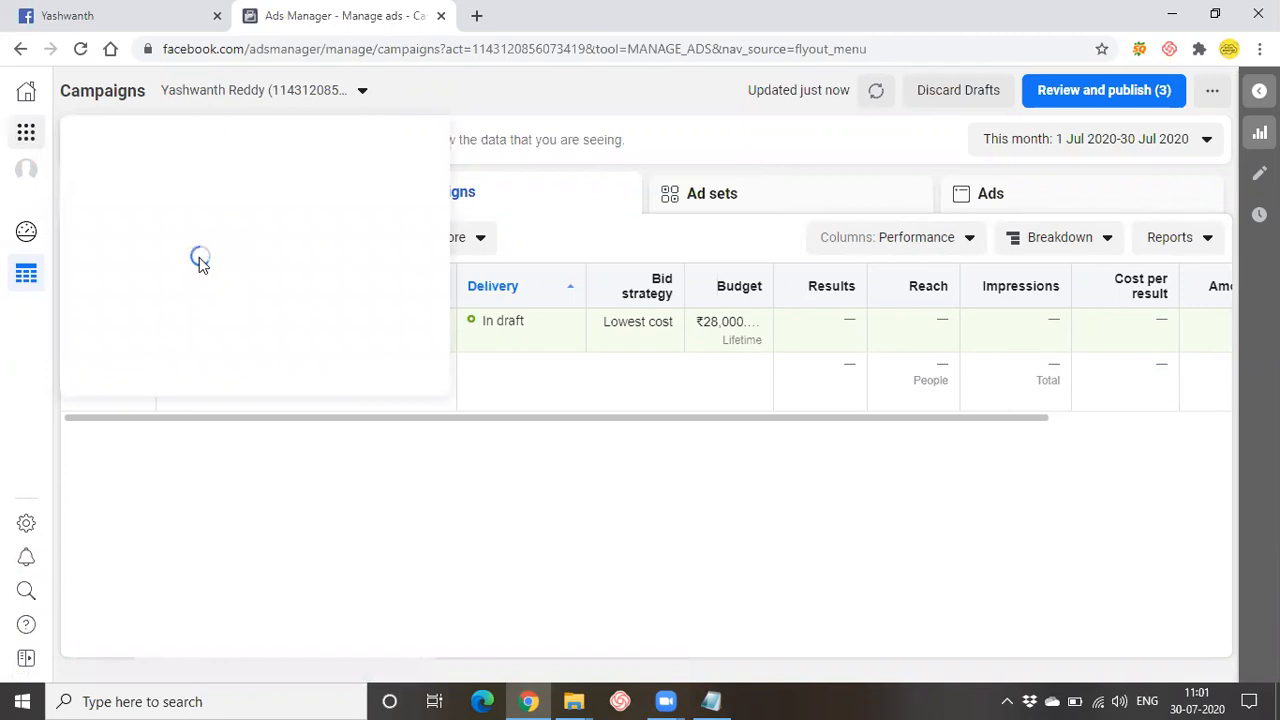
pyautogui.click(188, 497)
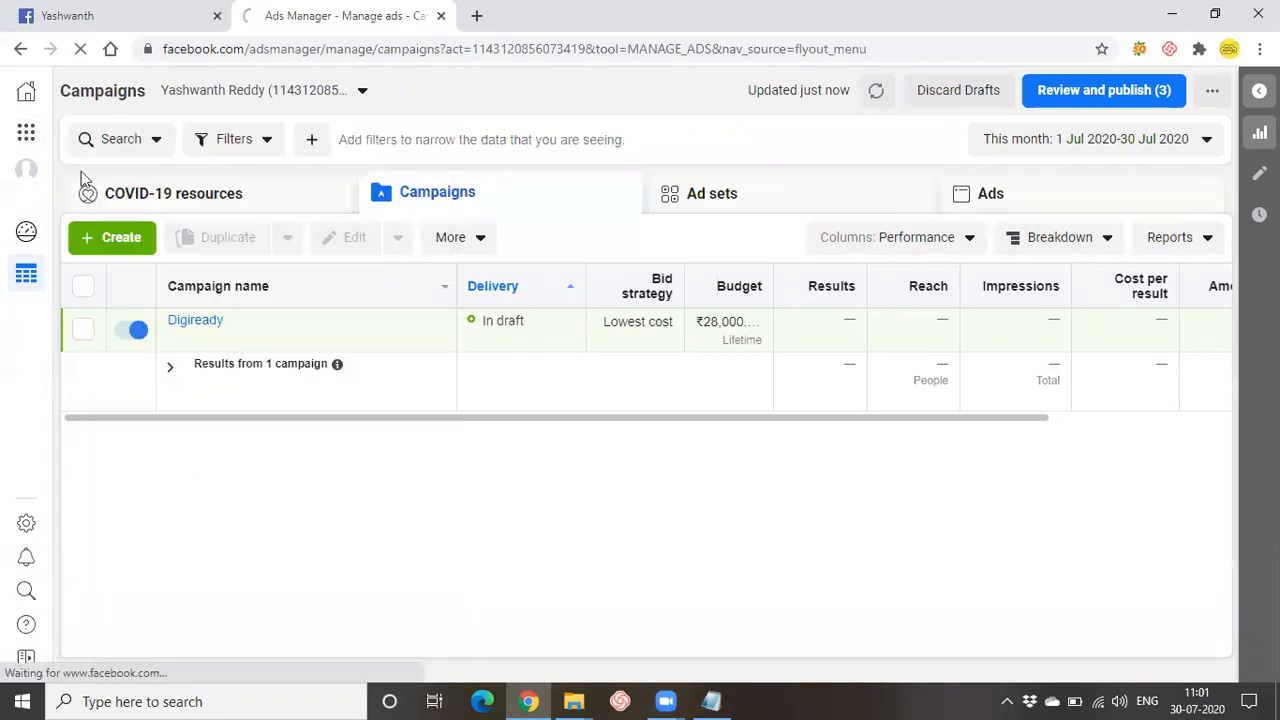
pyautogui.click(20, 48)
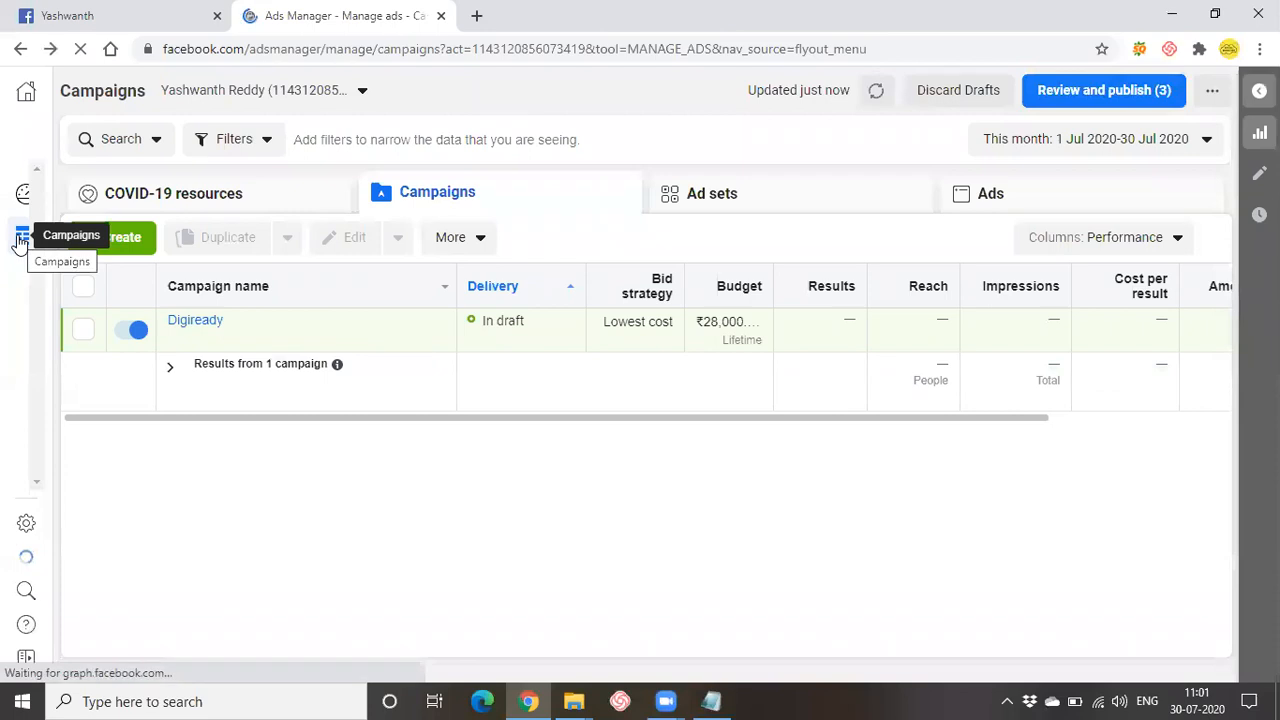
# Step: Find Analytics among the Analyse and report tools and open it
pyautogui.click(26, 134)
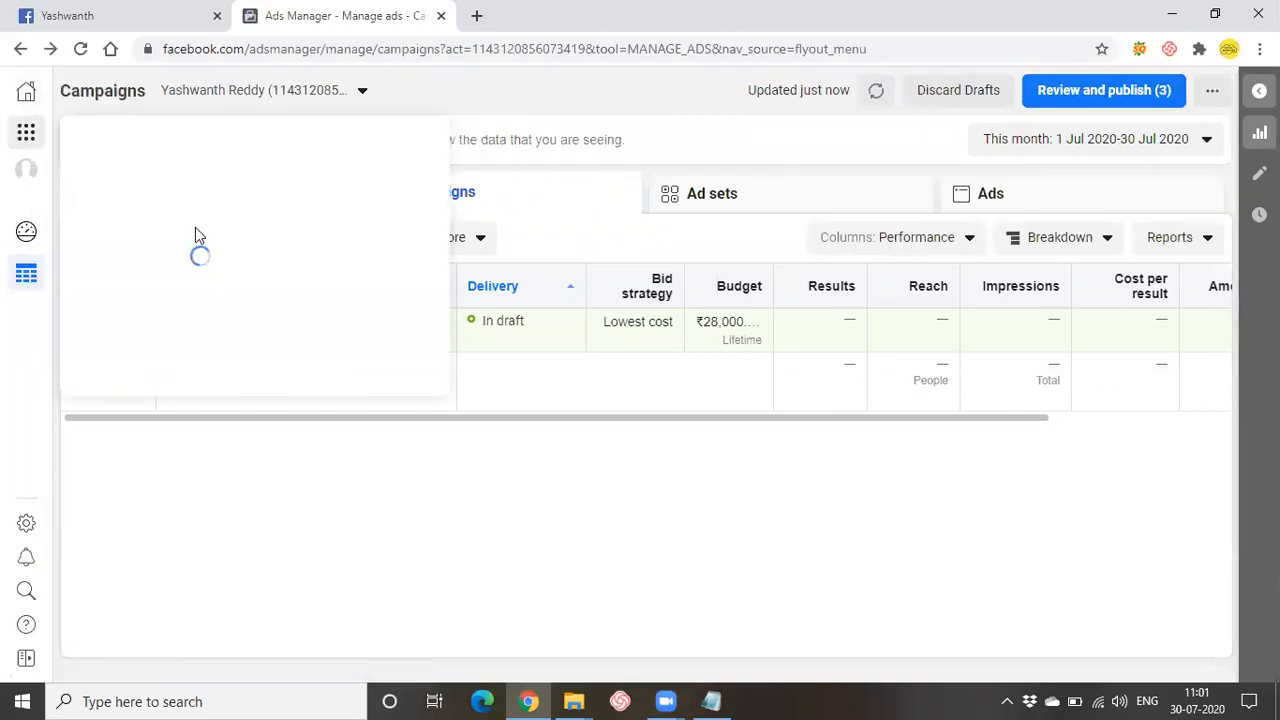
pyautogui.scroll(-4, 194, 340)
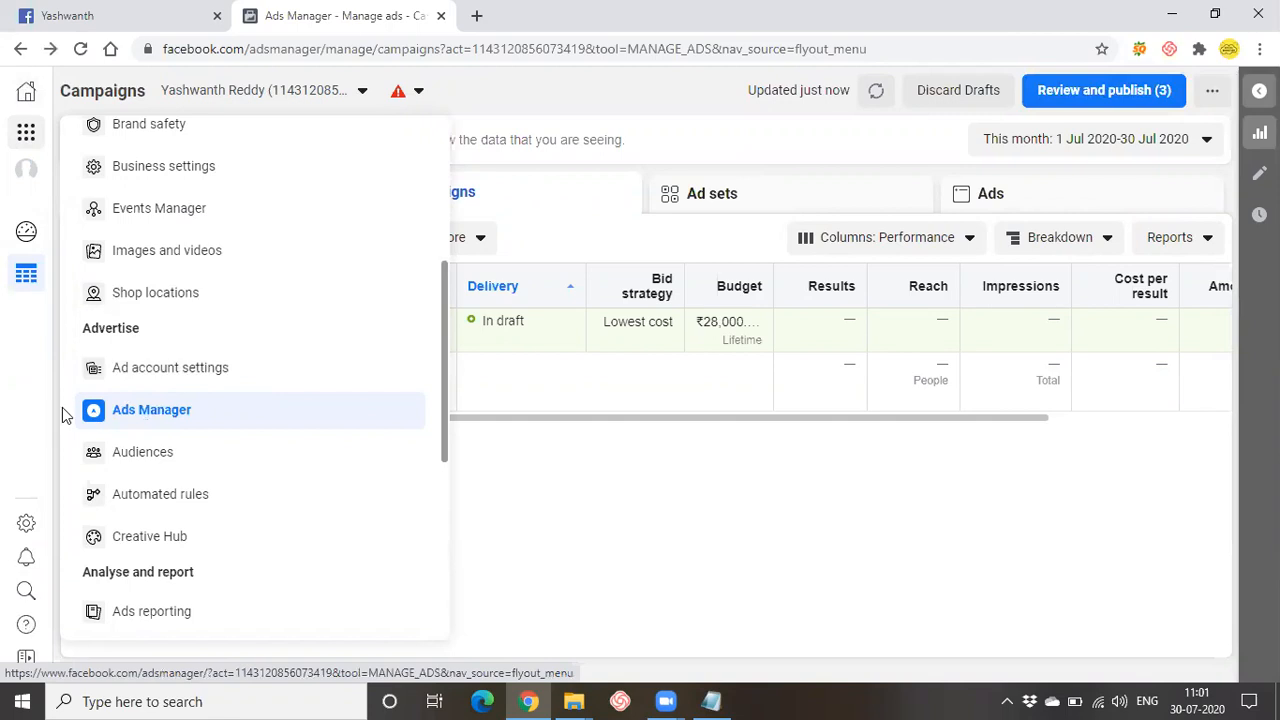
pyautogui.scroll(-3, 175, 437)
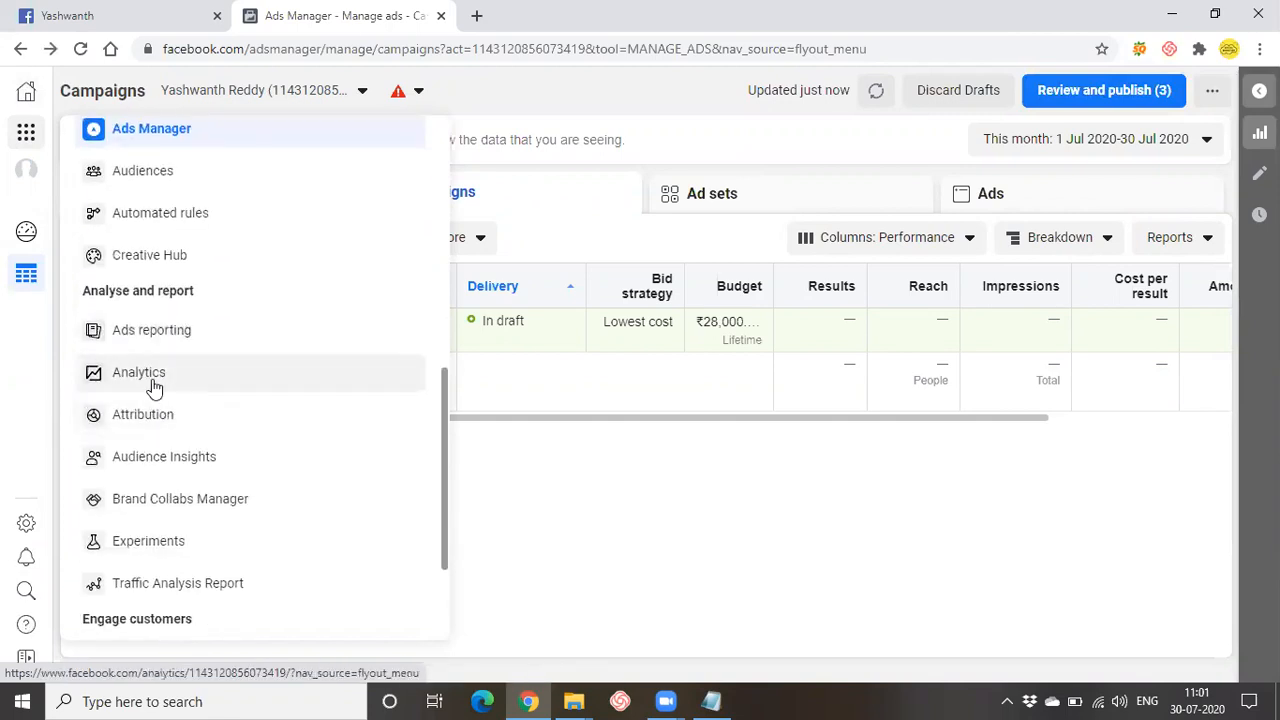
pyautogui.click(153, 385)
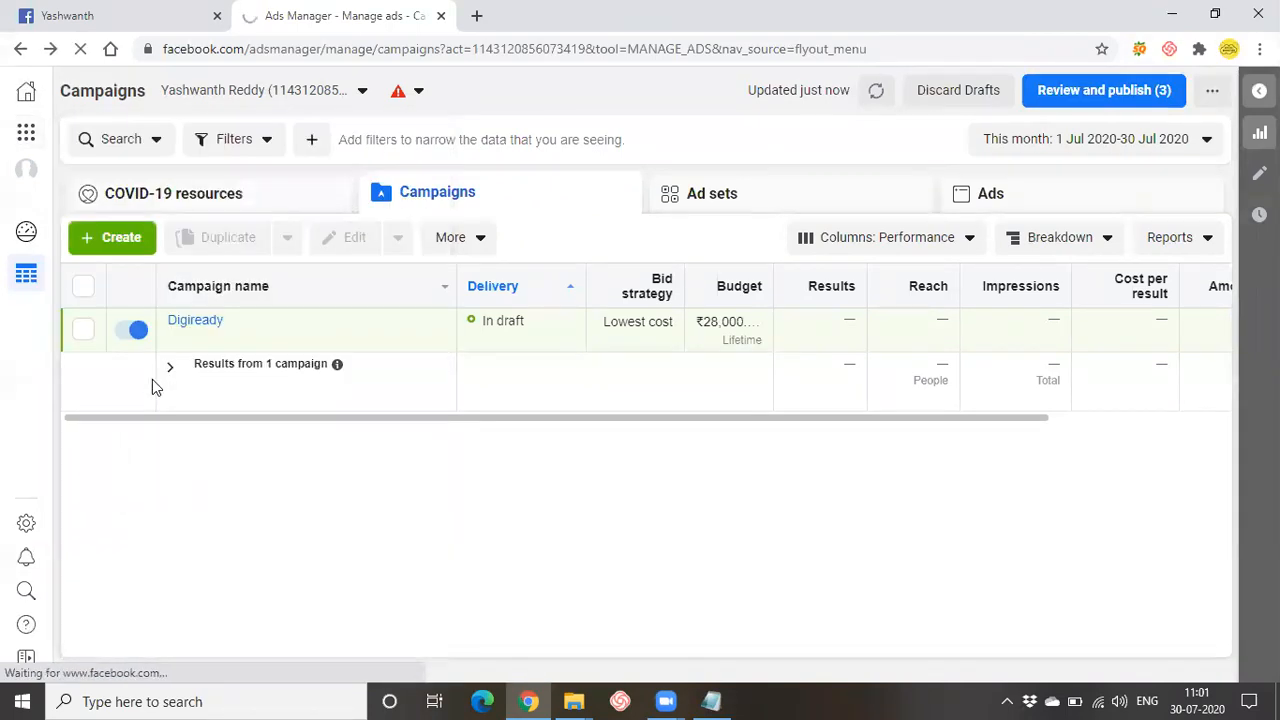